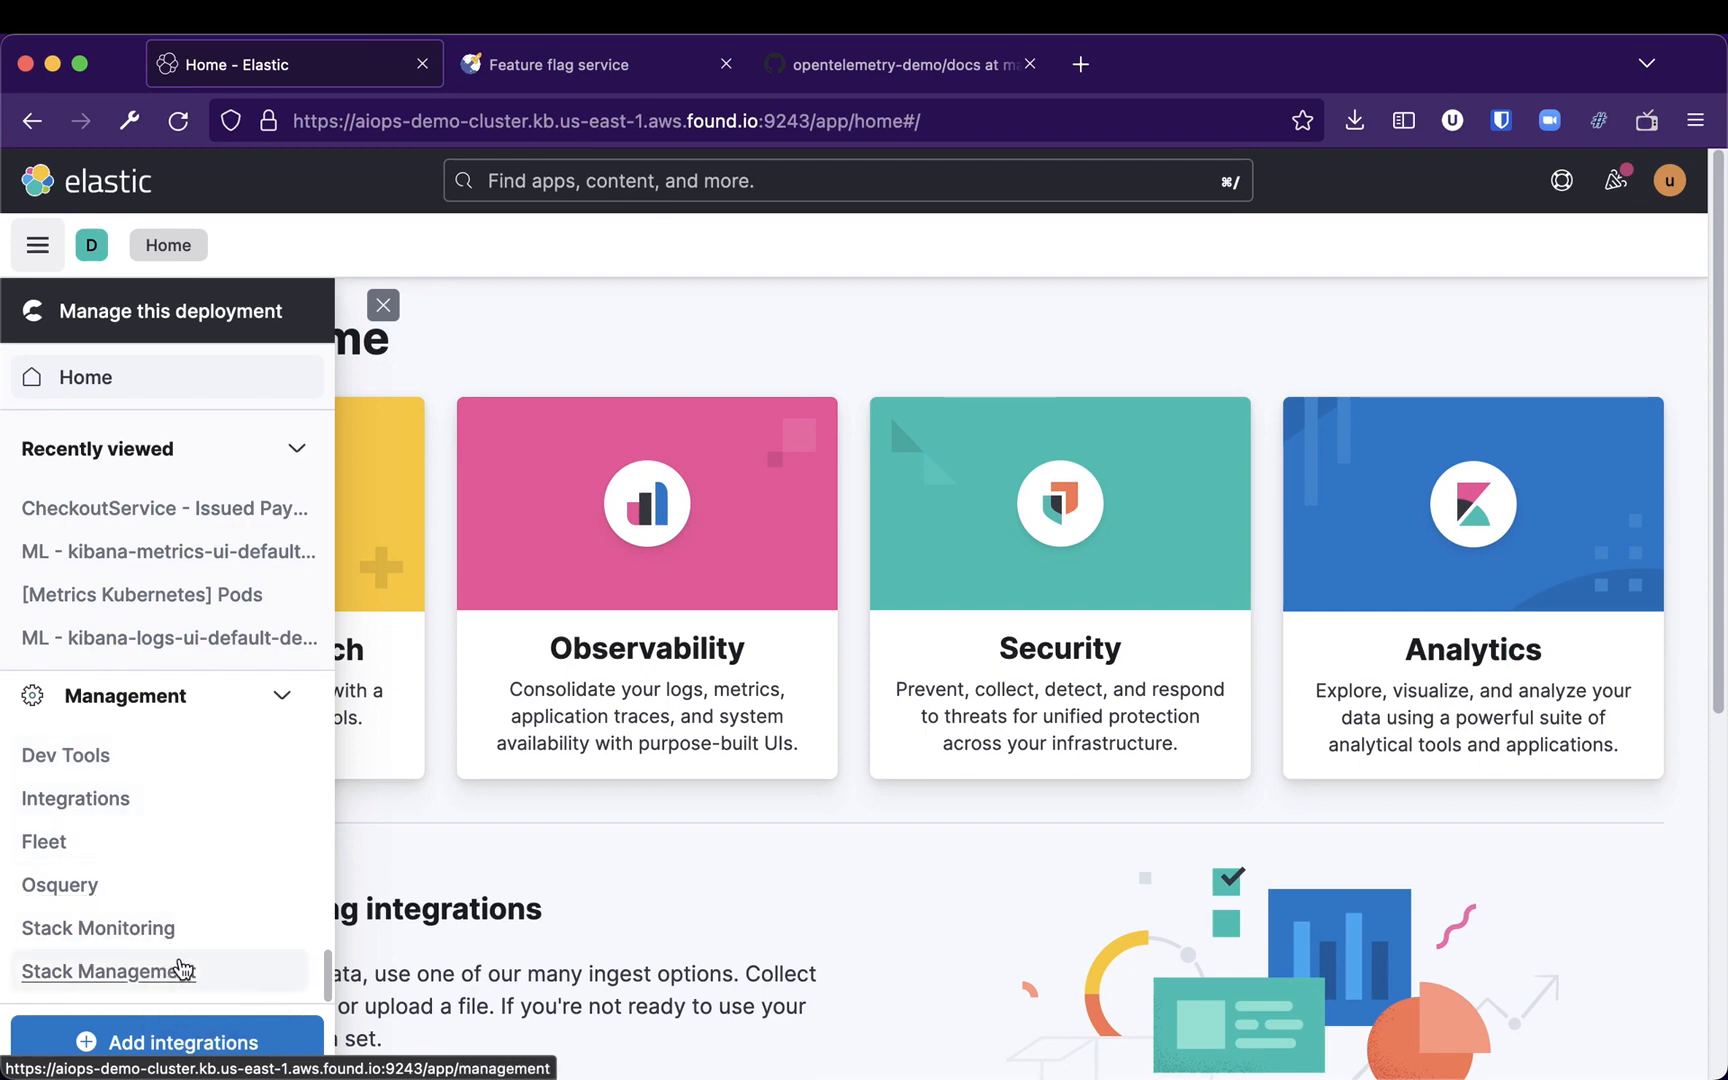
Open Rules and Connectors under Stack Management's Alerts and Insights
{"action": "left_click", "coordinate": [180, 985]}
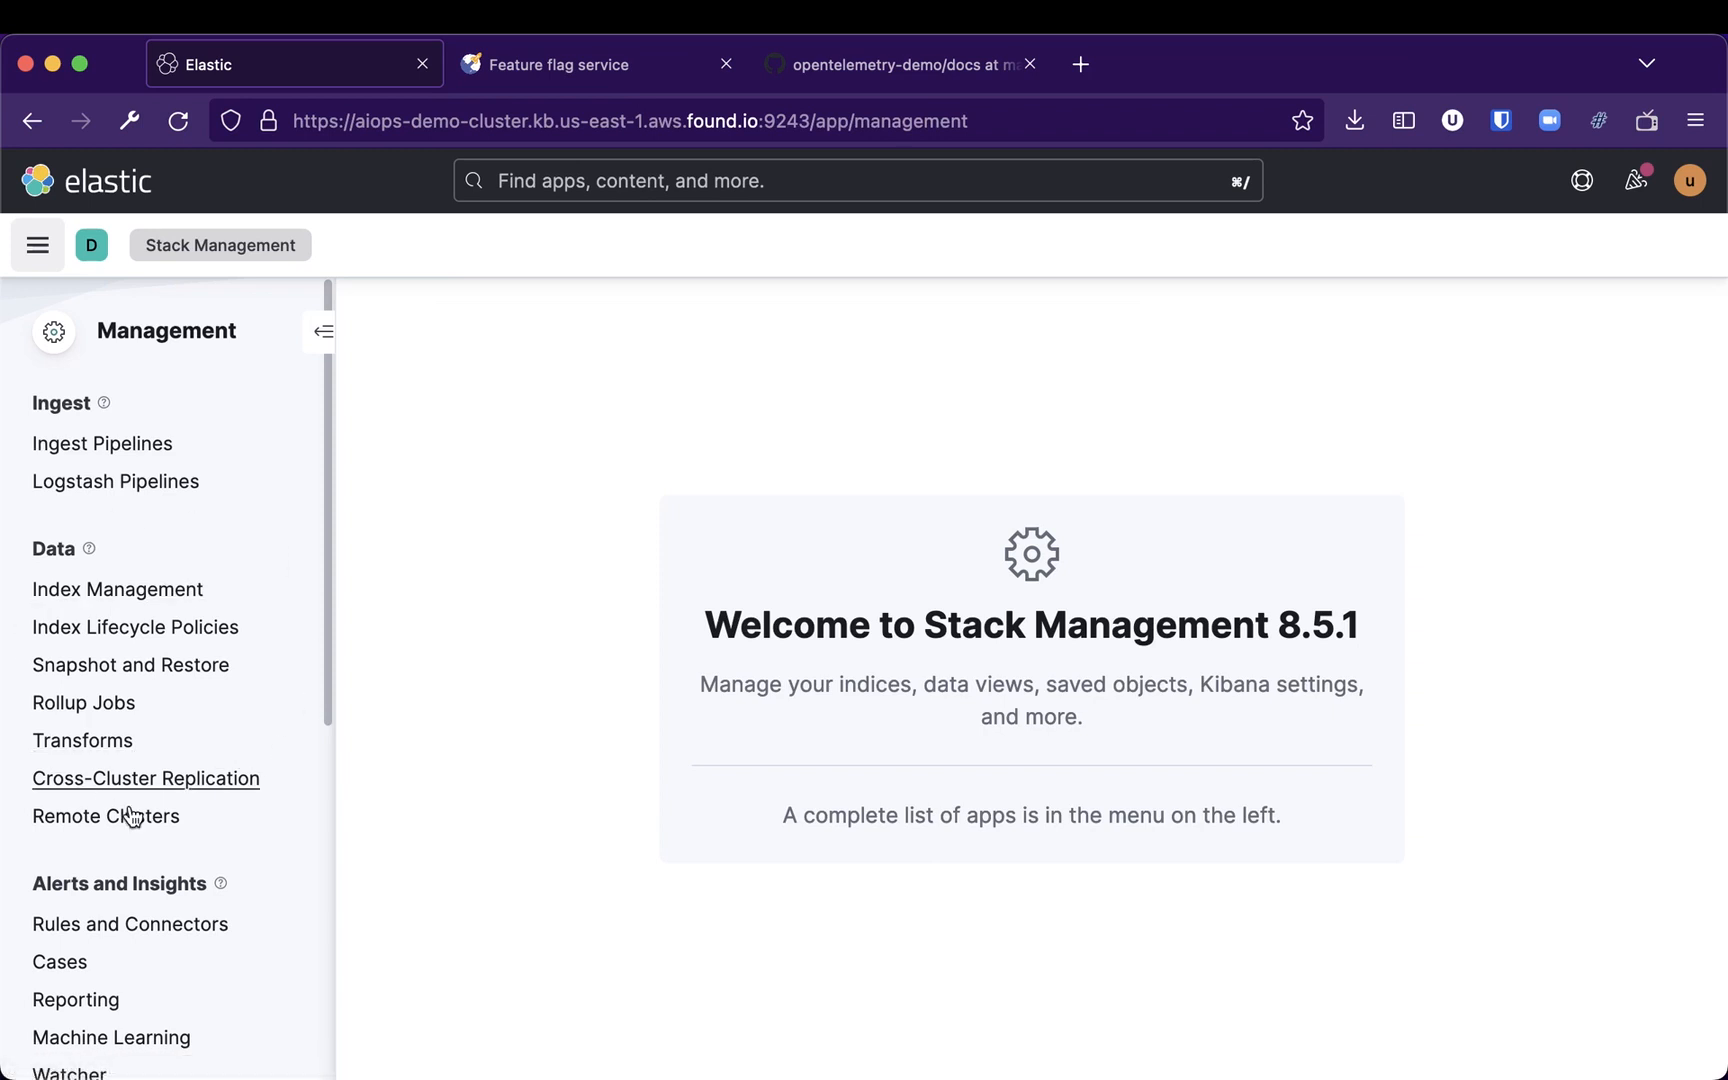
{"action": "scroll", "coordinate": [245, 830], "scroll_direction": "down", "scroll_amount": 3}
{"action": "mouse_move", "coordinate": [196, 722]}
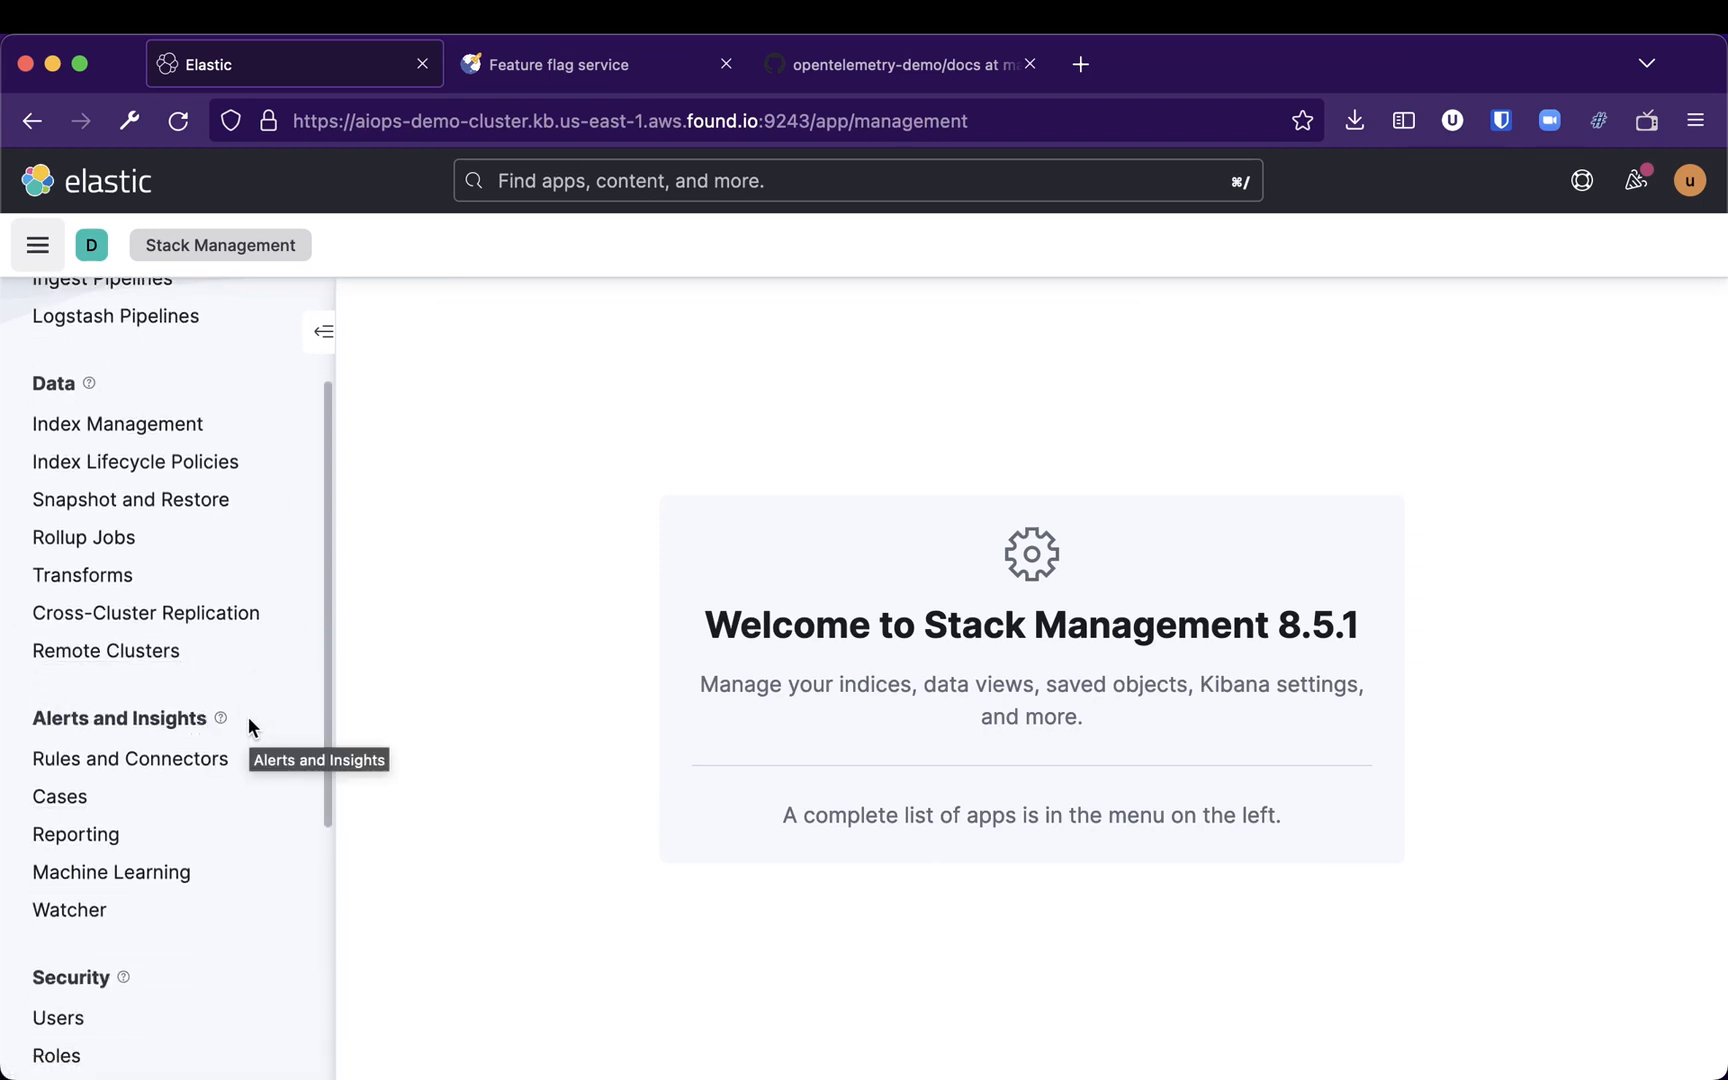
{"action": "left_click", "coordinate": [125, 768]}
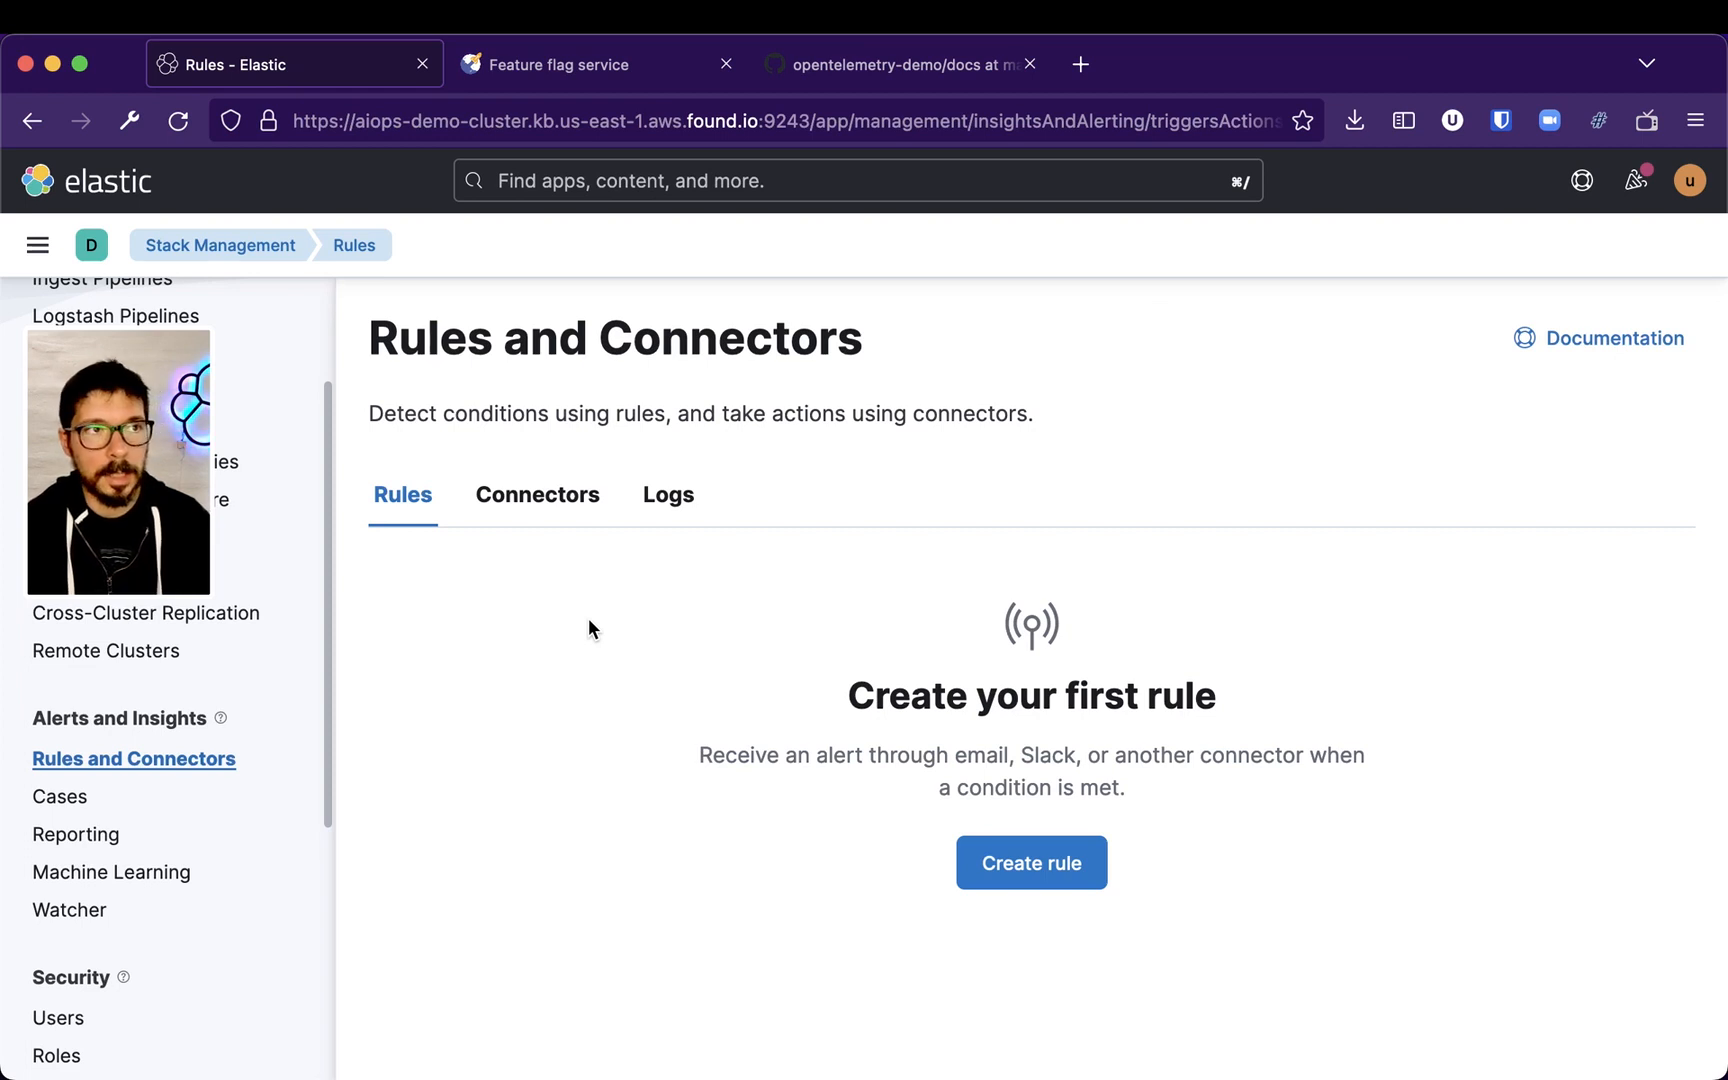
{"action": "left_click", "coordinate": [1034, 872]}
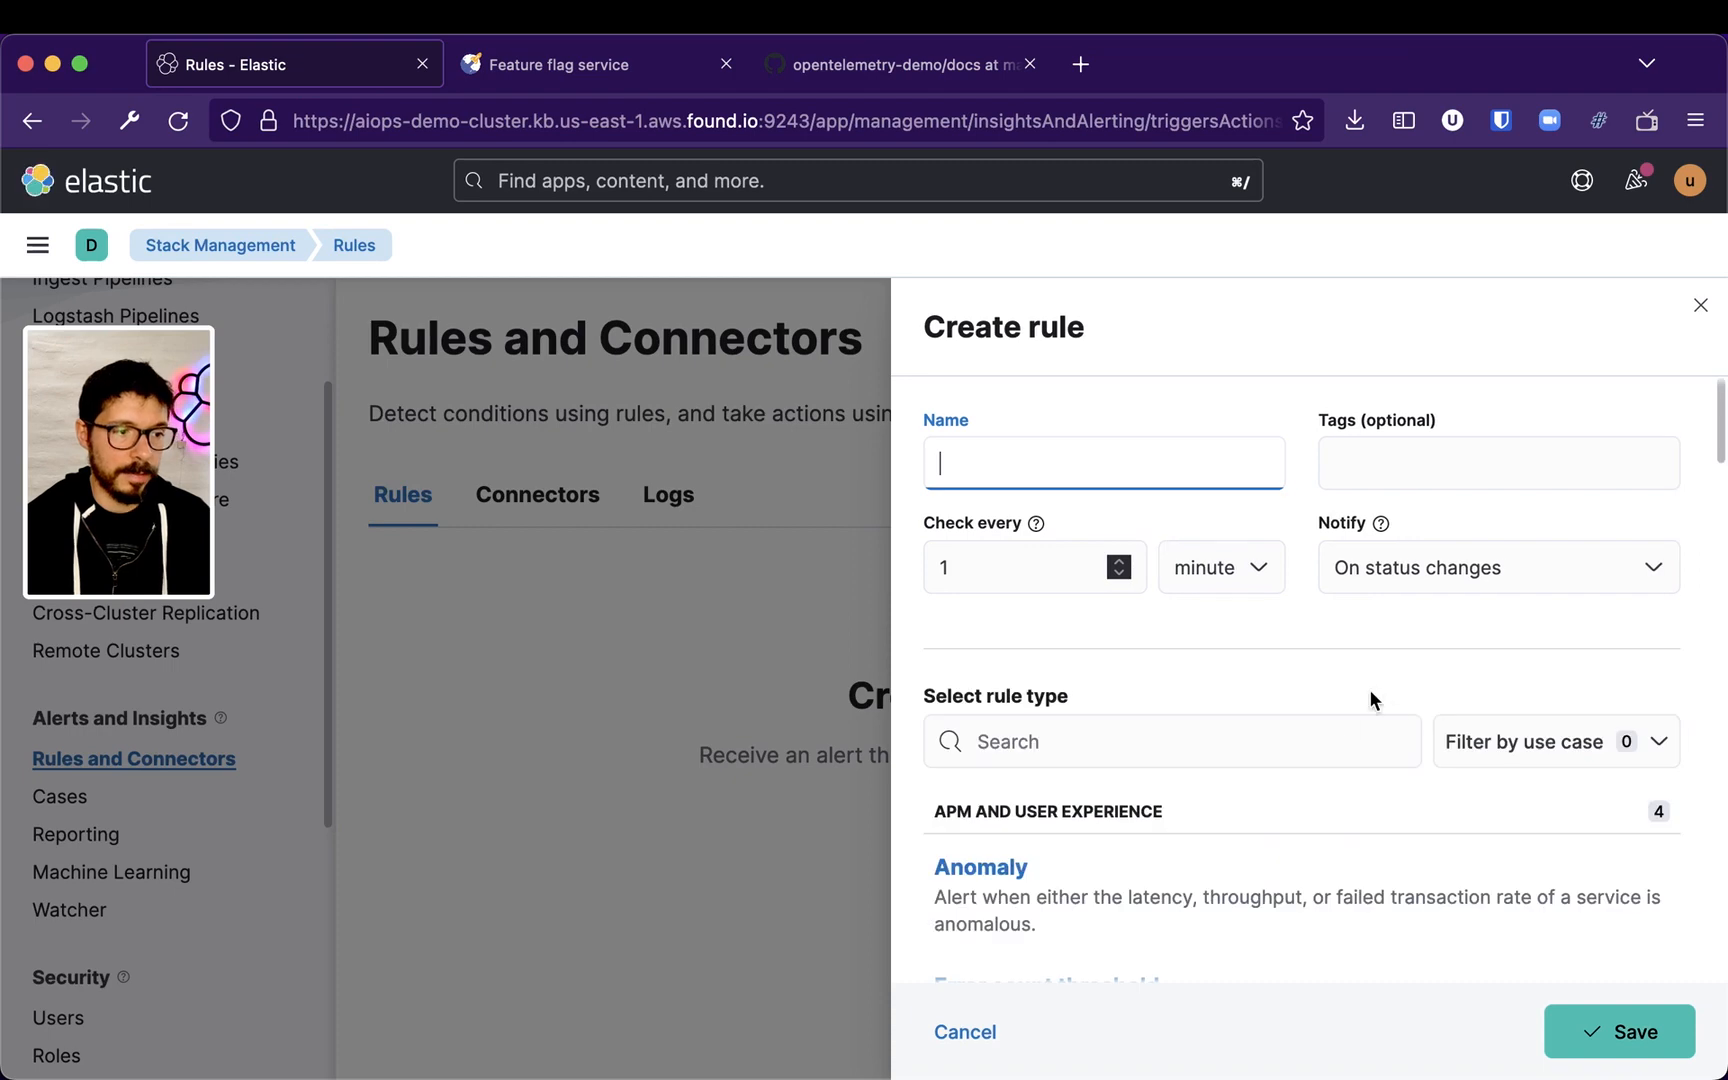
{"action": "scroll", "coordinate": [1403, 701], "scroll_direction": "down", "scroll_amount": 2}
{"action": "scroll", "coordinate": [1403, 707], "scroll_direction": "down", "scroll_amount": 5}
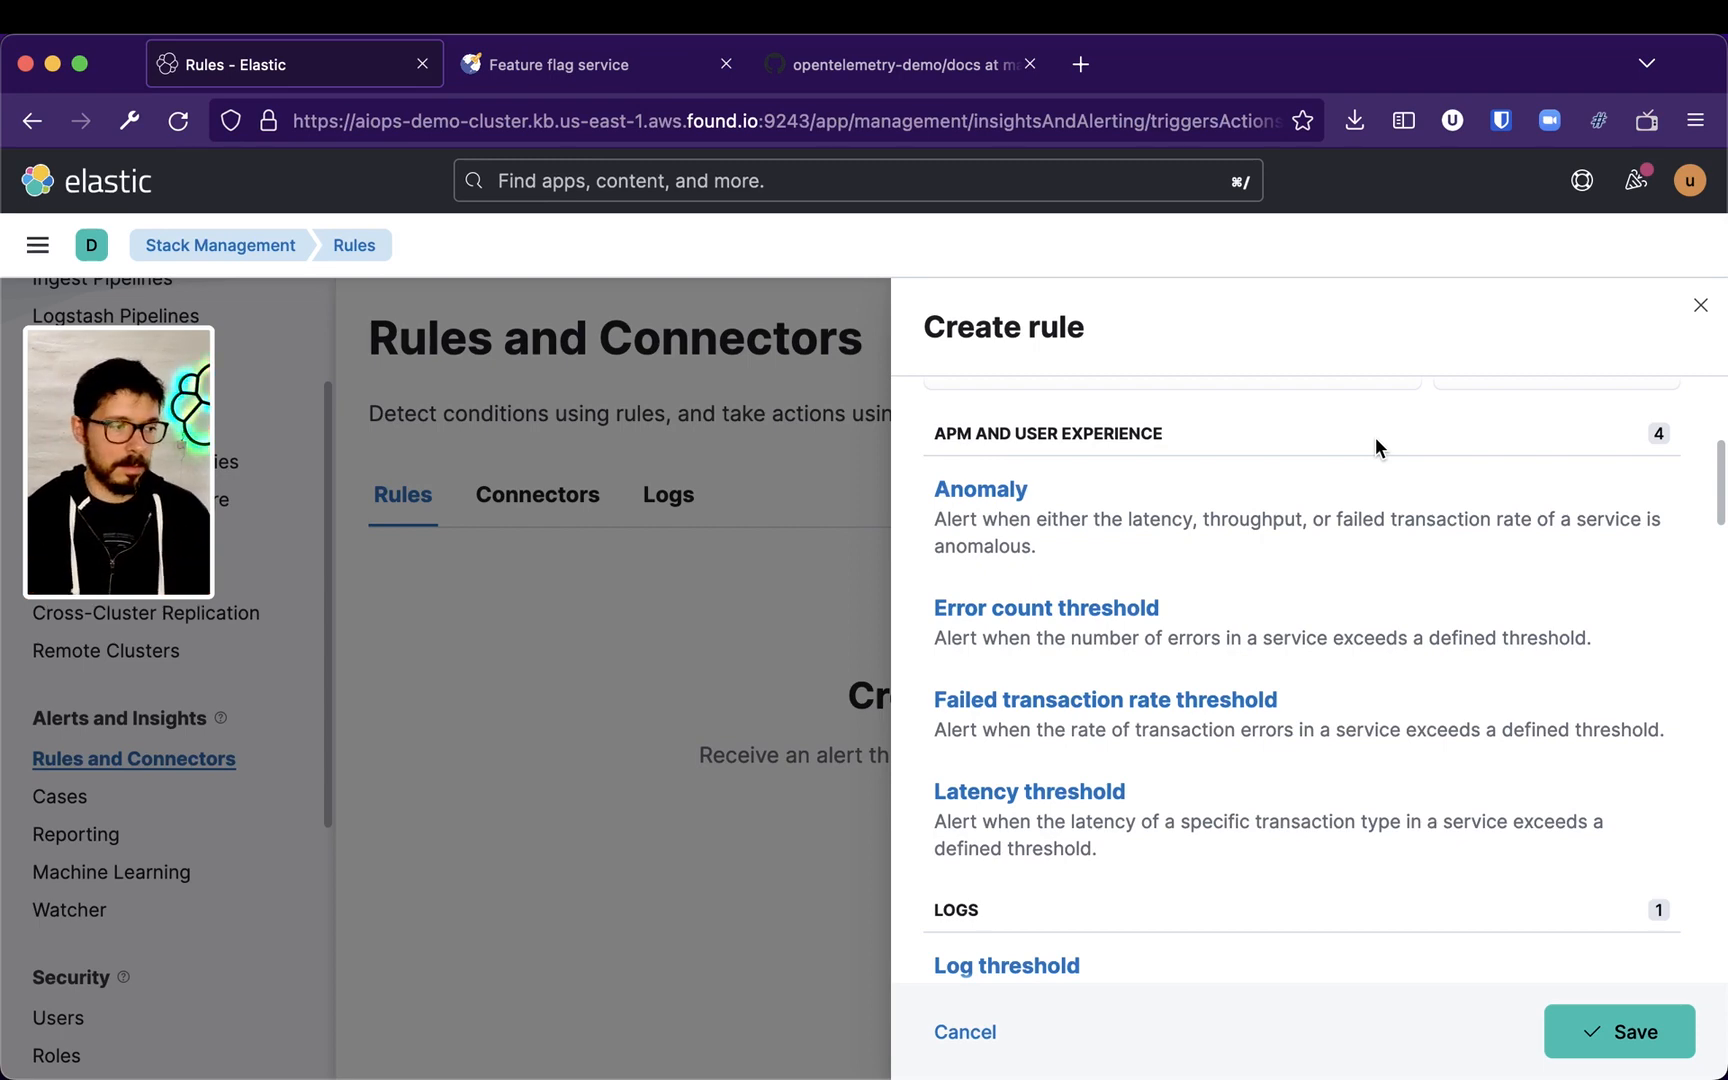
{"action": "left_click", "coordinate": [774, 587]}
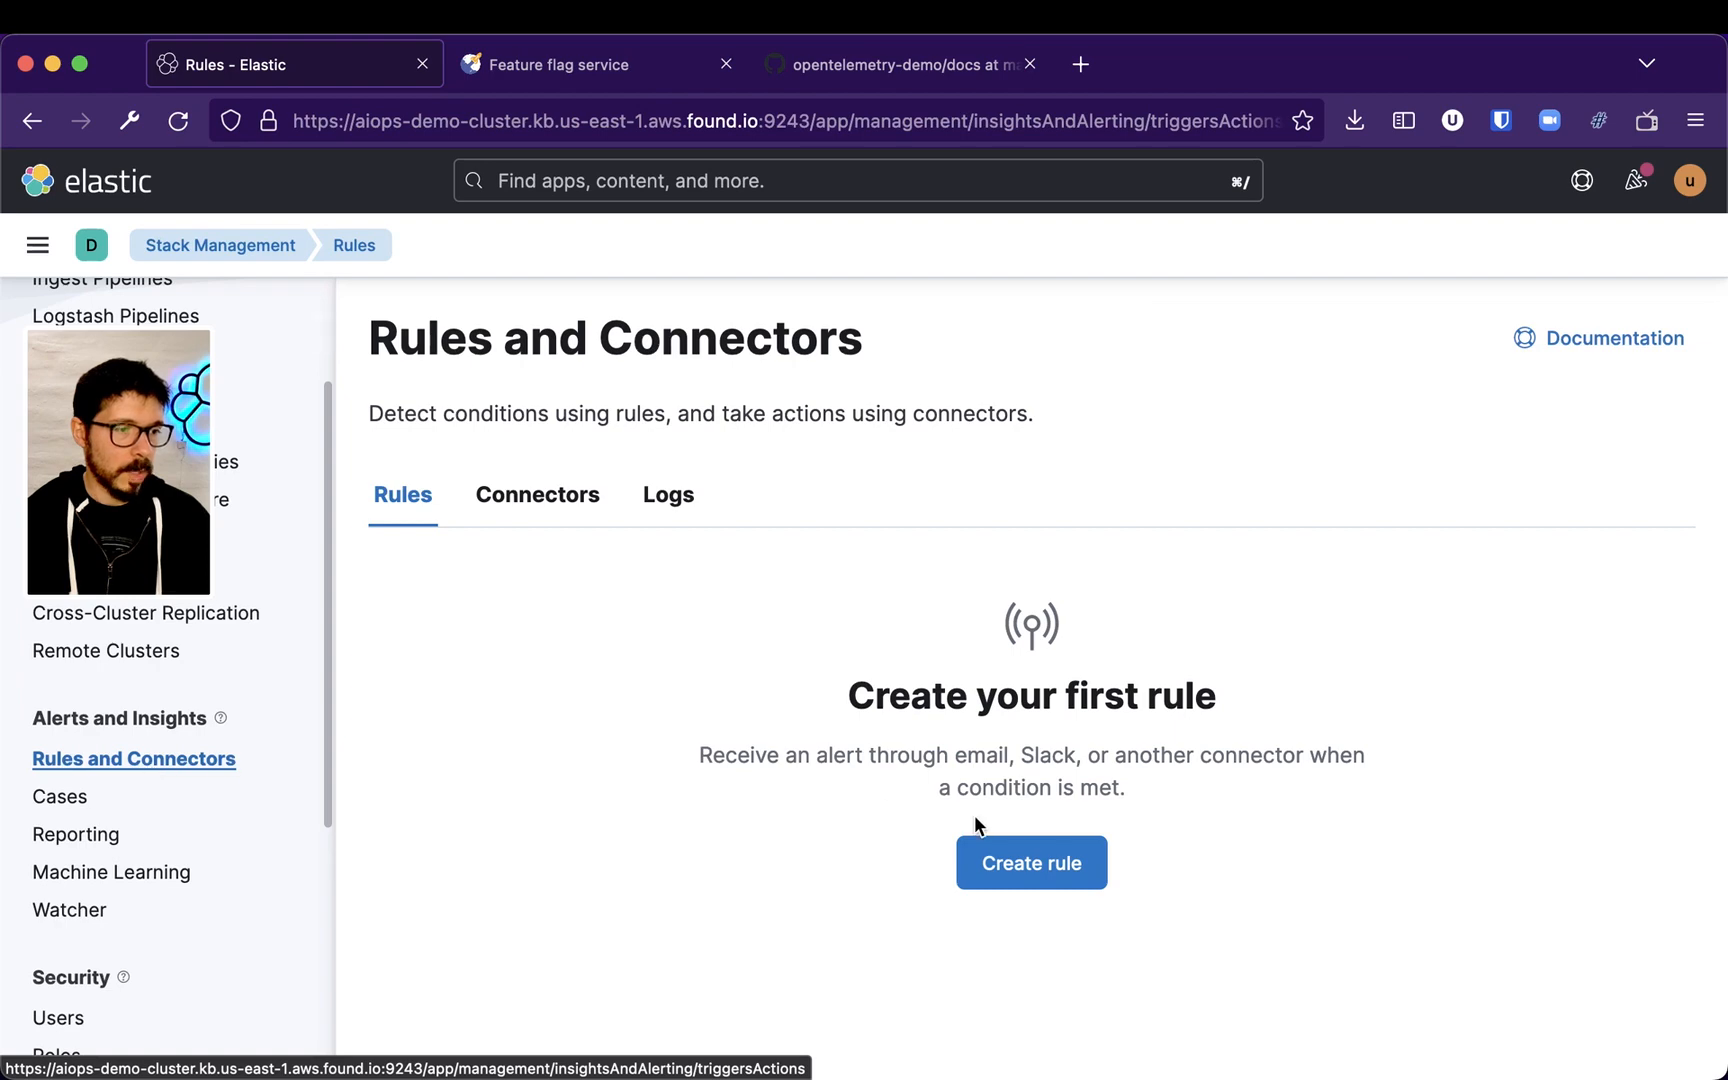
Start creating a new rule of type Anomaly detection alert from the Machine Learning rule types
{"action": "left_click", "coordinate": [1017, 868]}
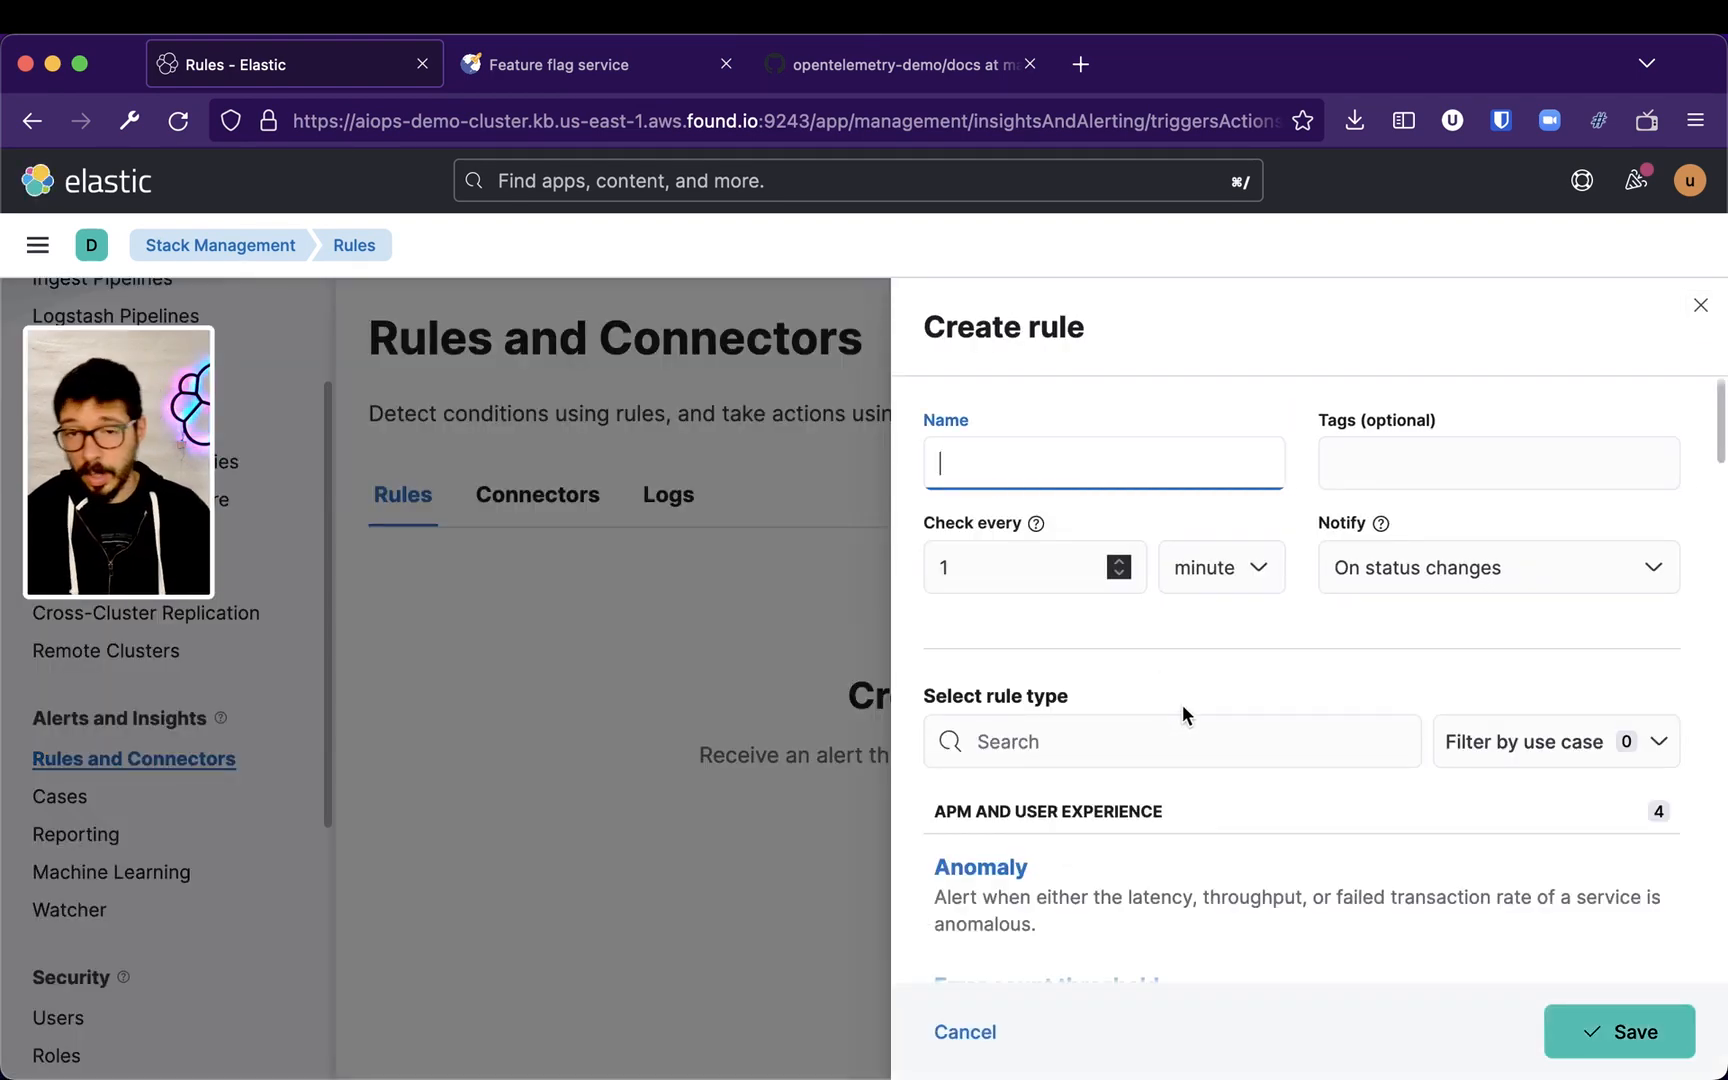
{"action": "scroll", "coordinate": [1226, 680], "scroll_direction": "down", "scroll_amount": 3}
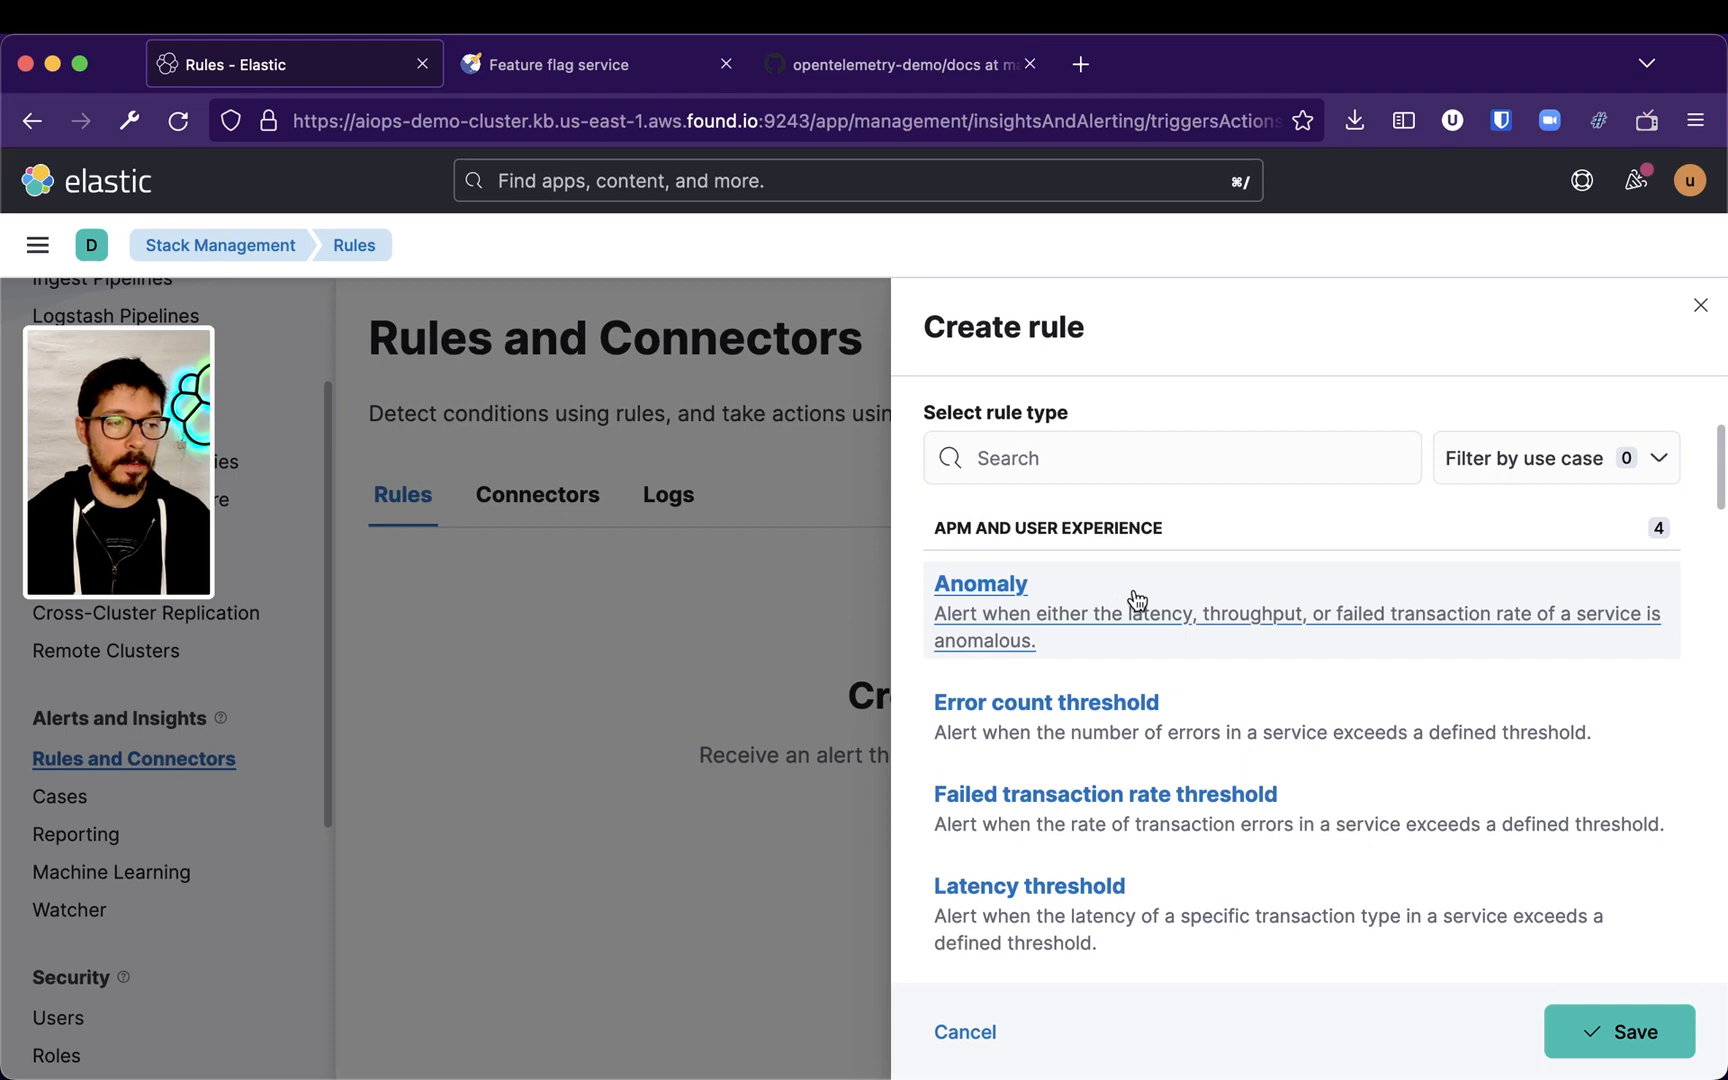
{"action": "scroll", "coordinate": [1203, 651], "scroll_direction": "down", "scroll_amount": 5}
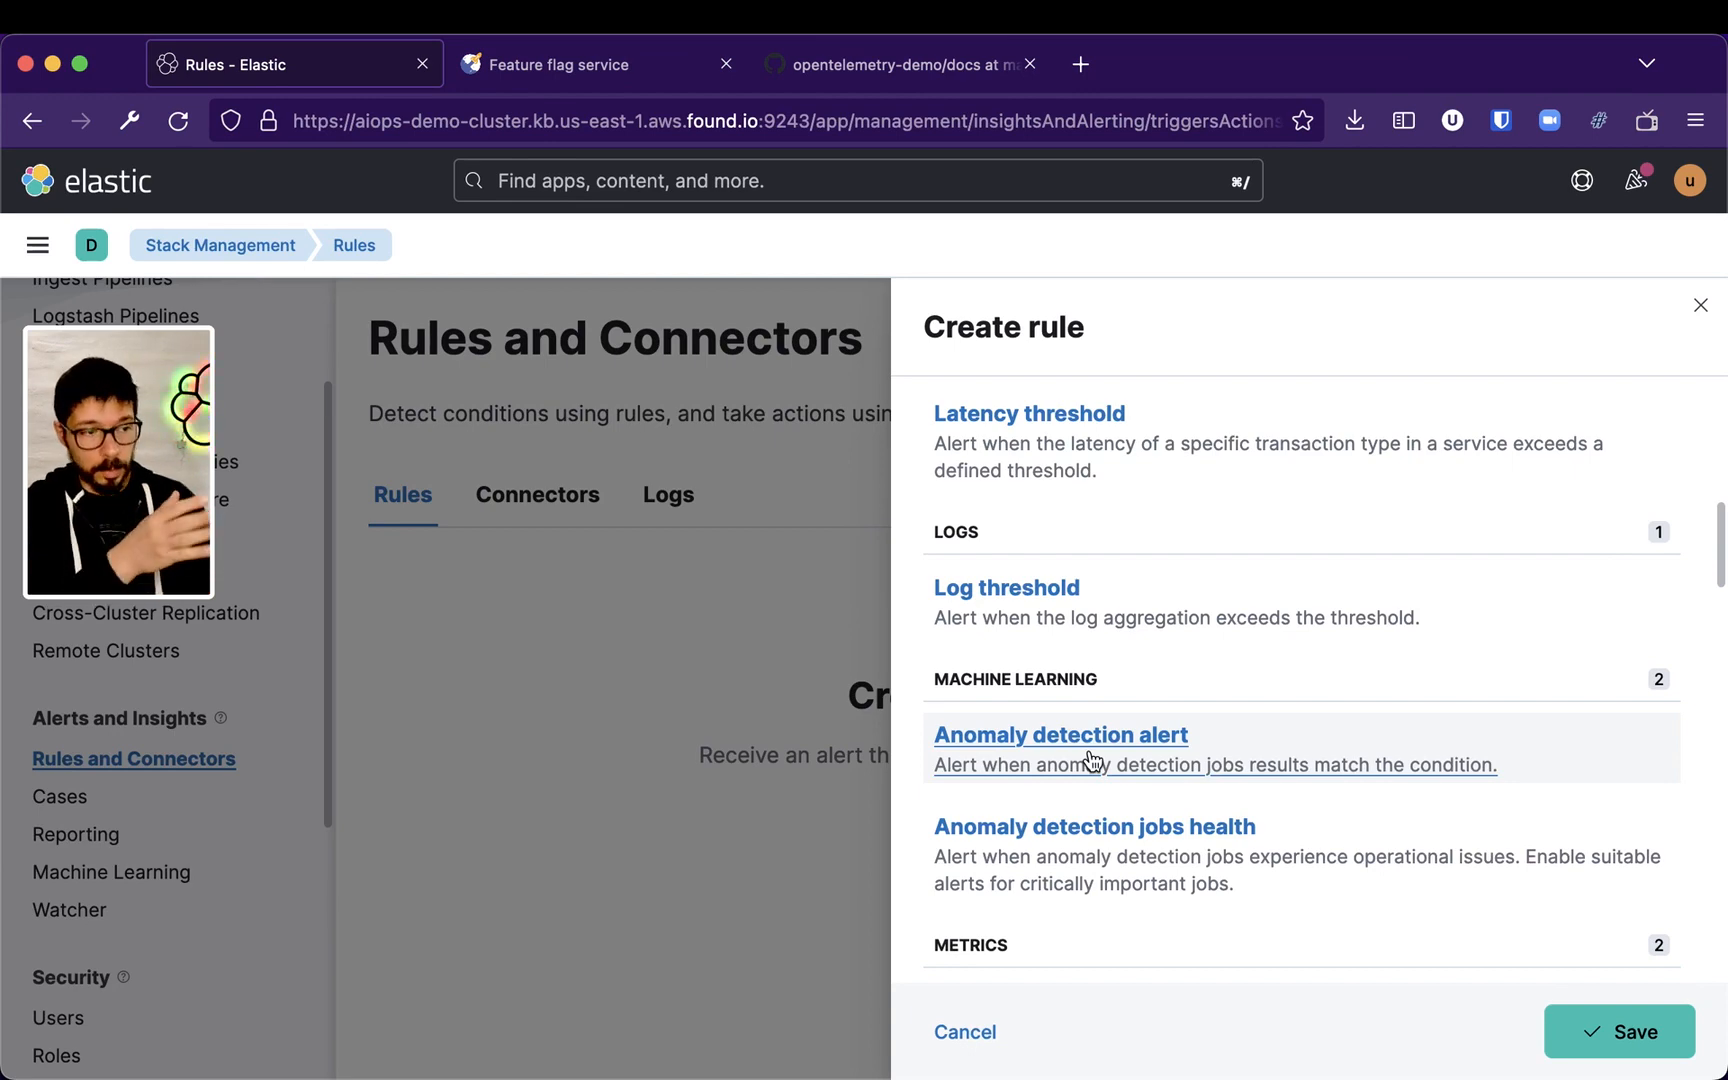
{"action": "left_click", "coordinate": [1287, 740]}
Select the checkout-payments job for the anomaly detection alert
{"action": "scroll", "coordinate": [1287, 729], "scroll_direction": "up", "scroll_amount": 5}
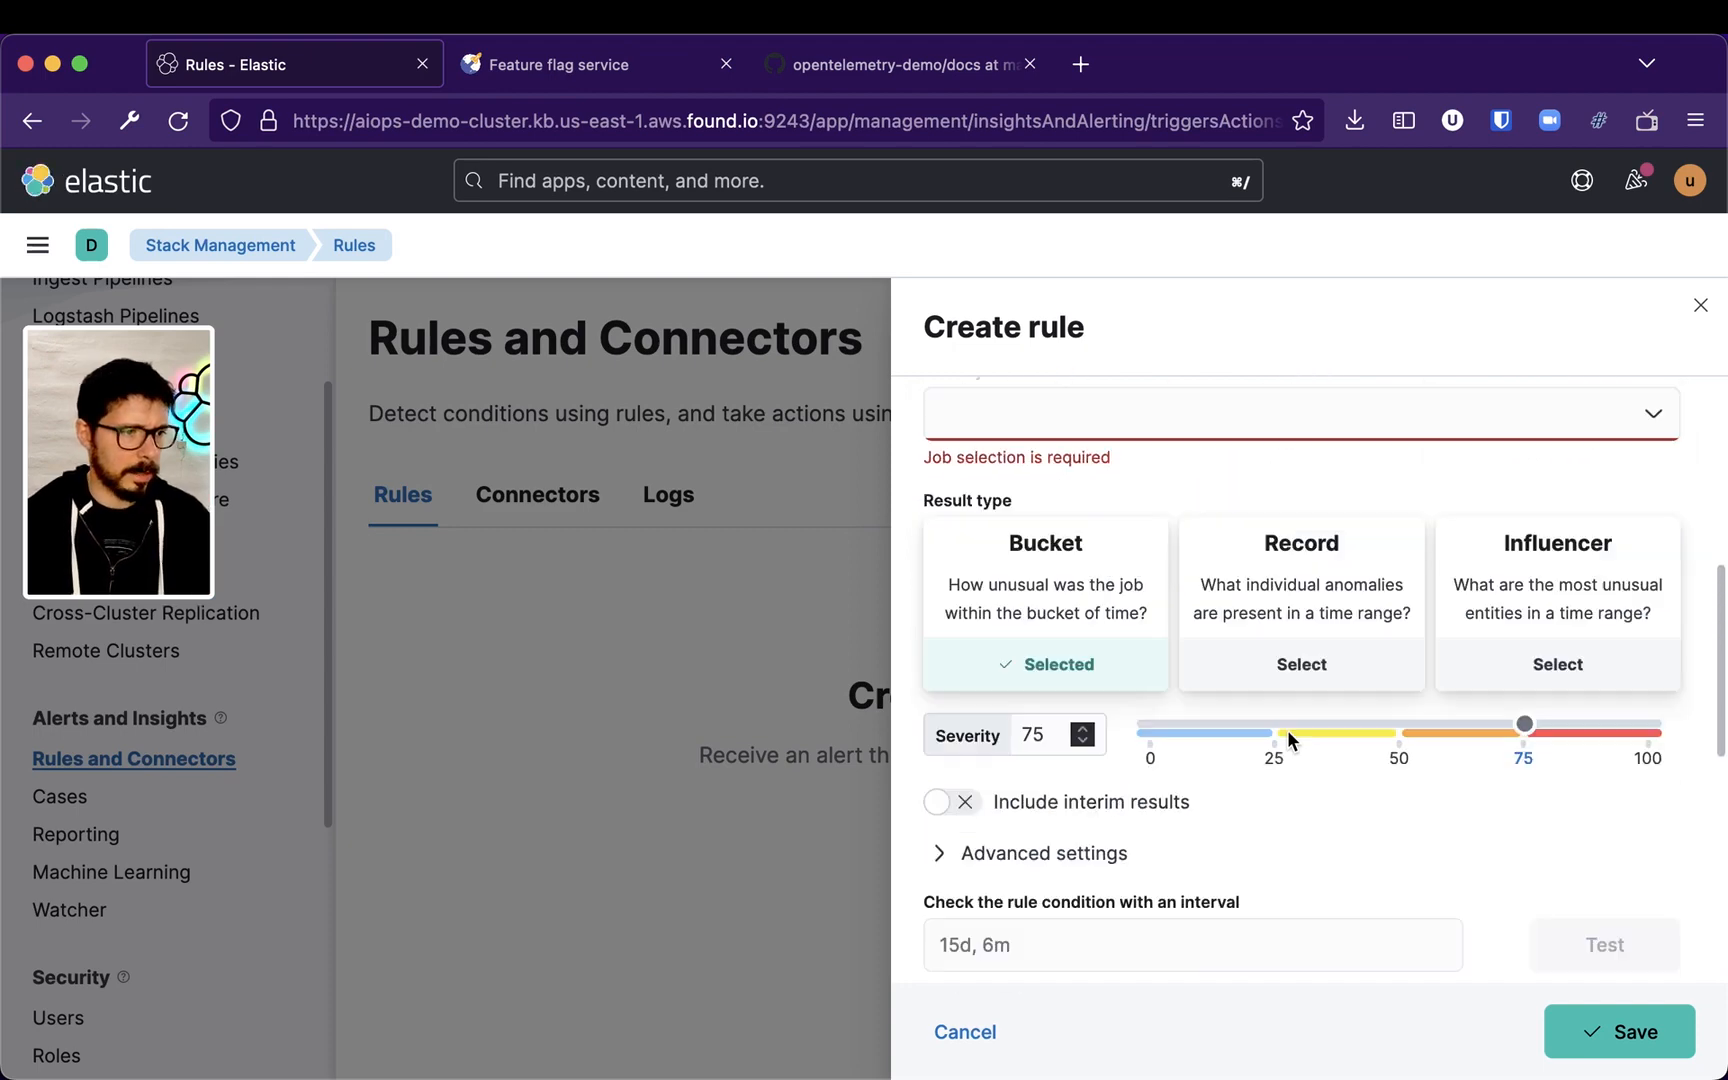
{"action": "left_click", "coordinate": [1200, 703]}
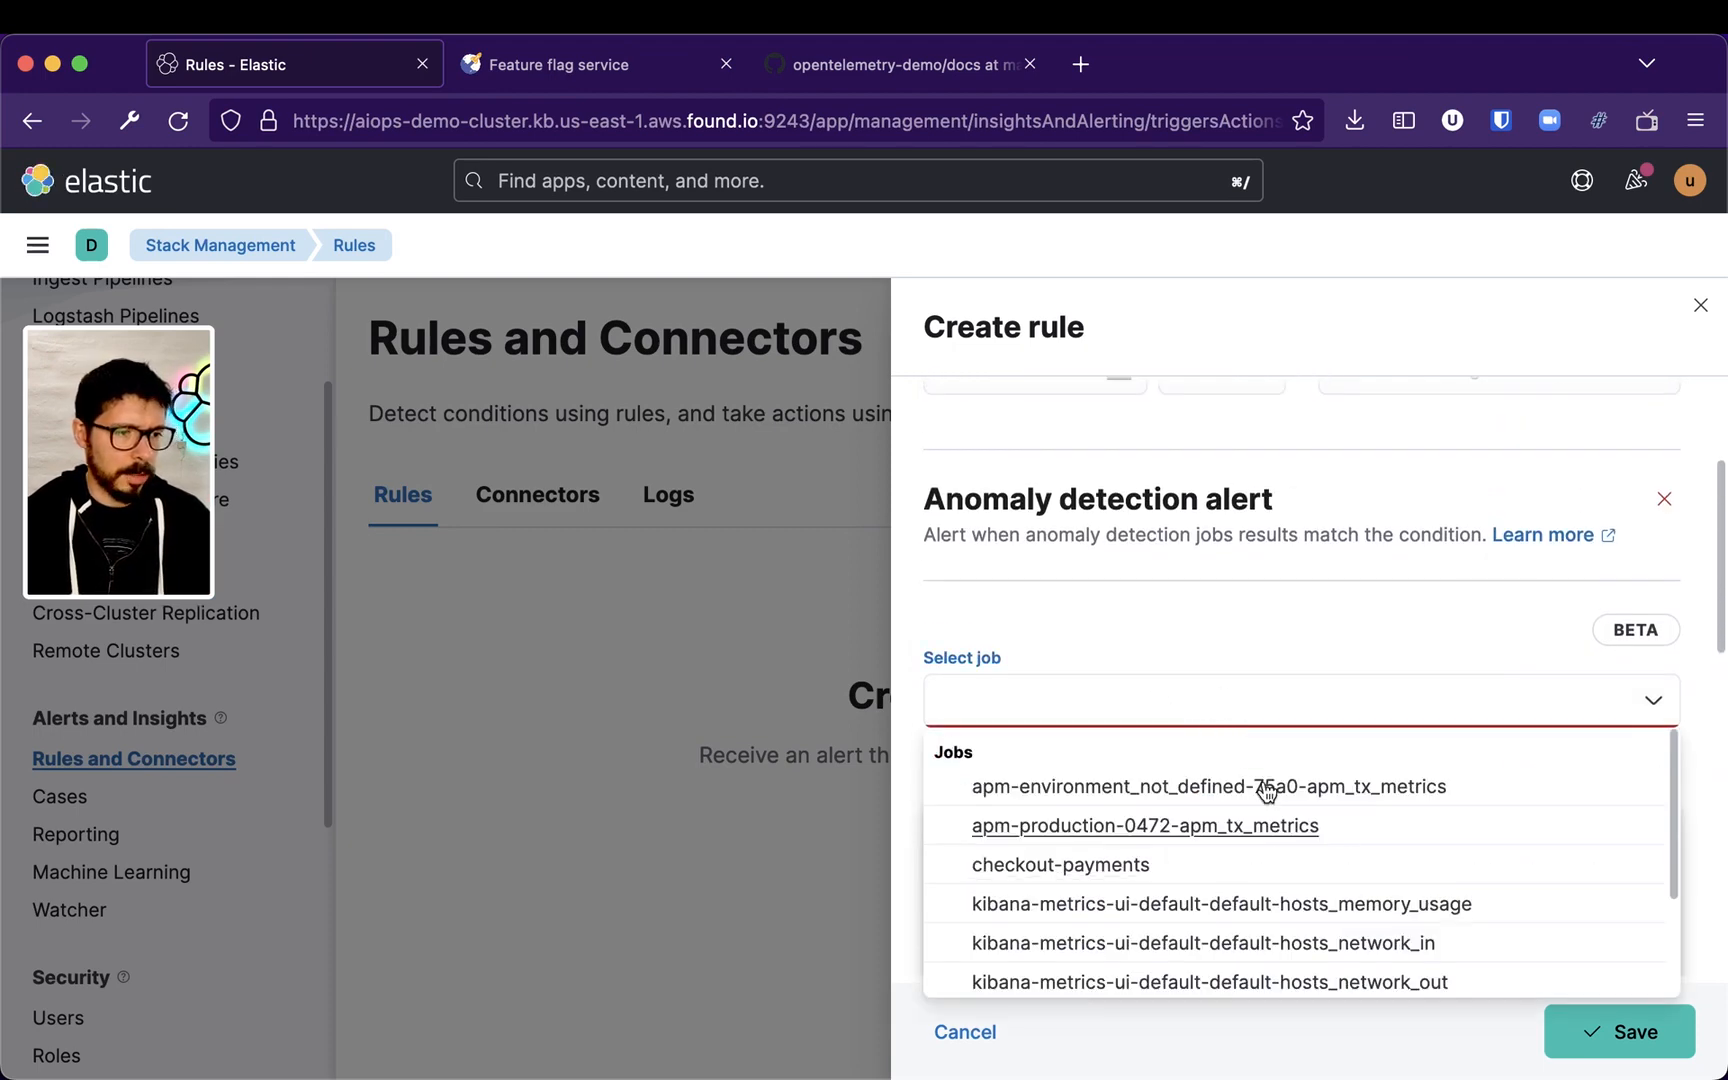
{"action": "scroll", "coordinate": [1230, 890], "scroll_direction": "down", "scroll_amount": 2}
{"action": "scroll", "coordinate": [1239, 863], "scroll_direction": "up", "scroll_amount": 3}
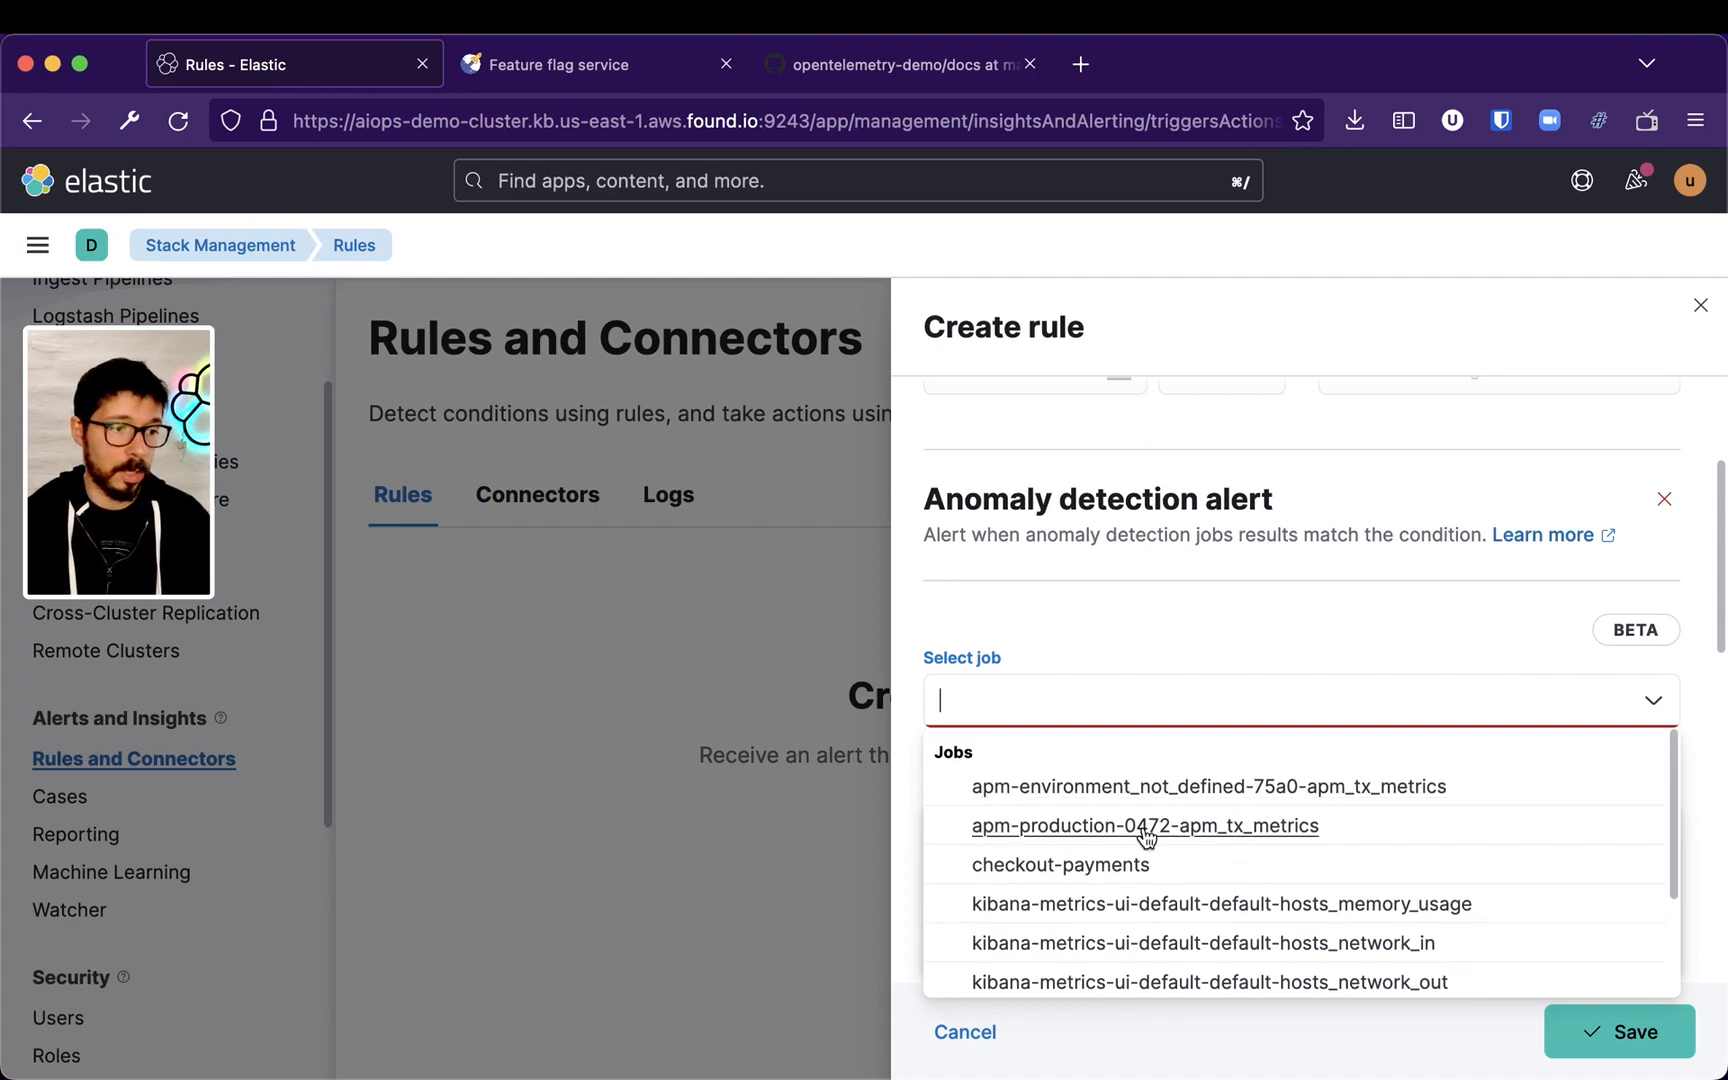
{"action": "left_click", "coordinate": [1125, 866]}
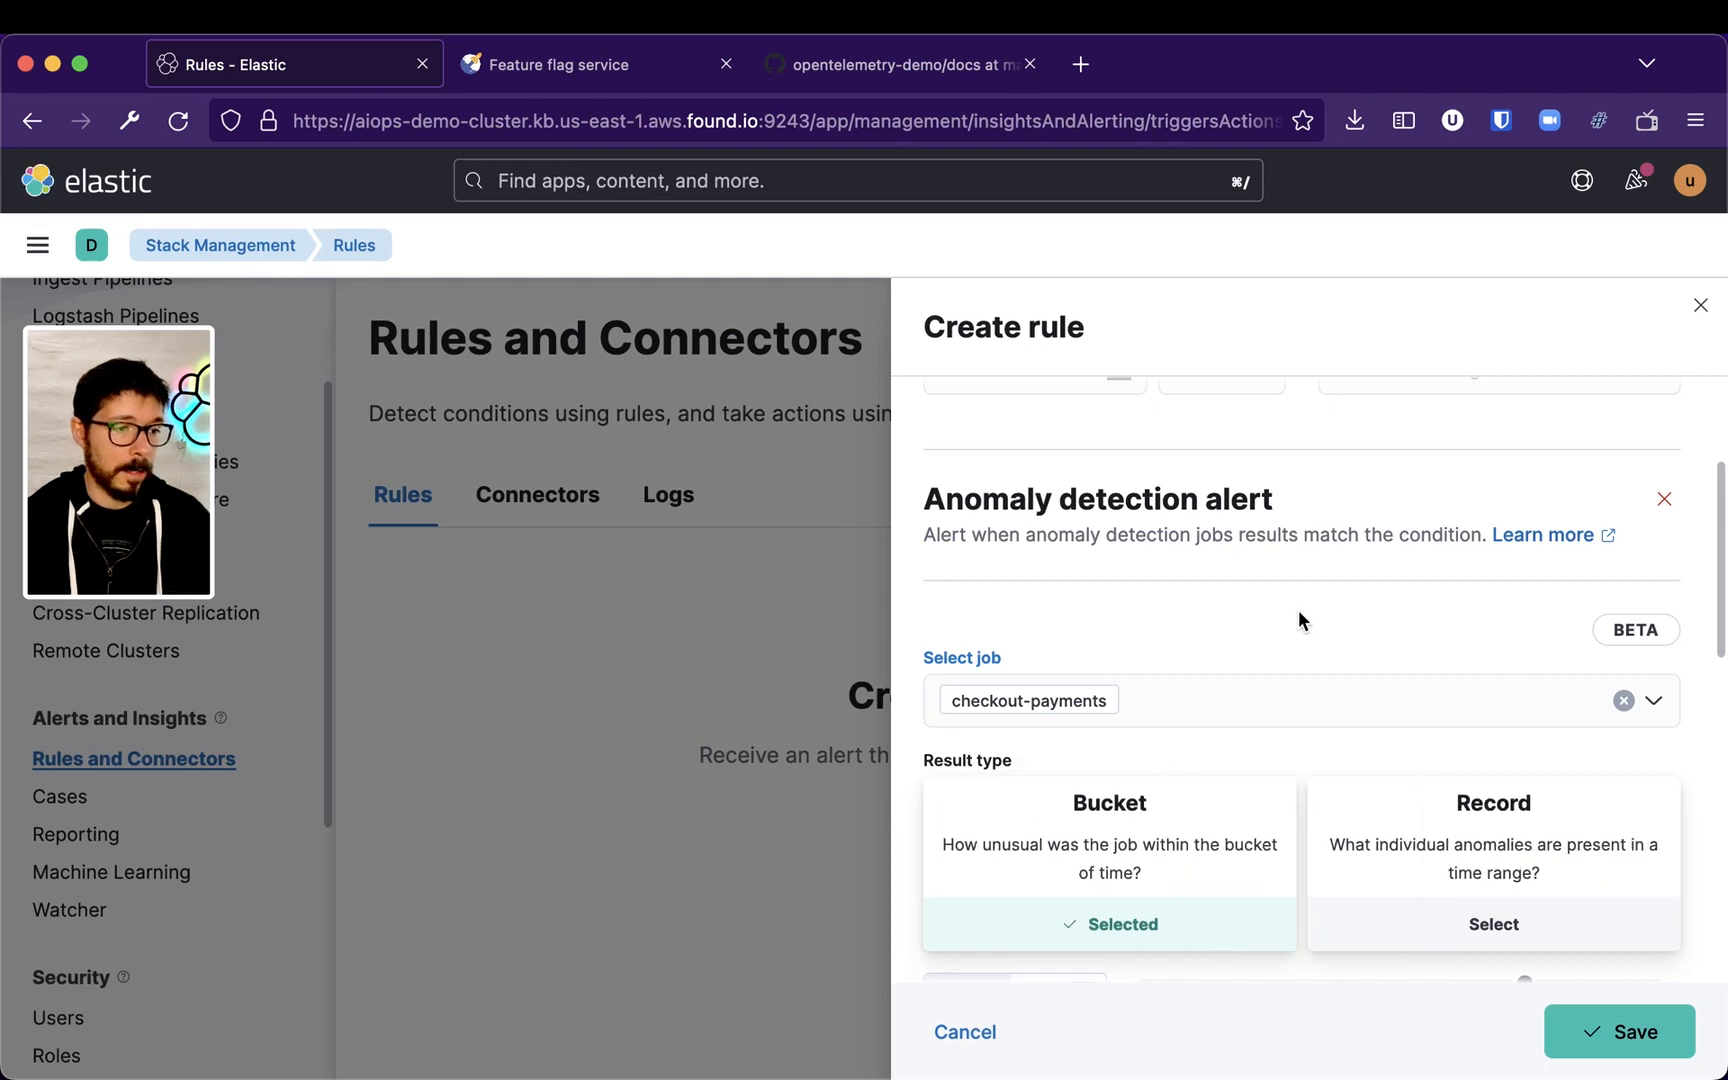
Set the result type to Record and lower the severity threshold to 0
{"action": "scroll", "coordinate": [1328, 602], "scroll_direction": "down", "scroll_amount": 1}
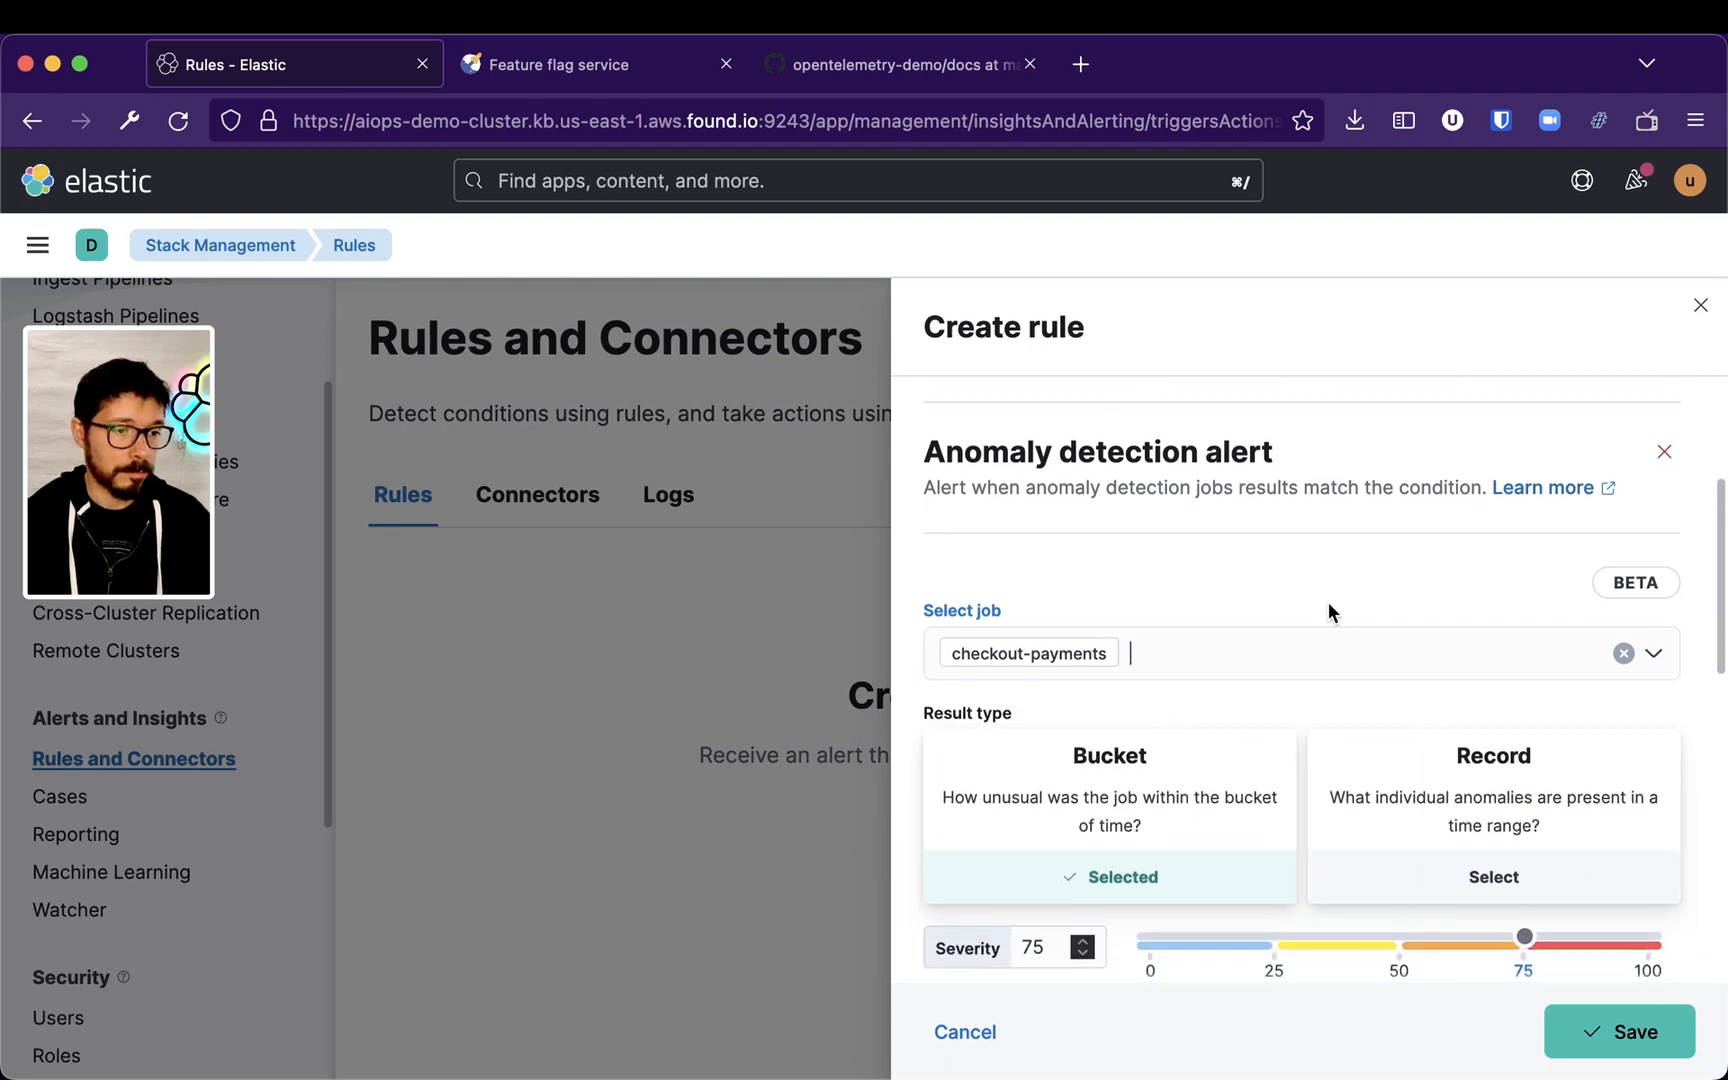
{"action": "left_click", "coordinate": [1392, 818]}
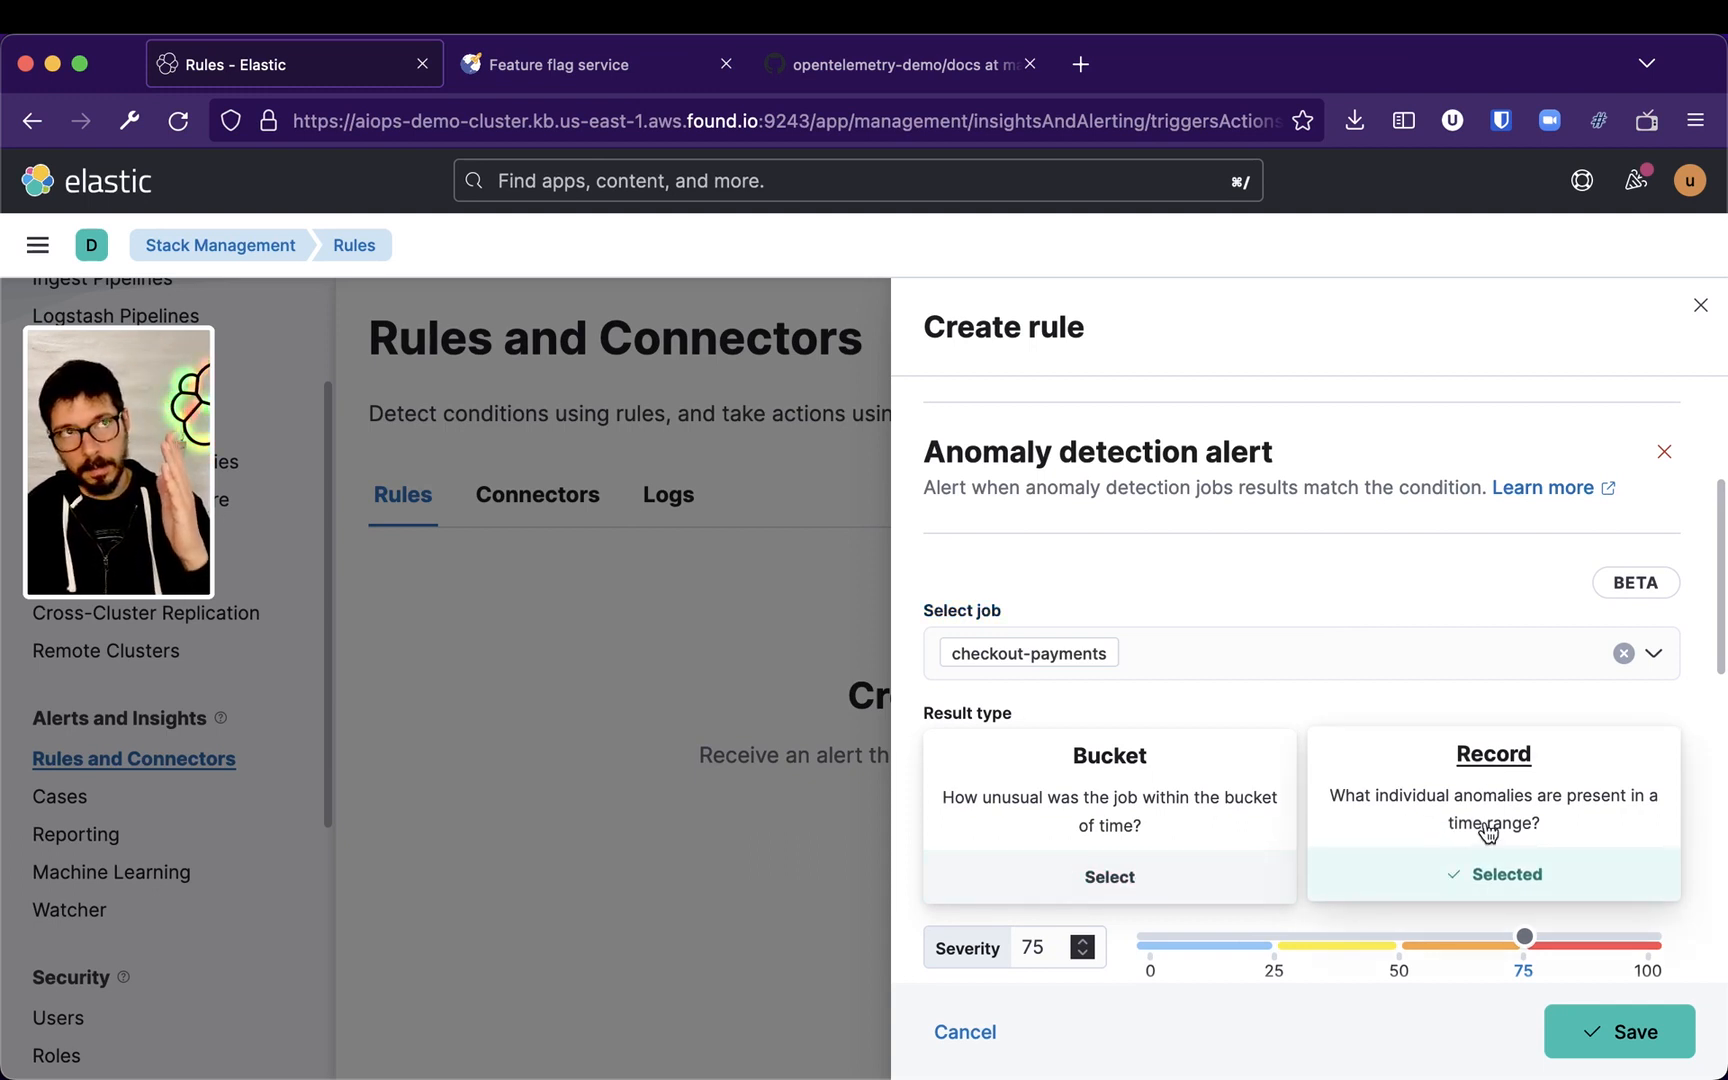
{"action": "scroll", "coordinate": [1402, 750], "scroll_direction": "down", "scroll_amount": 4}
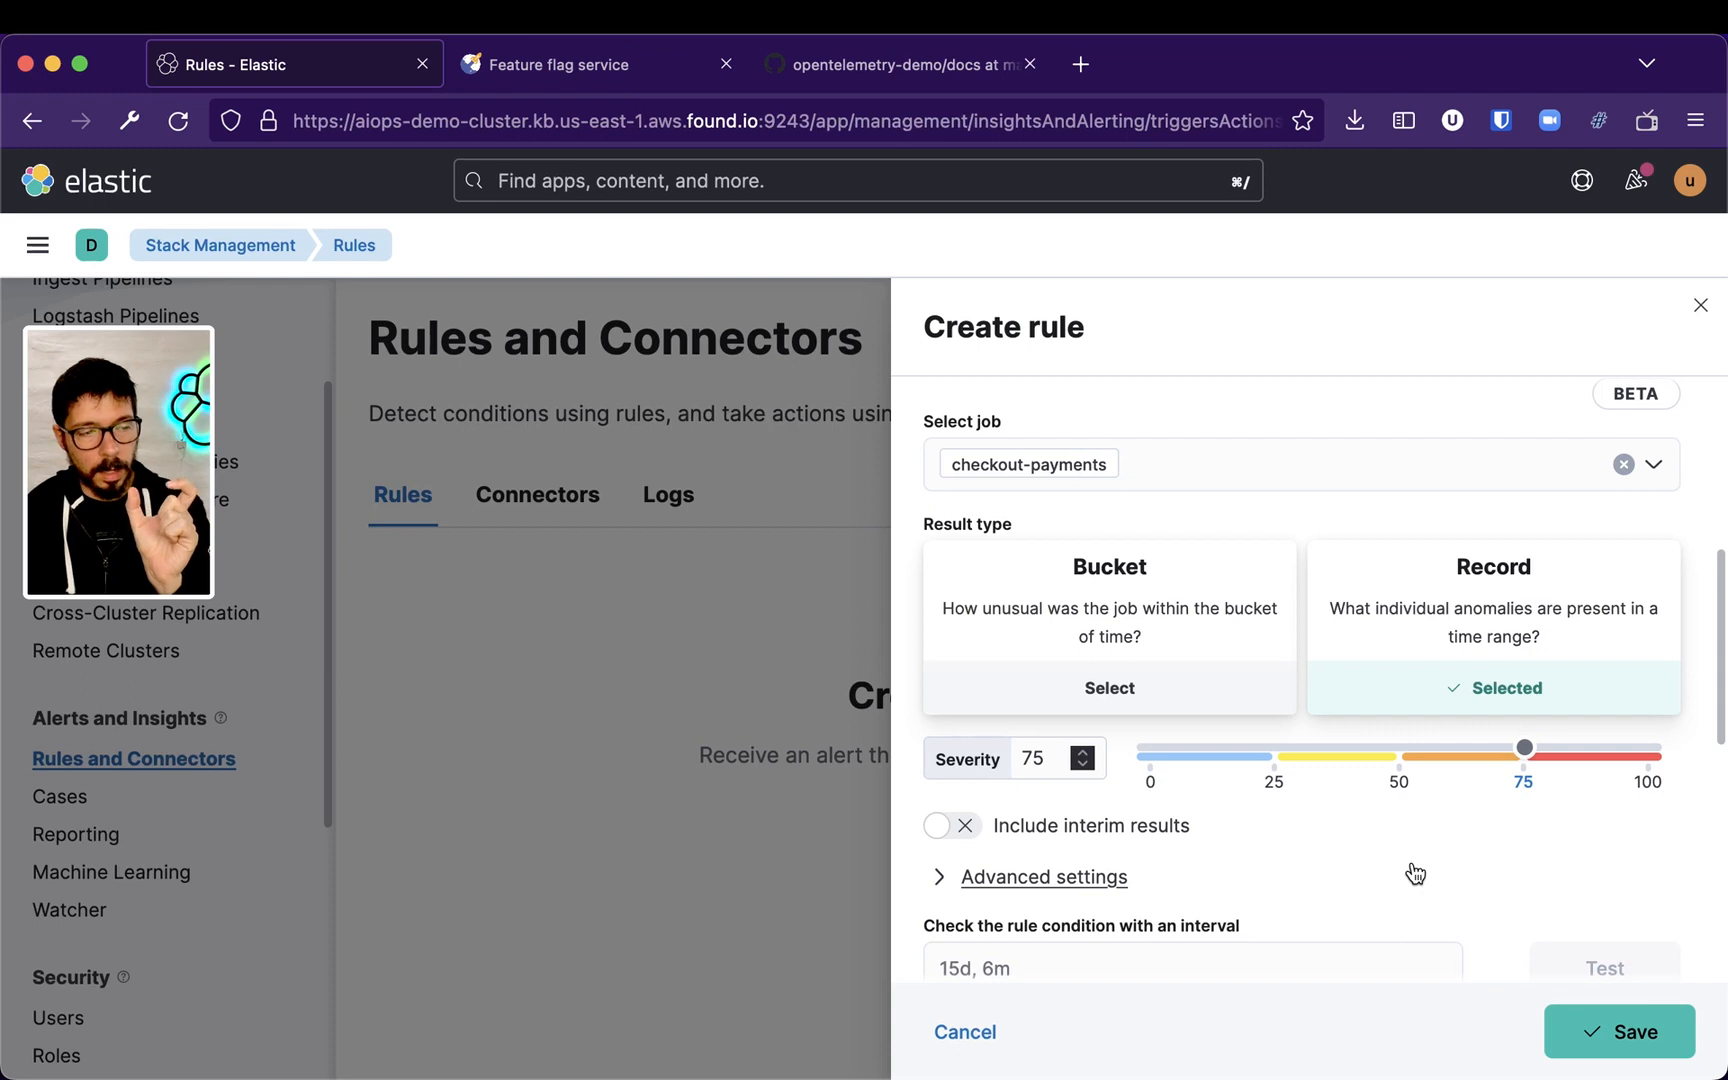
{"action": "left_click_drag", "start_coordinate": [1528, 758], "coordinate": [1135, 756]}
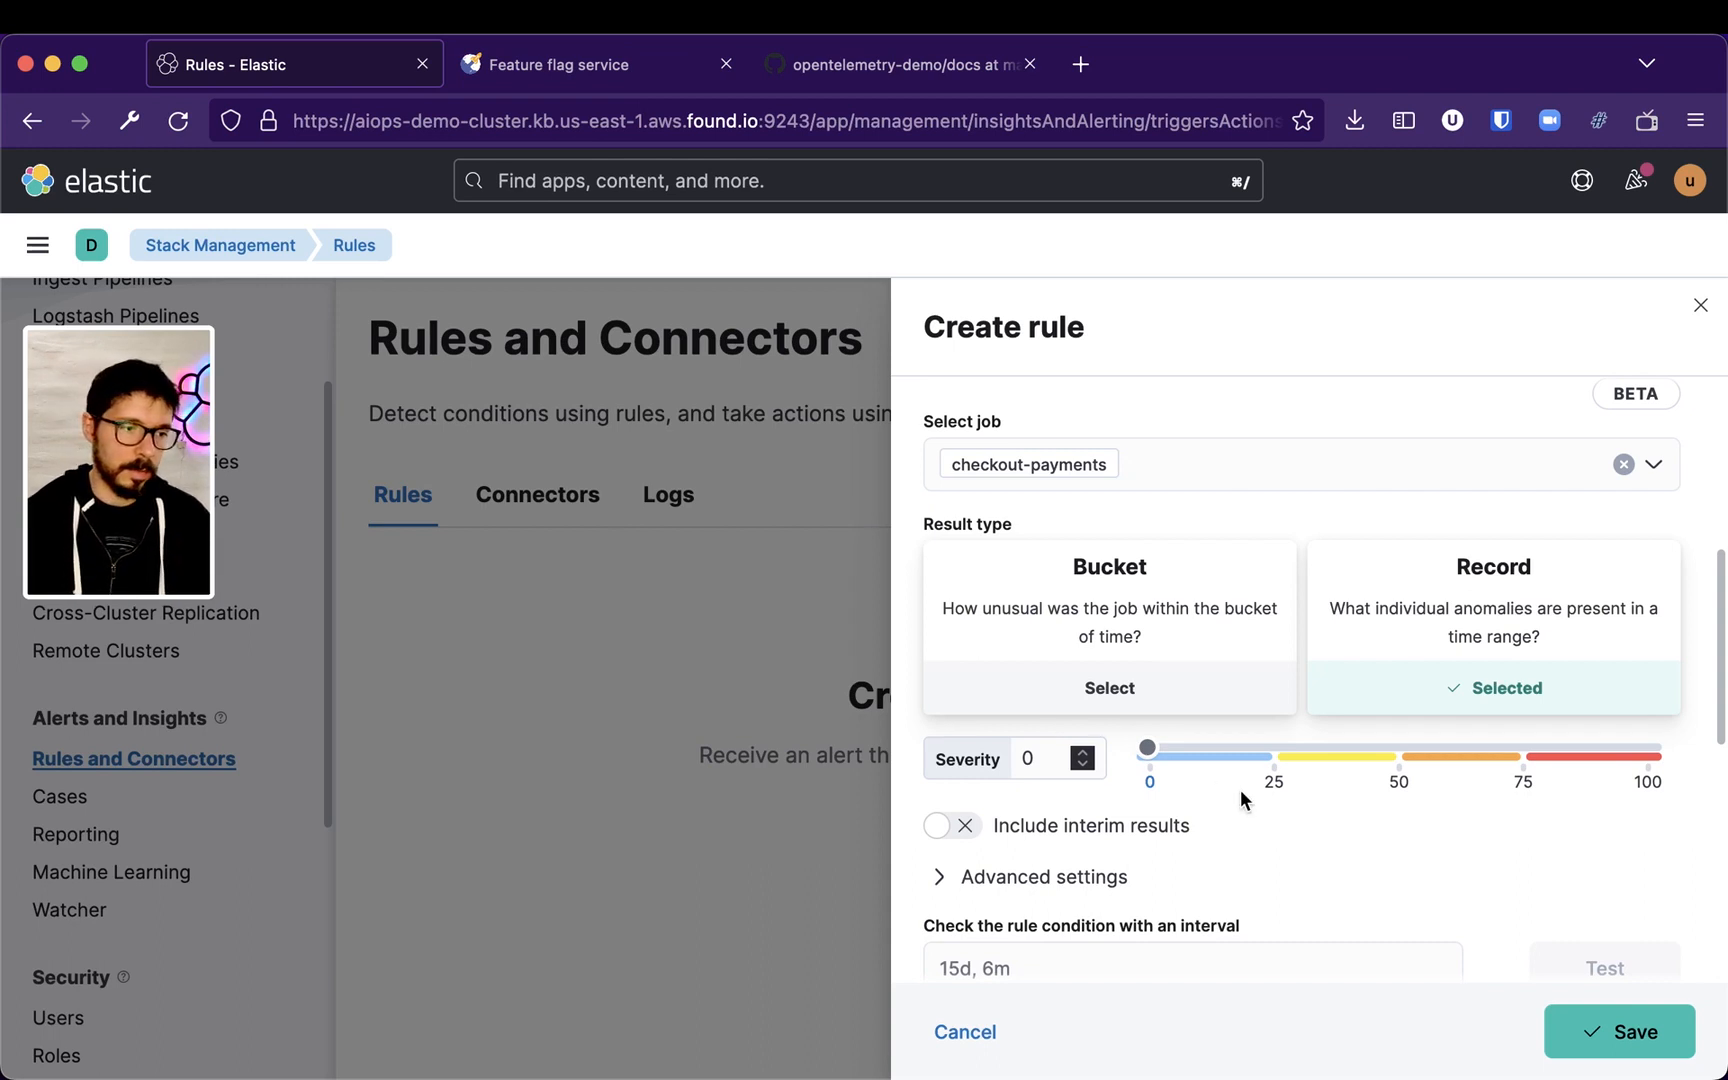
Add an Email action to the rule using the connector options under Actions
{"action": "scroll", "coordinate": [1238, 798], "scroll_direction": "down", "scroll_amount": 3}
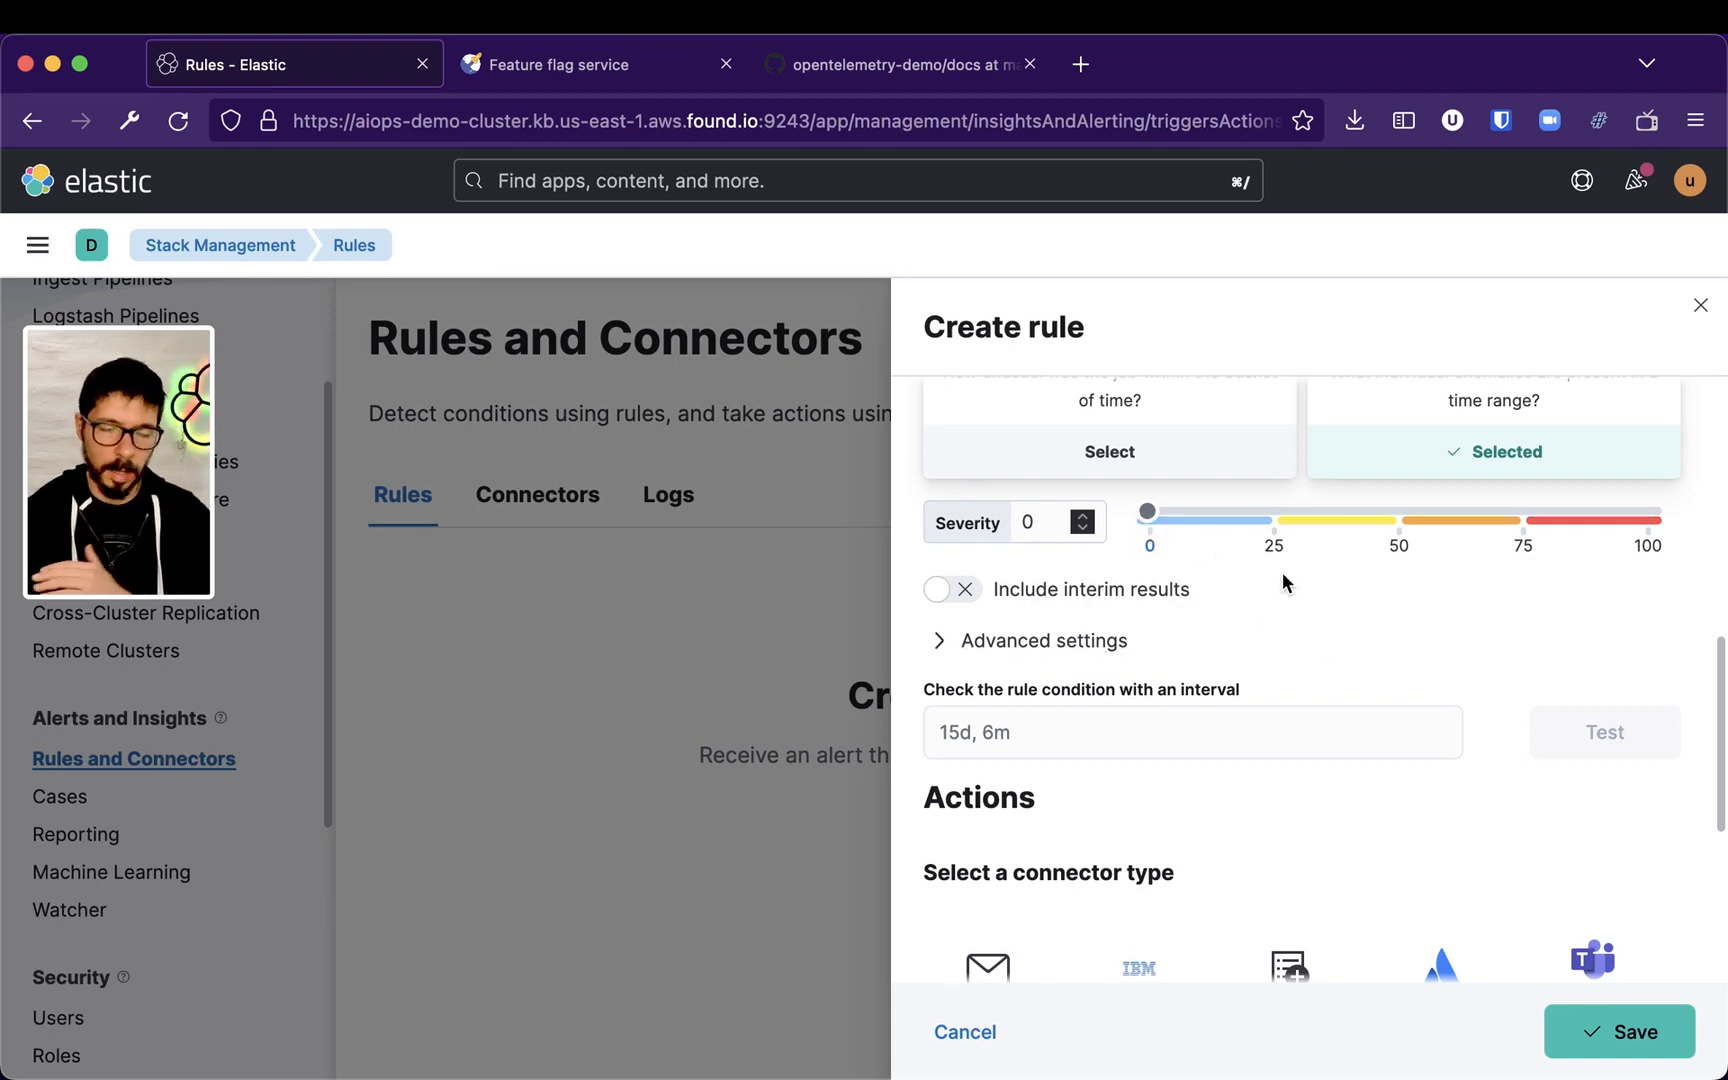
{"action": "scroll", "coordinate": [1312, 584], "scroll_direction": "down", "scroll_amount": 3}
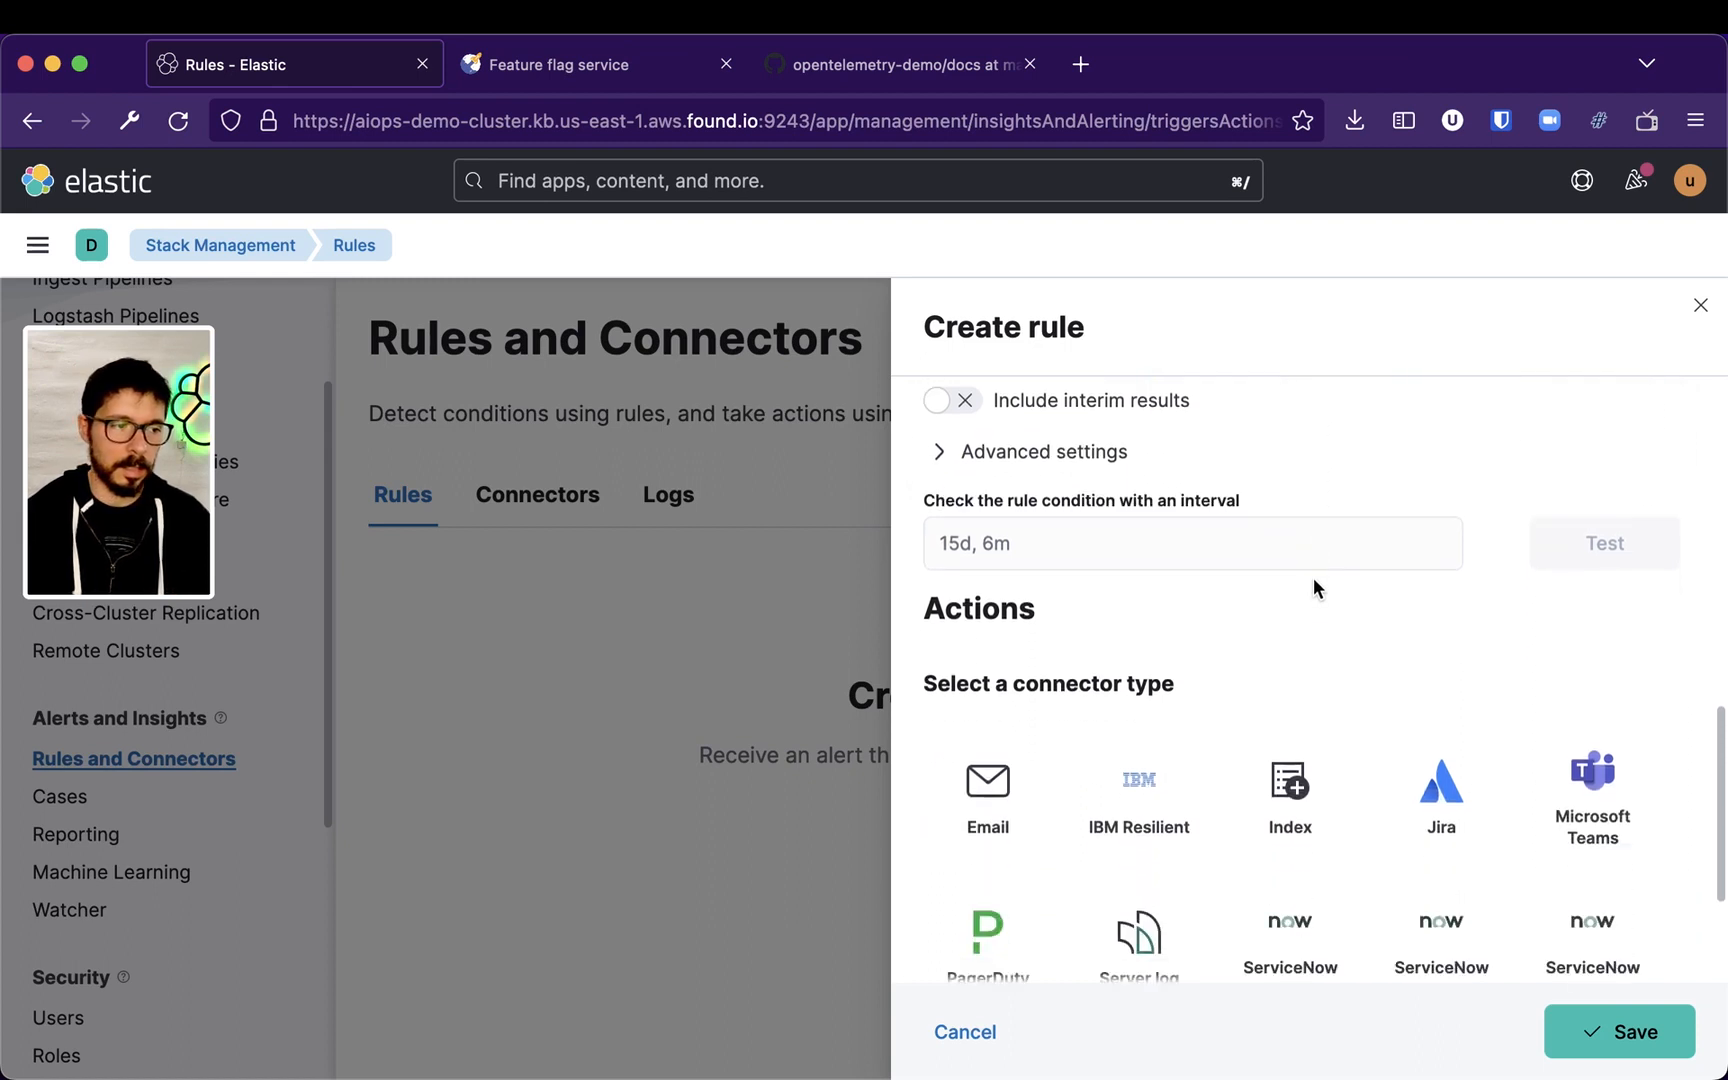
{"action": "scroll", "coordinate": [1238, 728], "scroll_direction": "down", "scroll_amount": 2}
{"action": "scroll", "coordinate": [1369, 752], "scroll_direction": "down", "scroll_amount": 1}
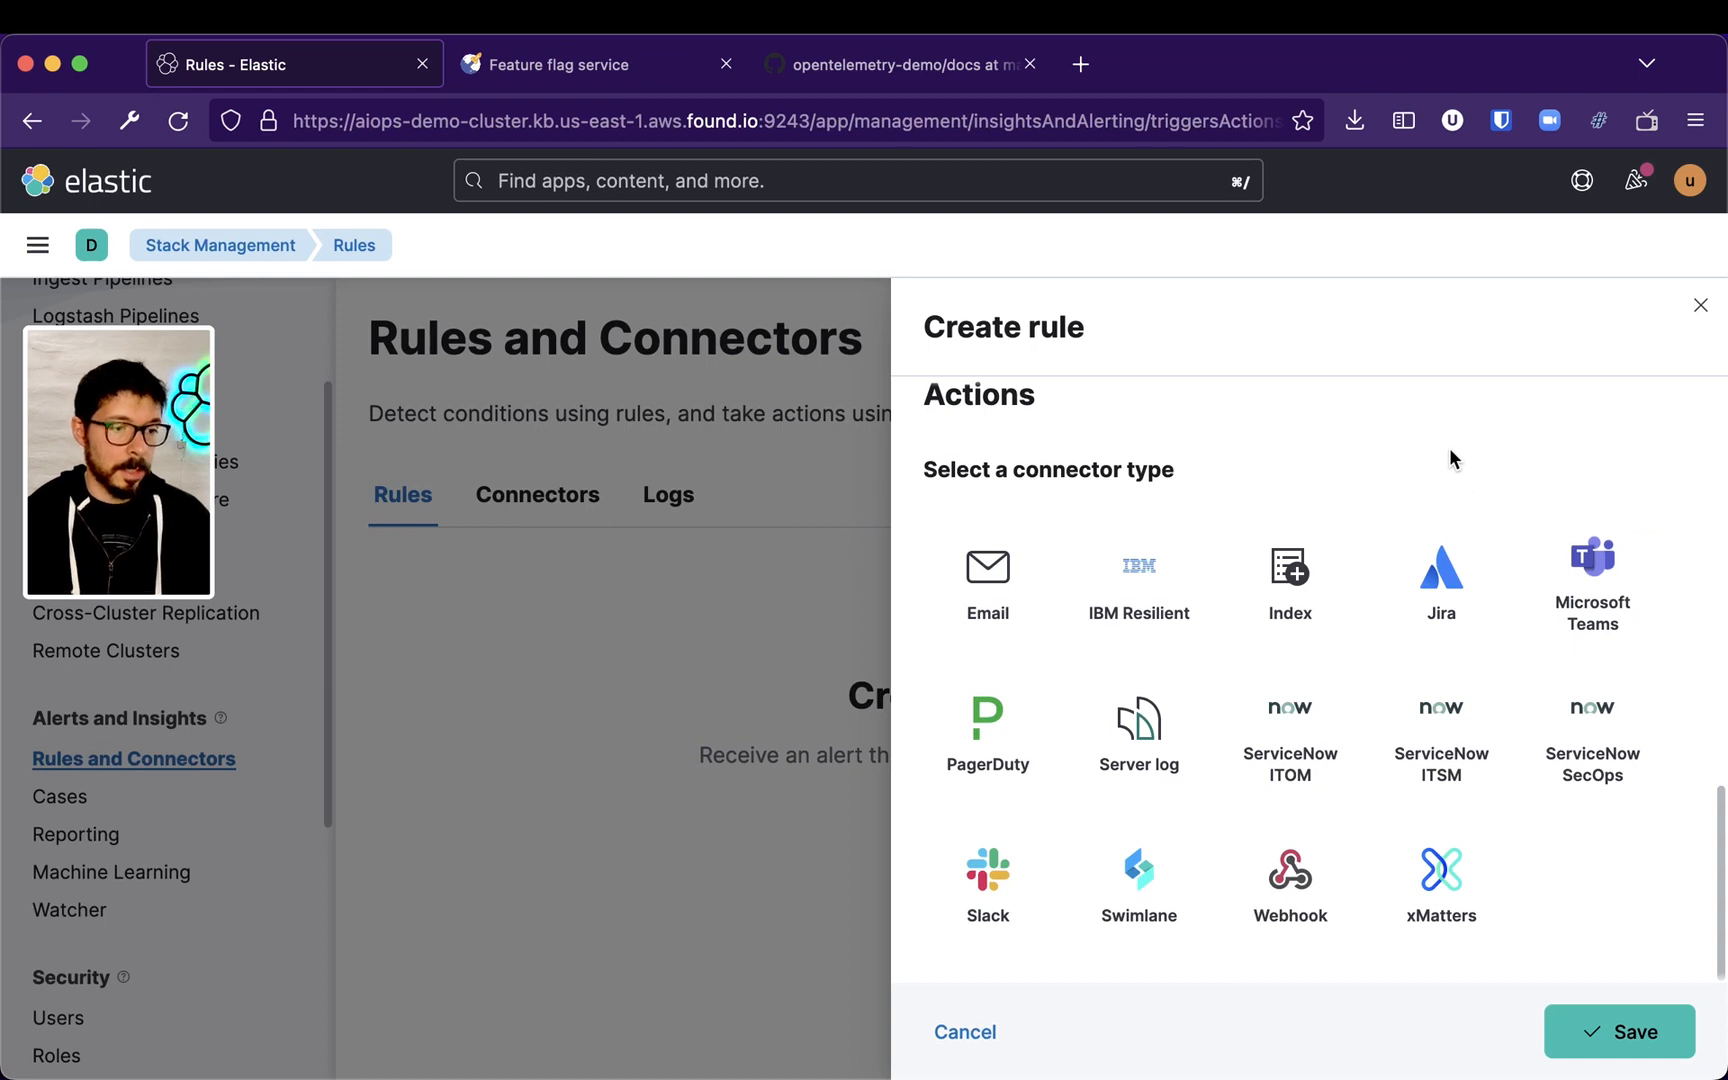
{"action": "left_click", "coordinate": [990, 585]}
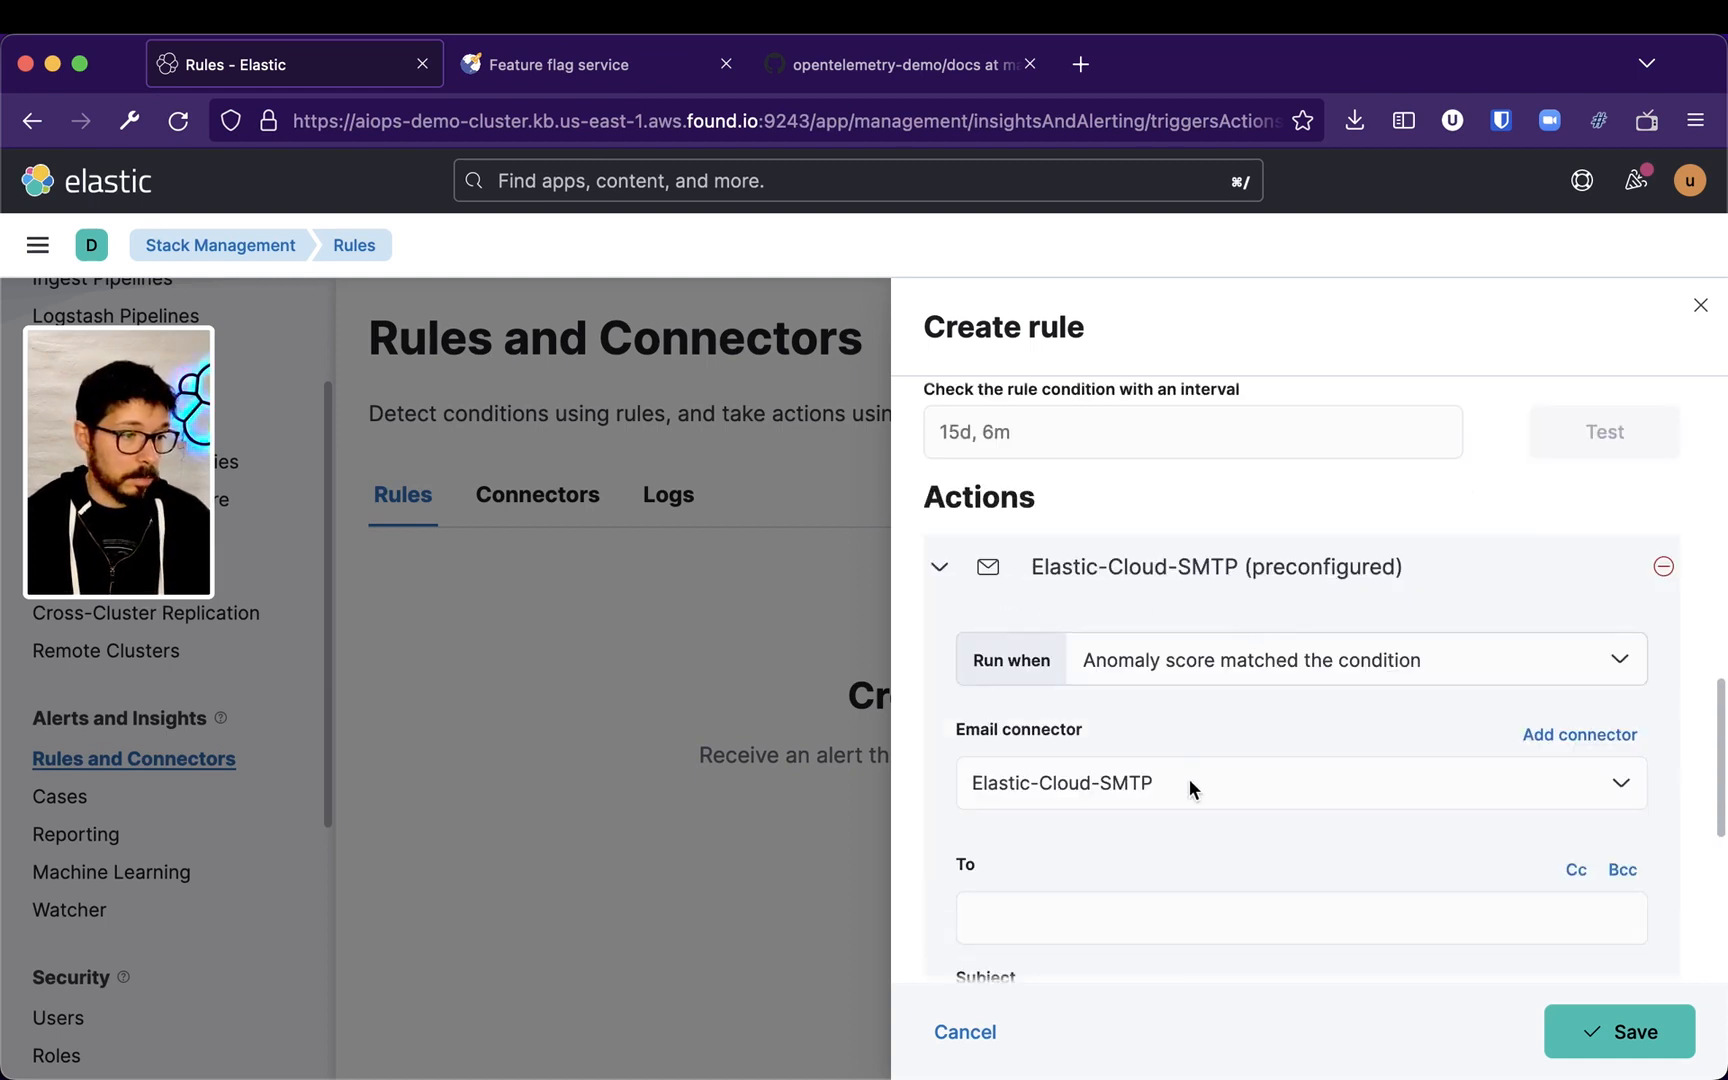
Switch the action's Run when option to Recovered and back to Anomaly score matched the condition
{"action": "left_click", "coordinate": [1295, 665]}
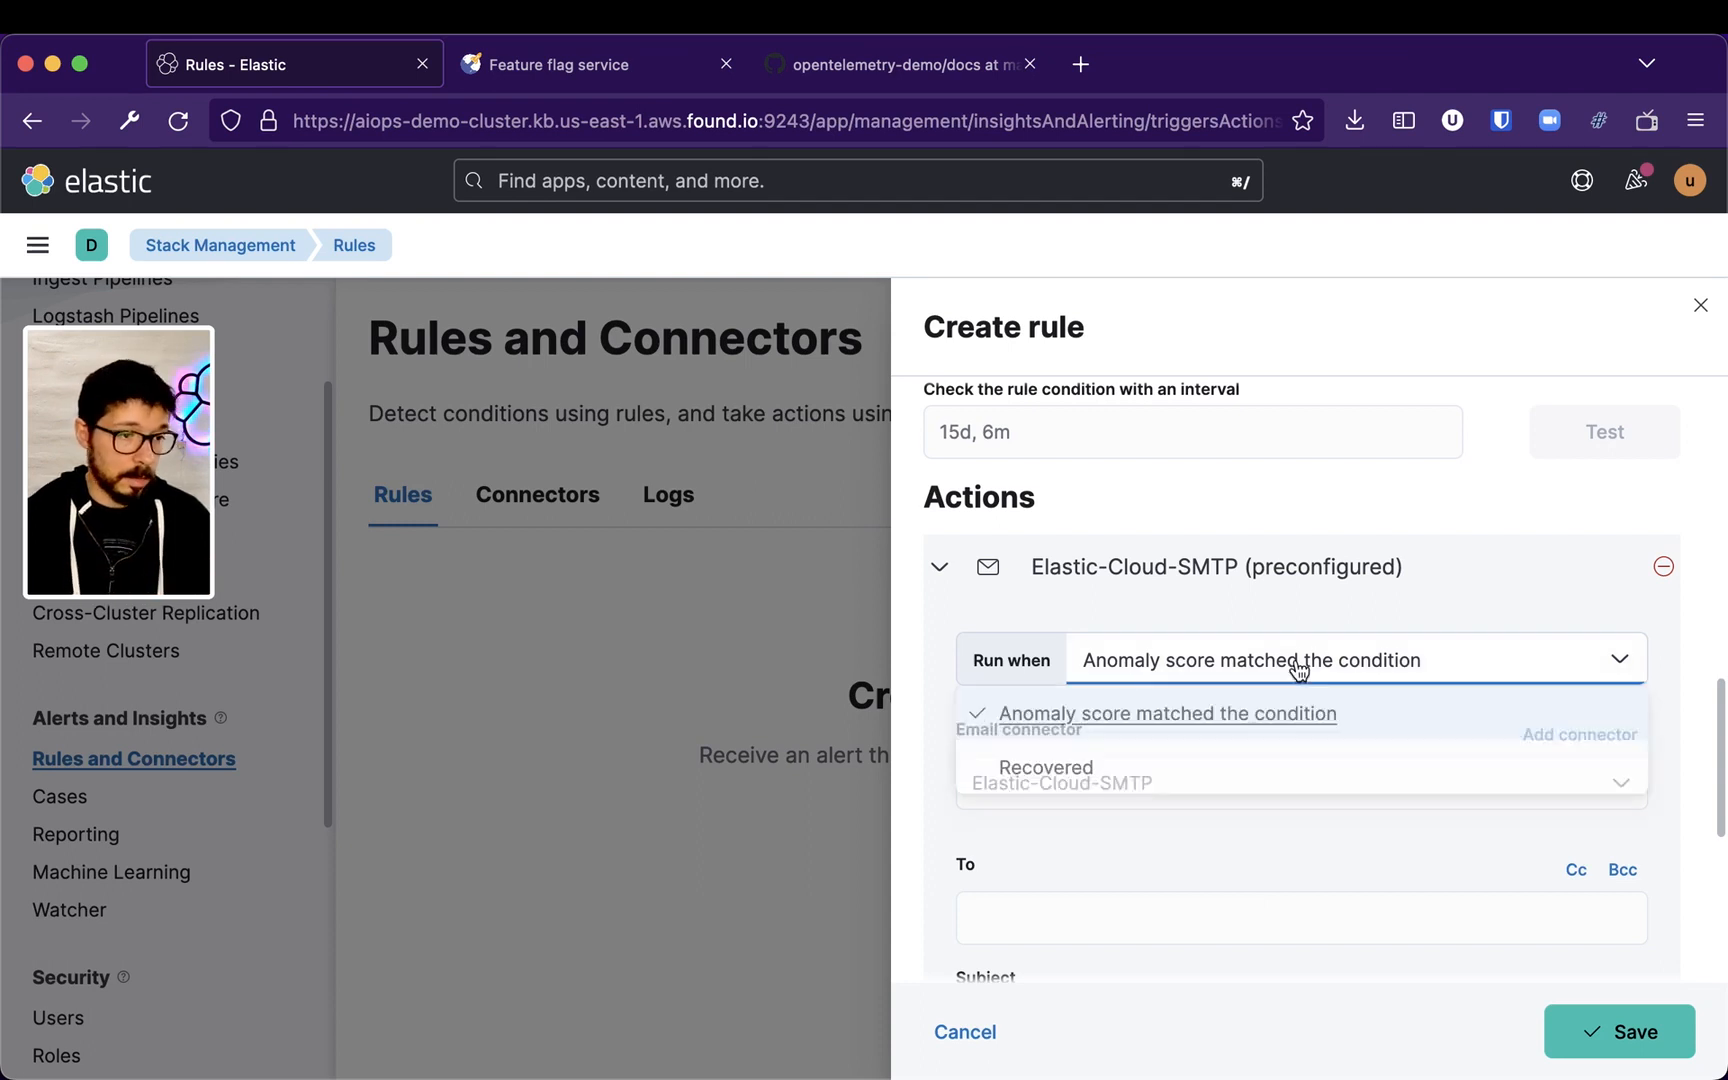
{"action": "left_click", "coordinate": [1331, 528]}
{"action": "left_click", "coordinate": [1215, 667]}
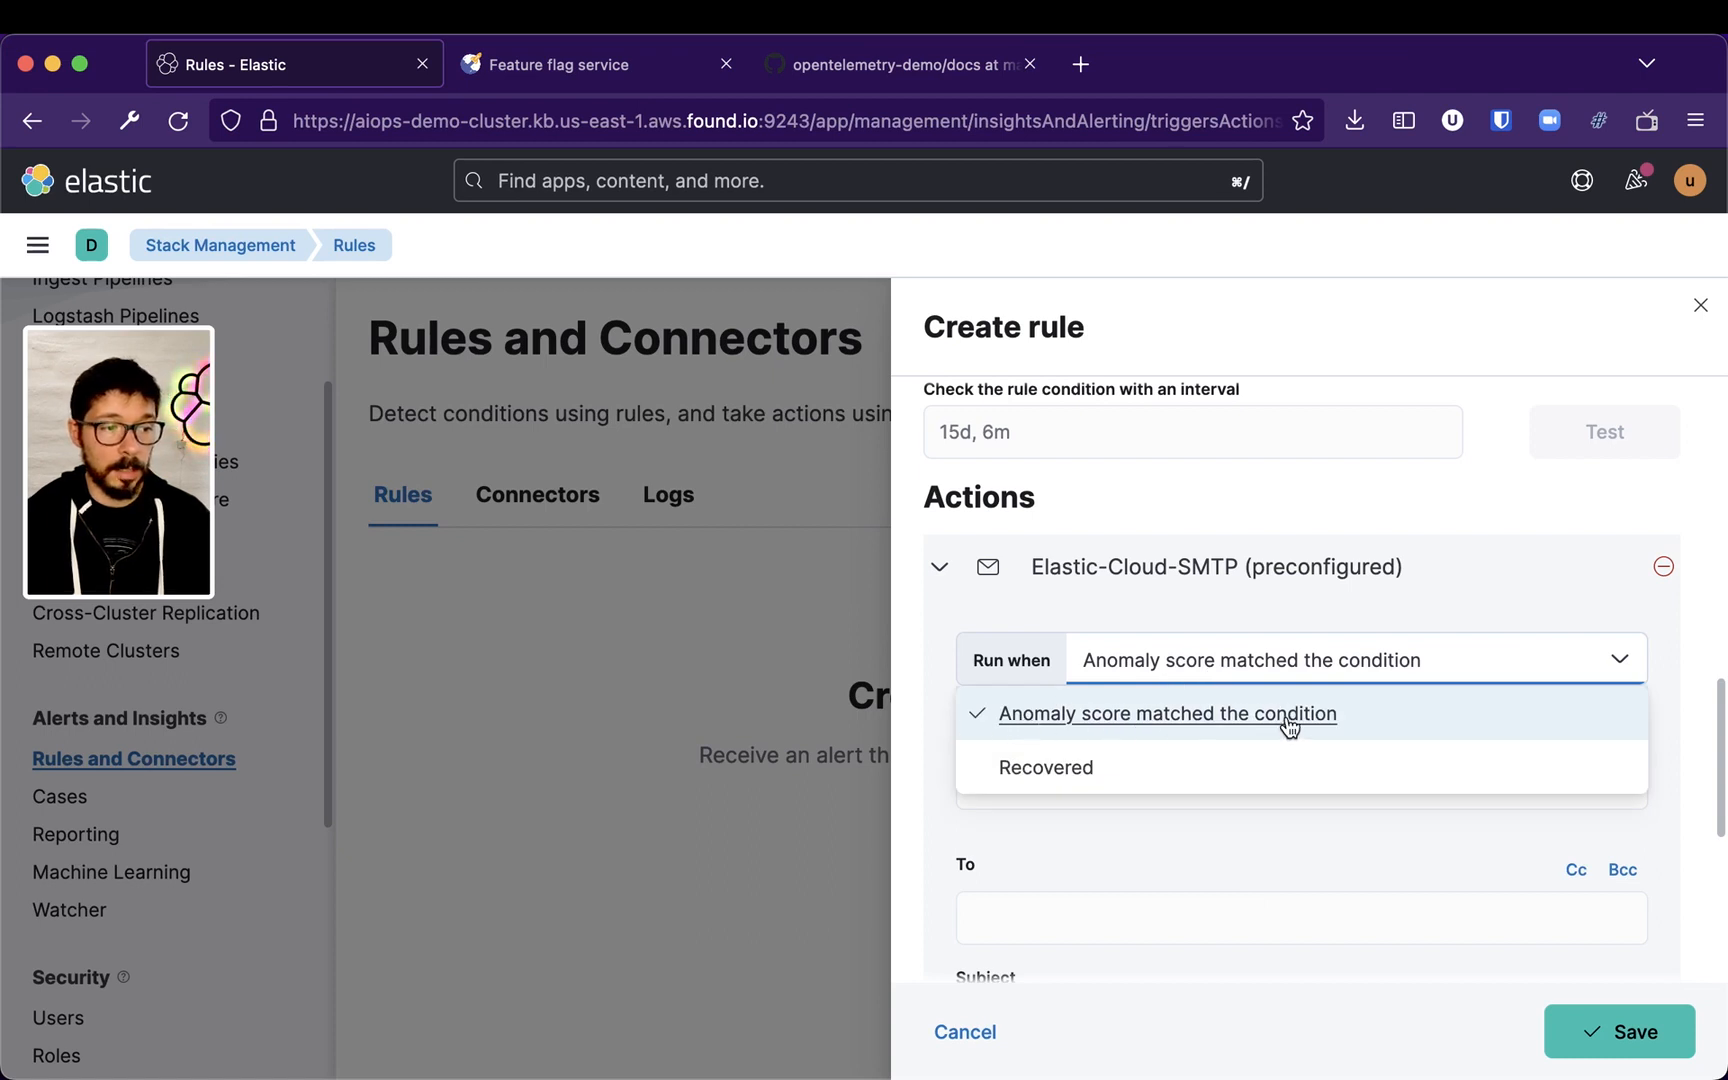
{"action": "left_click", "coordinate": [1176, 770]}
{"action": "left_click", "coordinate": [1211, 671]}
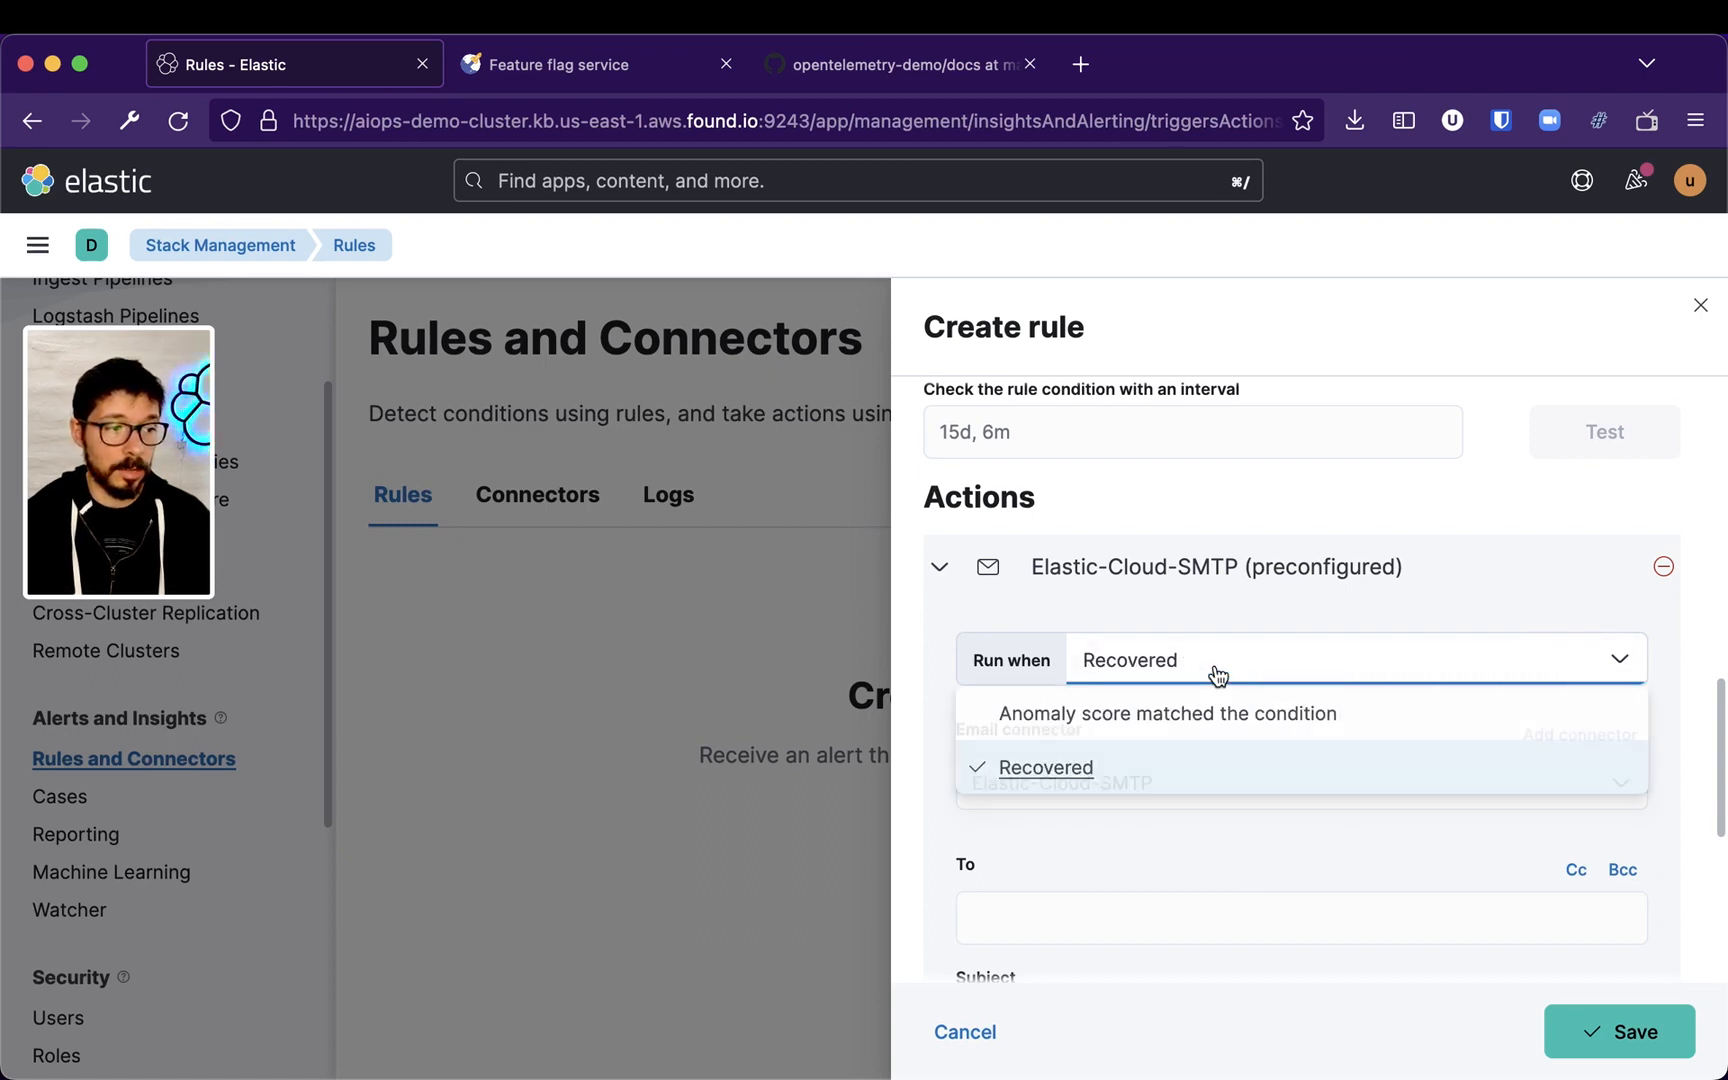
{"action": "left_click", "coordinate": [1215, 713]}
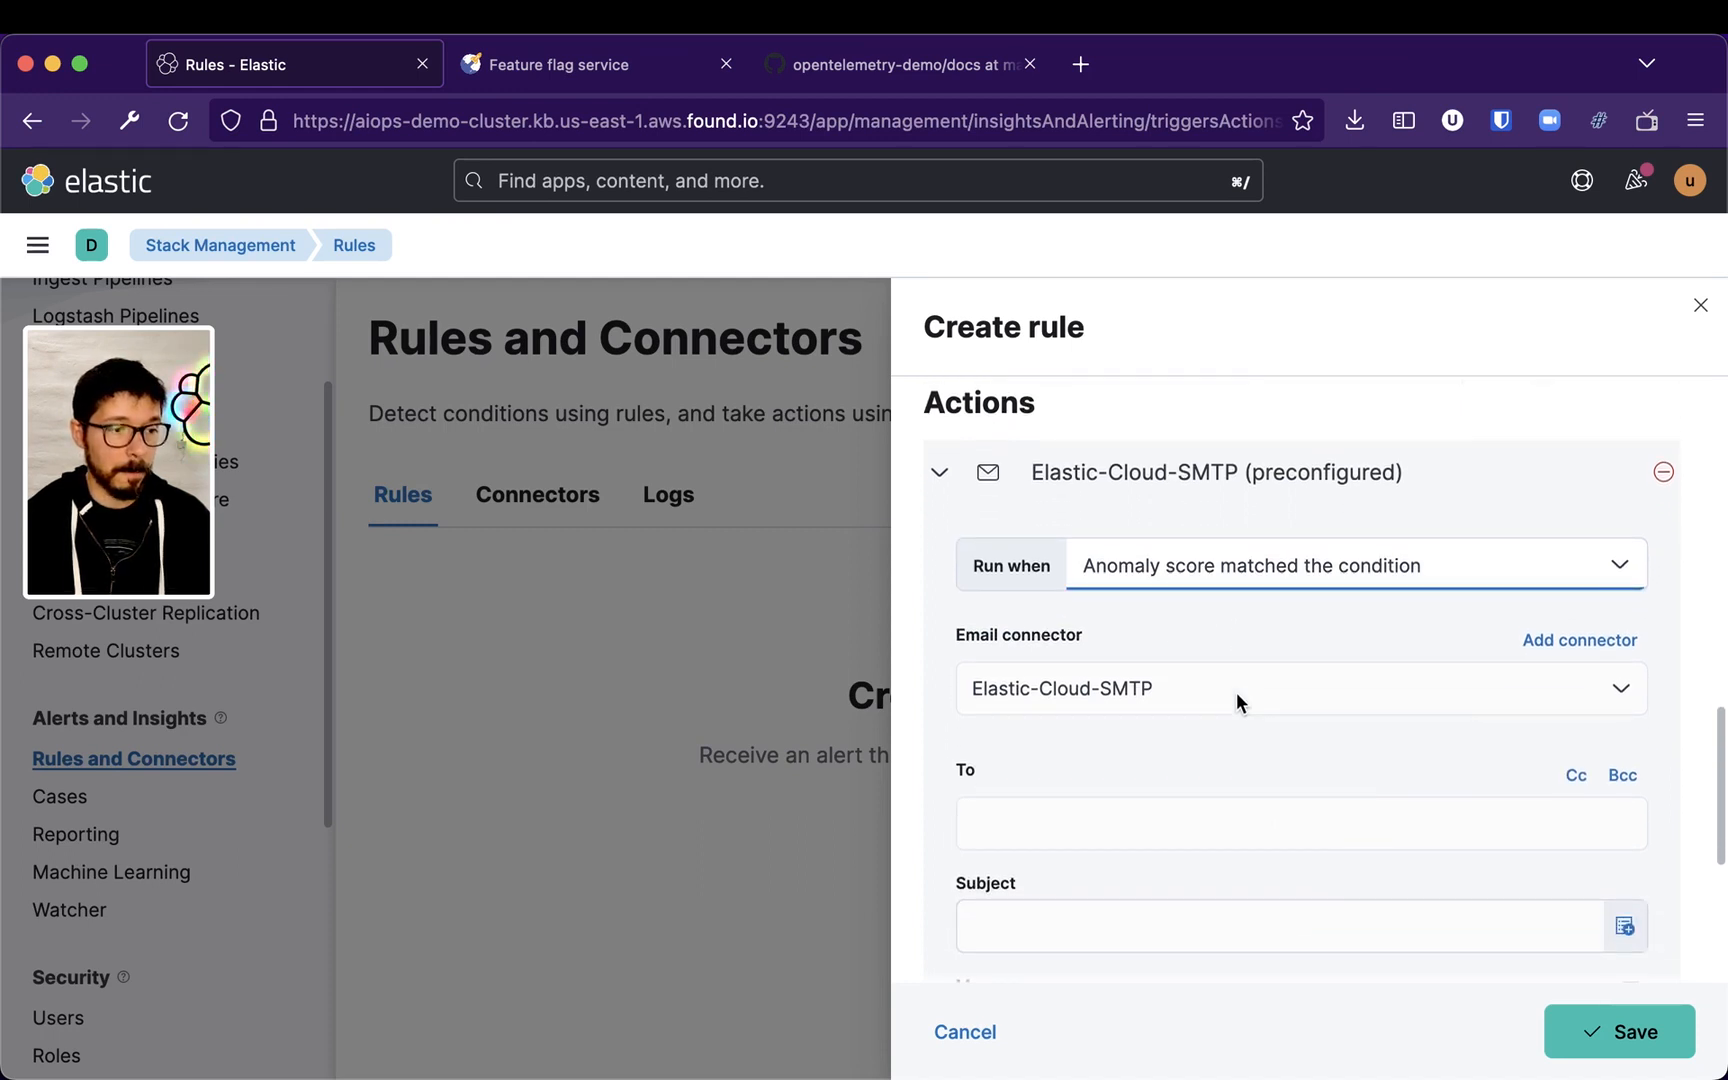
Enter the recipient's e-mail address in the email action's To field
{"action": "left_click", "coordinate": [1128, 822]}
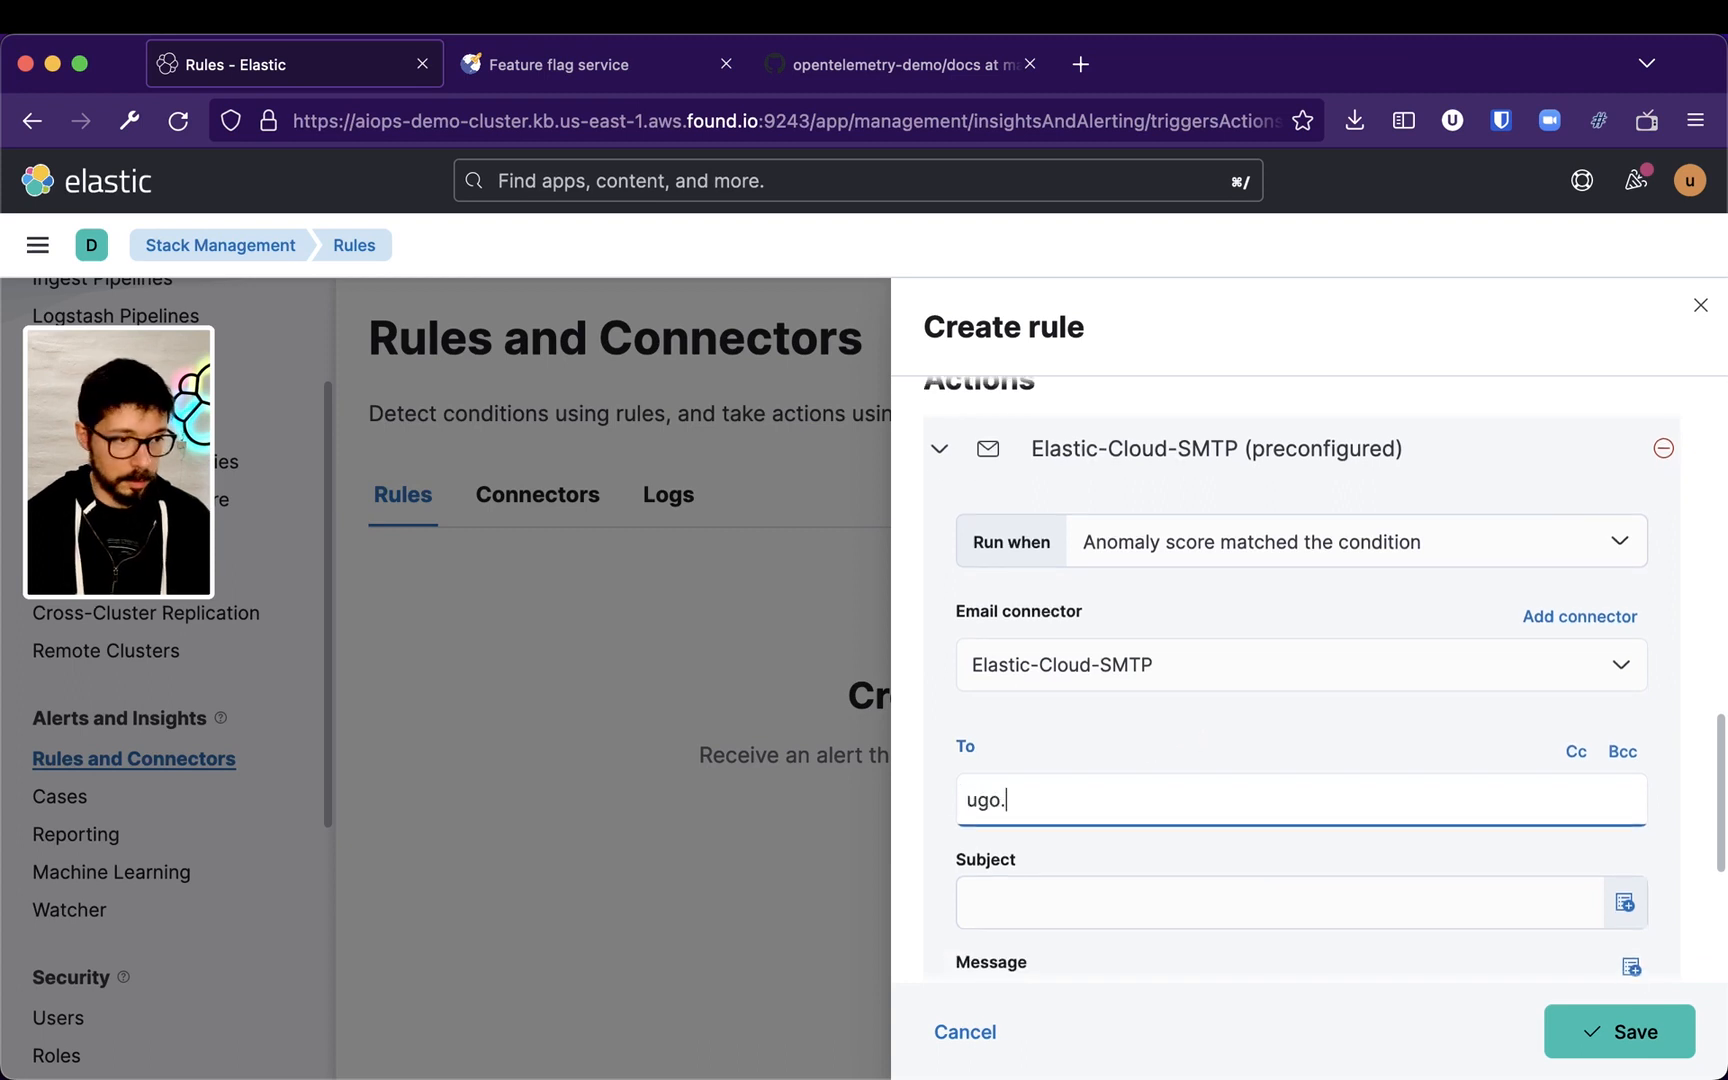
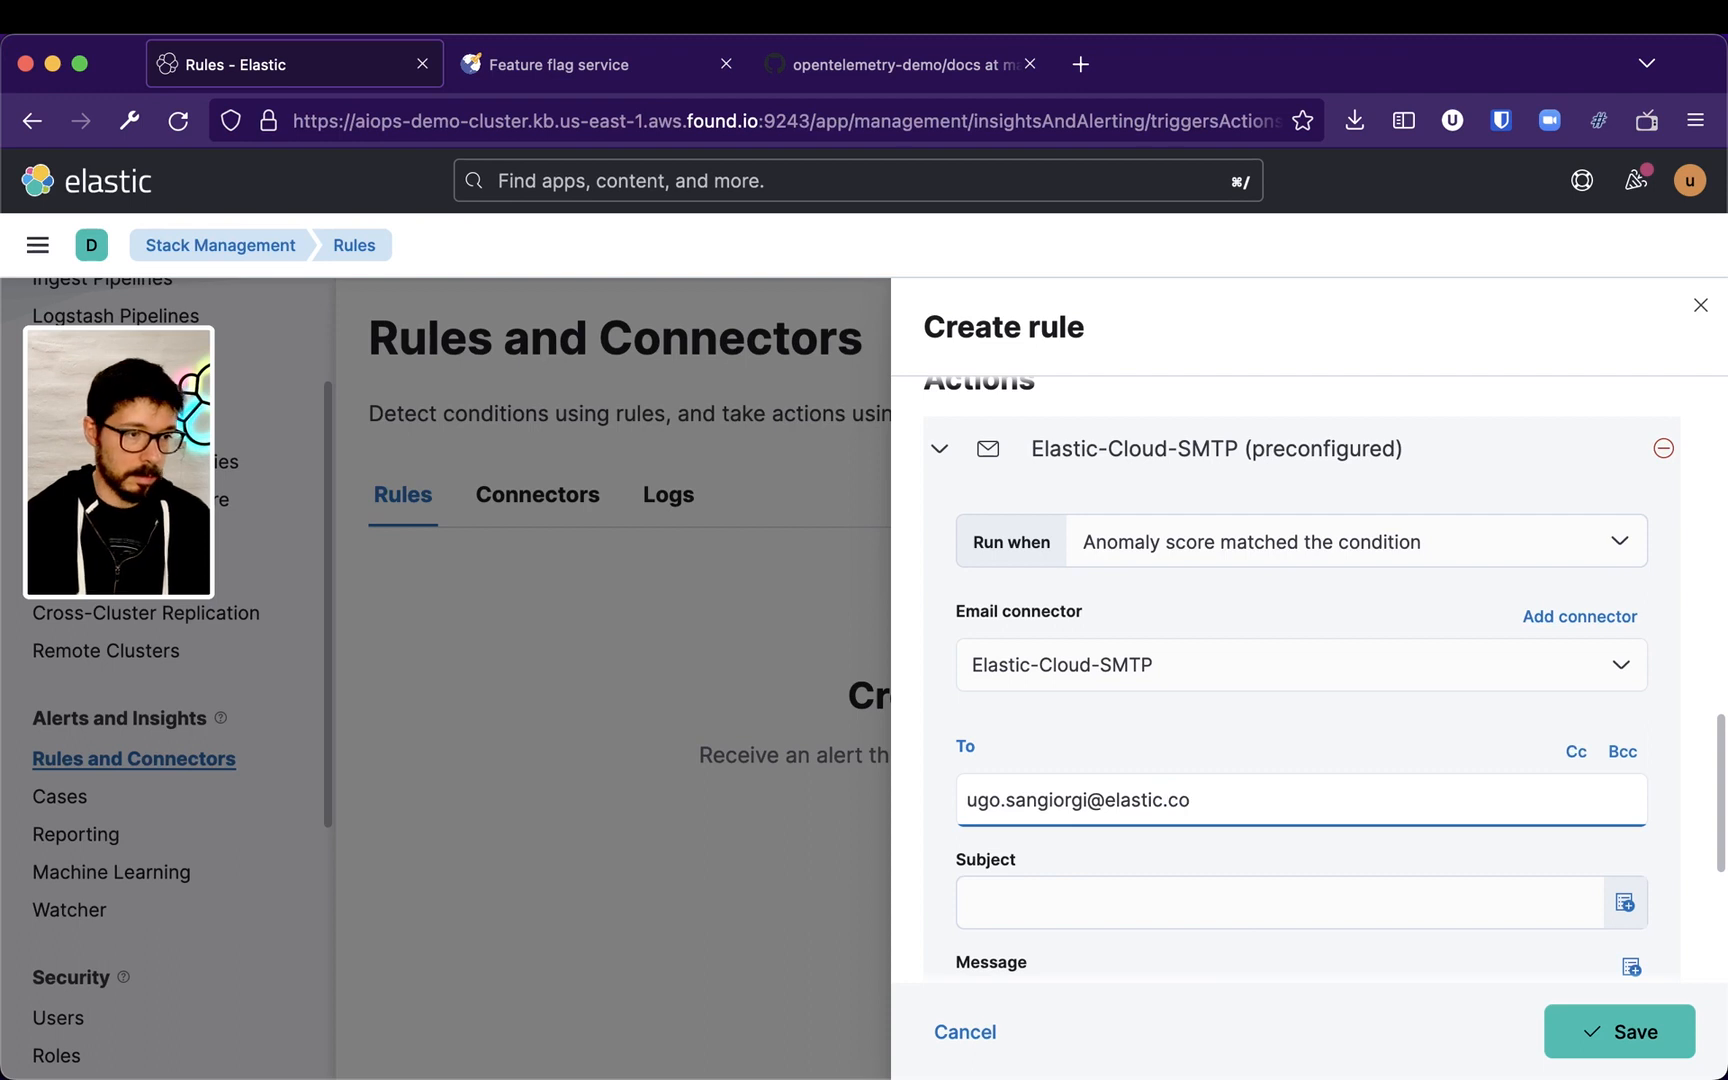
Set the email subject to Checkout Payments Alert
{"action": "left_click", "coordinate": [1164, 888]}
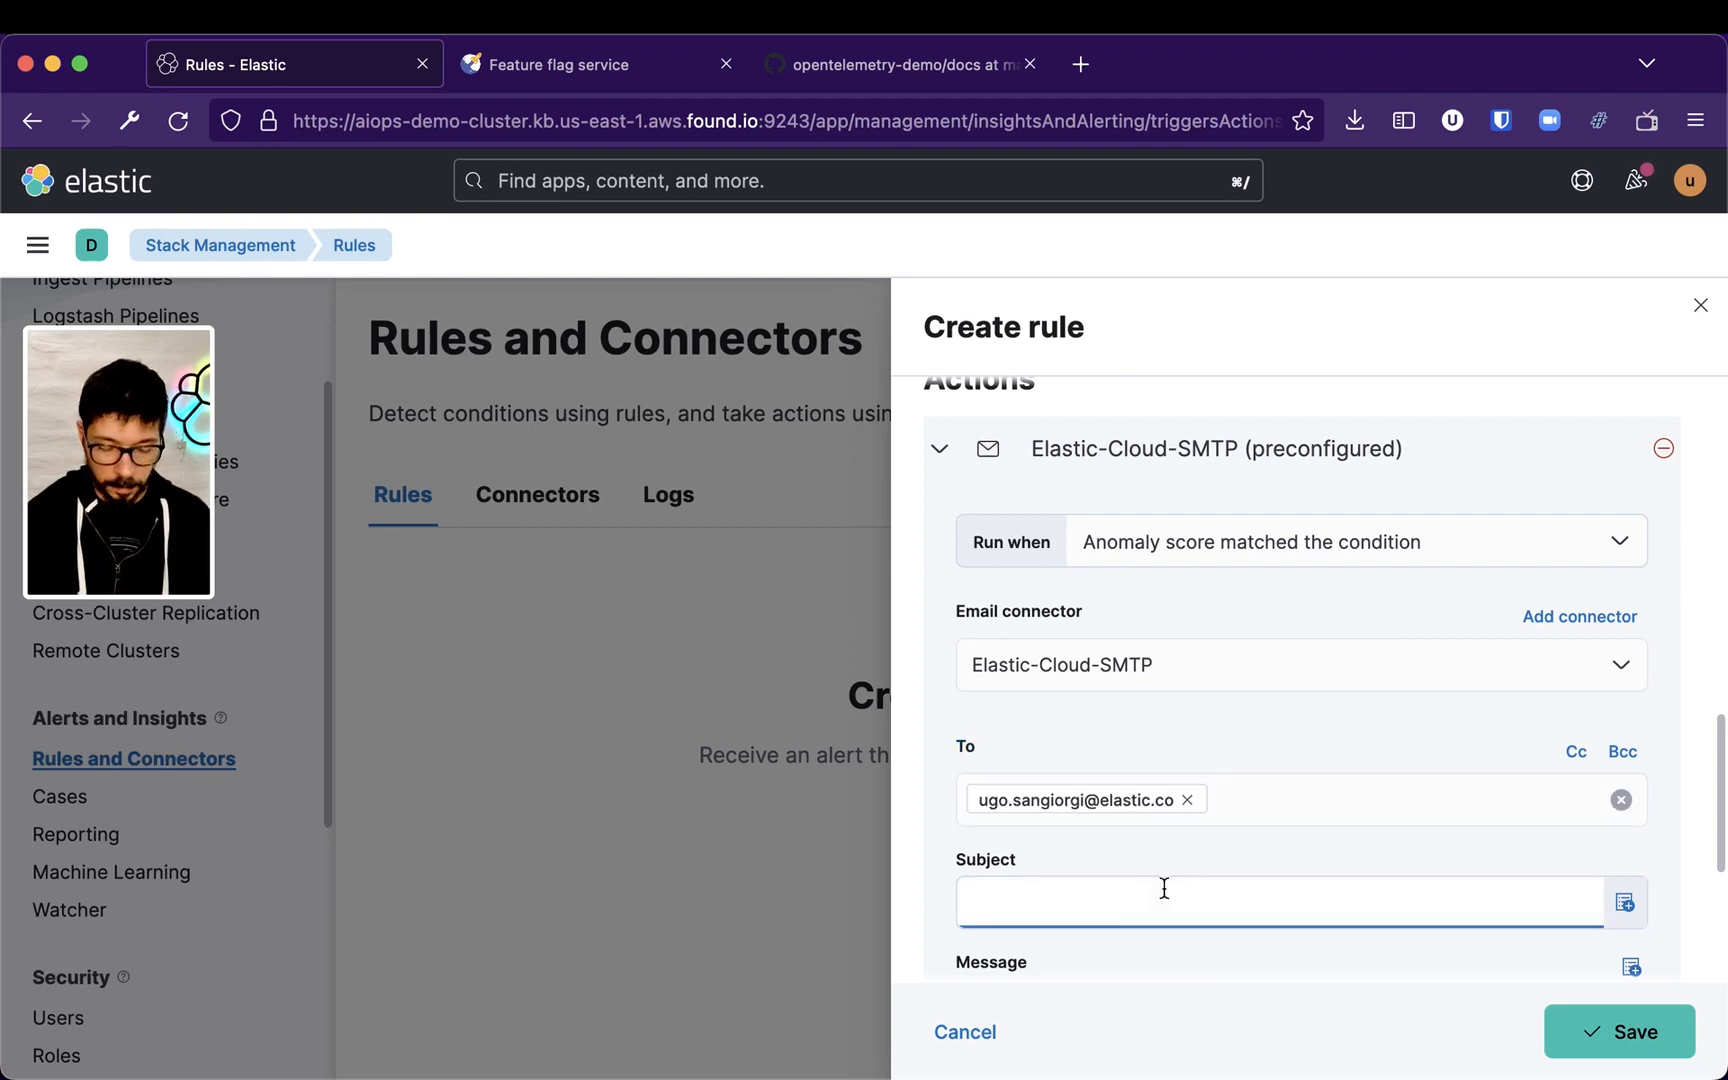
{"action": "type", "text": "Check"}
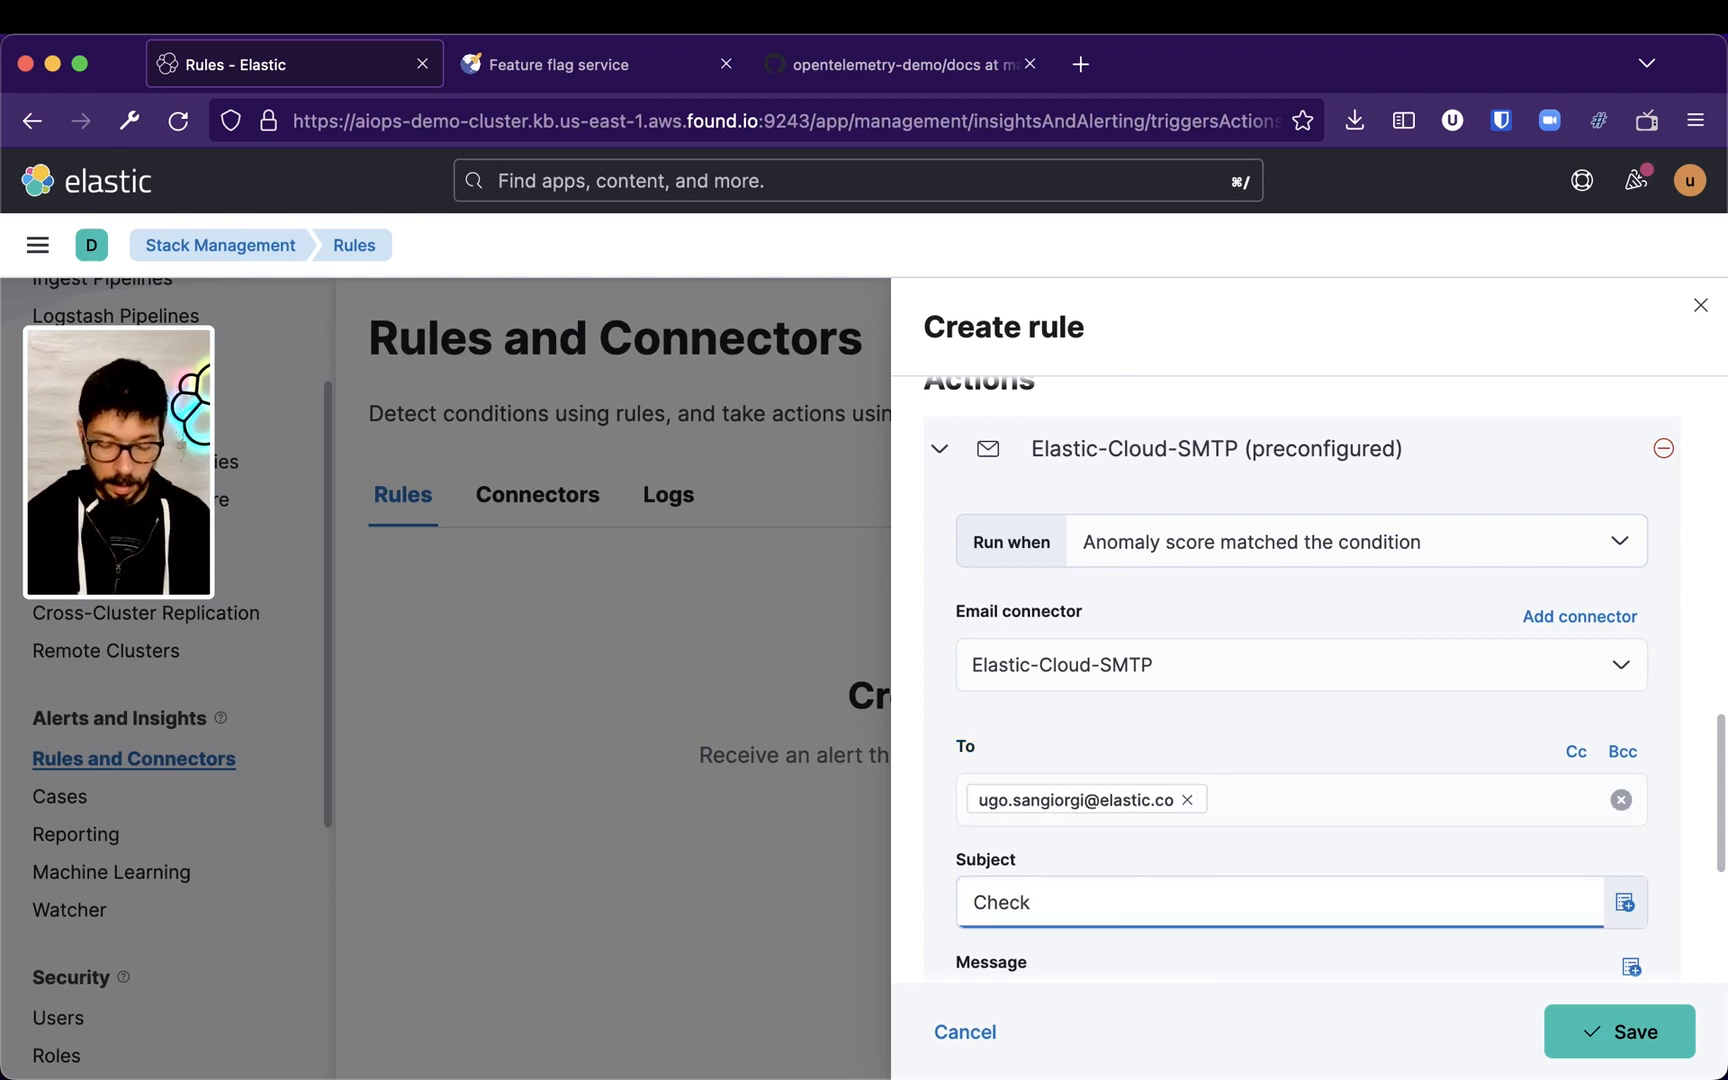
{"action": "type", "text": "out Payments Alert"}
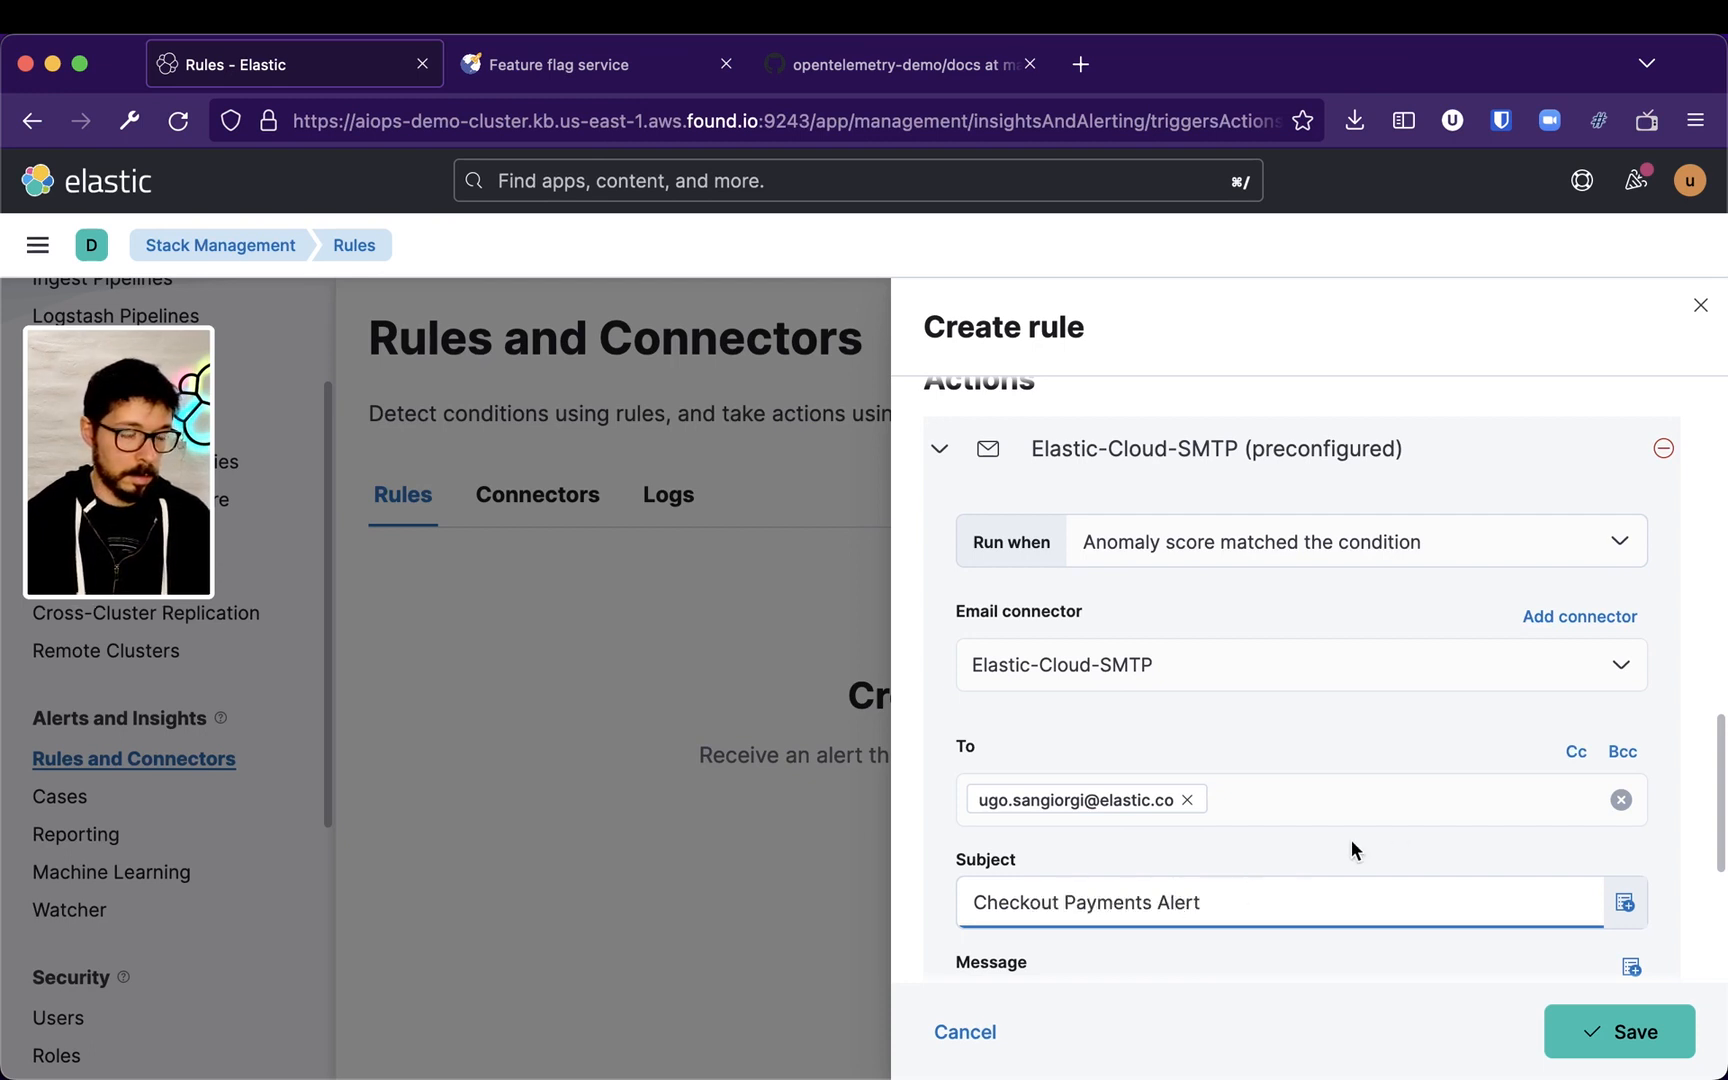
Review the email action's default message template
{"action": "scroll", "coordinate": [1311, 864], "scroll_direction": "down", "scroll_amount": 3}
{"action": "scroll", "coordinate": [1410, 796], "scroll_direction": "down", "scroll_amount": 4}
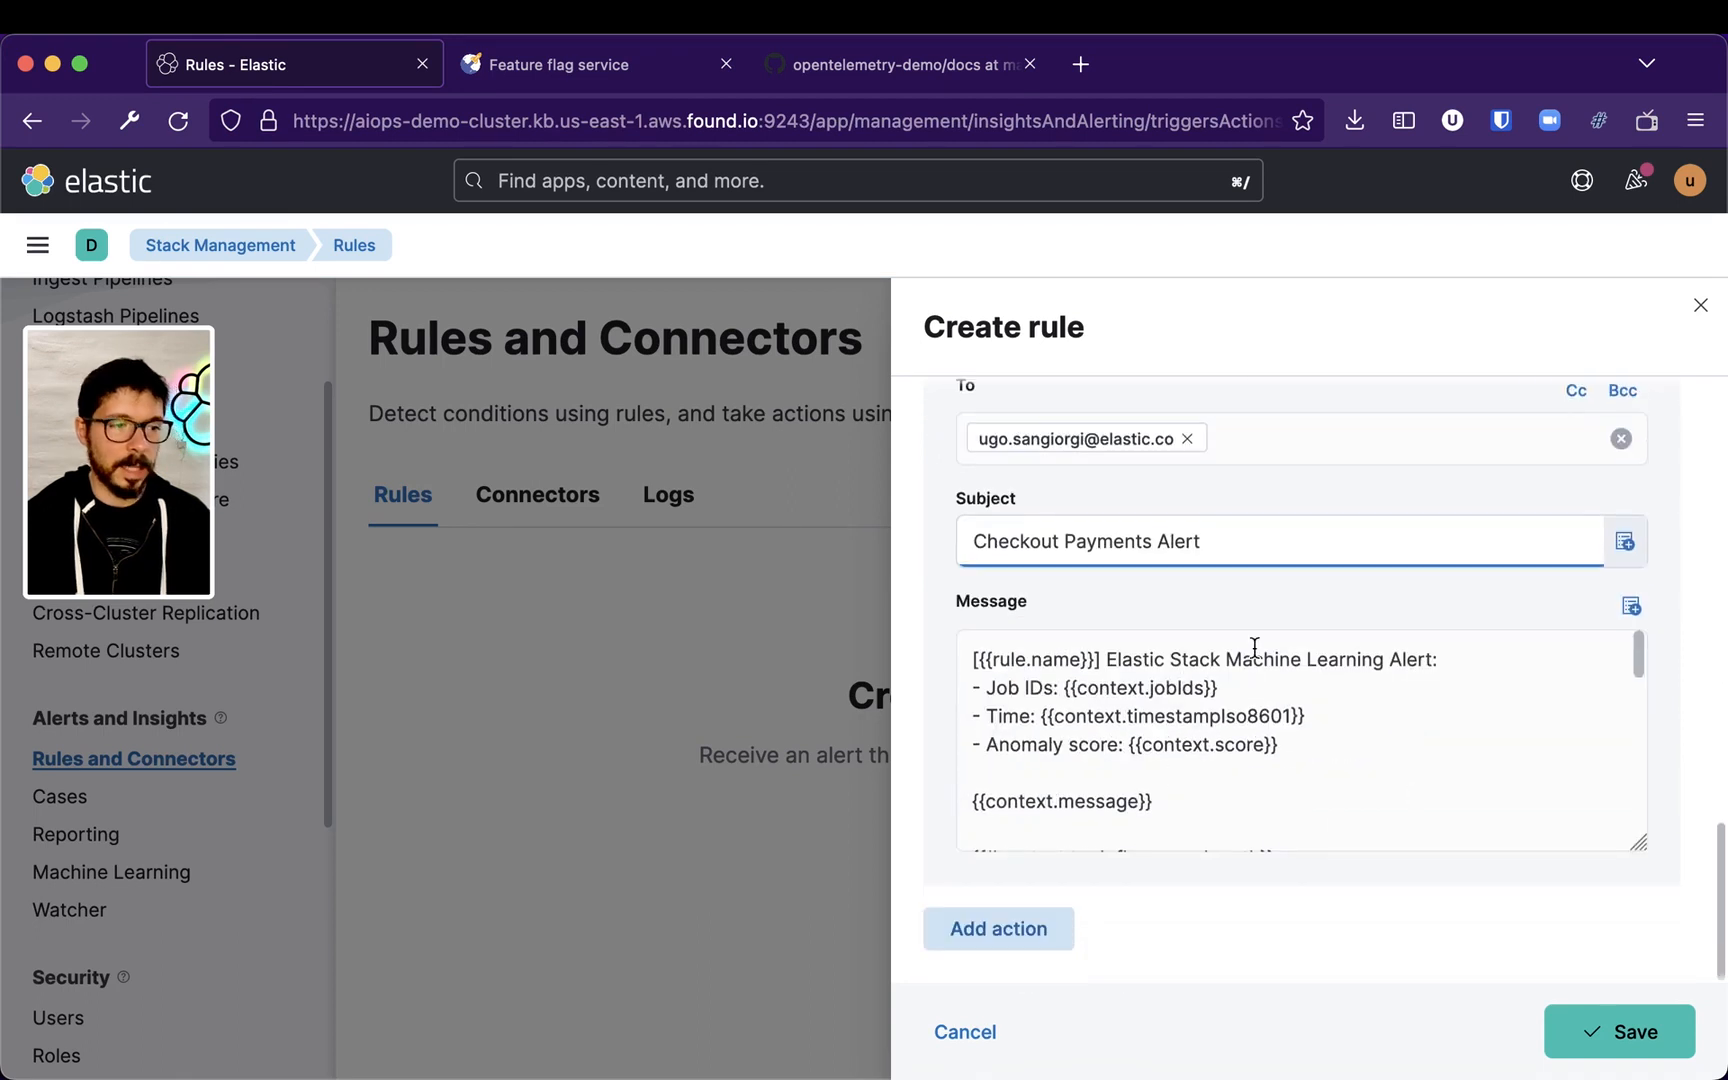
{"action": "scroll", "coordinate": [1220, 690], "scroll_direction": "down", "scroll_amount": 5}
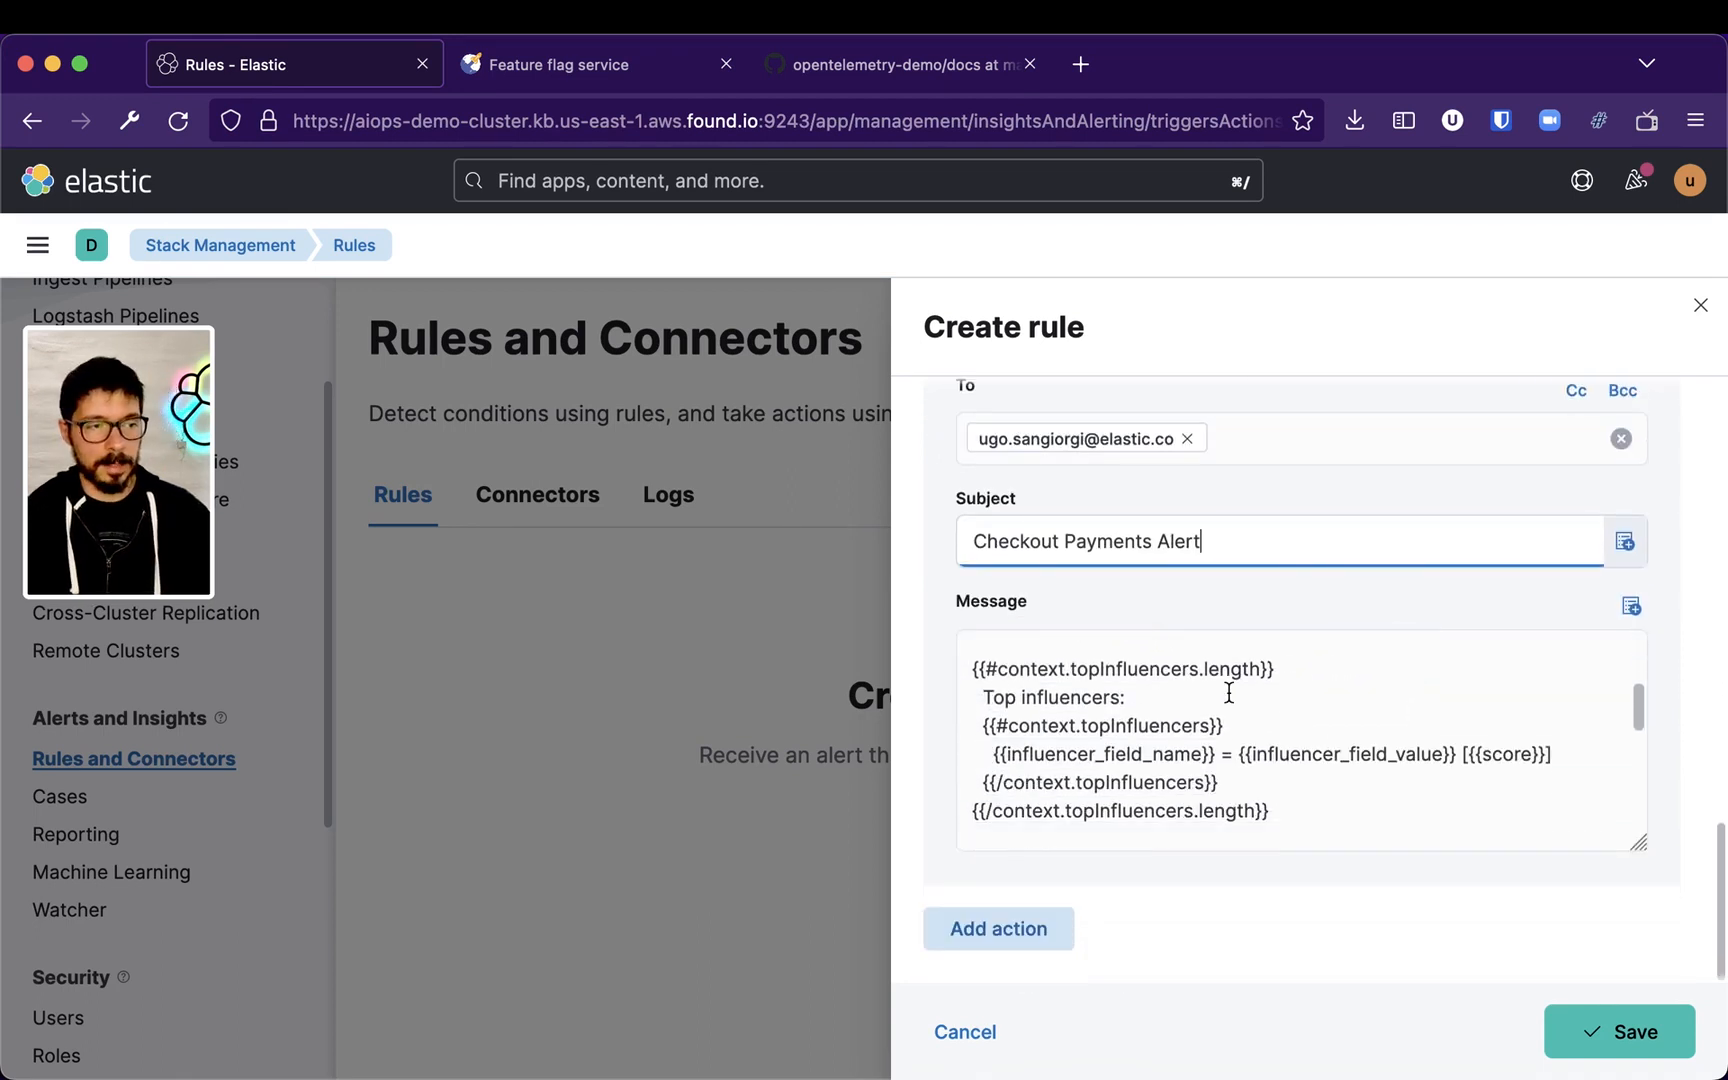
{"action": "scroll", "coordinate": [1233, 697], "scroll_direction": "down", "scroll_amount": 4}
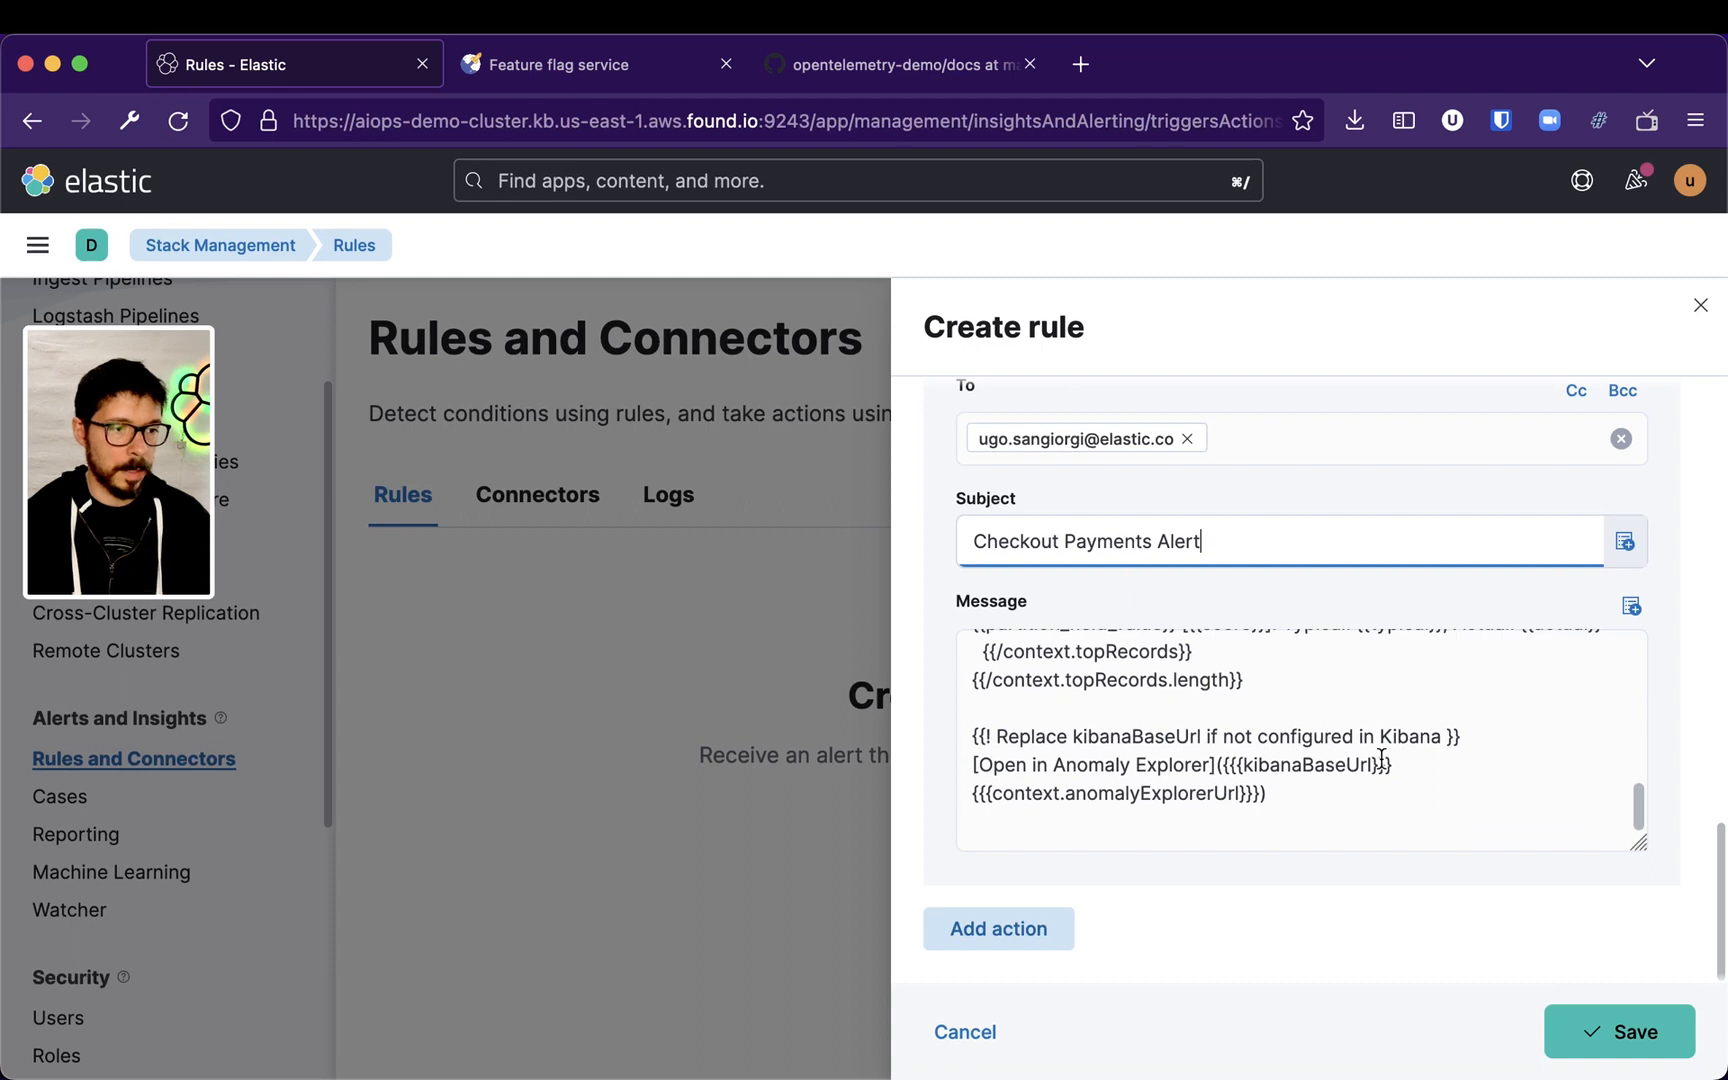
{"action": "scroll", "coordinate": [1431, 762], "scroll_direction": "up", "scroll_amount": 4}
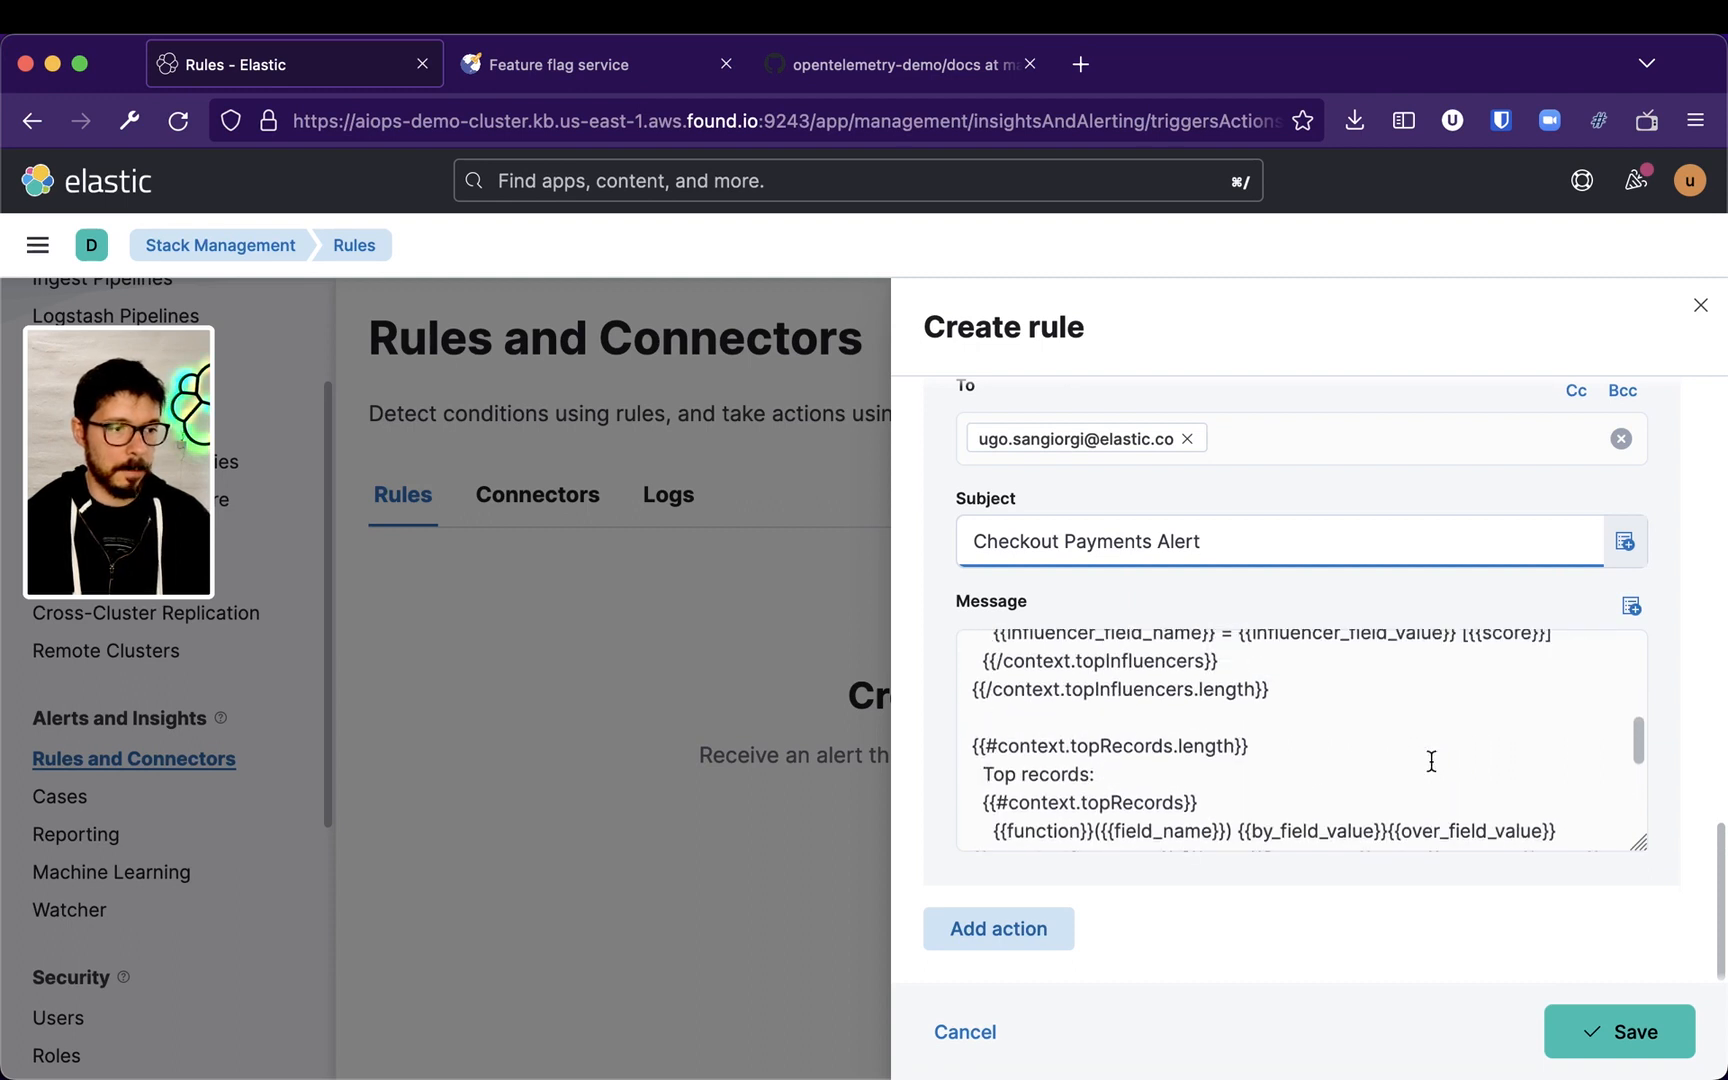
Scroll through the rest of the email message template and try to save the rule
{"action": "scroll", "coordinate": [1431, 762], "scroll_direction": "up", "scroll_amount": 5}
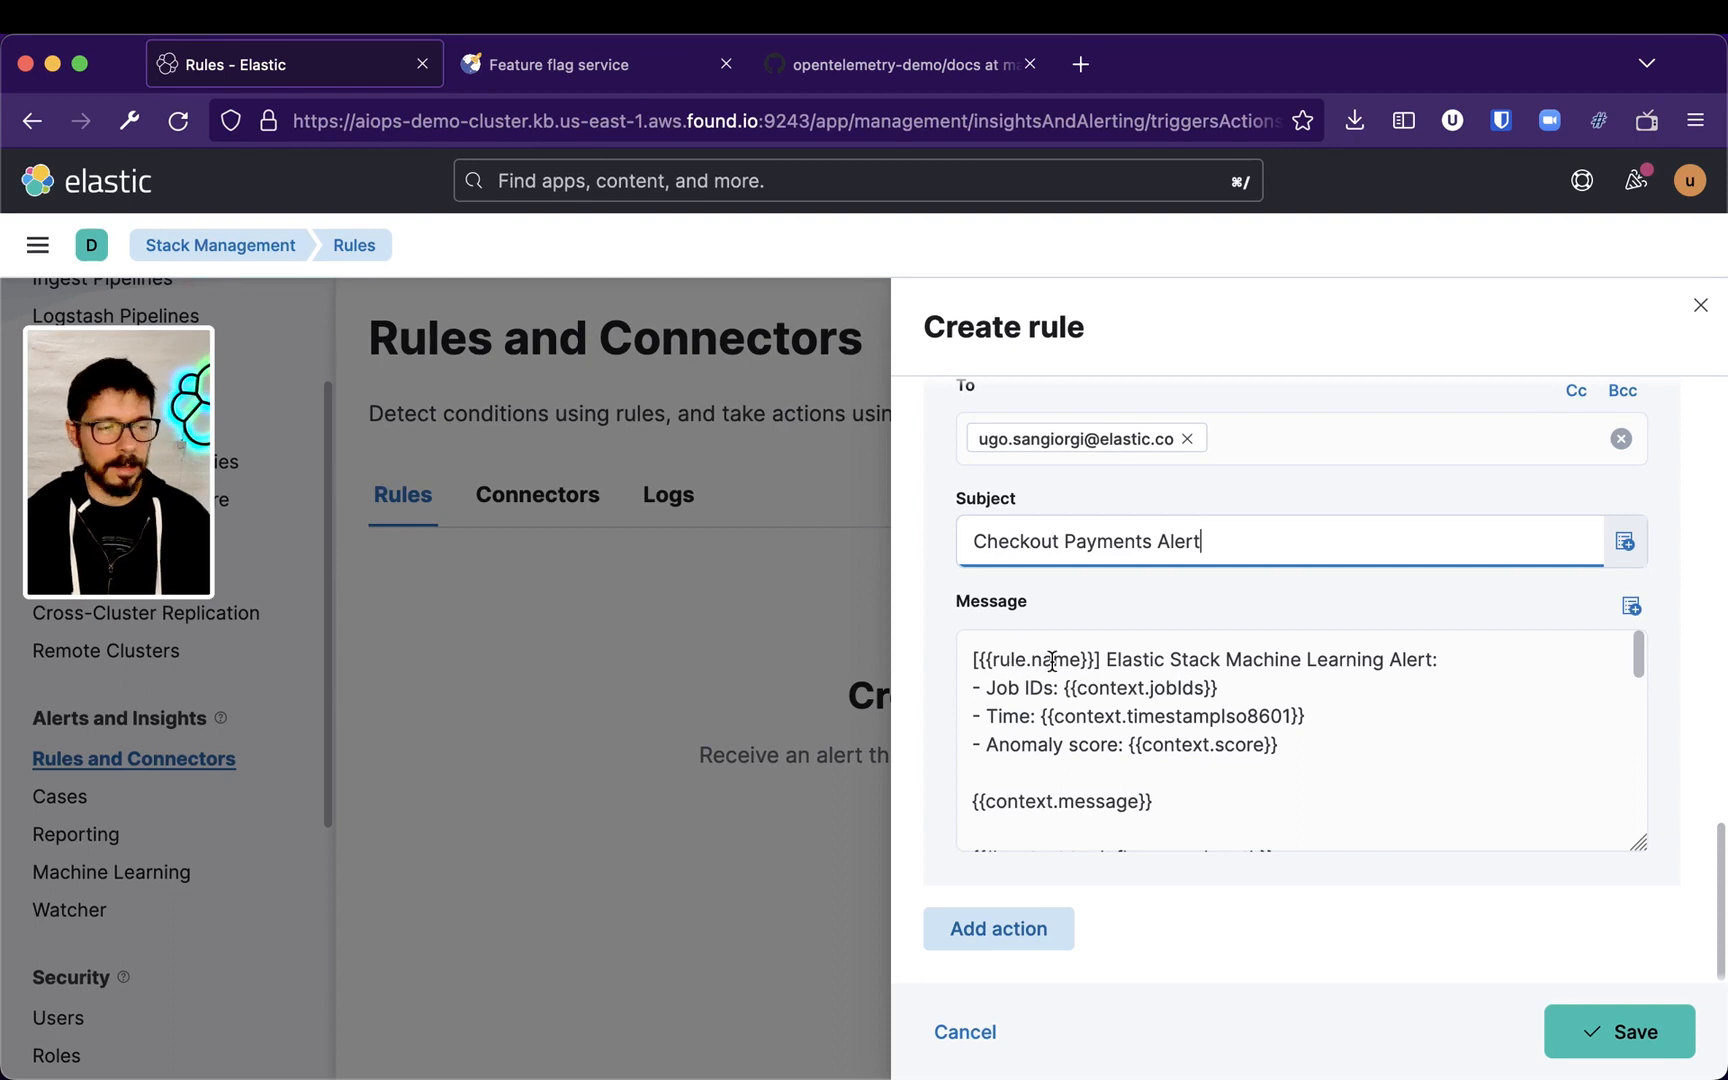
{"action": "scroll", "coordinate": [1238, 717], "scroll_direction": "down", "scroll_amount": 5}
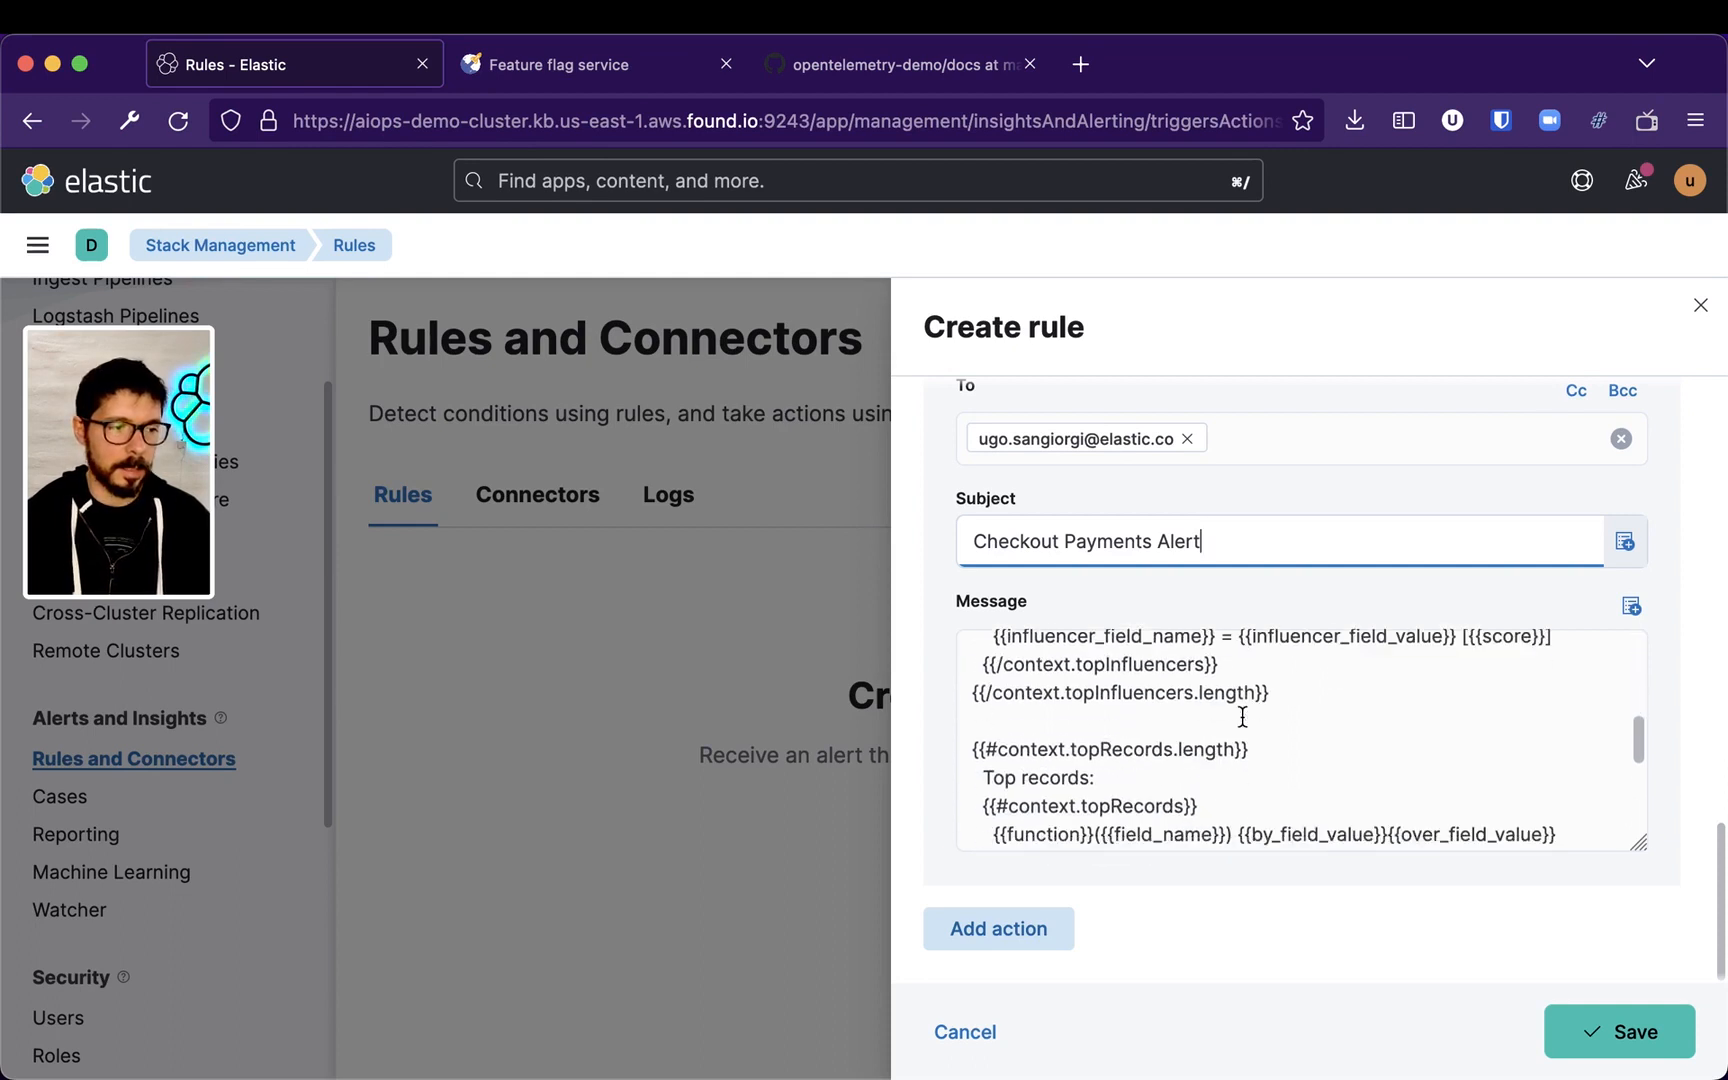
{"action": "scroll", "coordinate": [1249, 721], "scroll_direction": "up", "scroll_amount": 2}
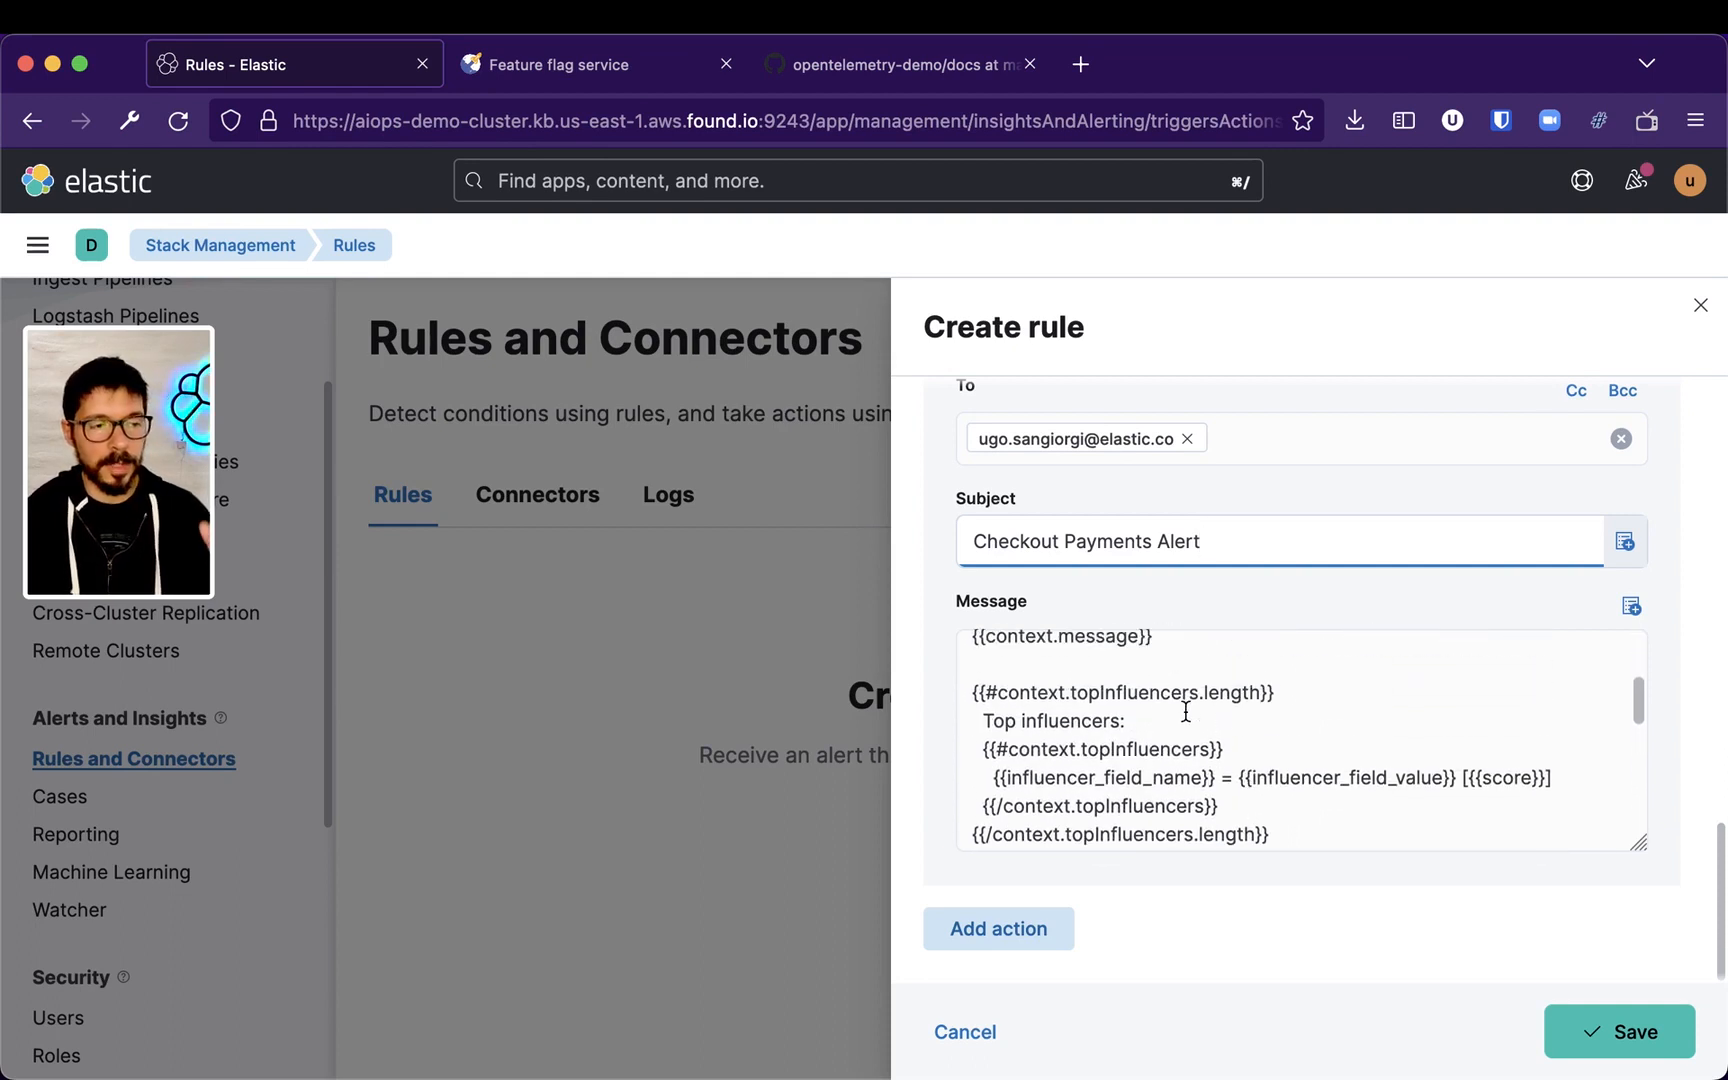
{"action": "scroll", "coordinate": [1240, 716], "scroll_direction": "down", "scroll_amount": 3}
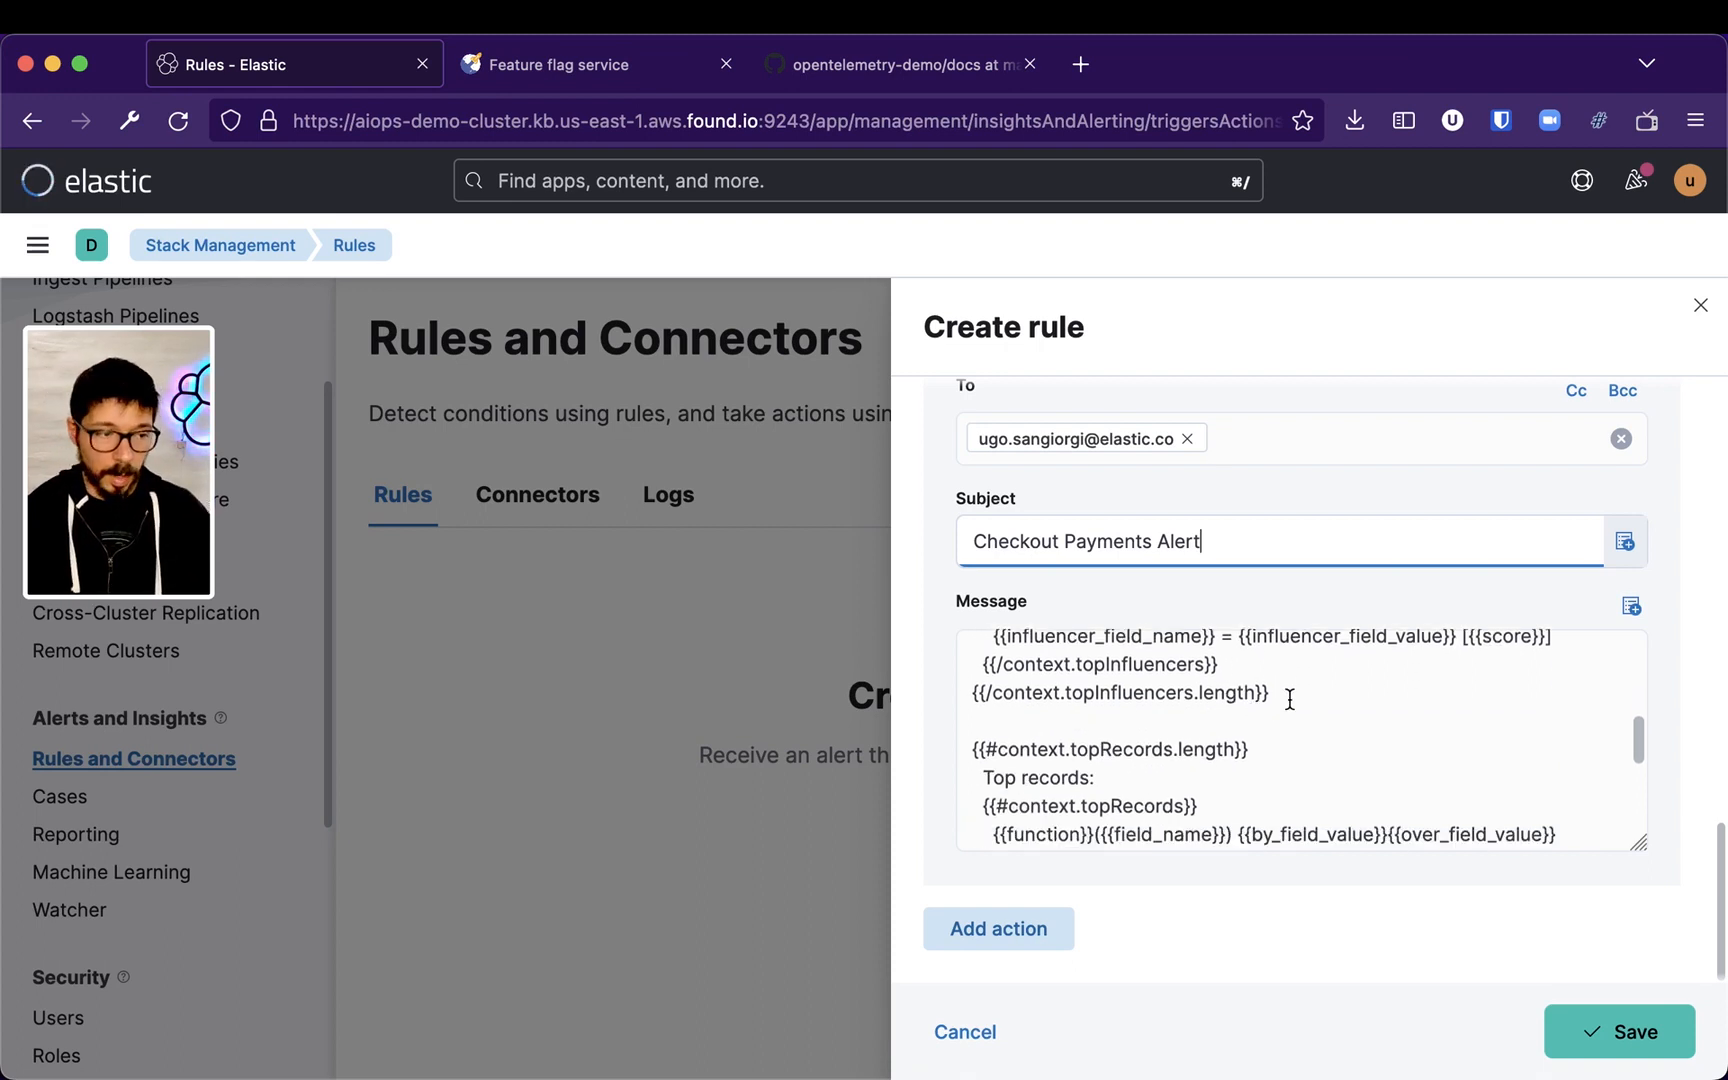
{"action": "scroll", "coordinate": [1188, 700], "scroll_direction": "down", "scroll_amount": 3}
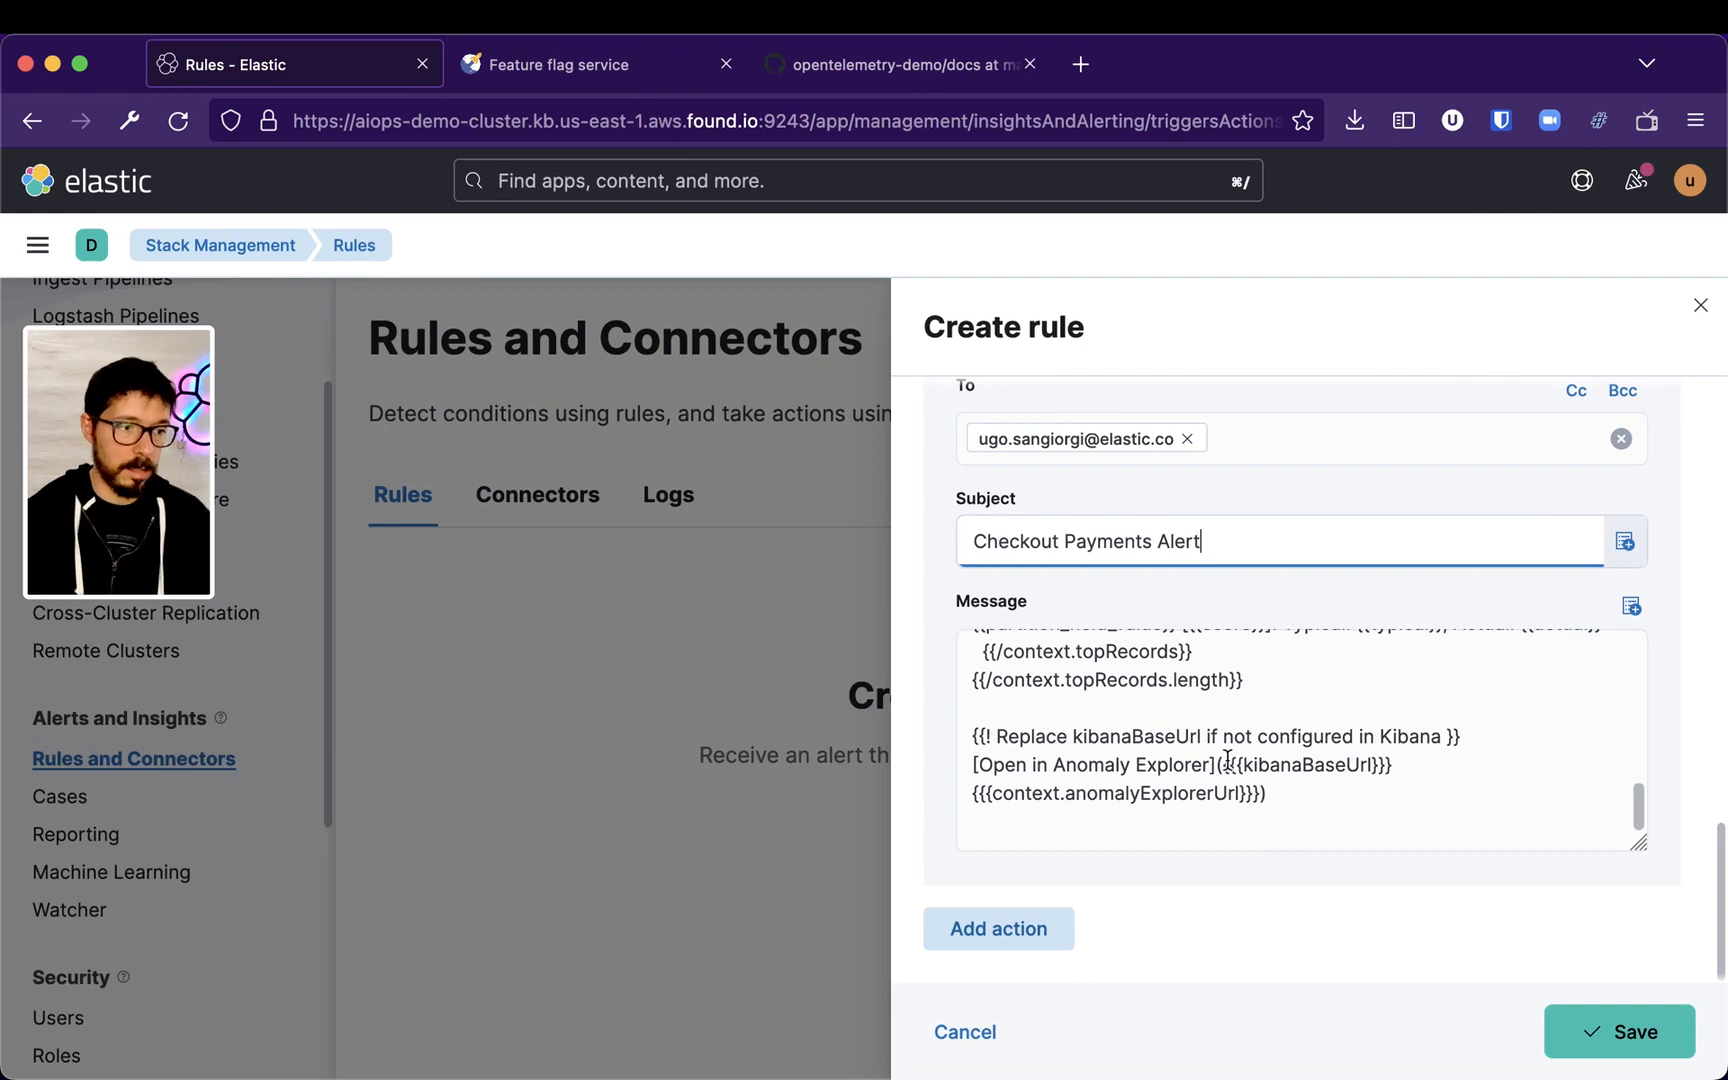
{"action": "scroll", "coordinate": [1225, 740], "scroll_direction": "up", "scroll_amount": 10}
{"action": "scroll", "coordinate": [1301, 724], "scroll_direction": "up", "scroll_amount": 3}
{"action": "left_click", "coordinate": [1620, 1031]}
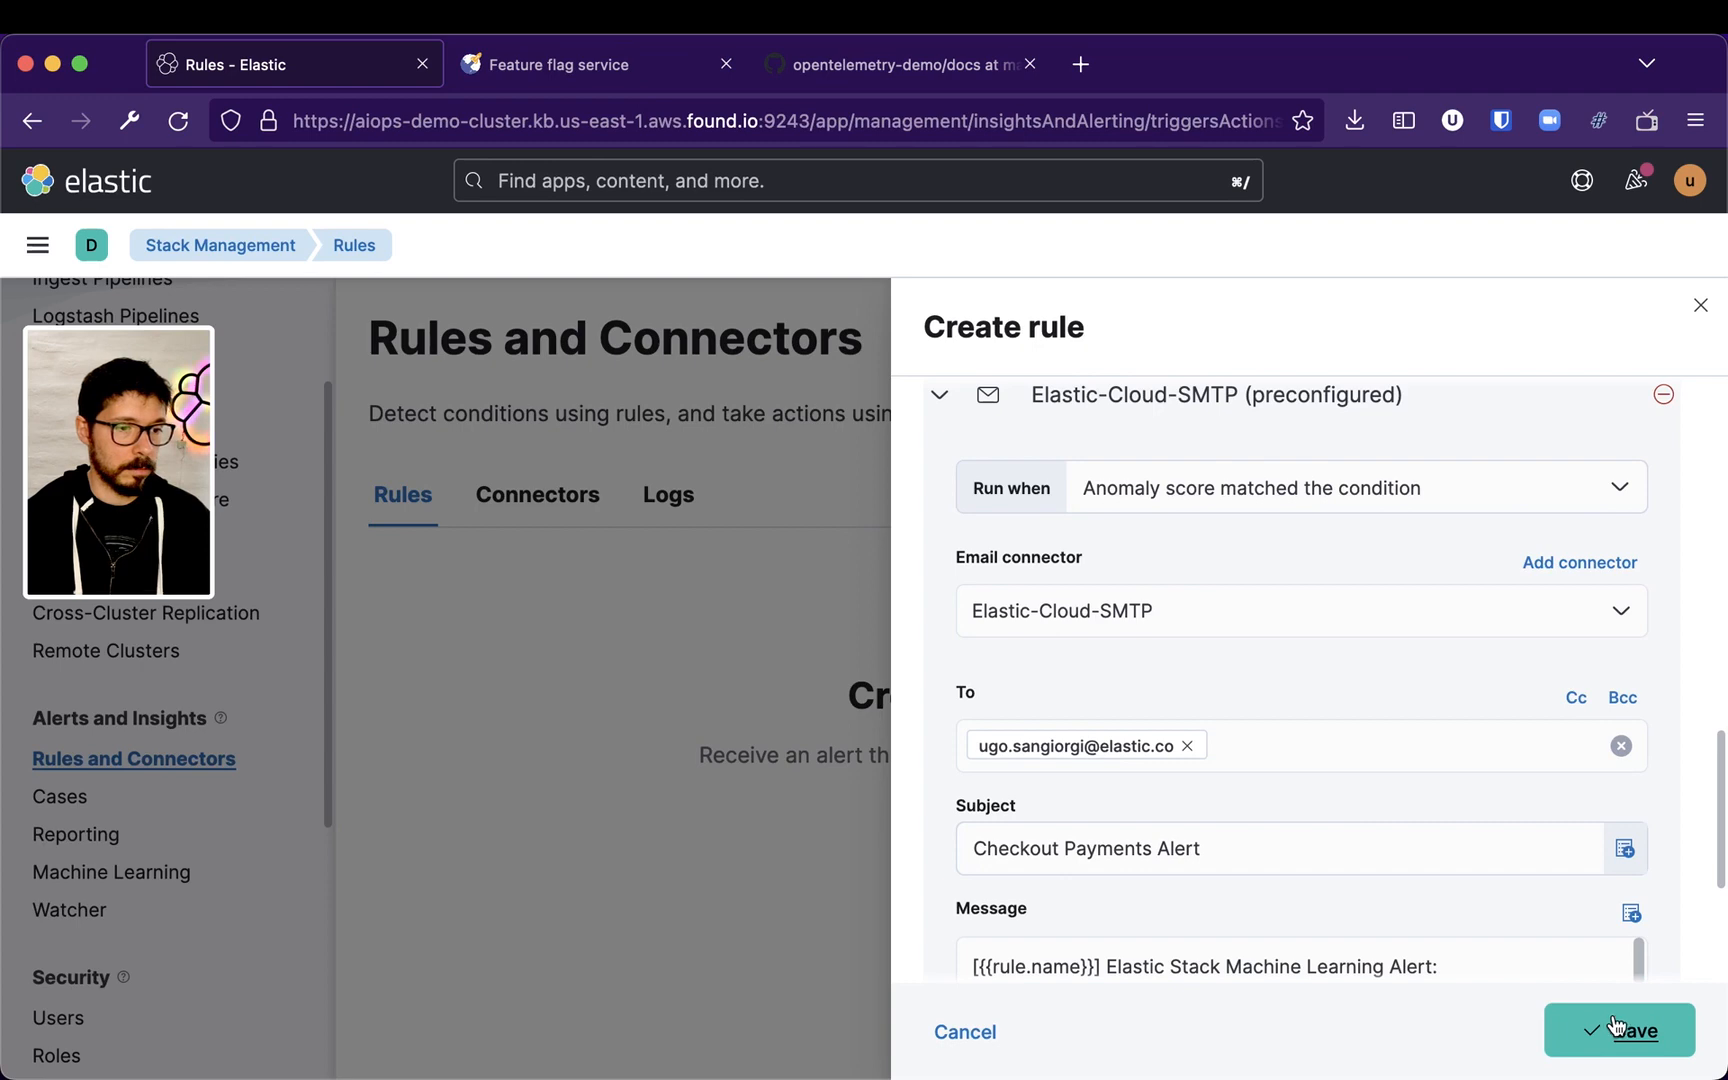
Collapse the first email action and add a second email action that runs when Recovered
{"action": "scroll", "coordinate": [1396, 783], "scroll_direction": "down", "scroll_amount": 3}
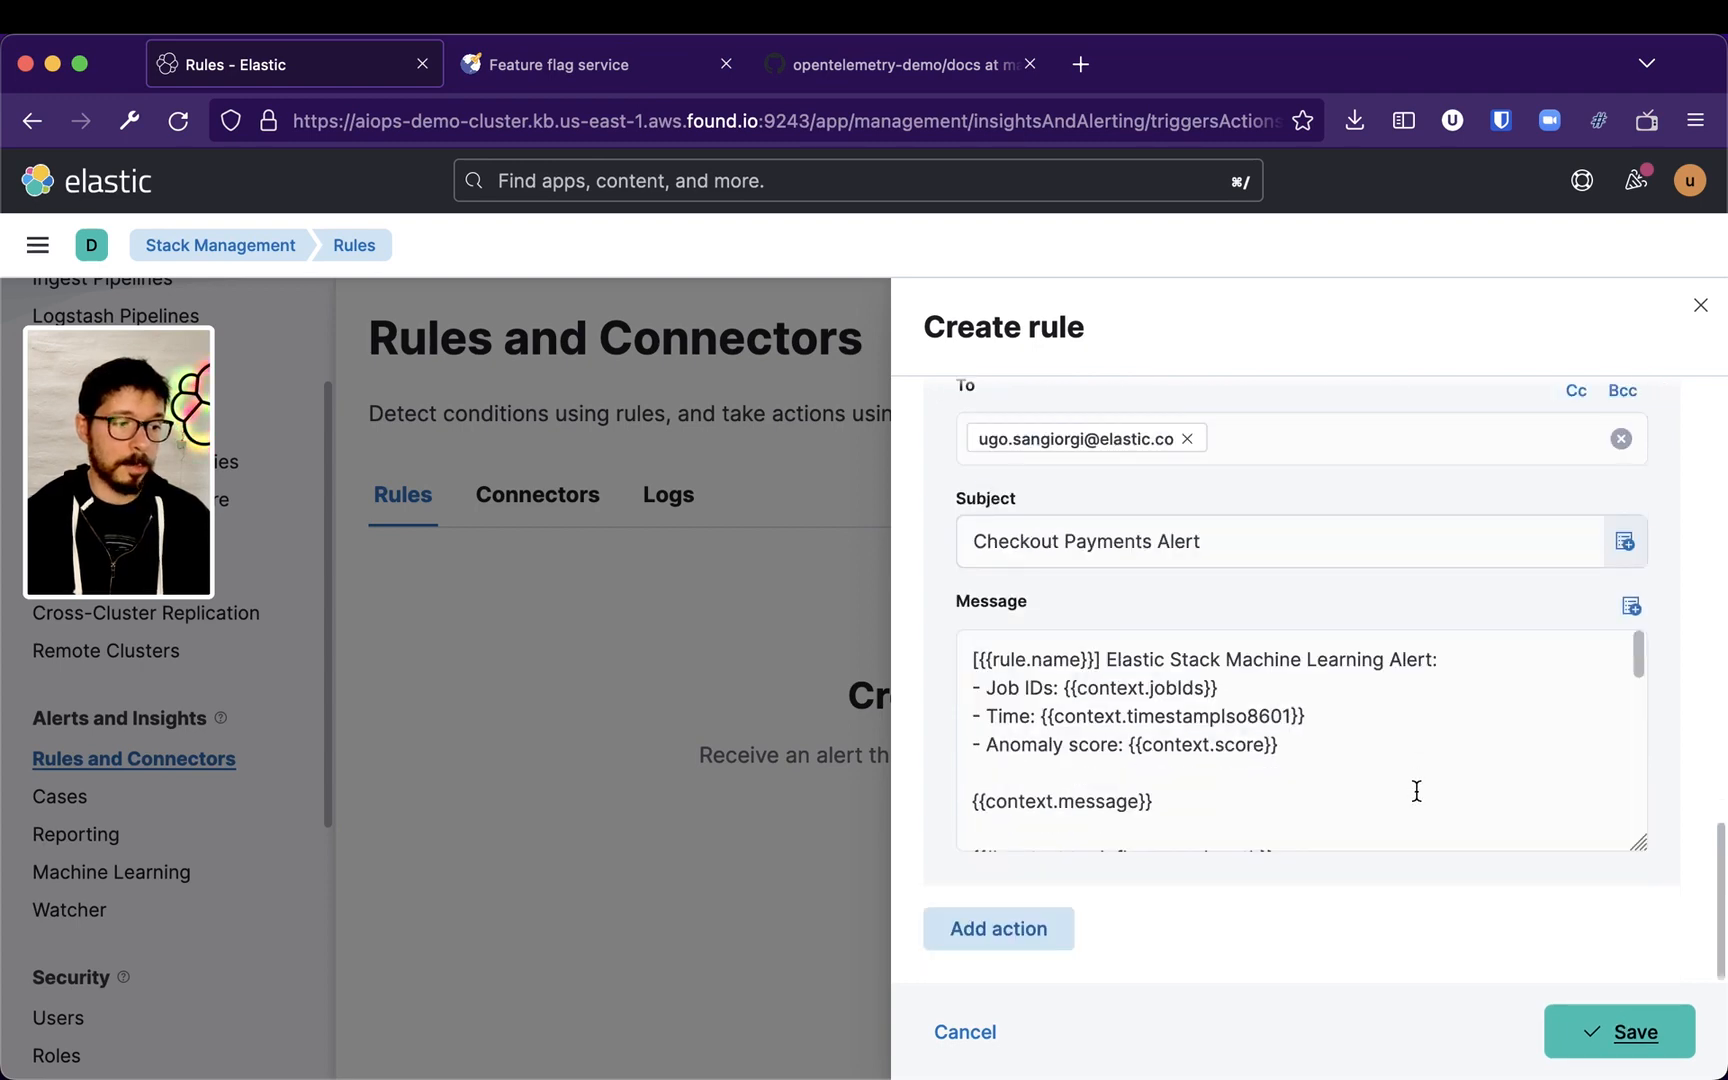
{"action": "scroll", "coordinate": [1401, 819], "scroll_direction": "up", "scroll_amount": 5}
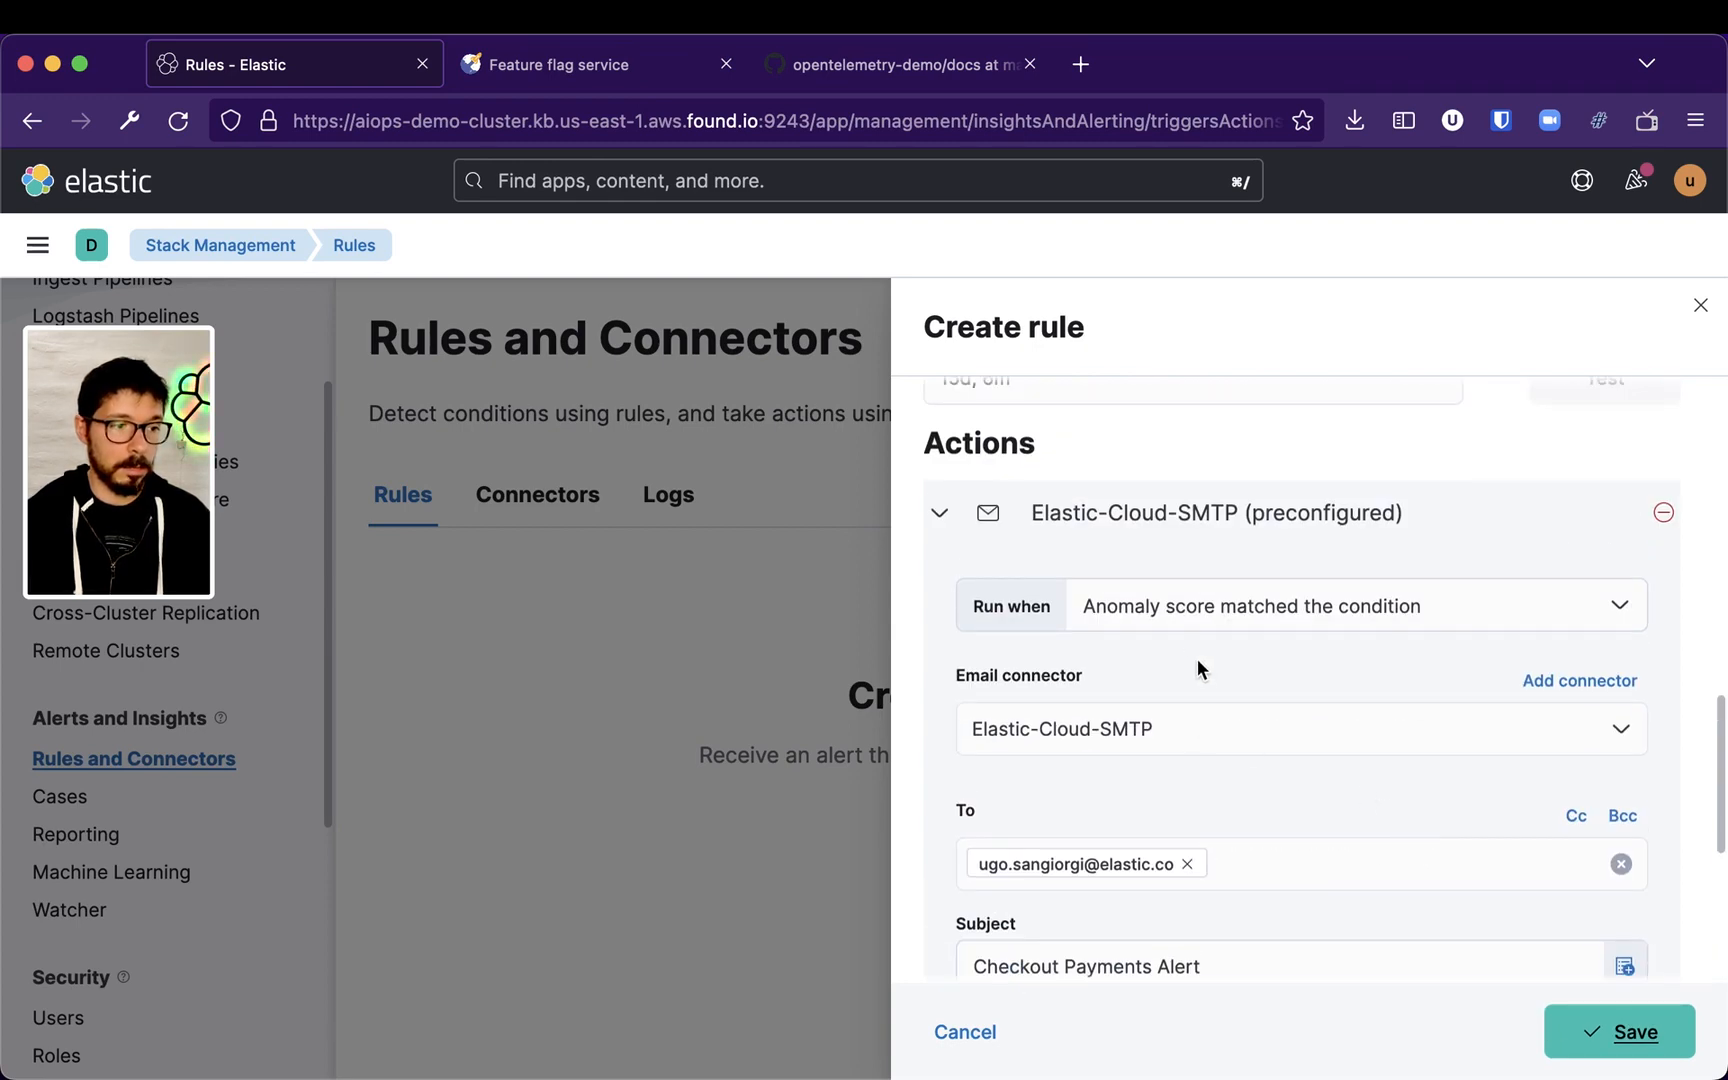
{"action": "left_click", "coordinate": [1208, 618]}
{"action": "left_click", "coordinate": [1140, 477]}
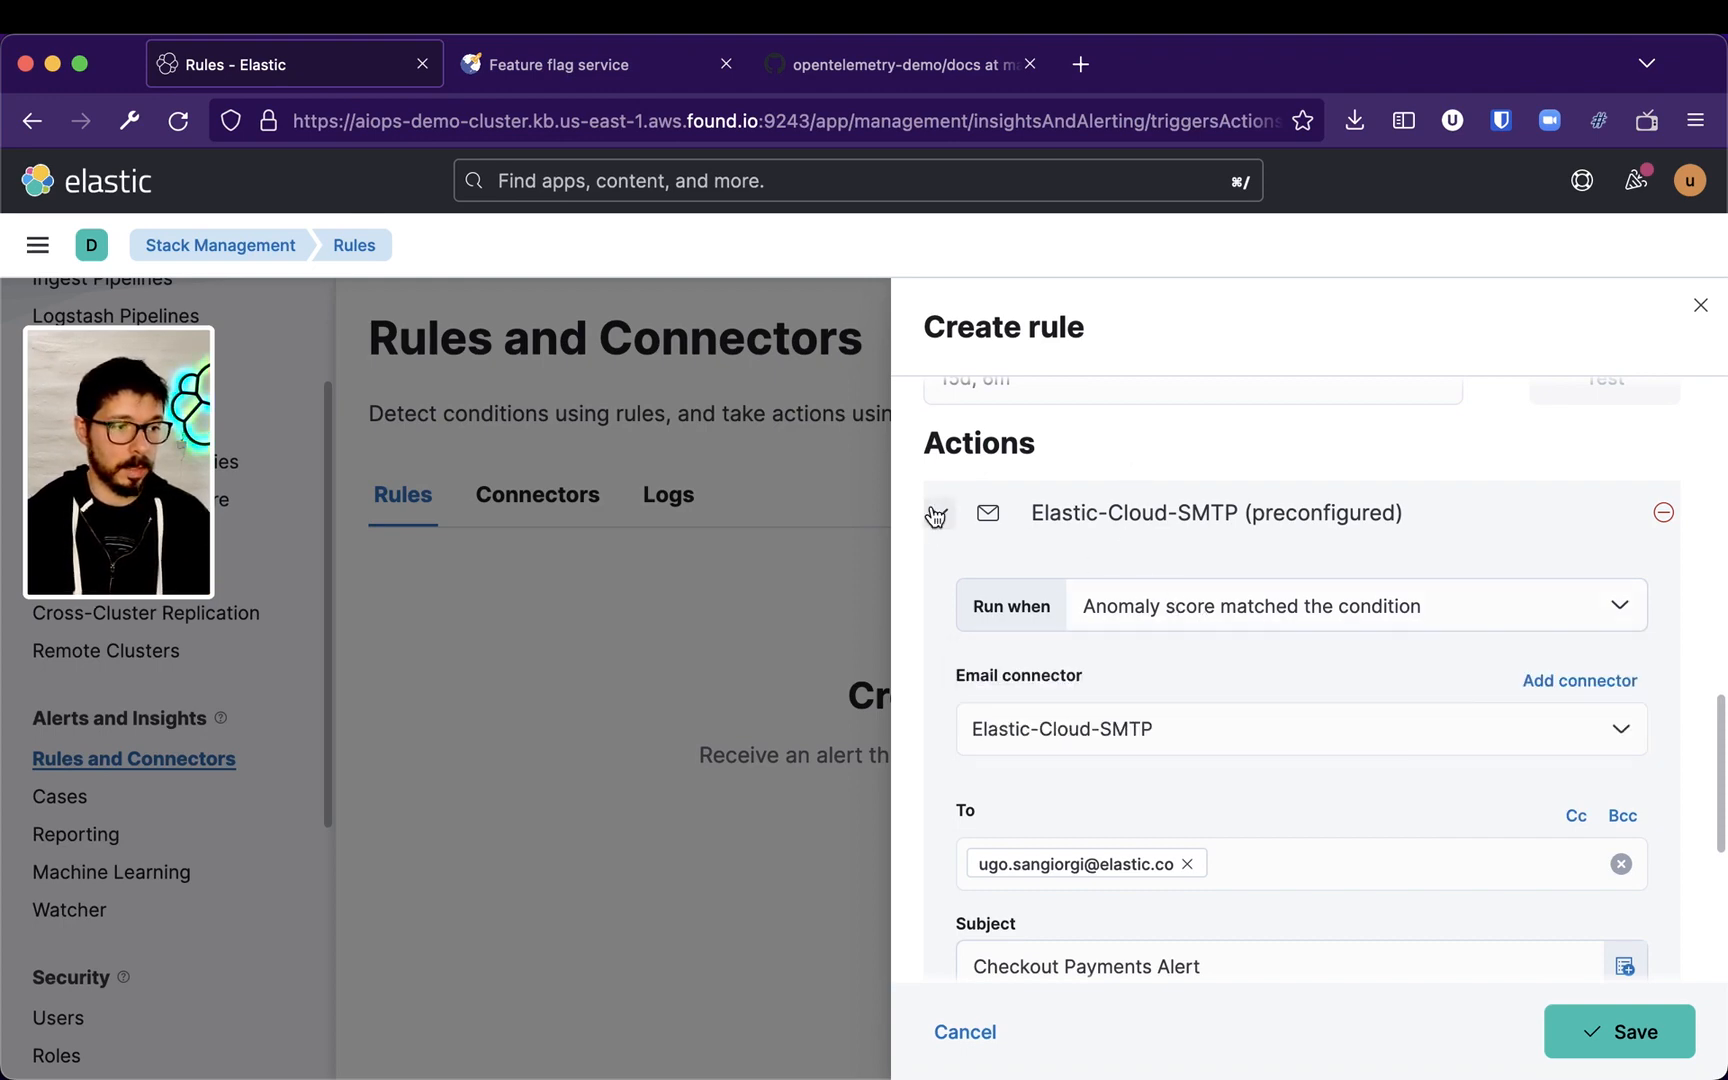
{"action": "left_click", "coordinate": [939, 512]}
{"action": "left_click", "coordinate": [1008, 929]}
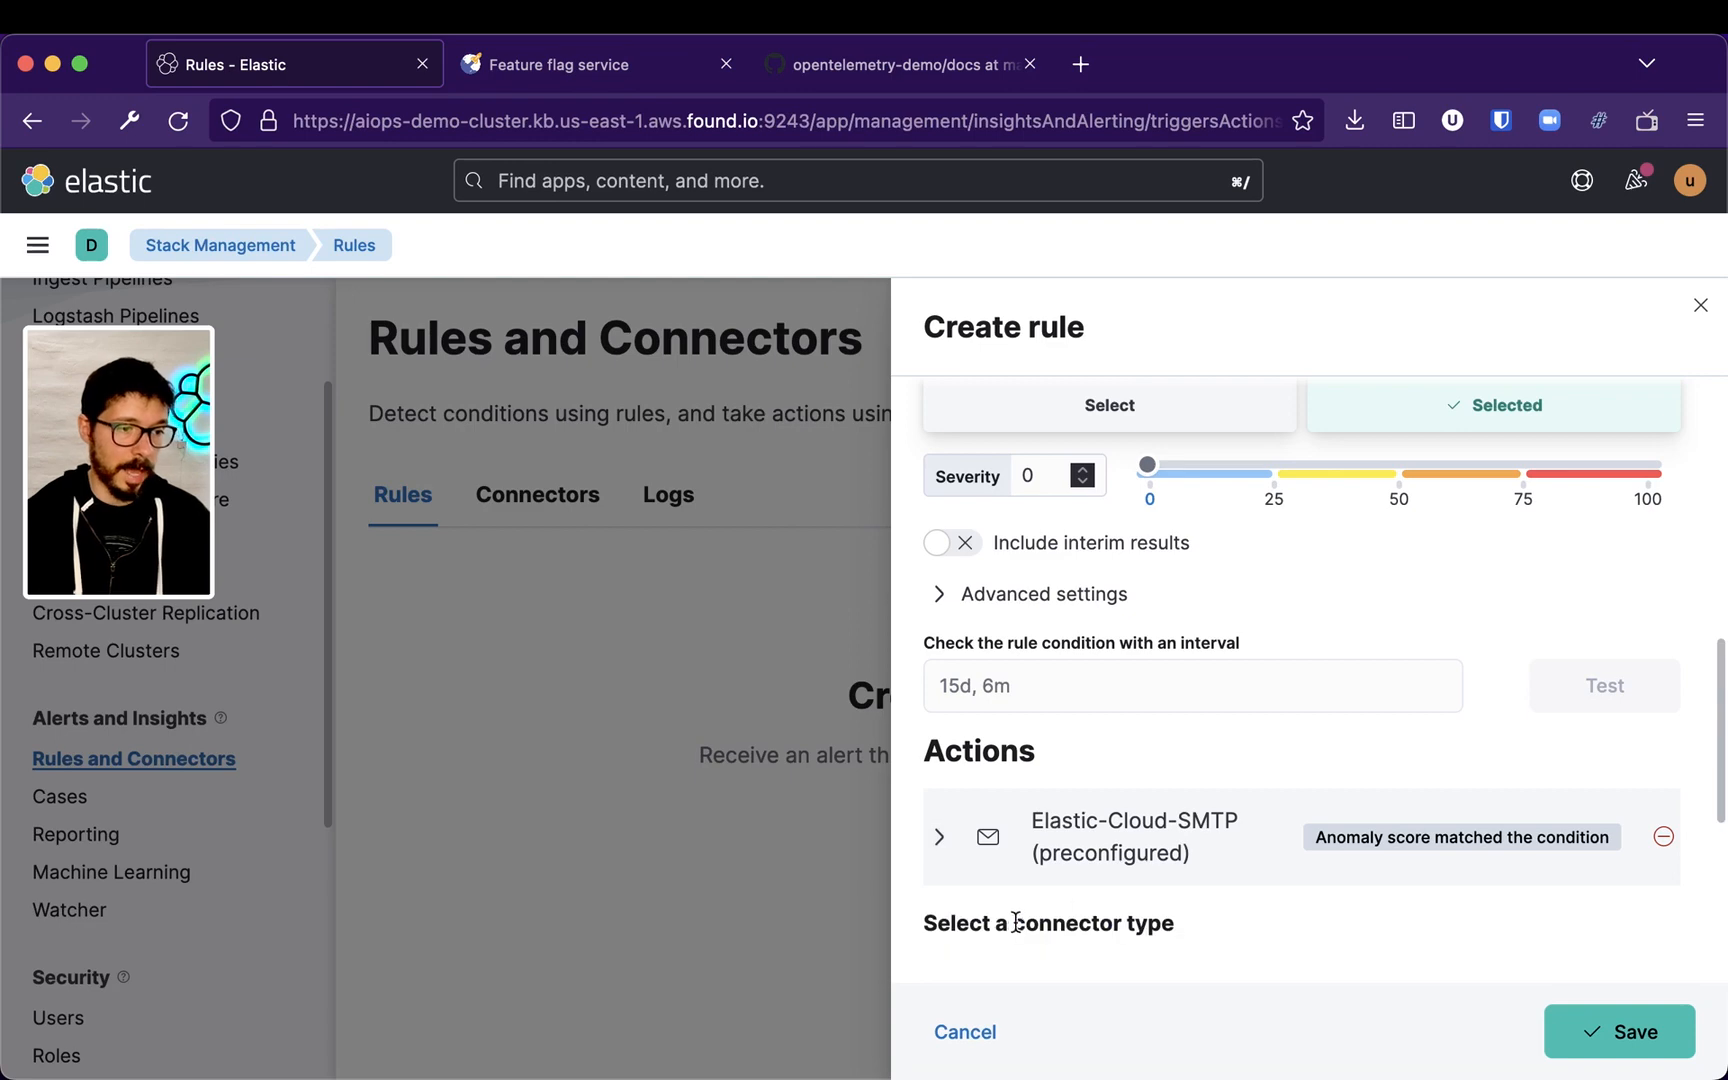
{"action": "scroll", "coordinate": [1117, 870], "scroll_direction": "down", "scroll_amount": 4}
{"action": "left_click", "coordinate": [980, 665]}
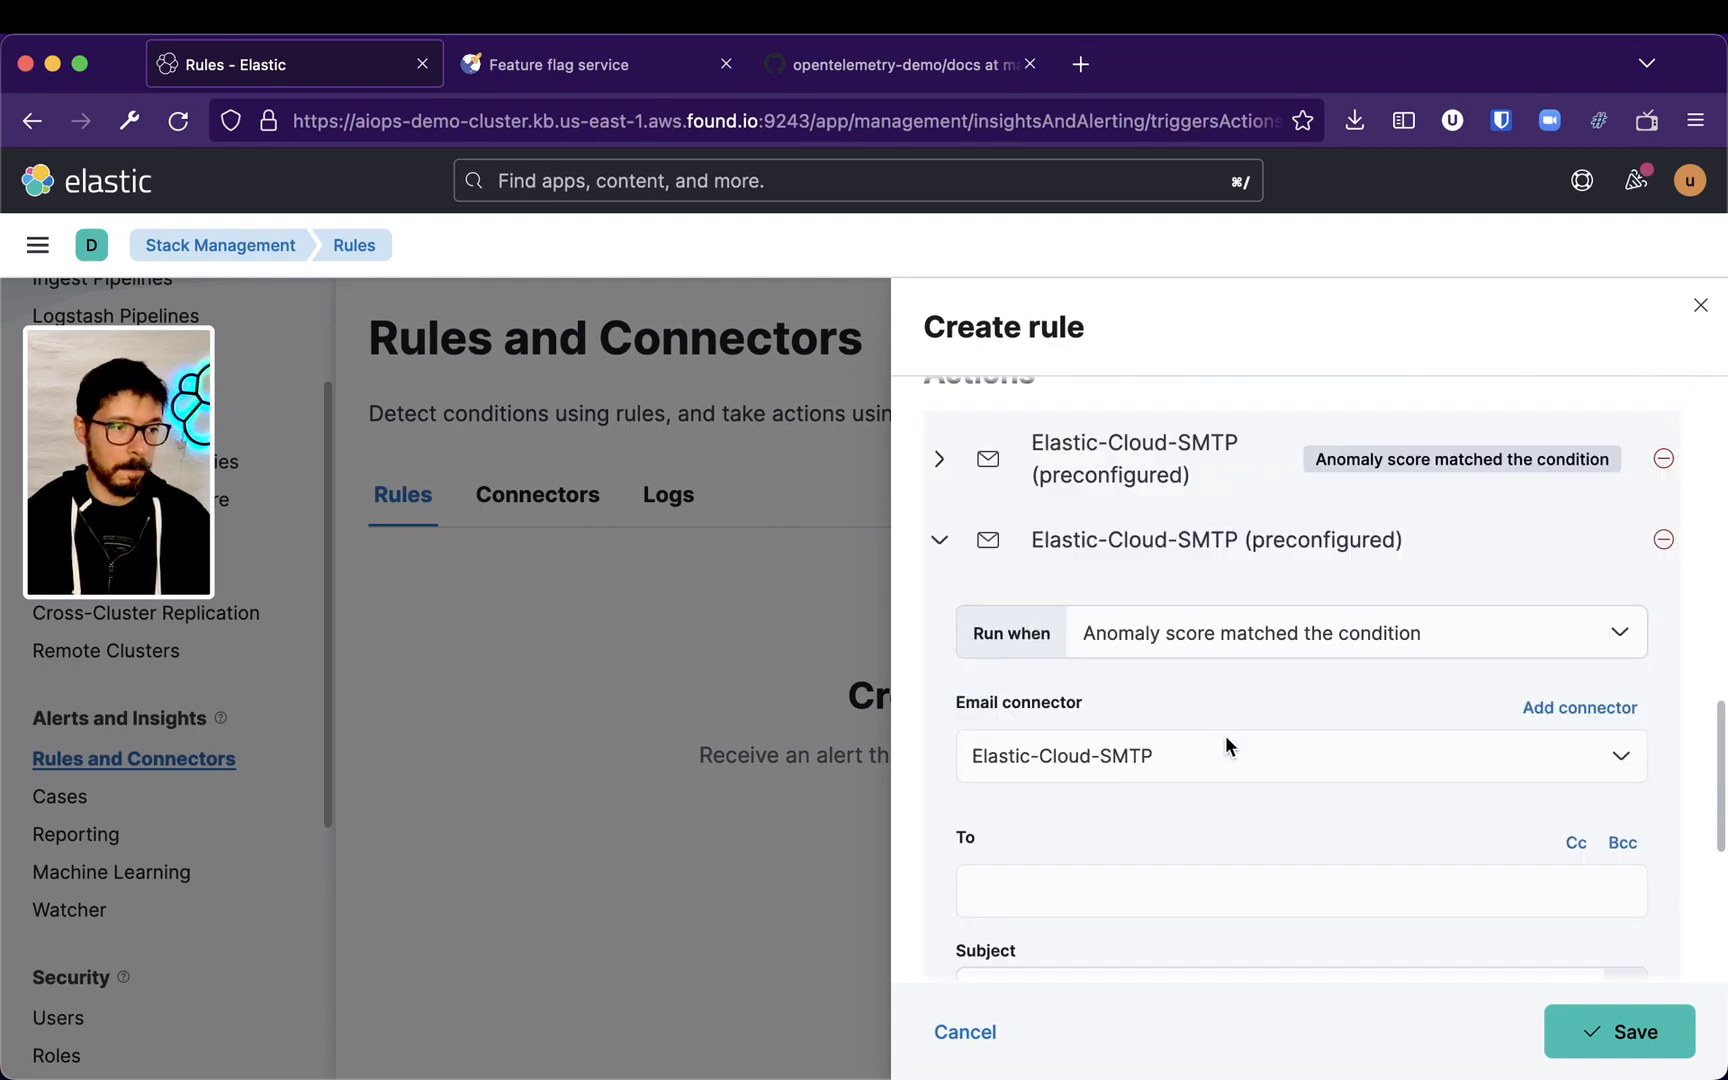
{"action": "left_click", "coordinate": [1245, 645]}
{"action": "left_click", "coordinate": [1200, 744]}
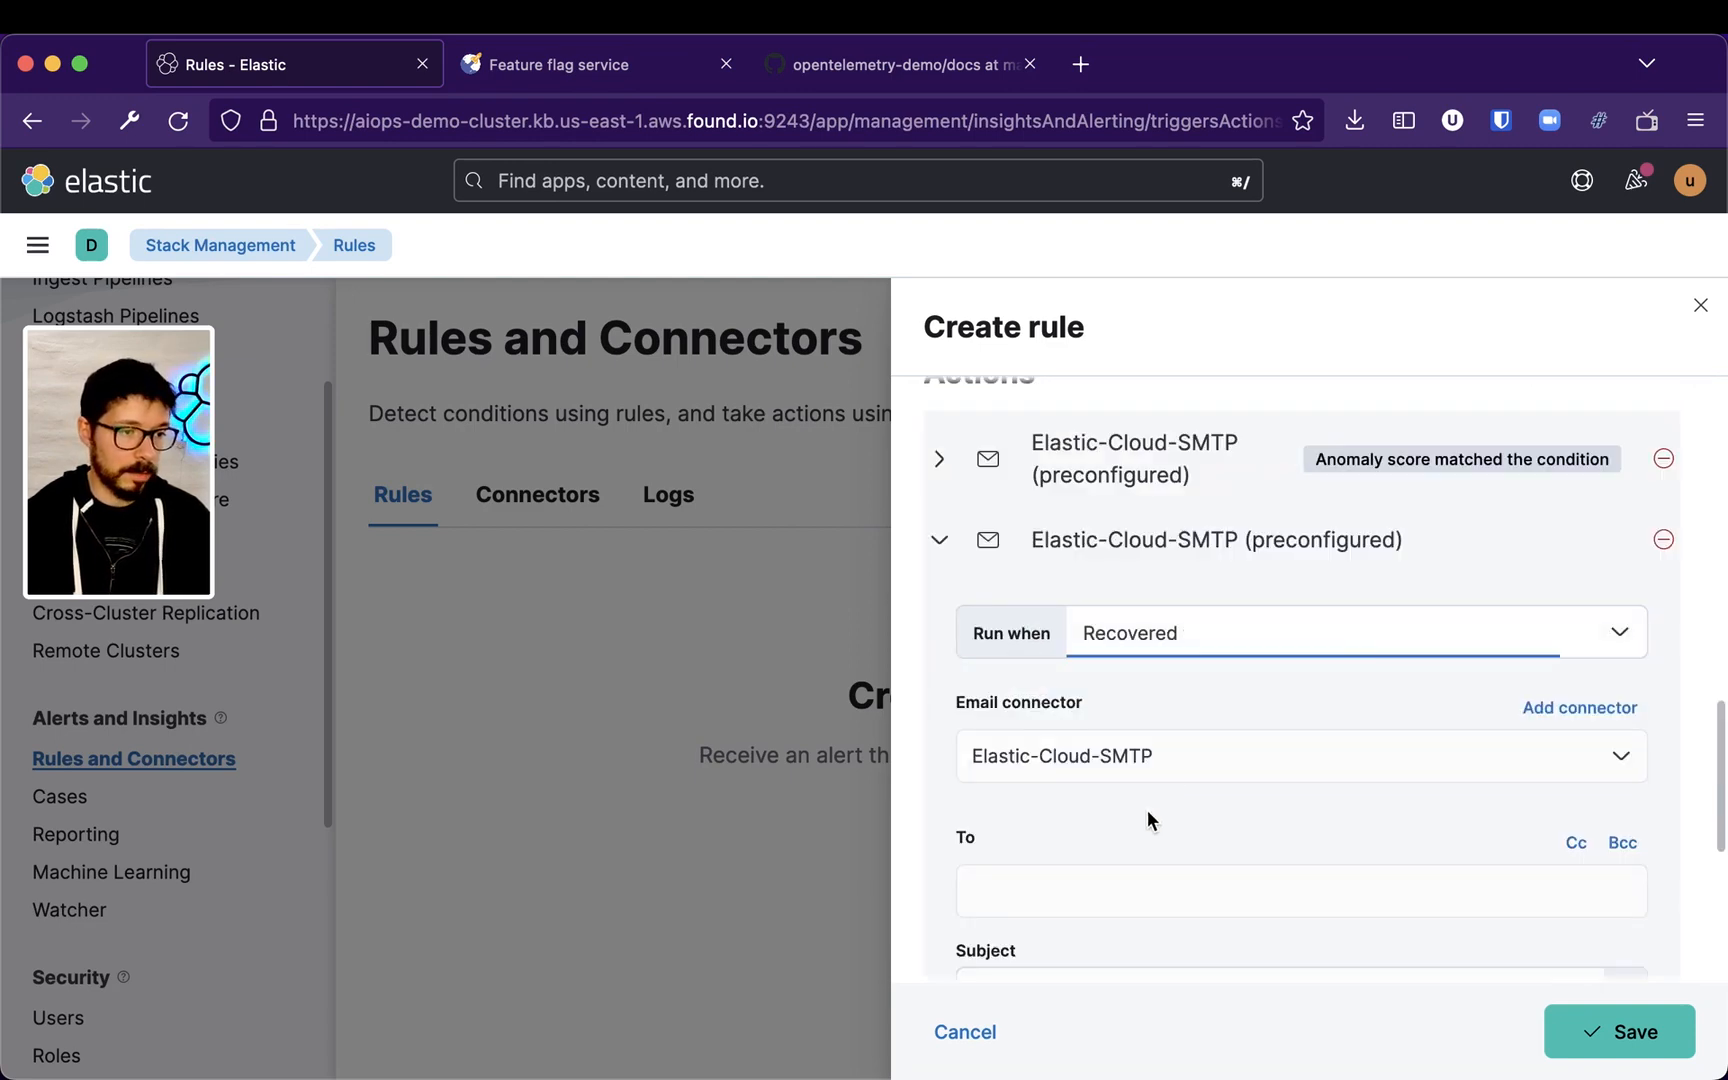
Copy the subject text from the first email action and collapse it again
{"action": "scroll", "coordinate": [1166, 786], "scroll_direction": "down", "scroll_amount": 1}
{"action": "scroll", "coordinate": [1164, 786], "scroll_direction": "up", "scroll_amount": 3}
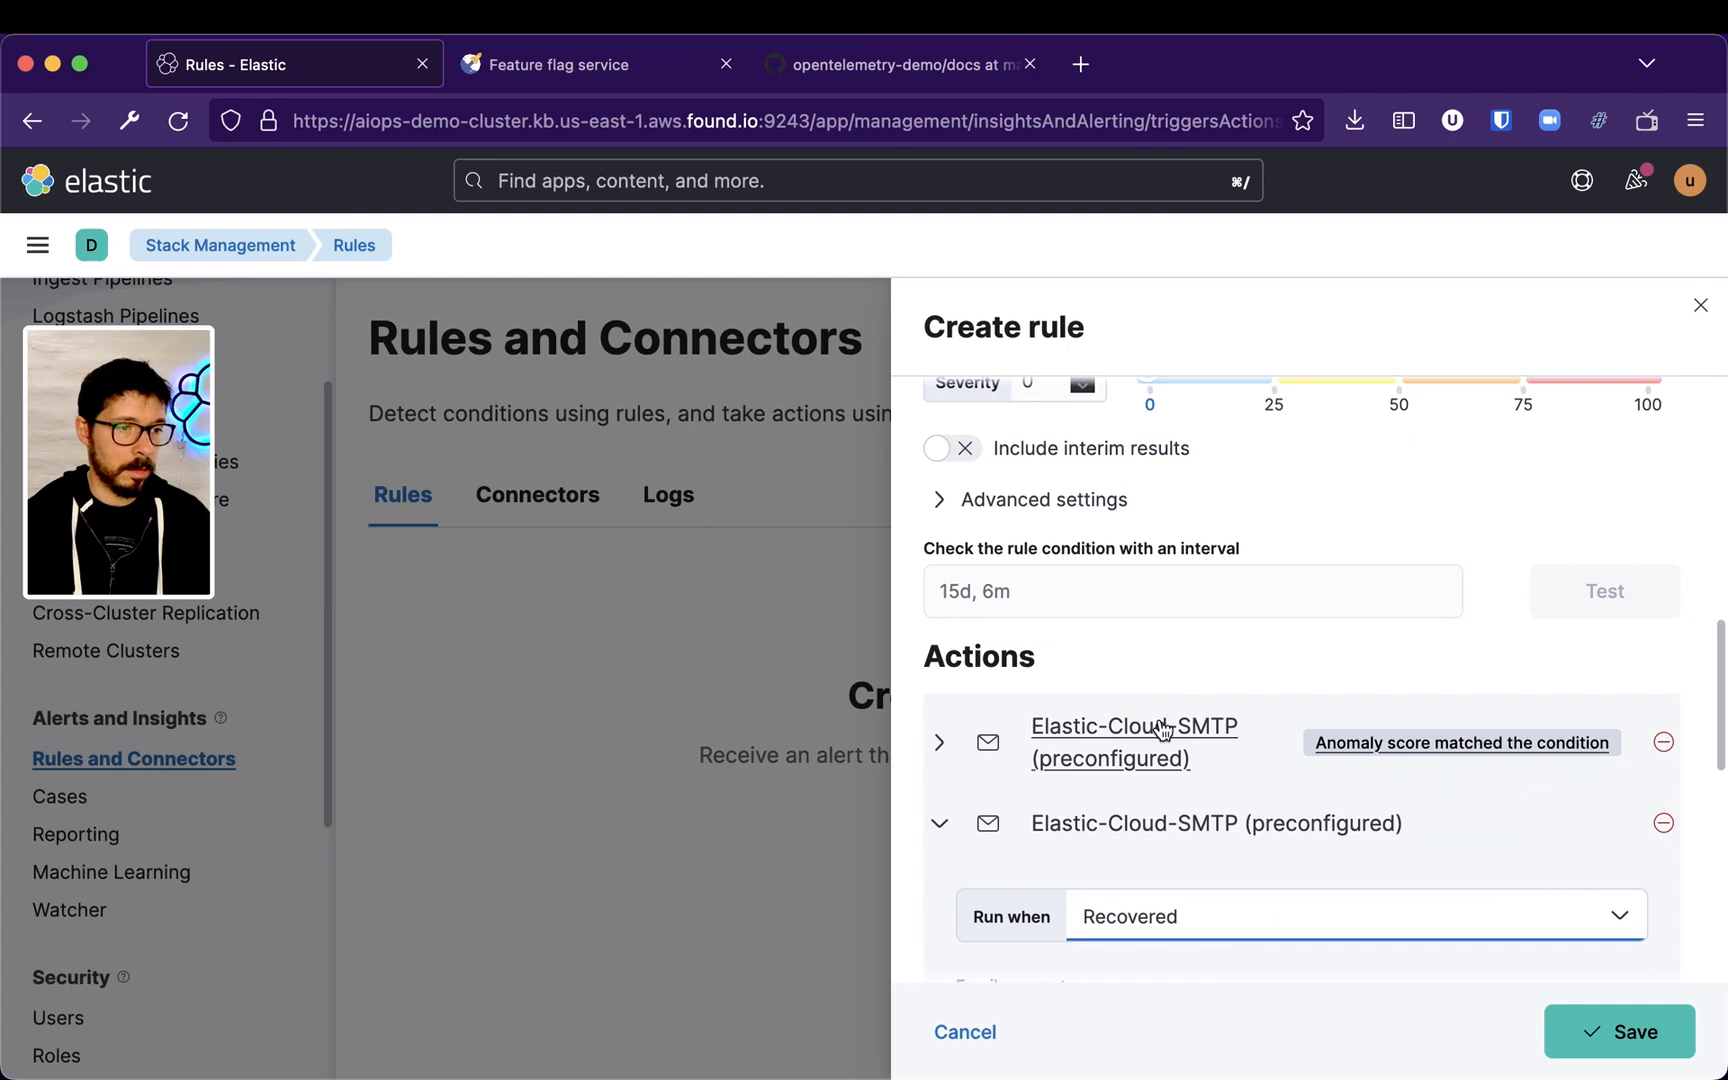
{"action": "left_click", "coordinate": [939, 741]}
{"action": "scroll", "coordinate": [1152, 869], "scroll_direction": "down", "scroll_amount": 3}
{"action": "left_click_drag", "start_coordinate": [1230, 917], "coordinate": [960, 918]}
{"action": "key", "text": "super+c"}
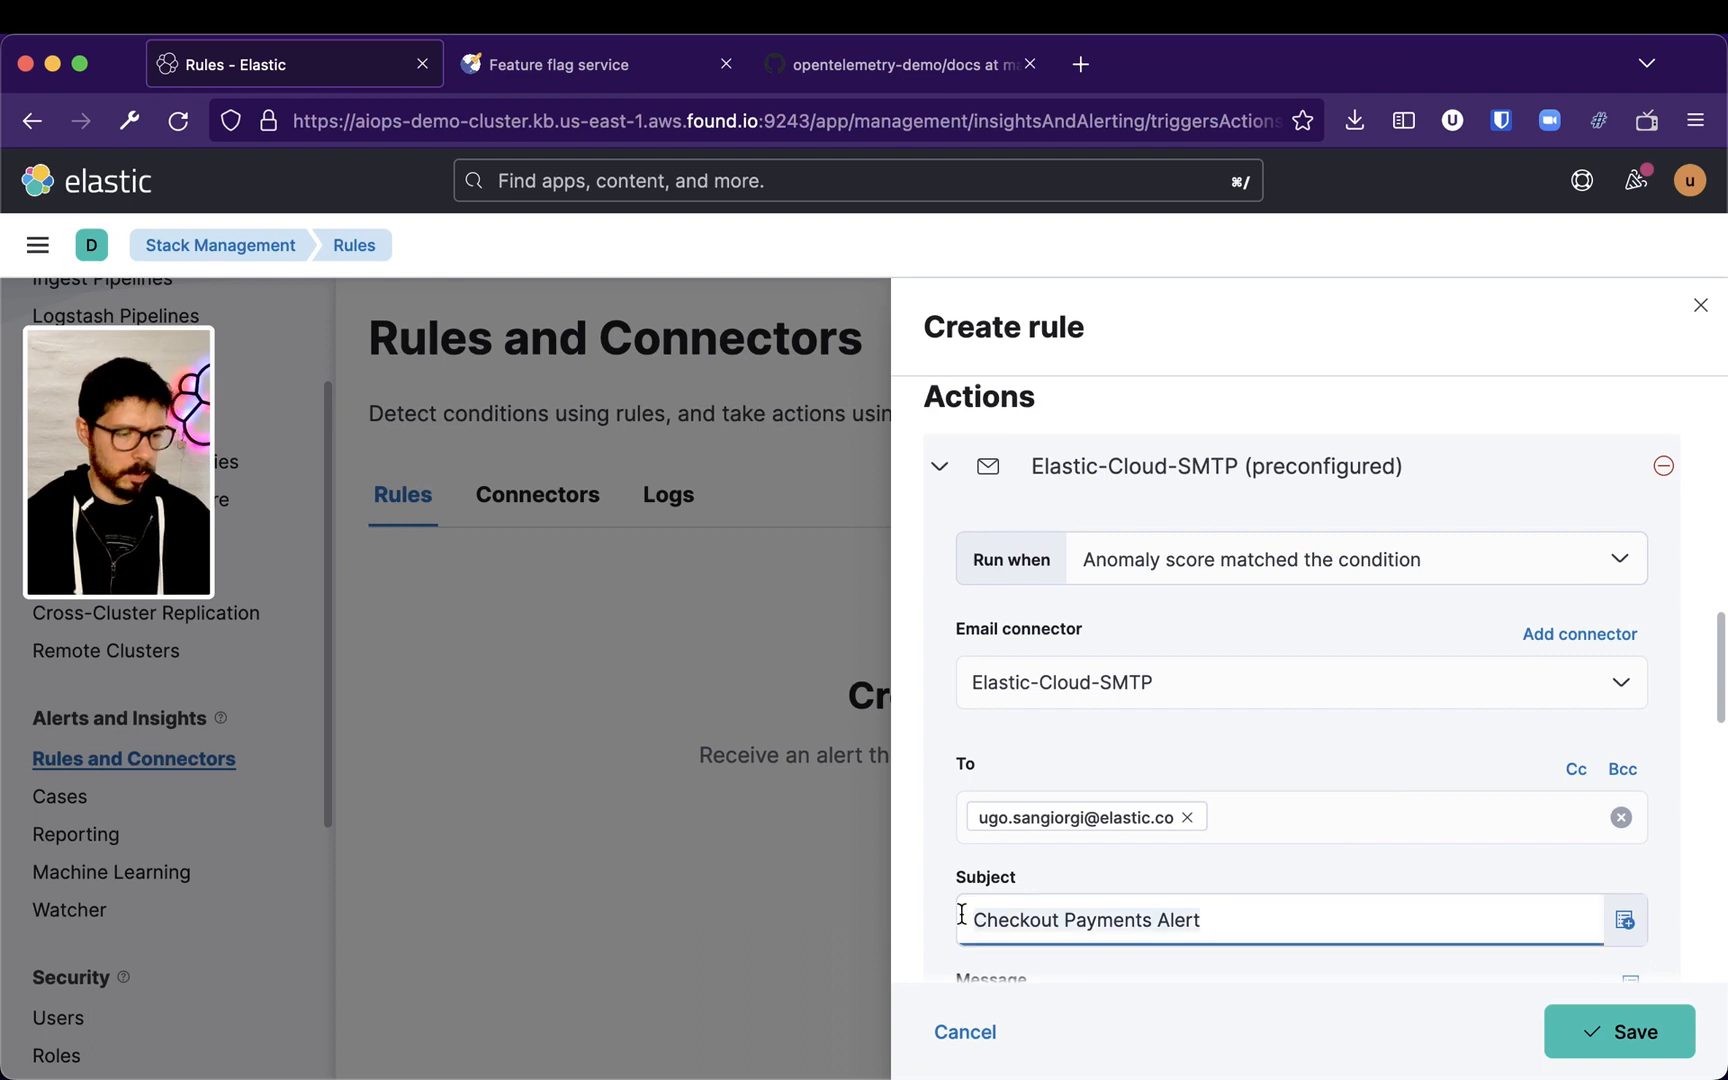
{"action": "left_click", "coordinate": [942, 470]}
Paste the copied text into the second action's To field and change it to Checkout Payments Back to Normal, all good
{"action": "left_click", "coordinate": [1057, 911]}
{"action": "key", "text": "super+v"}
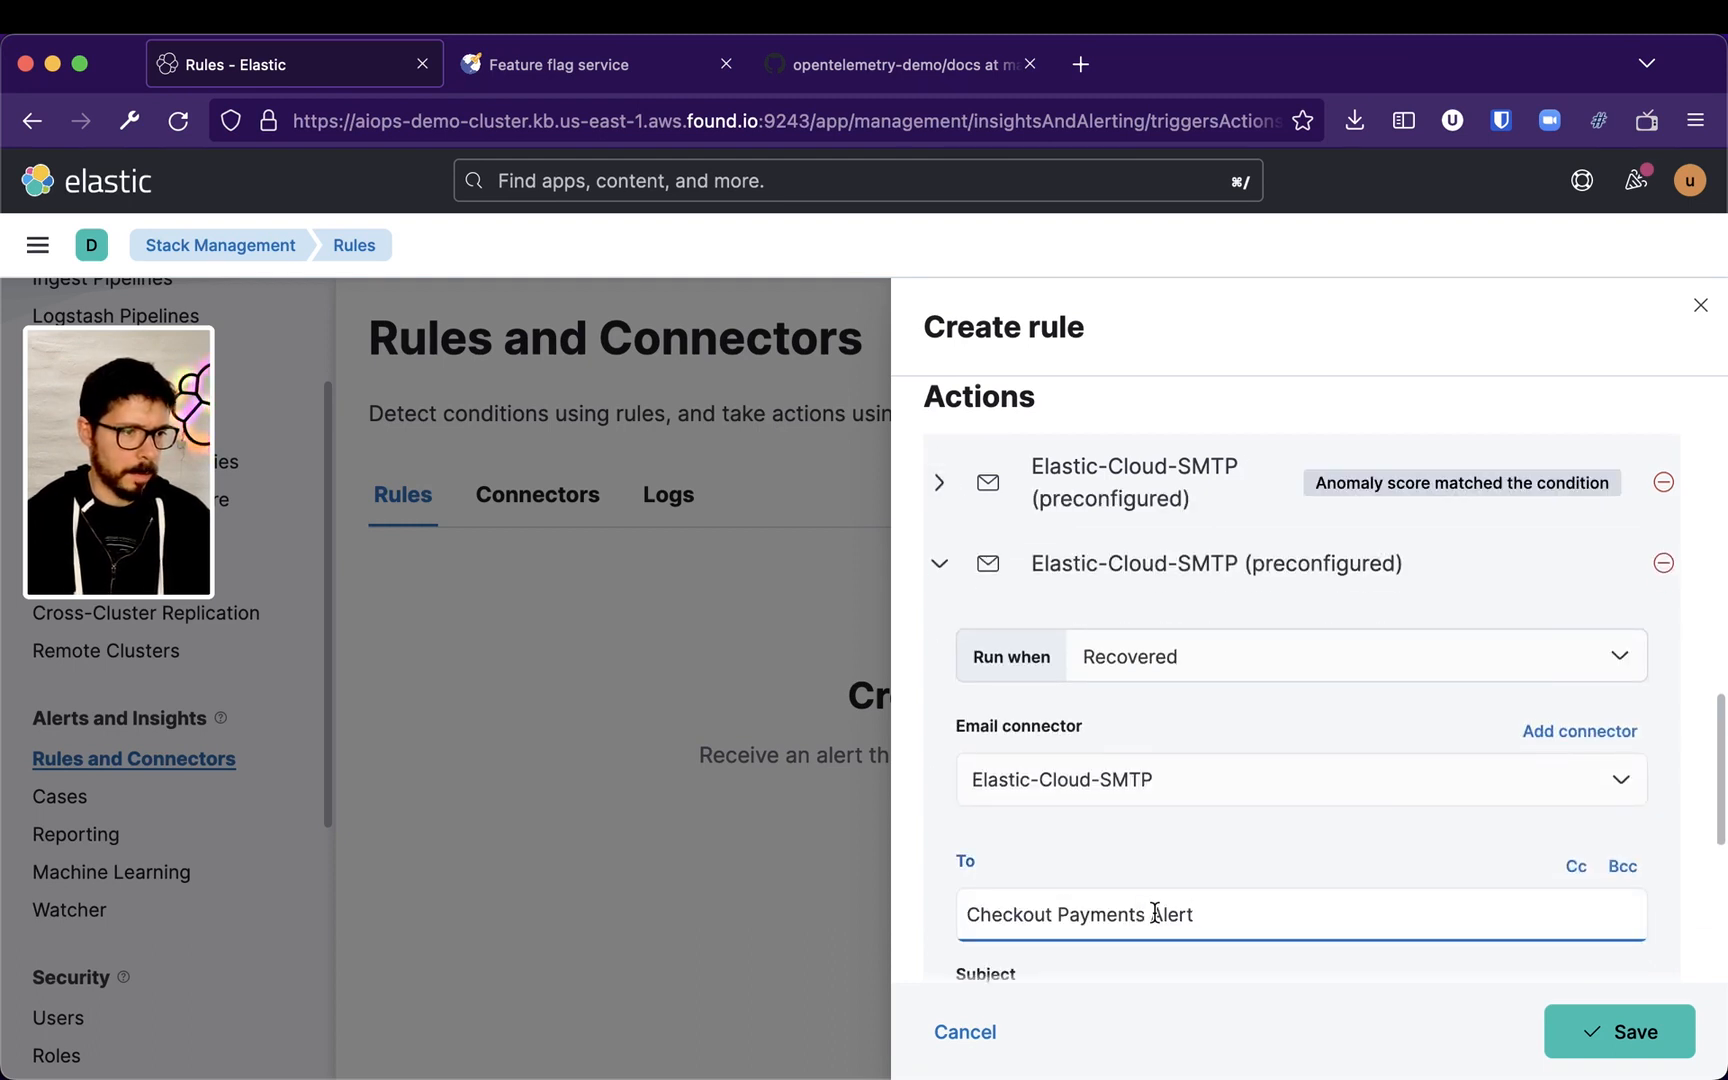
{"action": "left_click_drag", "start_coordinate": [1152, 908], "coordinate": [1218, 913]}
{"action": "type", "text": "Back to Normal, "}
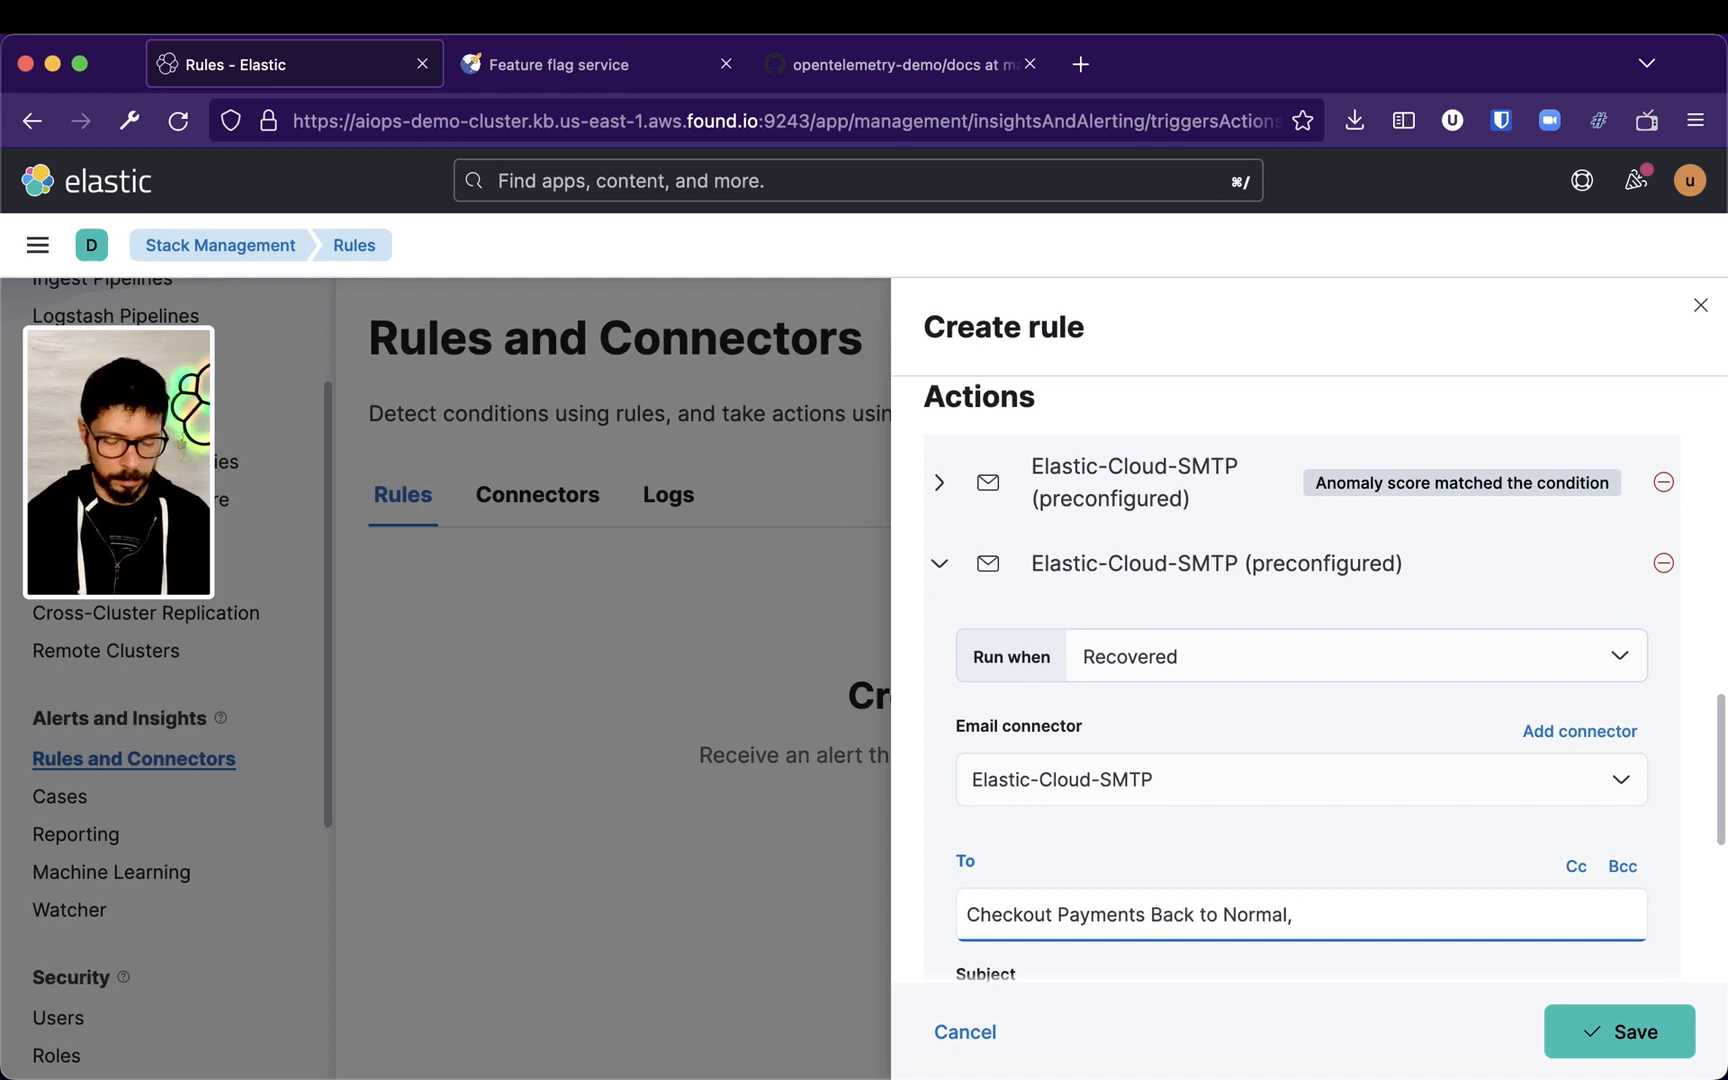
{"action": "type", "text": "all good"}
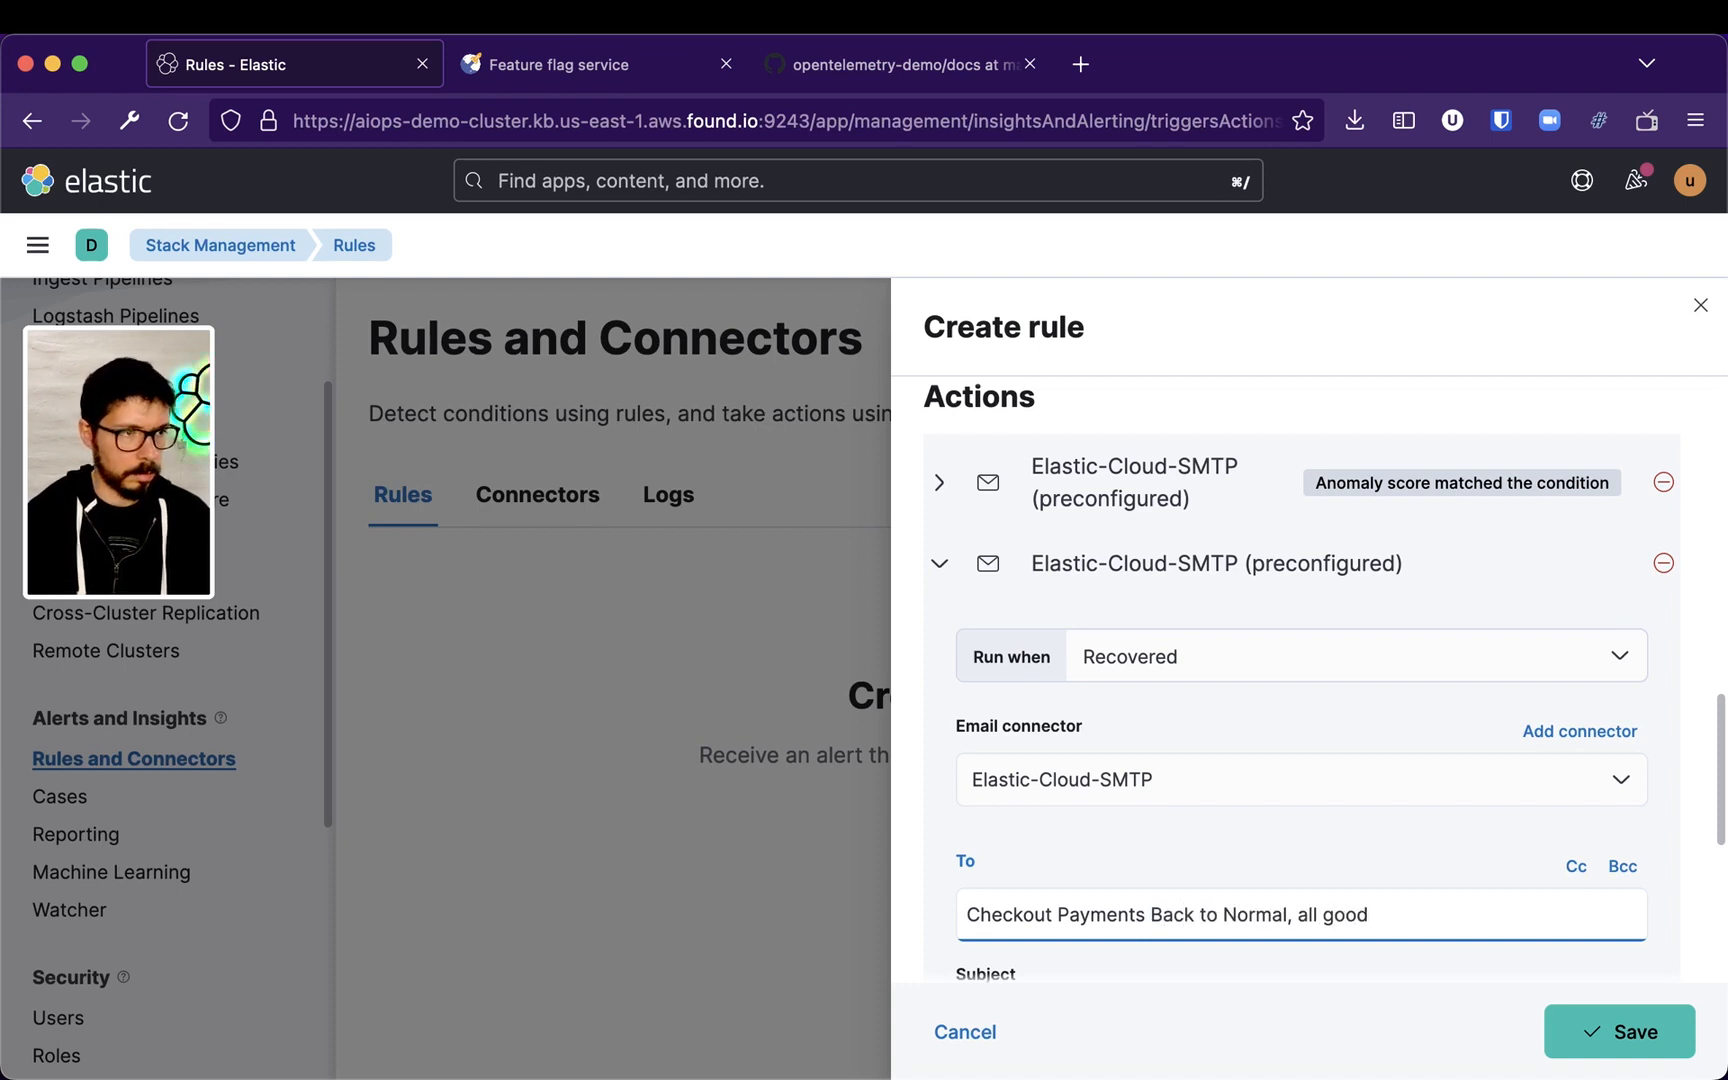
Open a new tab and search Emojipedia for a check mark emoji
{"action": "key", "text": "super+t"}
{"action": "type", "text": "emoji"}
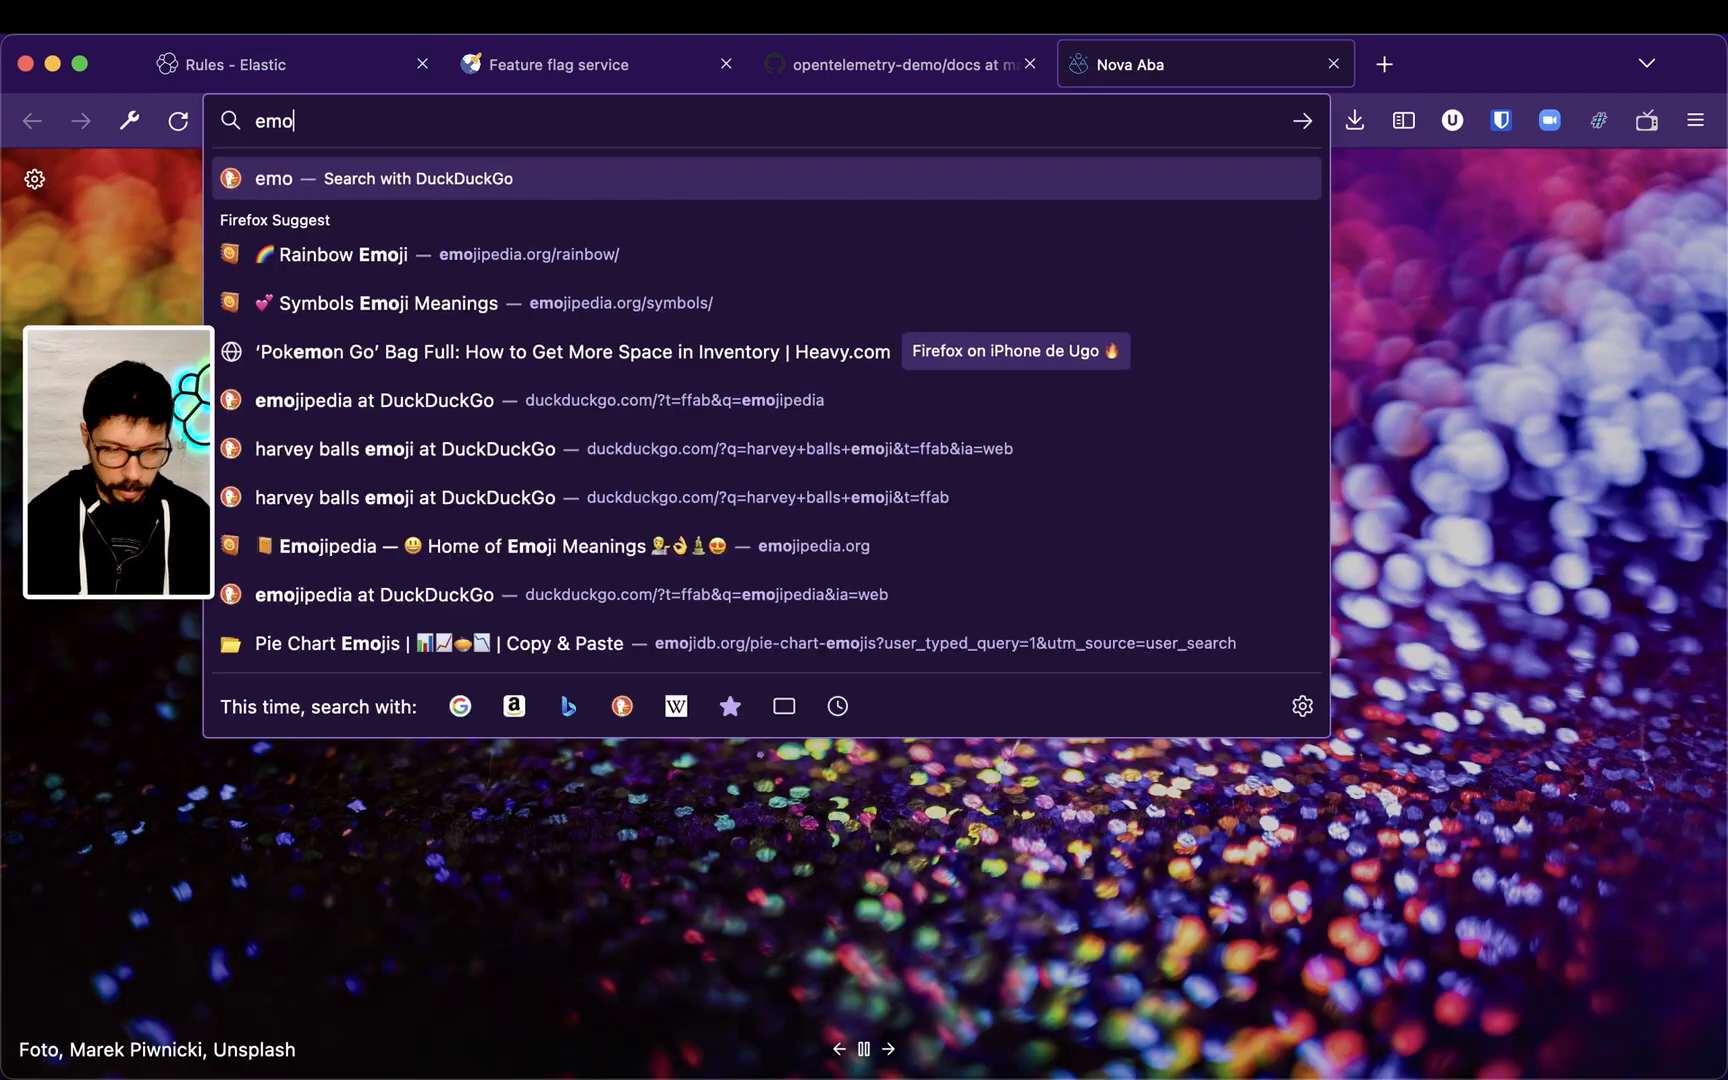
{"action": "key", "text": "Down"}
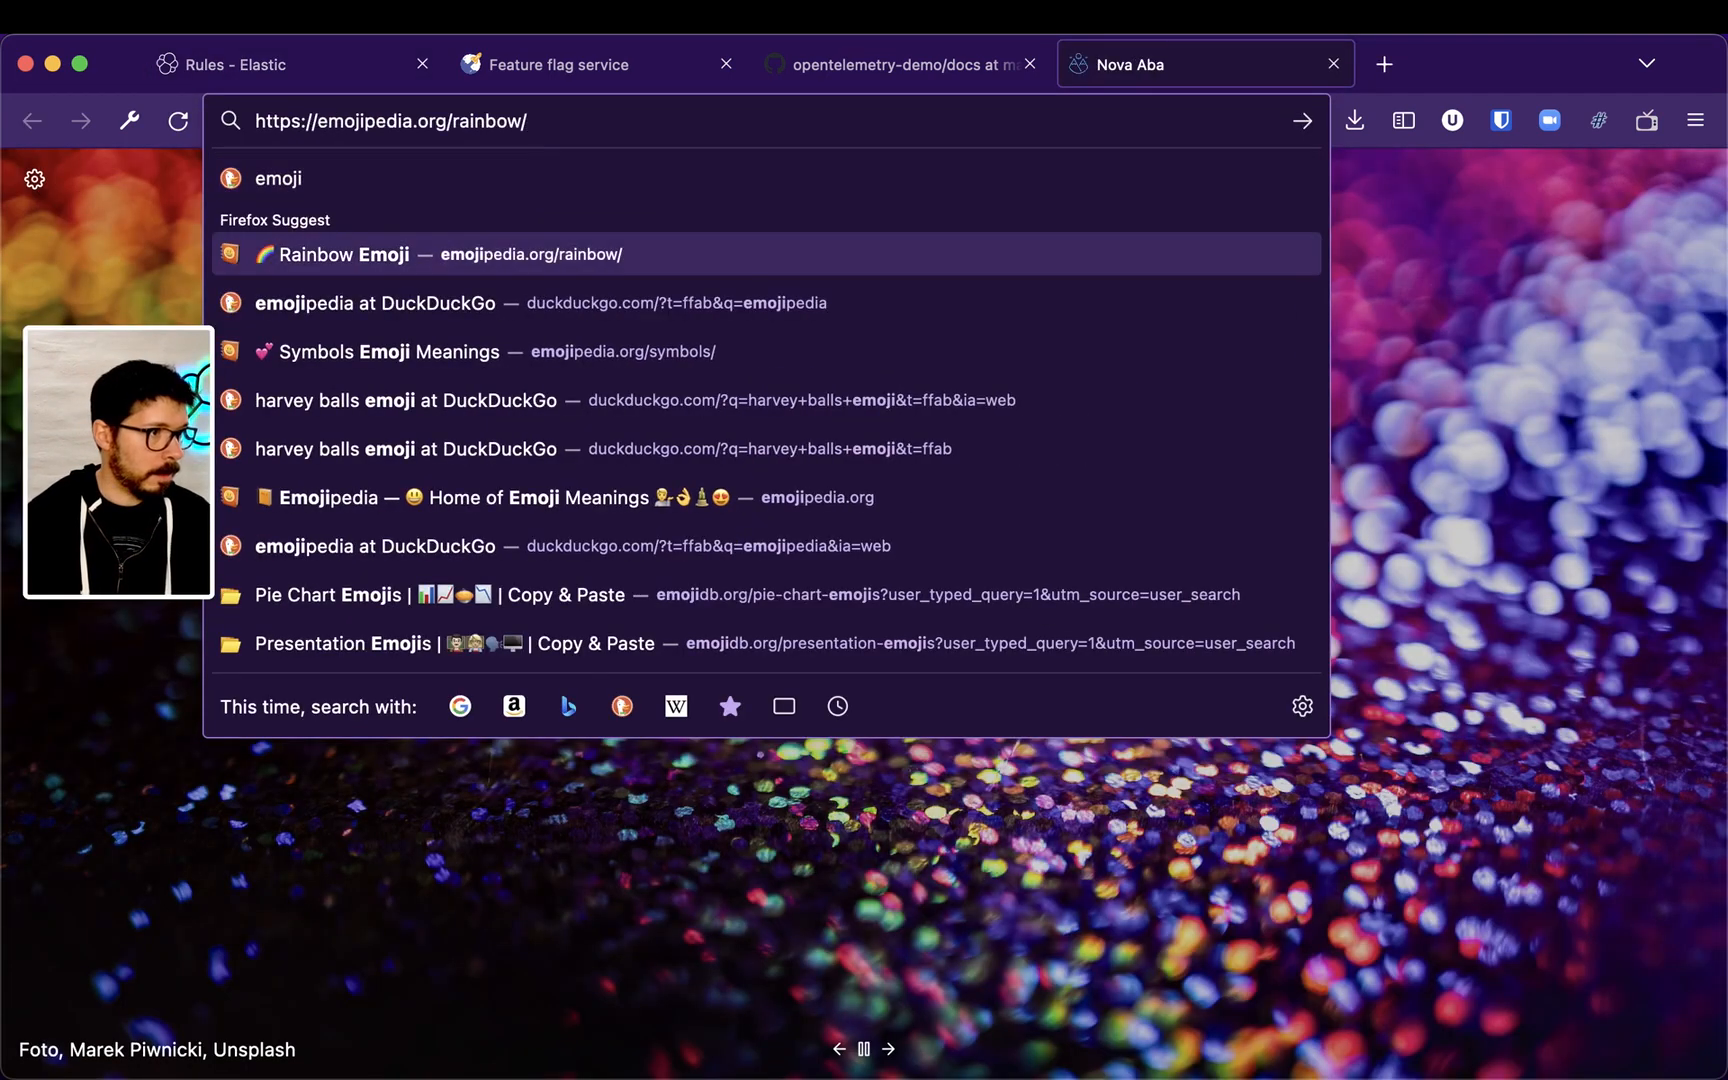
{"action": "key", "text": "Return"}
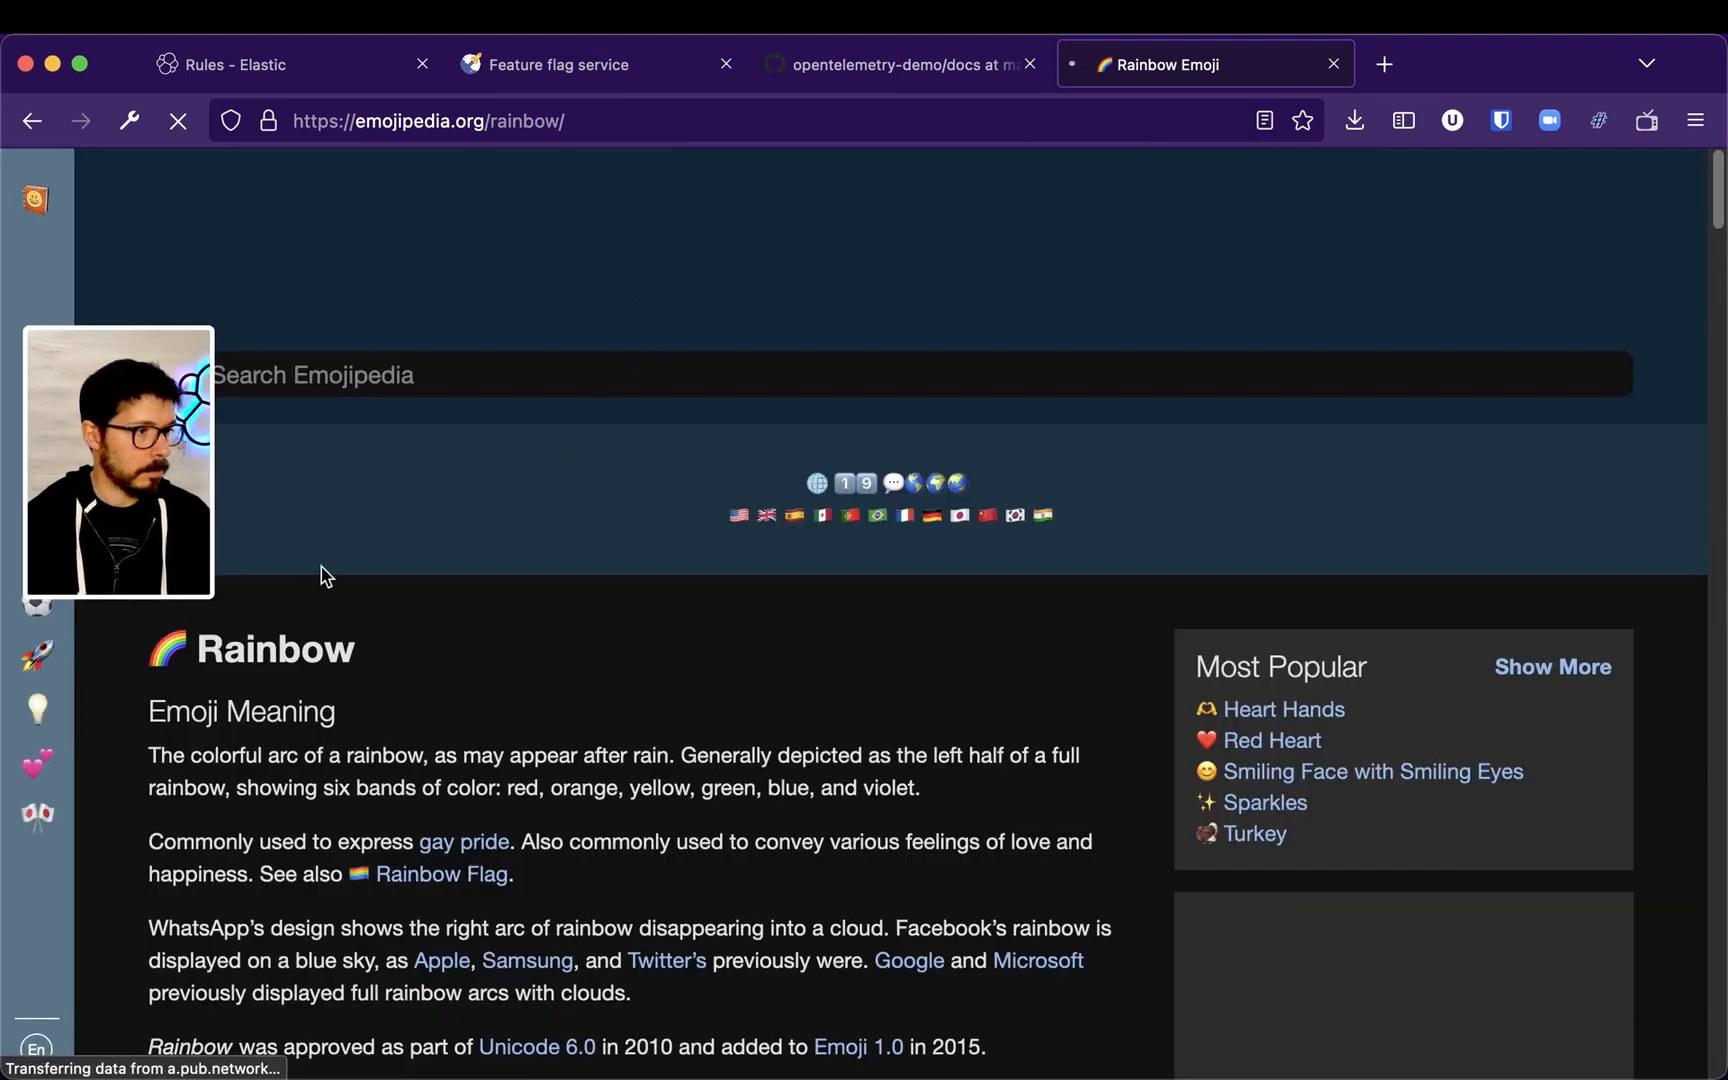
{"action": "left_click", "coordinate": [494, 378]}
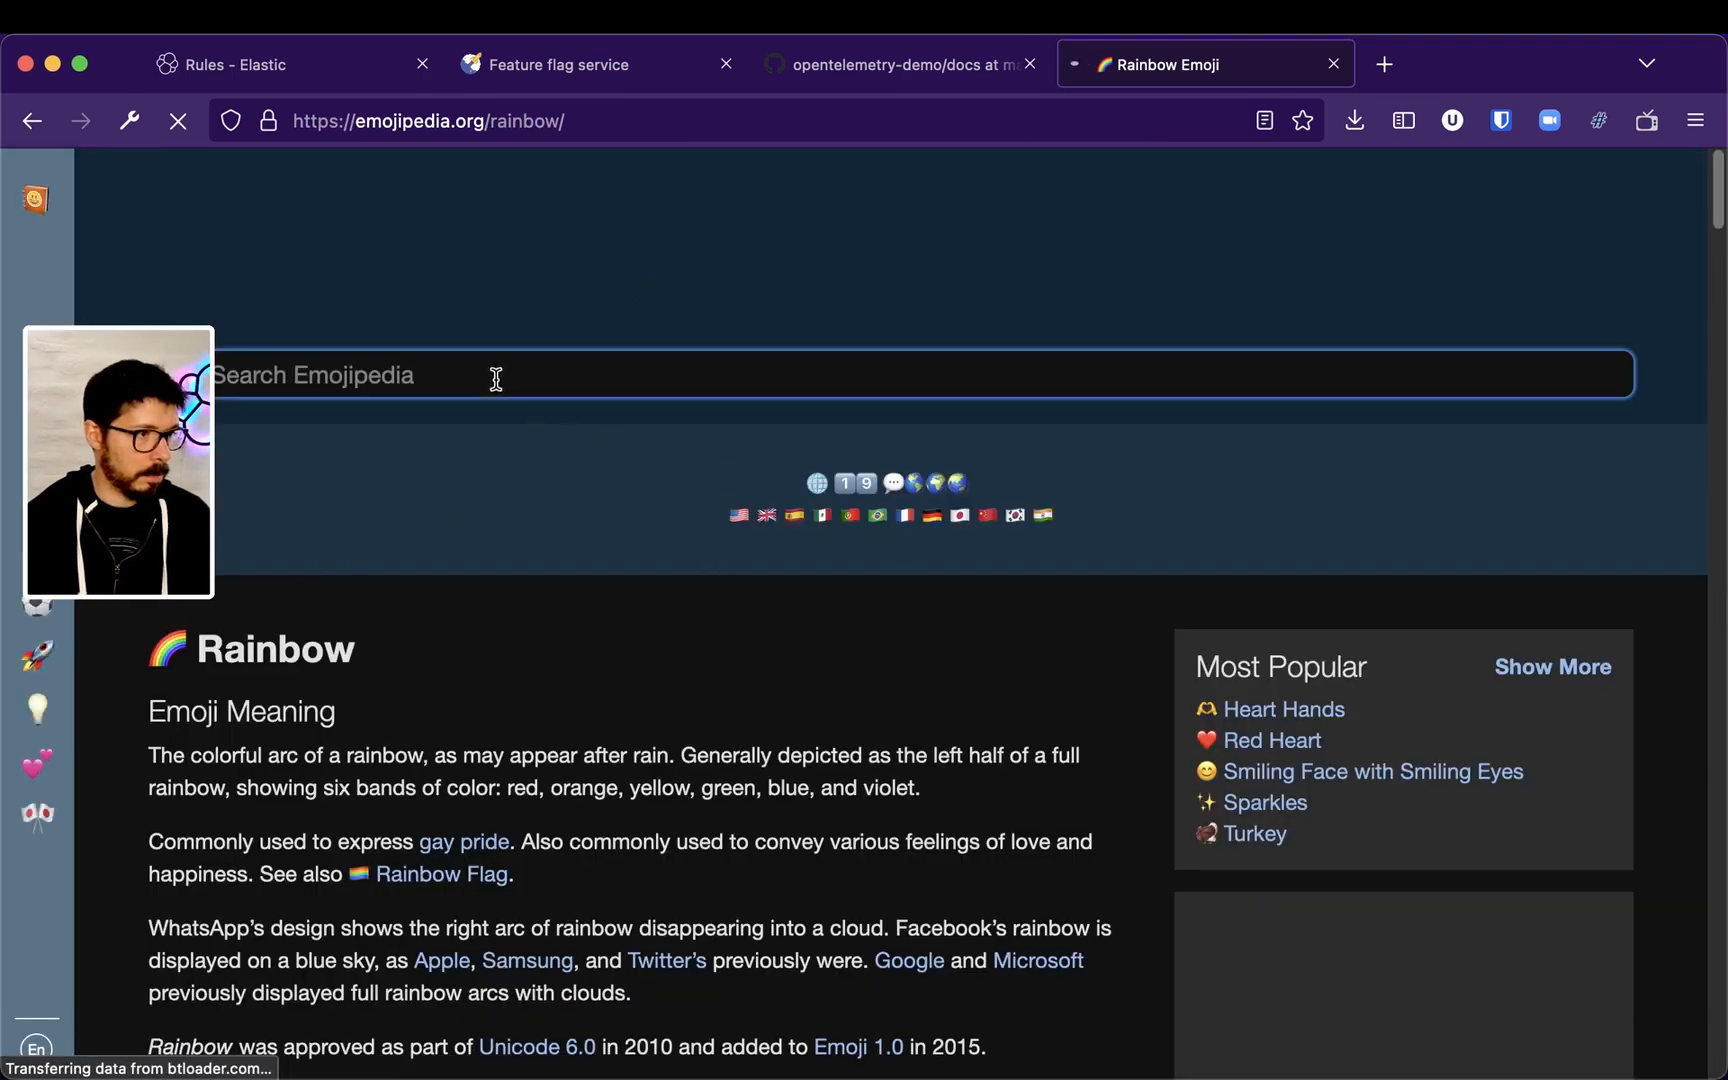
{"action": "type", "text": "check"}
{"action": "key", "text": "Return"}
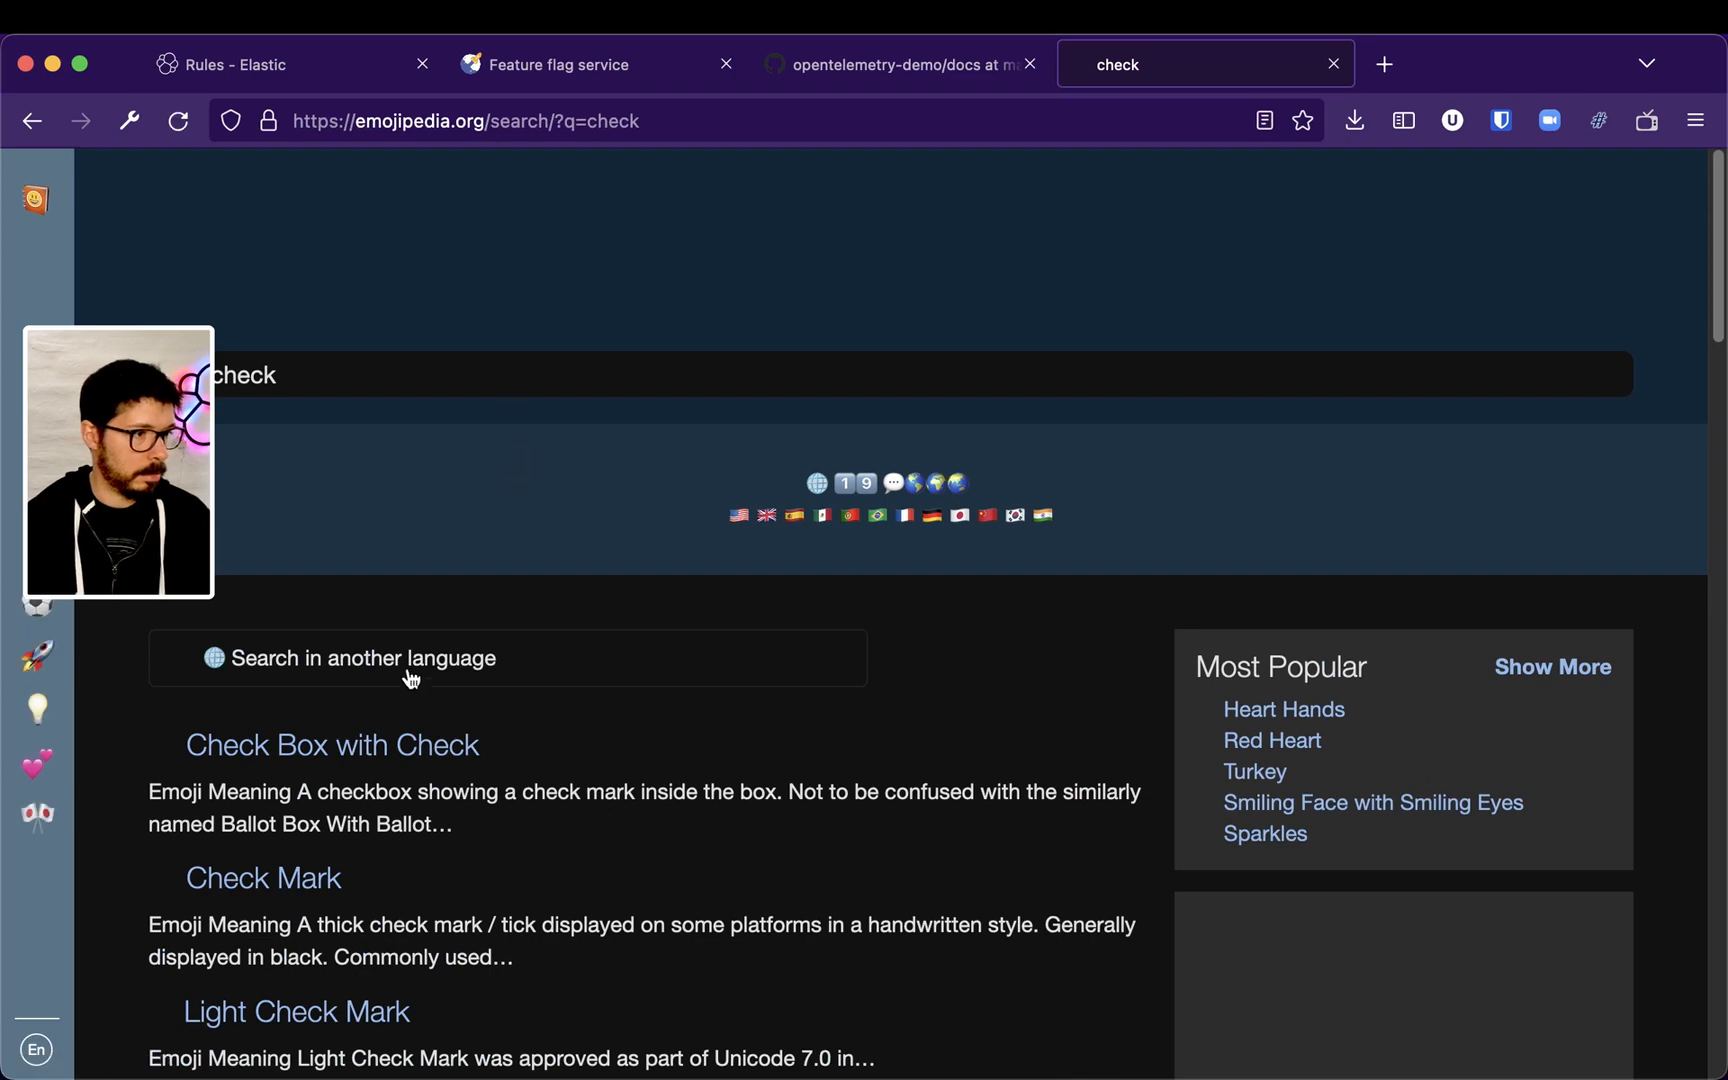
{"action": "scroll", "coordinate": [320, 785], "scroll_direction": "down", "scroll_amount": 5}
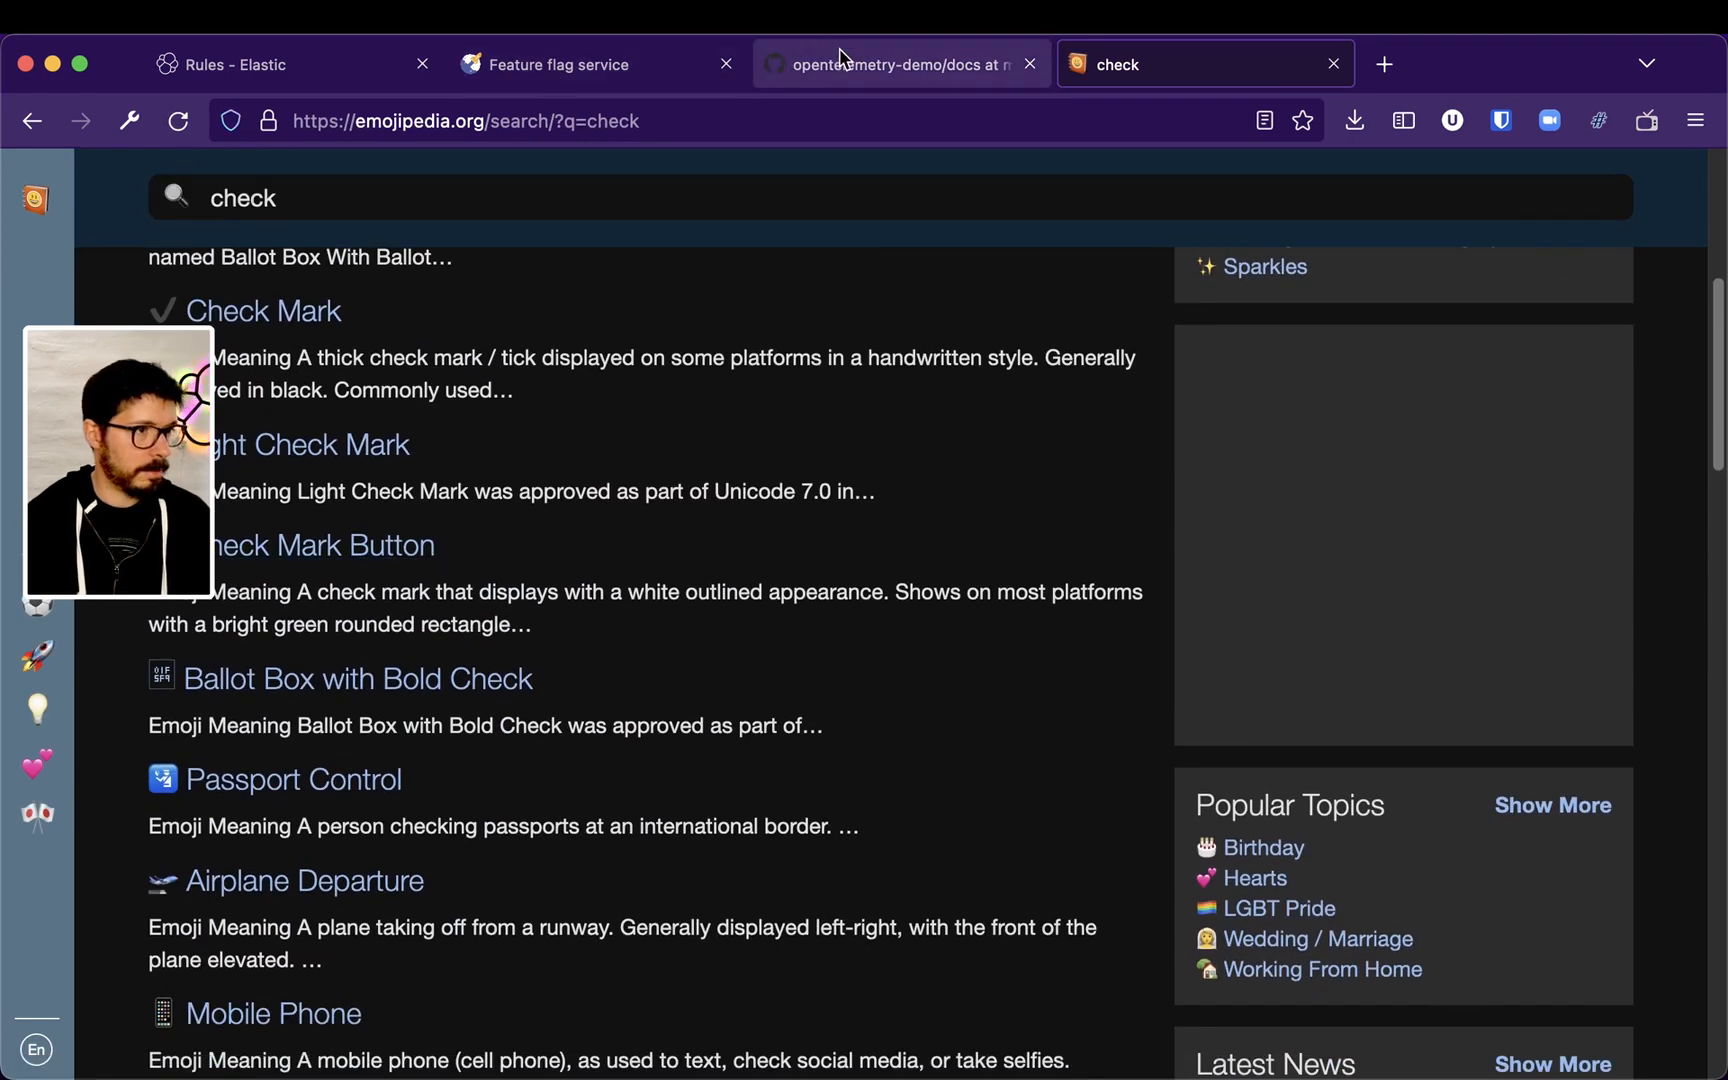
Append the check mark emoji to the To entry, then remove that entry from the To field
{"action": "left_click", "coordinate": [256, 66]}
{"action": "type", "text": "✅"}
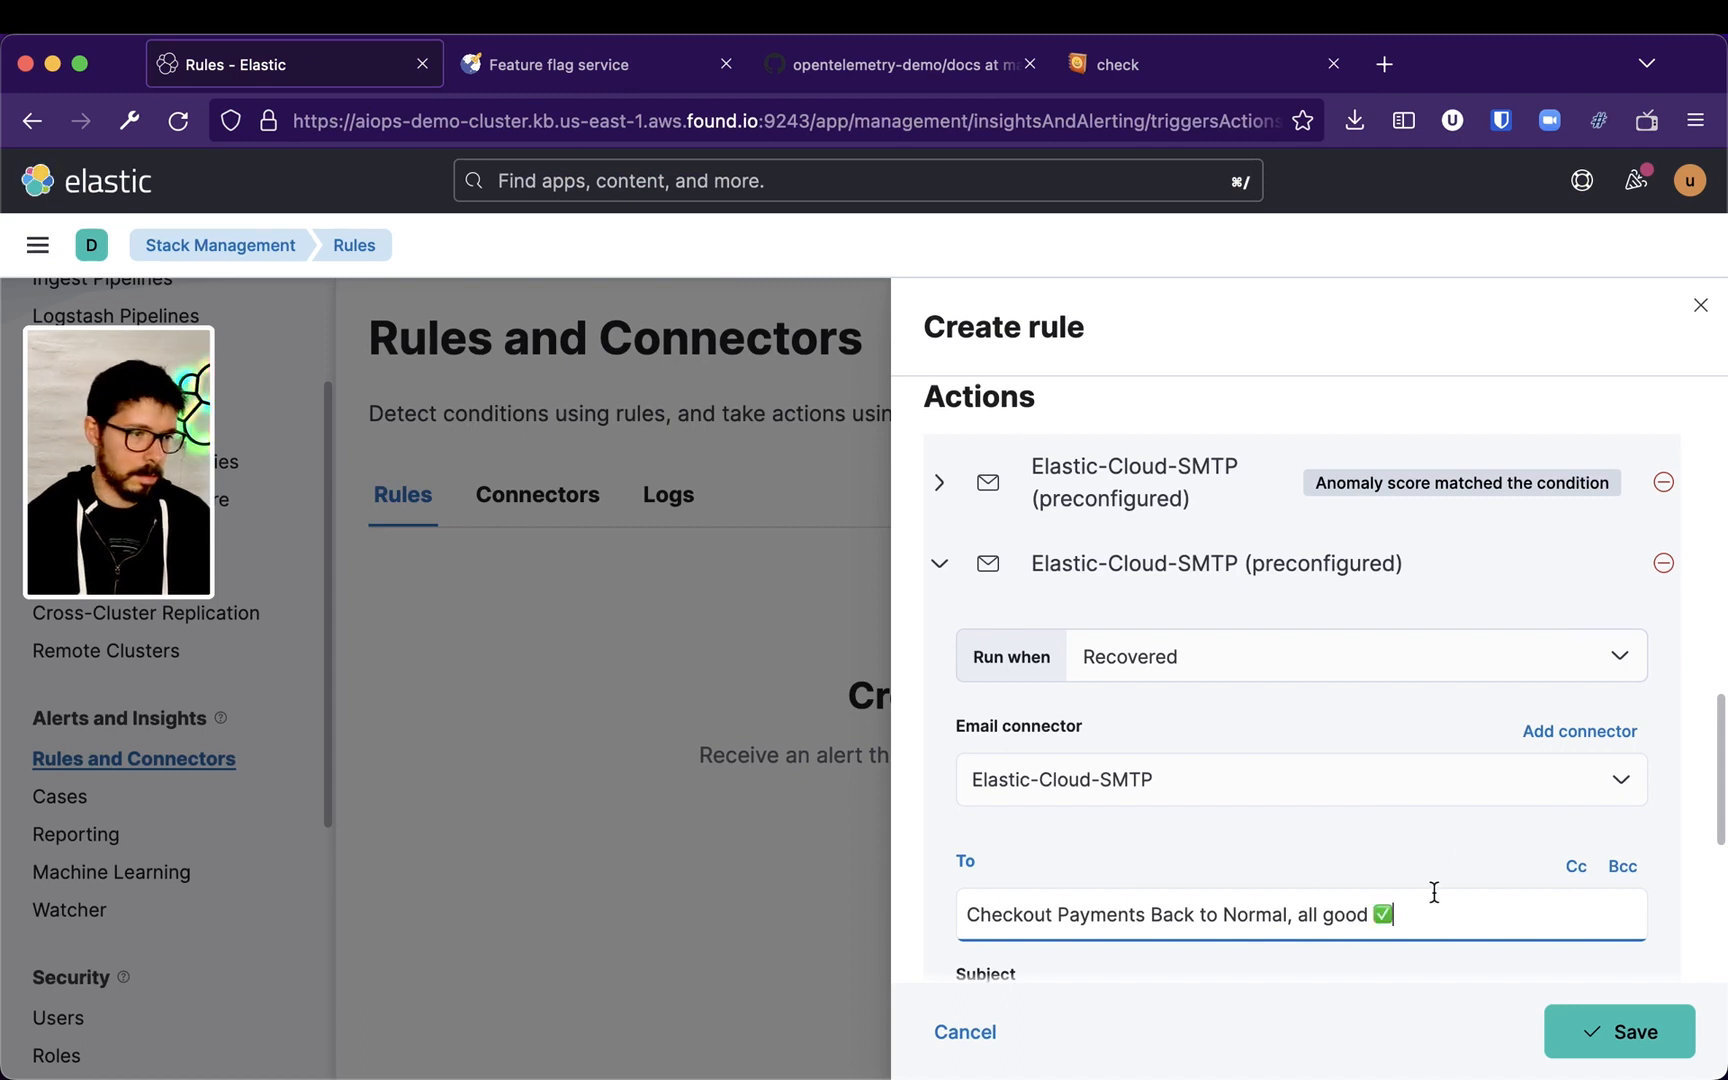
{"action": "scroll", "coordinate": [1431, 893], "scroll_direction": "down", "scroll_amount": 5}
{"action": "left_click", "coordinate": [1450, 786]}
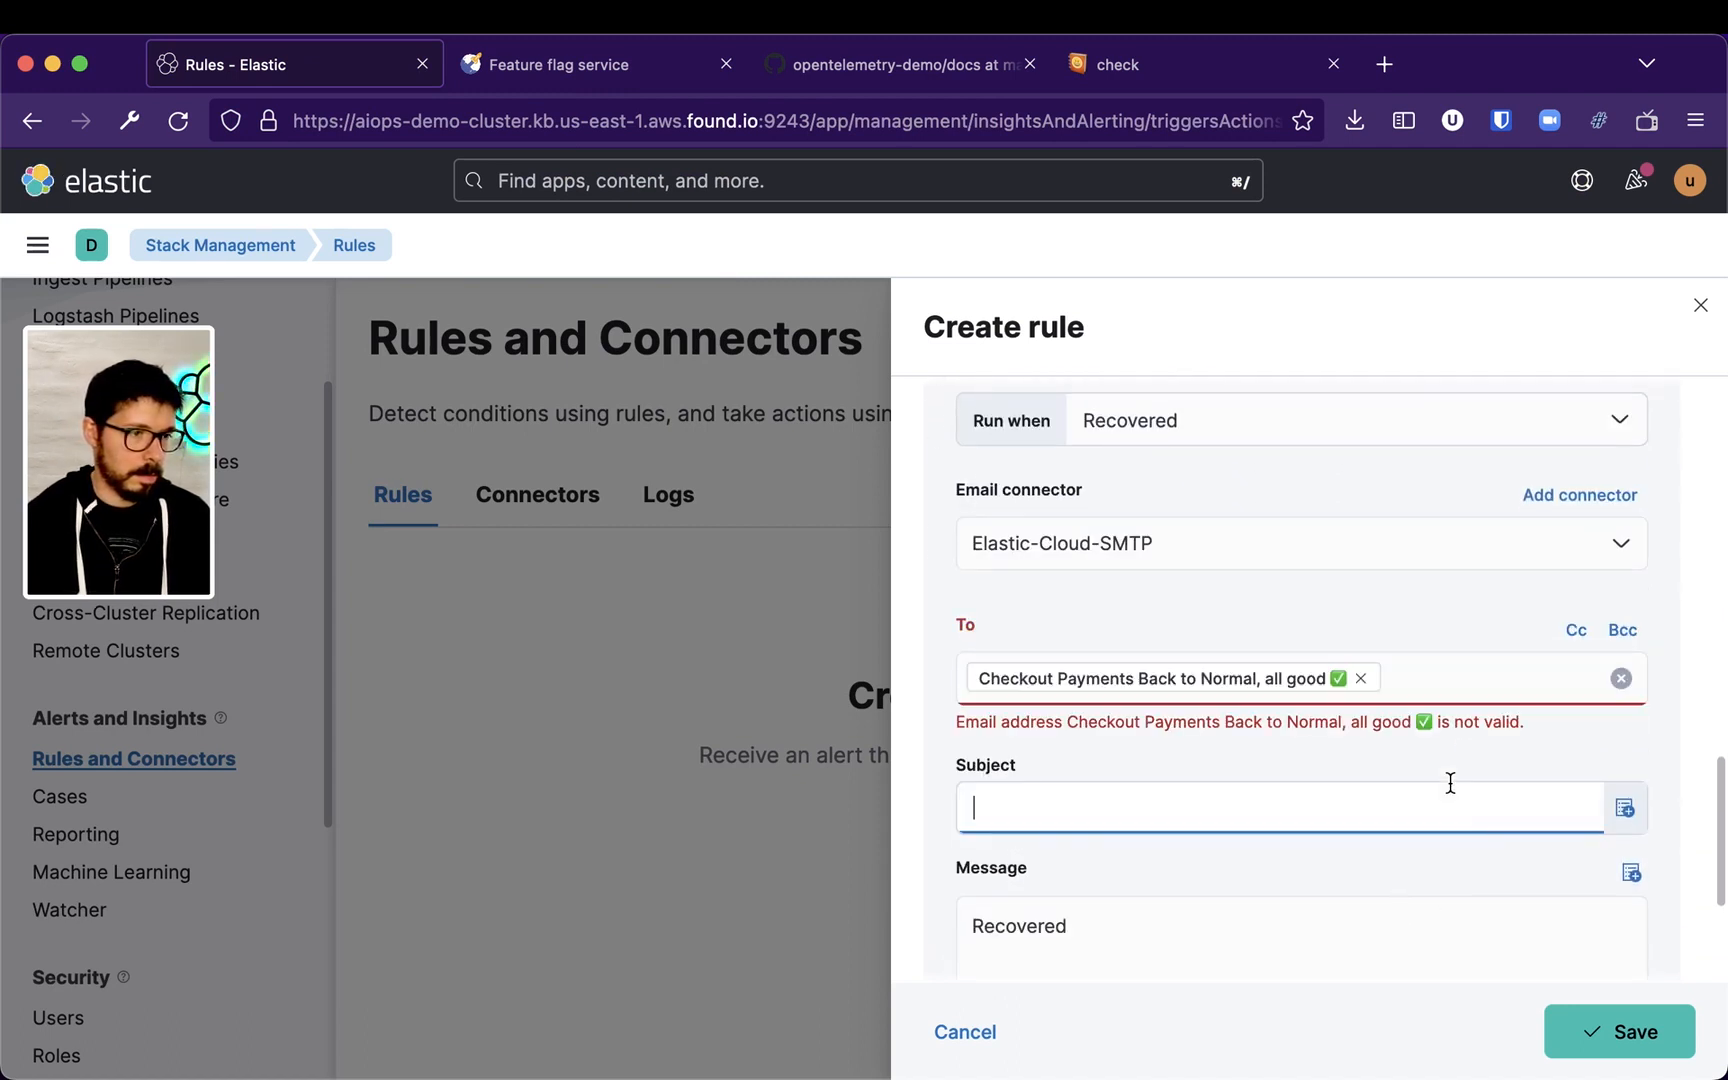
{"action": "left_click", "coordinate": [1392, 678]}
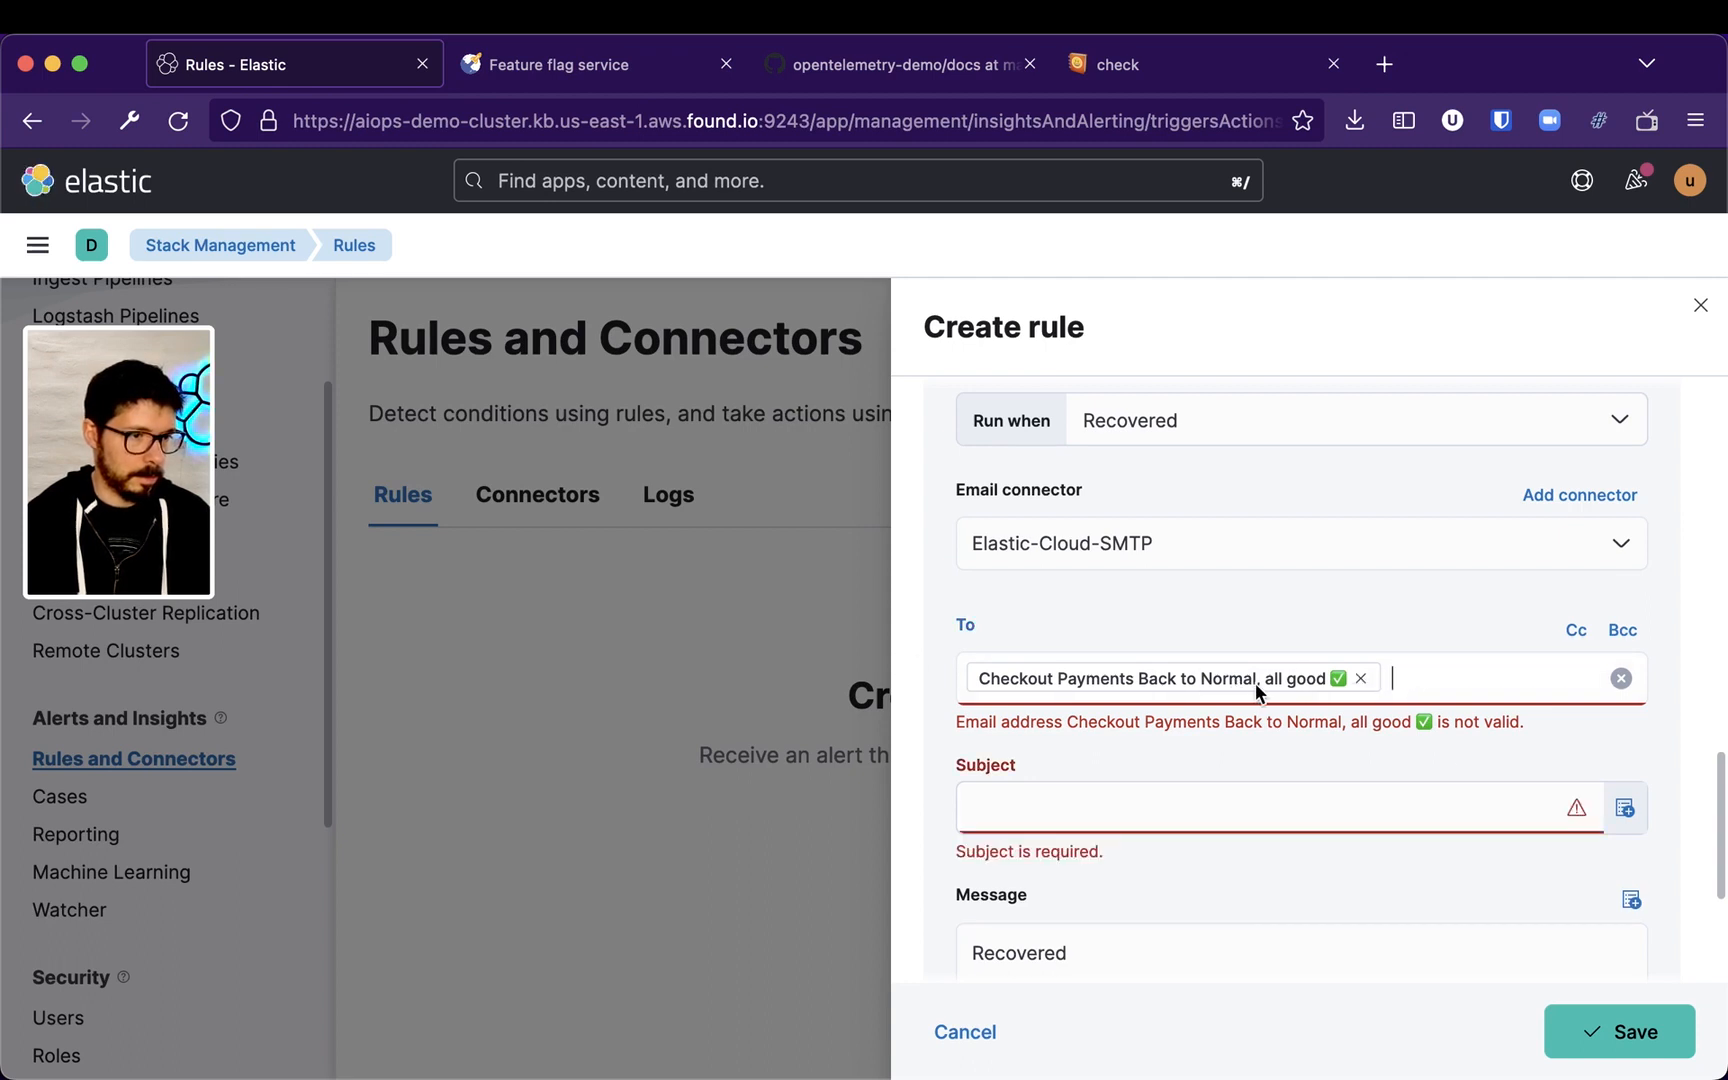
{"action": "left_click", "coordinate": [1361, 683]}
Set the second action's subject to ✅ Checkout Payments Normal
{"action": "left_click", "coordinate": [1095, 808]}
{"action": "type", "text": "✅"}
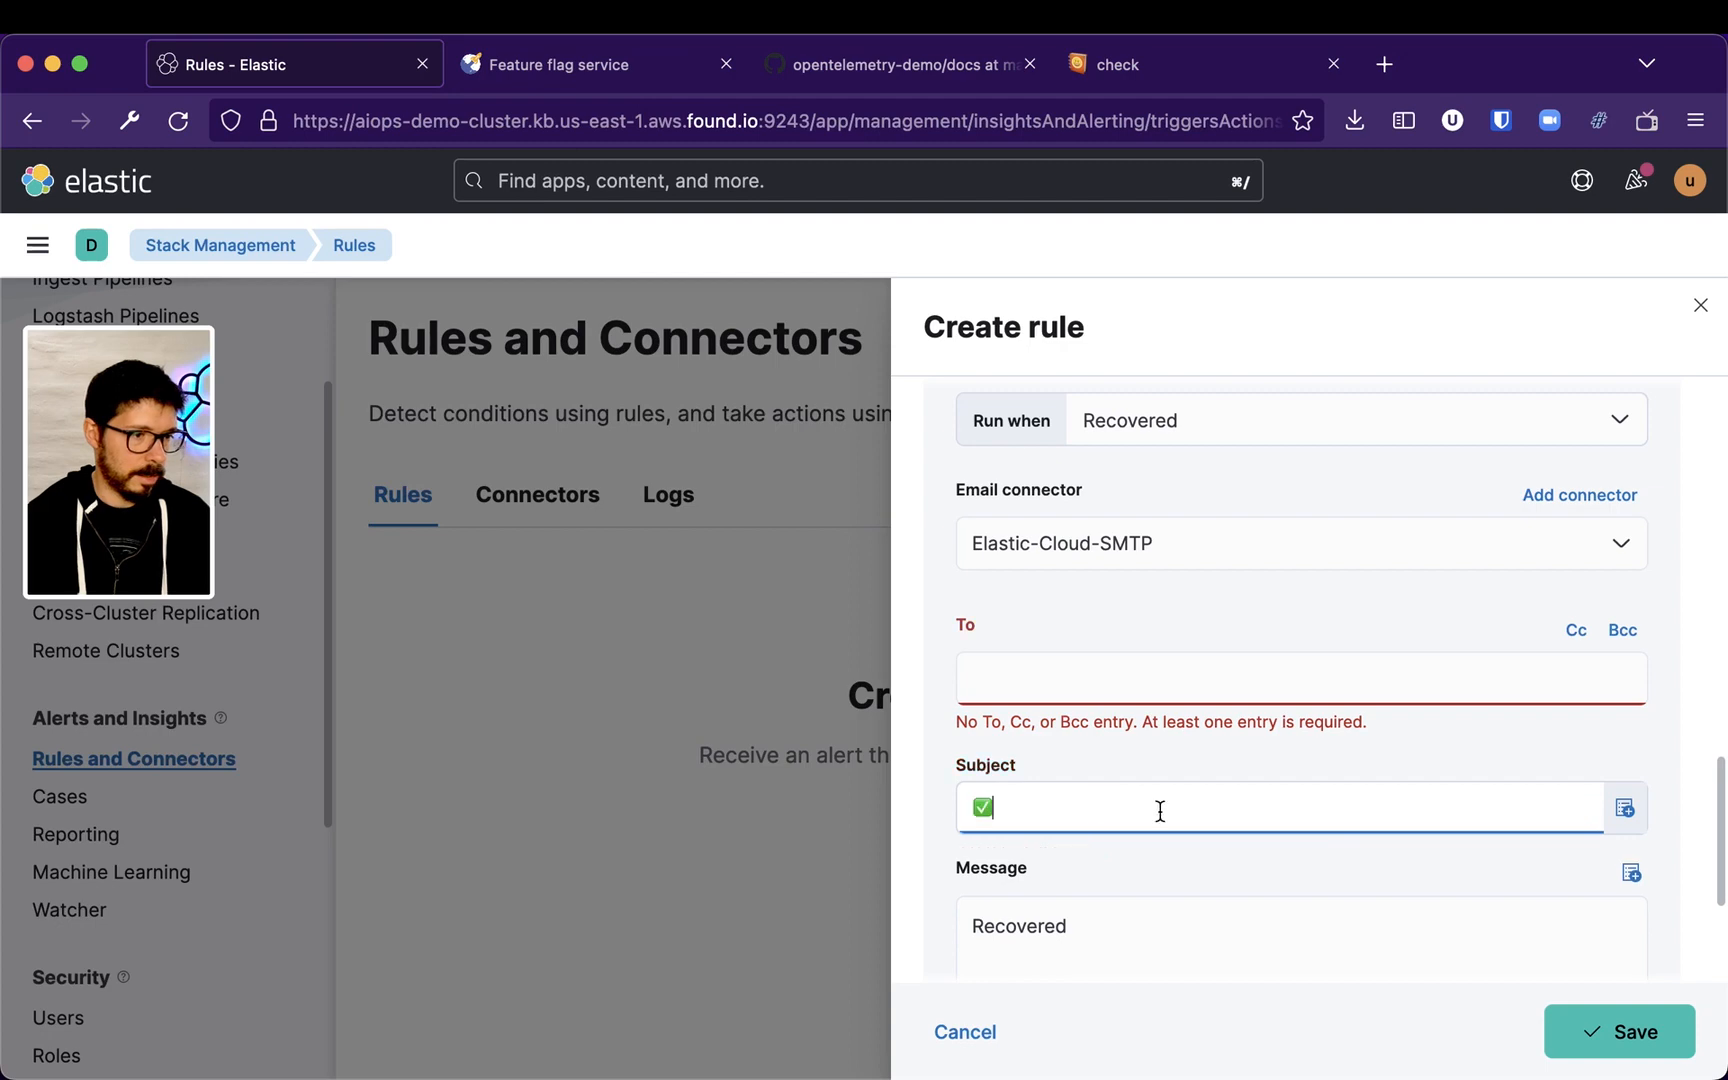
{"action": "type", "text": "Checkout"}
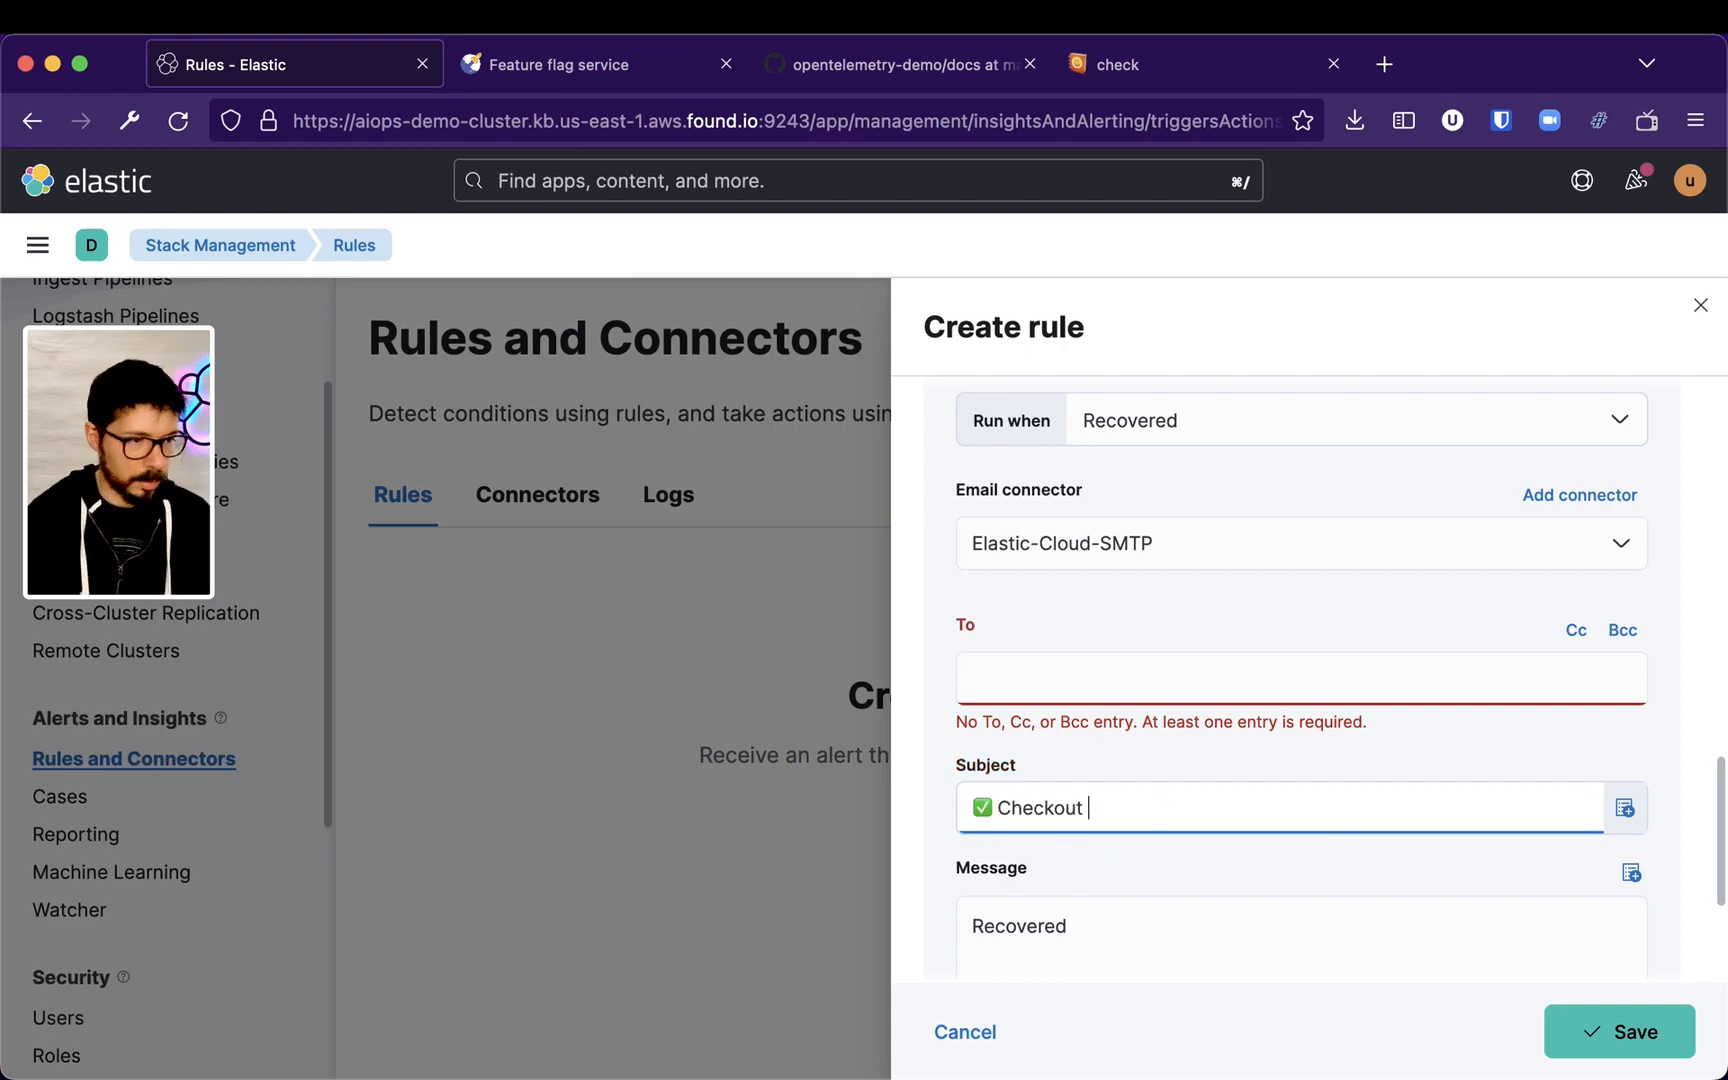
{"action": "type", "text": " Paymen"}
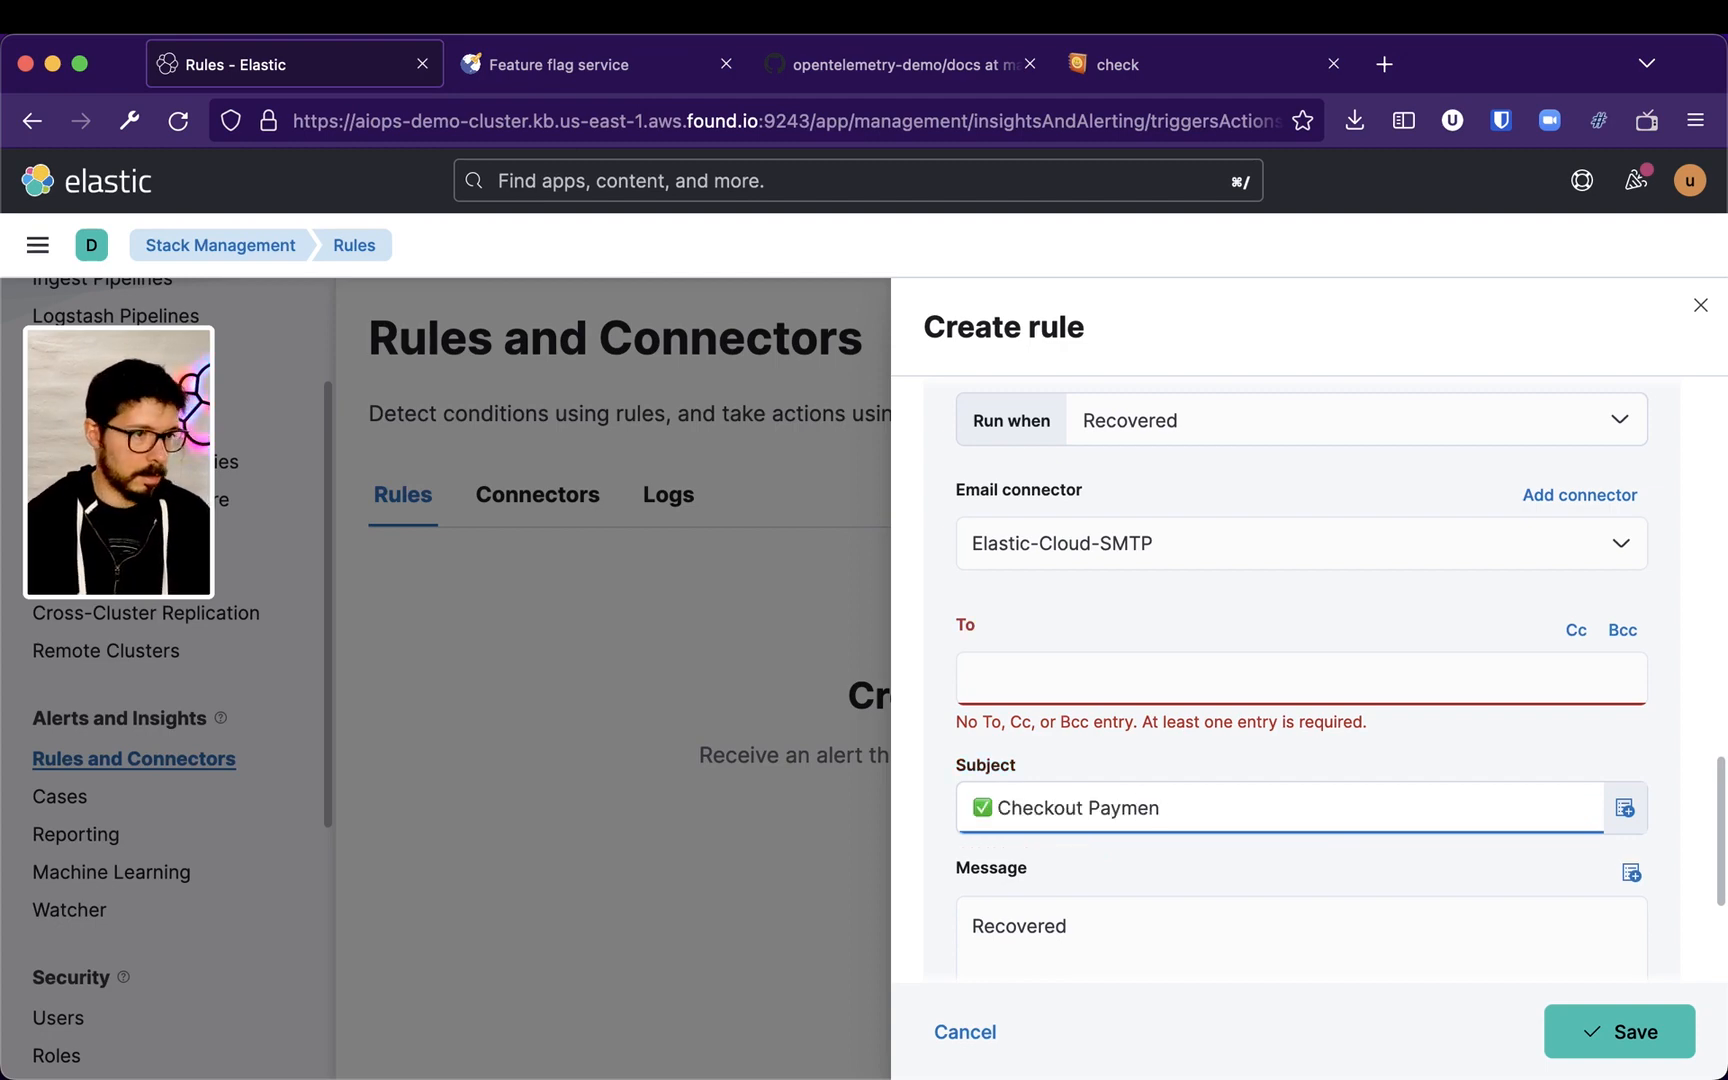
{"action": "scroll", "coordinate": [1193, 761], "scroll_direction": "up", "scroll_amount": 10}
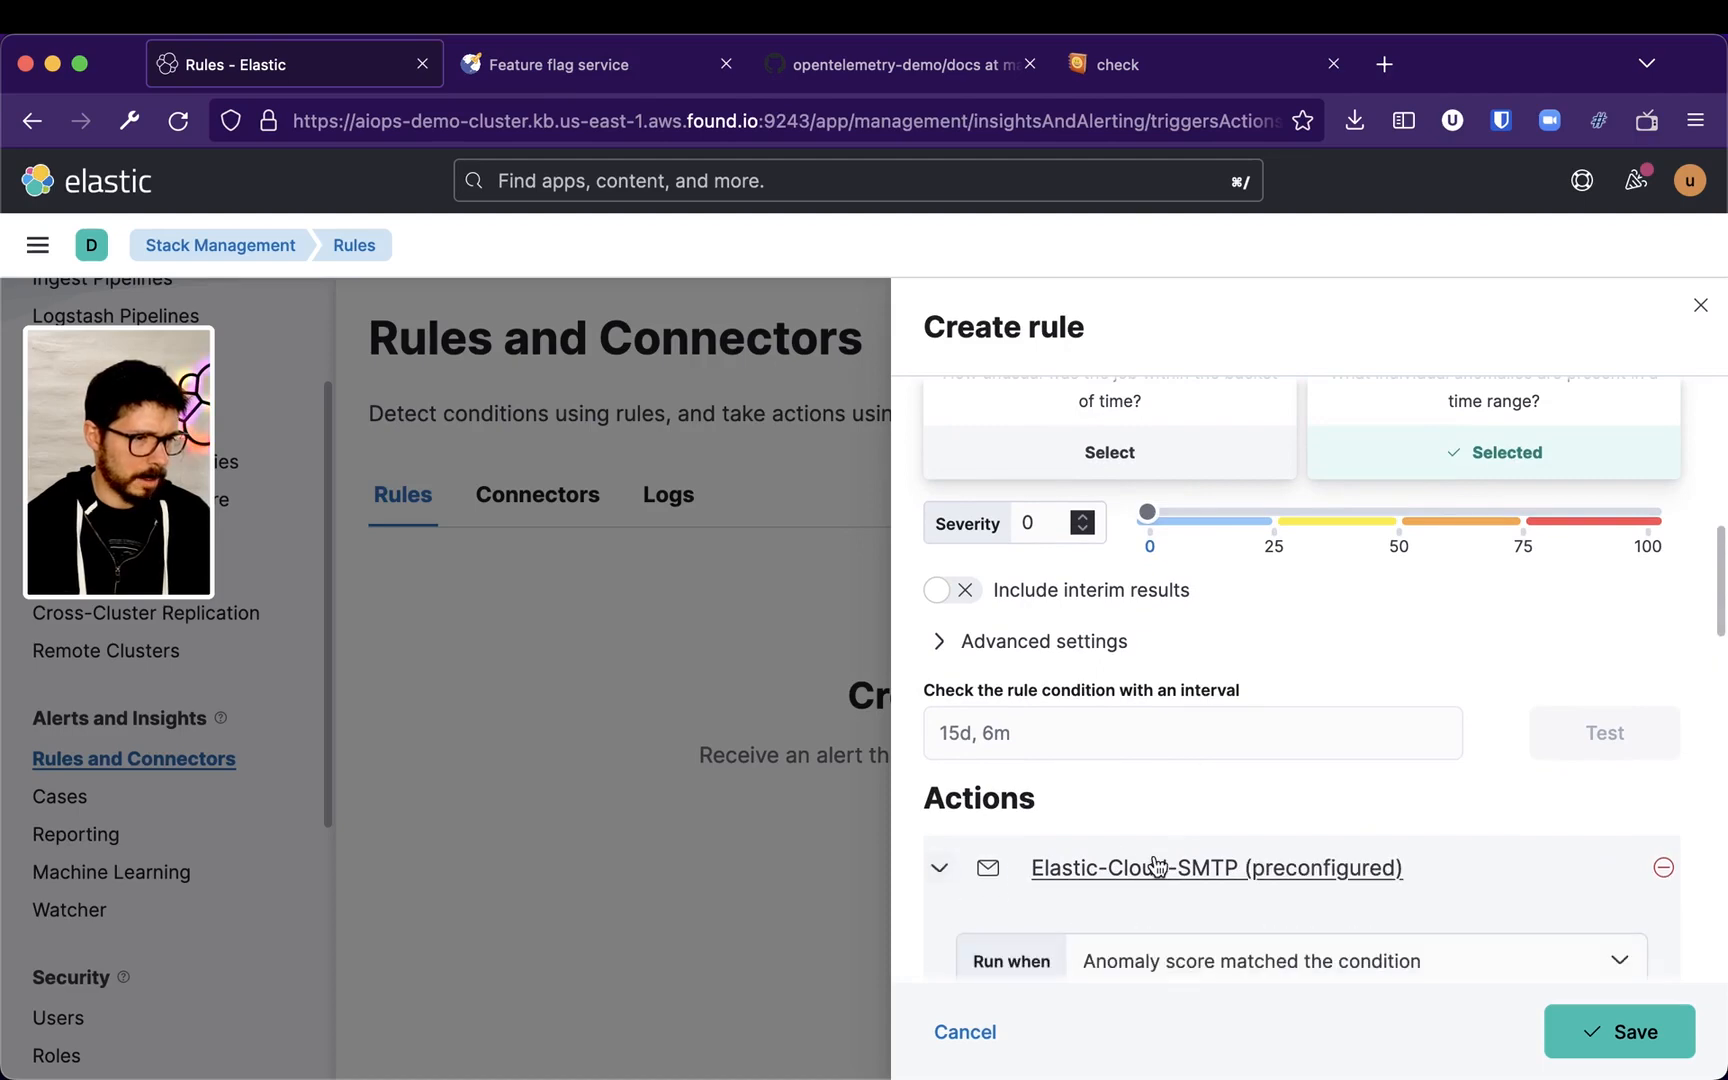
{"action": "scroll", "coordinate": [1157, 866], "scroll_direction": "down", "scroll_amount": 5}
{"action": "left_click", "coordinate": [1230, 768]}
{"action": "scroll", "coordinate": [1175, 800], "scroll_direction": "down", "scroll_amount": 5}
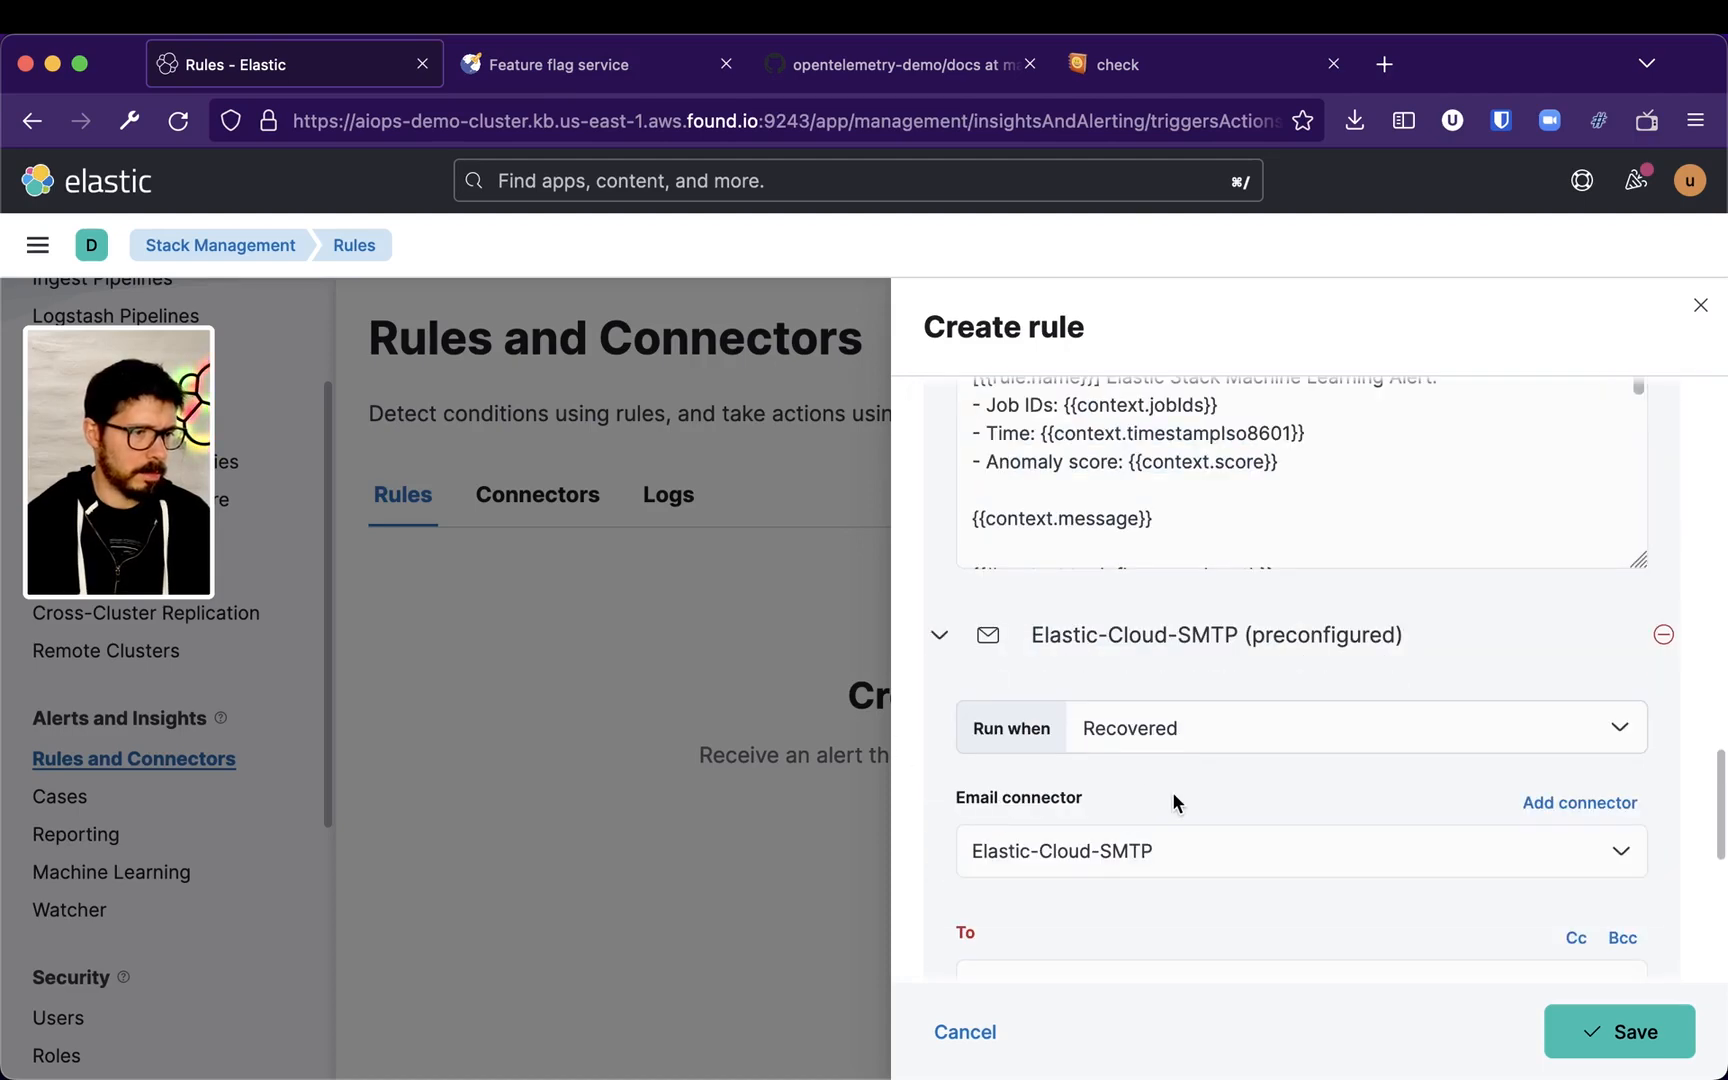
{"action": "scroll", "coordinate": [1055, 850], "scroll_direction": "down", "scroll_amount": 4}
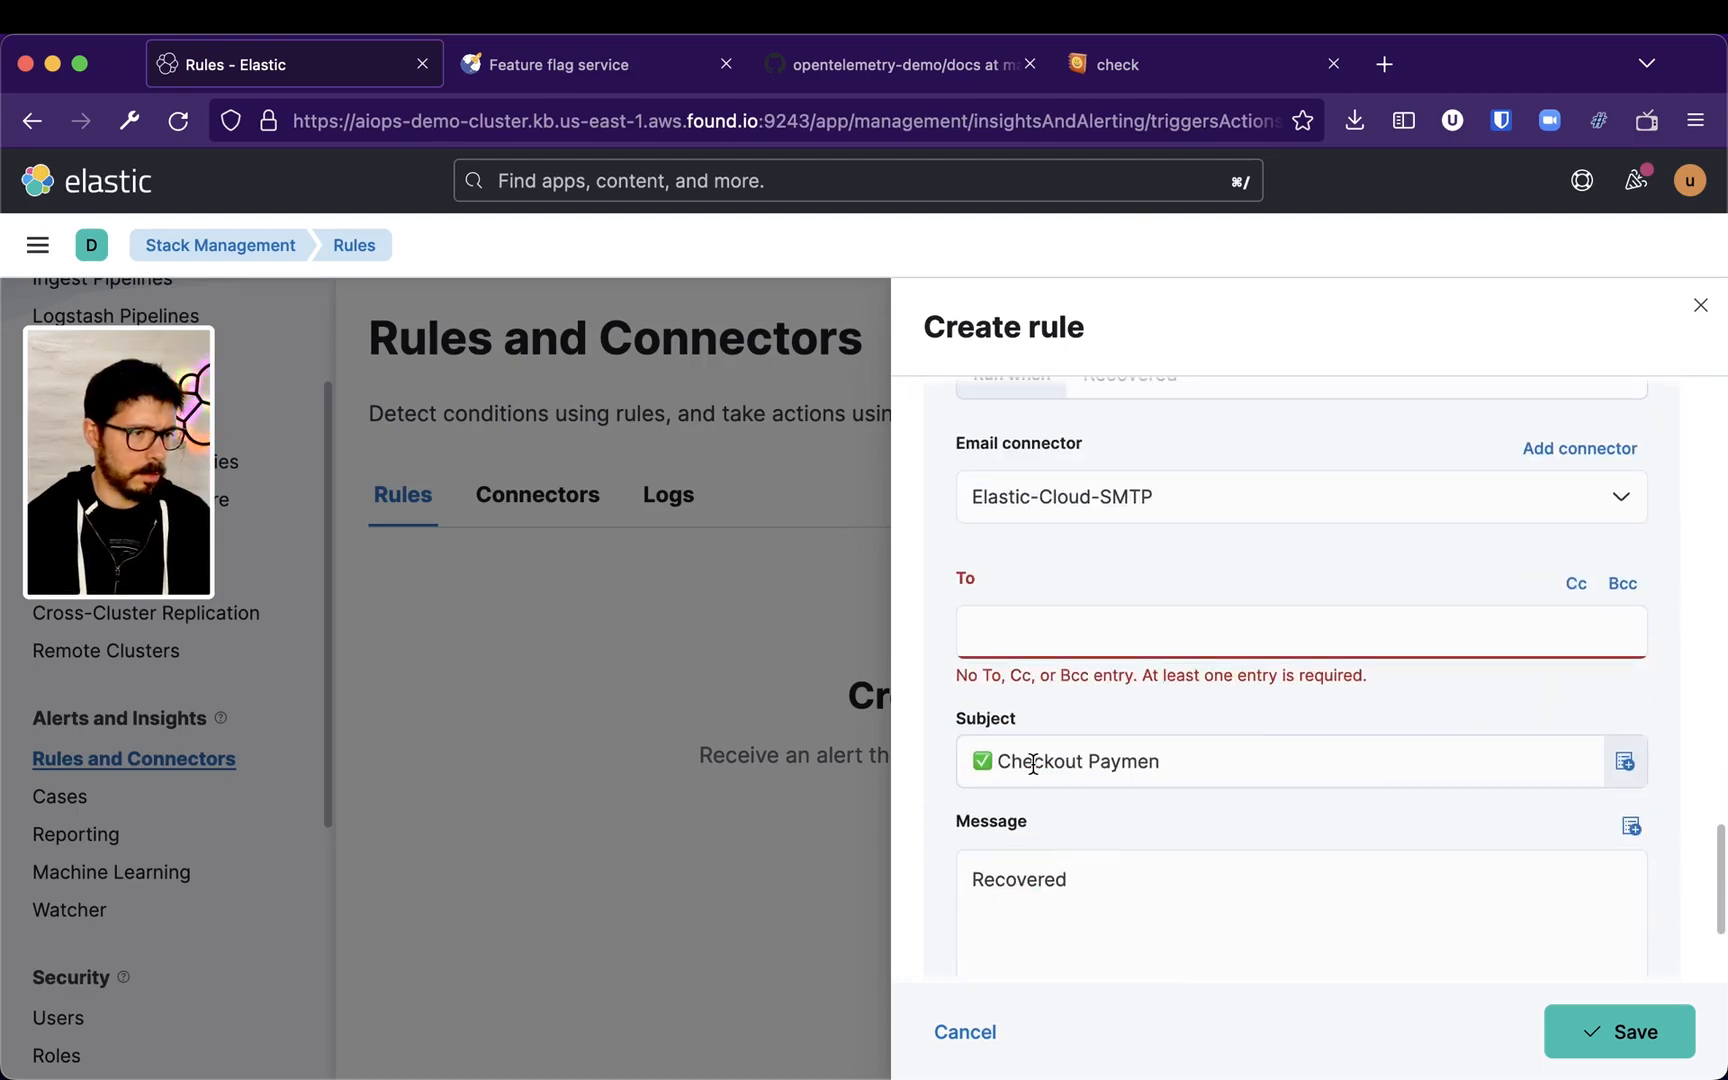
{"action": "left_click", "coordinate": [1010, 762]}
{"action": "left_click", "coordinate": [1188, 761]}
{"action": "type", "text": "ts Alert"}
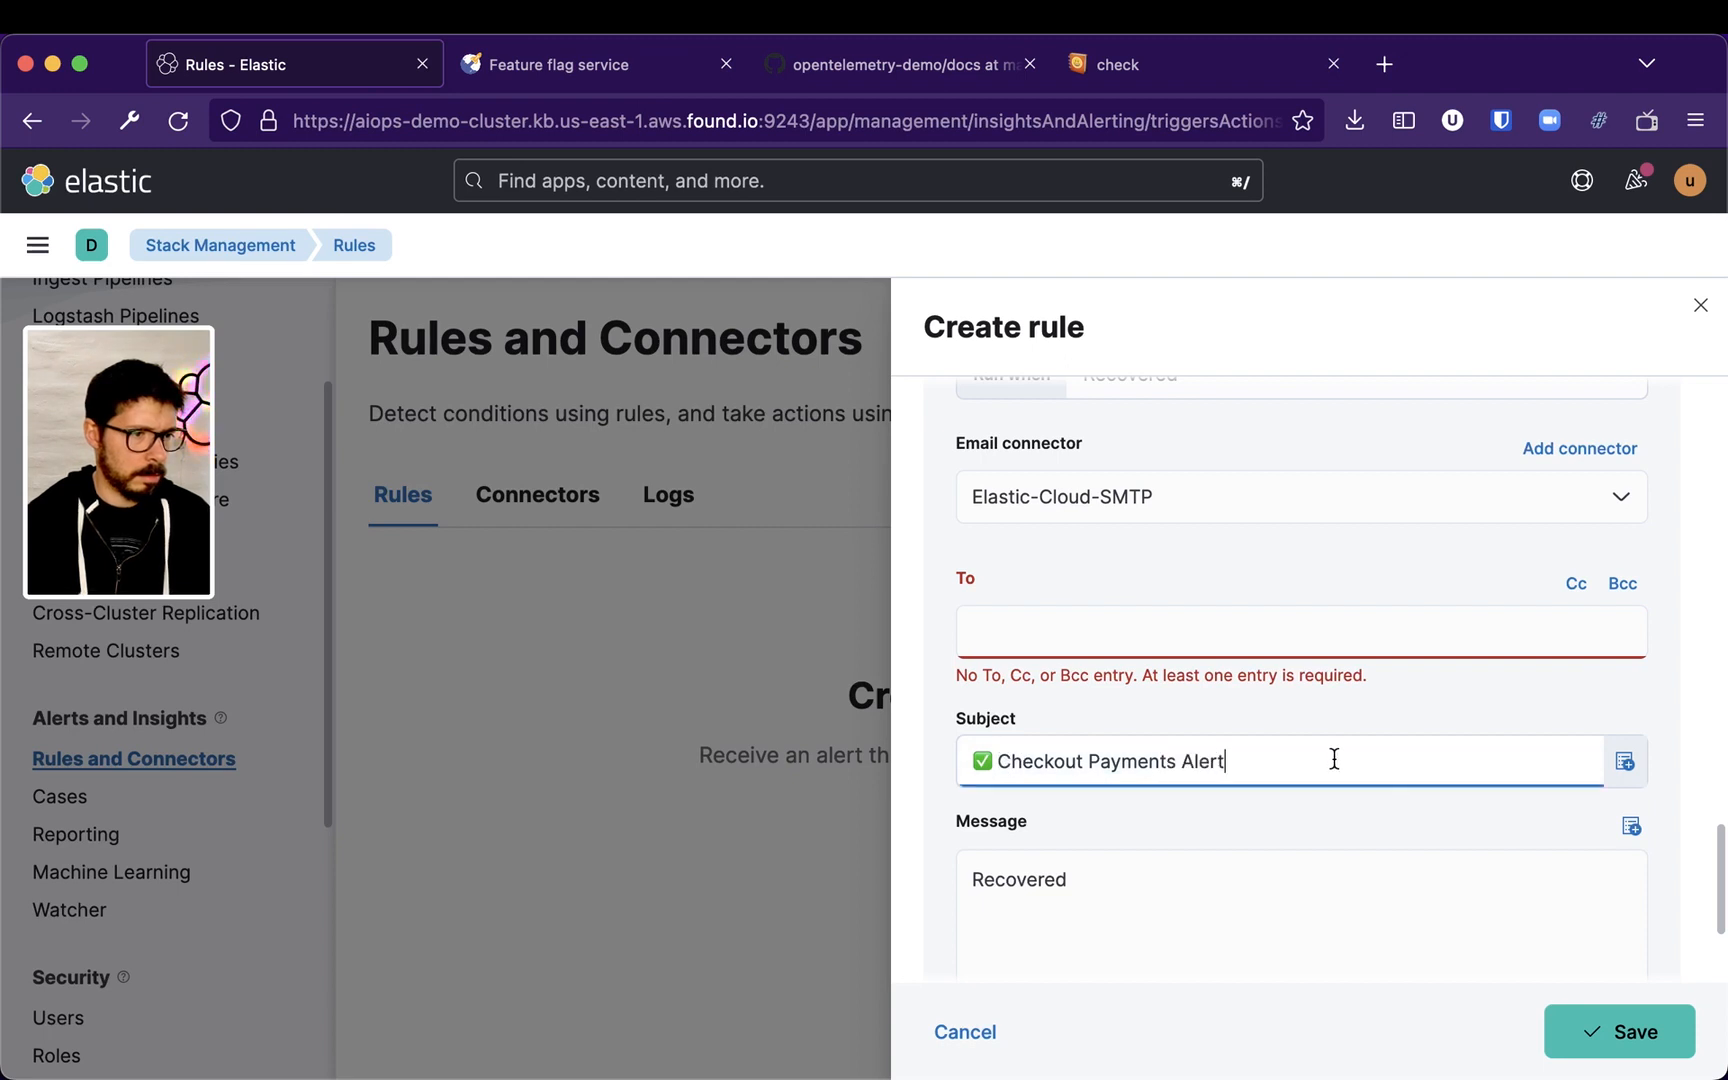
{"action": "key", "text": "BackSpace"}
{"action": "key", "text": "BackSpace"}
{"action": "key", "text": "BackSpace"}
{"action": "key", "text": "BackSpace"}
{"action": "key", "text": "BackSpace"}
{"action": "key", "text": "BackSpace"}
{"action": "type", "text": "Normal"}
Add the recipient's e-mail address to the second action's To field
{"action": "left_click", "coordinate": [1244, 621]}
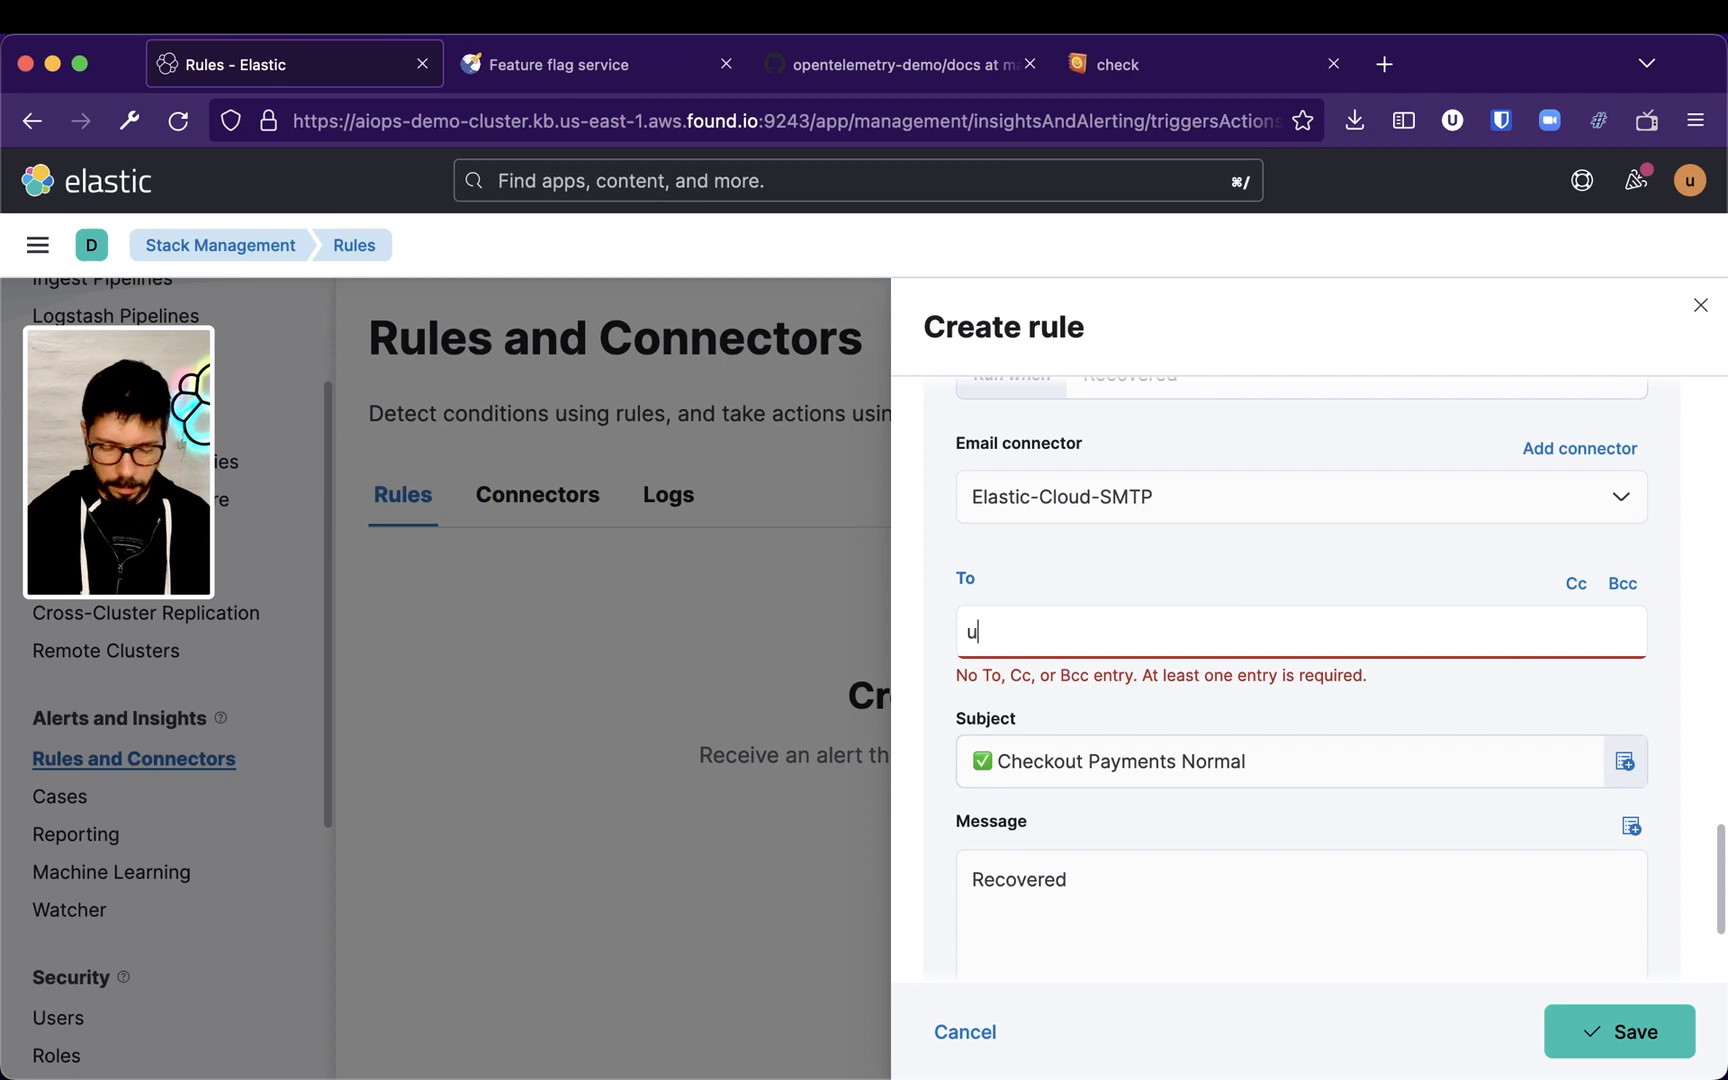
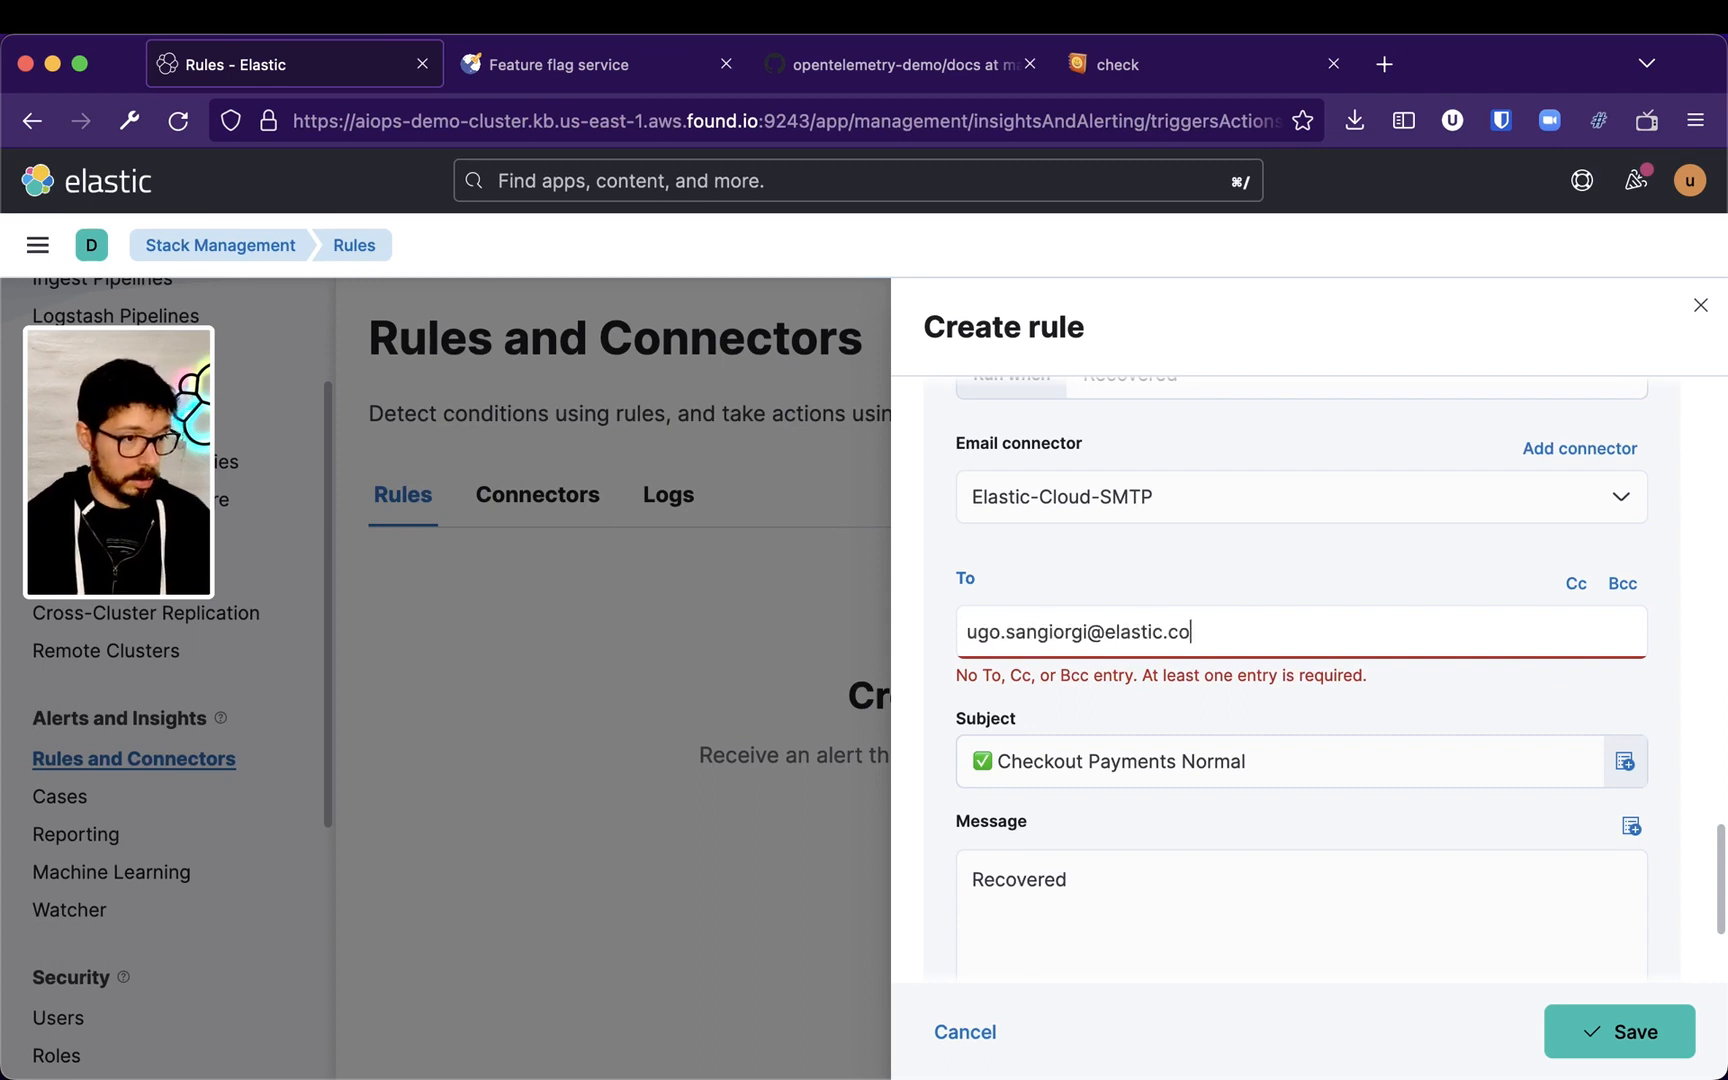
{"action": "key", "text": "Return"}
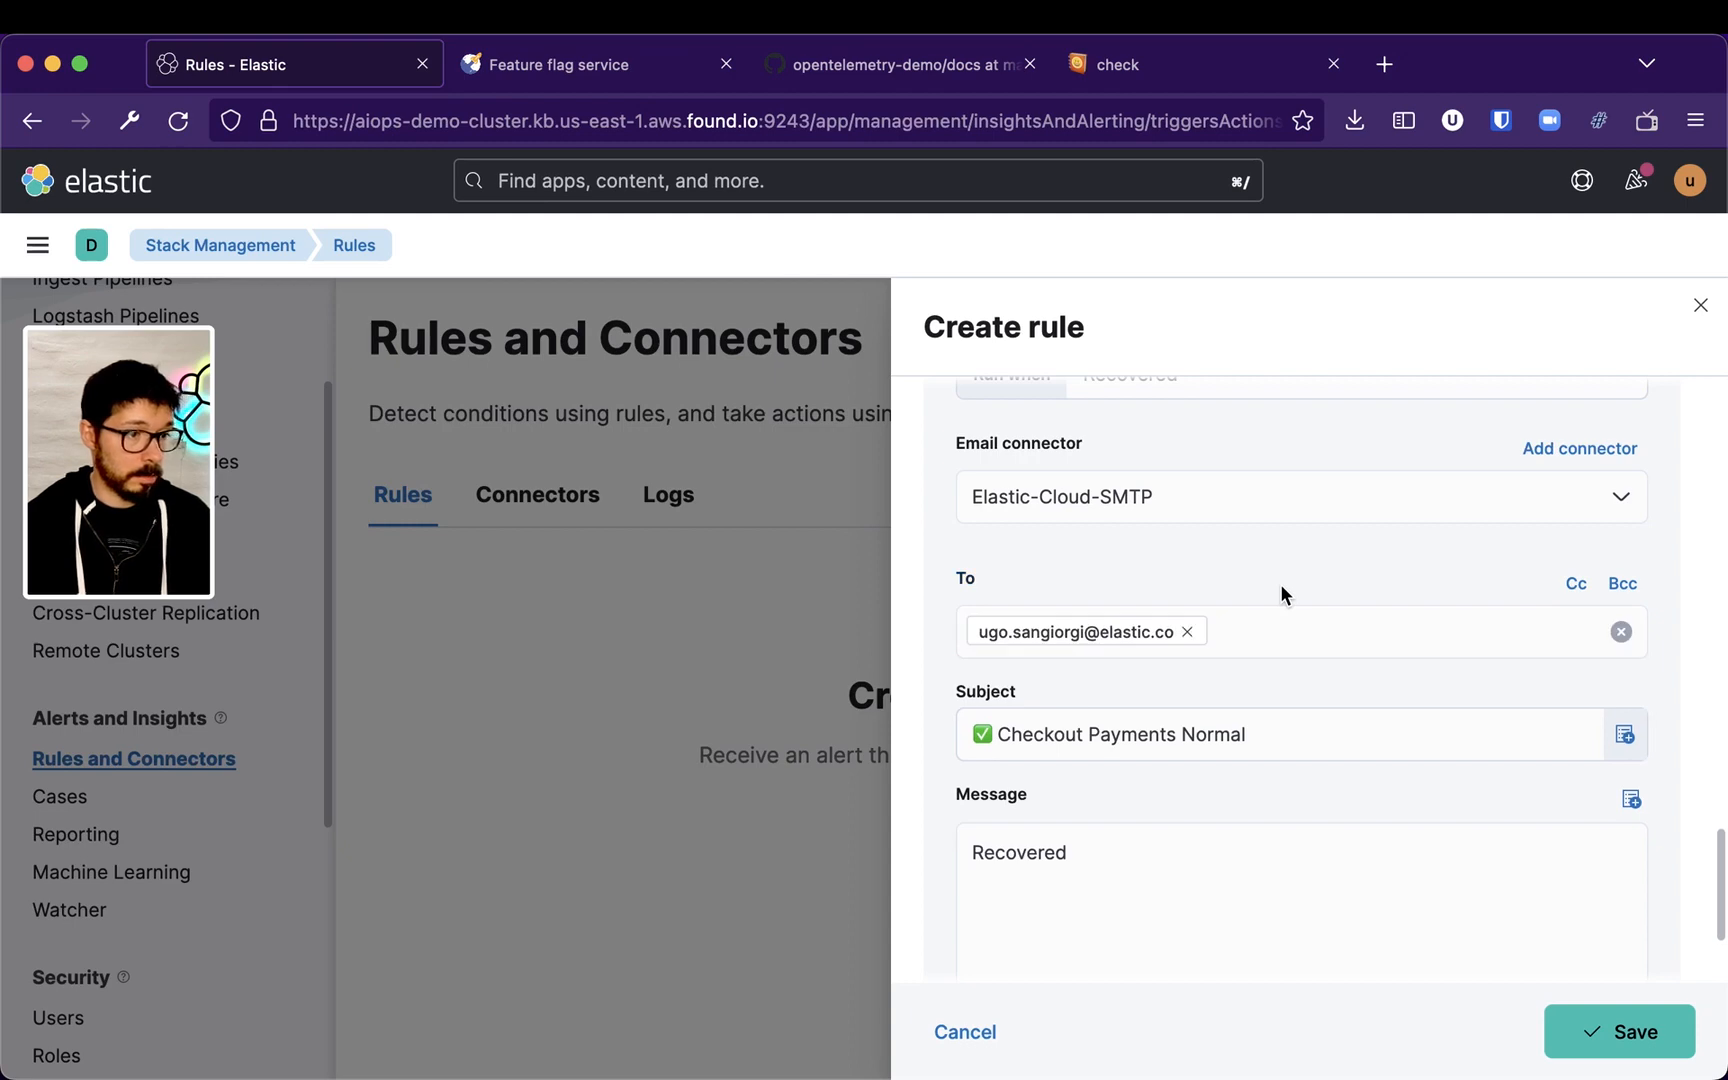
Name the rule Checkout Payments Anomaly Alert and save it
{"action": "scroll", "coordinate": [1359, 757], "scroll_direction": "down", "scroll_amount": 4}
{"action": "left_click", "coordinate": [1153, 729]}
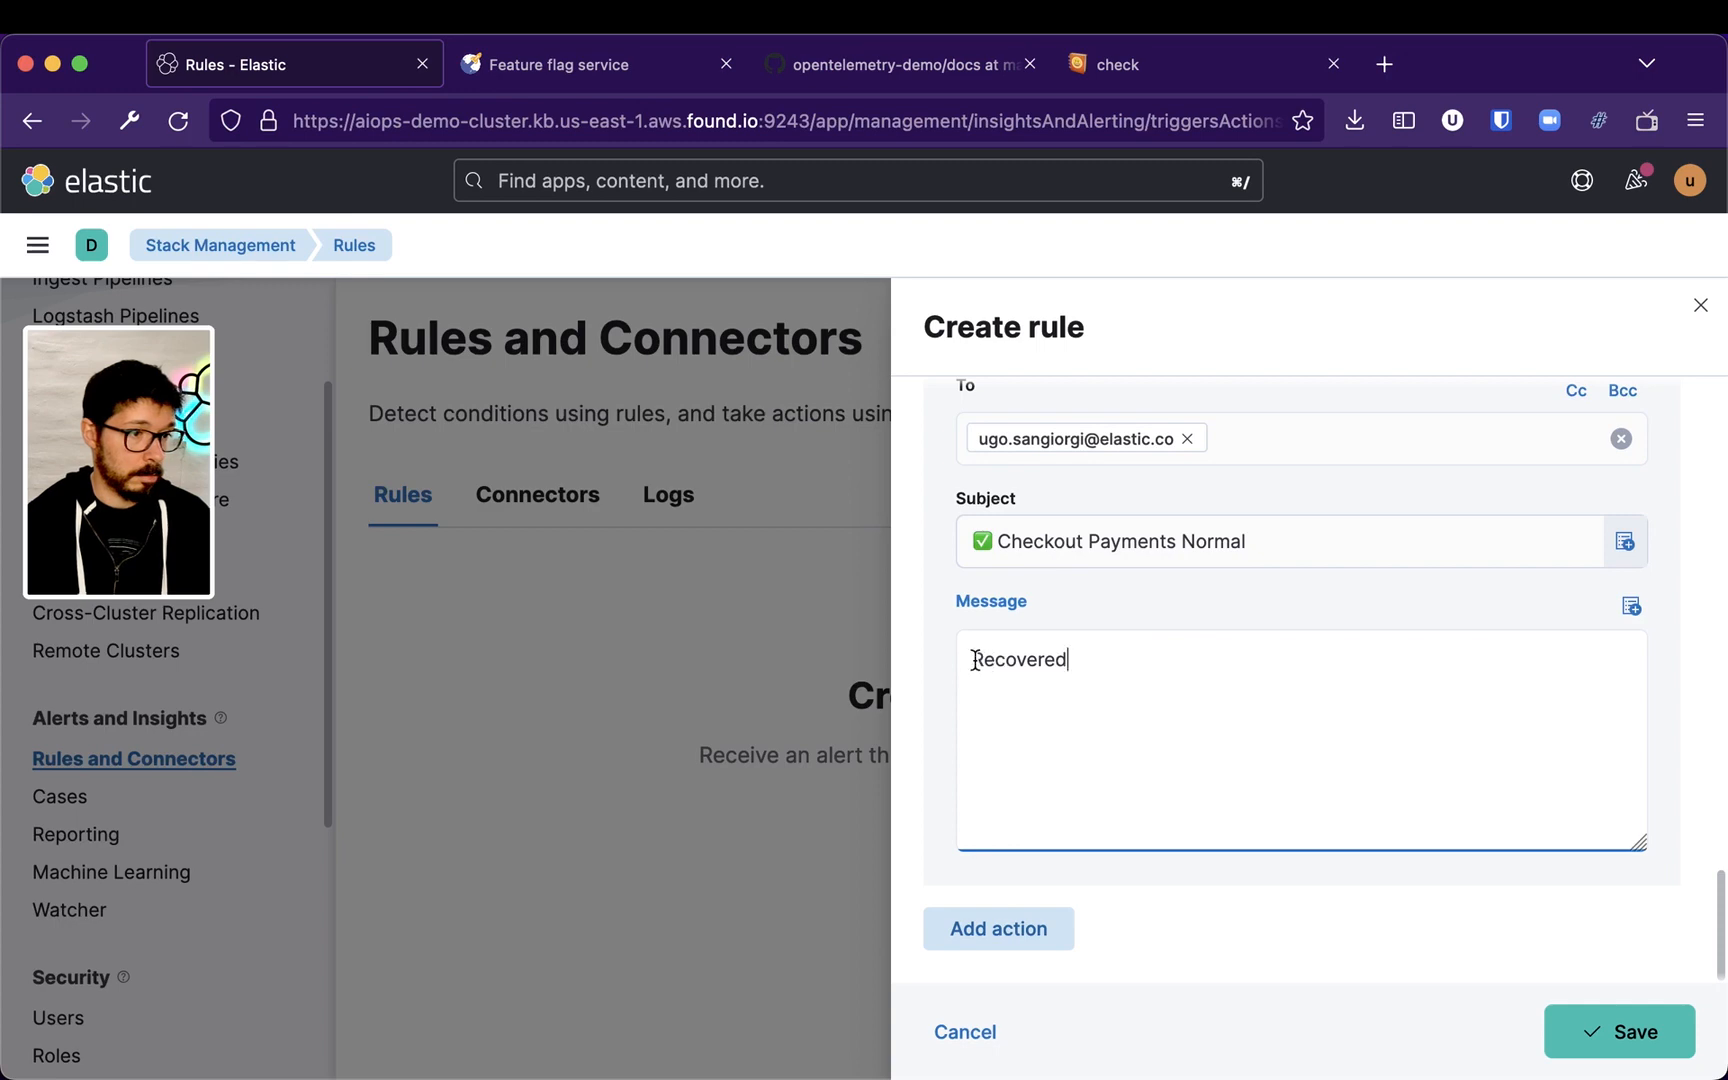
{"action": "left_click", "coordinate": [1624, 1038]}
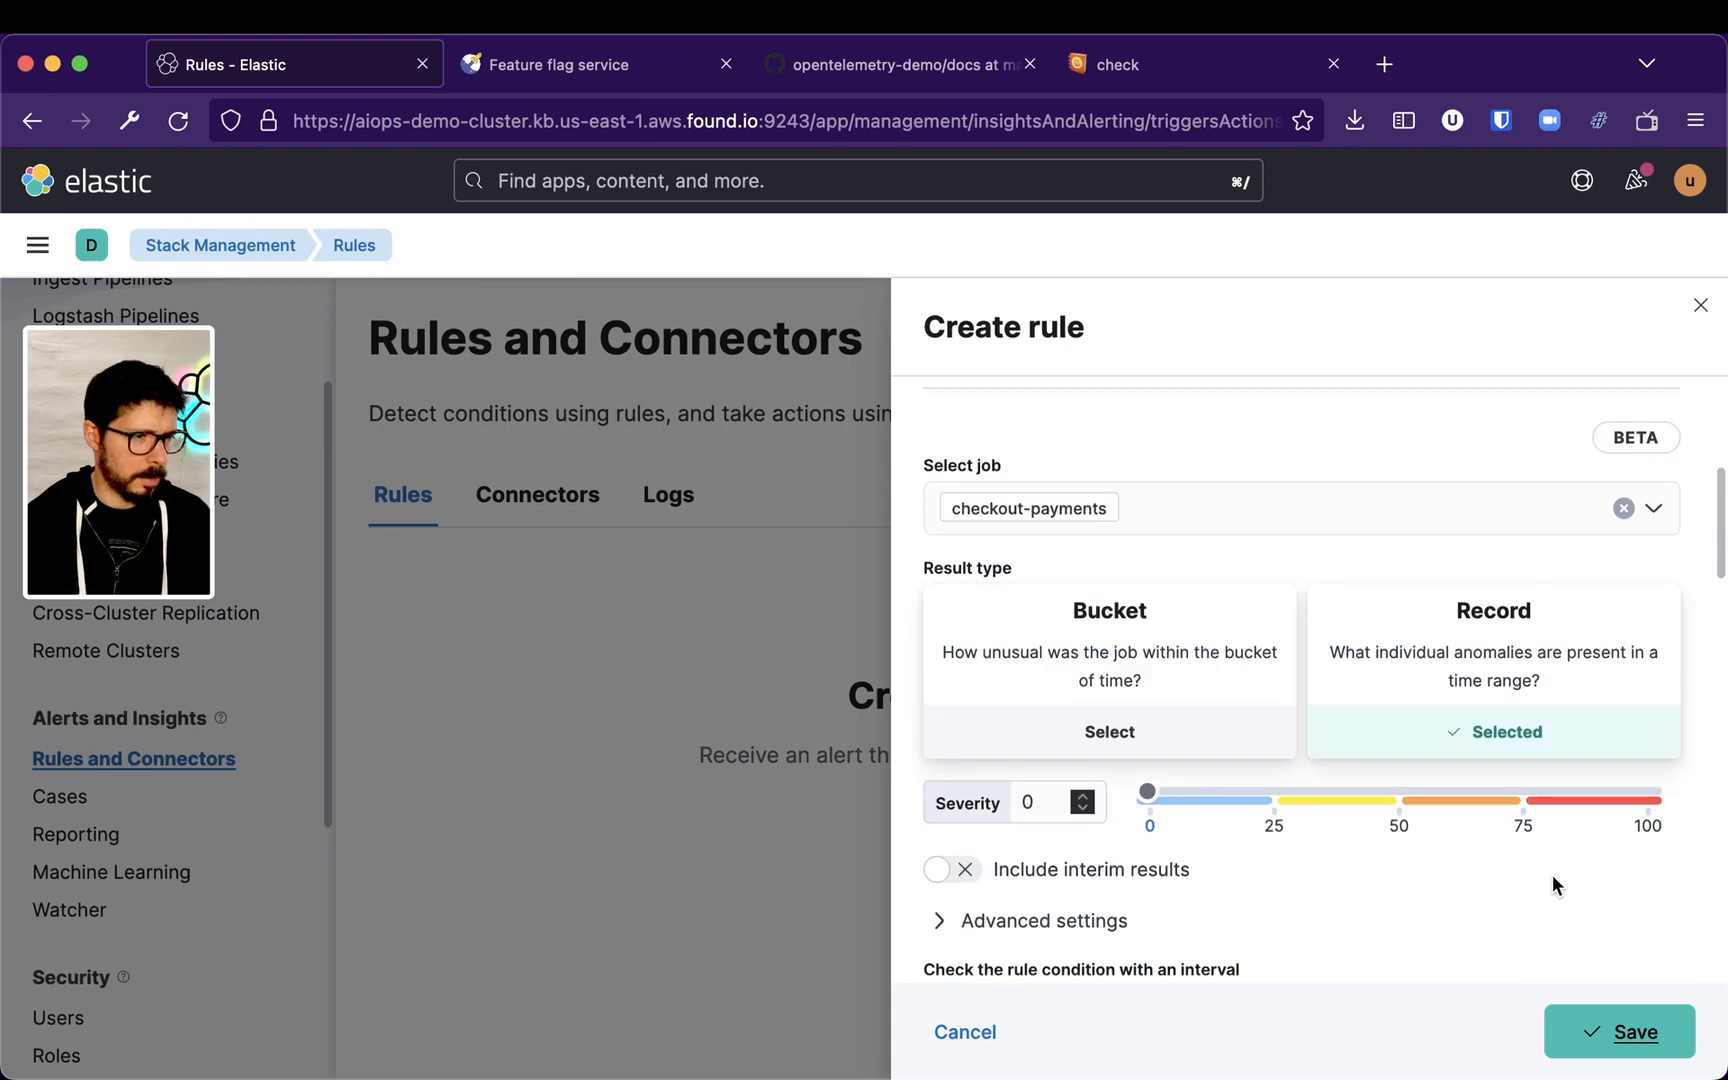
{"action": "left_click", "coordinate": [1073, 471]}
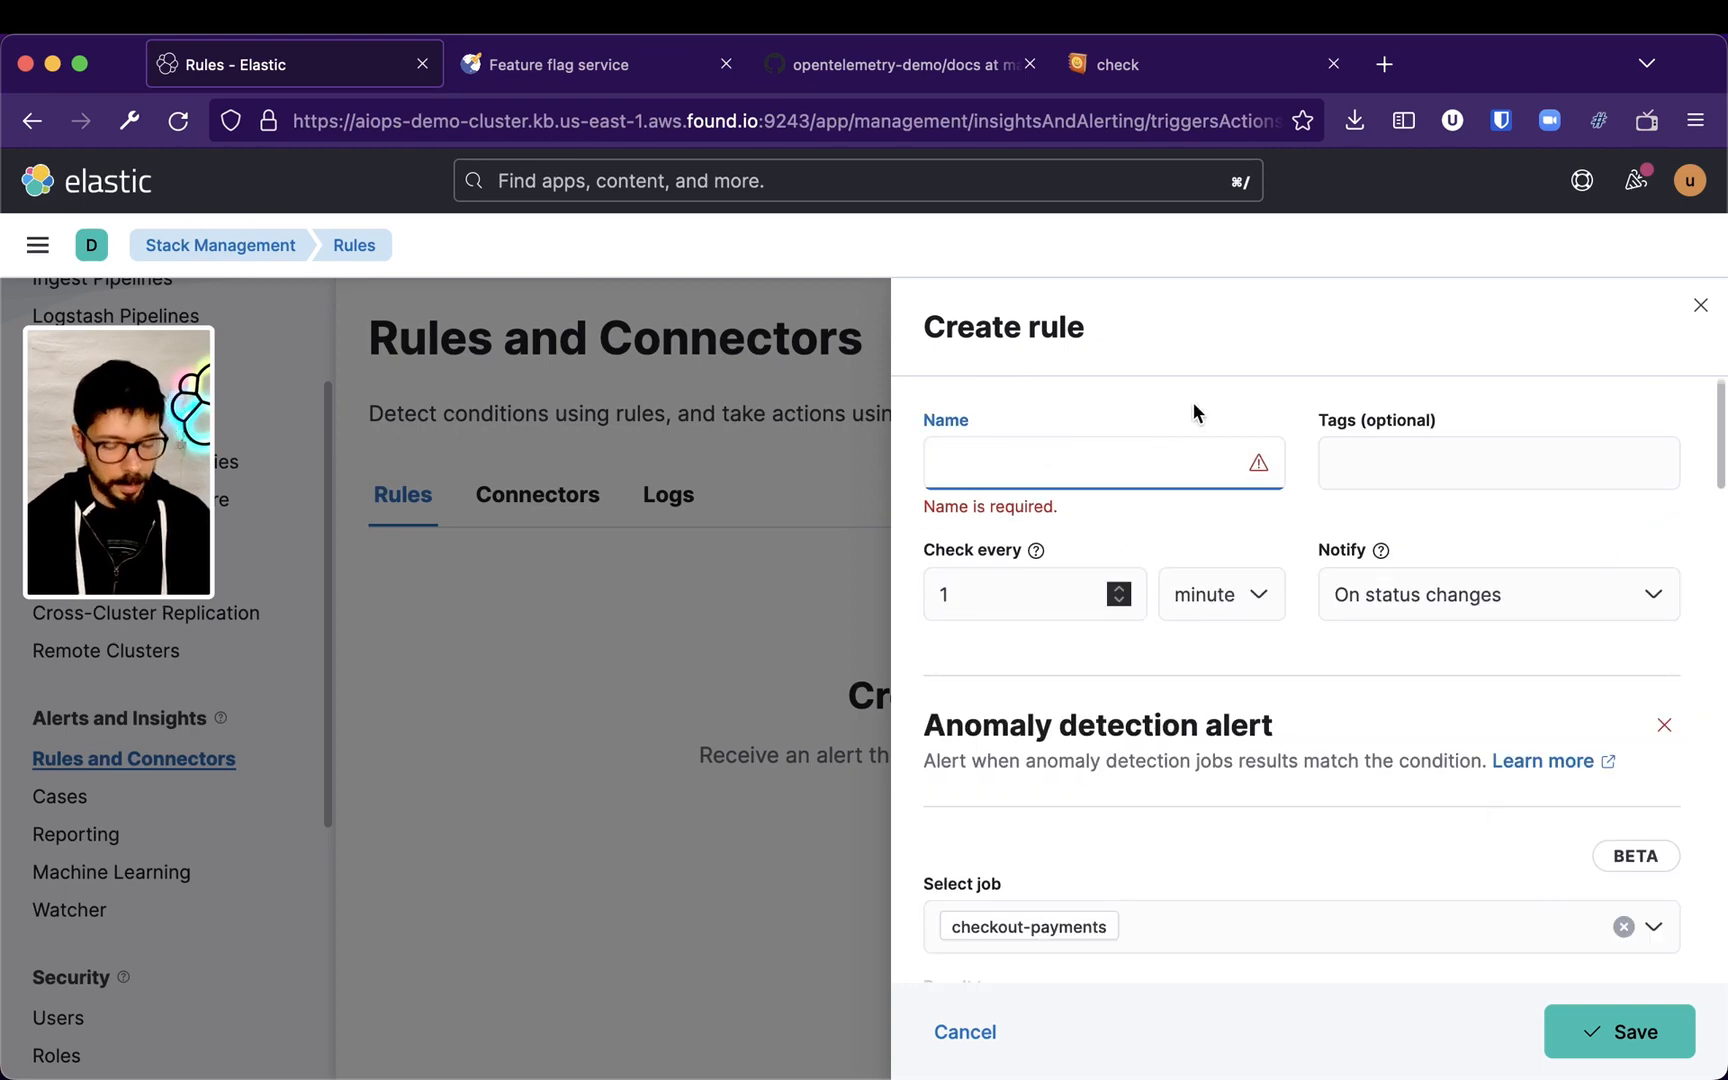
{"action": "type", "text": "Checkout Pay"}
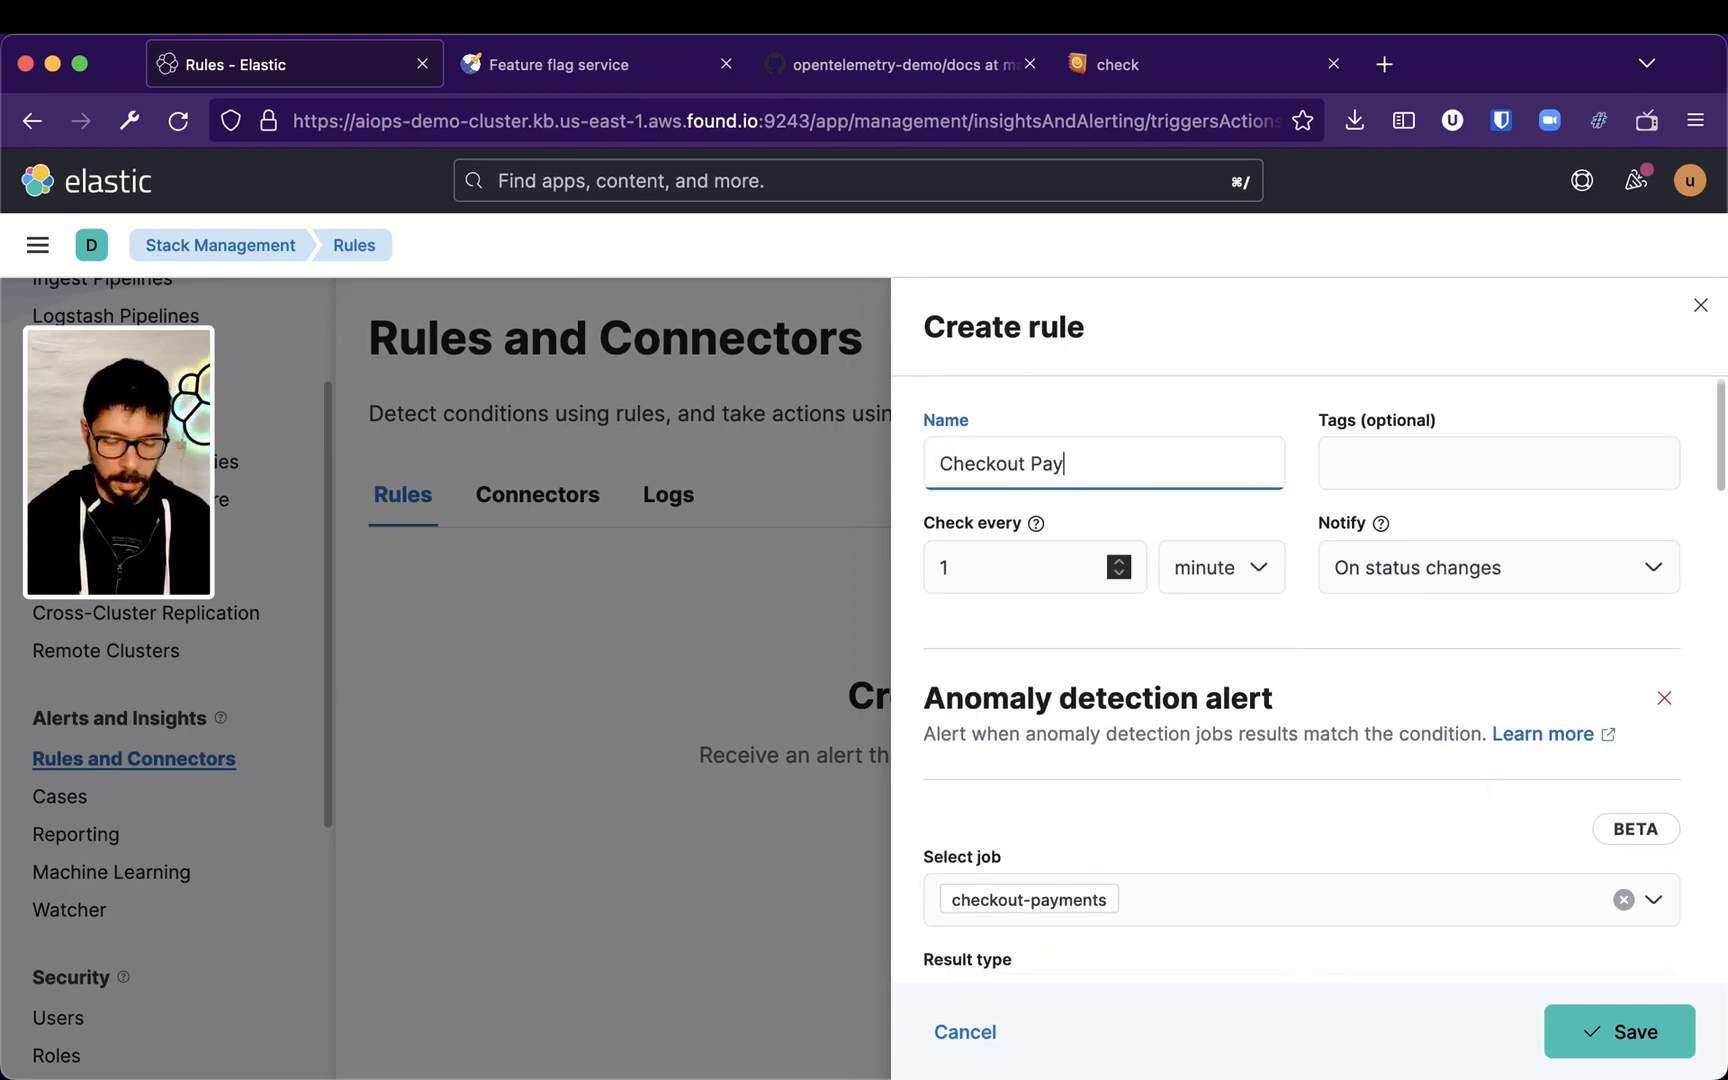
{"action": "type", "text": "ments Anomaly Alert"}
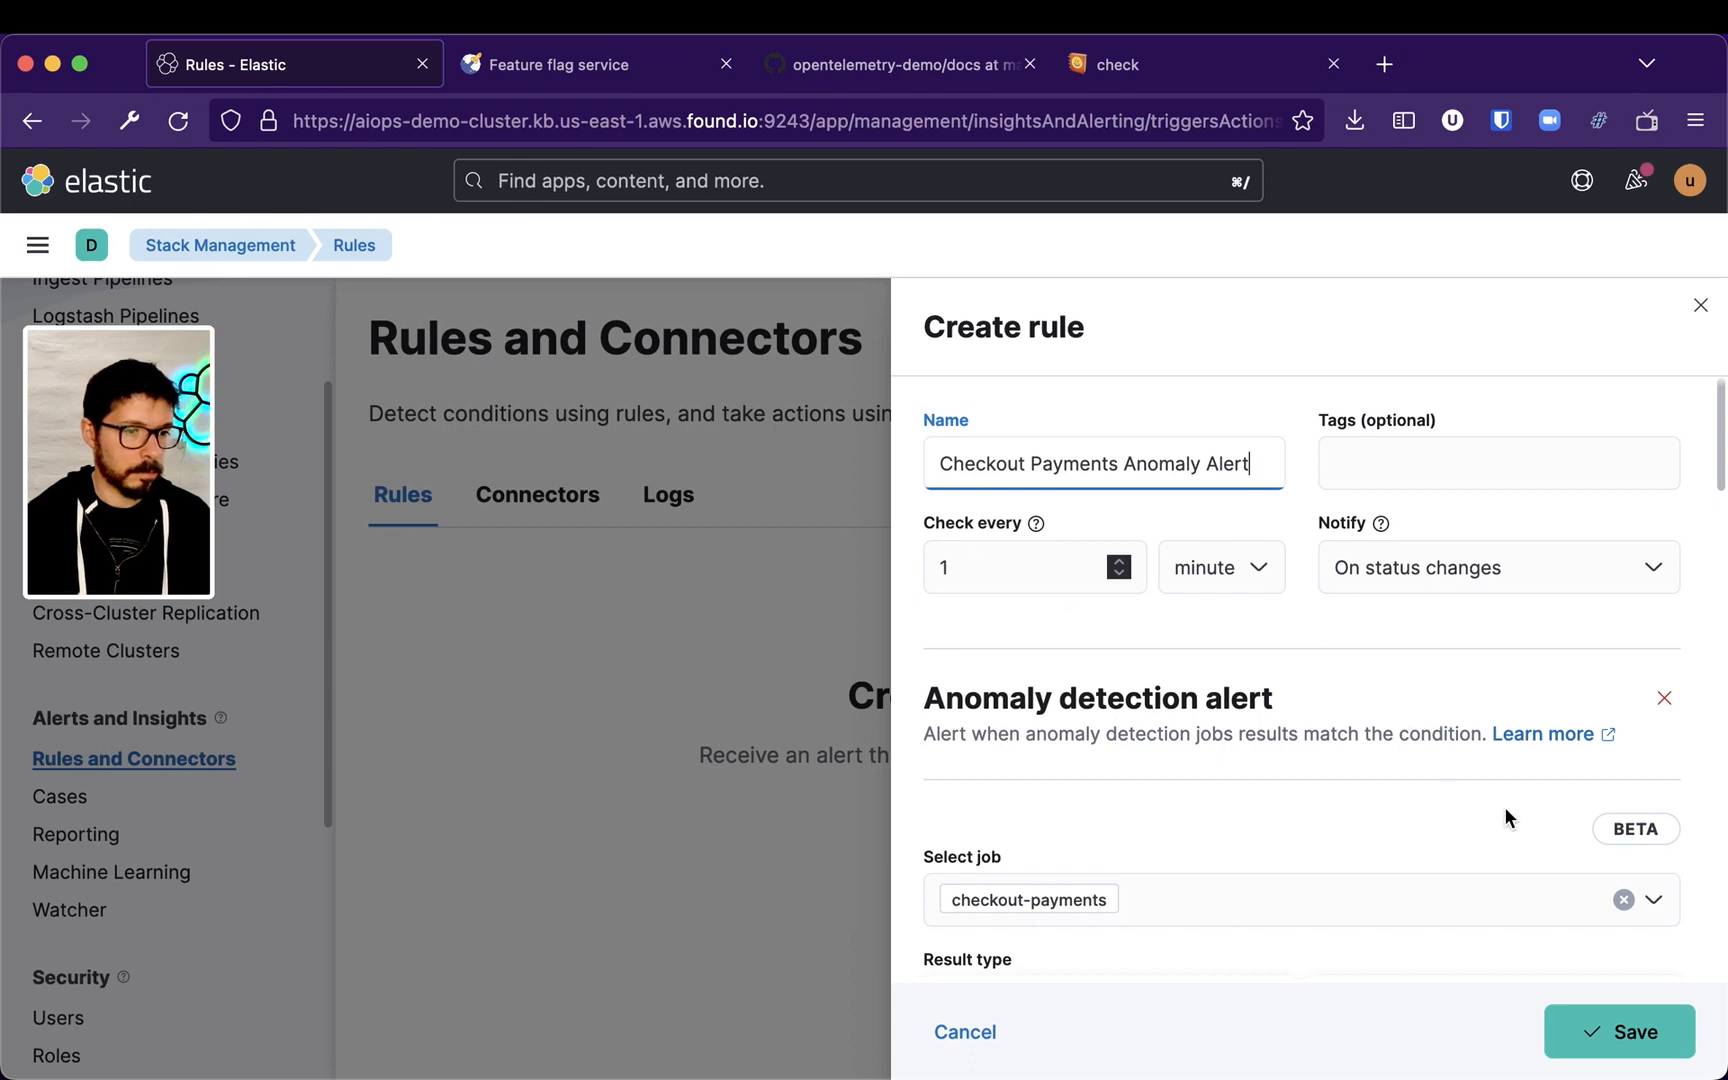
{"action": "left_click", "coordinate": [1585, 1038]}
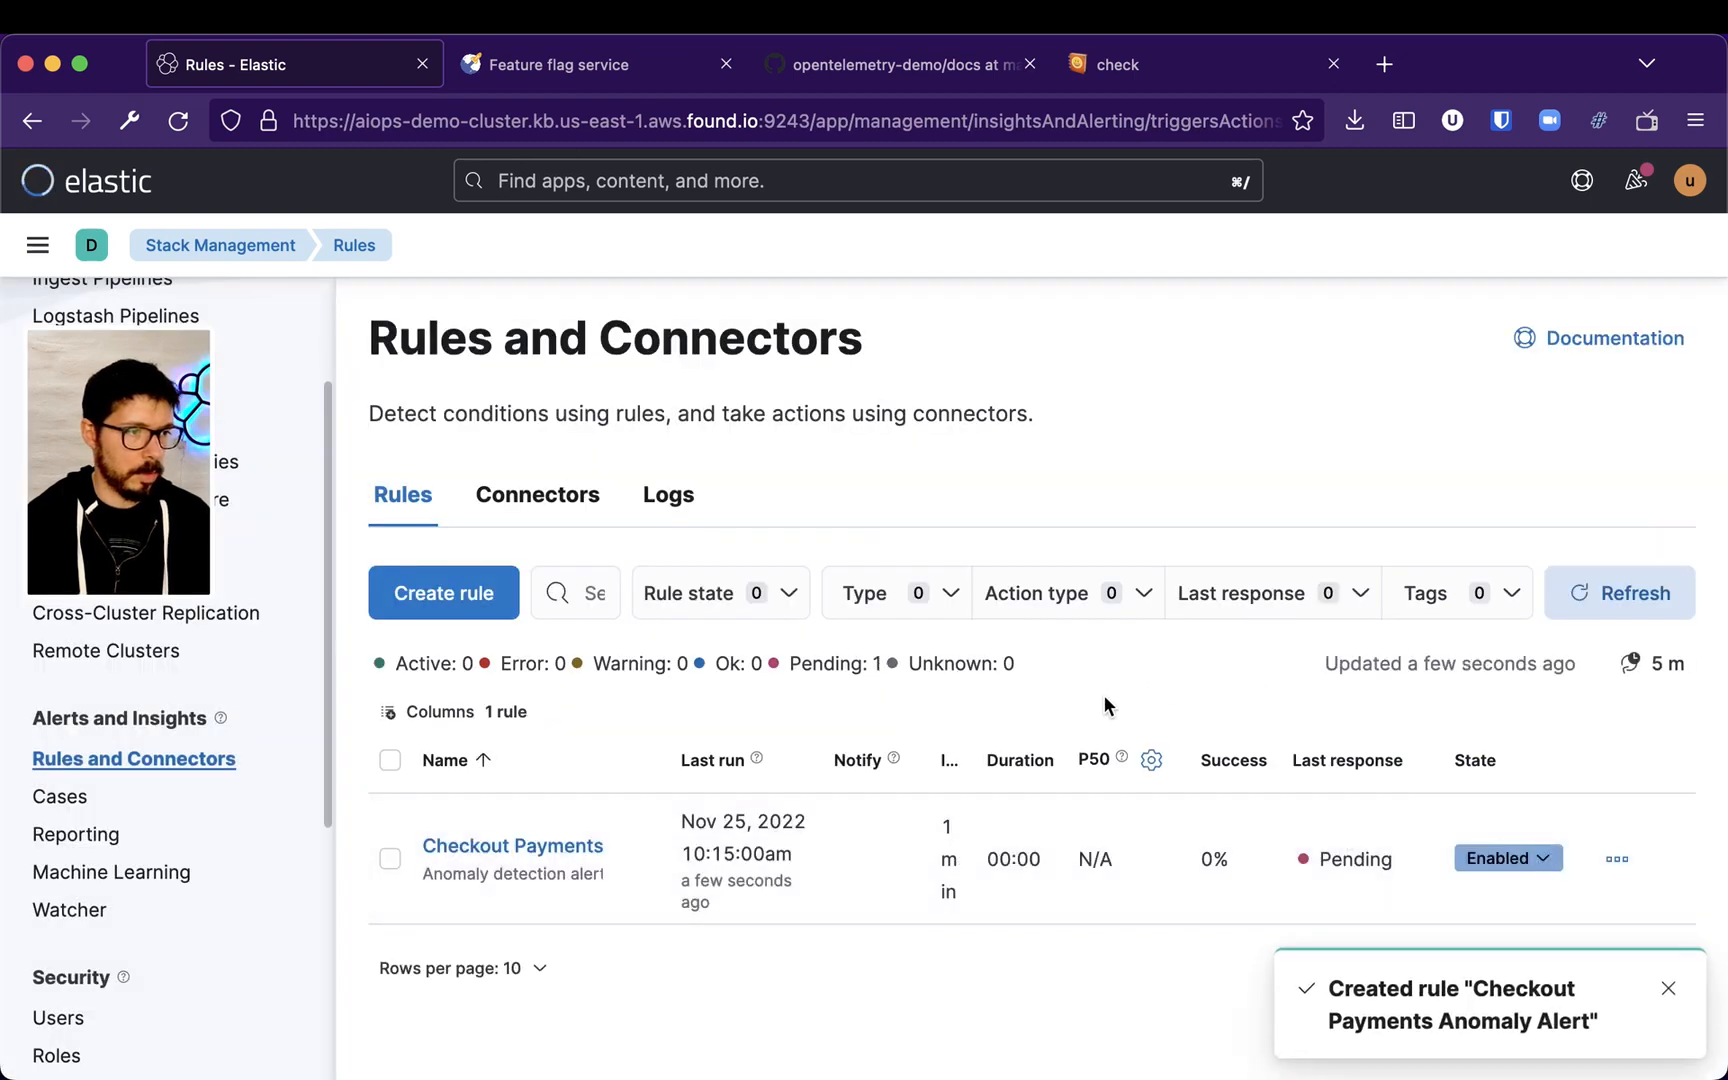
Start a new rule of the APM Anomaly type and name it APM Anomalies
{"action": "left_click", "coordinate": [400, 596]}
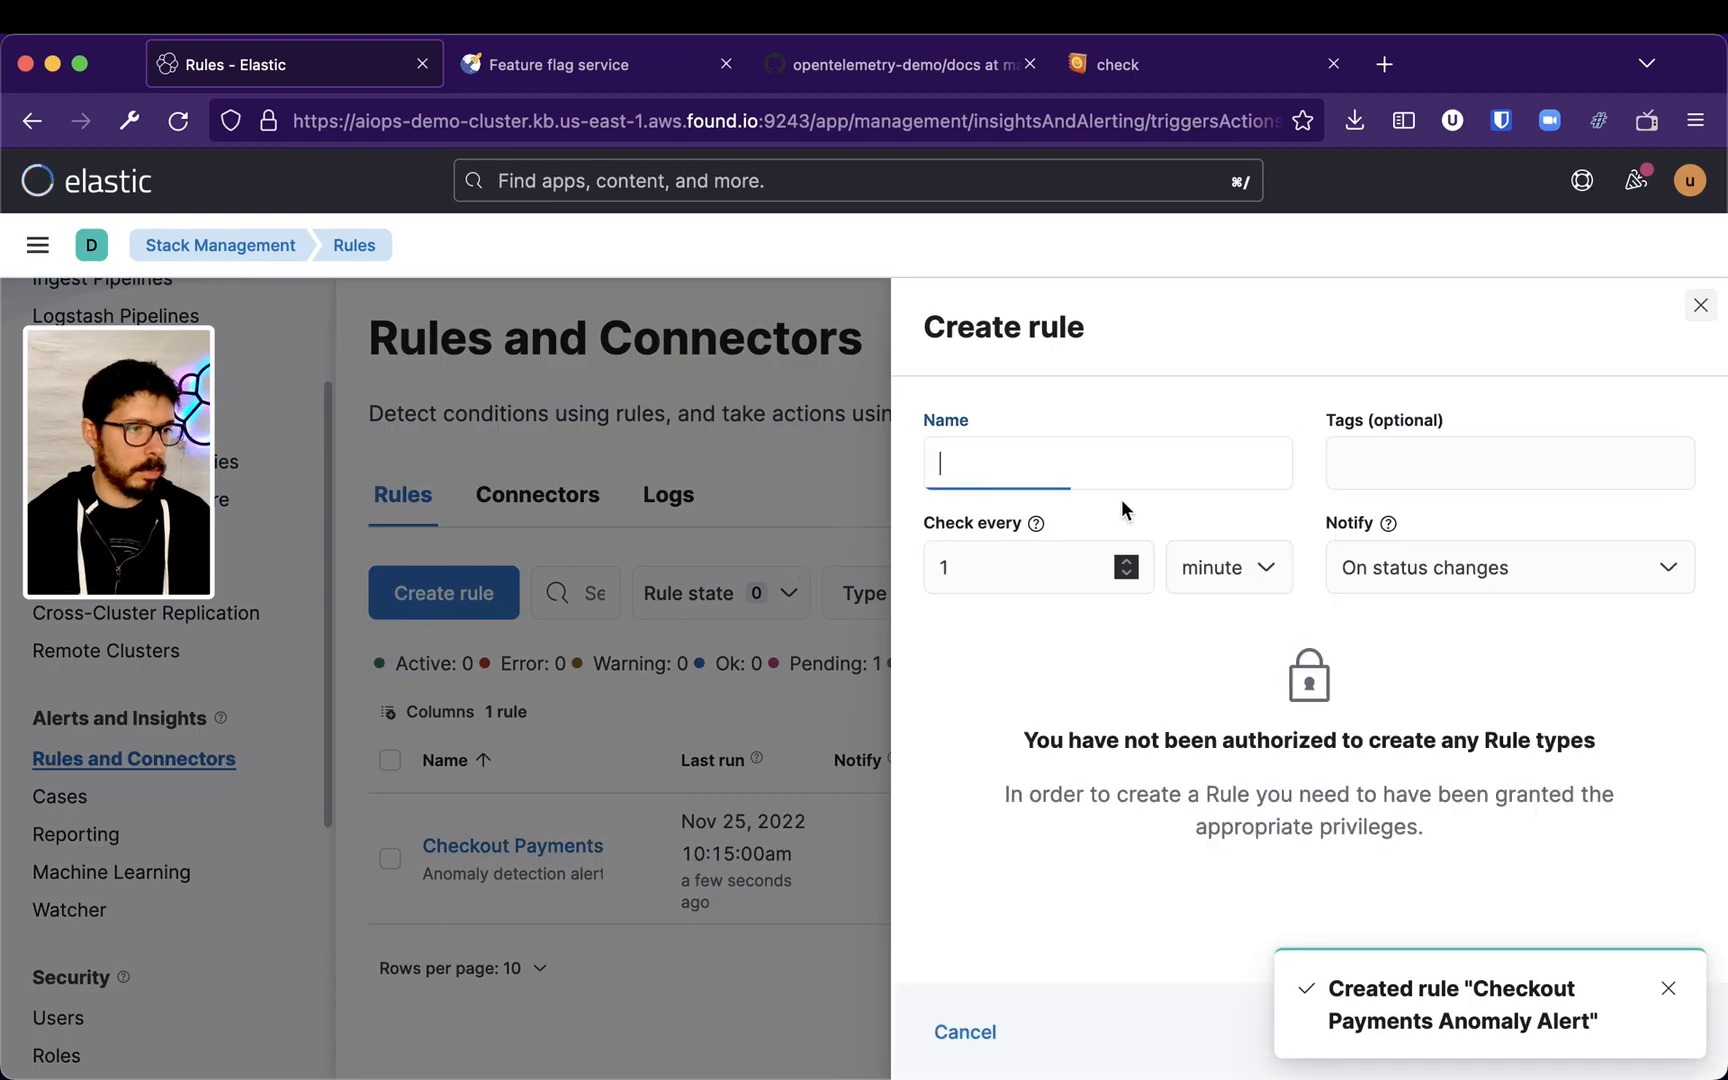
{"action": "scroll", "coordinate": [1150, 515], "scroll_direction": "down", "scroll_amount": 3}
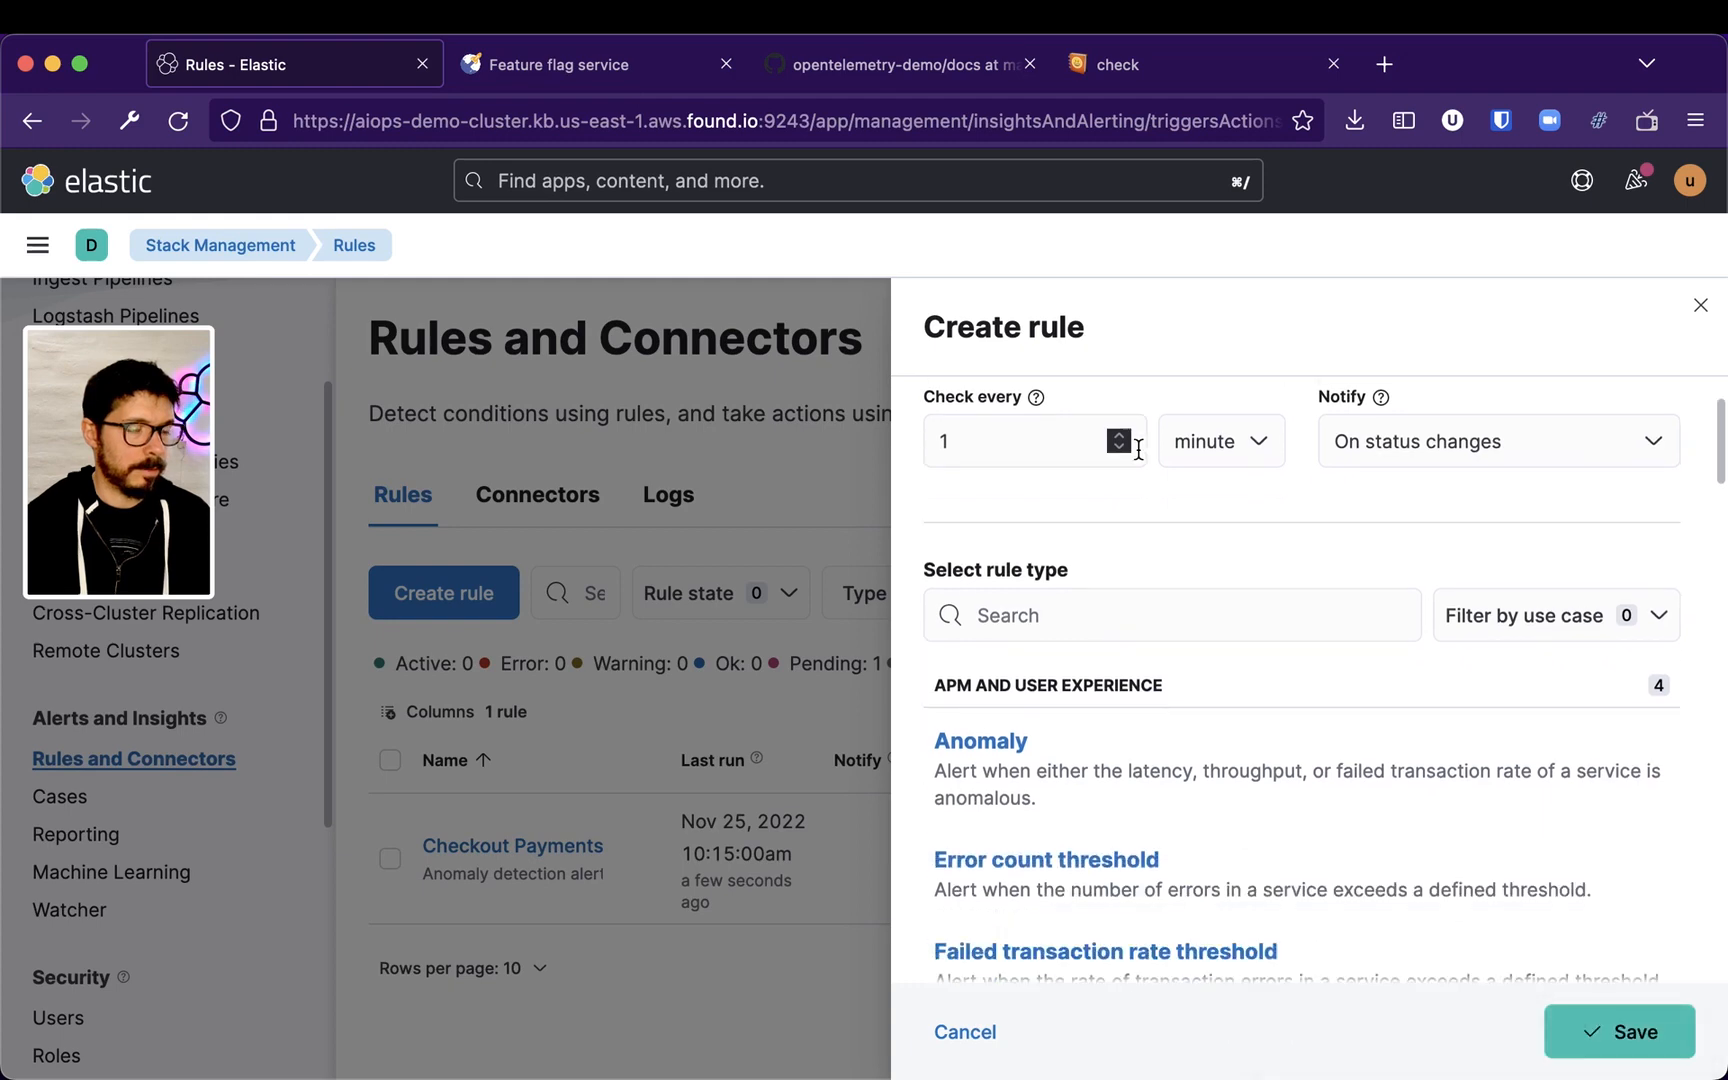
{"action": "left_click", "coordinate": [1167, 757]}
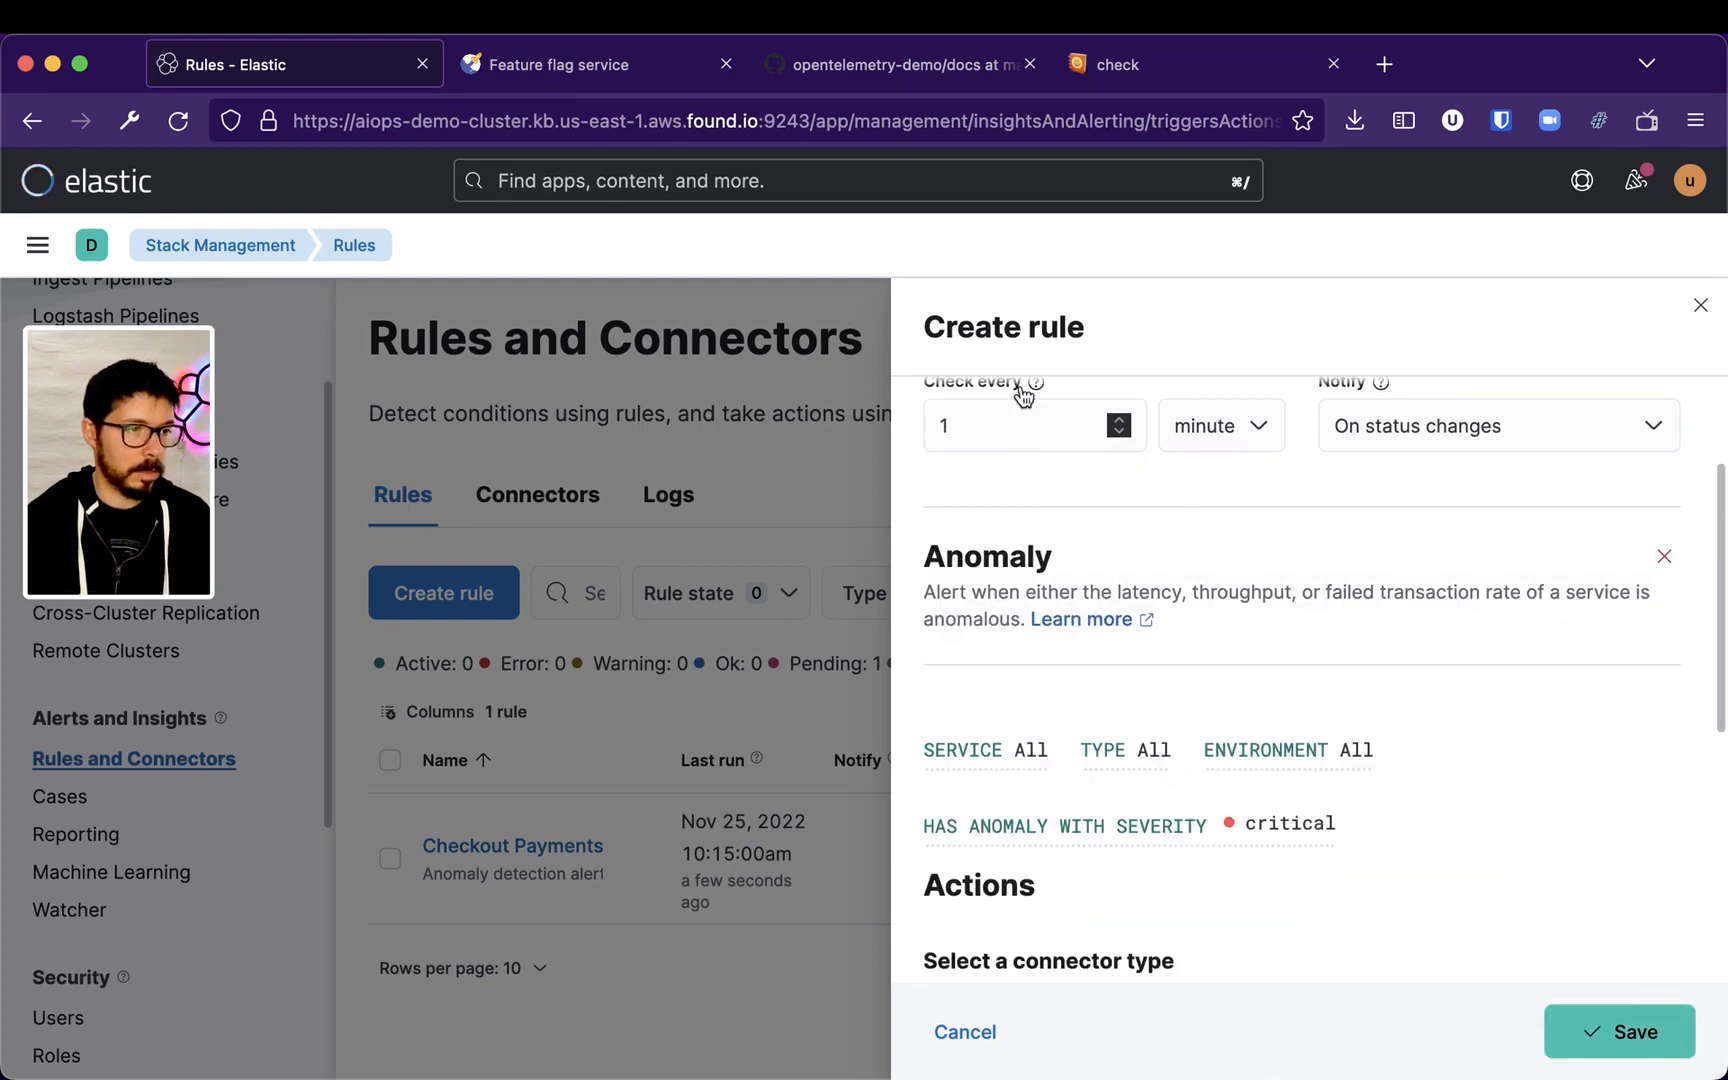
{"action": "scroll", "coordinate": [1055, 437], "scroll_direction": "up", "scroll_amount": 3}
{"action": "left_click", "coordinate": [1045, 450]}
{"action": "type", "text": "APM Anomalies"}
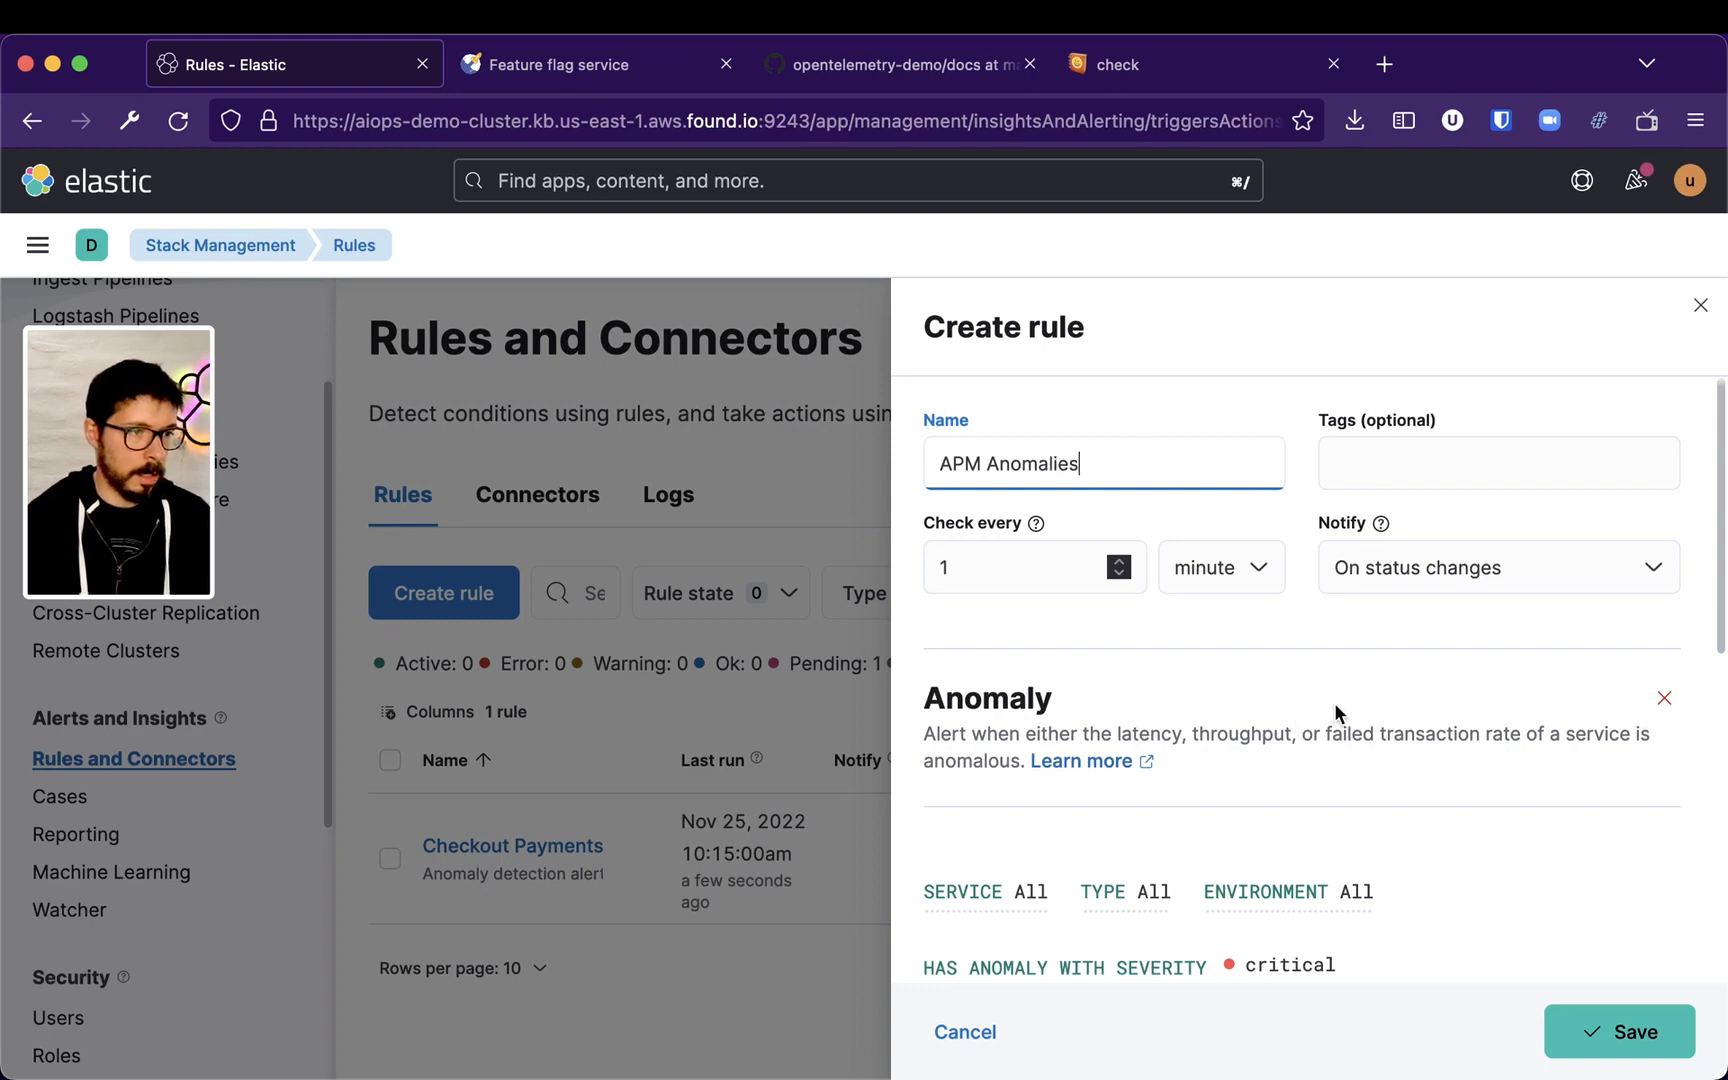
Set the rule's anomaly severity threshold to warning
{"action": "scroll", "coordinate": [1333, 710], "scroll_direction": "down", "scroll_amount": 3}
{"action": "left_click", "coordinate": [1310, 690]}
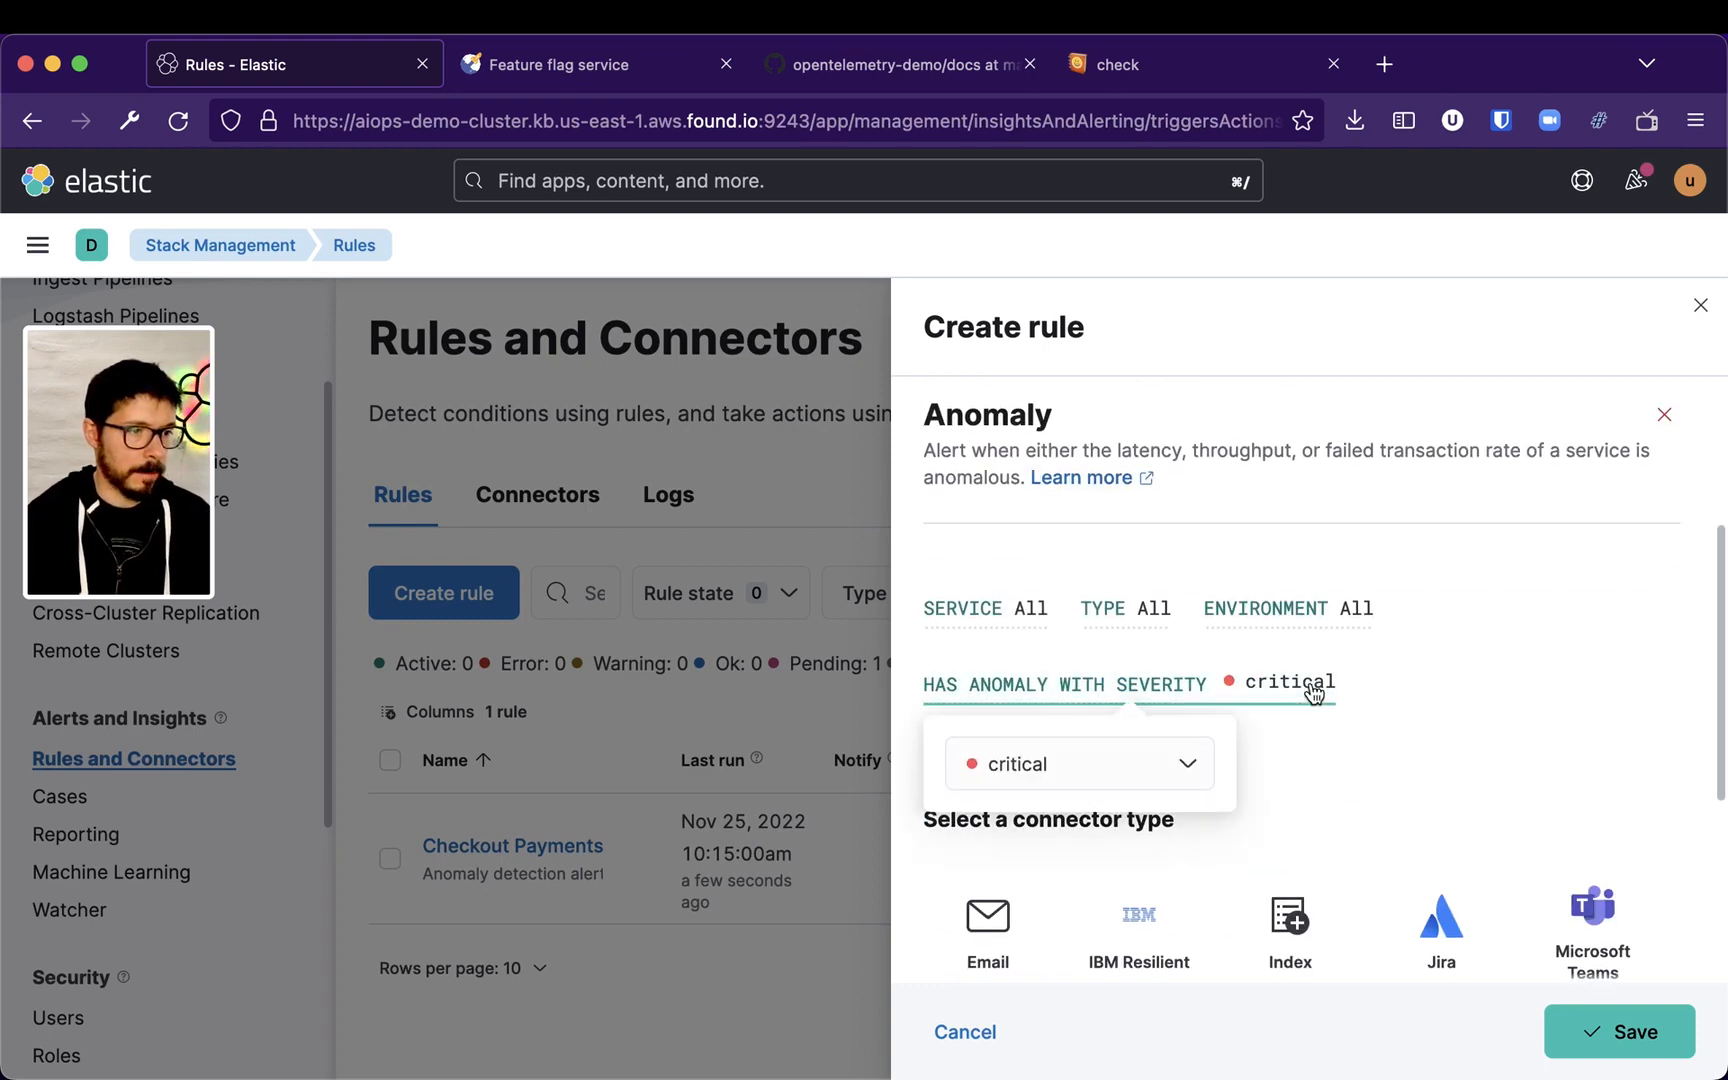
{"action": "left_click", "coordinate": [1192, 765]}
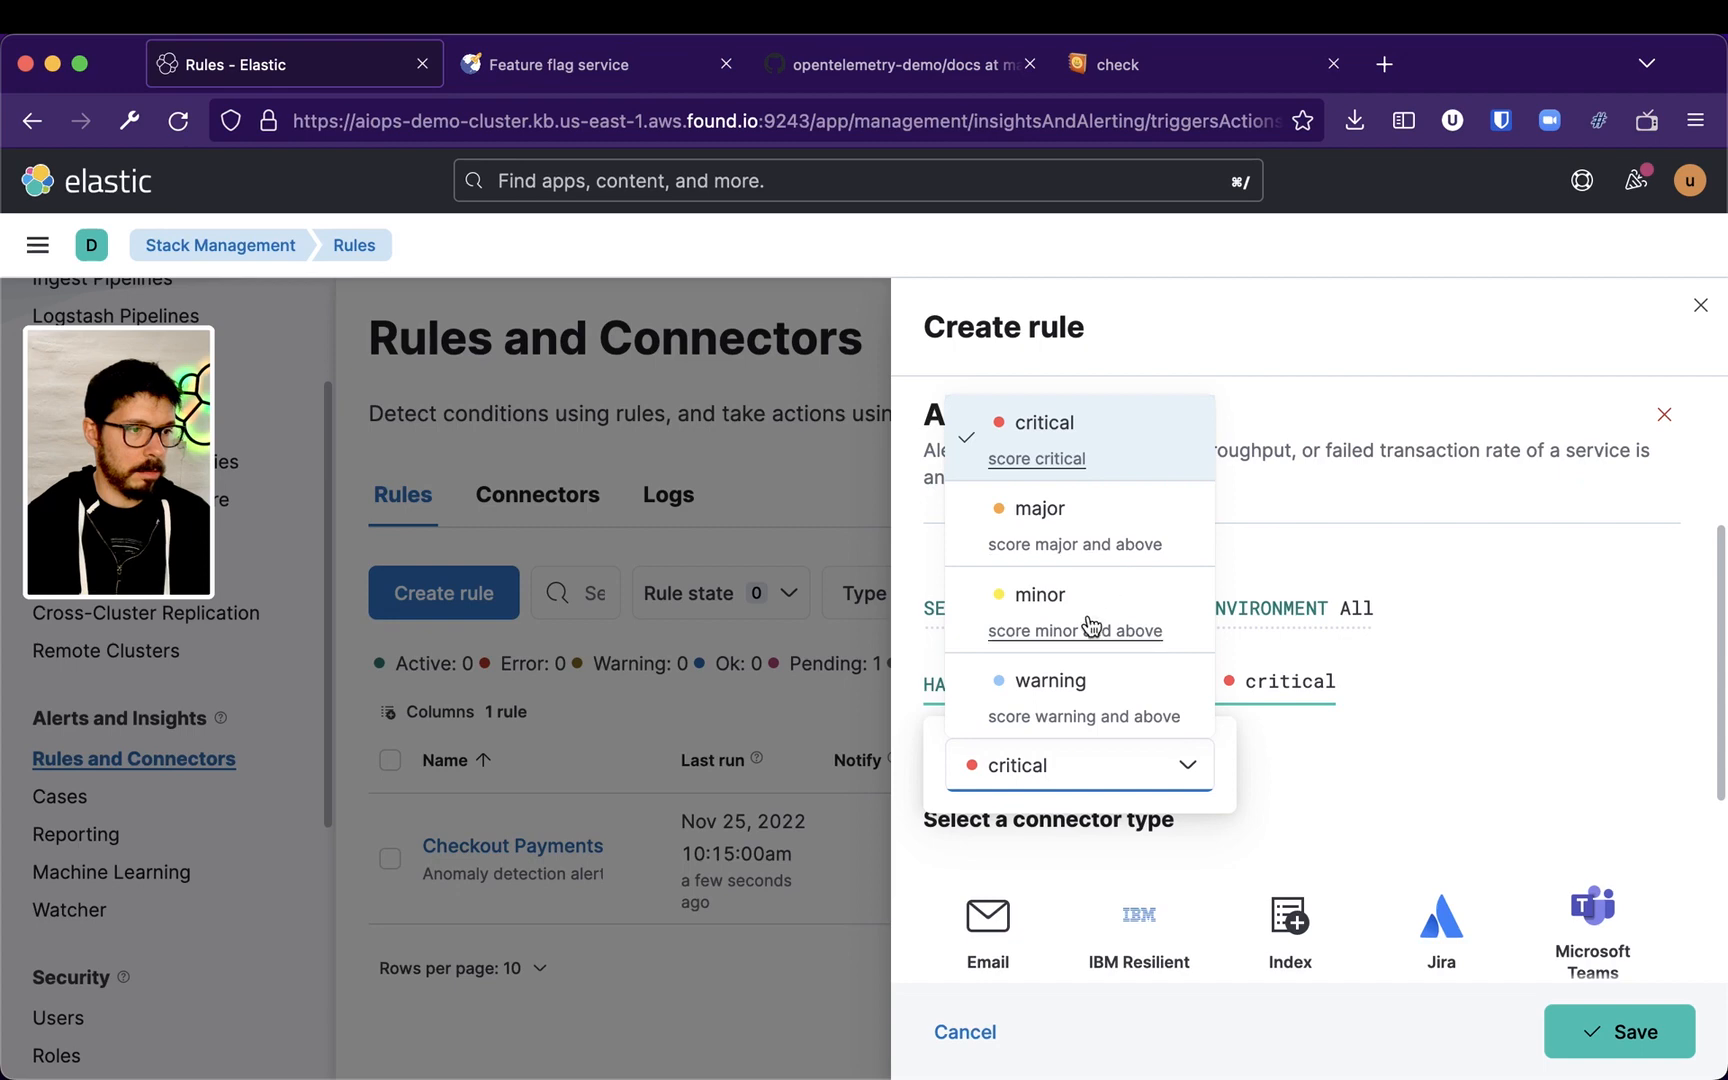
{"action": "left_click", "coordinate": [1131, 692]}
{"action": "left_click", "coordinate": [1494, 659]}
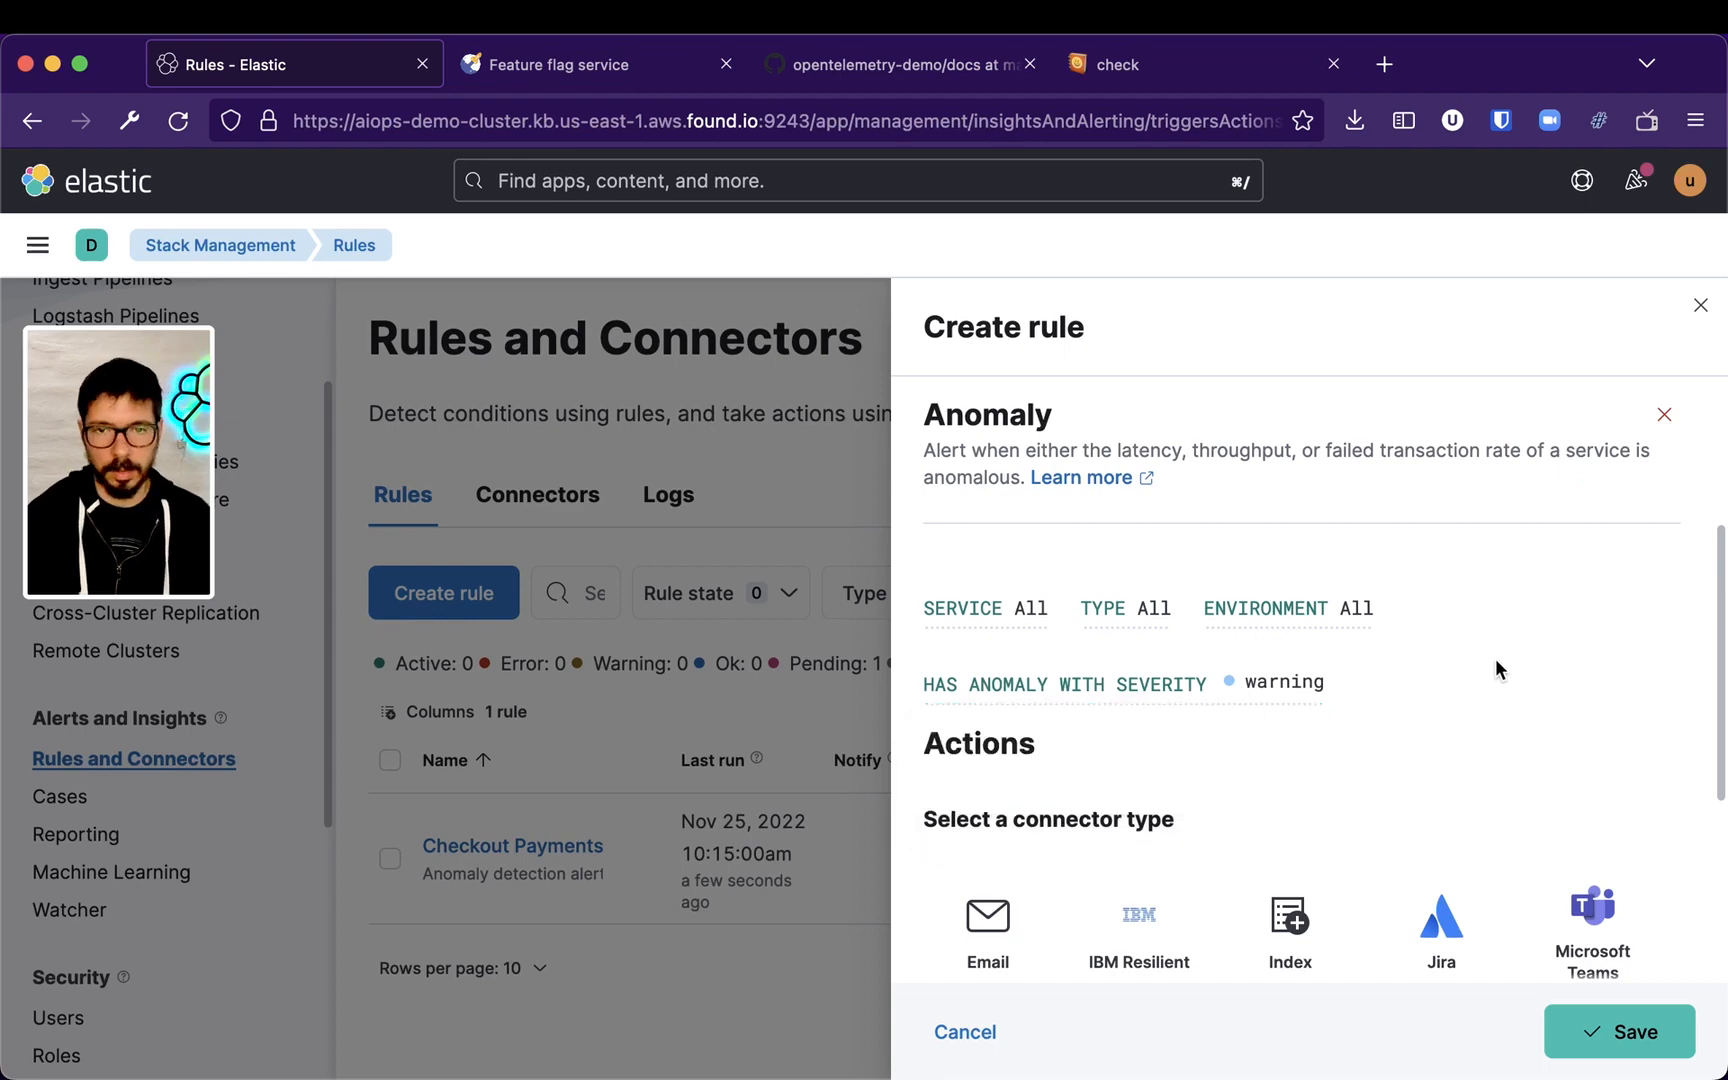
Add an Email action and enter the recipient's e-mail address in its To field
{"action": "scroll", "coordinate": [1494, 657], "scroll_direction": "down", "scroll_amount": 5}
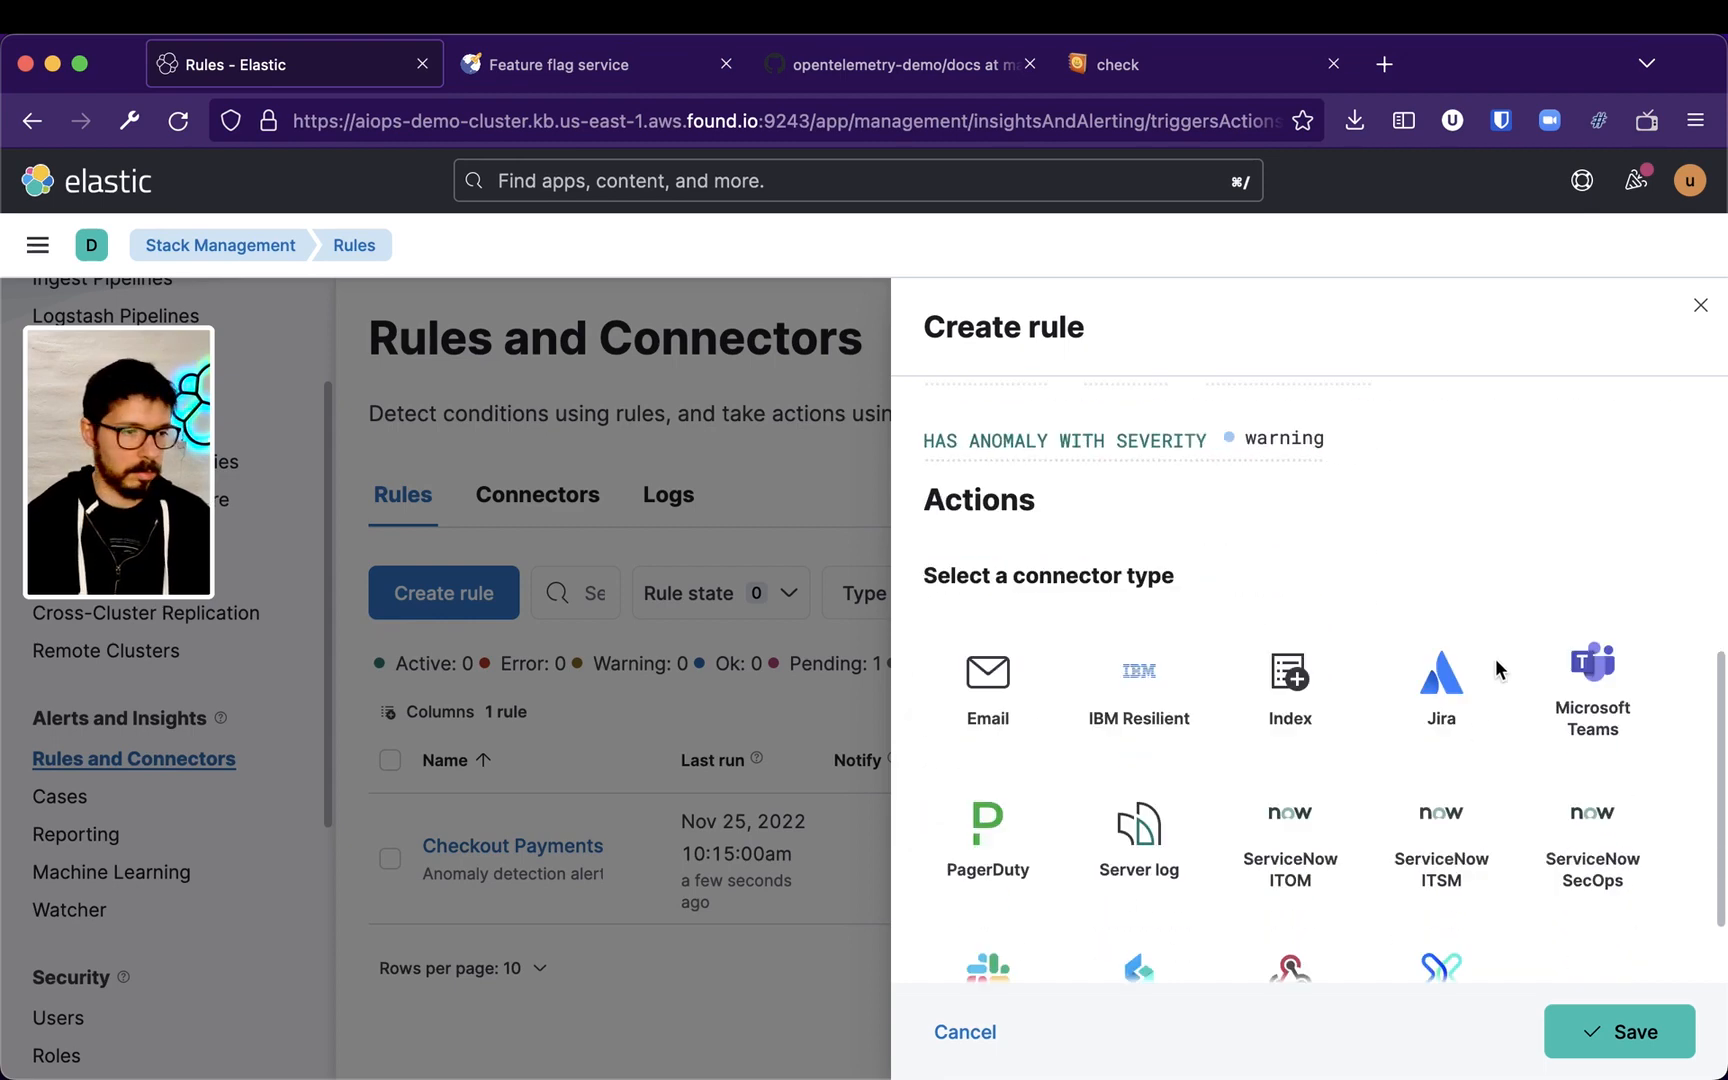
{"action": "left_click", "coordinate": [957, 653]}
{"action": "scroll", "coordinate": [1310, 707], "scroll_direction": "down", "scroll_amount": 5}
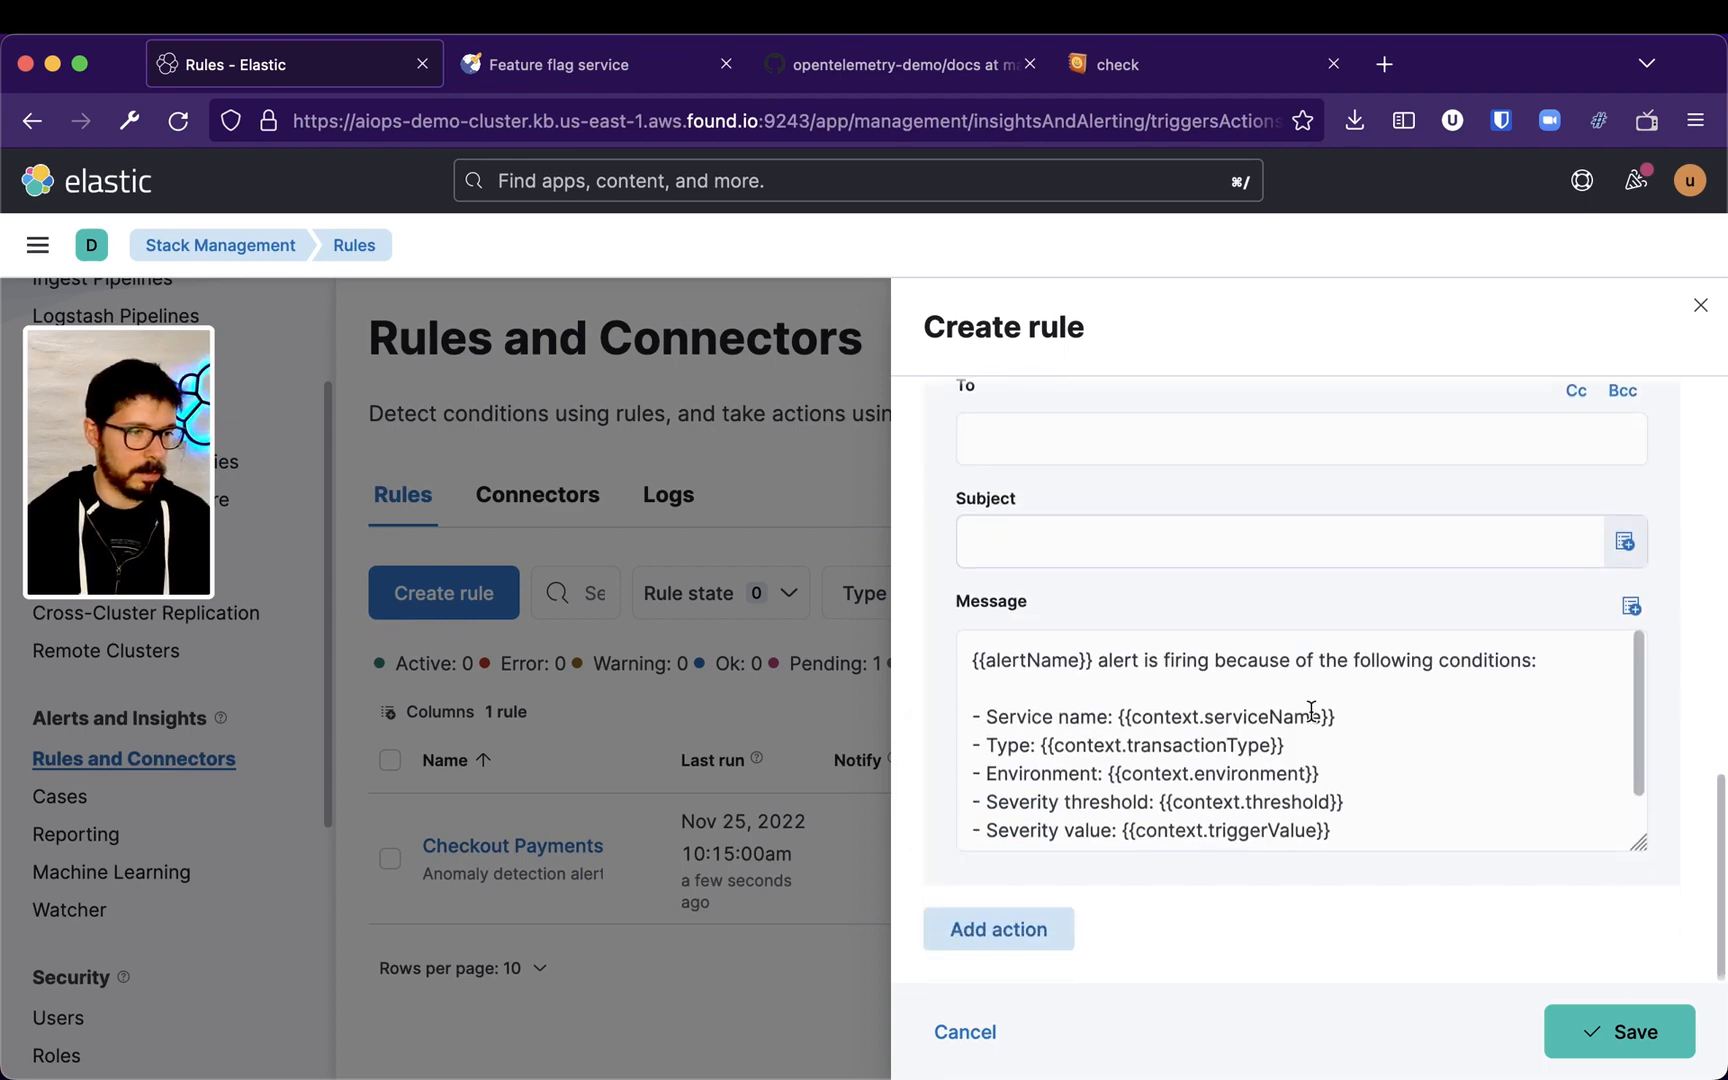
{"action": "scroll", "coordinate": [1393, 725], "scroll_direction": "up", "scroll_amount": 1}
{"action": "scroll", "coordinate": [1393, 725], "scroll_direction": "up", "scroll_amount": 3}
{"action": "left_click", "coordinate": [1149, 768]}
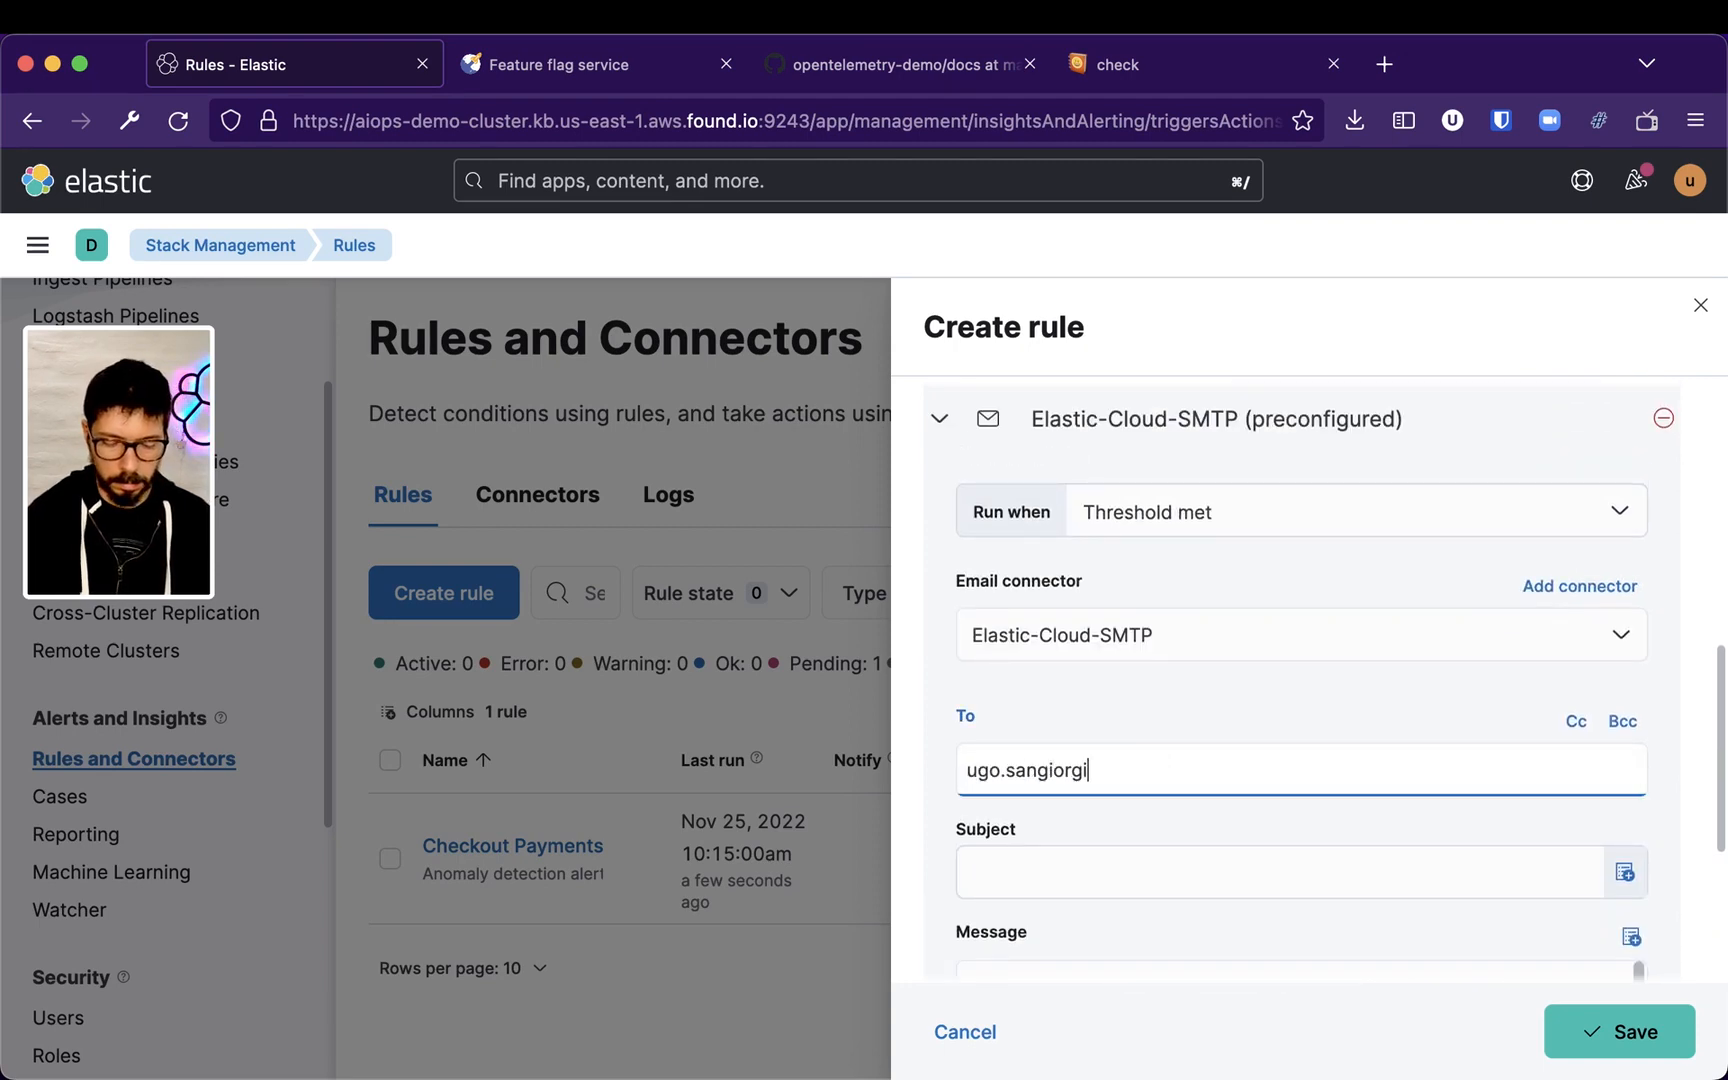
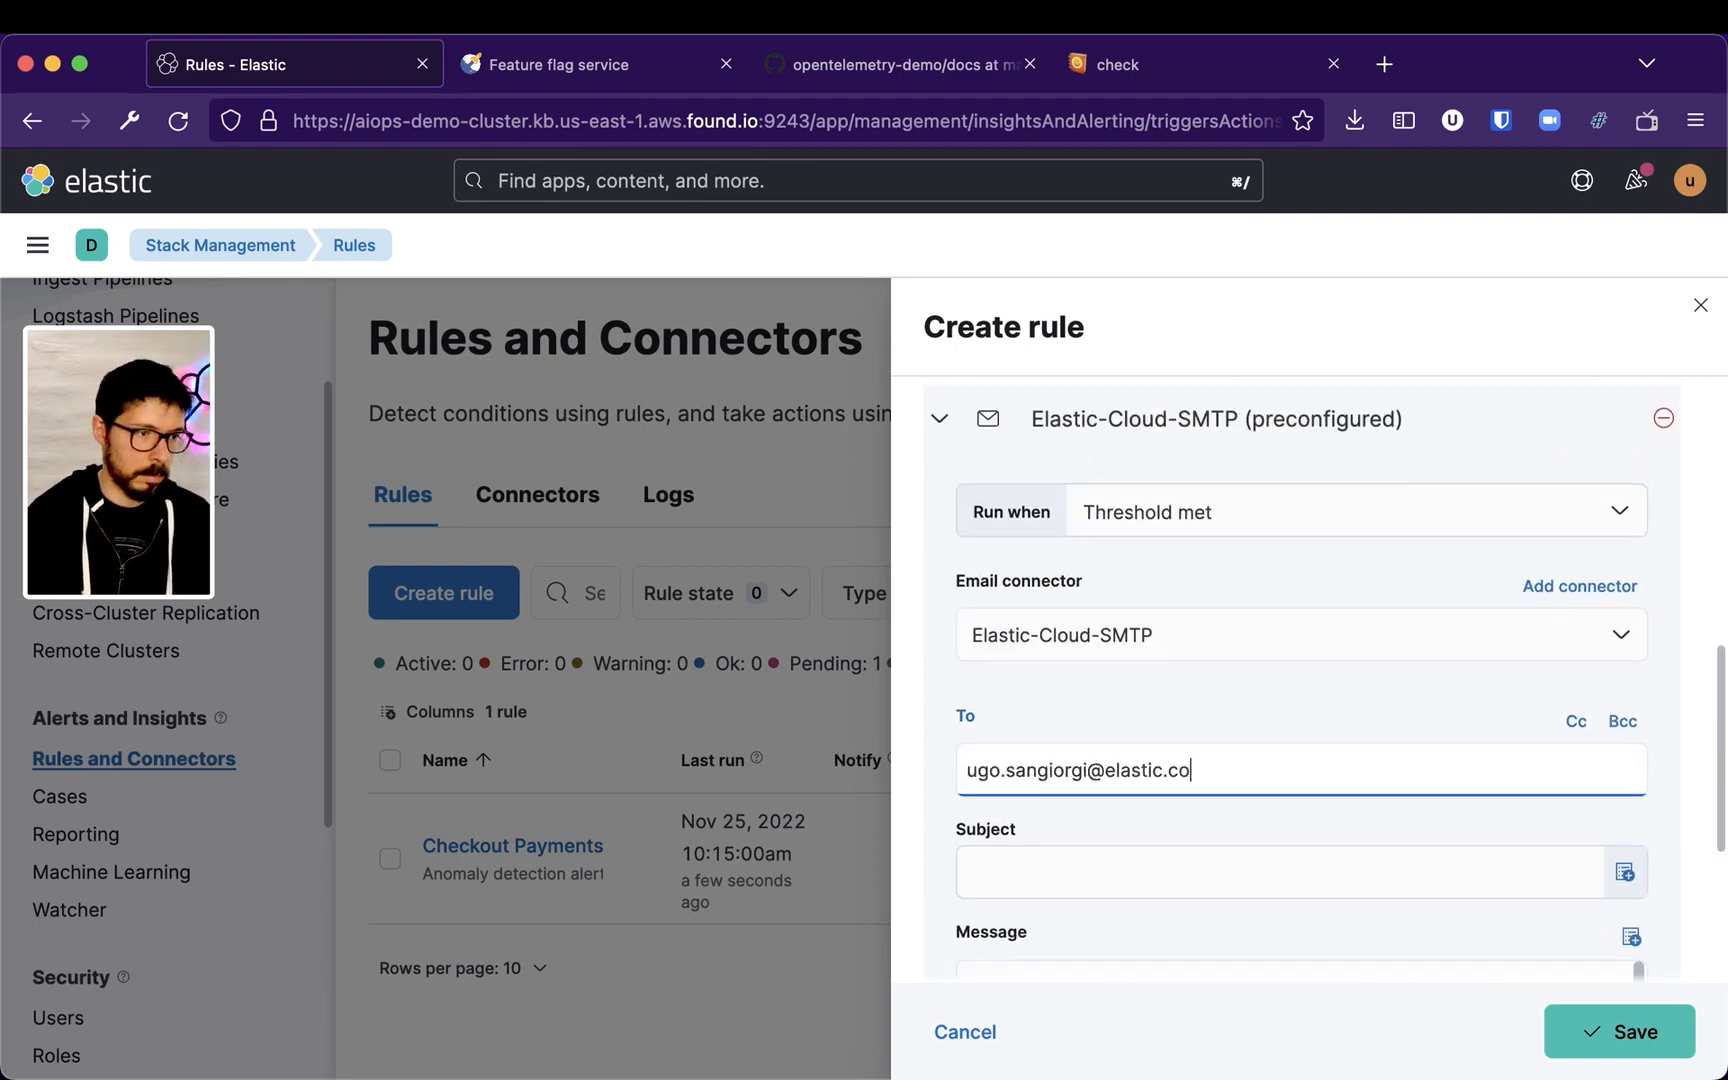
Enter APM as the start of the email action's subject
{"action": "left_click", "coordinate": [1192, 892]}
{"action": "type", "text": "APM"}
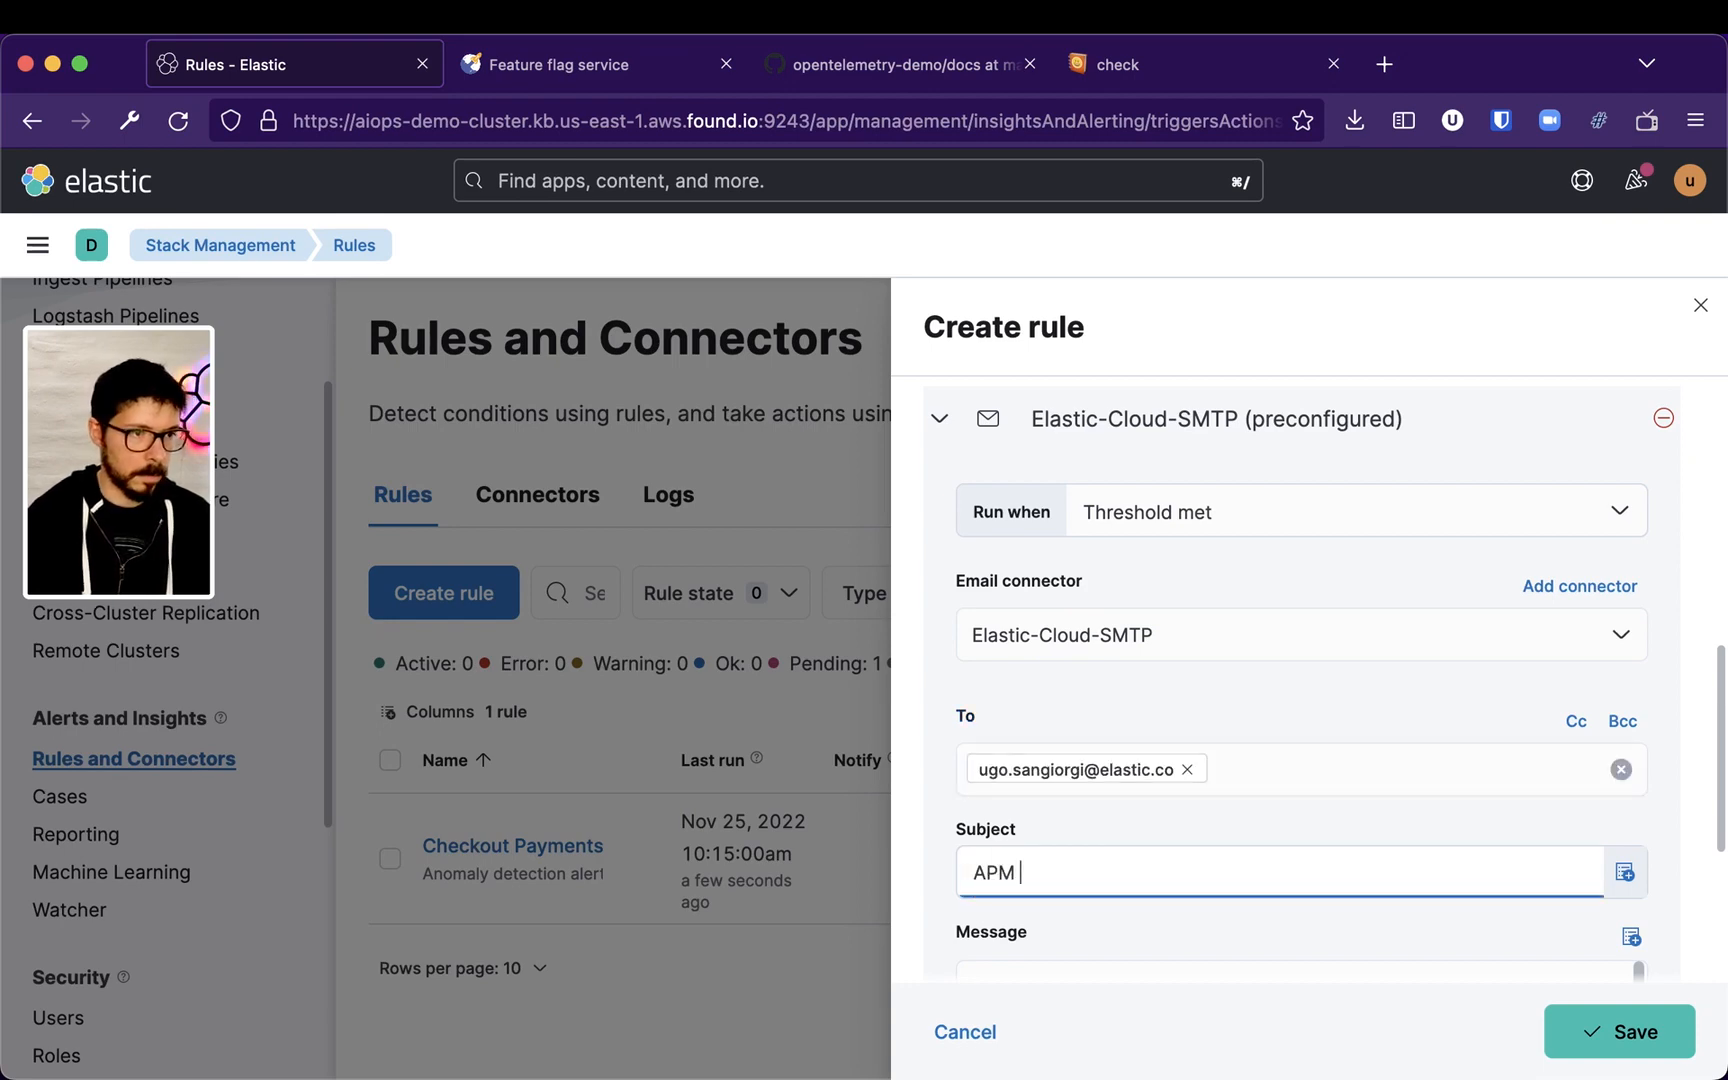
{"action": "scroll", "coordinate": [1234, 841], "scroll_direction": "up", "scroll_amount": 7}
{"action": "scroll", "coordinate": [1273, 822], "scroll_direction": "down", "scroll_amount": 2}
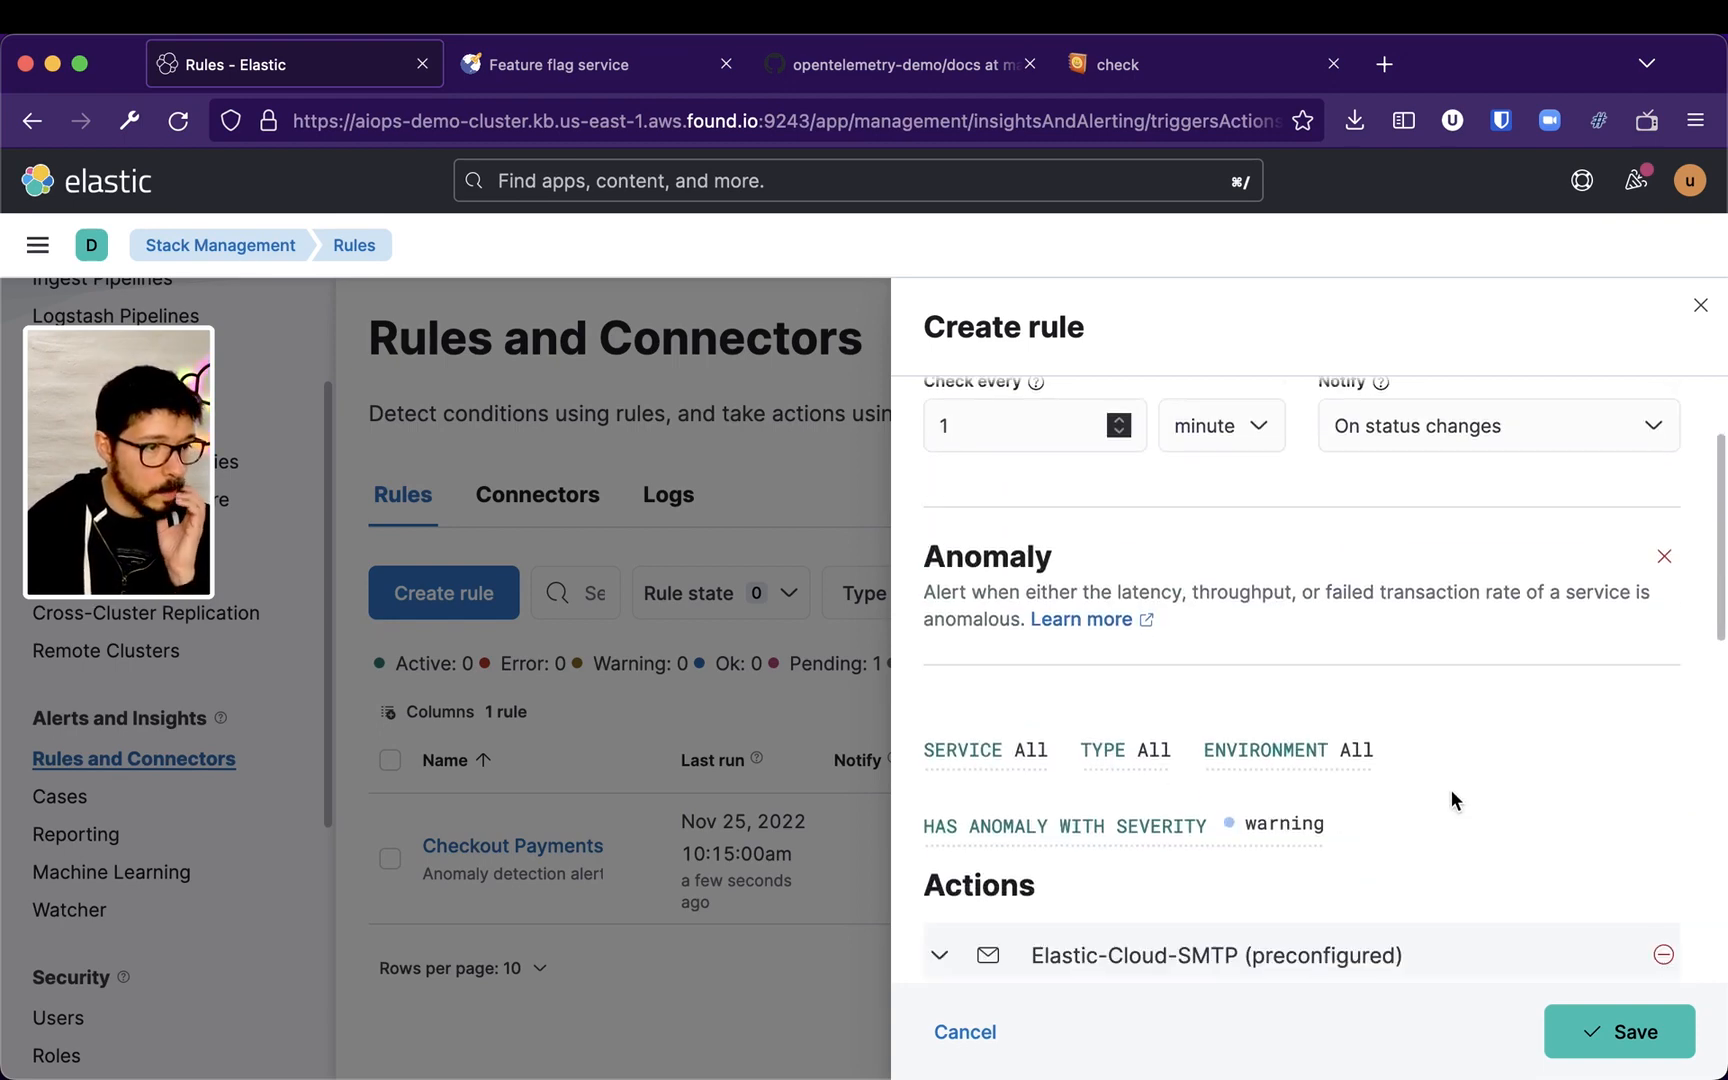
Review the available service, transaction type and environment filter options for the rule
{"action": "left_click", "coordinate": [1012, 750]}
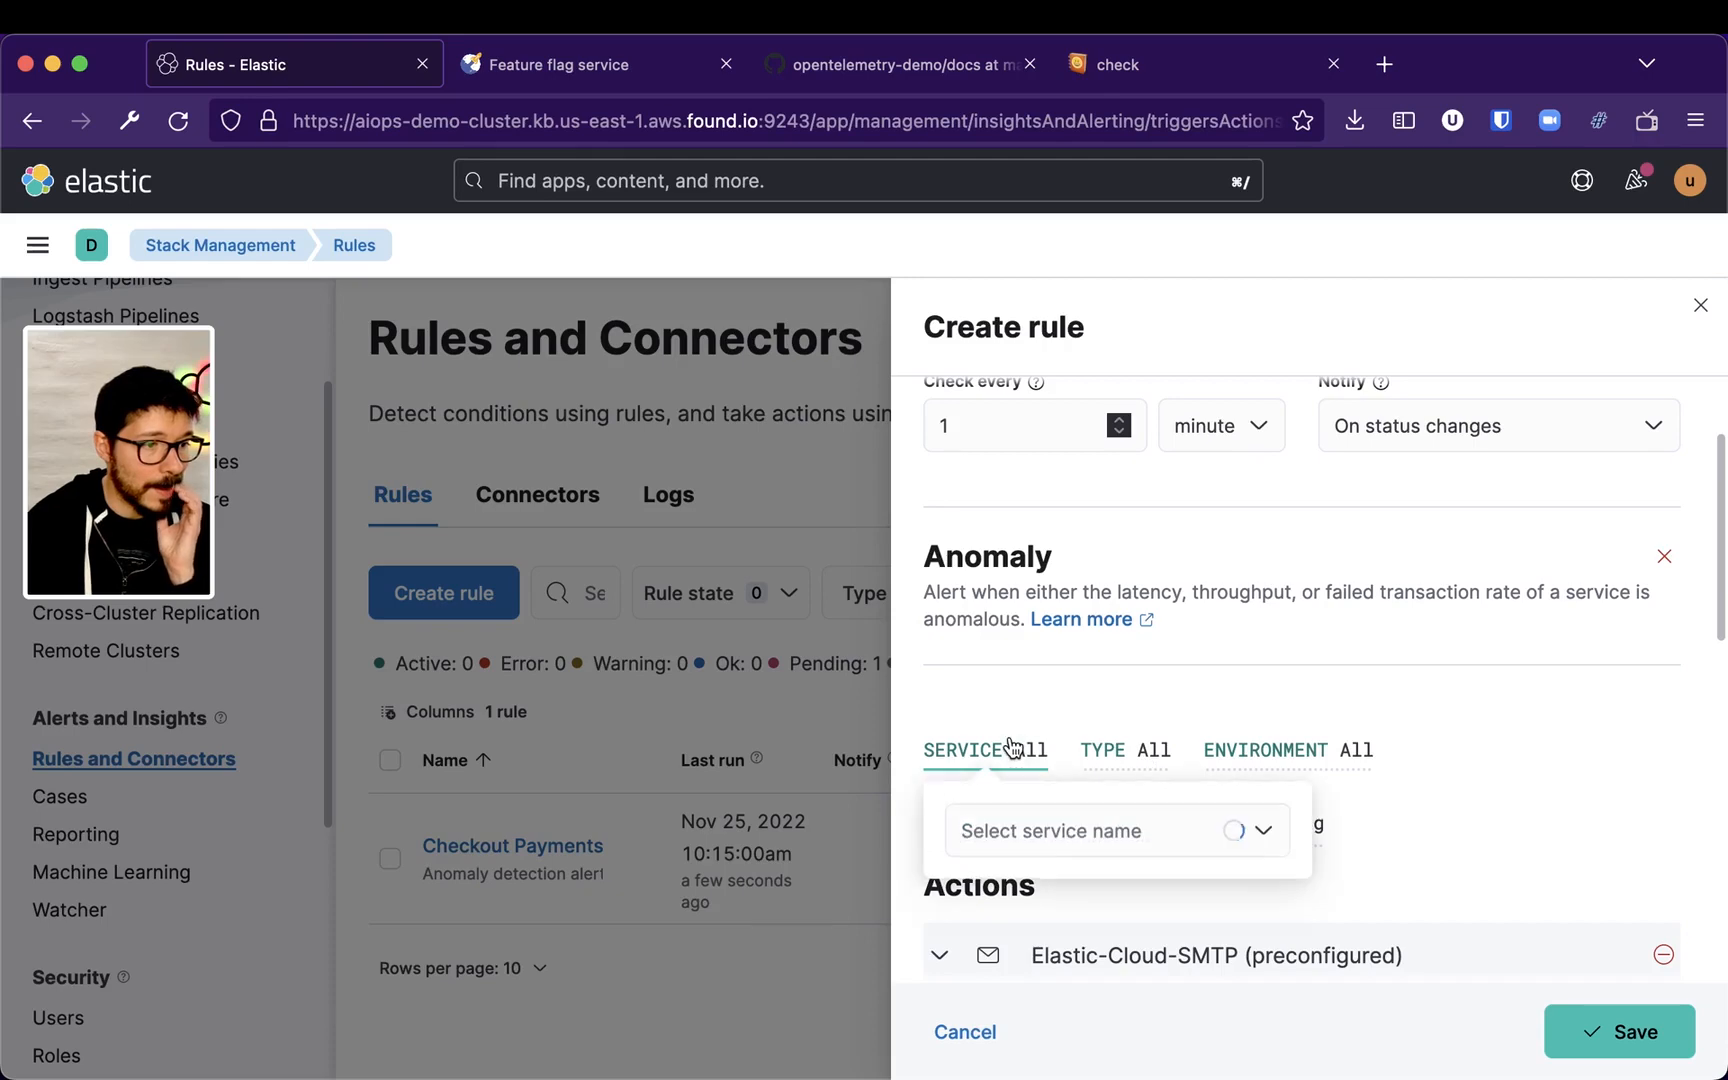
{"action": "left_click", "coordinate": [1135, 830]}
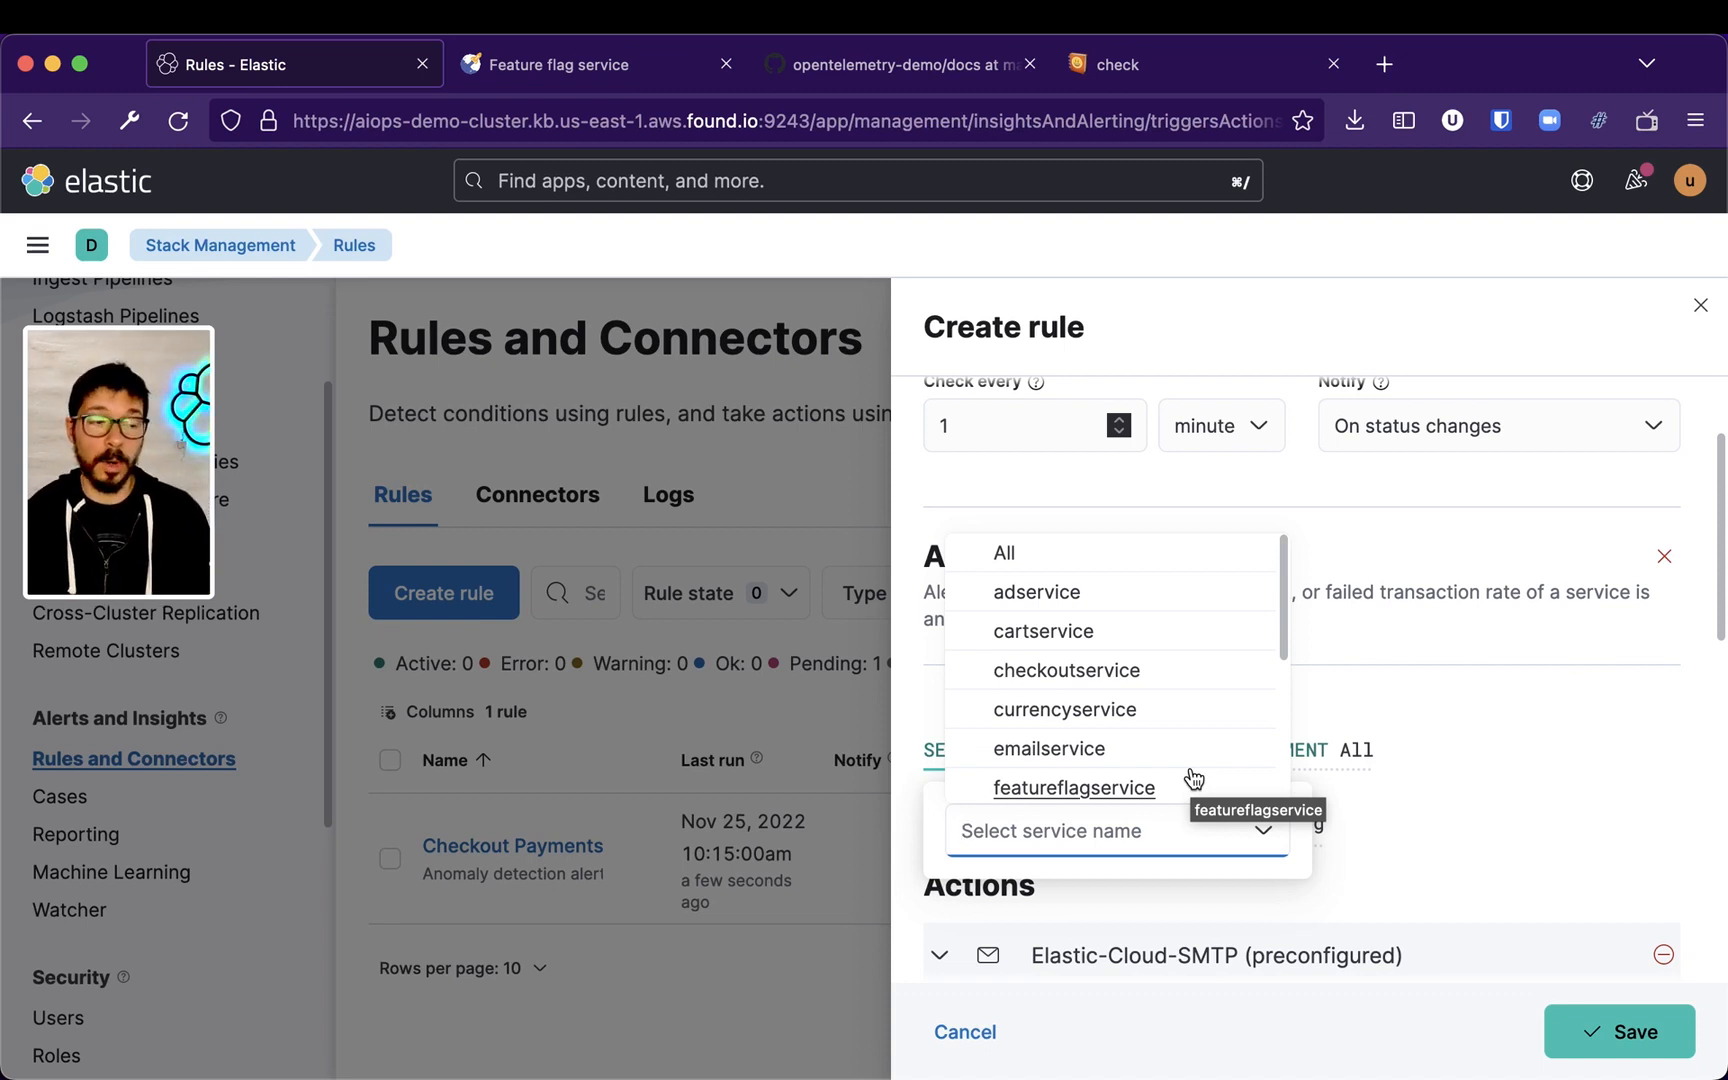
{"action": "scroll", "coordinate": [1192, 778], "scroll_direction": "down", "scroll_amount": 5}
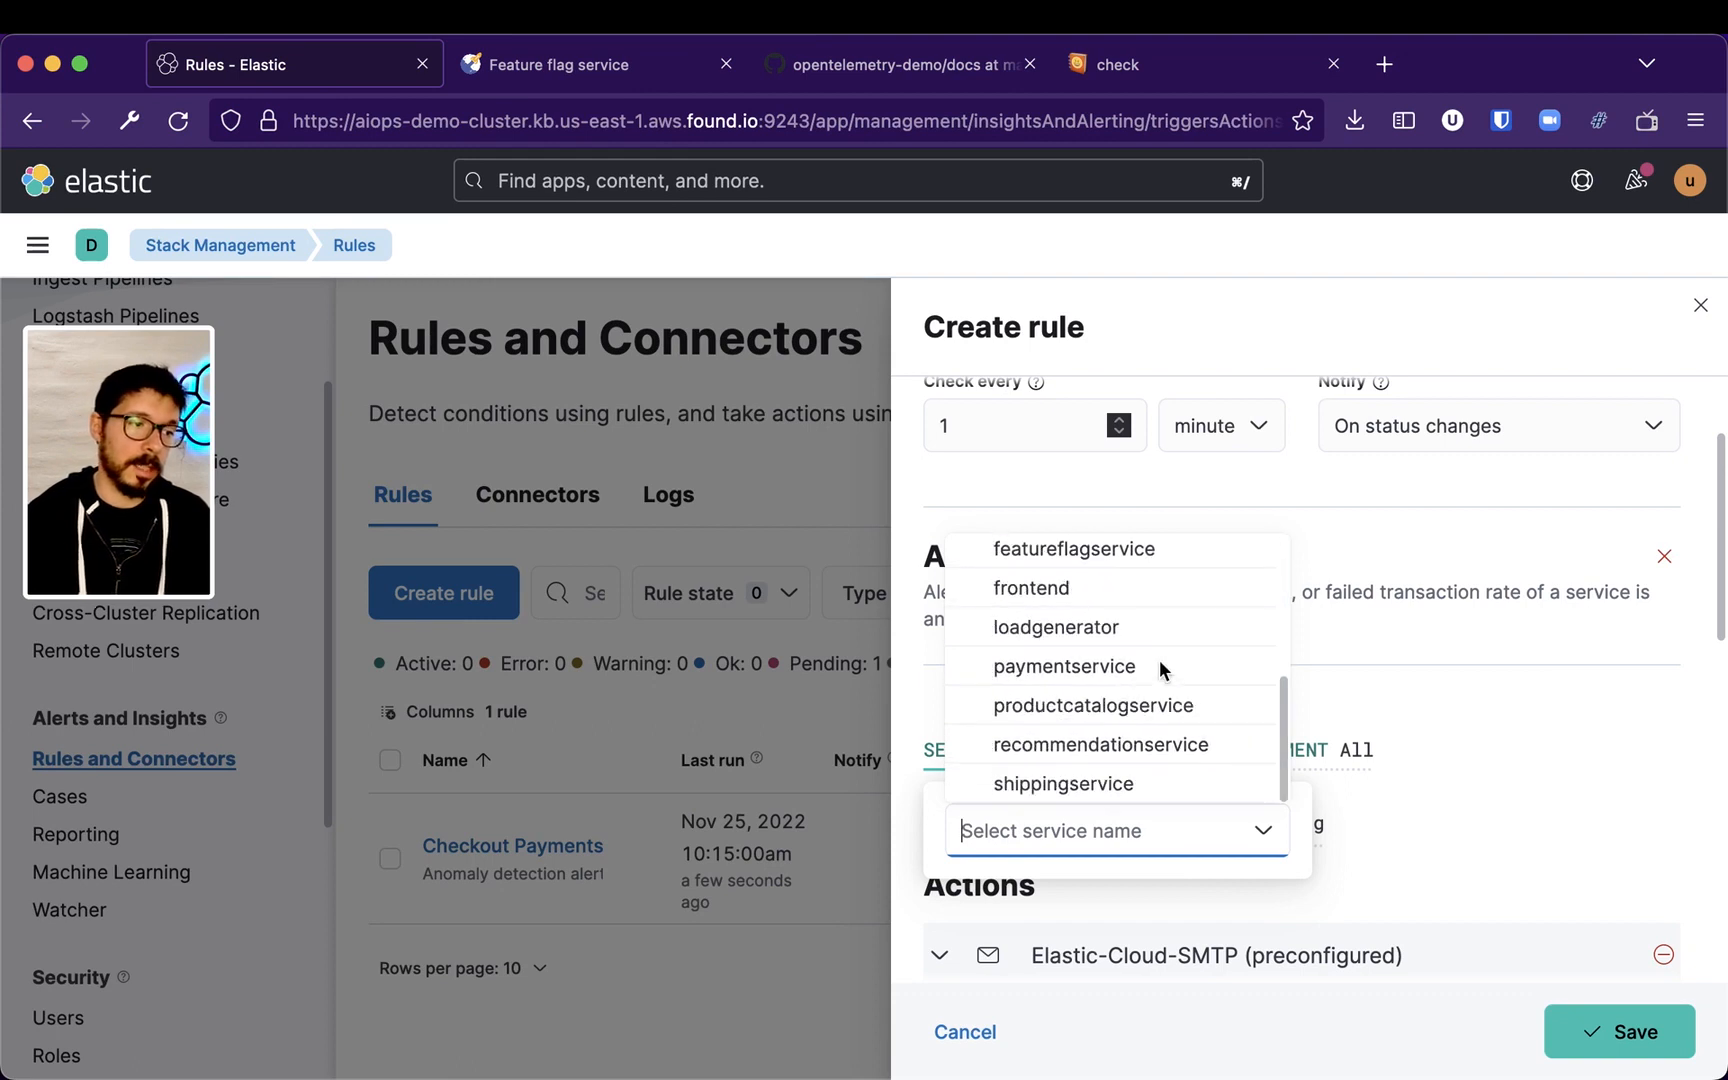
{"action": "scroll", "coordinate": [1160, 670], "scroll_direction": "up", "scroll_amount": 5}
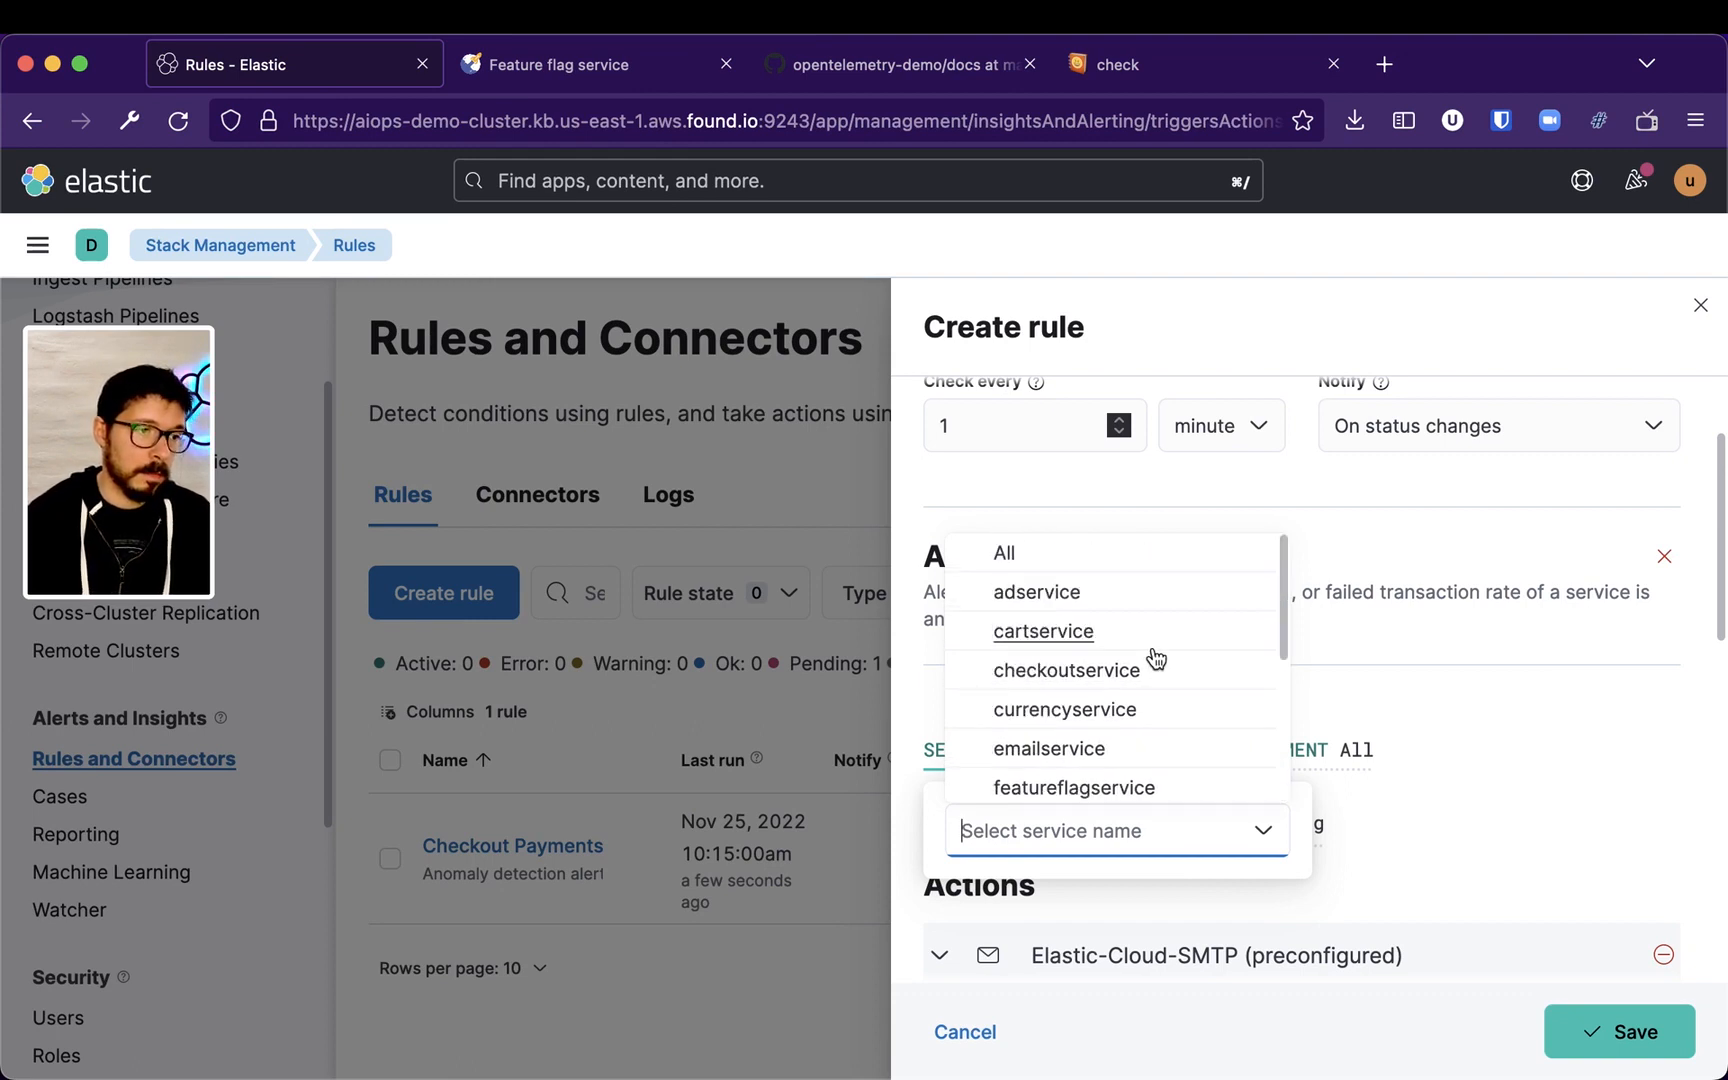
{"action": "scroll", "coordinate": [1153, 645], "scroll_direction": "down", "scroll_amount": 5}
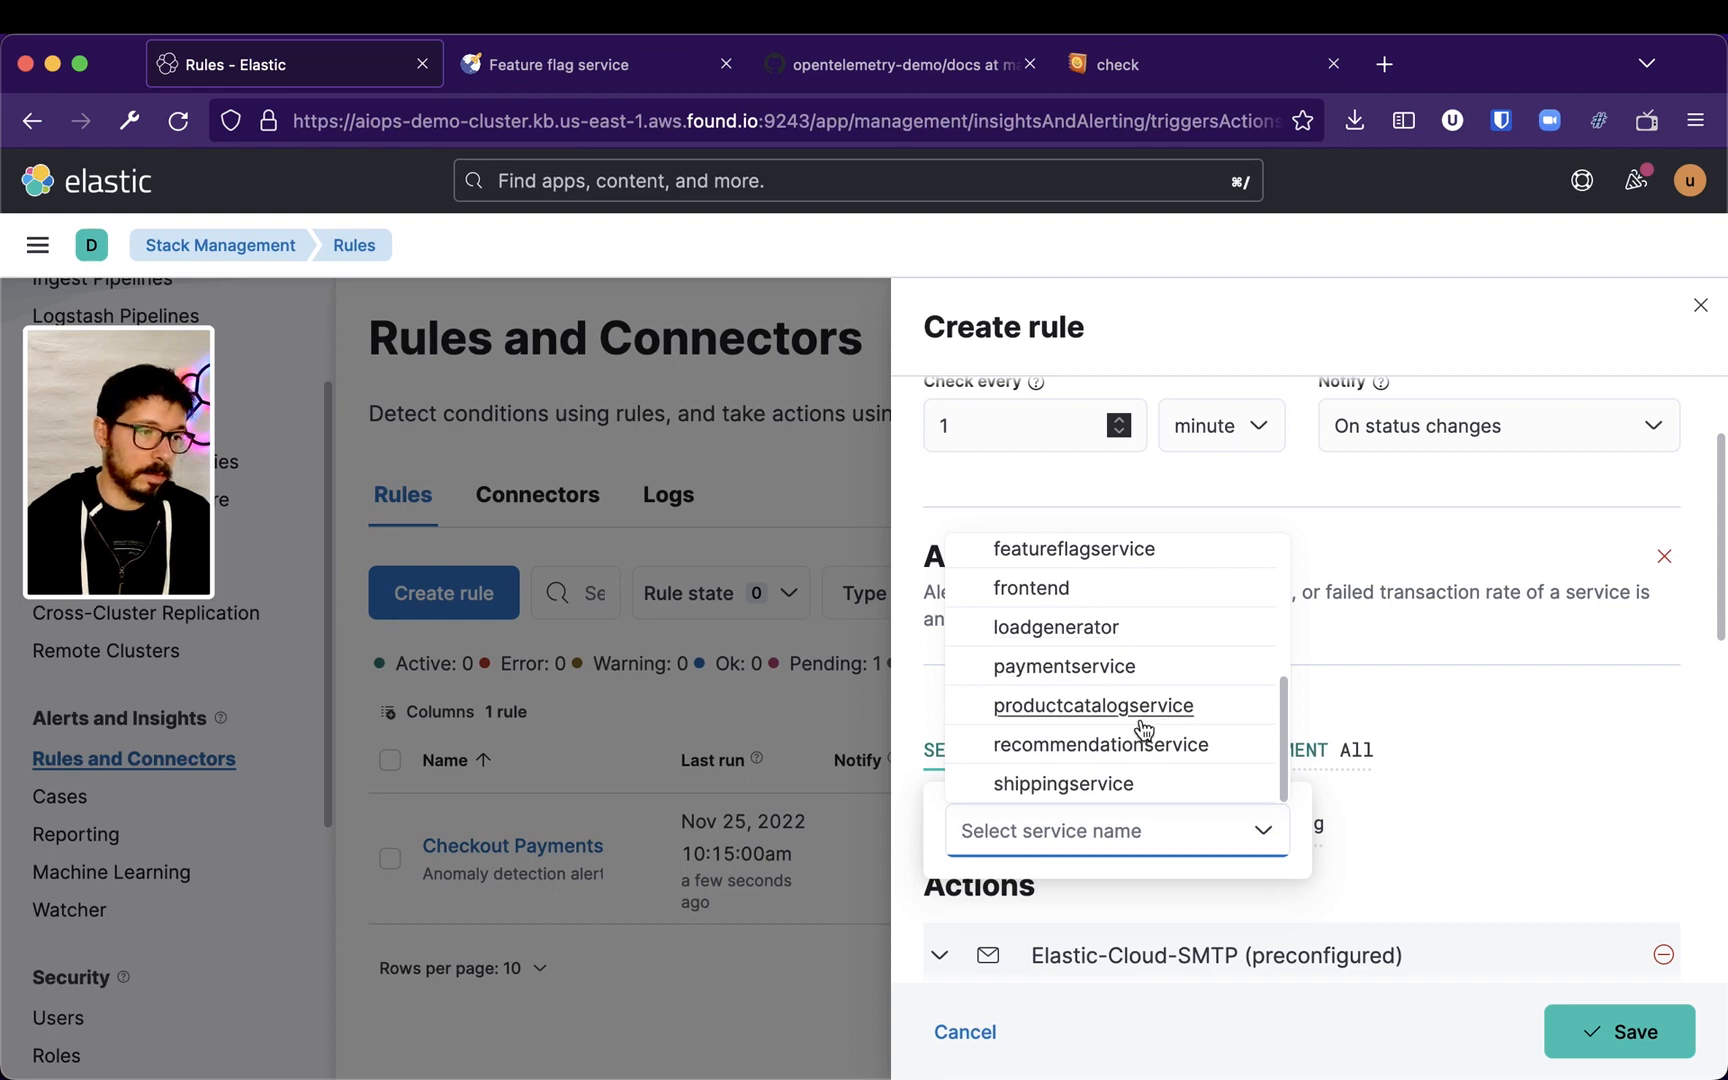
{"action": "scroll", "coordinate": [1070, 662], "scroll_direction": "up", "scroll_amount": 5}
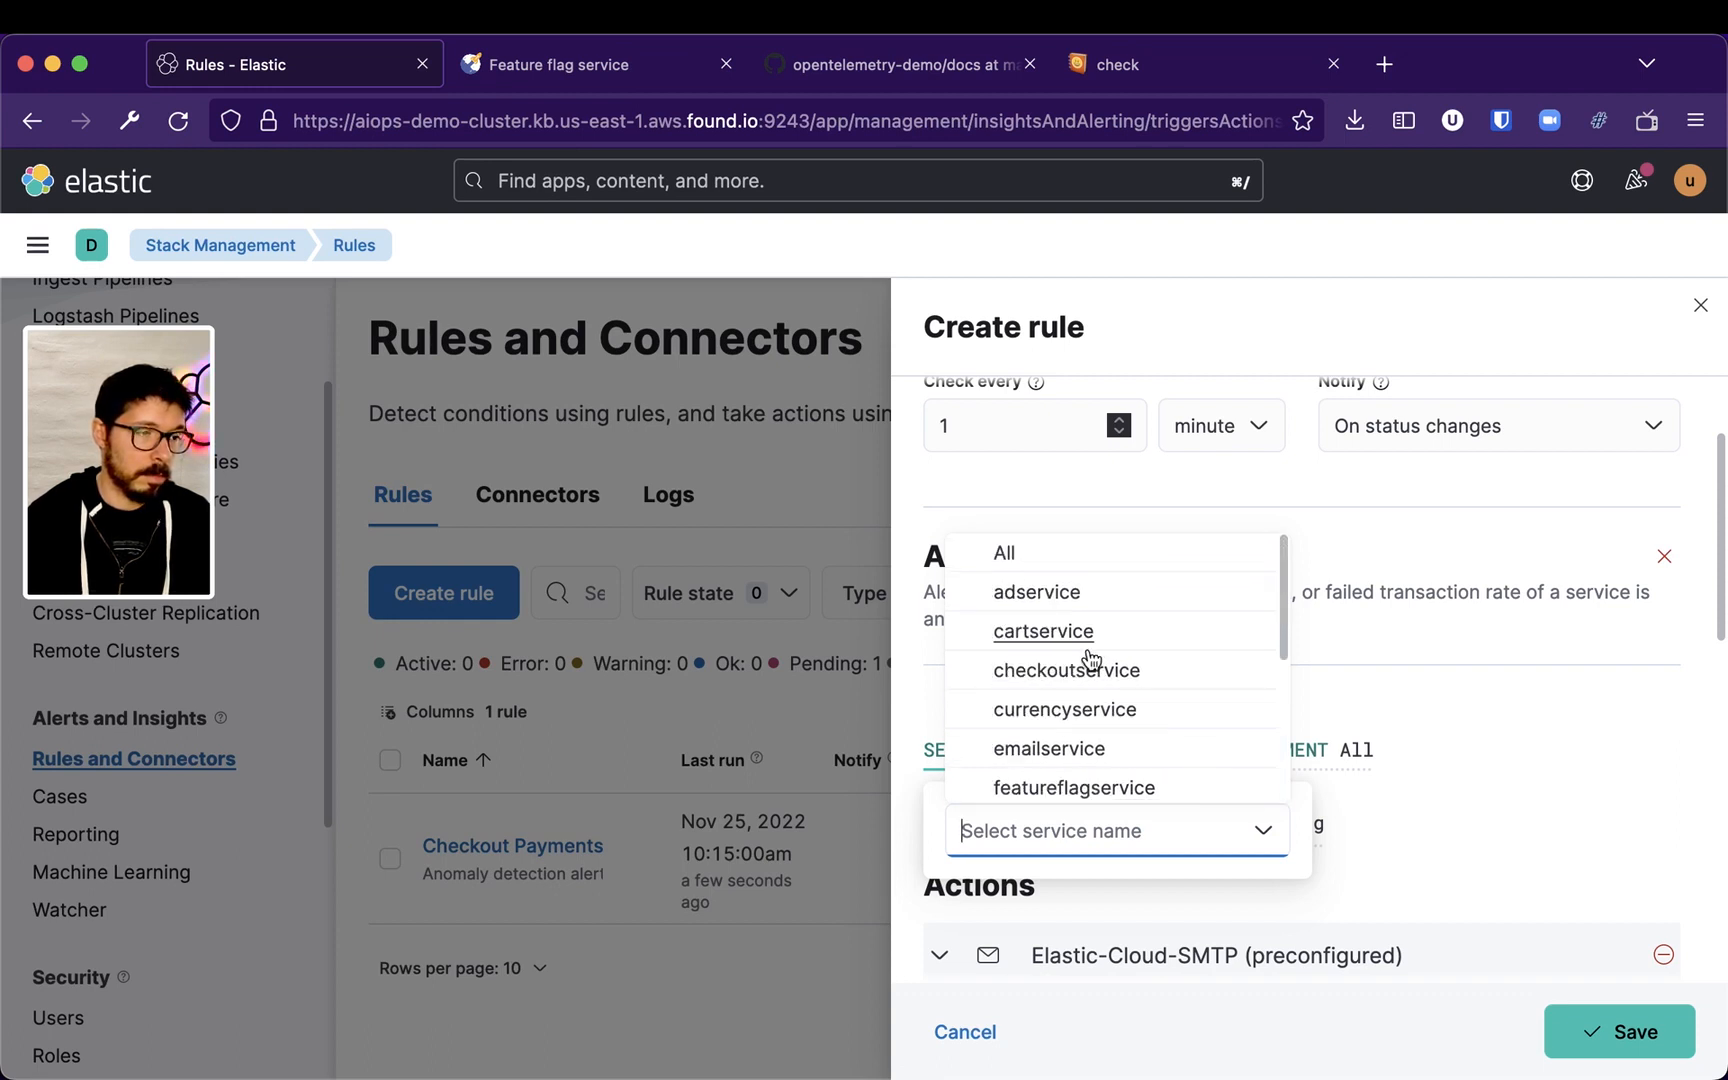
{"action": "left_click", "coordinate": [1010, 554]}
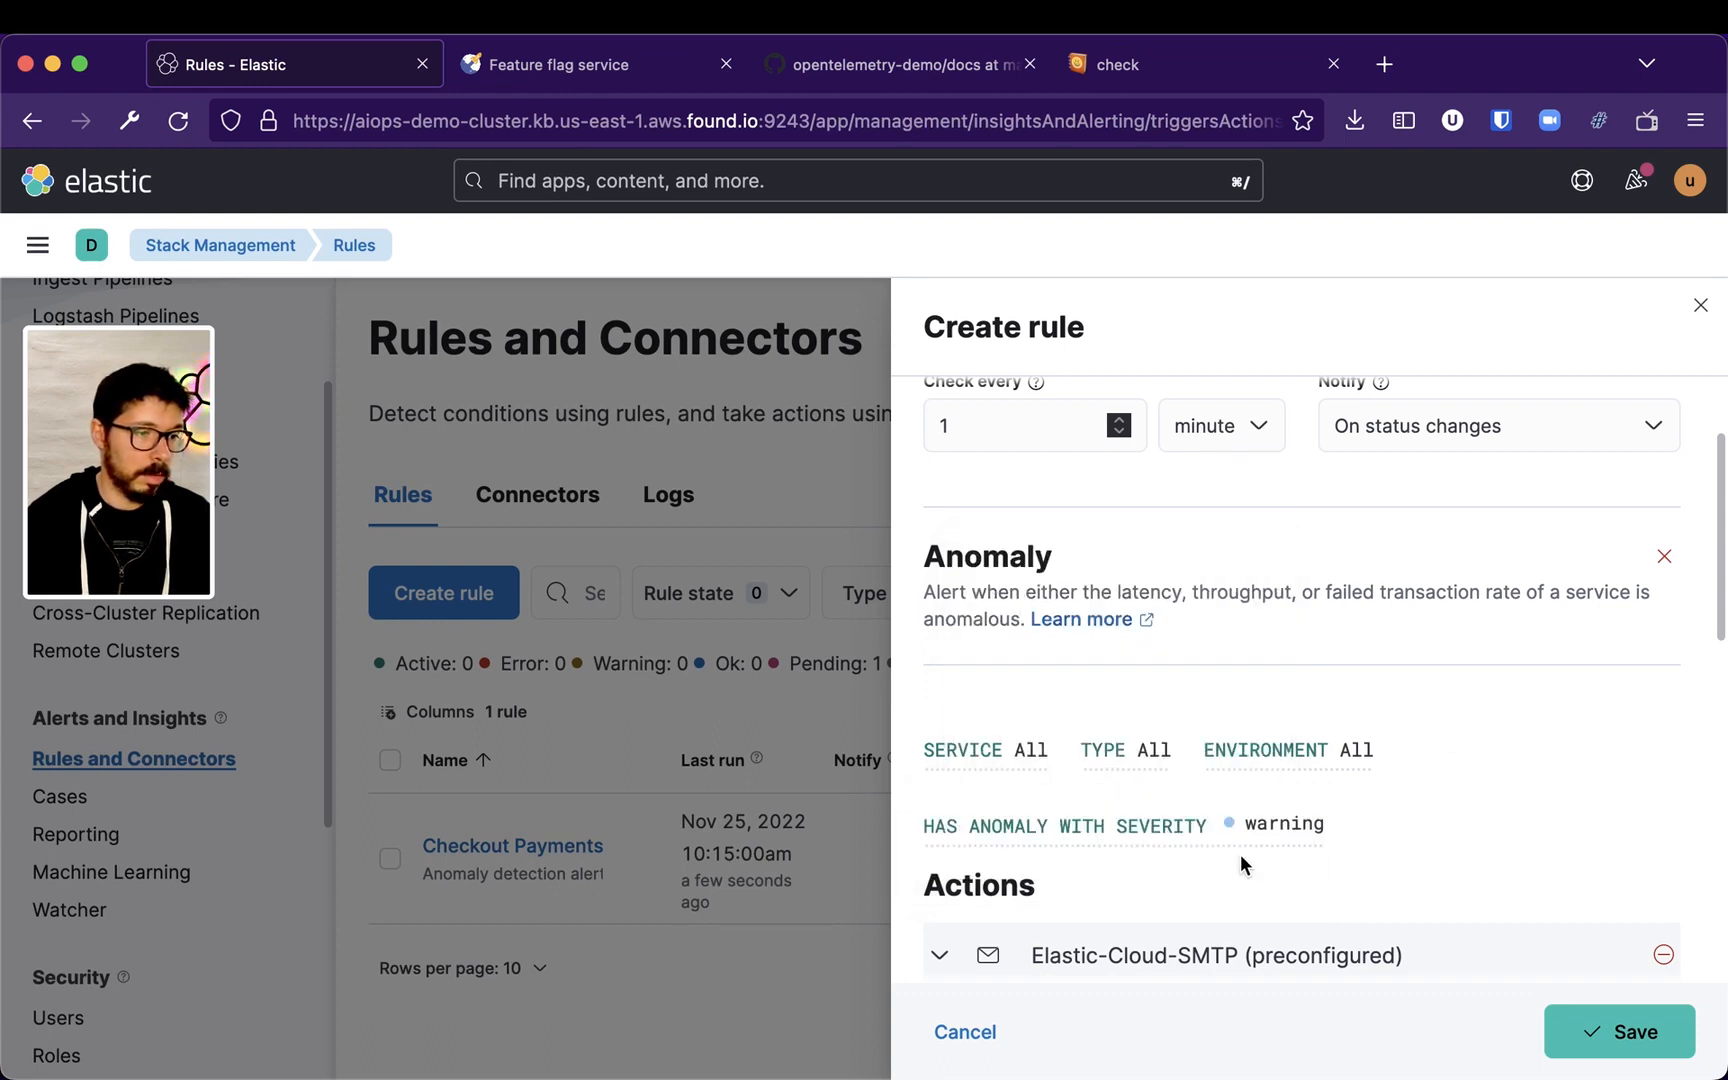
{"action": "left_click", "coordinate": [1140, 749]}
{"action": "left_click", "coordinate": [1228, 830]}
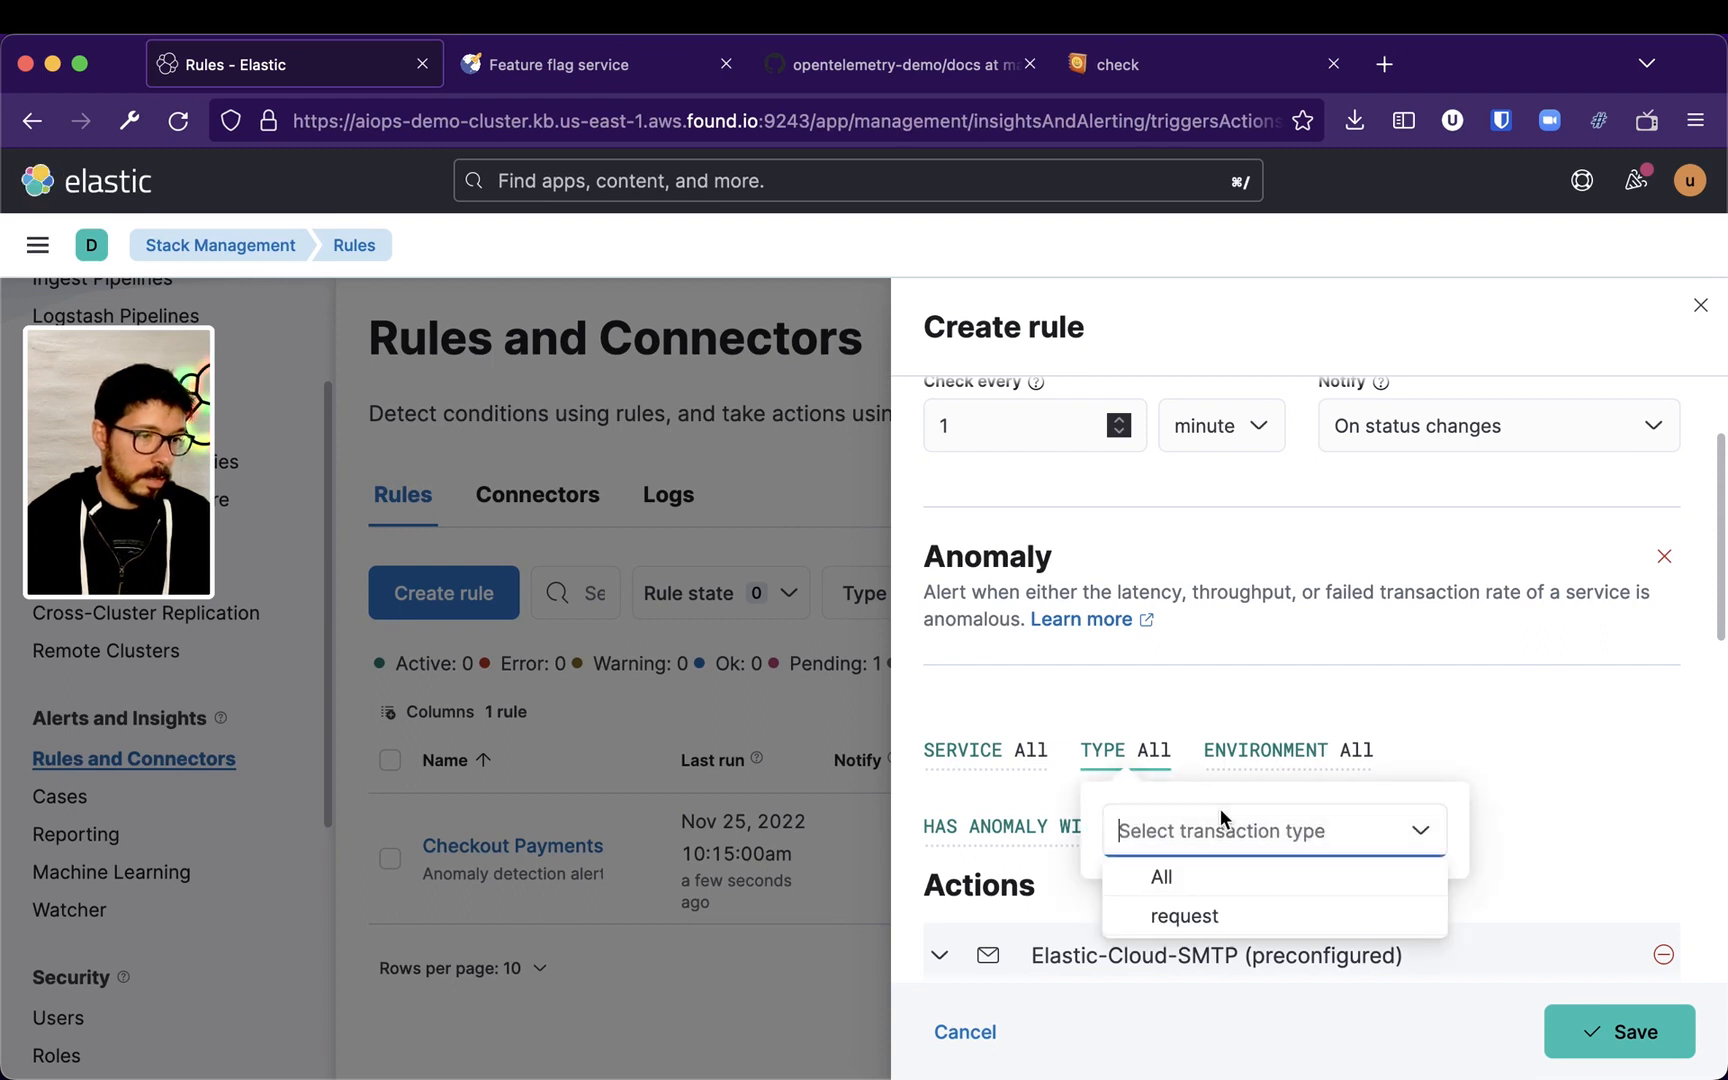
{"action": "left_click", "coordinate": [1453, 728]}
{"action": "left_click", "coordinate": [1327, 749]}
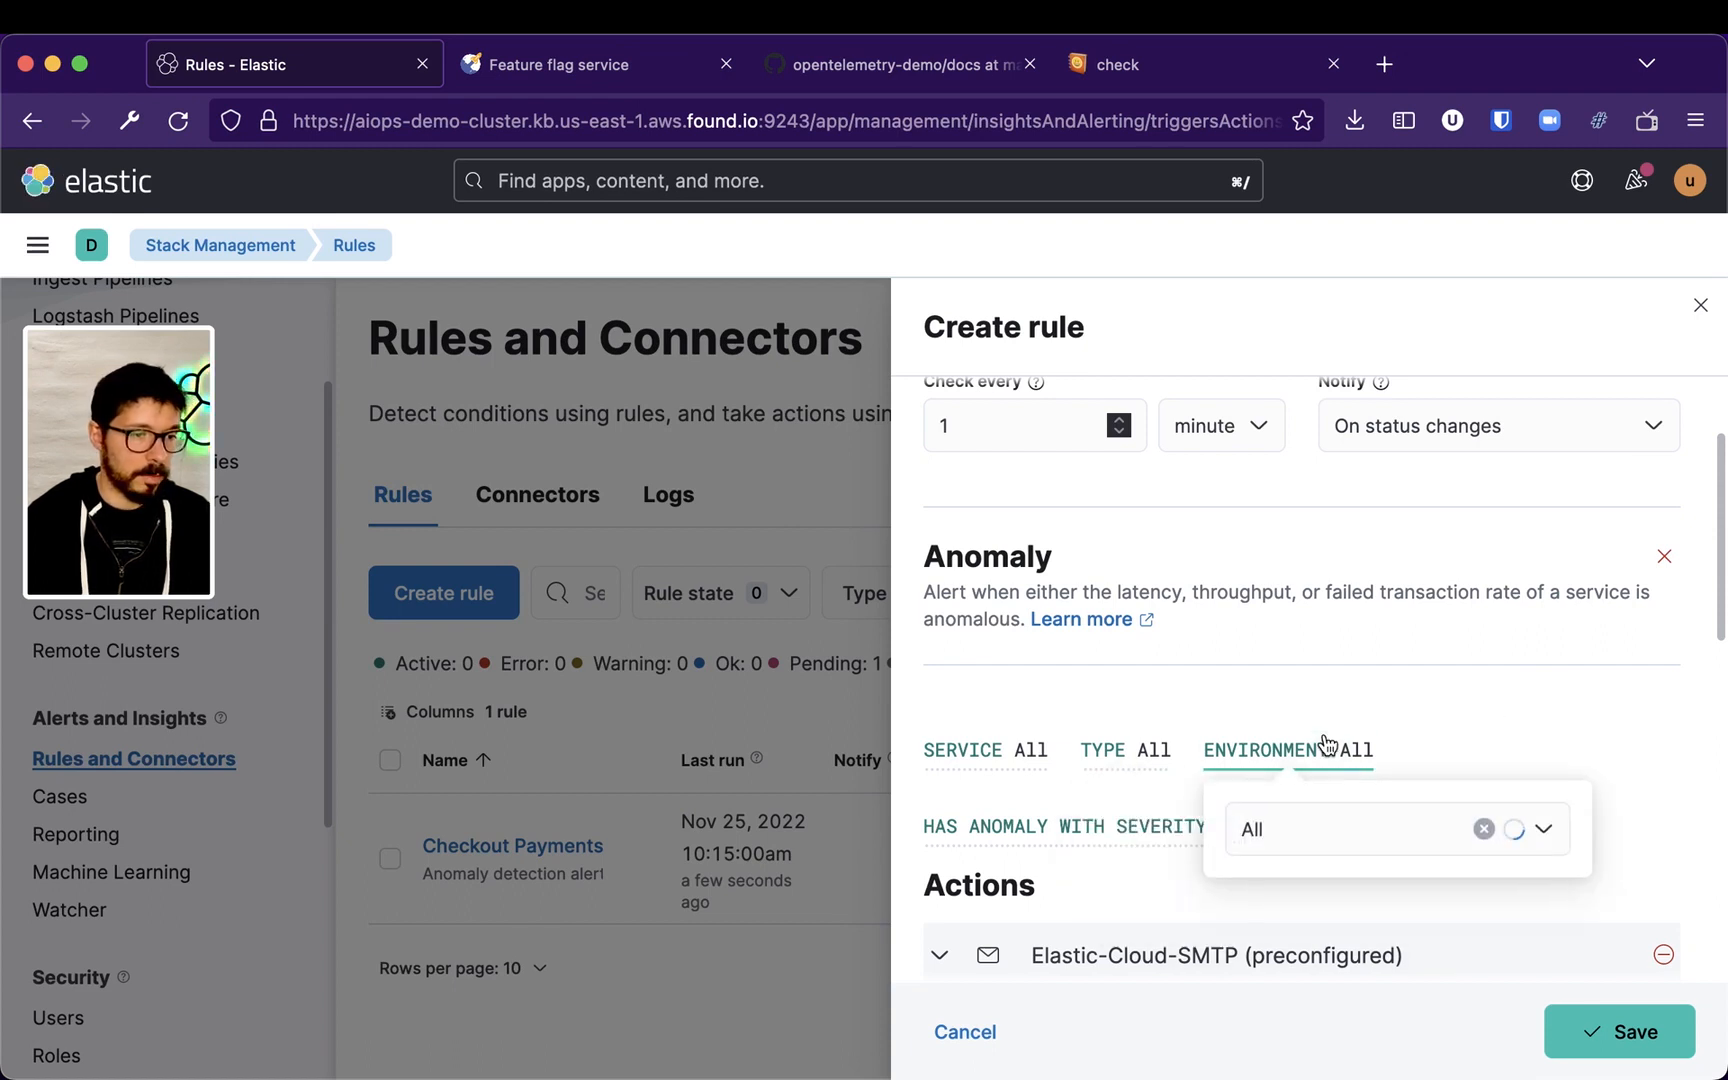
{"action": "left_click", "coordinate": [1370, 852]}
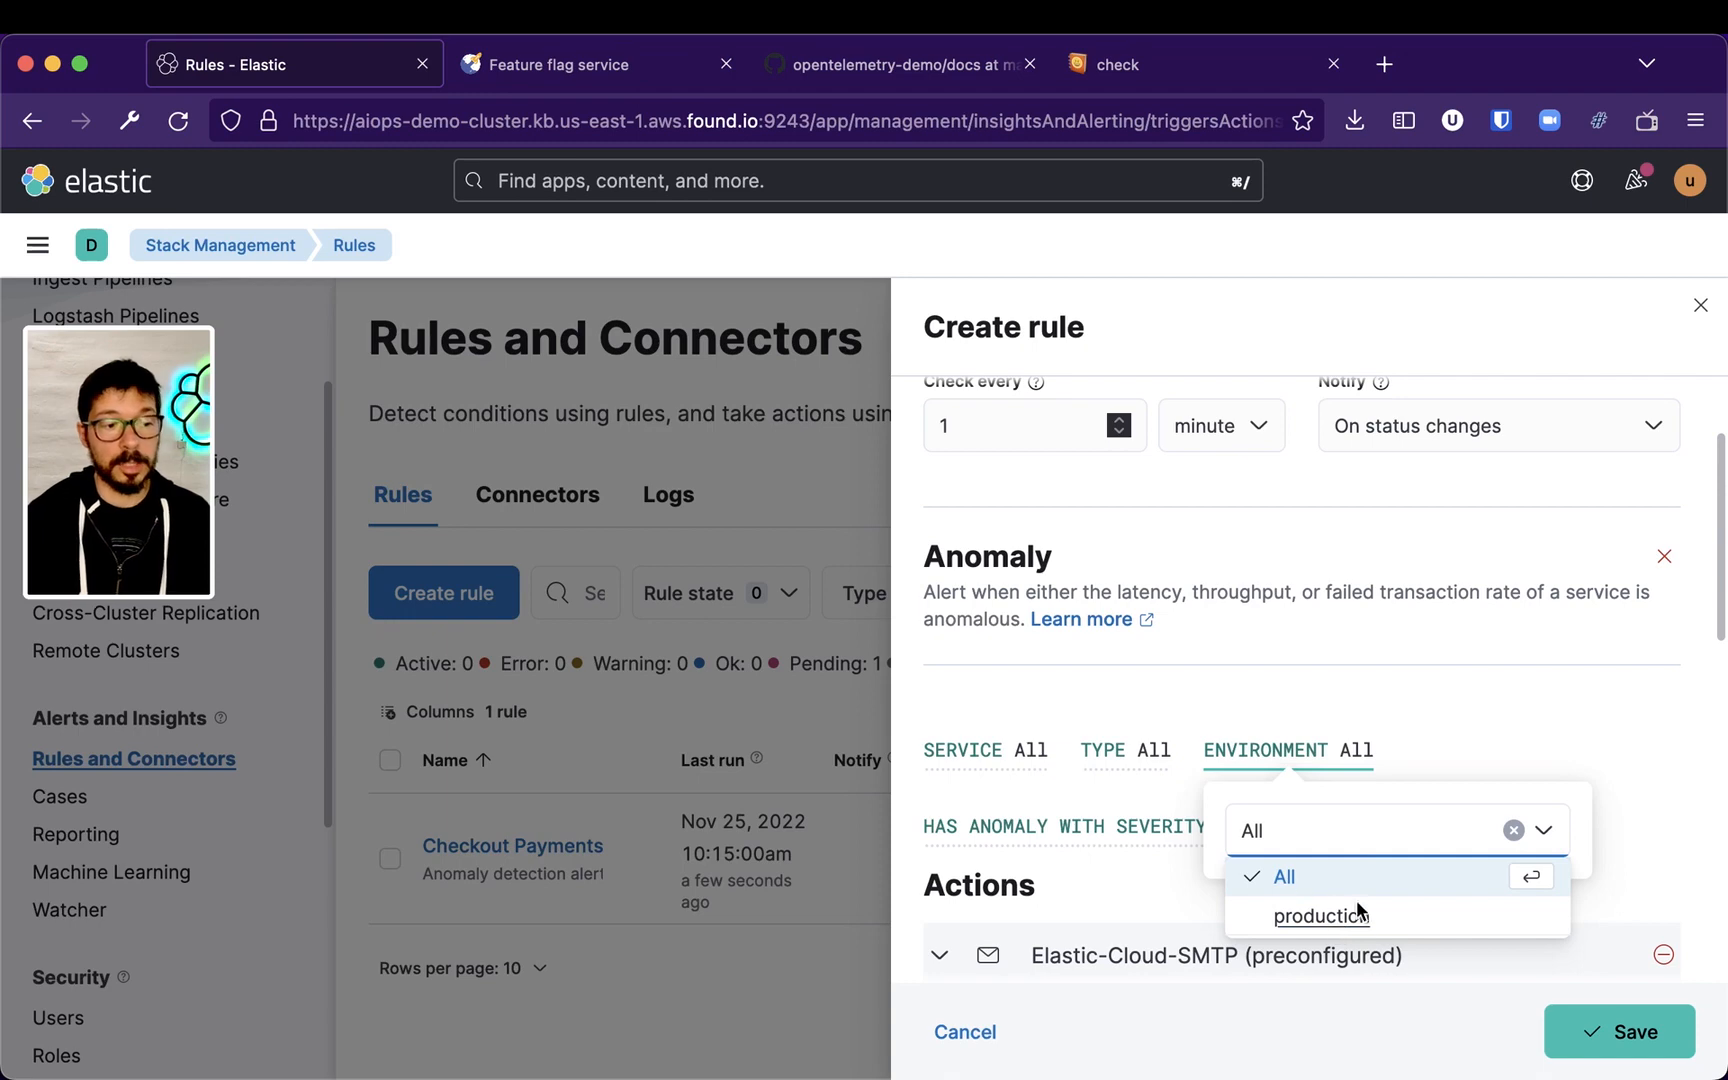
{"action": "left_click", "coordinate": [1462, 690]}
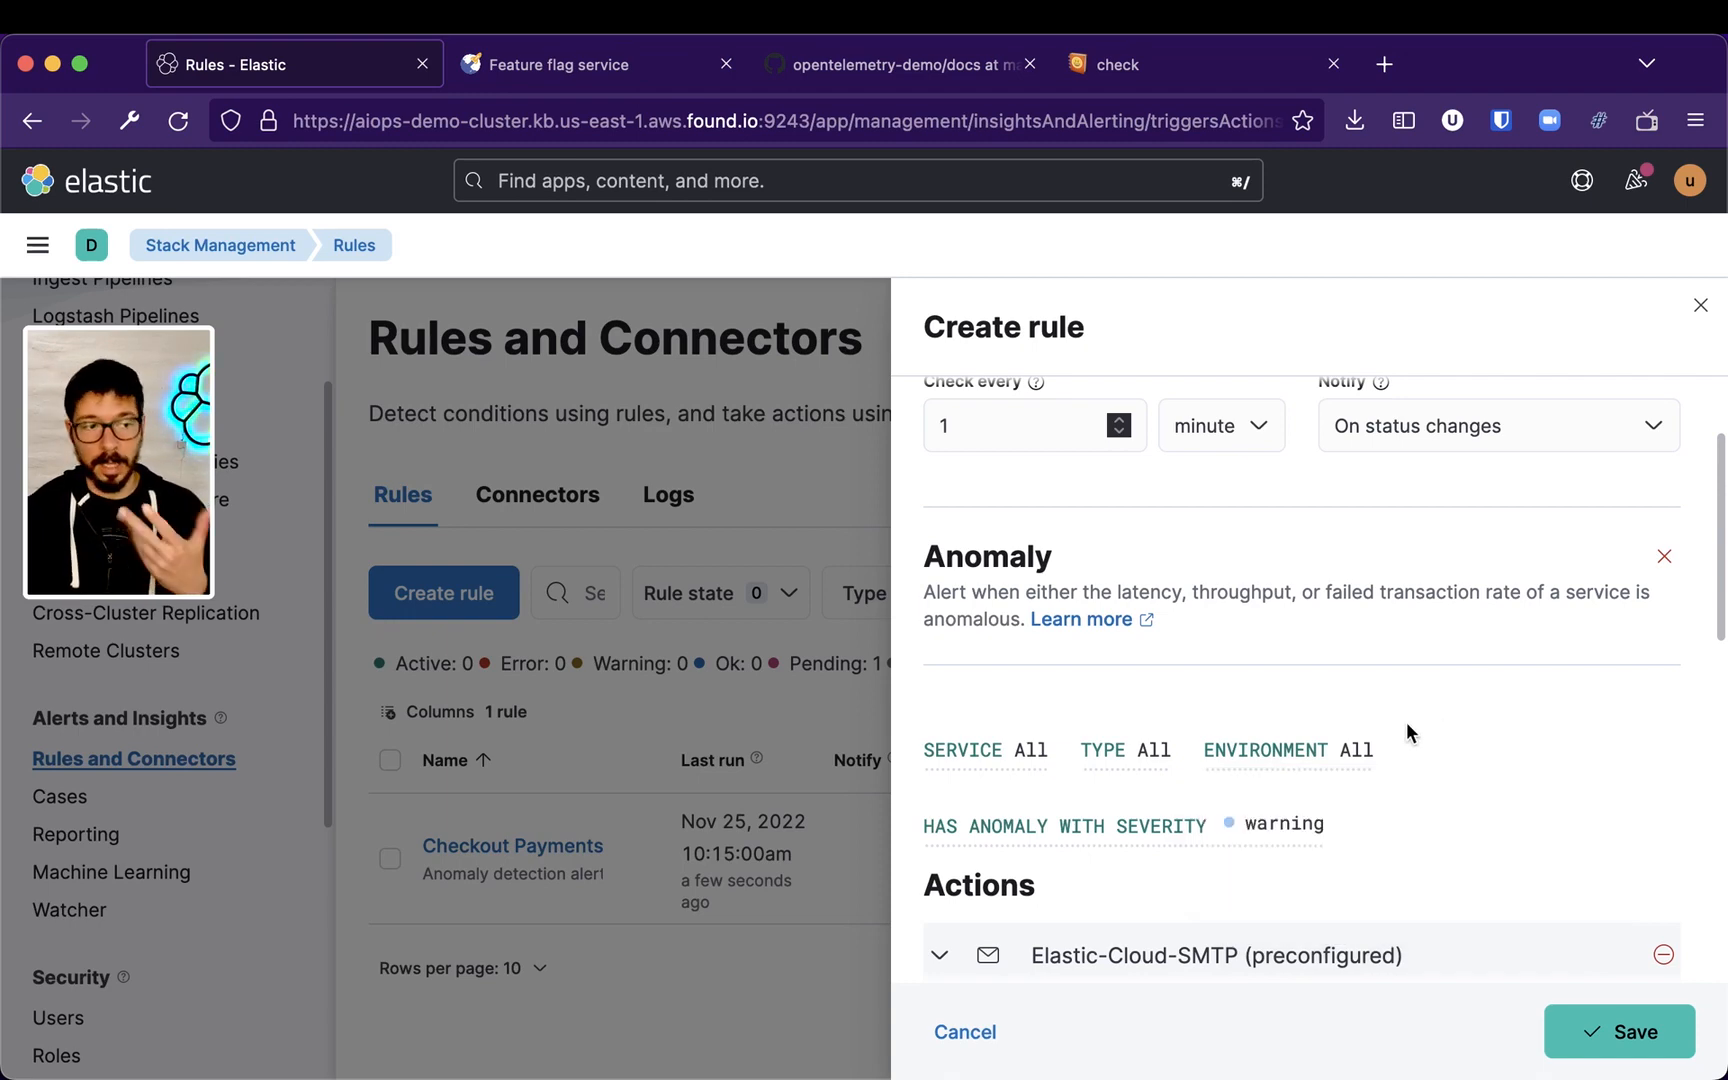
Check the email action's run-when options, keeping Threshold met
{"action": "scroll", "coordinate": [1437, 820], "scroll_direction": "down", "scroll_amount": 3}
{"action": "scroll", "coordinate": [1430, 760], "scroll_direction": "down", "scroll_amount": 5}
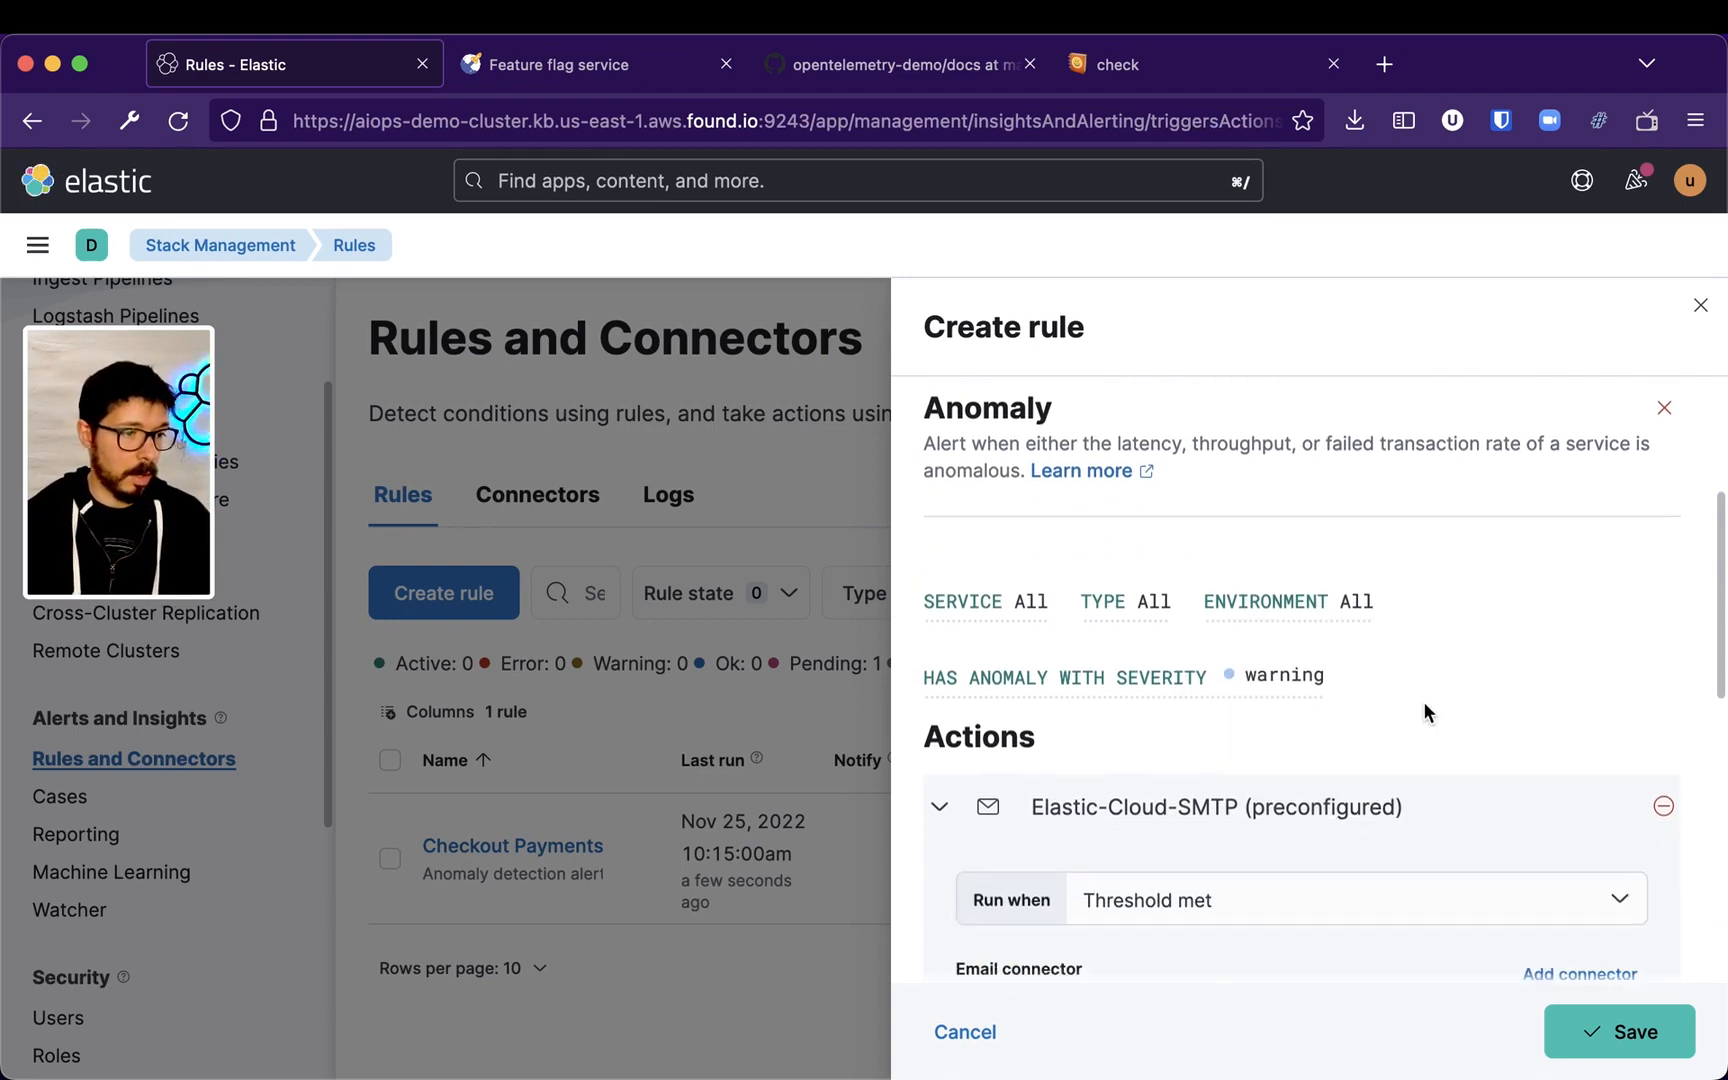
{"action": "left_click", "coordinate": [1260, 562]}
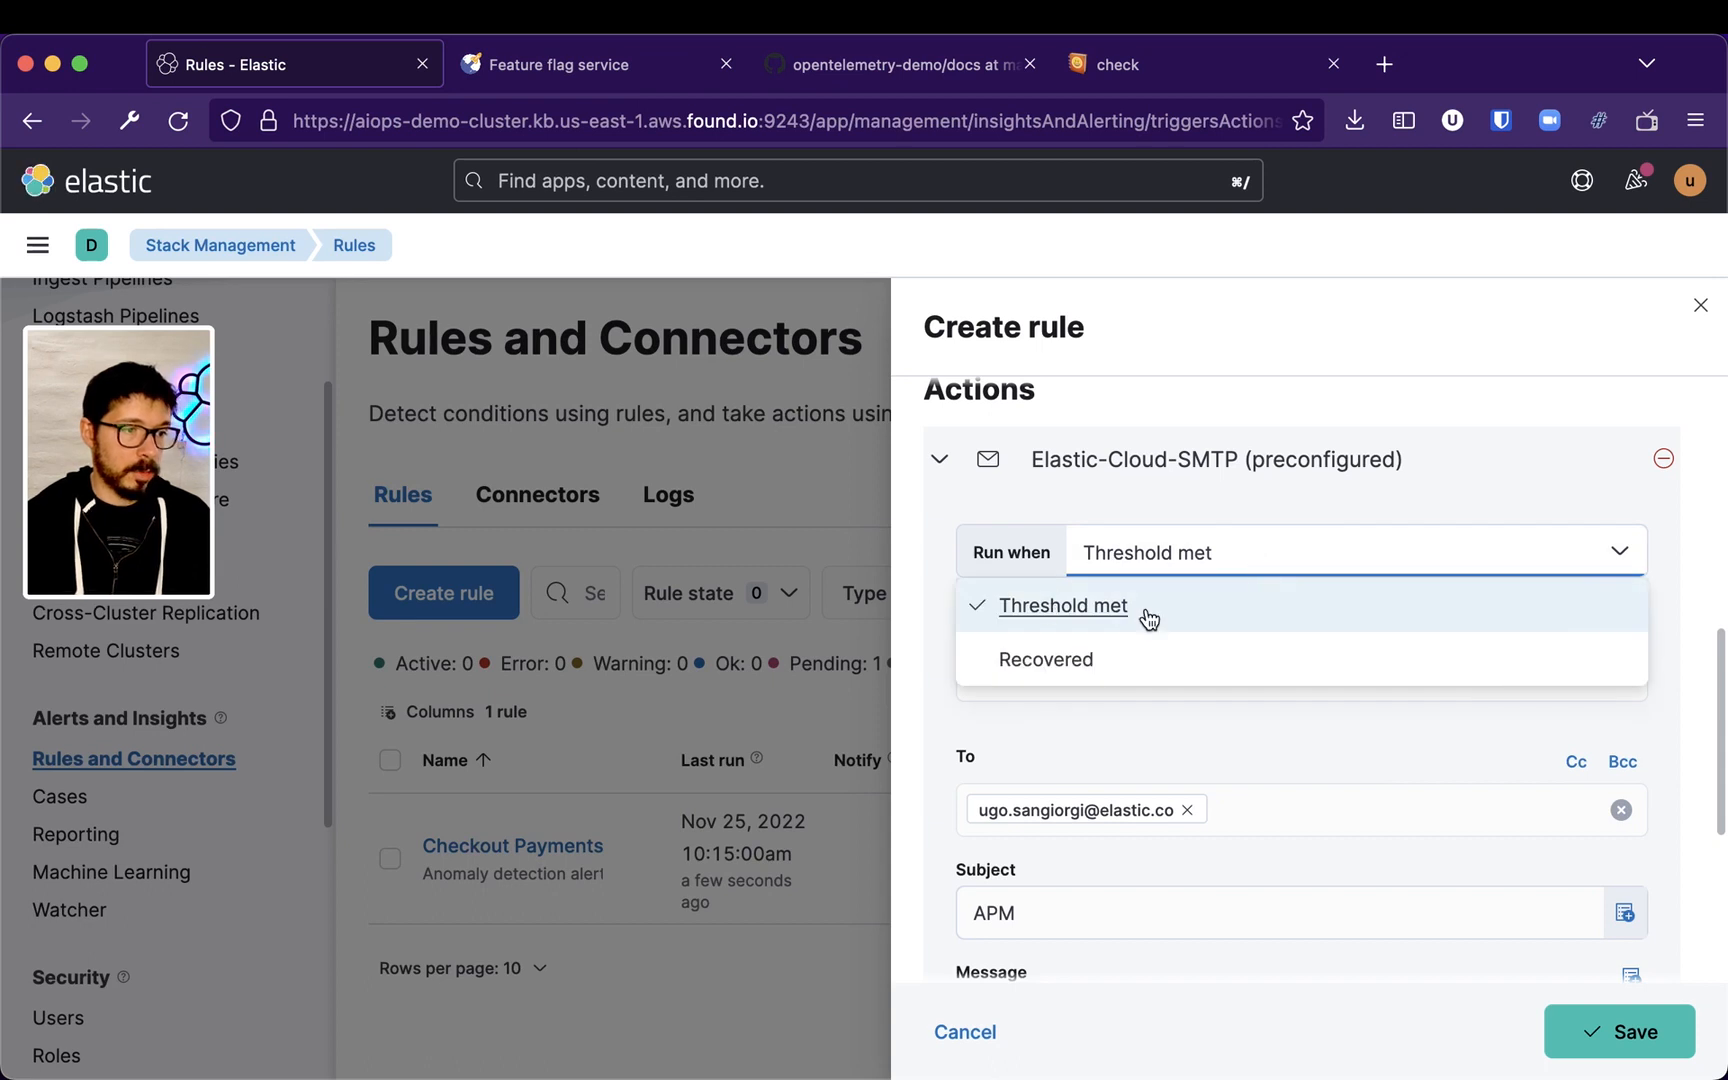
{"action": "left_click", "coordinate": [1268, 398]}
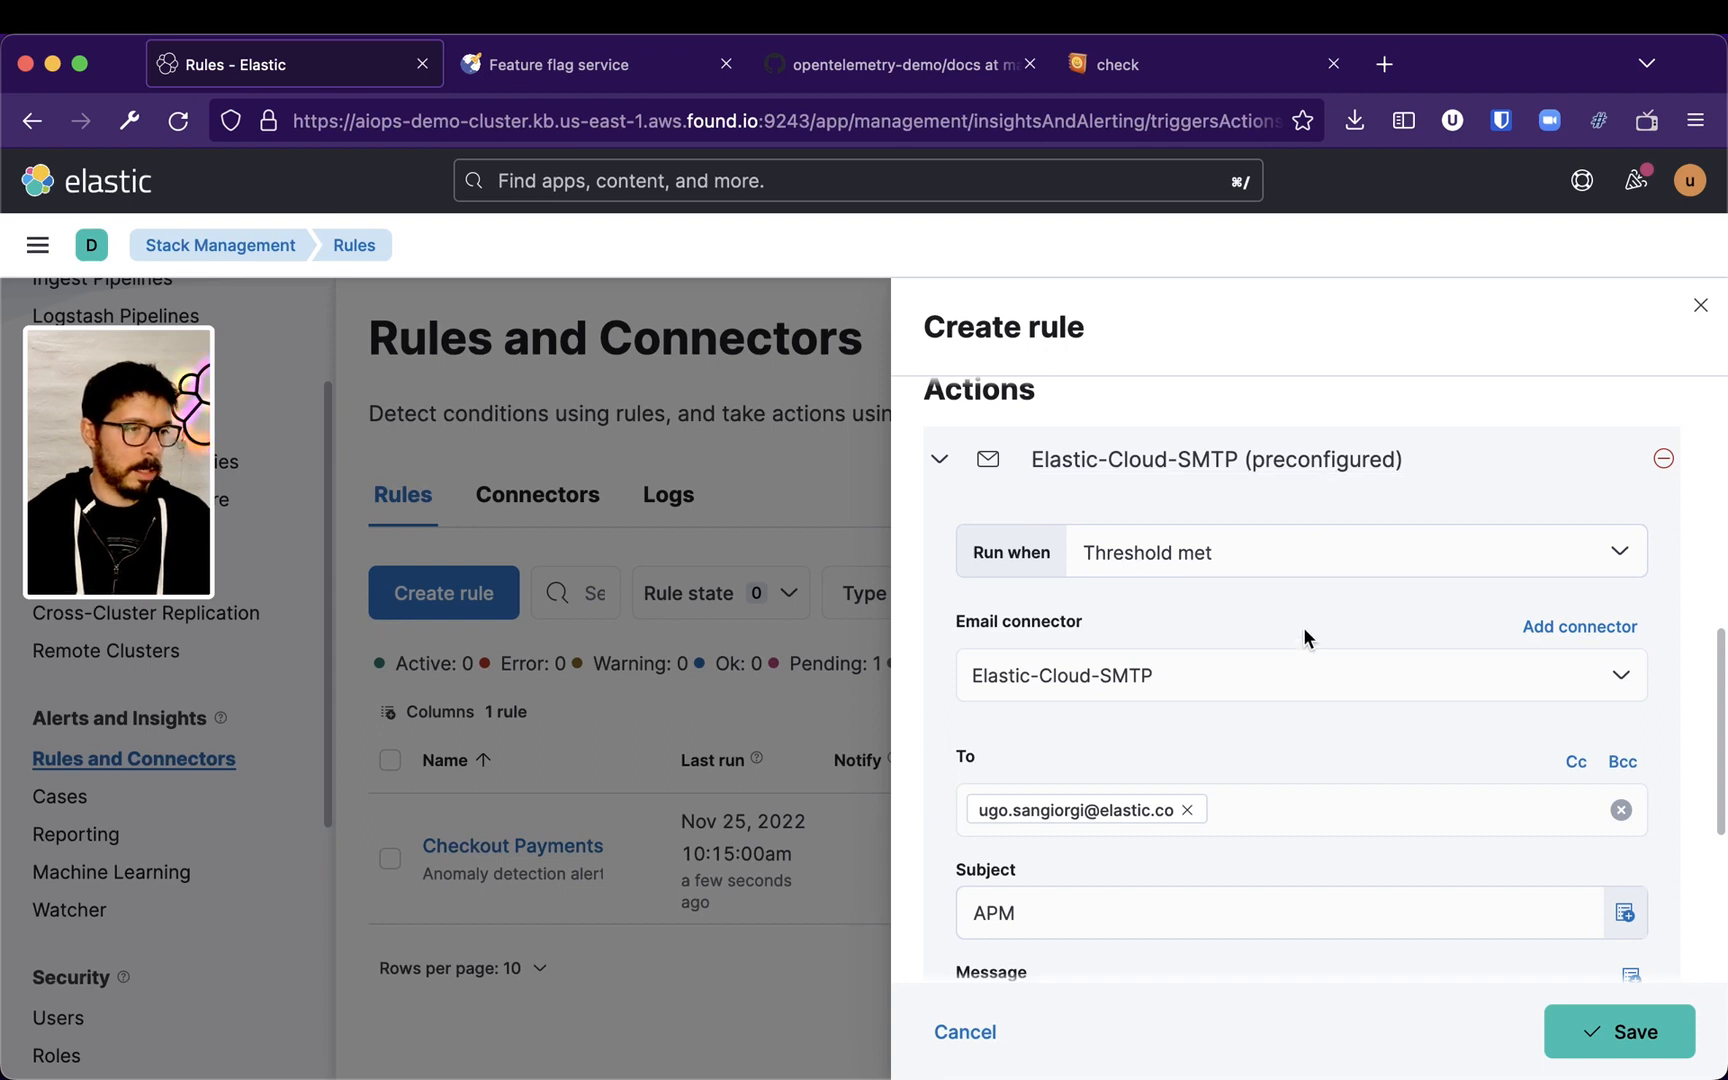
Collapse the email action and save the APM Anomalies rule
{"action": "scroll", "coordinate": [1304, 630], "scroll_direction": "down", "scroll_amount": 3}
{"action": "scroll", "coordinate": [1284, 588], "scroll_direction": "up", "scroll_amount": 3}
{"action": "left_click", "coordinate": [938, 482]}
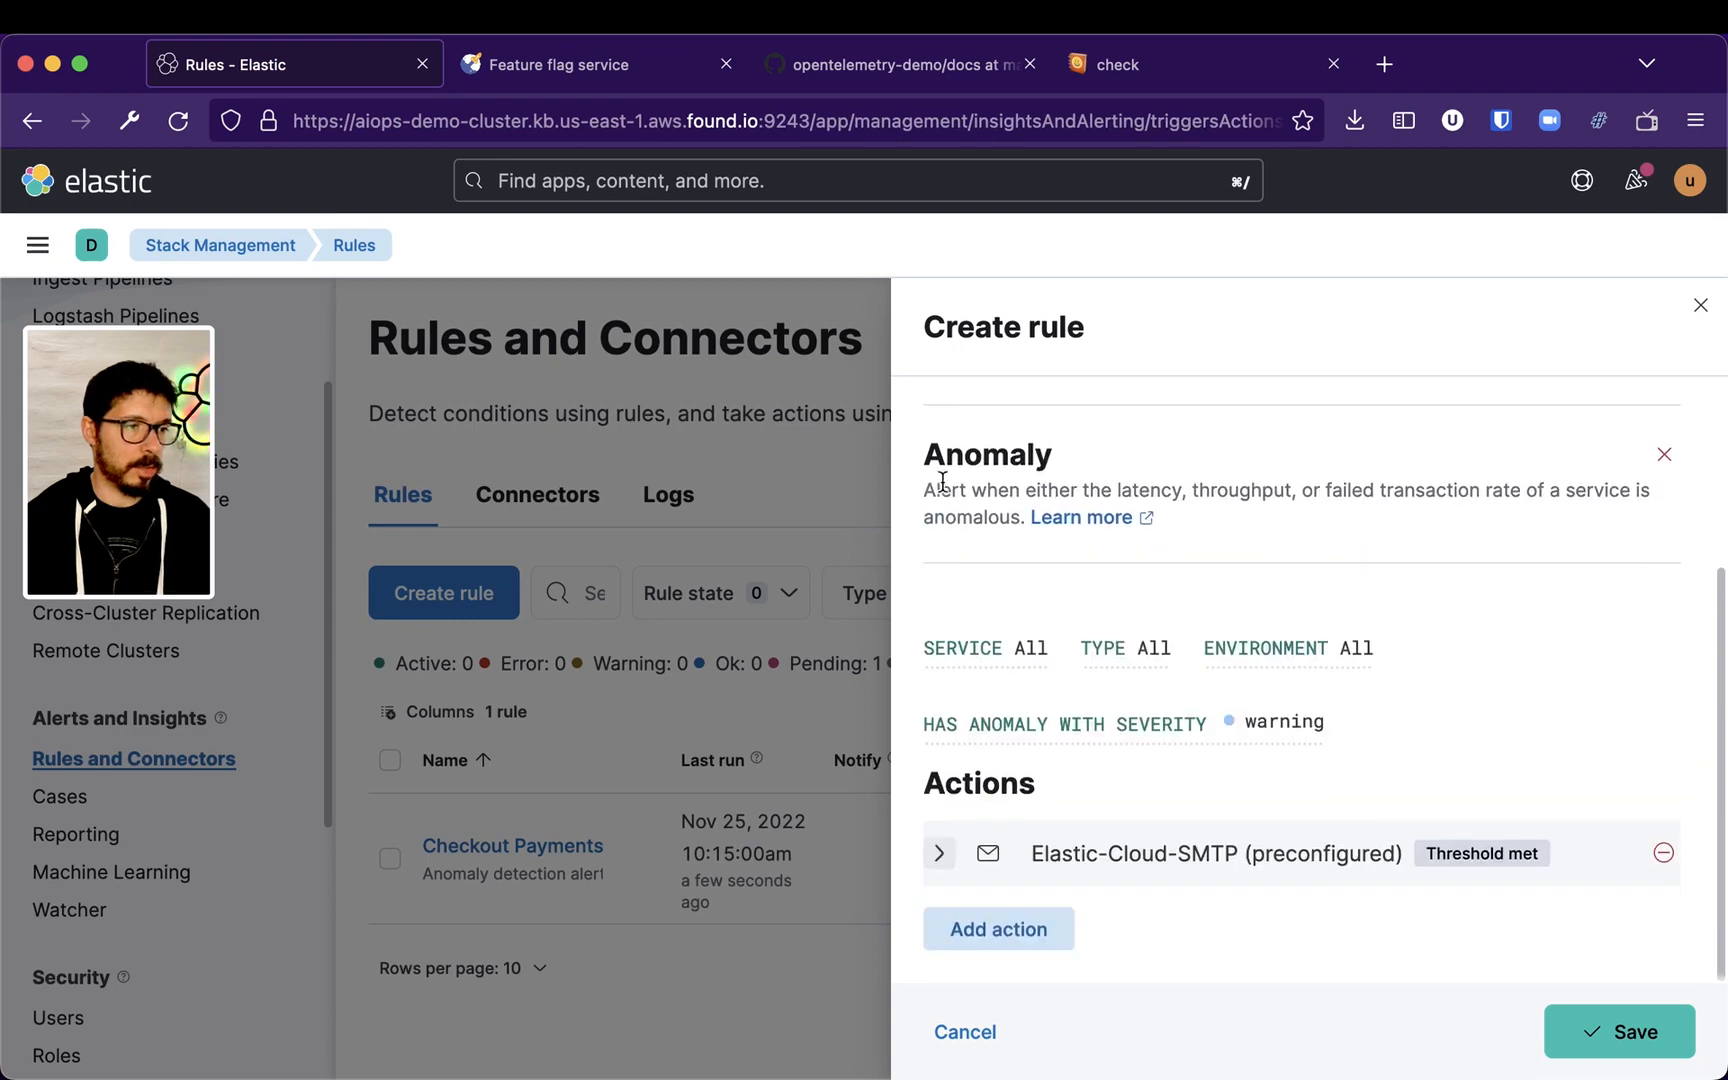
{"action": "left_click", "coordinate": [998, 930]}
{"action": "scroll", "coordinate": [1158, 877], "scroll_direction": "down", "scroll_amount": 3}
{"action": "scroll", "coordinate": [1158, 878], "scroll_direction": "down", "scroll_amount": 1}
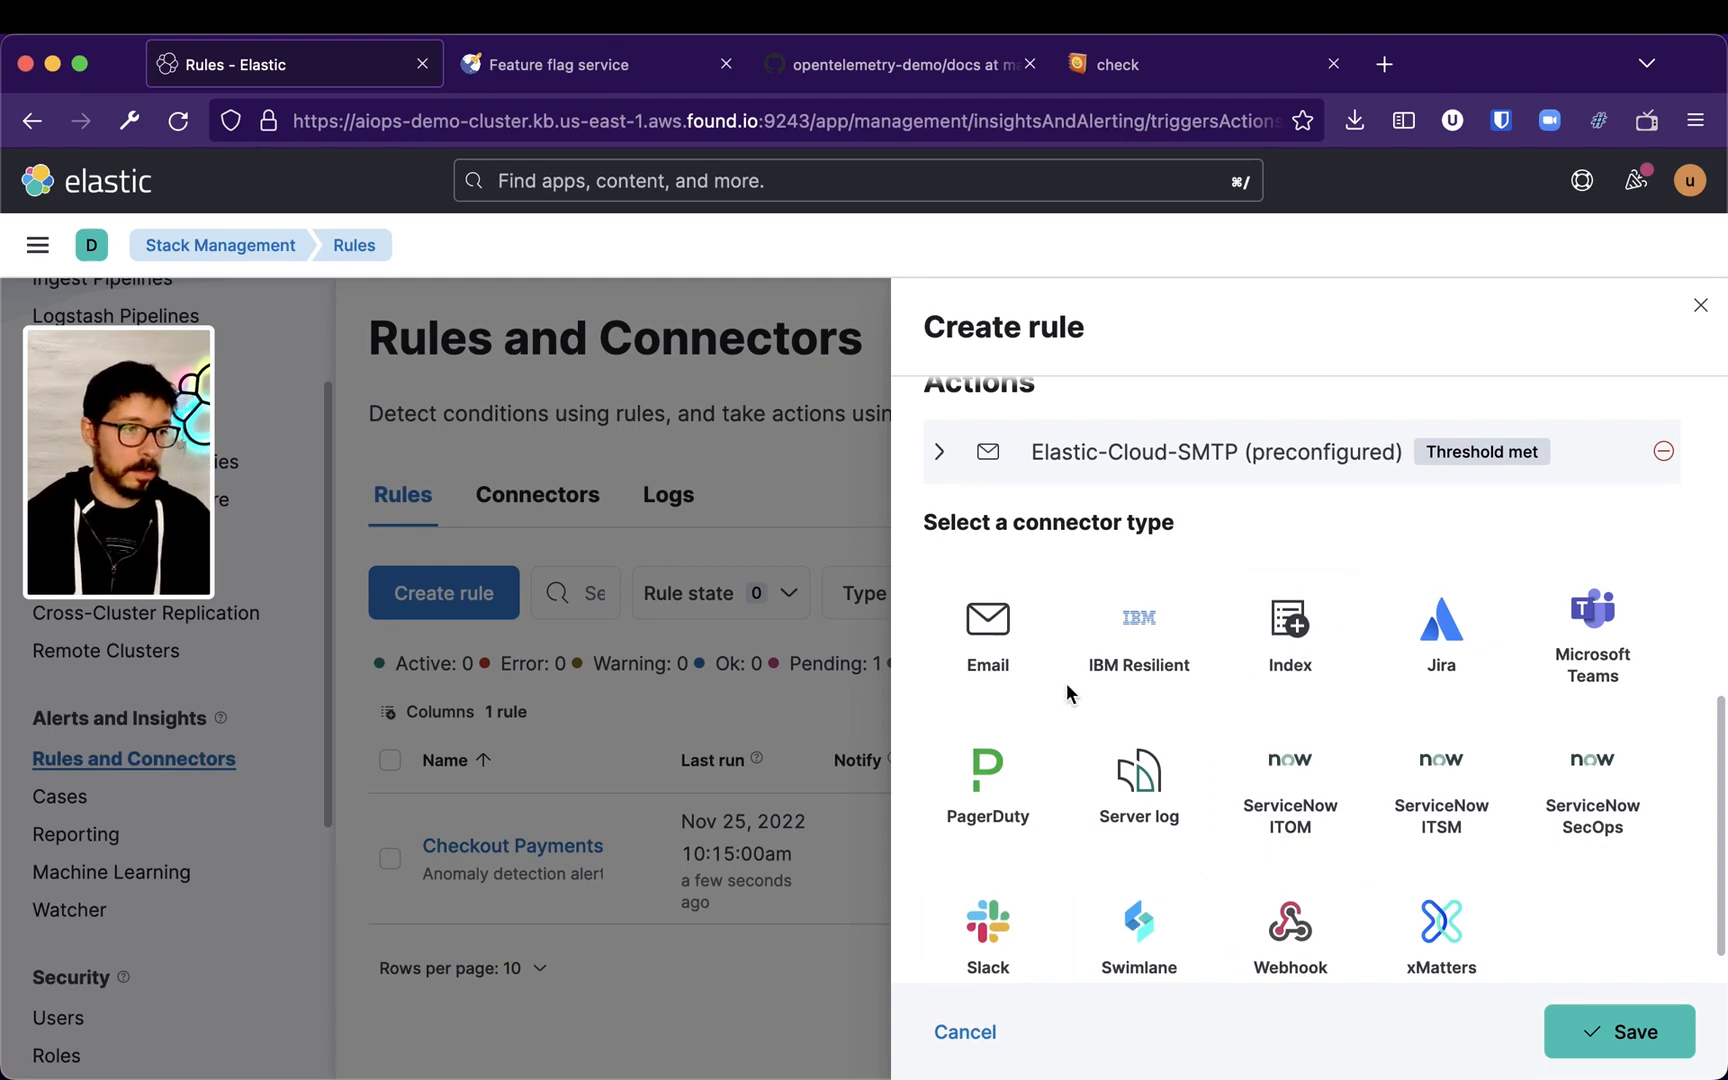
{"action": "left_click", "coordinate": [1597, 1028]}
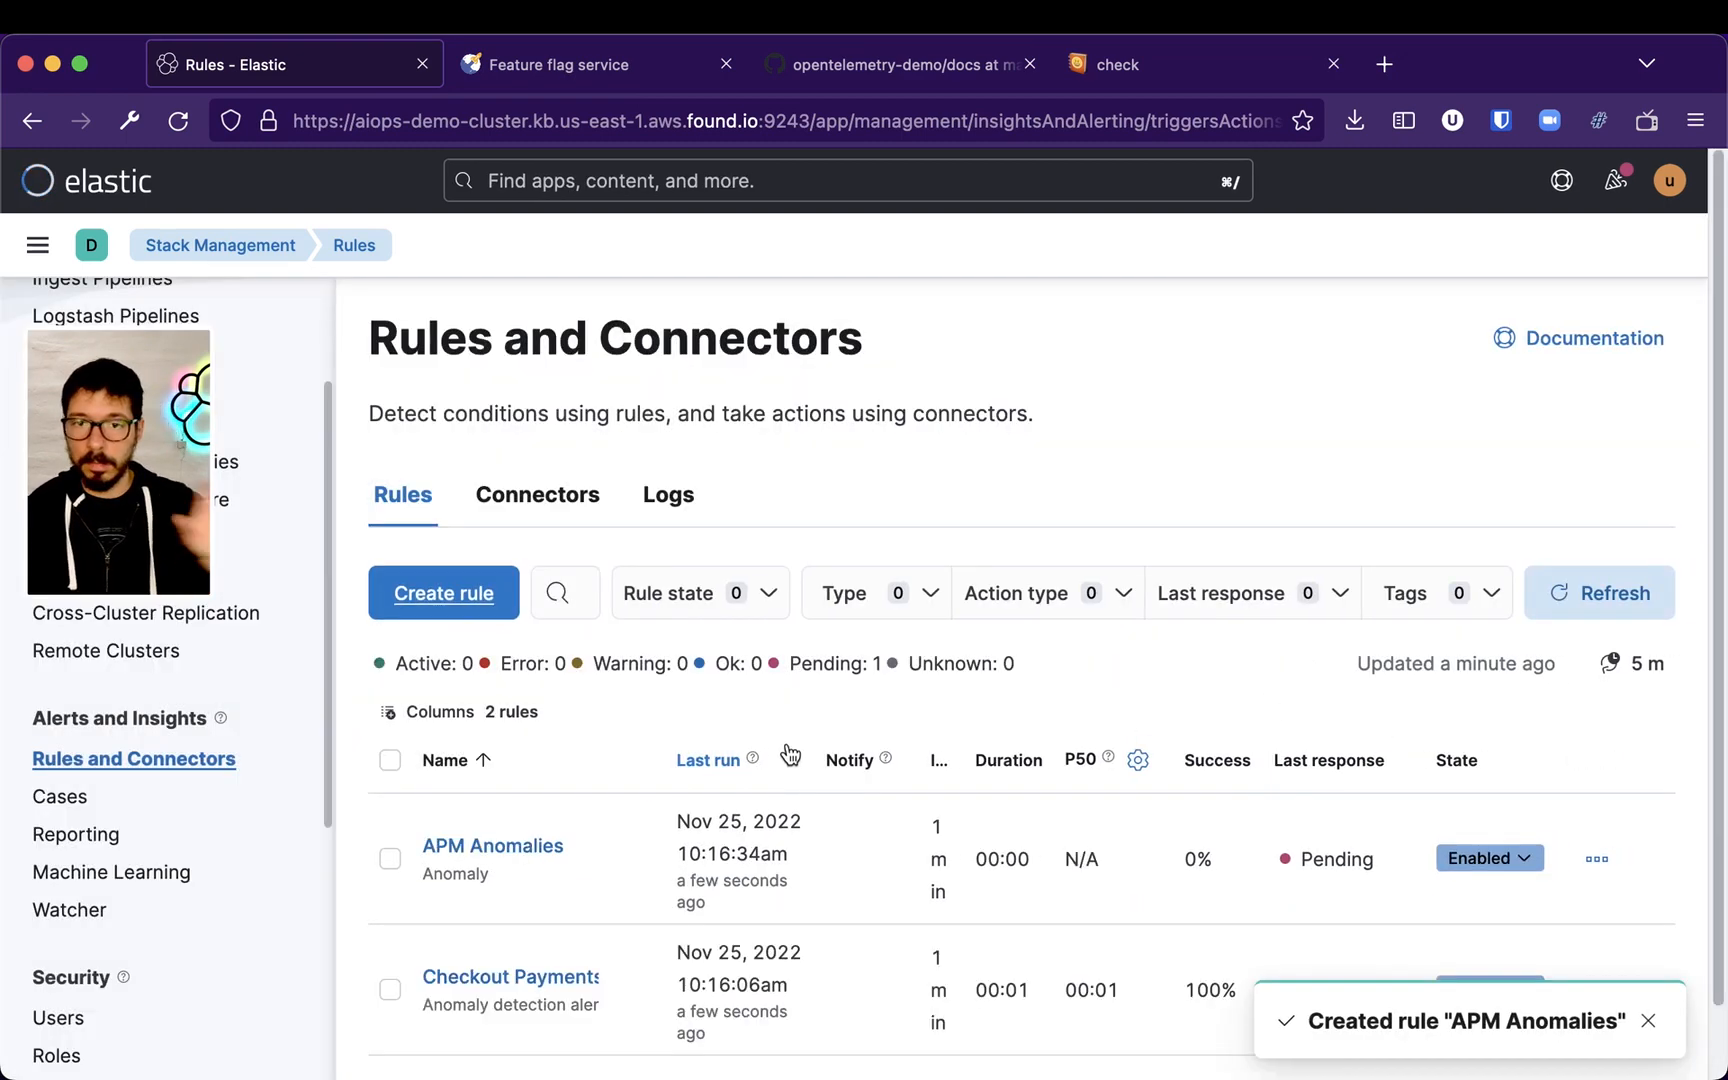
Start creating a new Inventory rule
{"action": "scroll", "coordinate": [838, 693], "scroll_direction": "down", "scroll_amount": 2}
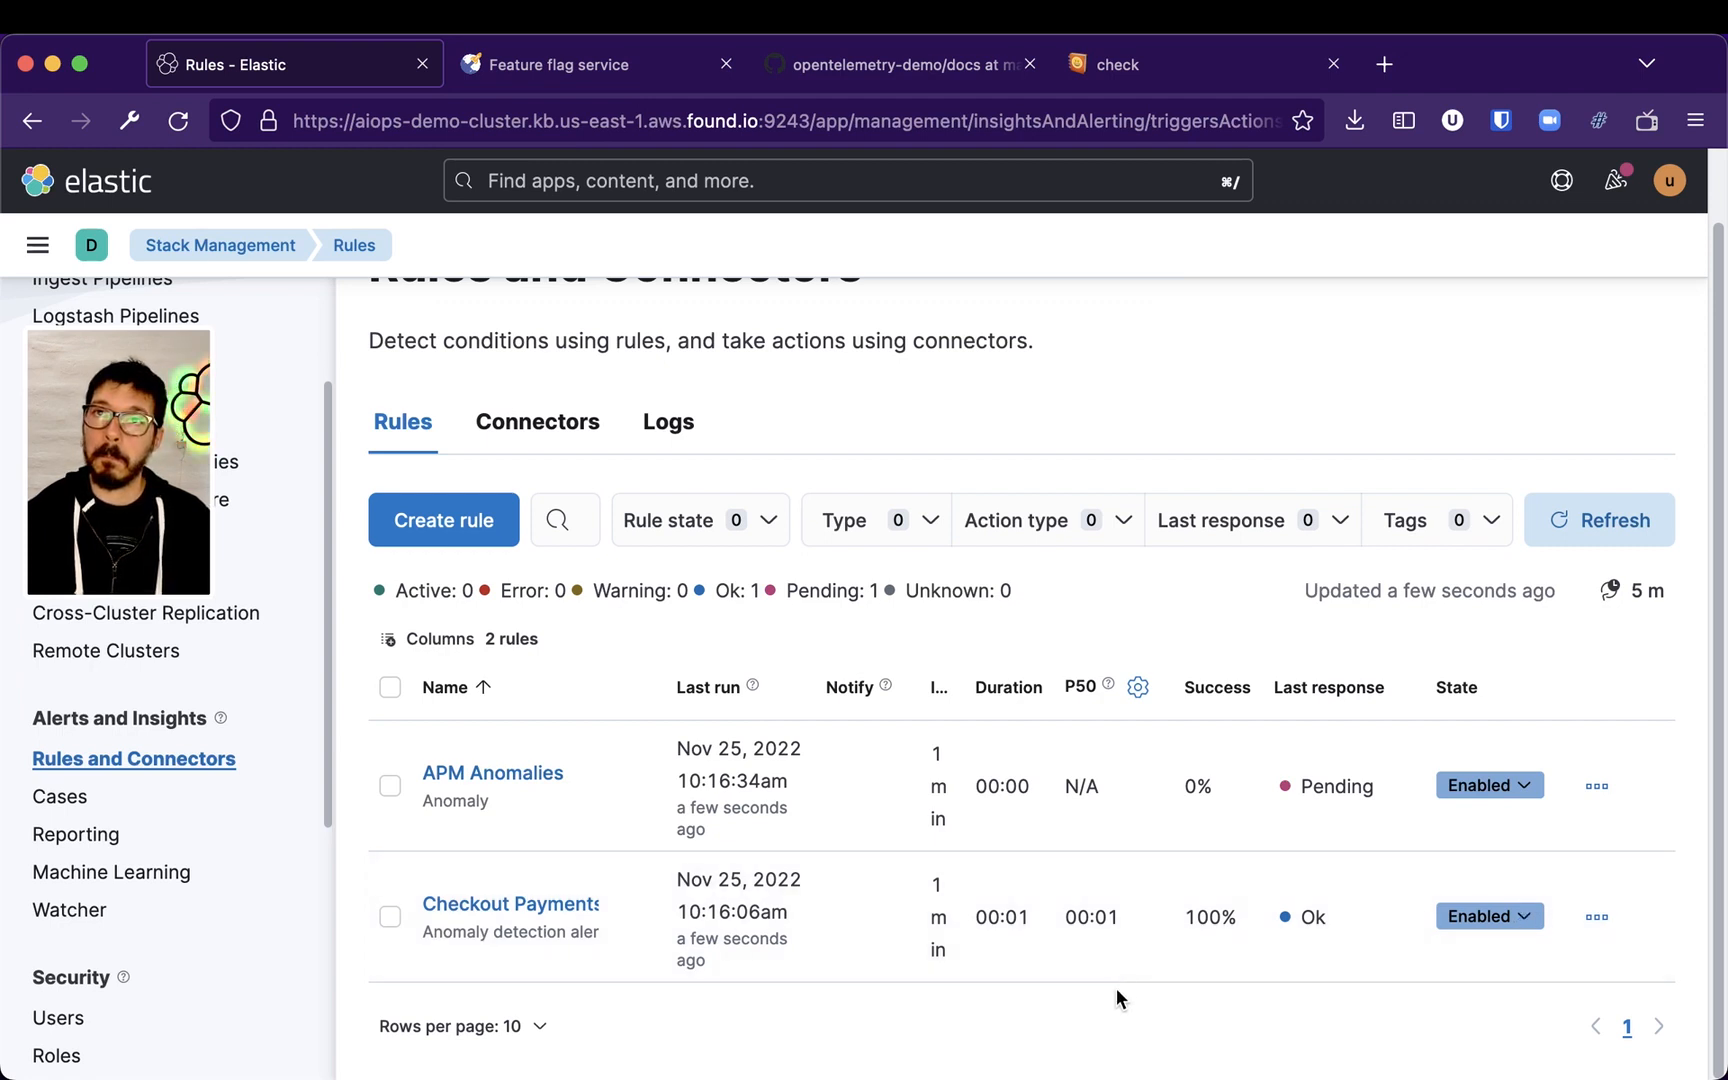
{"action": "left_click", "coordinate": [475, 520]}
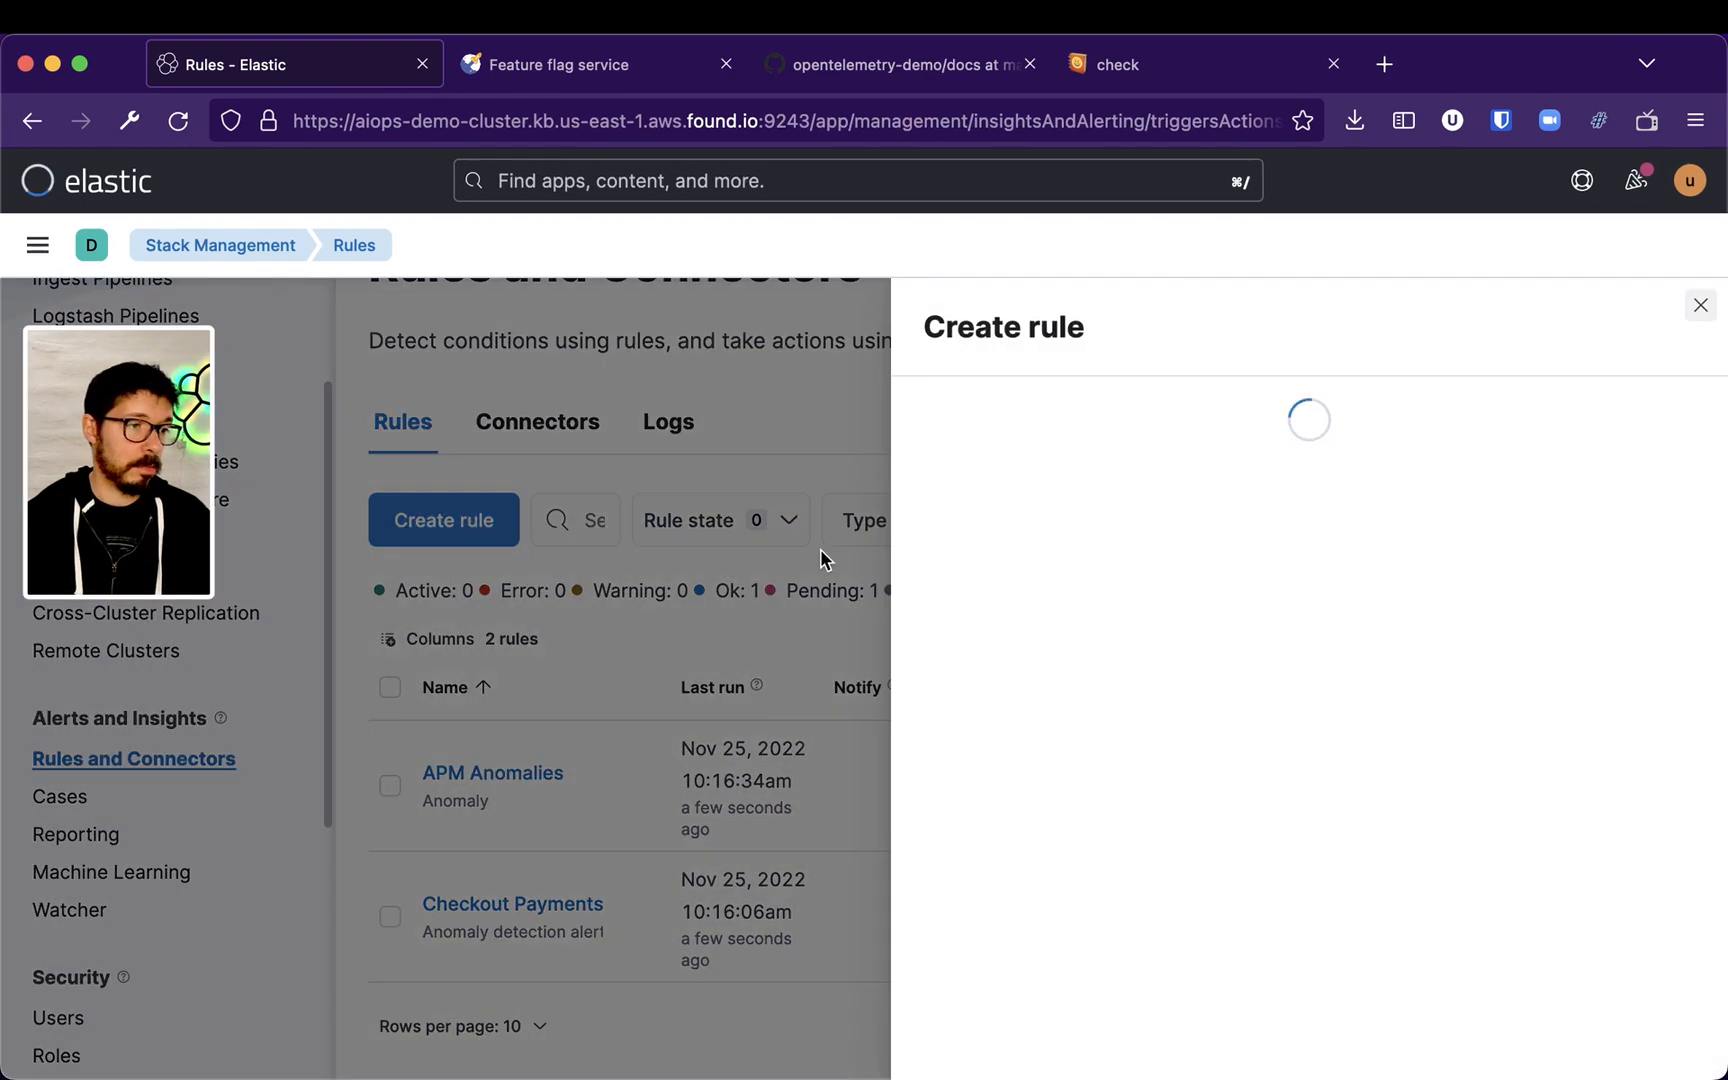
{"action": "scroll", "coordinate": [1205, 810], "scroll_direction": "down", "scroll_amount": 5}
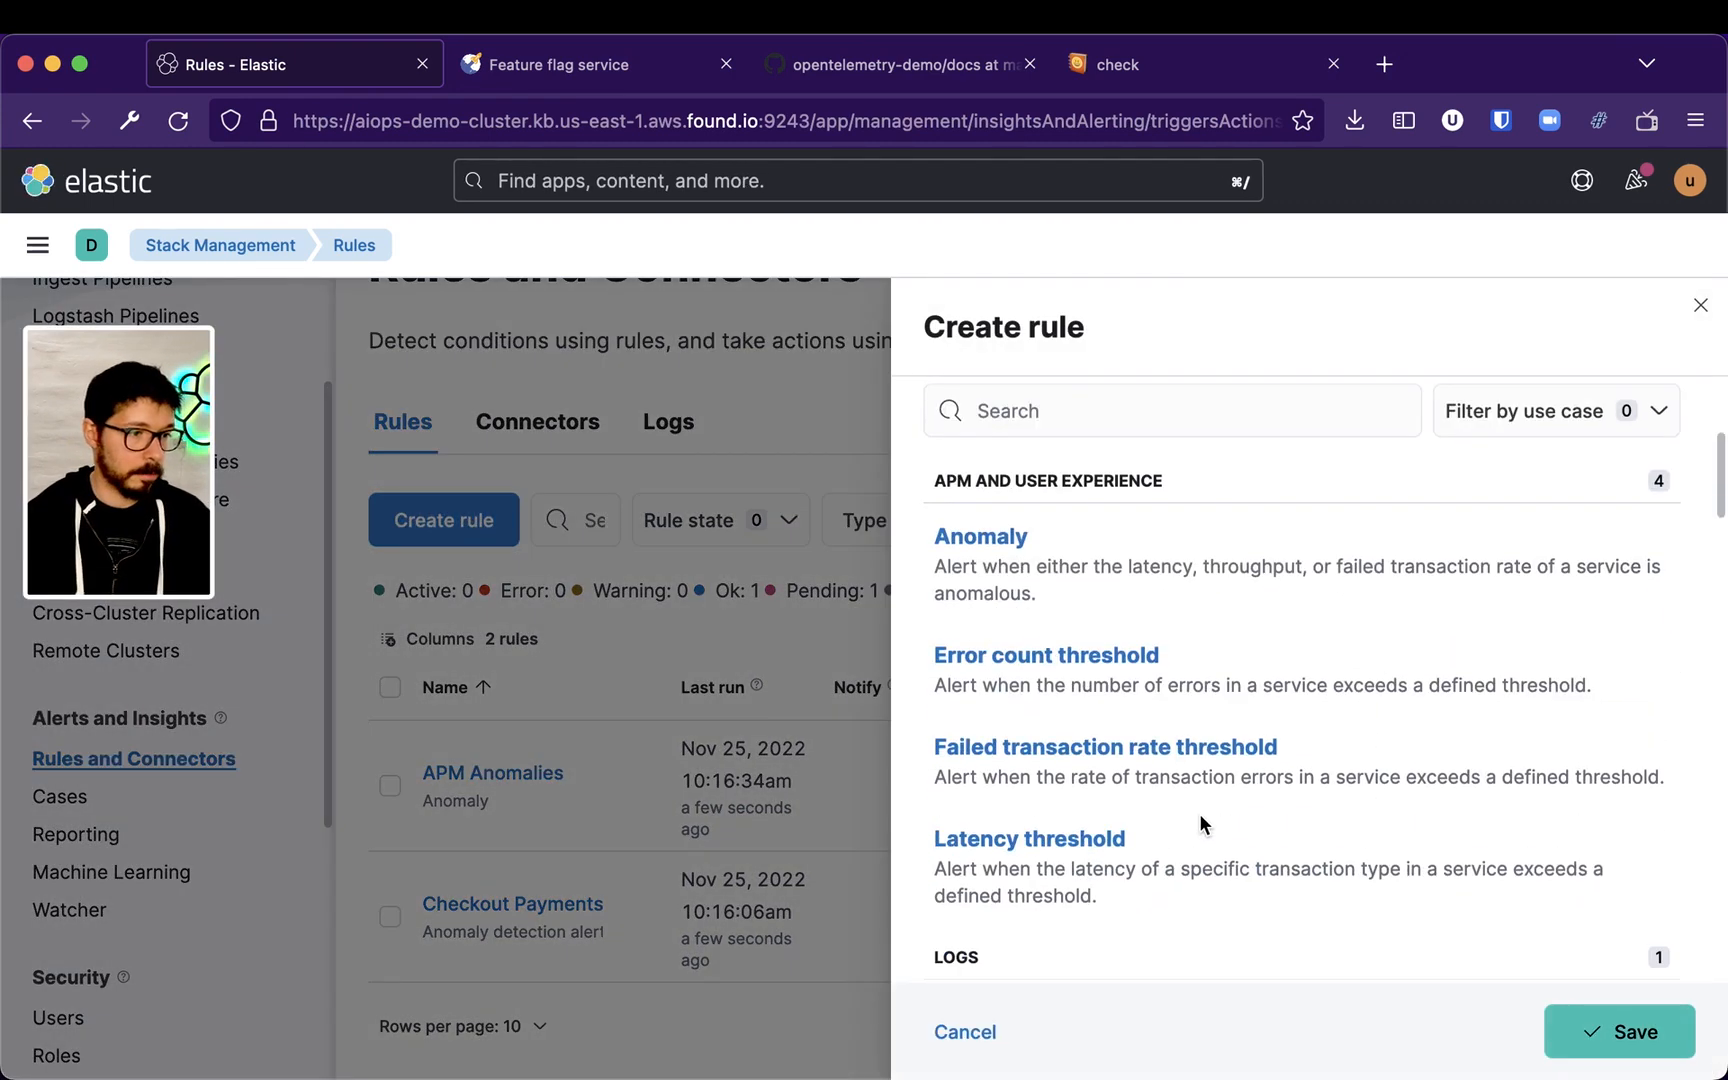
{"action": "scroll", "coordinate": [1397, 793], "scroll_direction": "down", "scroll_amount": 5}
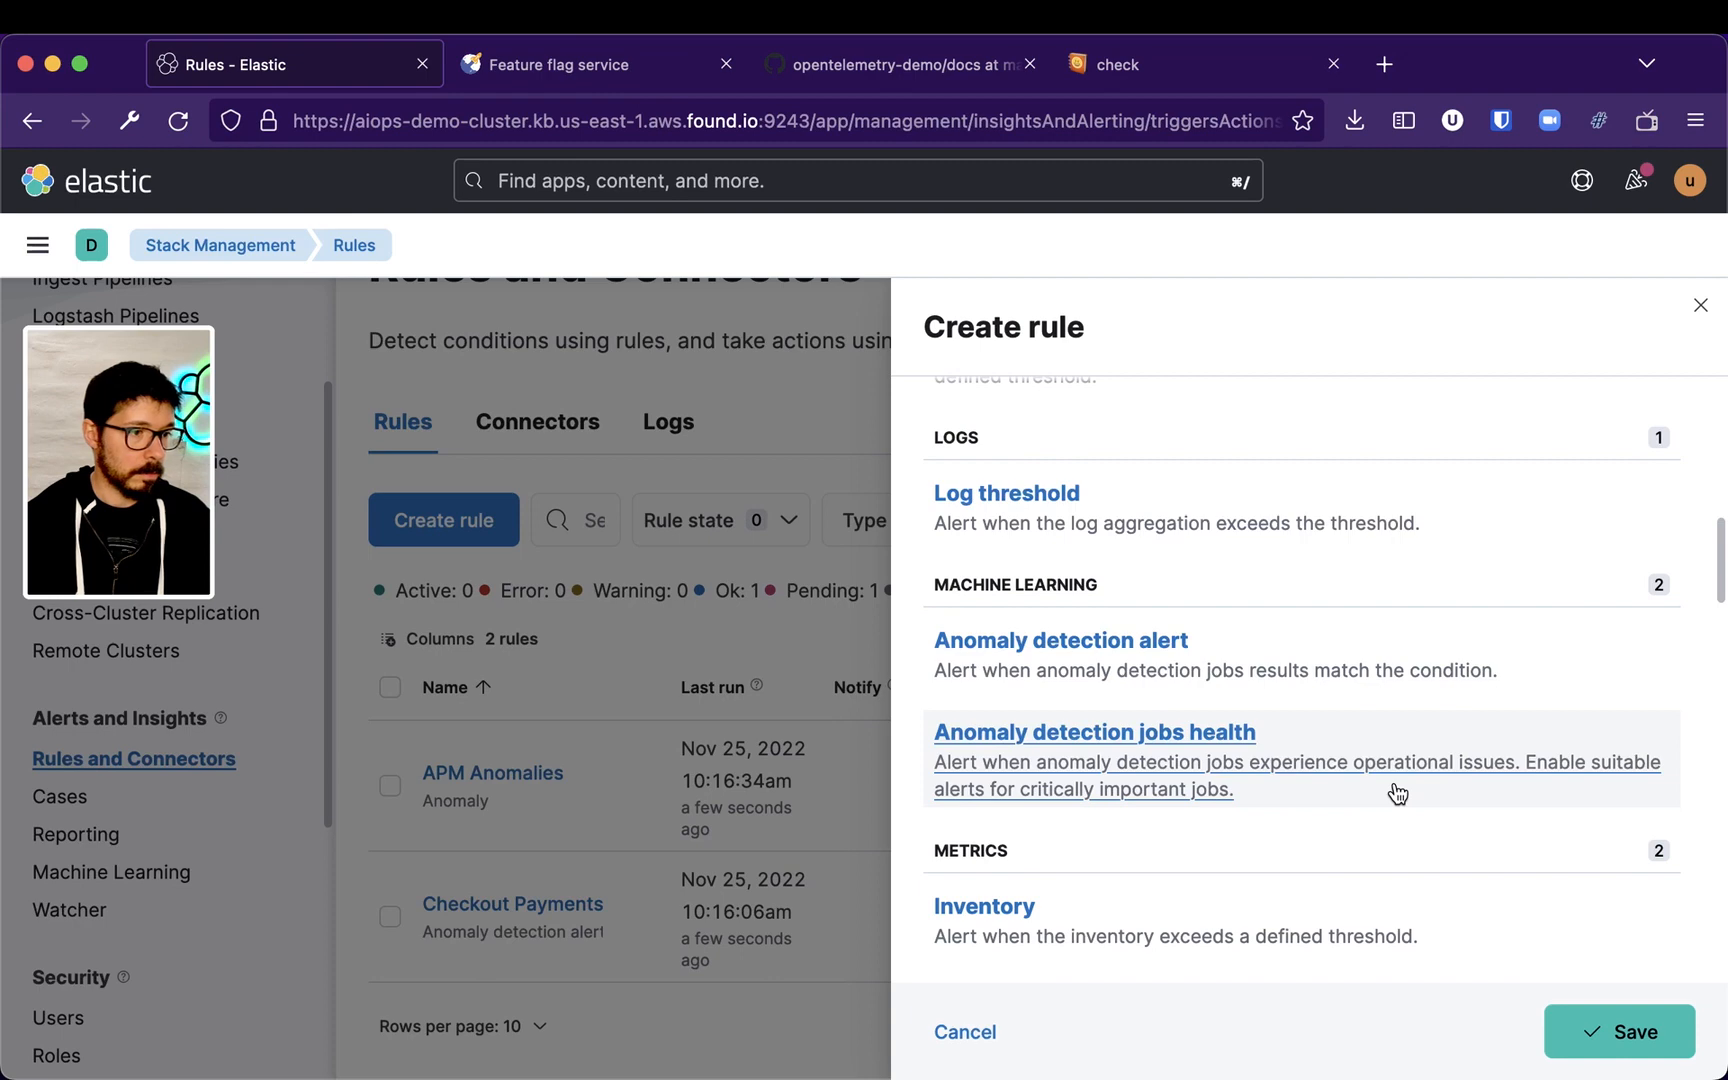
{"action": "scroll", "coordinate": [1397, 793], "scroll_direction": "down", "scroll_amount": 3}
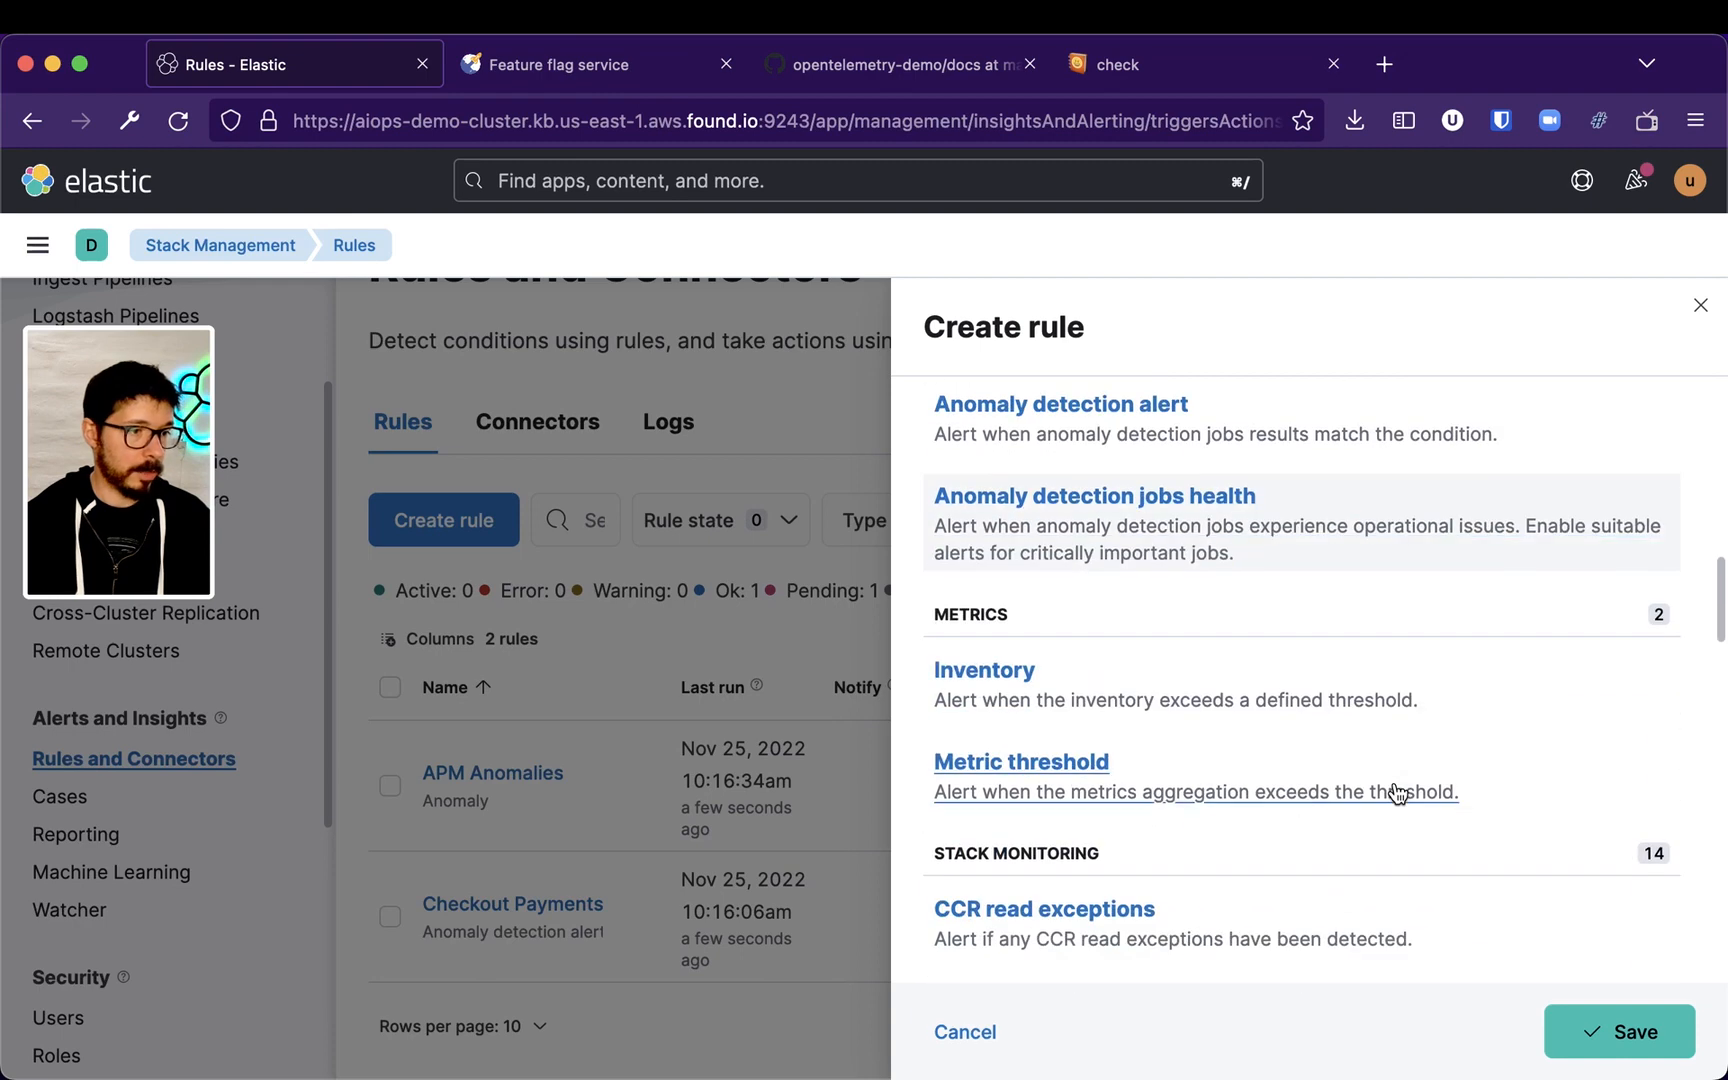
{"action": "left_click", "coordinate": [1460, 705]}
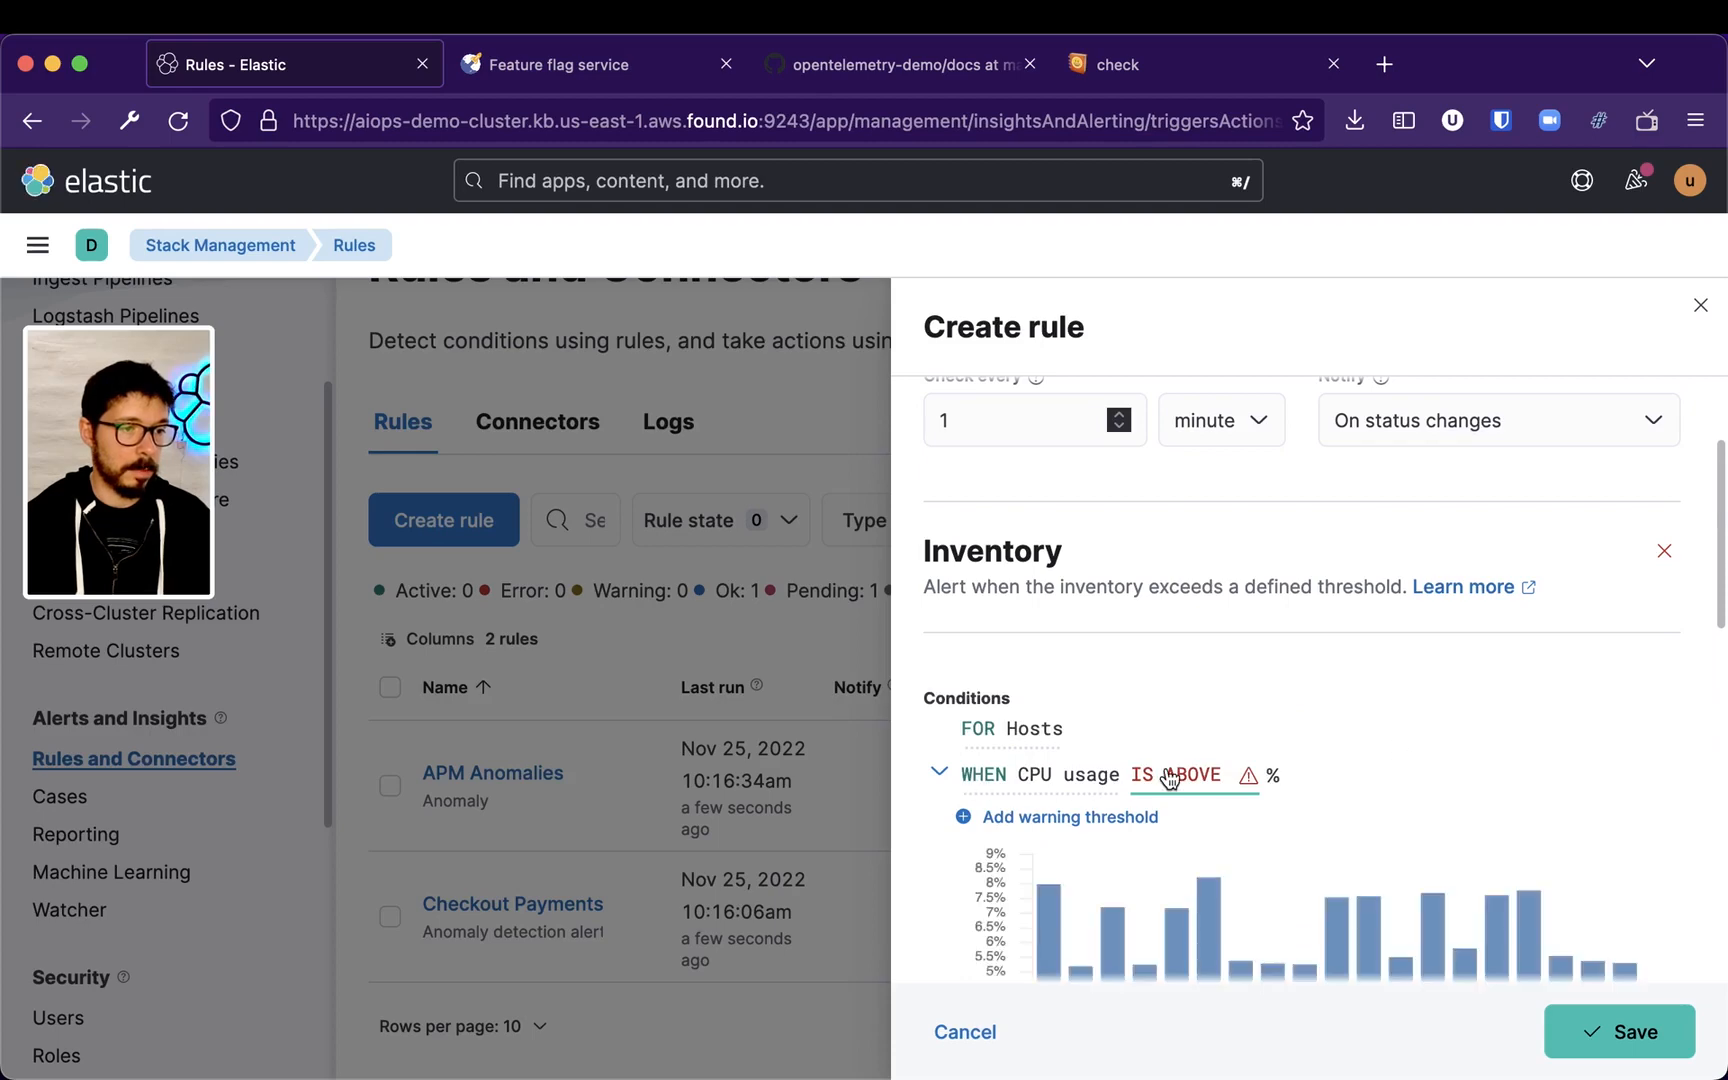
Review the condition's metric options and comparison settings, keeping CPU usage
{"action": "left_click", "coordinate": [1052, 778]}
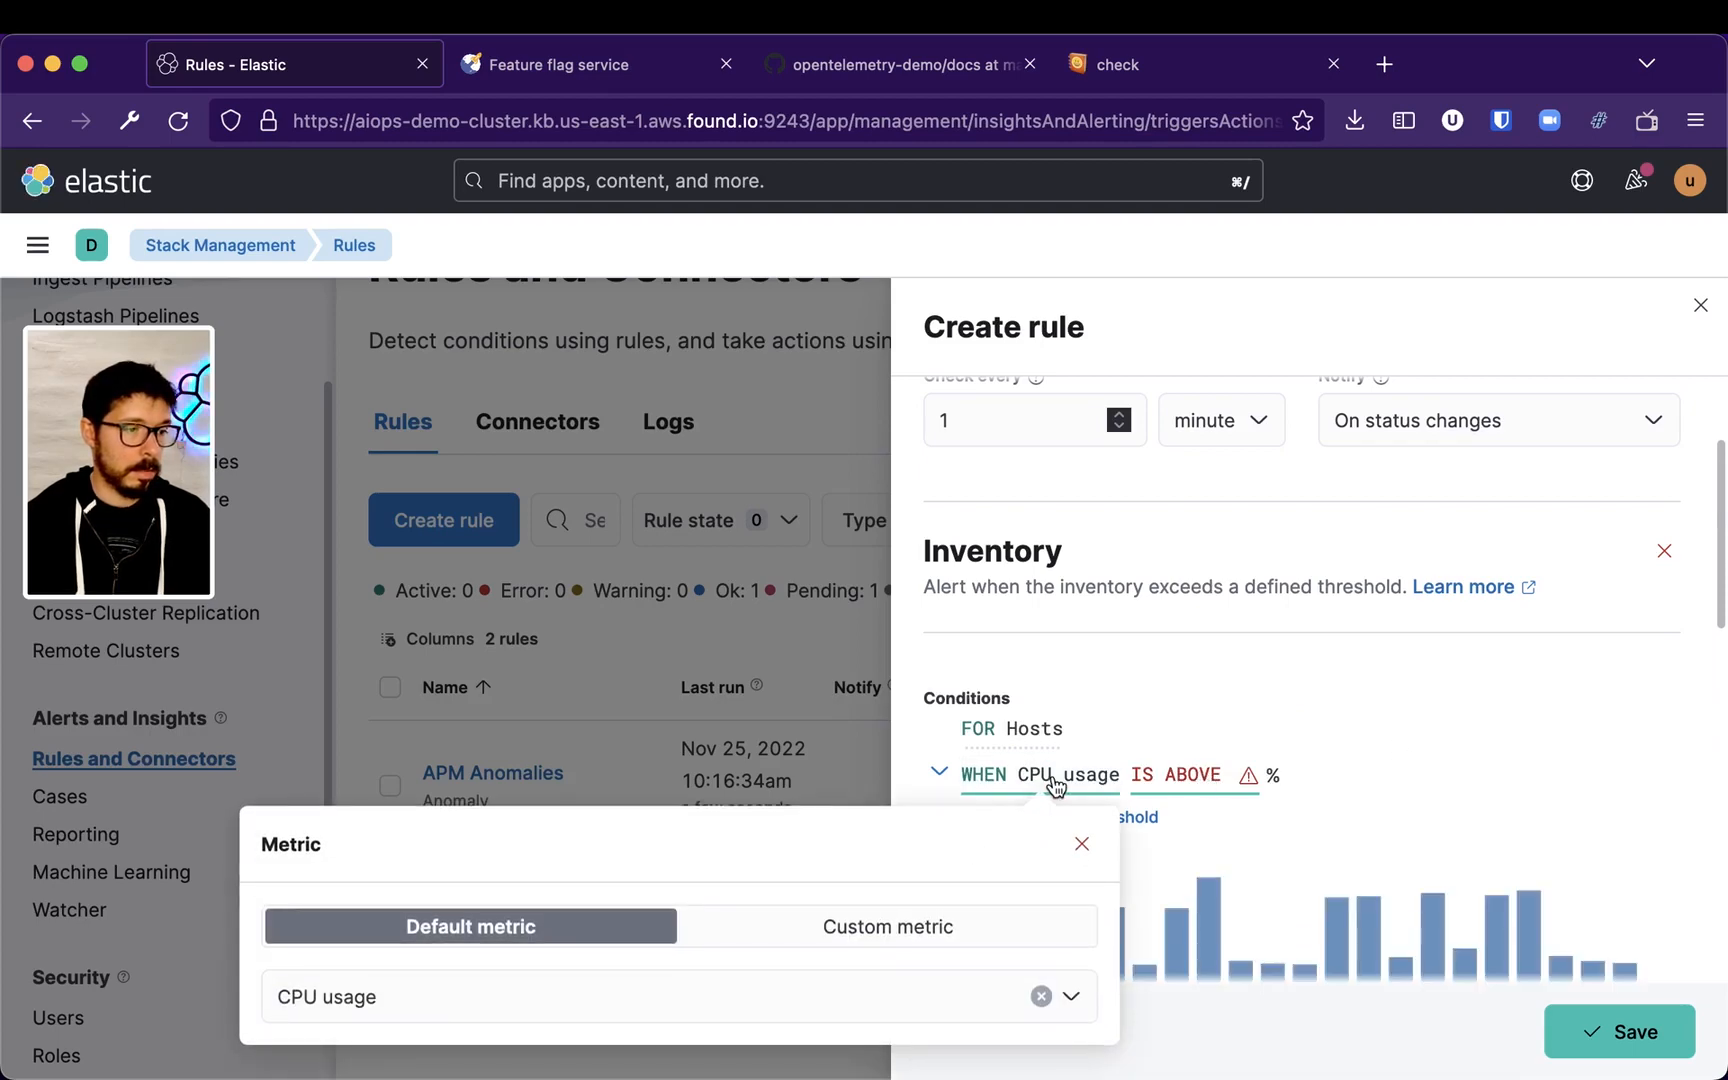
{"action": "left_click", "coordinate": [913, 1003]}
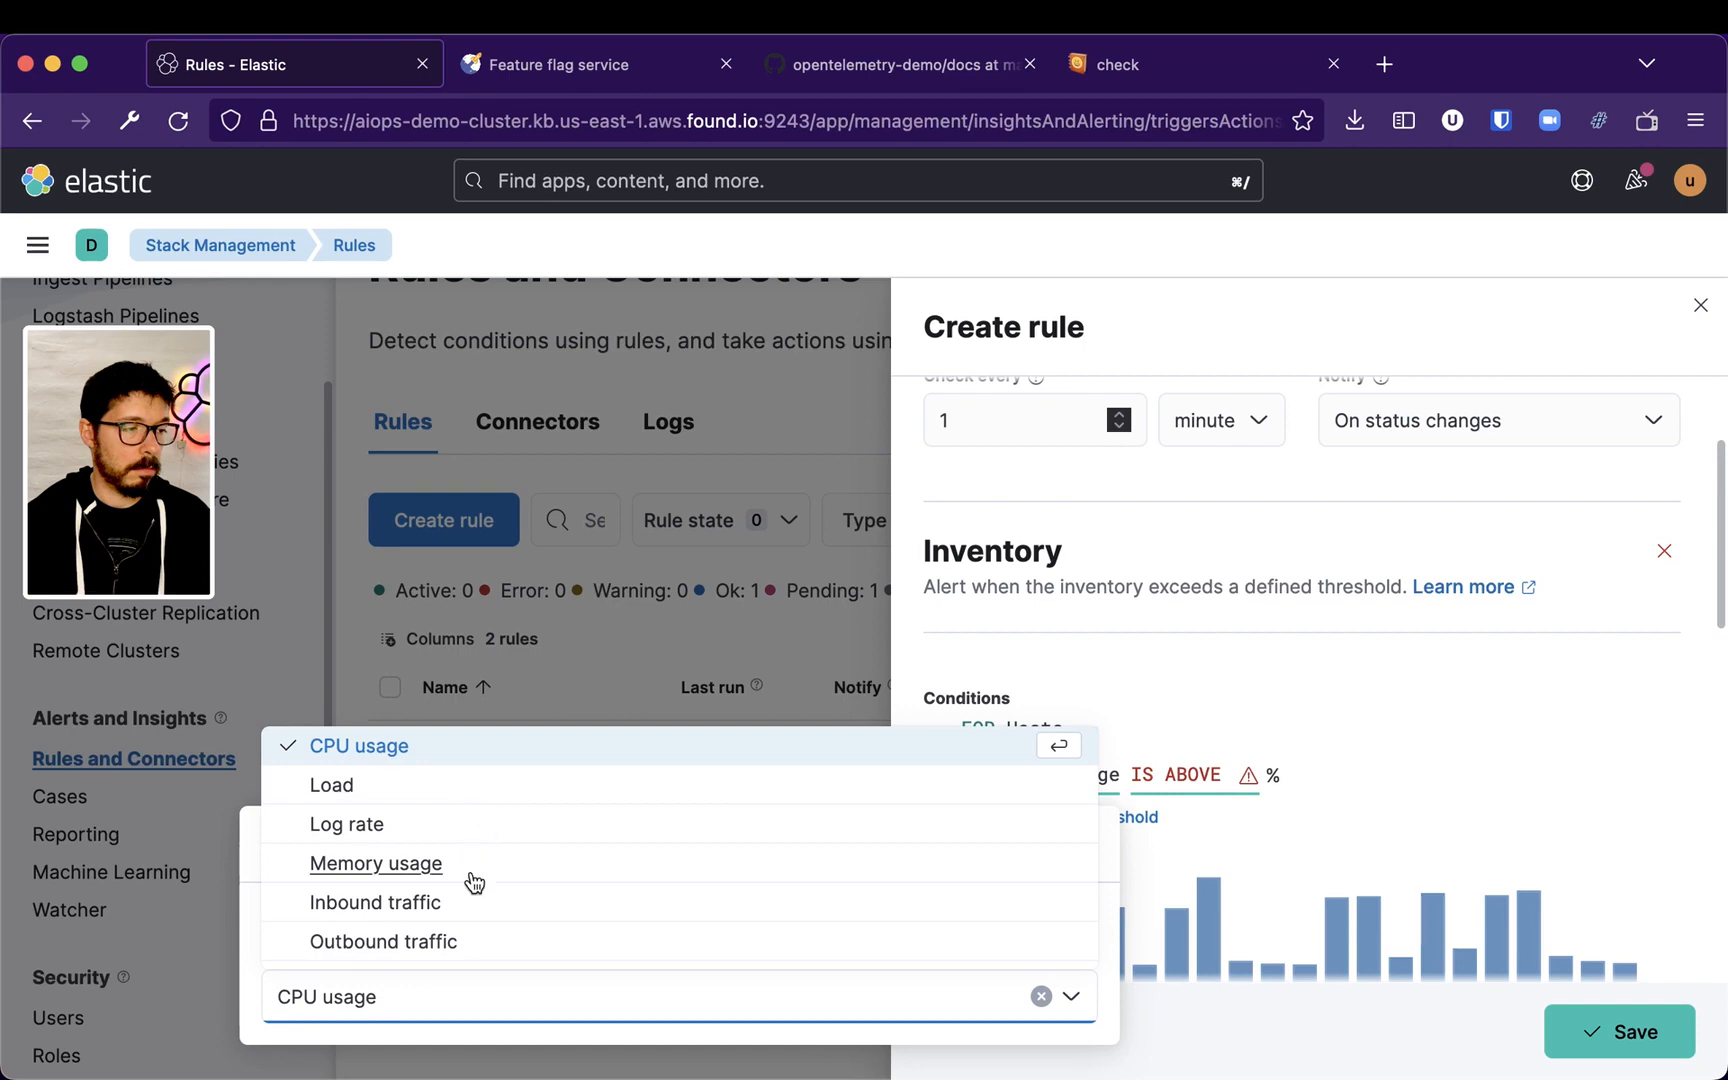
{"action": "left_click", "coordinate": [1463, 801]}
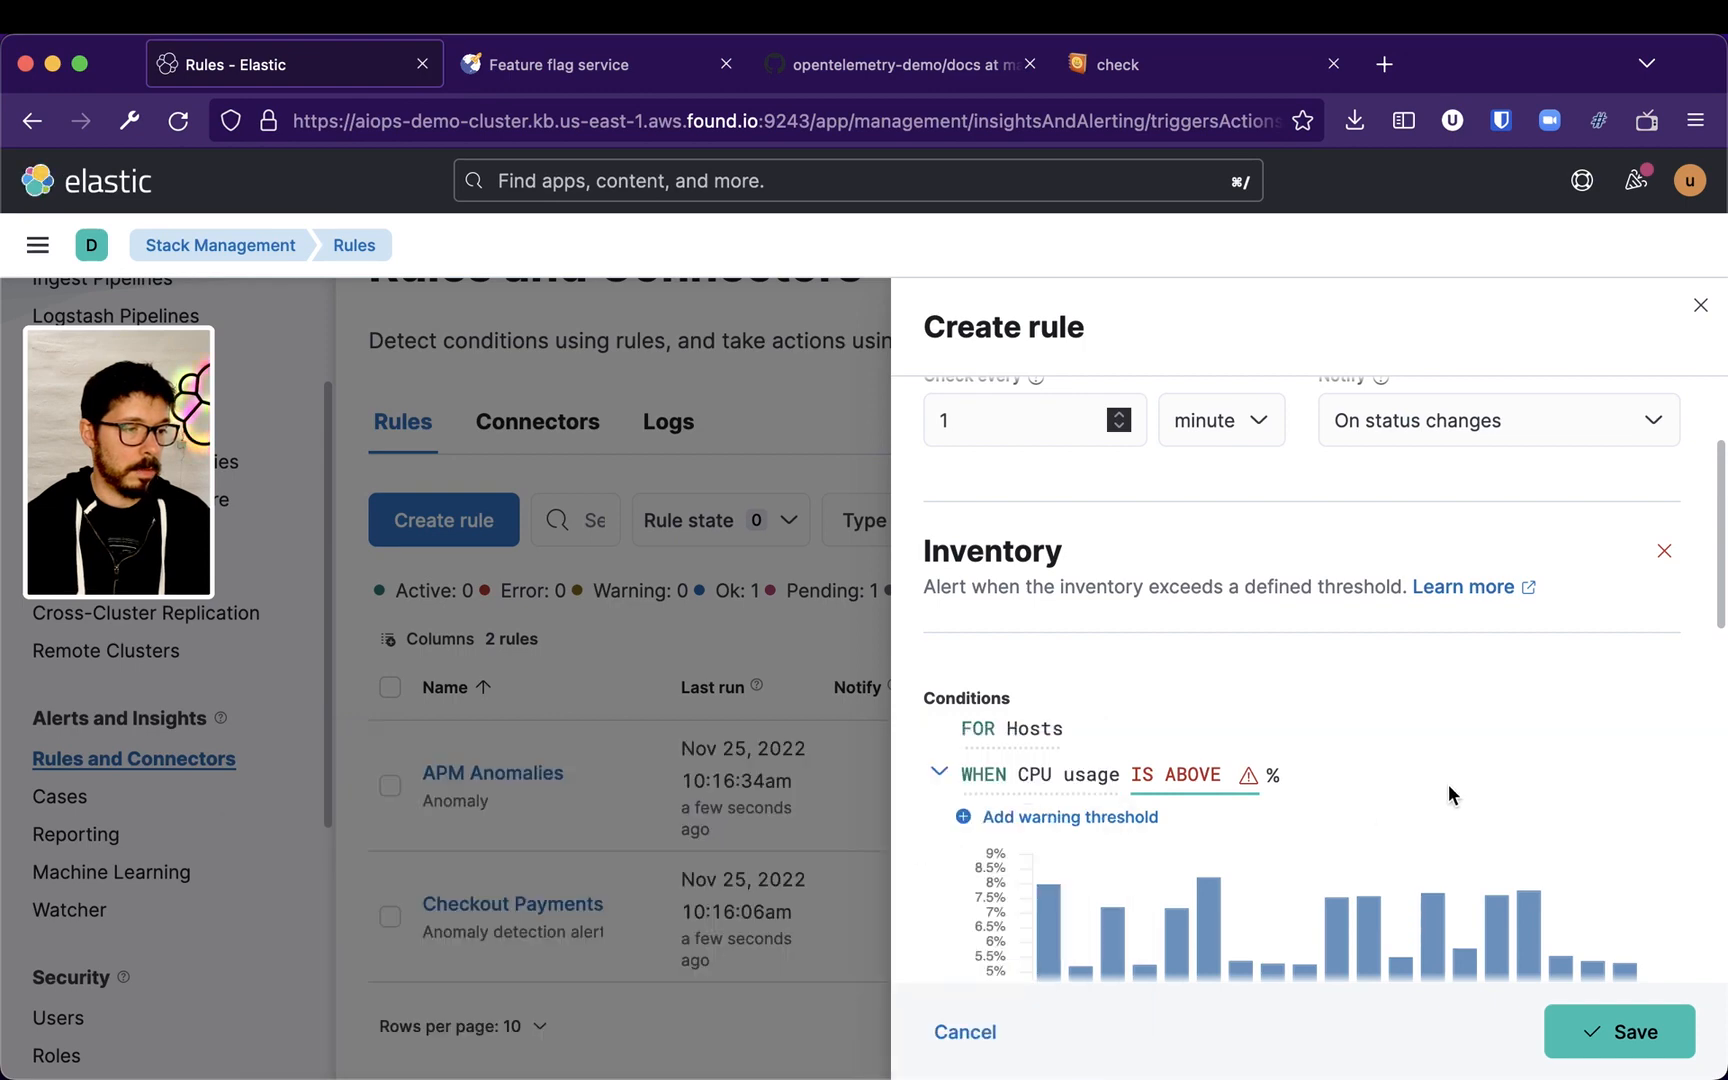
{"action": "left_click", "coordinate": [1231, 788]}
{"action": "left_click", "coordinate": [1456, 948]}
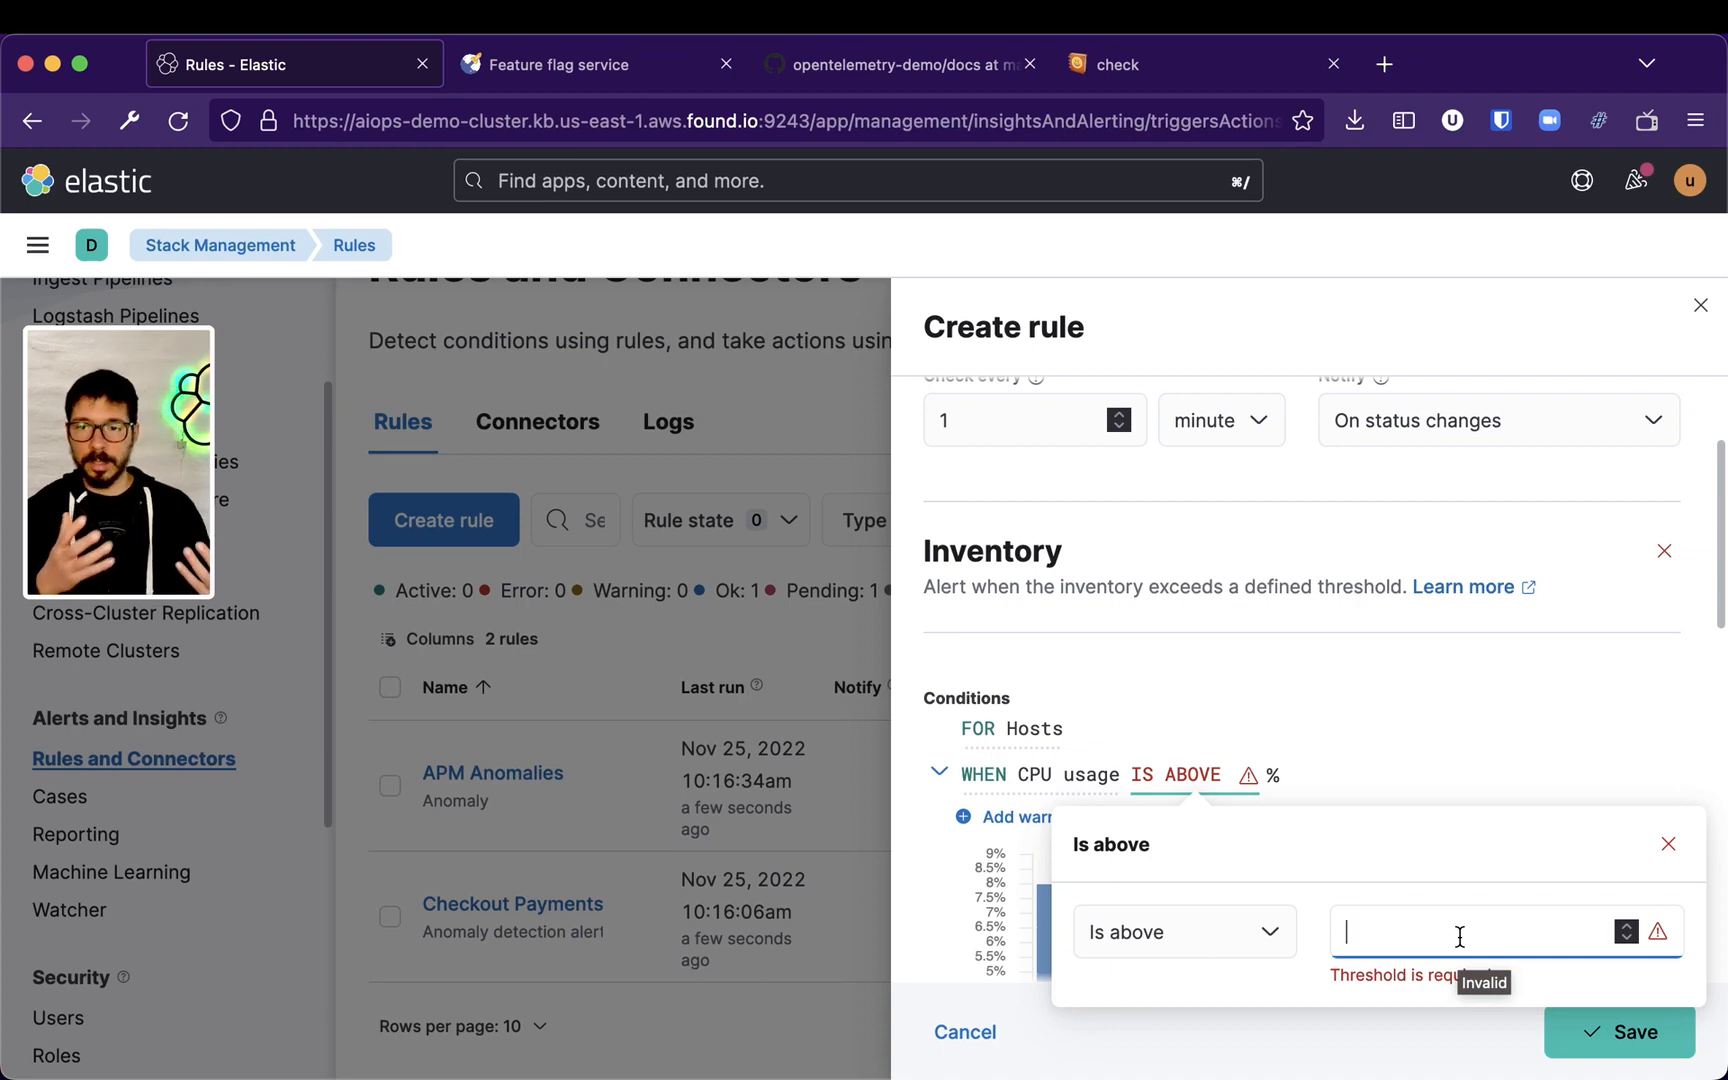
{"action": "left_click", "coordinate": [1399, 748]}
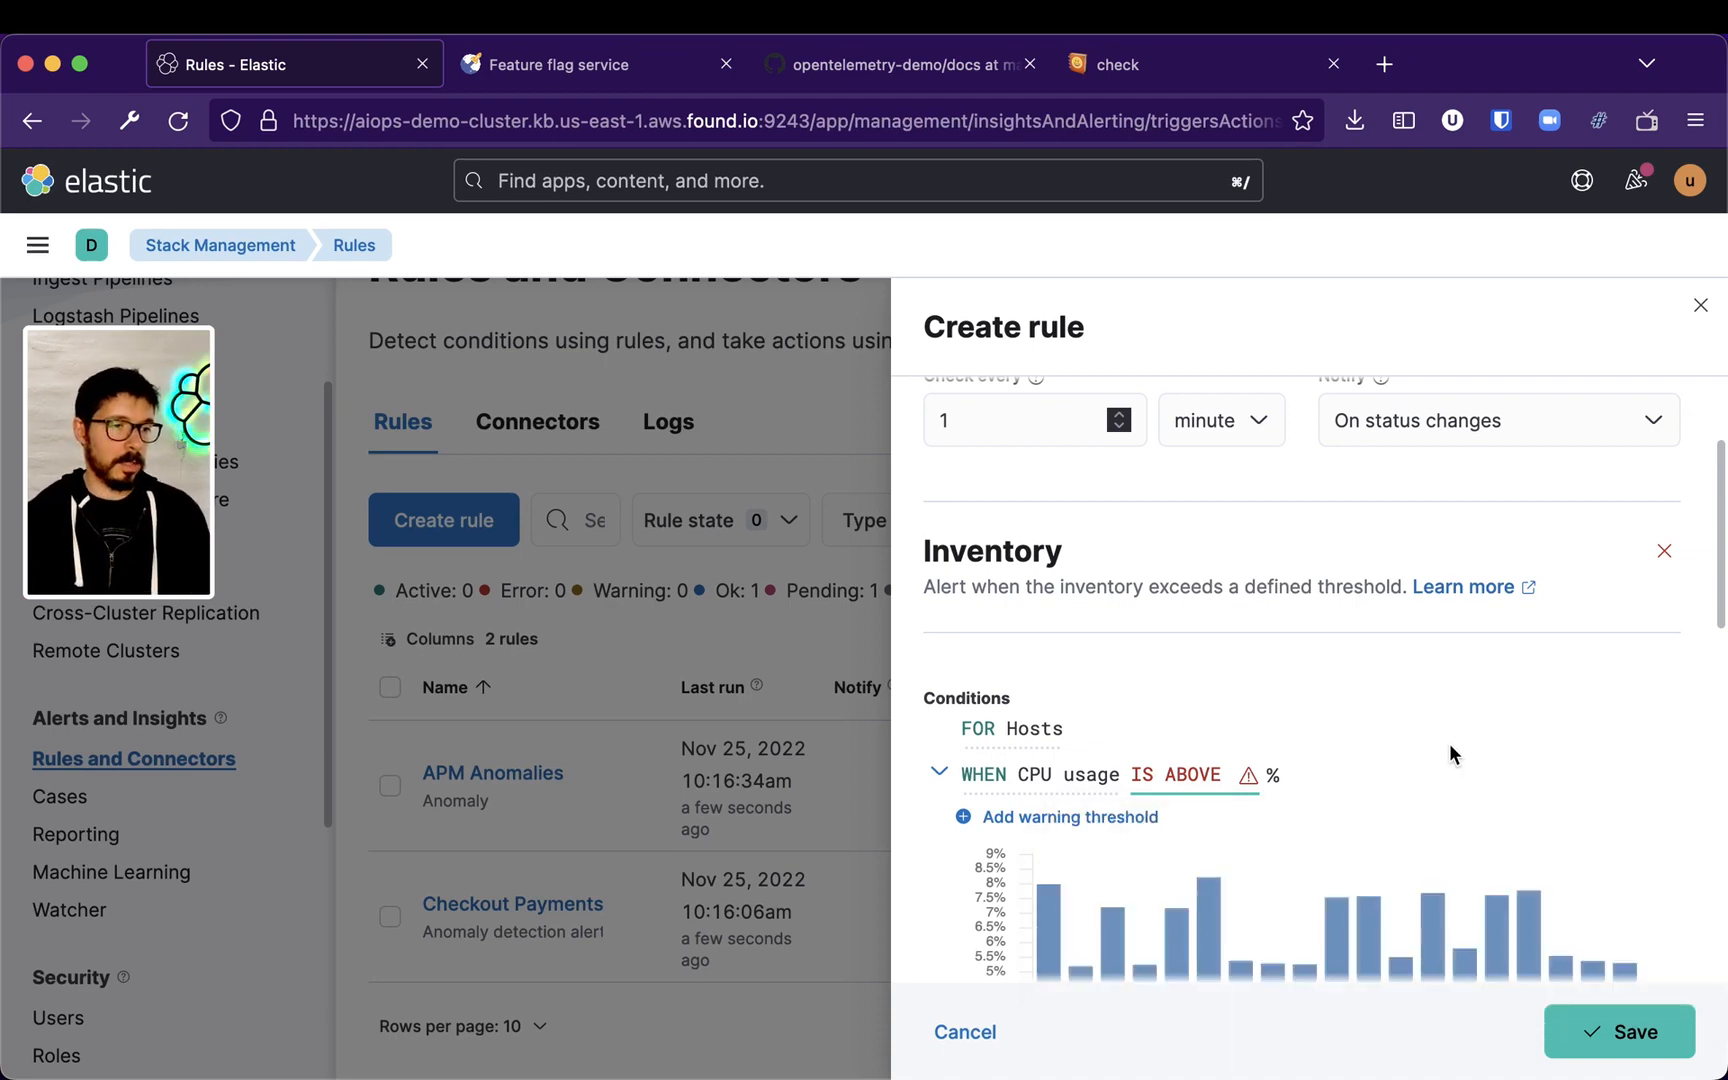
Set the CPU usage condition's threshold to above 75%
{"action": "scroll", "coordinate": [1449, 742], "scroll_direction": "up", "scroll_amount": 3}
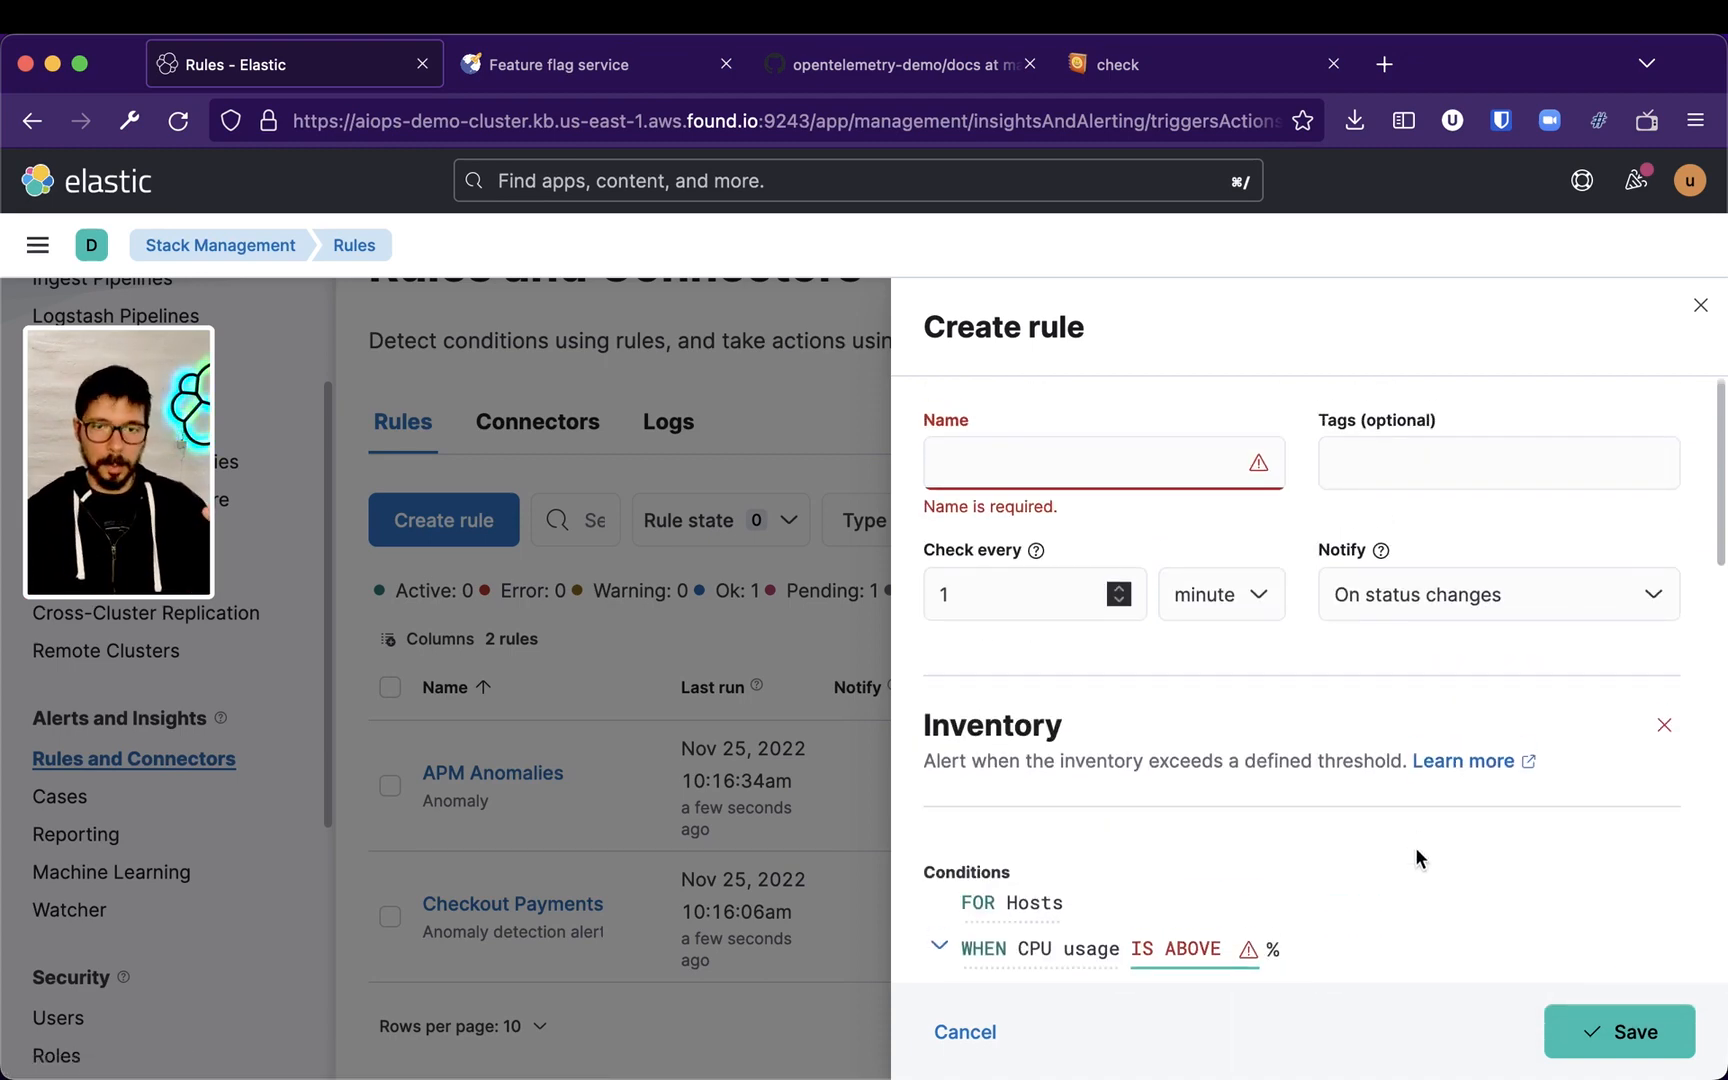
{"action": "scroll", "coordinate": [1345, 875], "scroll_direction": "down", "scroll_amount": 5}
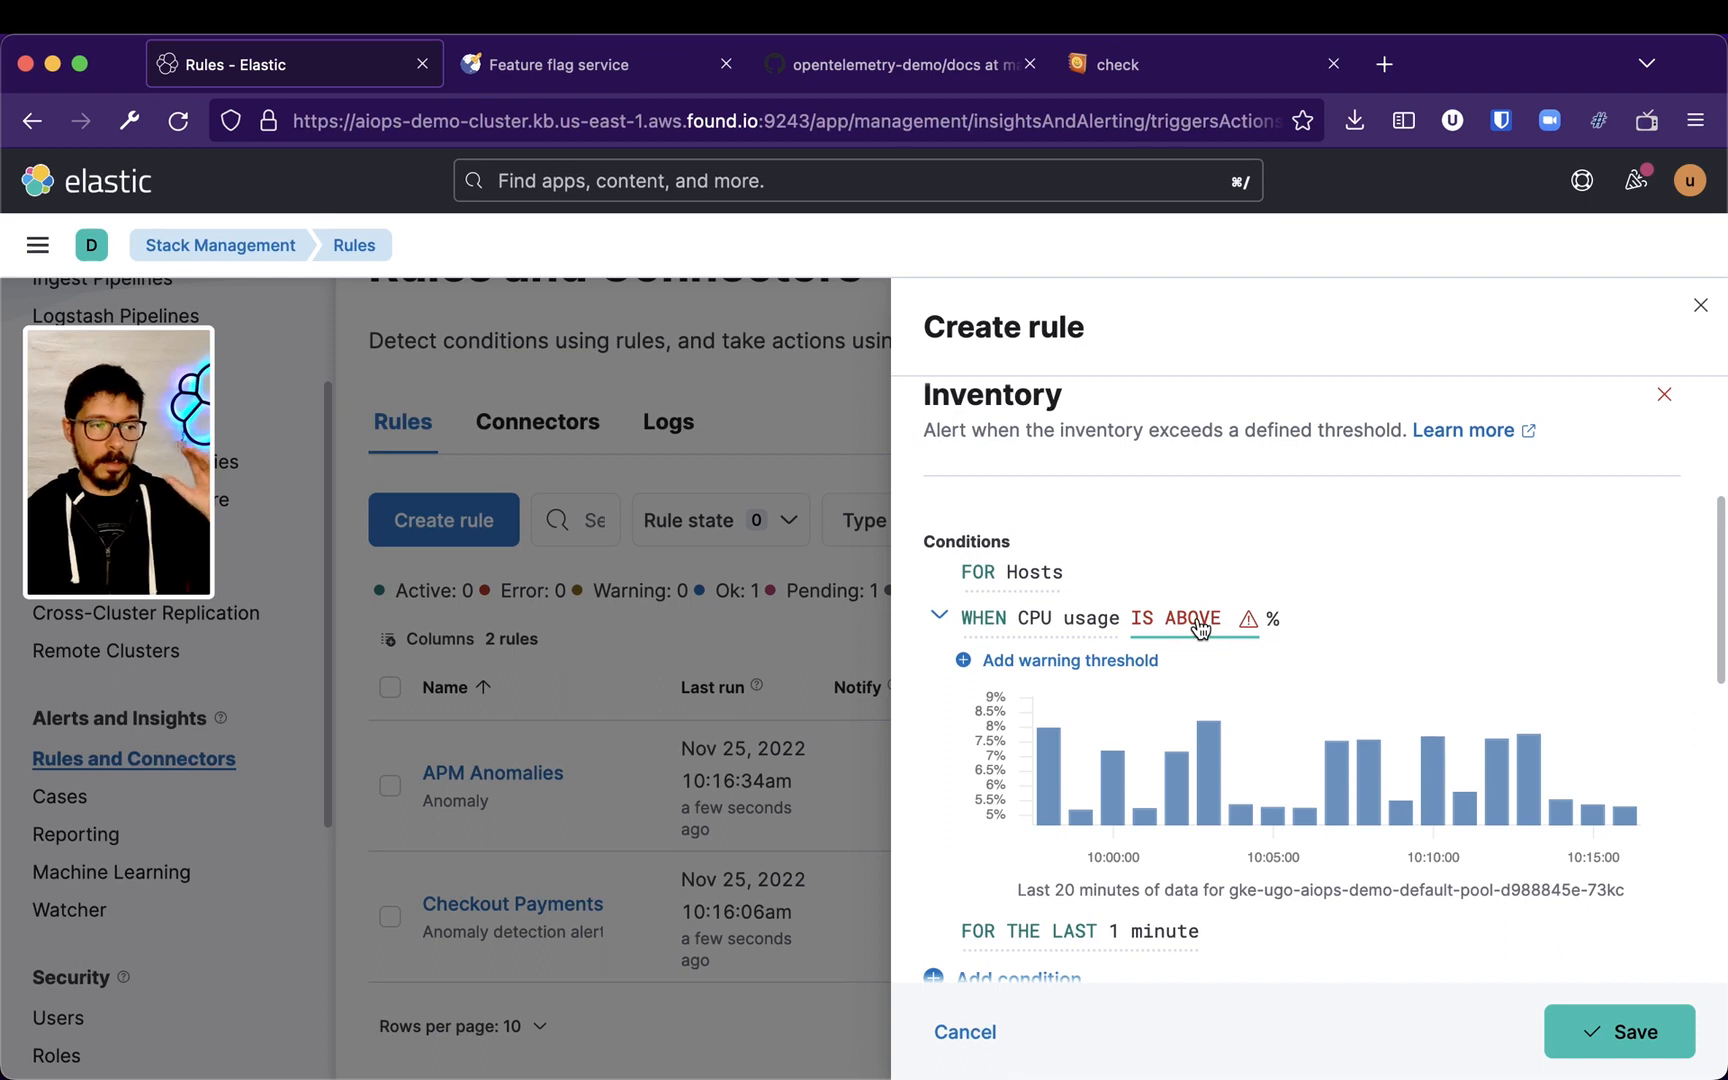
{"action": "left_click", "coordinate": [1200, 627]}
{"action": "left_click", "coordinate": [1443, 787]}
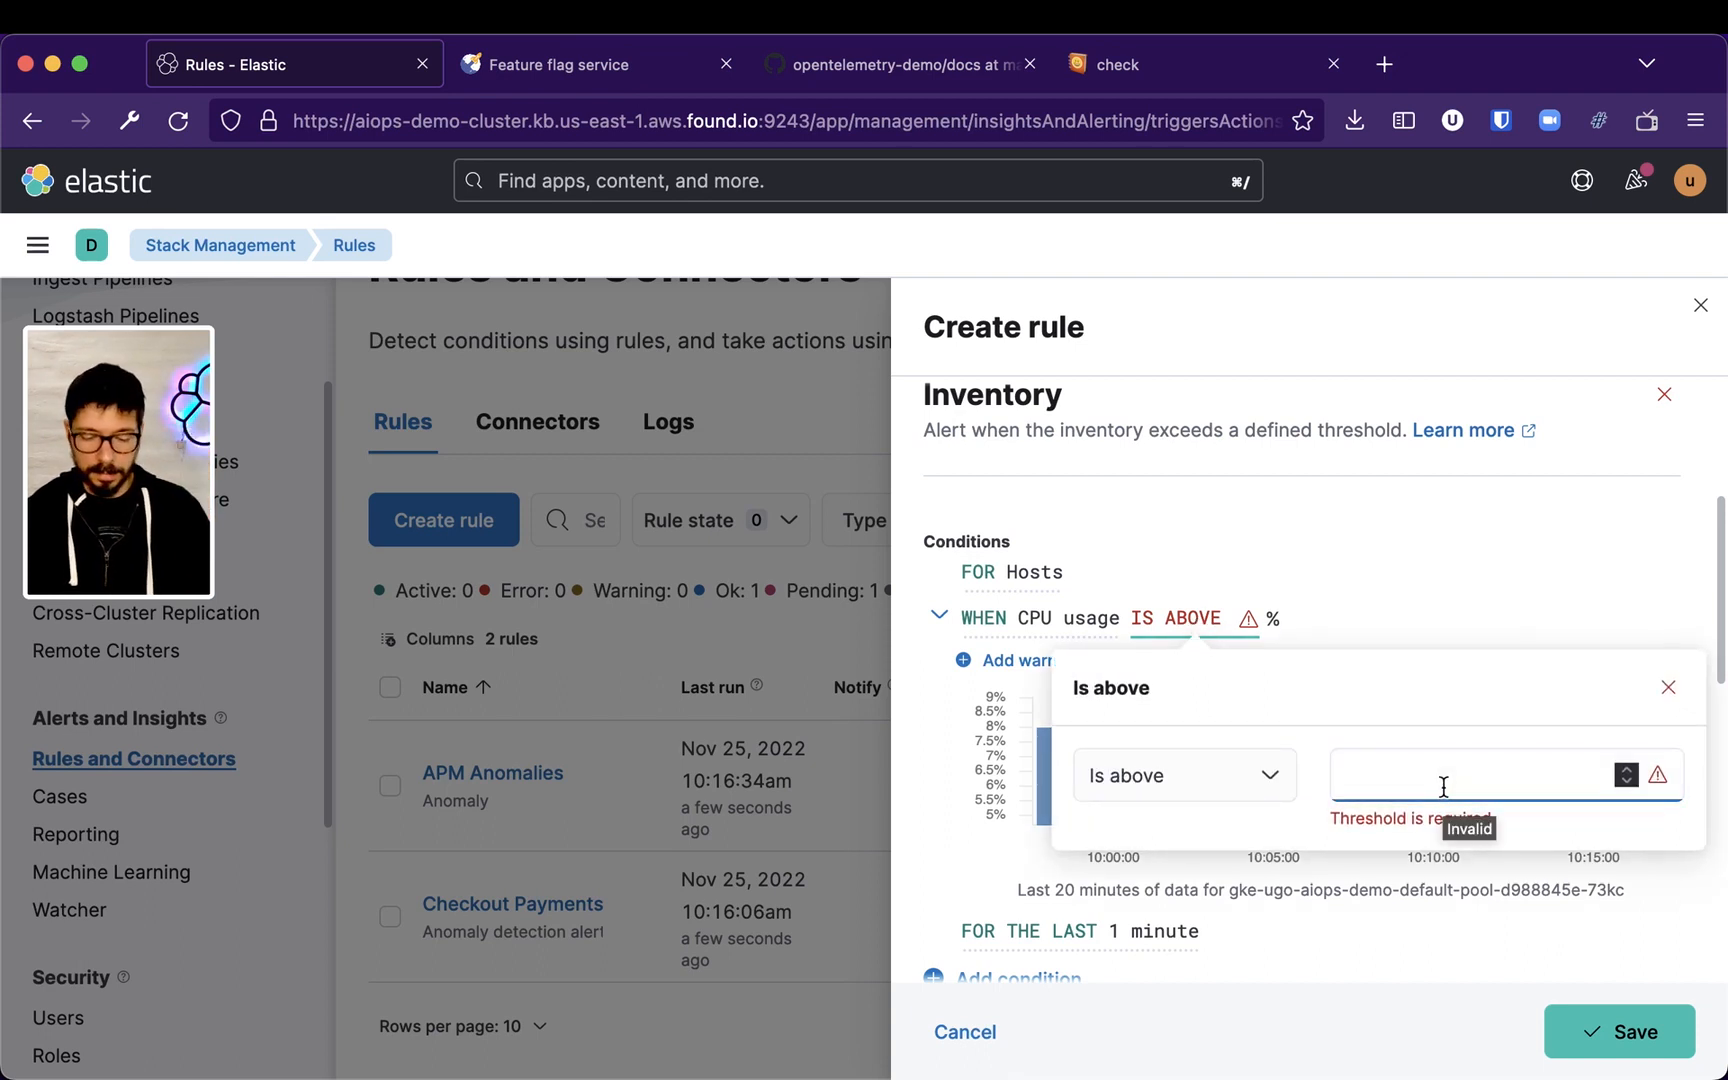
{"action": "type", "text": "75"}
{"action": "left_click", "coordinate": [1490, 514]}
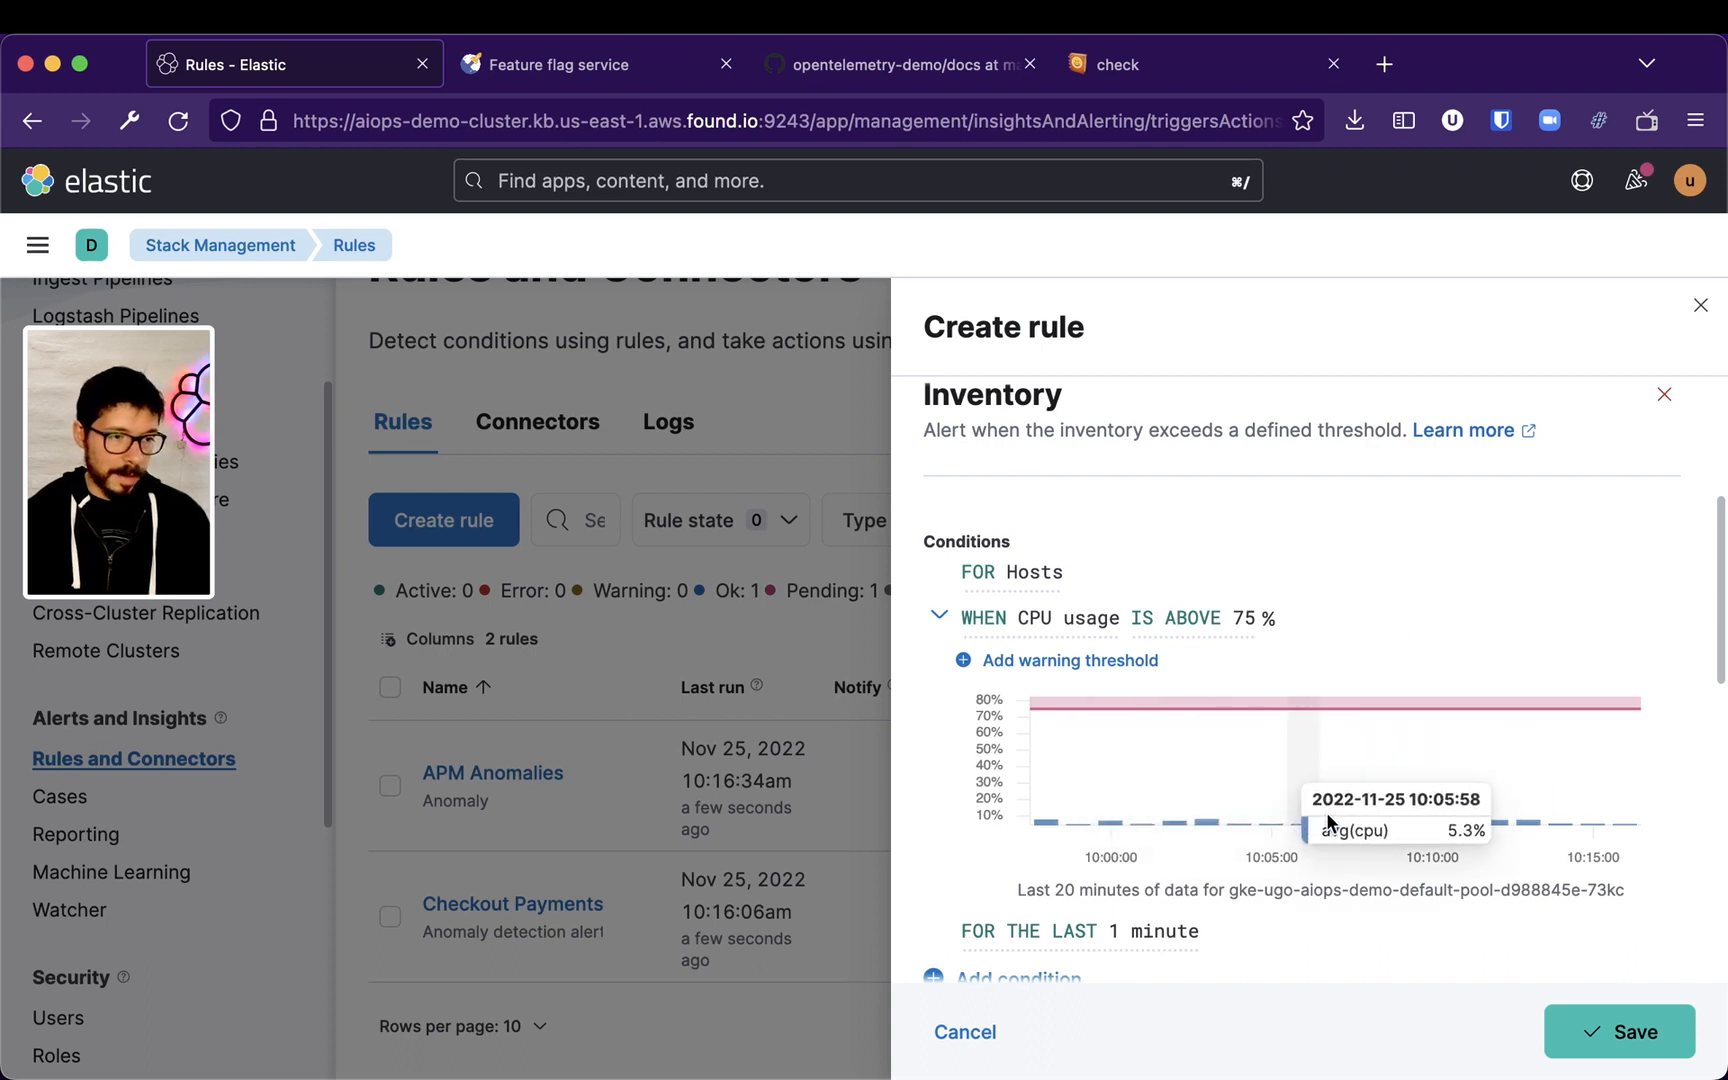
Name the Inventory rule Hardcoded 75%
{"action": "mouse_move", "coordinate": [1249, 808]}
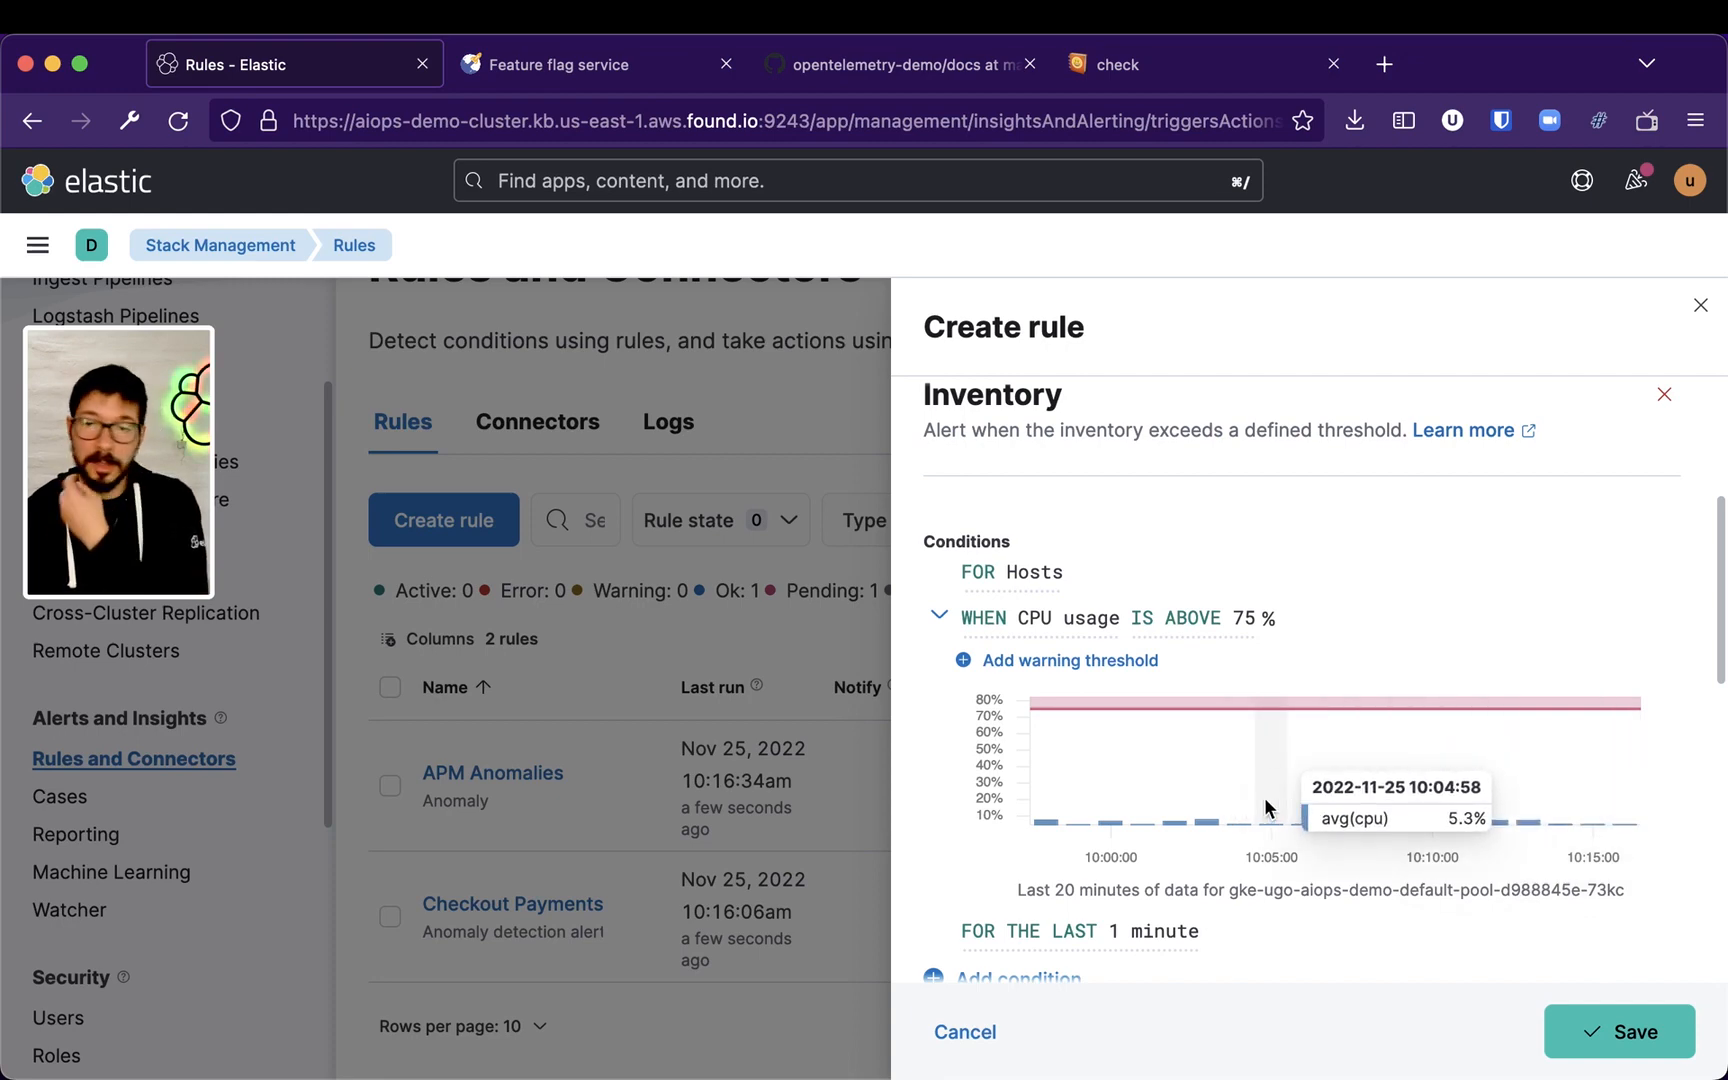
{"action": "scroll", "coordinate": [1404, 694], "scroll_direction": "up", "scroll_amount": 3}
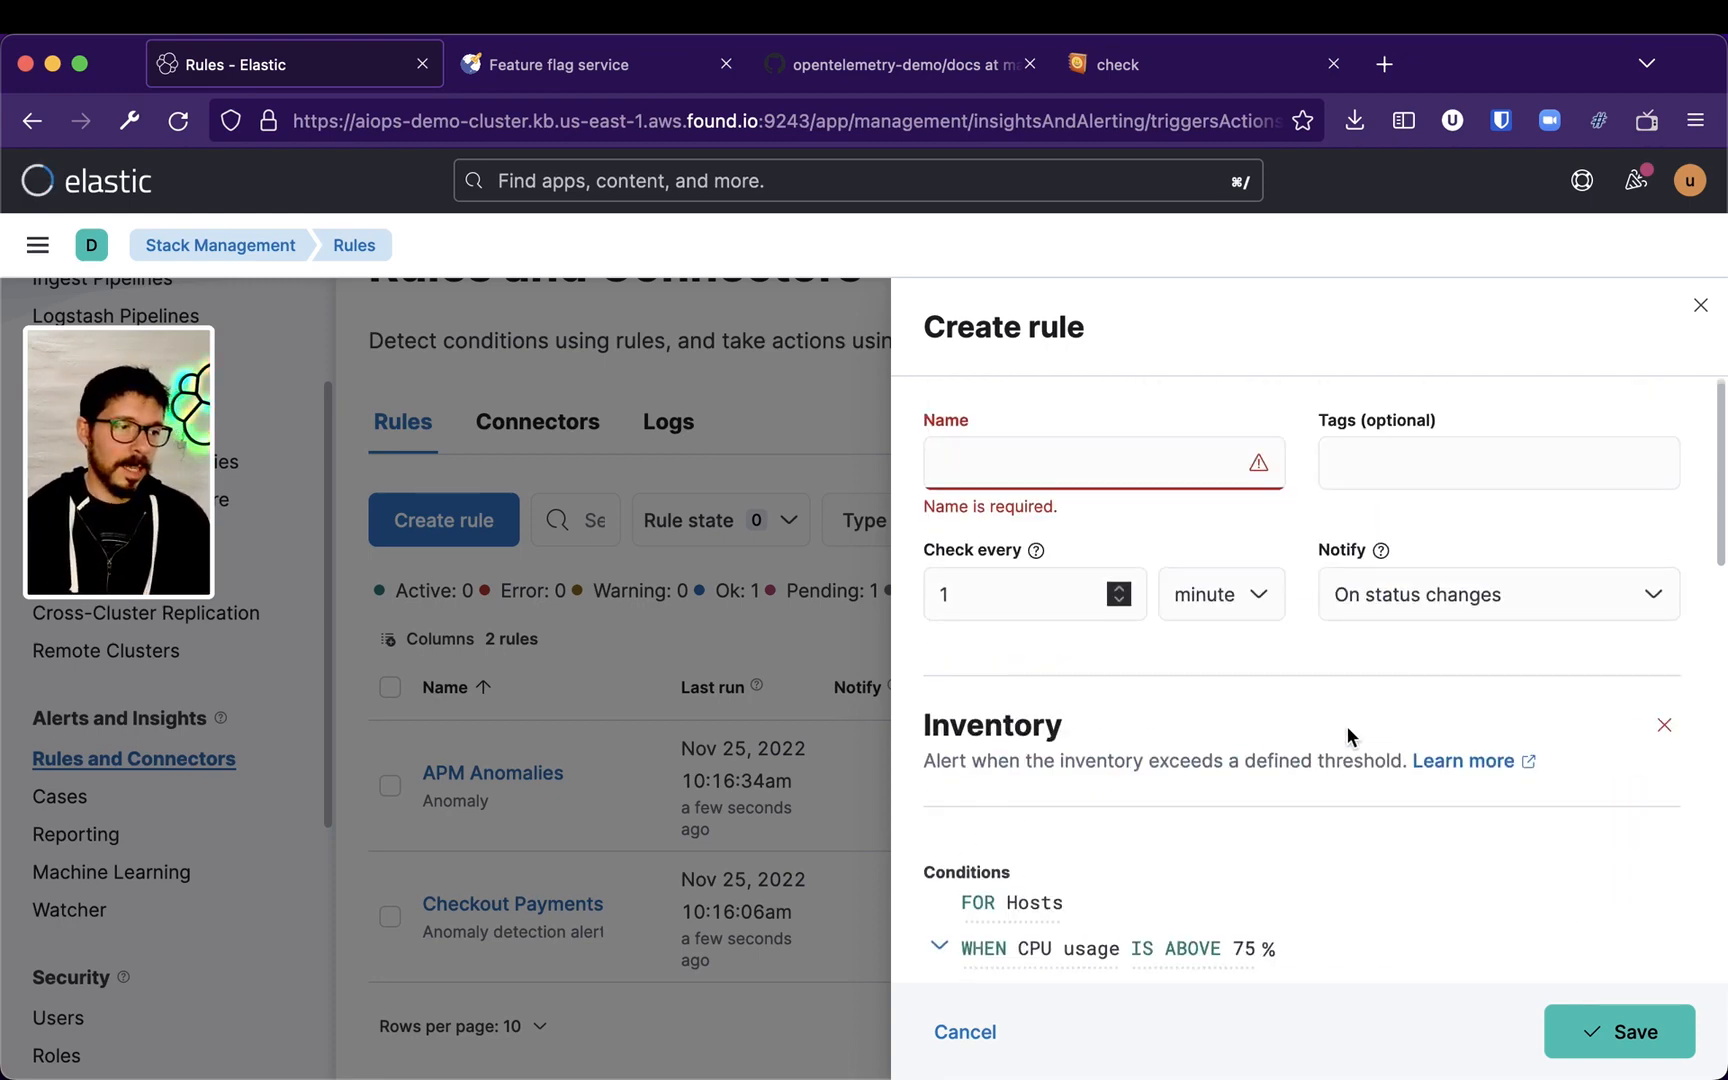
{"action": "scroll", "coordinate": [1385, 706], "scroll_direction": "down", "scroll_amount": 4}
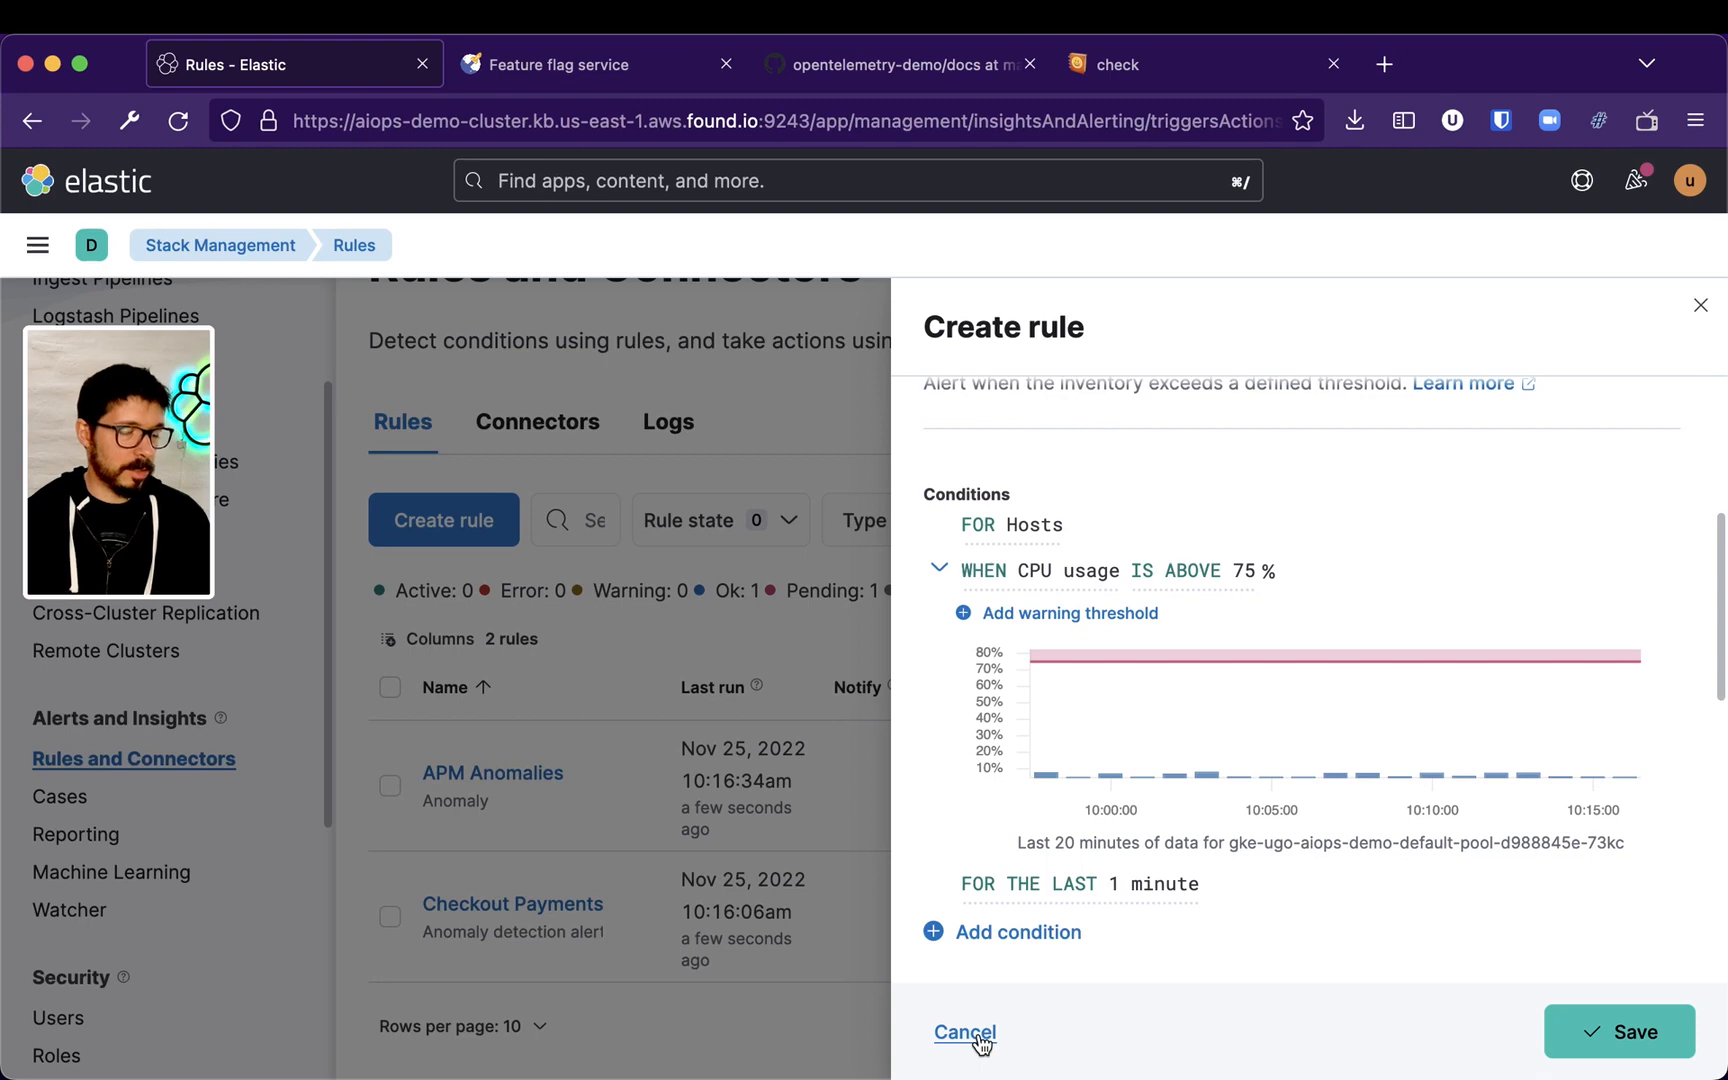
{"action": "scroll", "coordinate": [1300, 540], "scroll_direction": "up", "scroll_amount": 3}
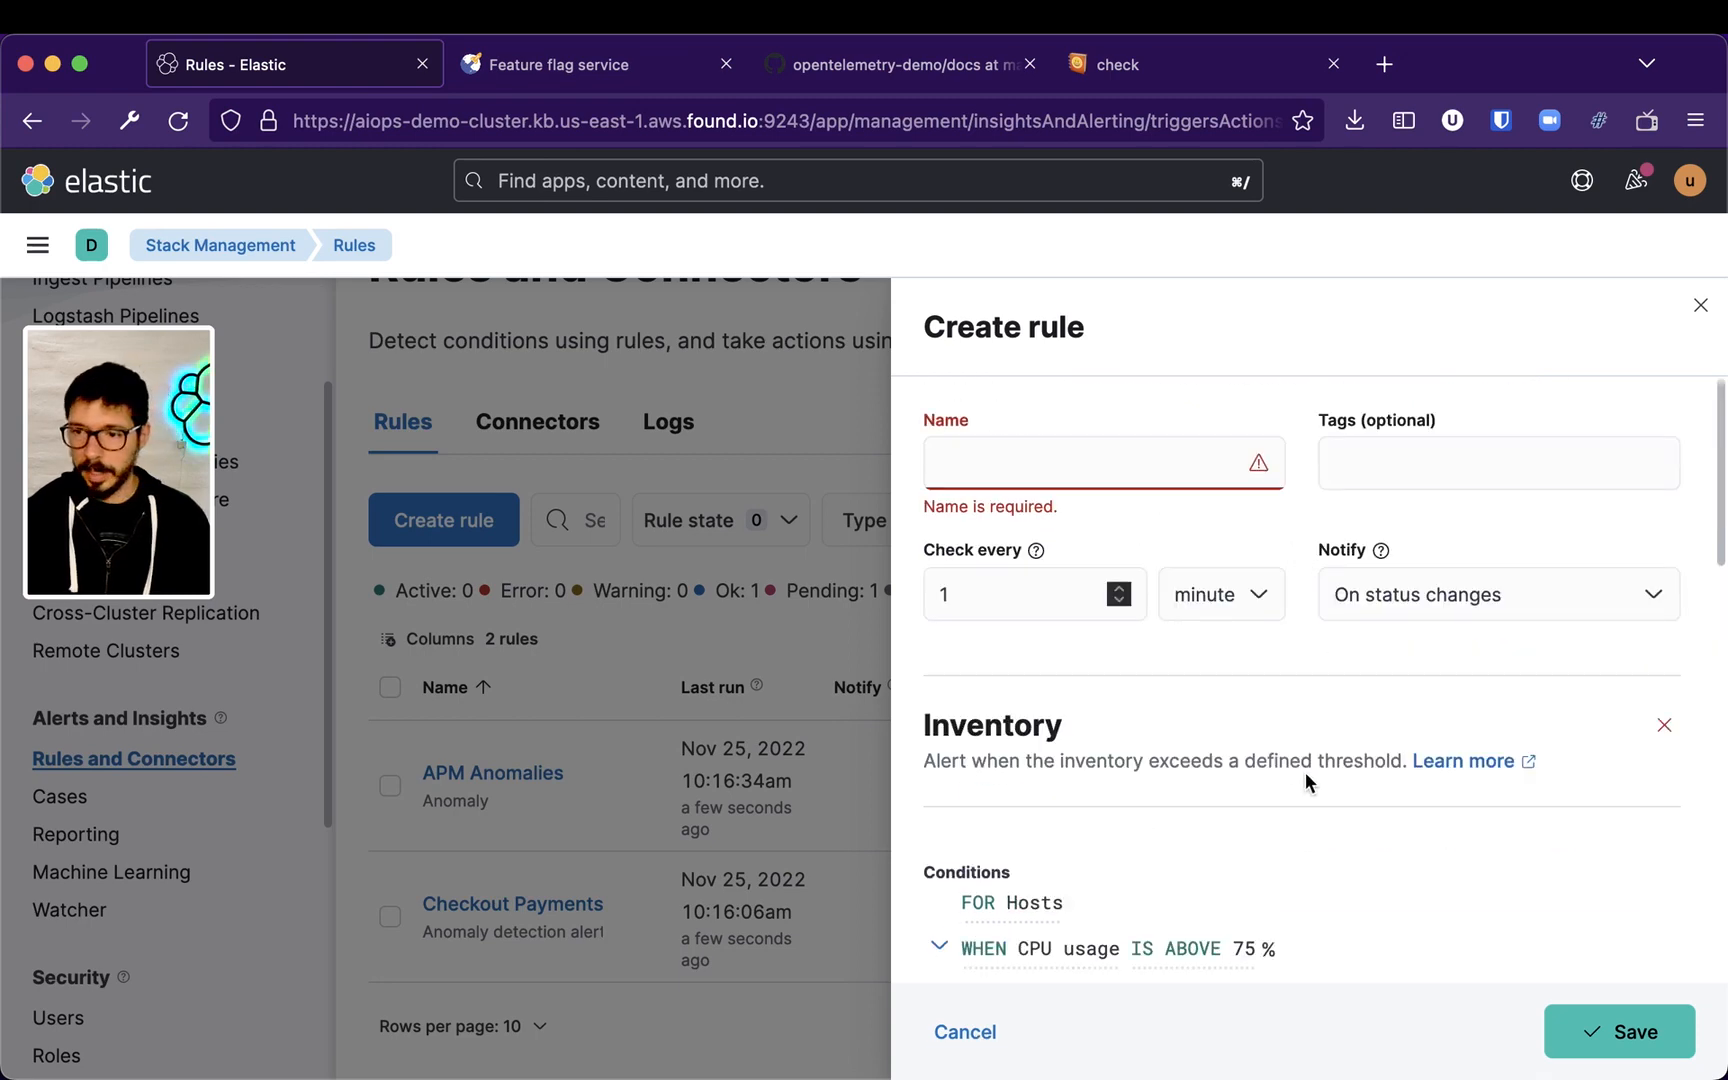
{"action": "scroll", "coordinate": [1242, 902], "scroll_direction": "down", "scroll_amount": 3}
{"action": "scroll", "coordinate": [1290, 830], "scroll_direction": "up", "scroll_amount": 3}
{"action": "left_click", "coordinate": [1071, 468]}
{"action": "type", "text": "Hardcoded 75% CPU"}
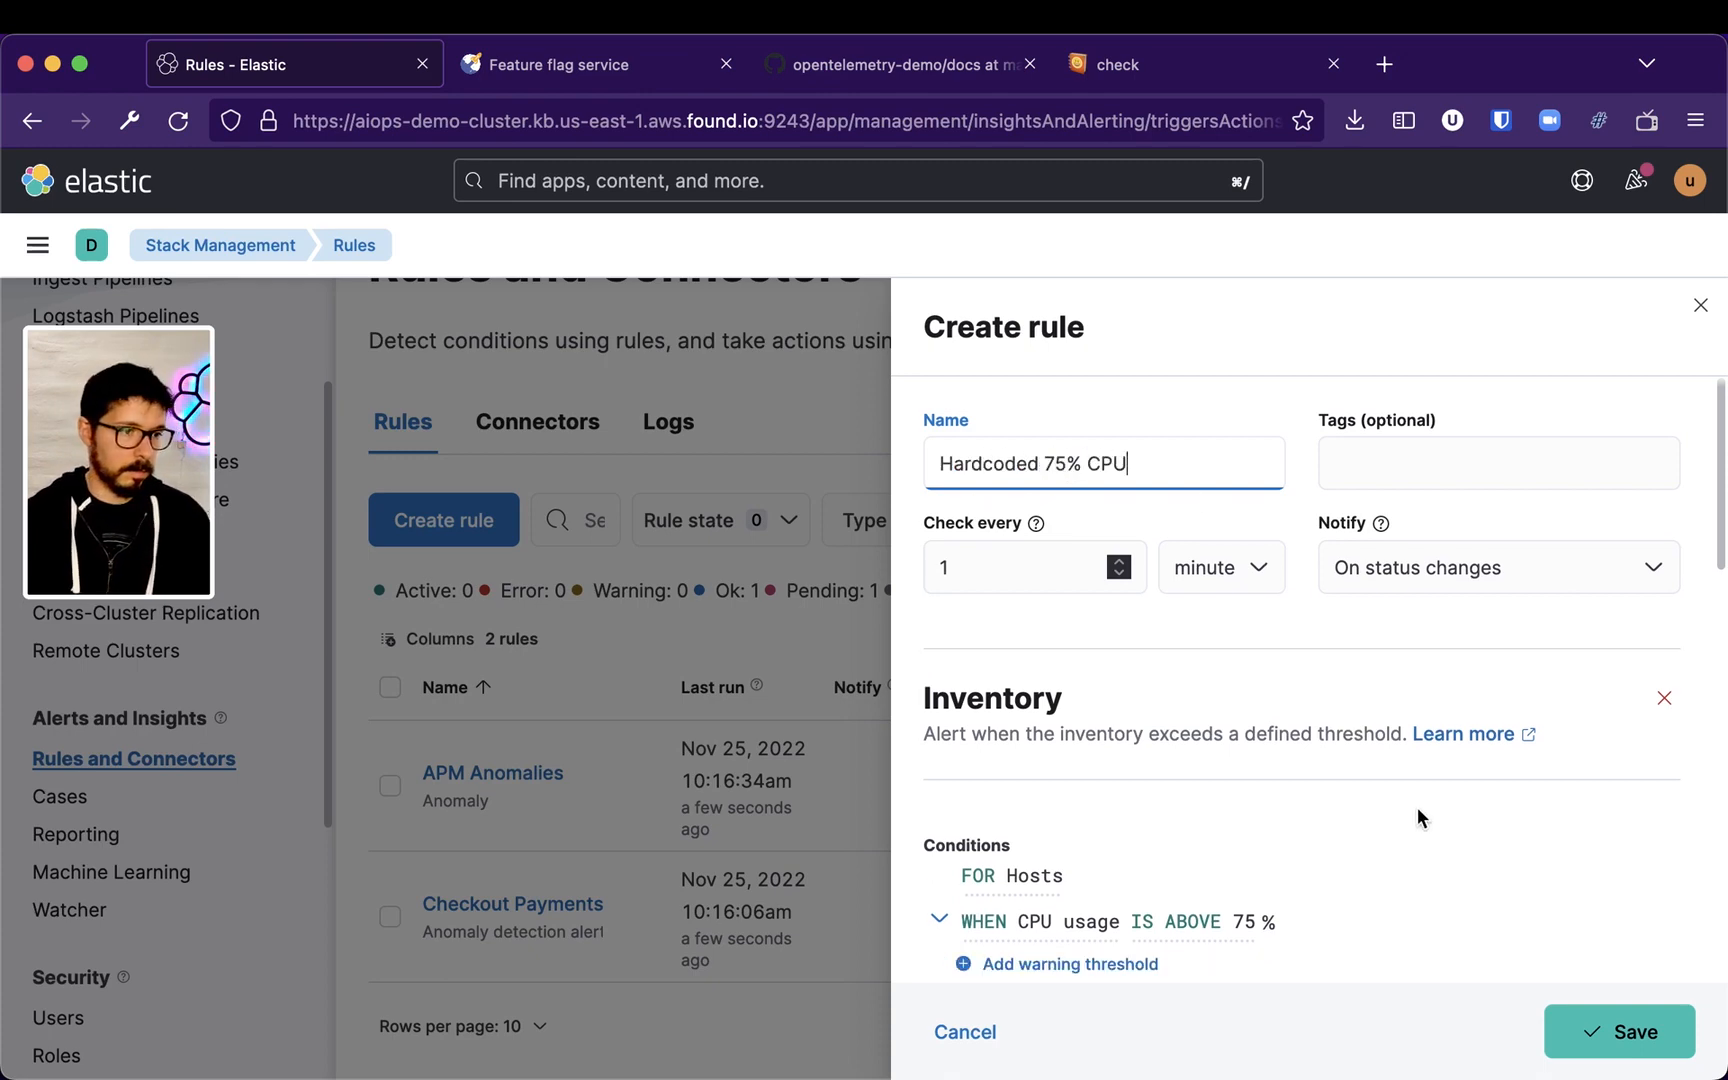
Add an Email action, then cancel and discard the unsaved Inventory rule
{"action": "scroll", "coordinate": [1420, 817], "scroll_direction": "down", "scroll_amount": 5}
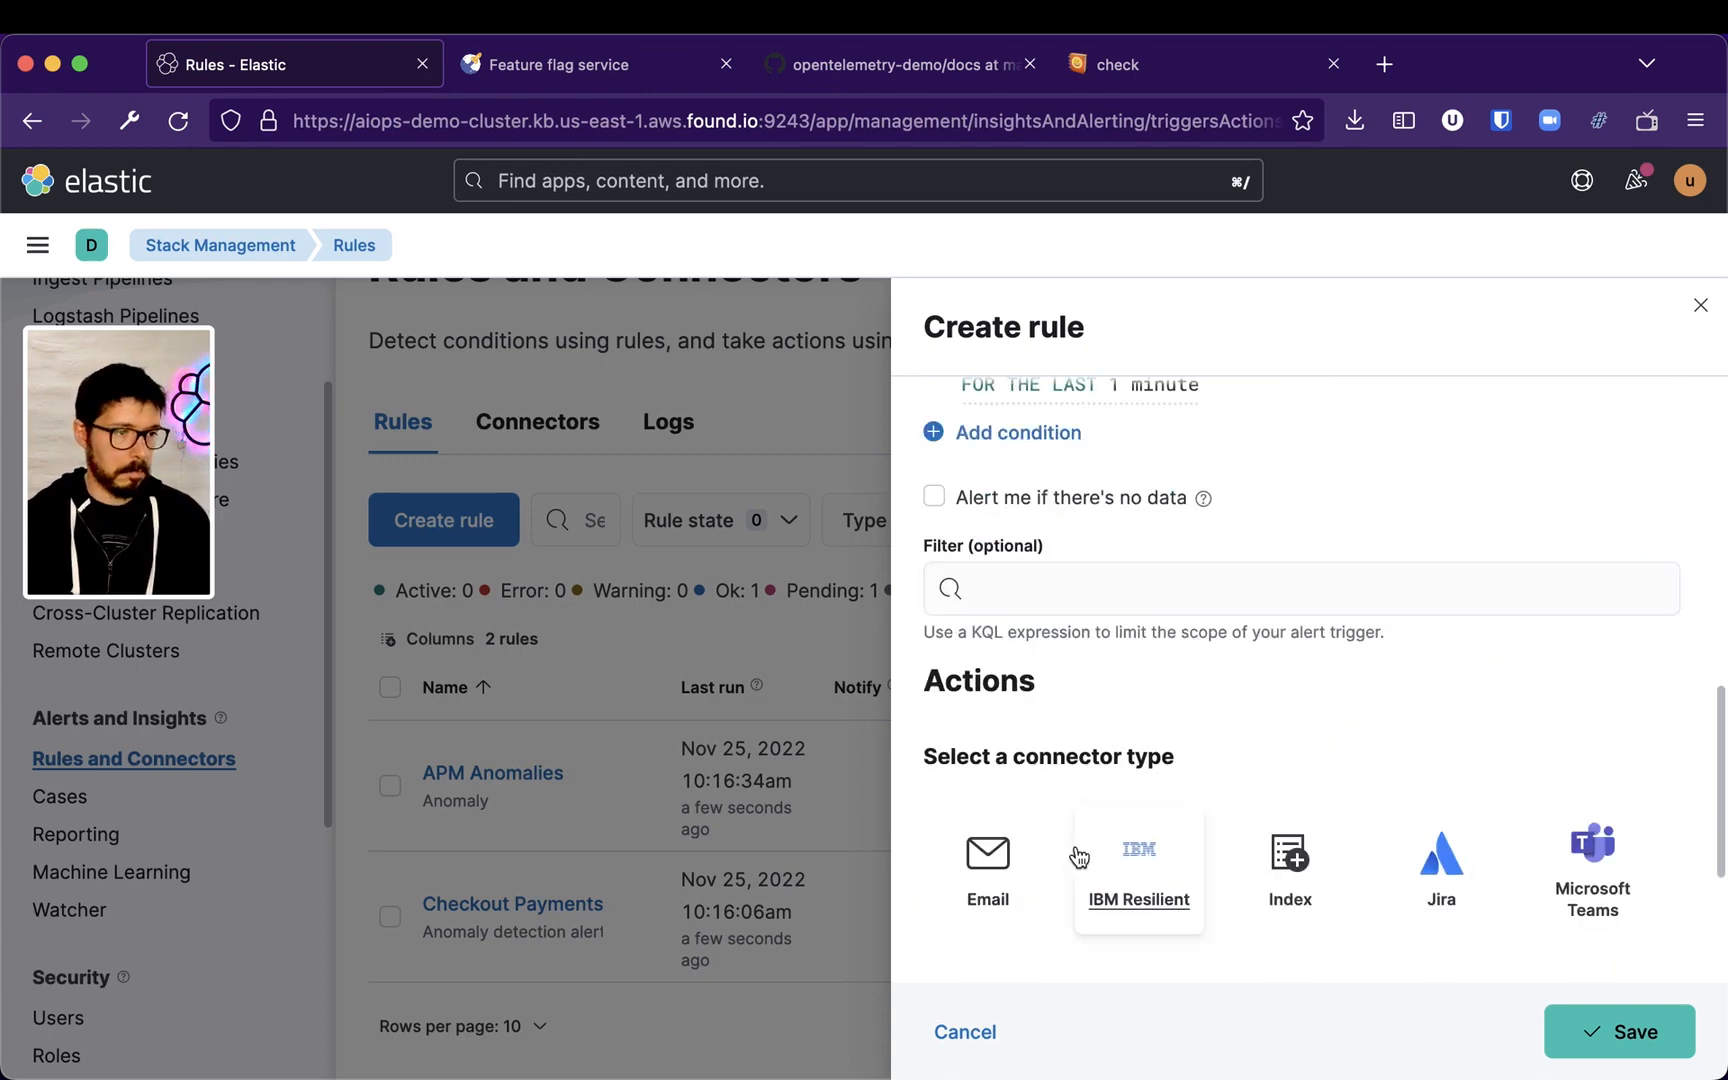
{"action": "left_click", "coordinate": [995, 858]}
{"action": "scroll", "coordinate": [1186, 857], "scroll_direction": "down", "scroll_amount": 4}
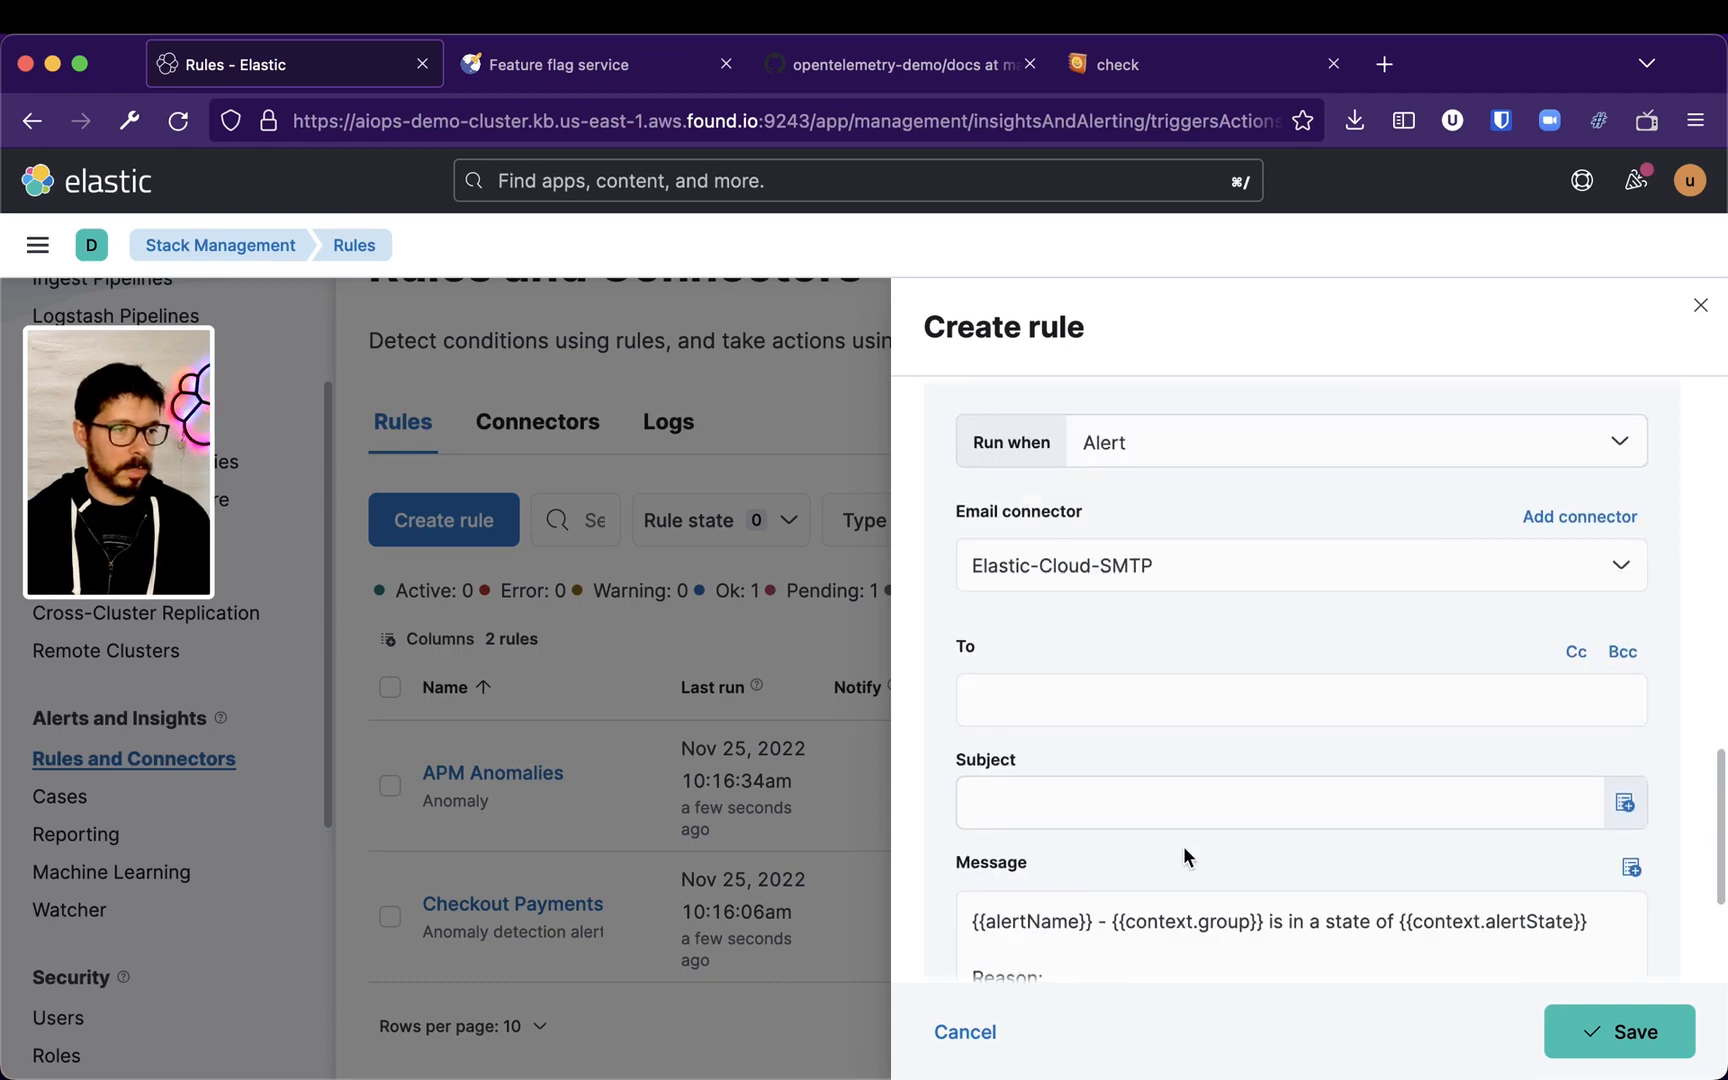
{"action": "left_click", "coordinate": [955, 1034]}
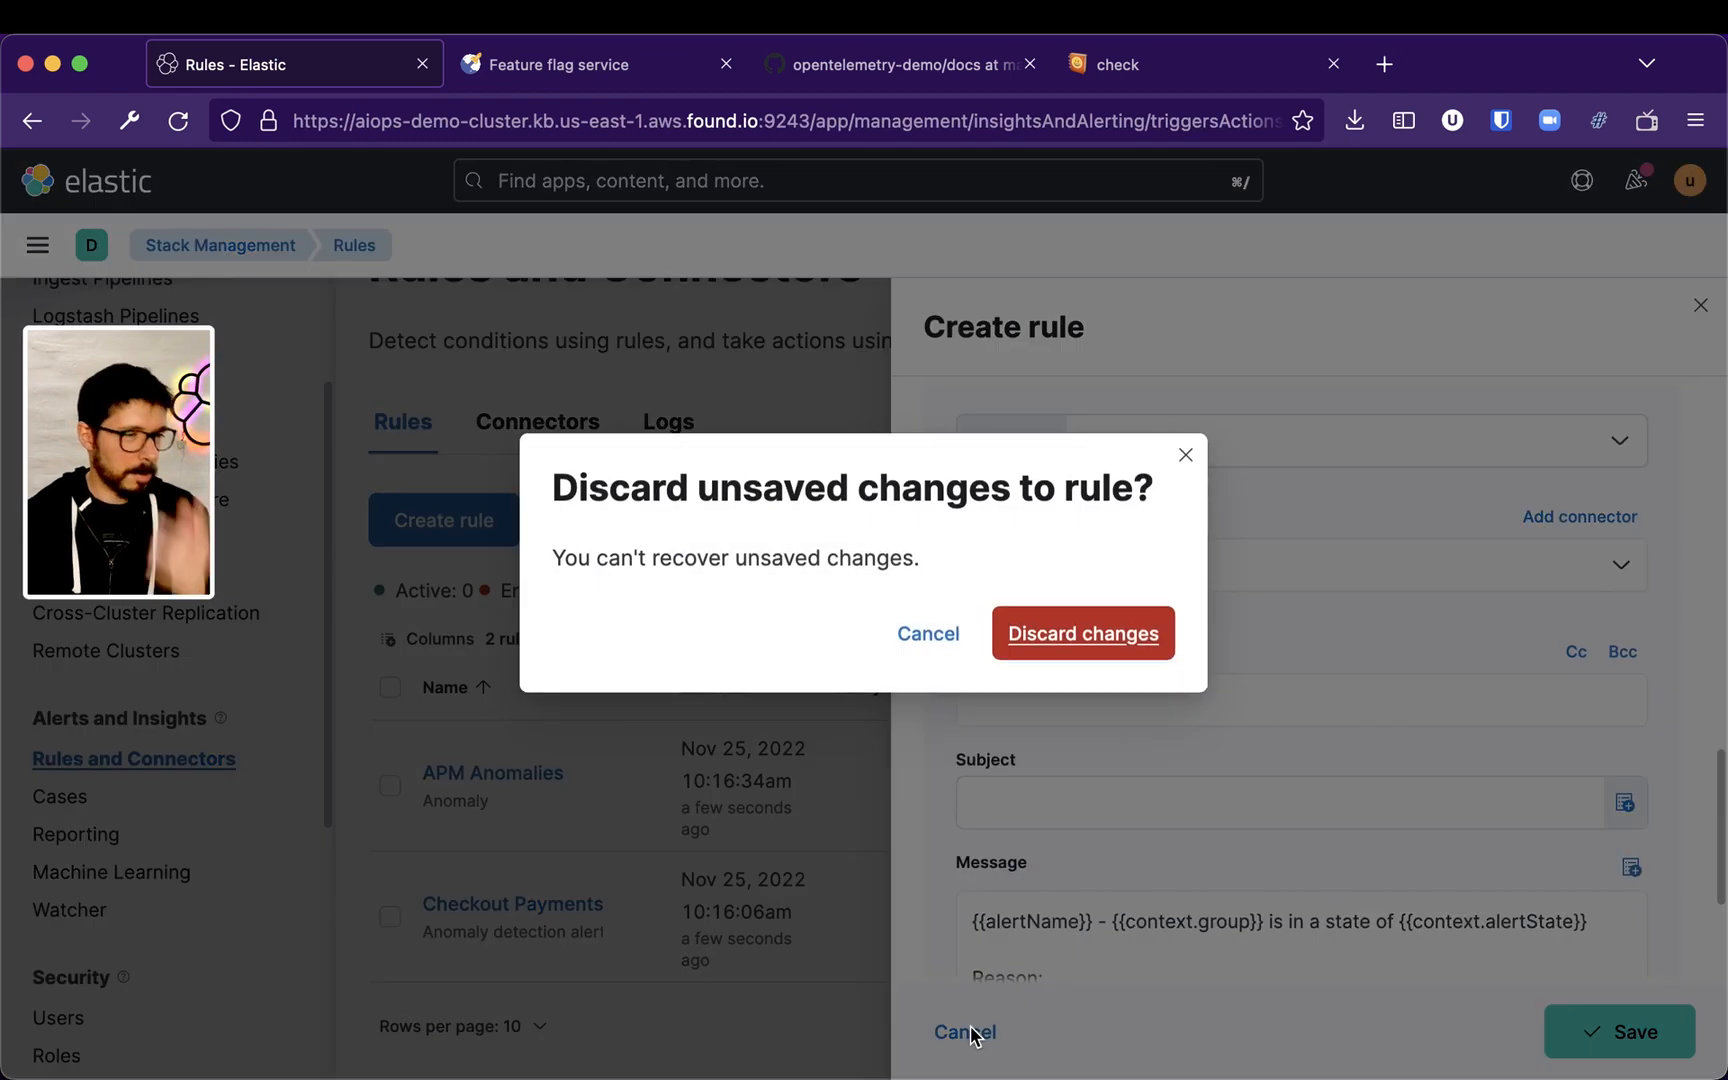
{"action": "left_click", "coordinate": [1058, 643]}
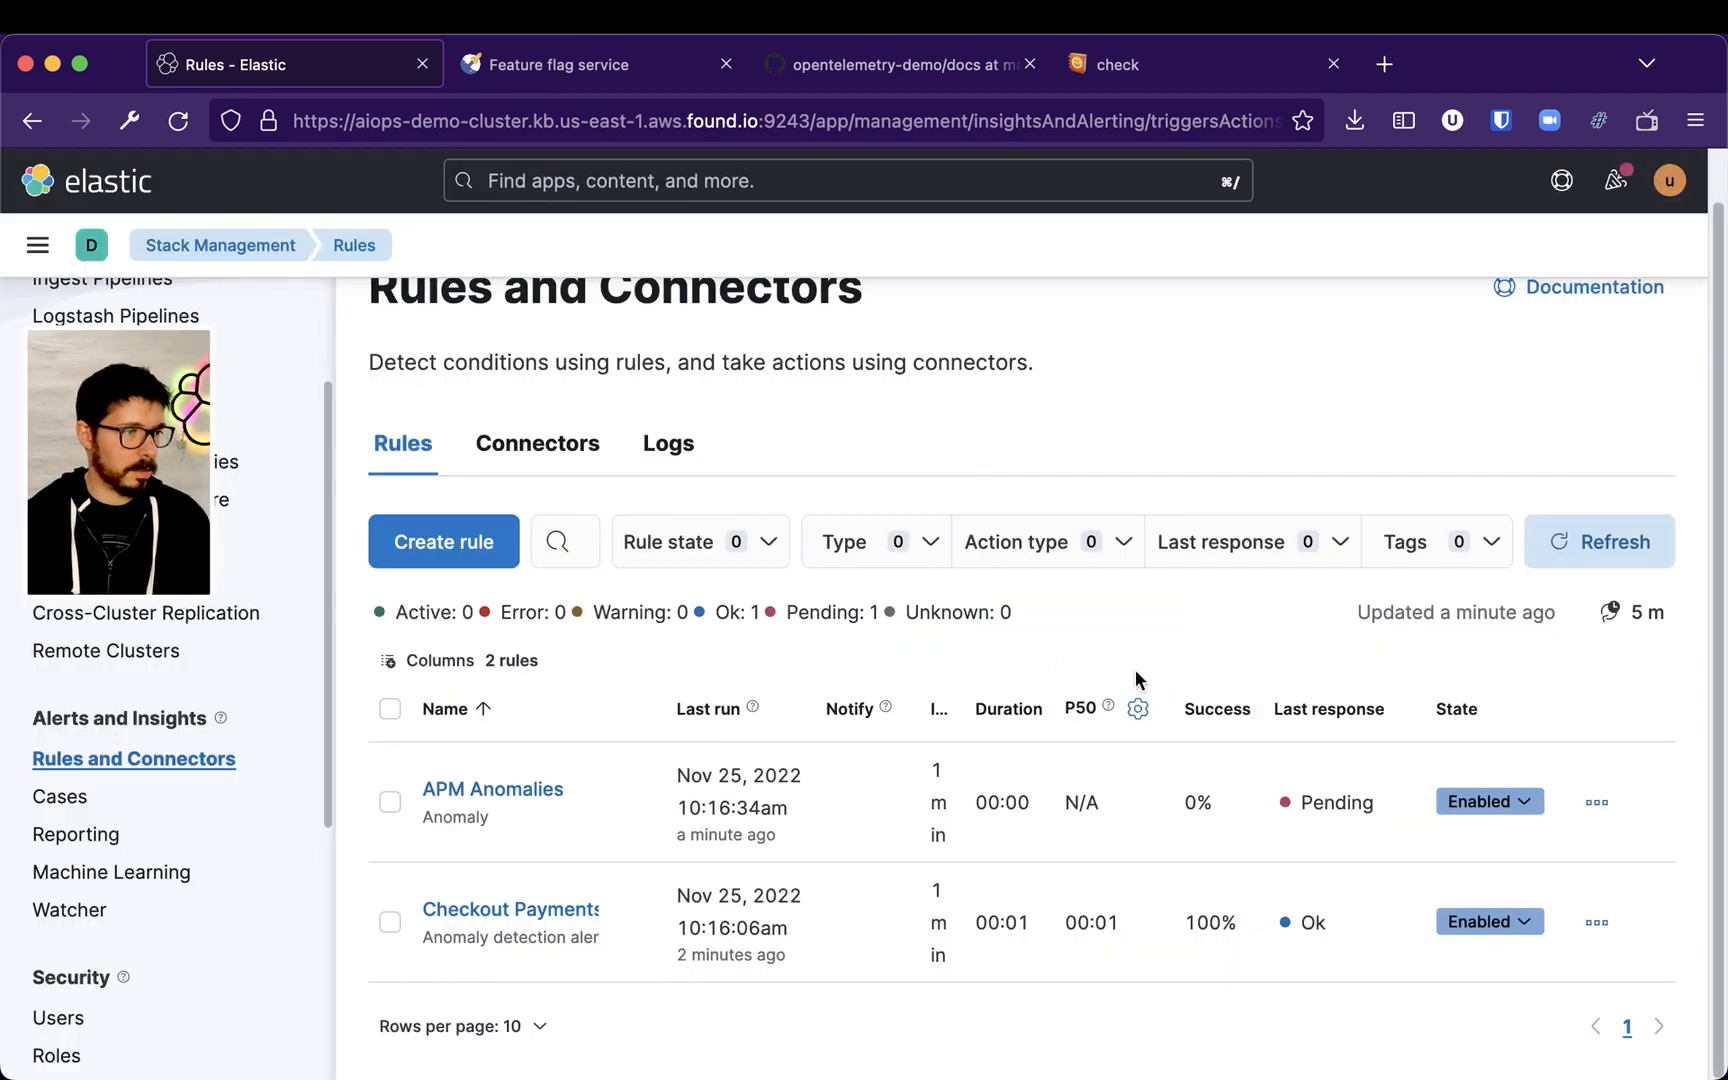
Start a new Anomaly detection alert rule and select the kibana-metrics-ui-default-default-k8s_memory_usage job
{"action": "left_click", "coordinate": [392, 540]}
{"action": "scroll", "coordinate": [1295, 790], "scroll_direction": "down", "scroll_amount": 8}
{"action": "scroll", "coordinate": [1298, 801], "scroll_direction": "up", "scroll_amount": 3}
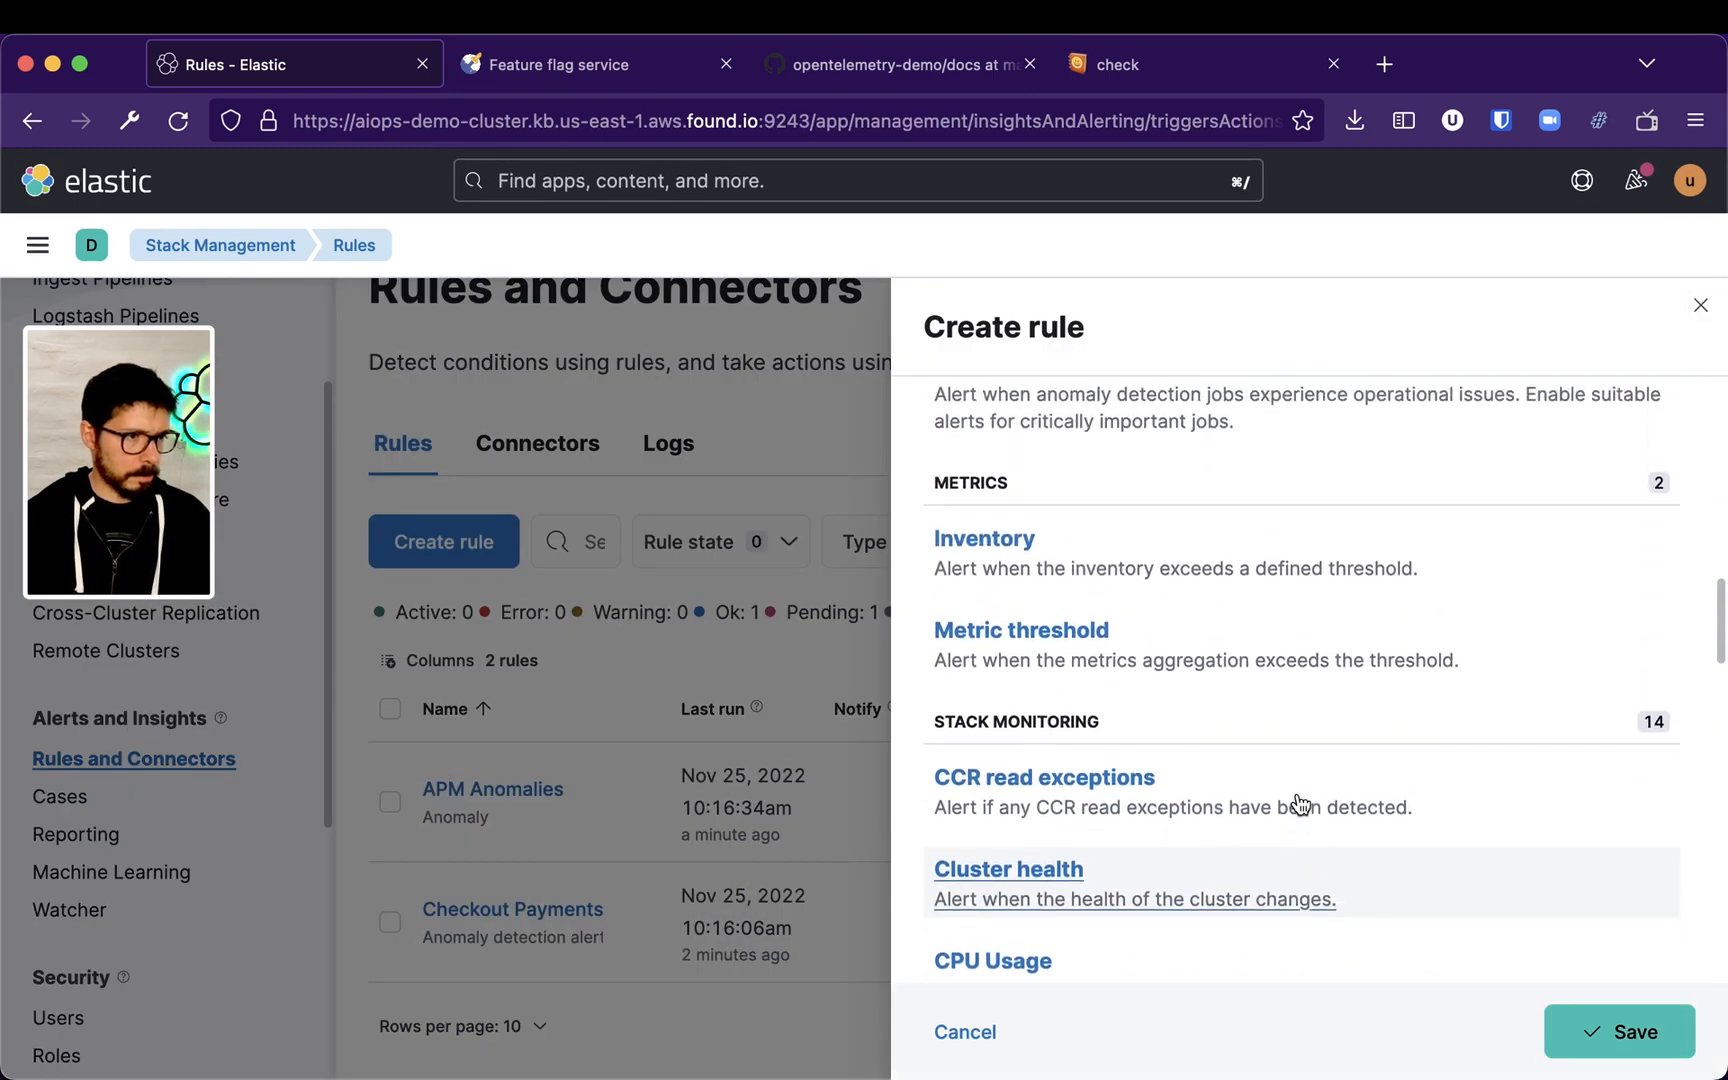
{"action": "scroll", "coordinate": [1340, 792], "scroll_direction": "down", "scroll_amount": 3}
{"action": "scroll", "coordinate": [1383, 785], "scroll_direction": "down", "scroll_amount": 4}
{"action": "scroll", "coordinate": [1383, 785], "scroll_direction": "up", "scroll_amount": 9}
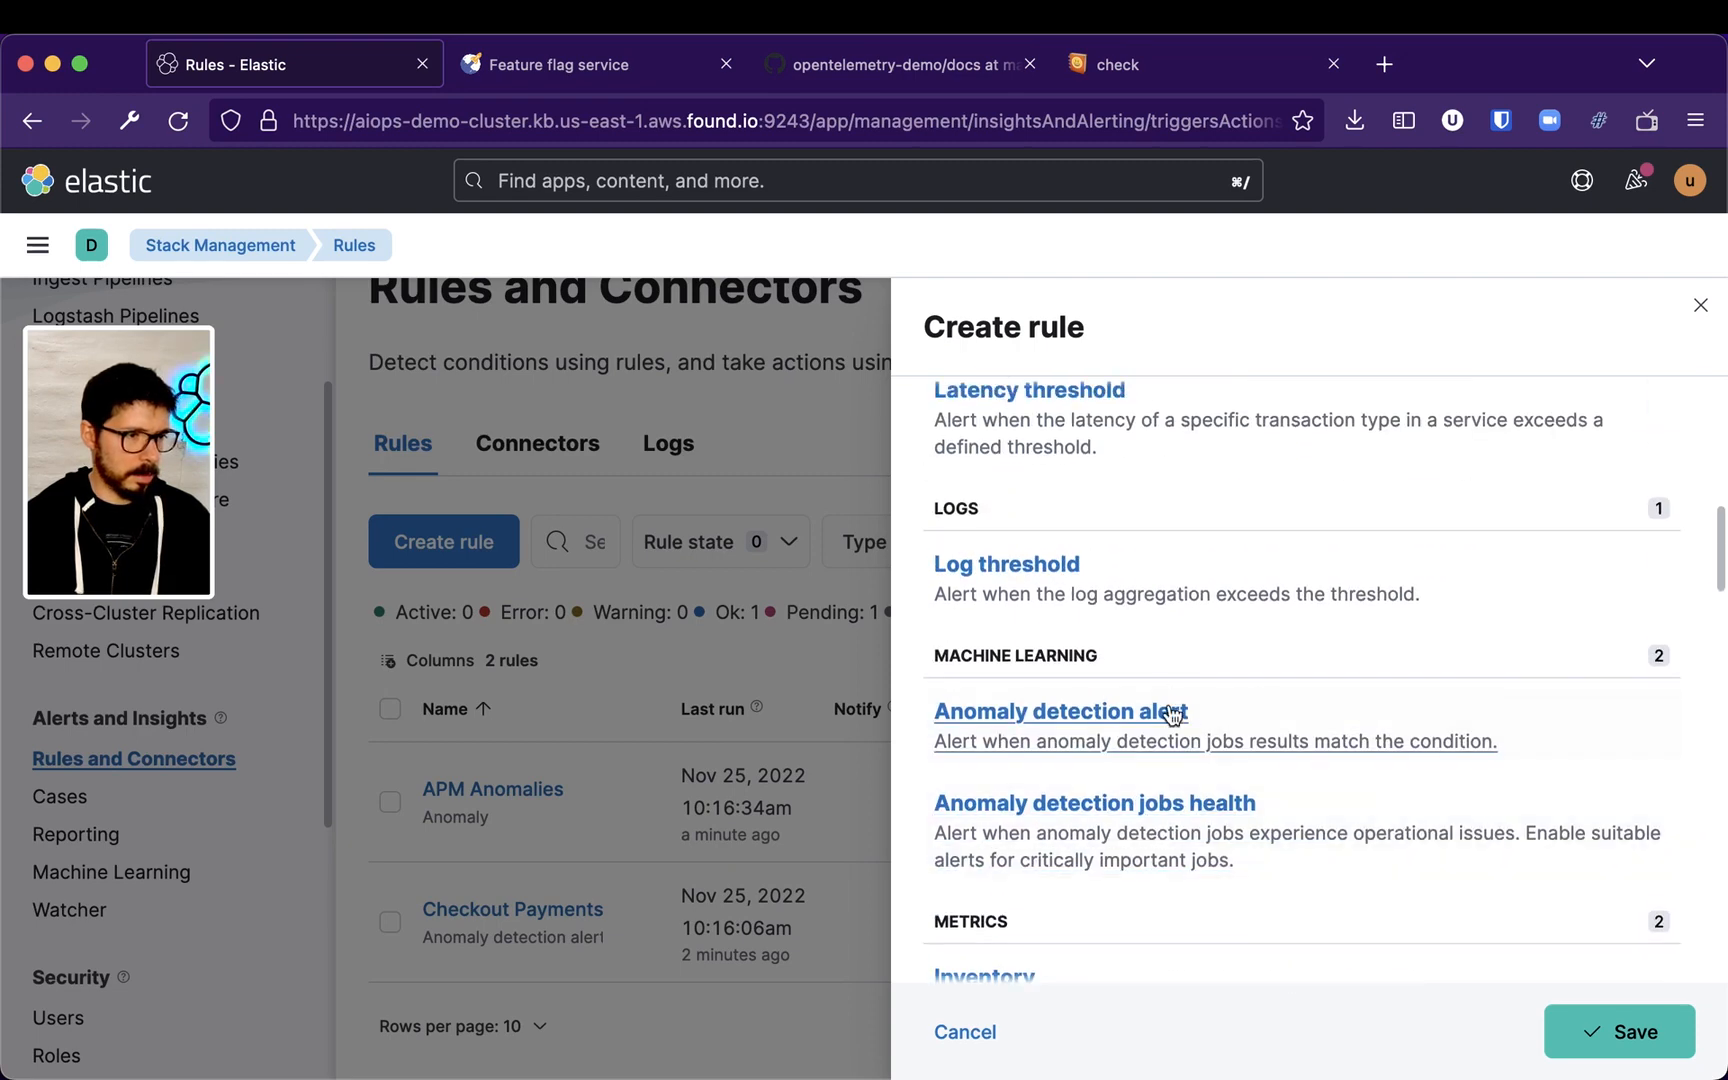
{"action": "left_click", "coordinate": [1558, 735]}
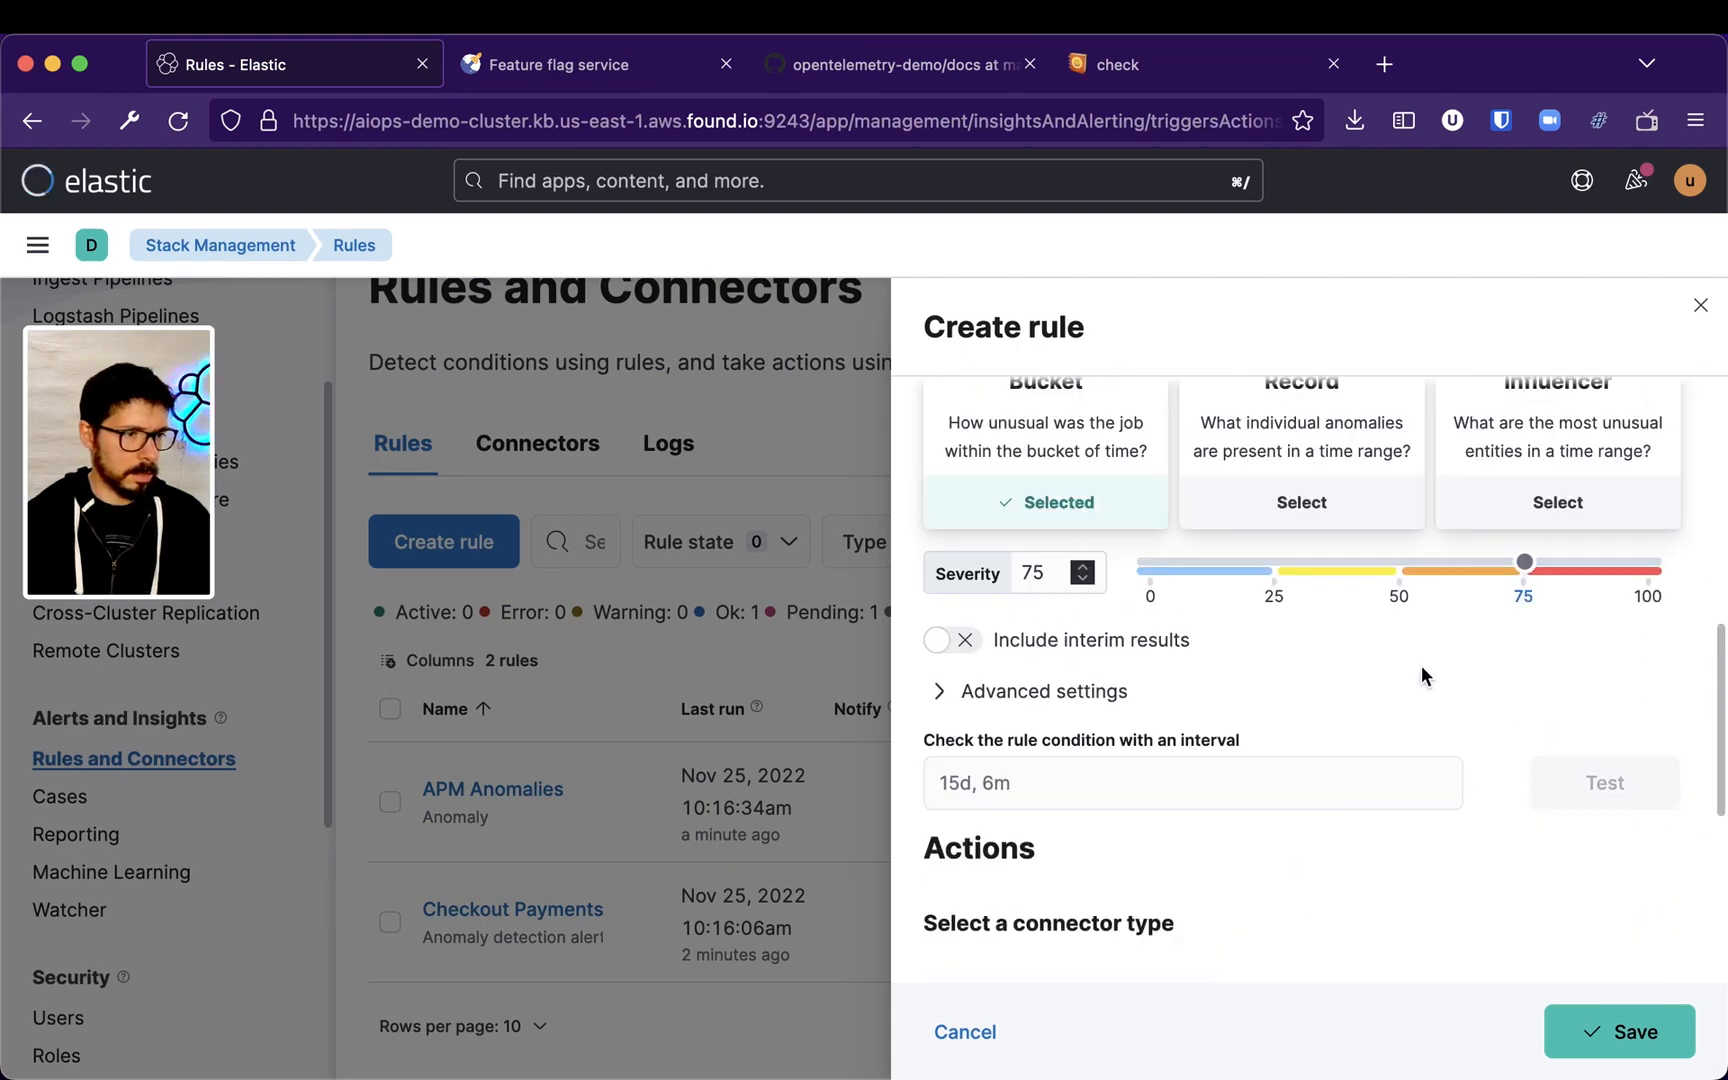
{"action": "scroll", "coordinate": [1368, 680], "scroll_direction": "up", "scroll_amount": 7}
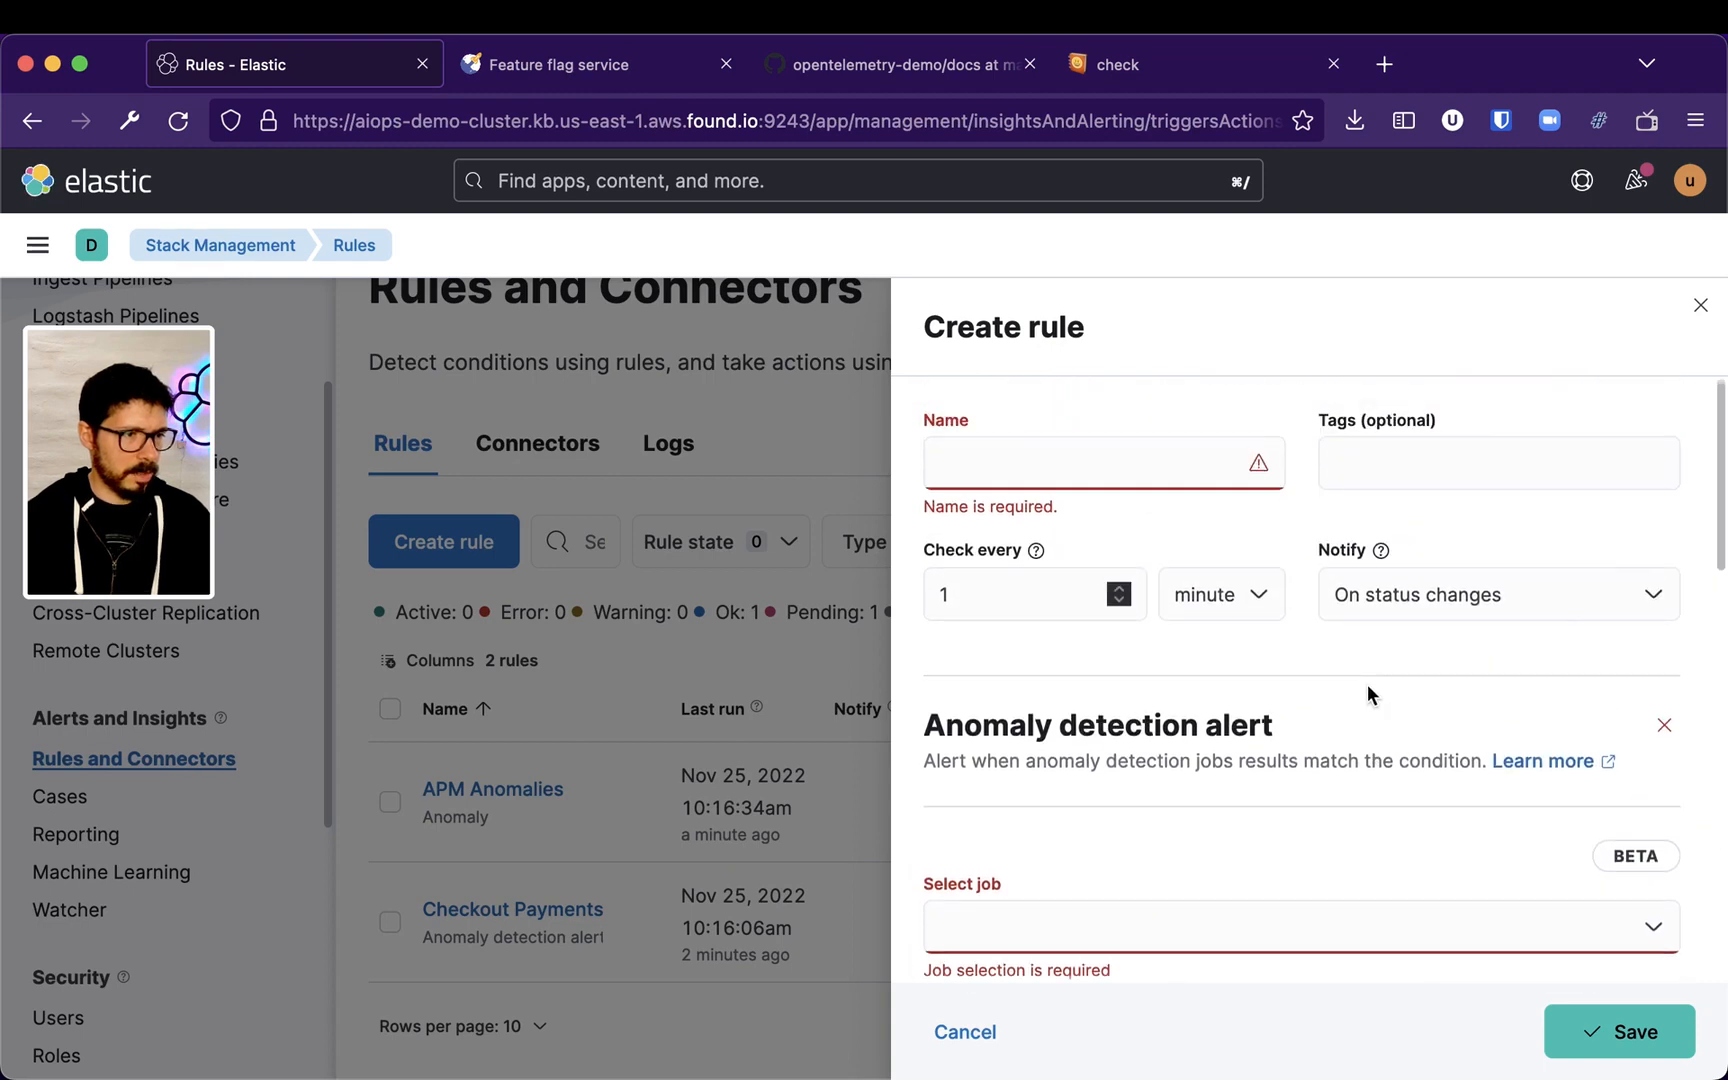
{"action": "left_click", "coordinate": [1272, 948]}
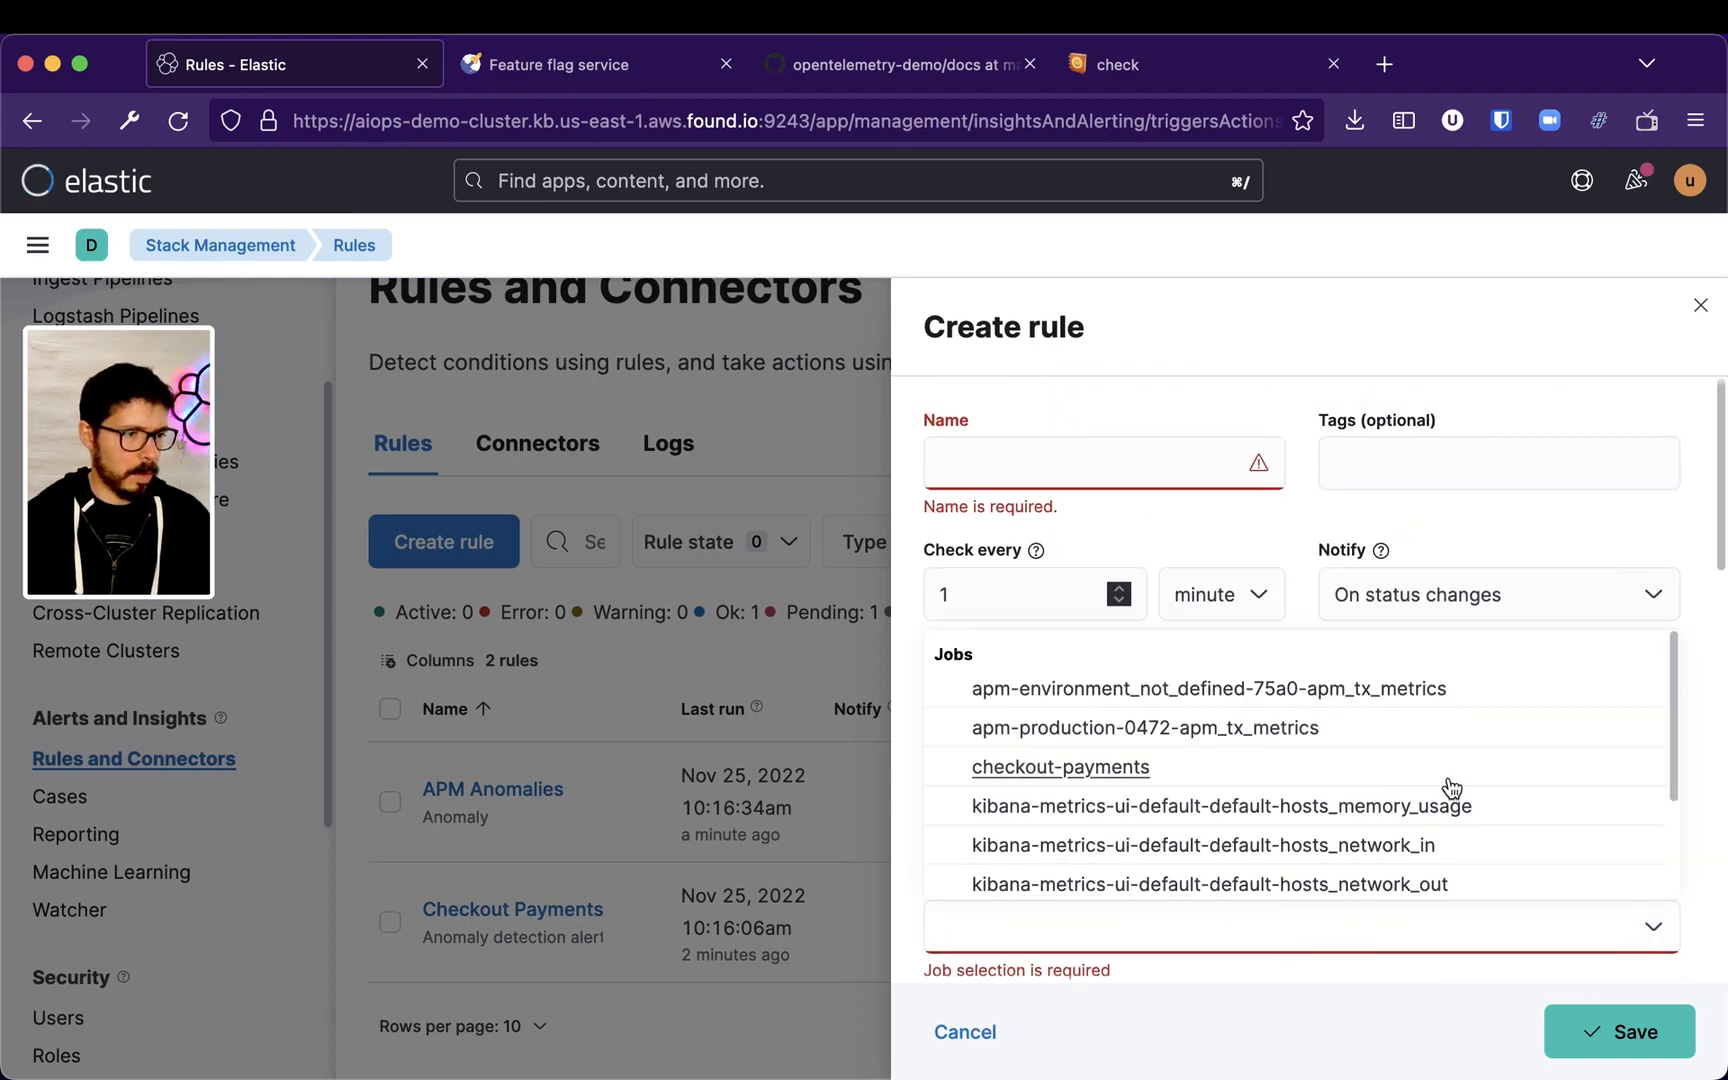
{"action": "scroll", "coordinate": [1463, 801], "scroll_direction": "down", "scroll_amount": 1}
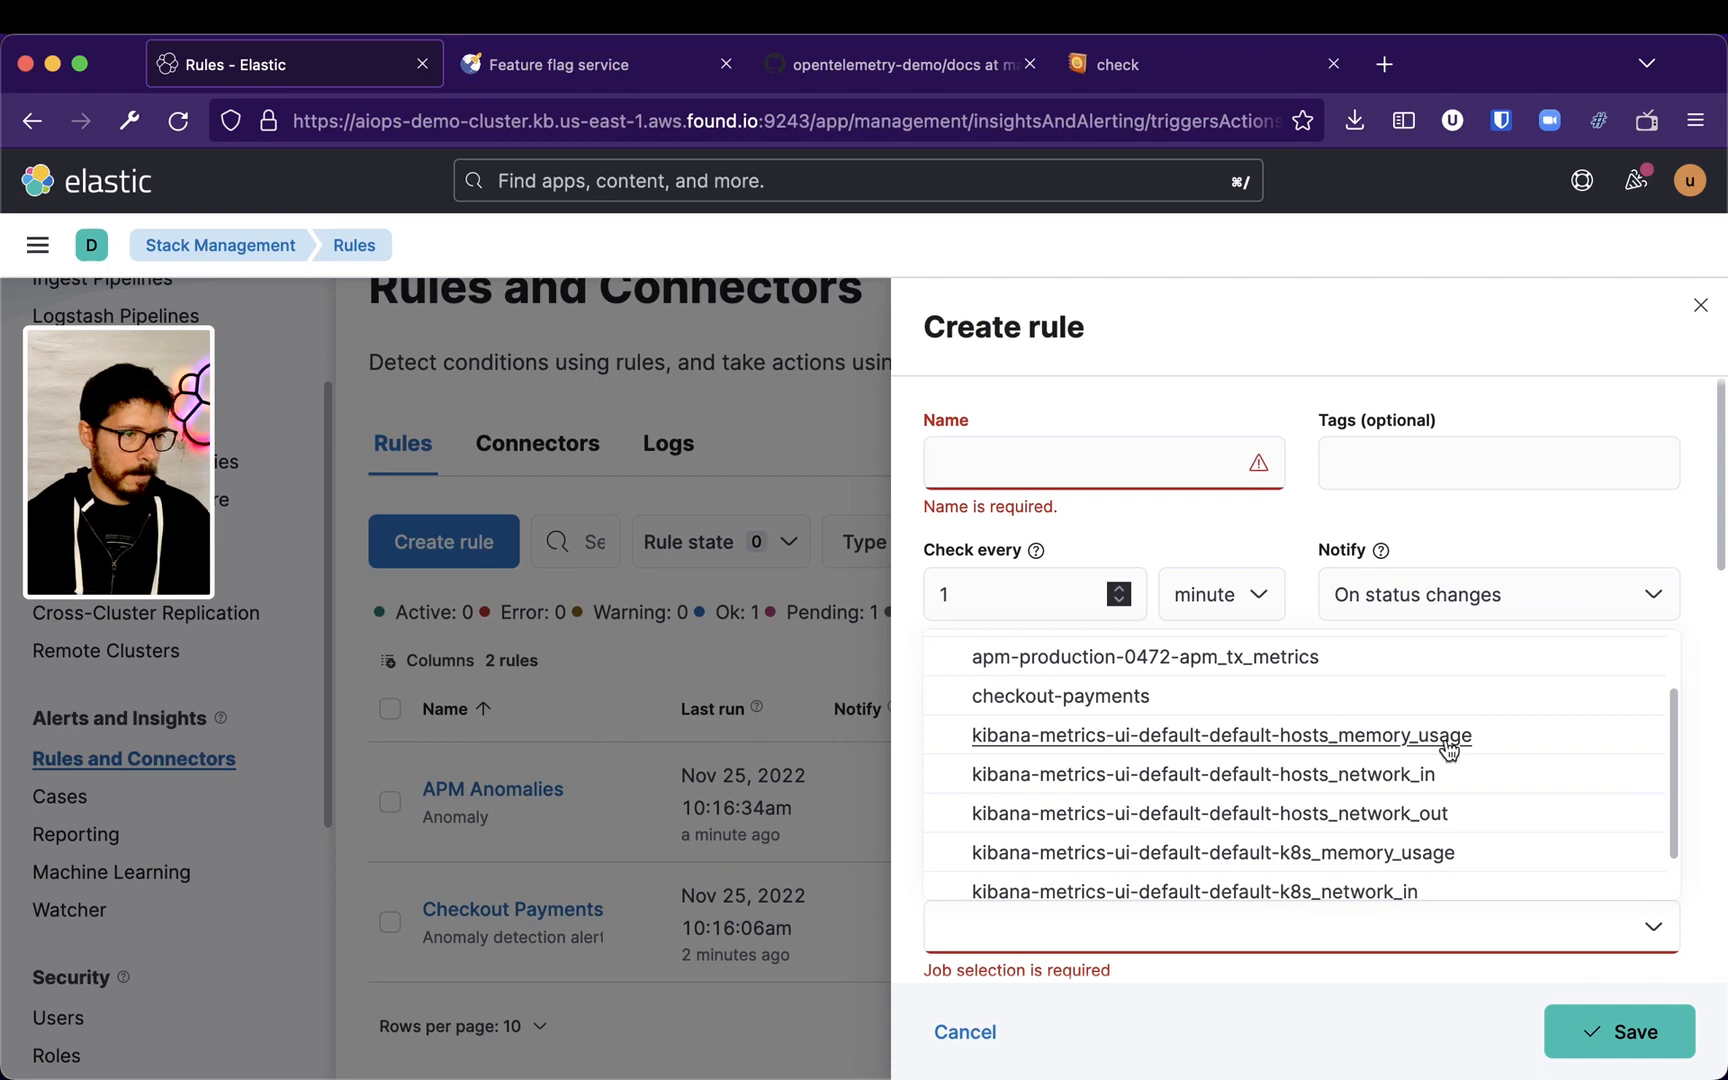
{"action": "left_click", "coordinate": [1355, 860]}
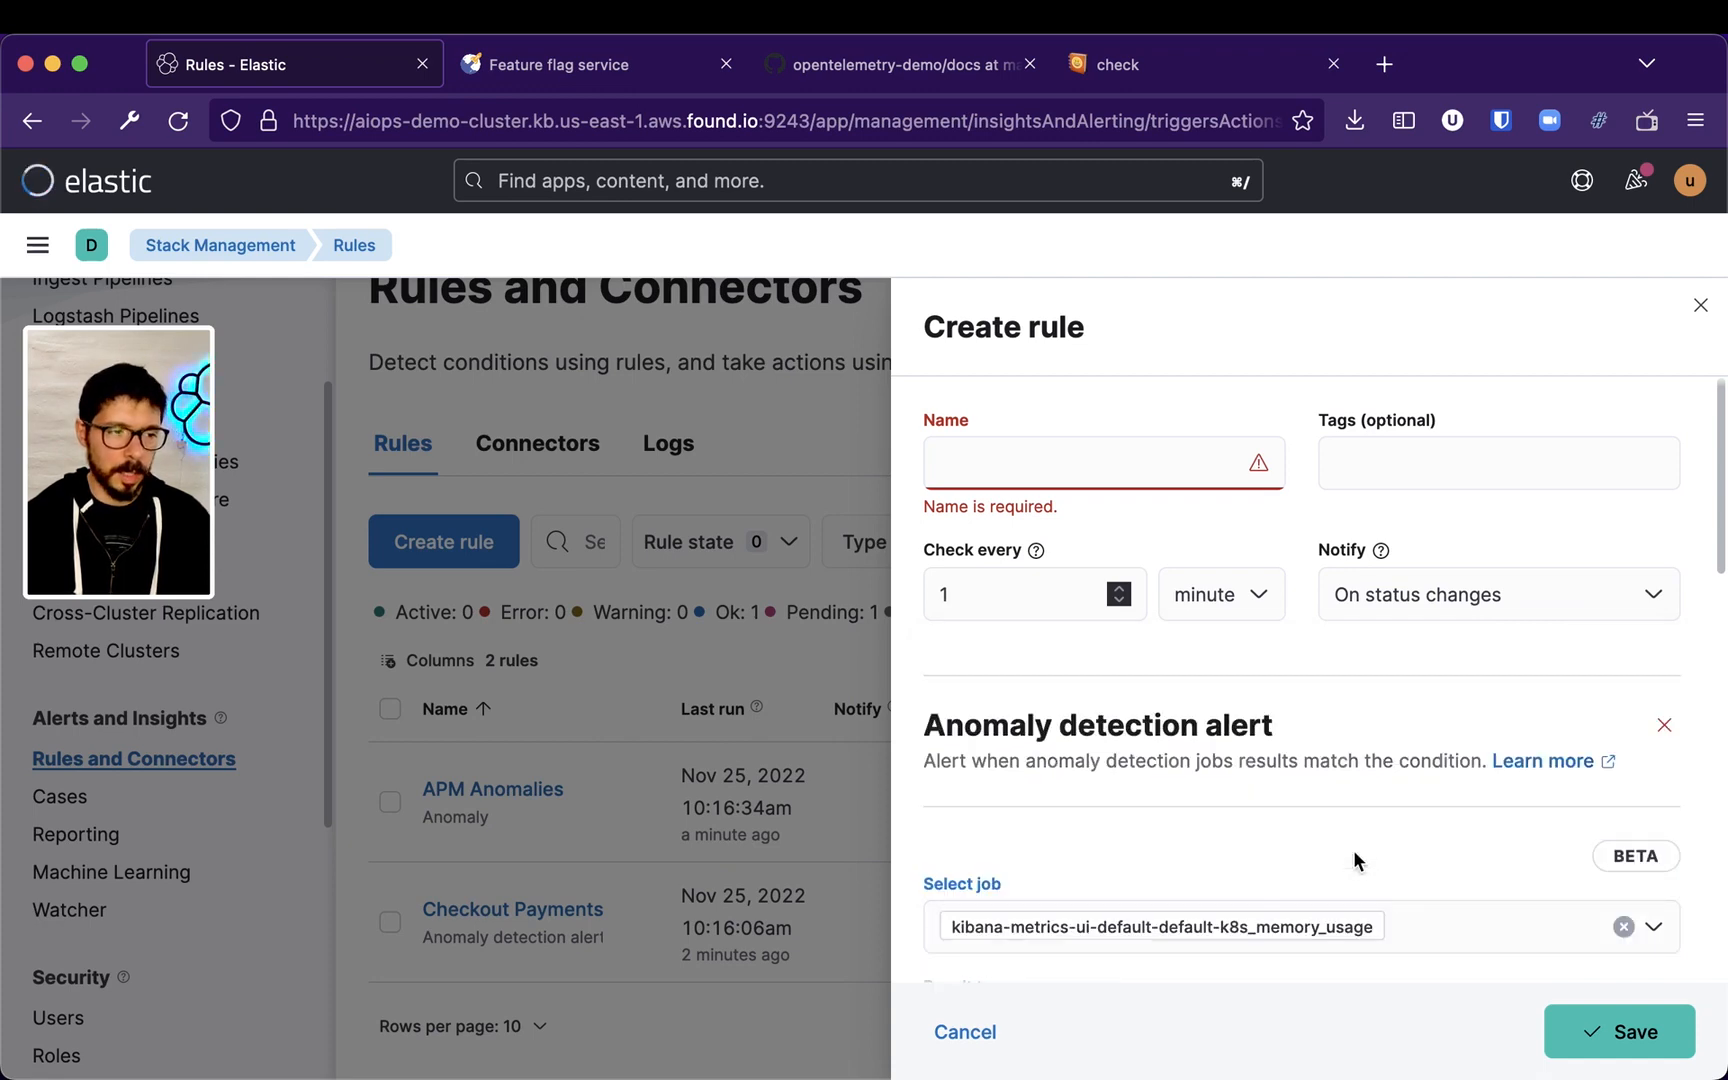
Try the Influencer result type, then switch back to Bucket
{"action": "scroll", "coordinate": [1355, 858], "scroll_direction": "down", "scroll_amount": 3}
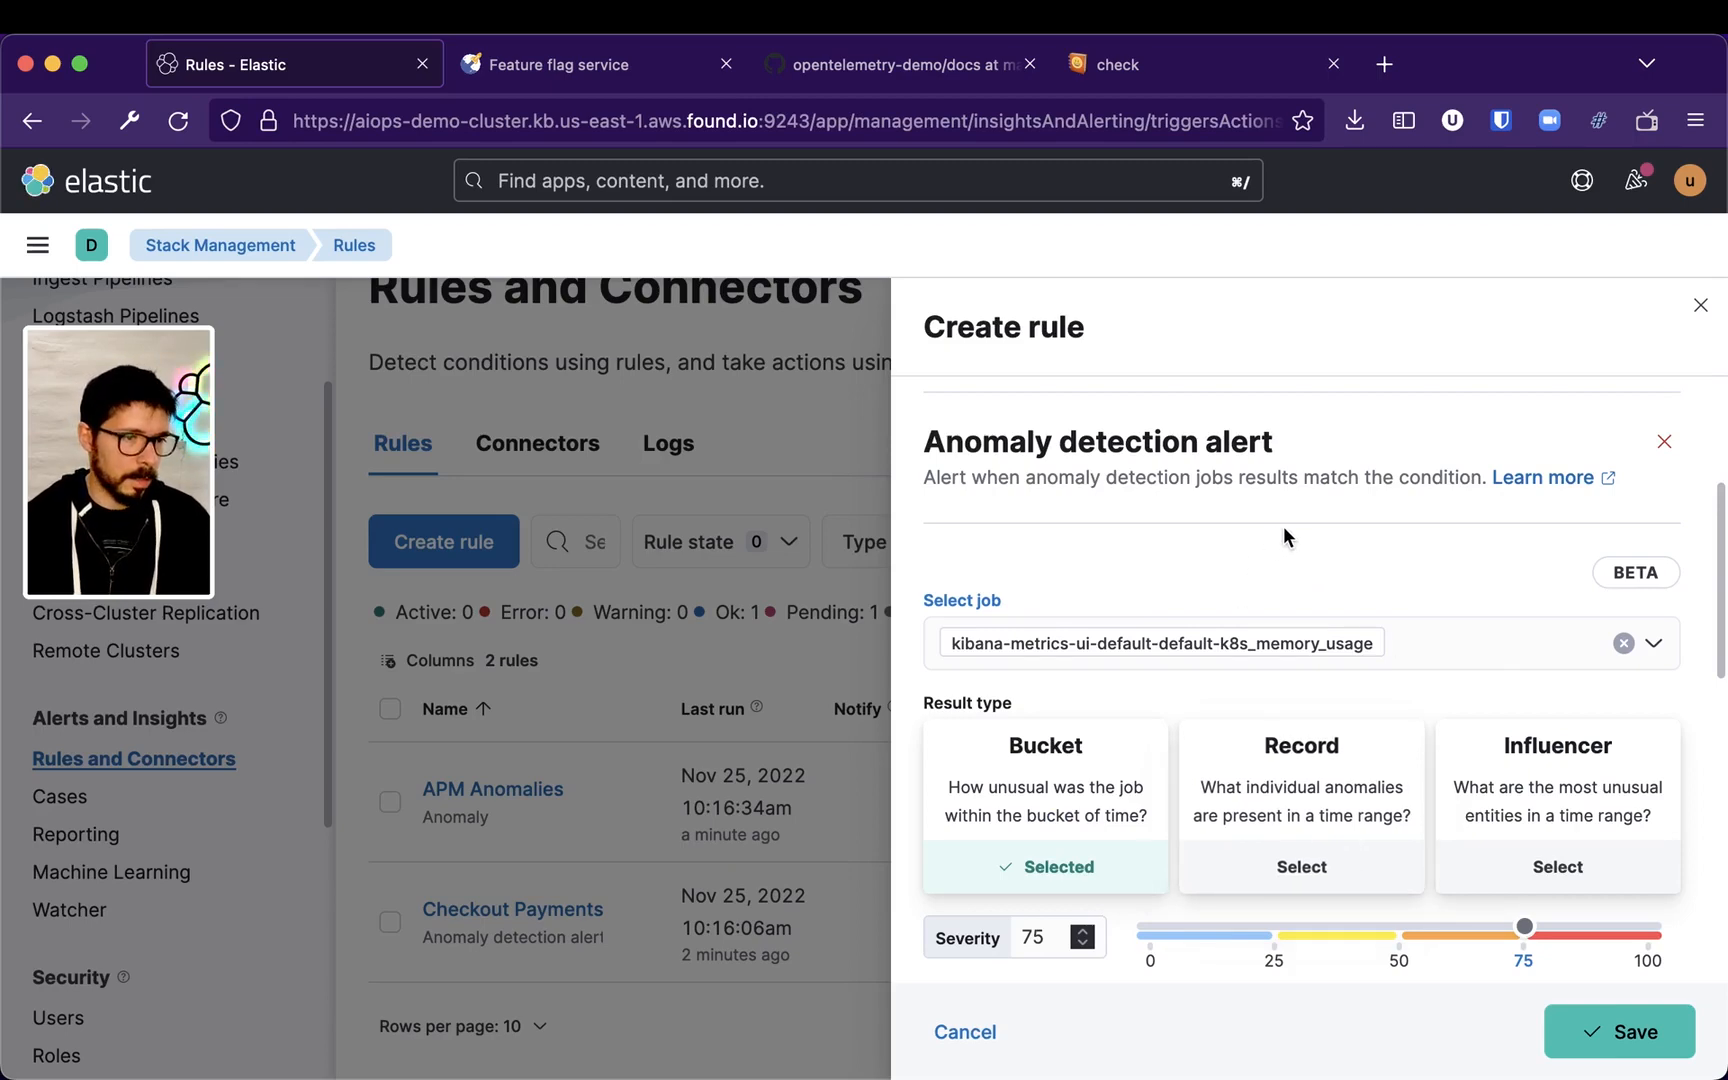
{"action": "left_click", "coordinate": [1593, 826]}
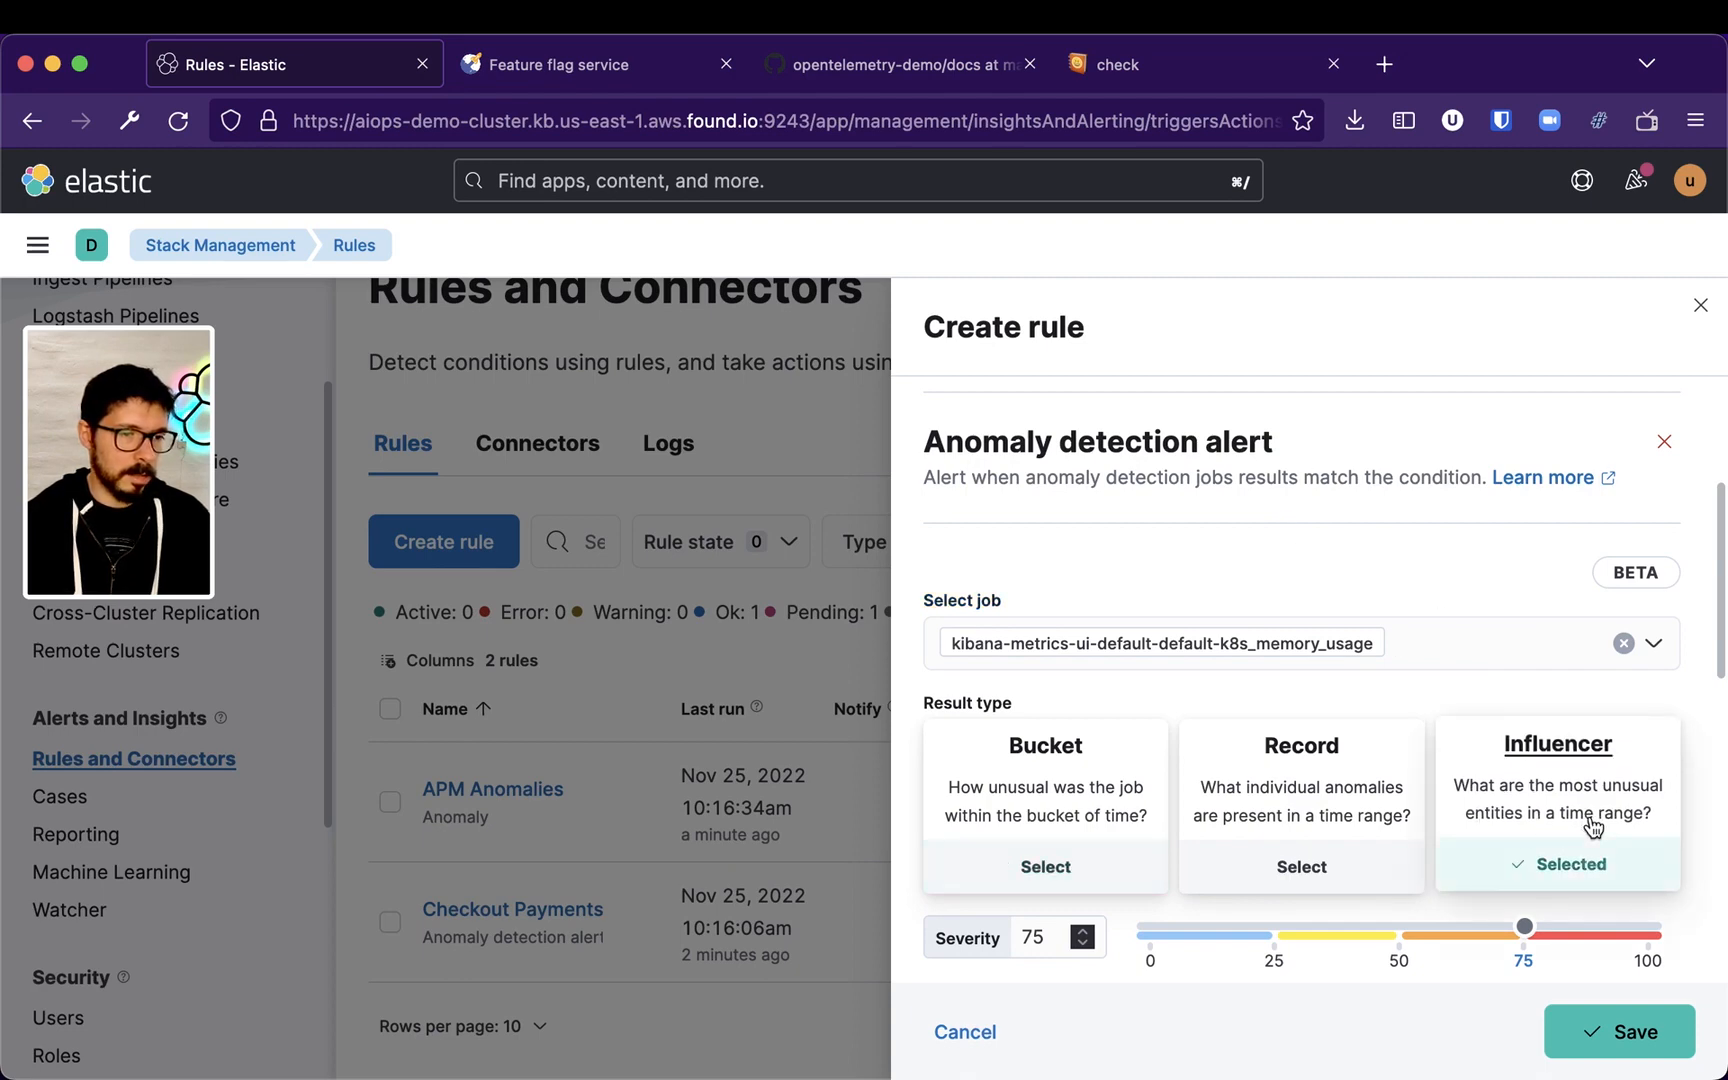
{"action": "left_click", "coordinate": [1043, 802]}
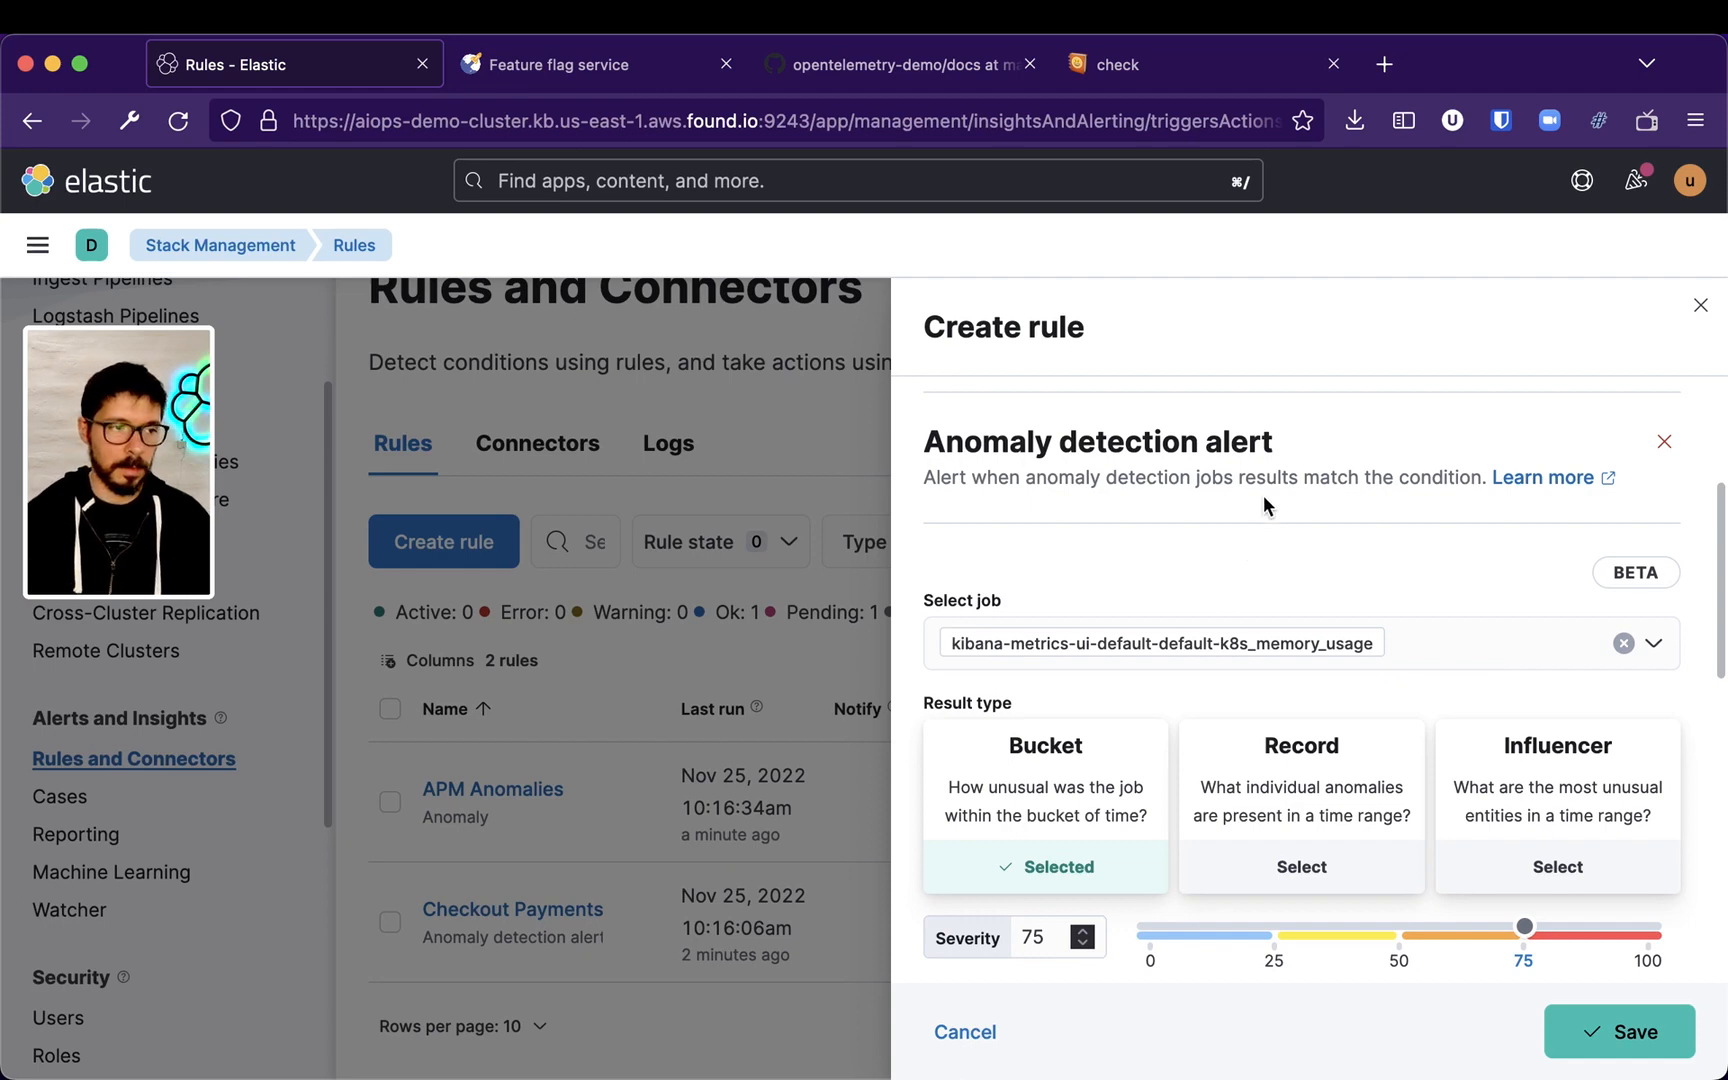
Lower the anomaly severity threshold to about 26
{"action": "scroll", "coordinate": [1365, 552], "scroll_direction": "up", "scroll_amount": 3}
{"action": "scroll", "coordinate": [1368, 560], "scroll_direction": "down", "scroll_amount": 2}
{"action": "scroll", "coordinate": [1368, 554], "scroll_direction": "down", "scroll_amount": 3}
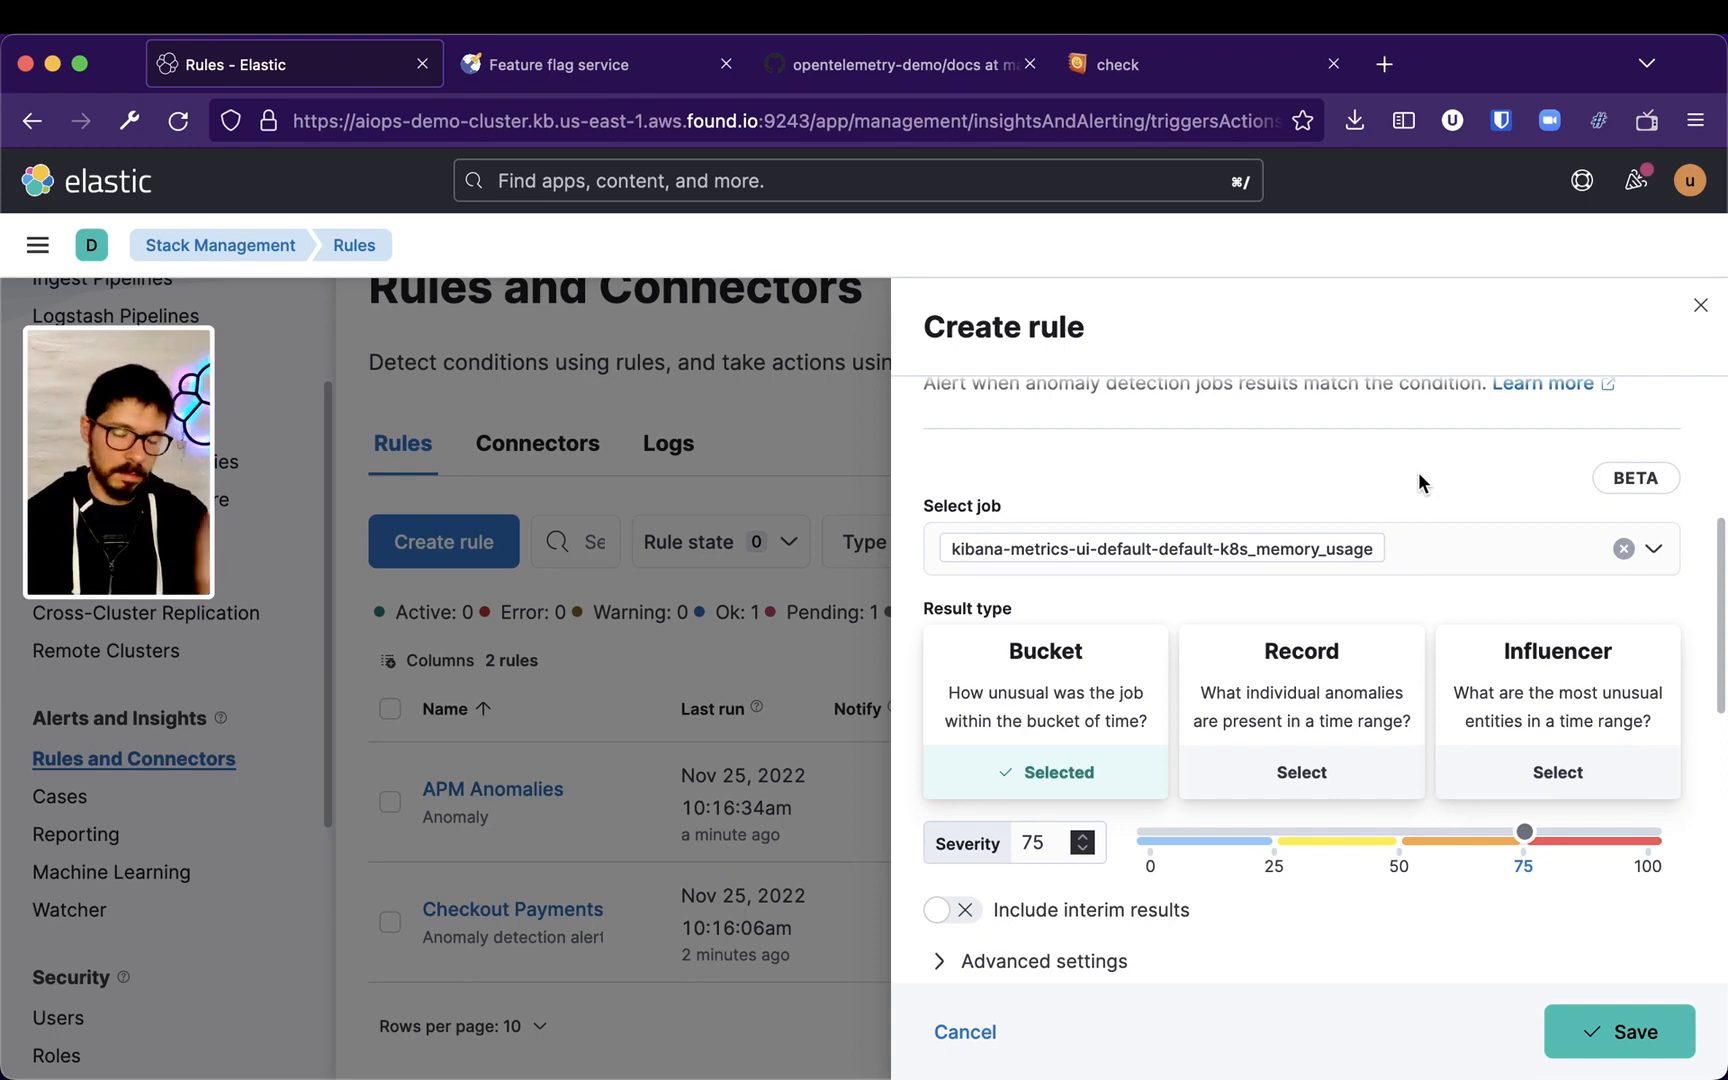
{"action": "scroll", "coordinate": [1376, 489], "scroll_direction": "up", "scroll_amount": 4}
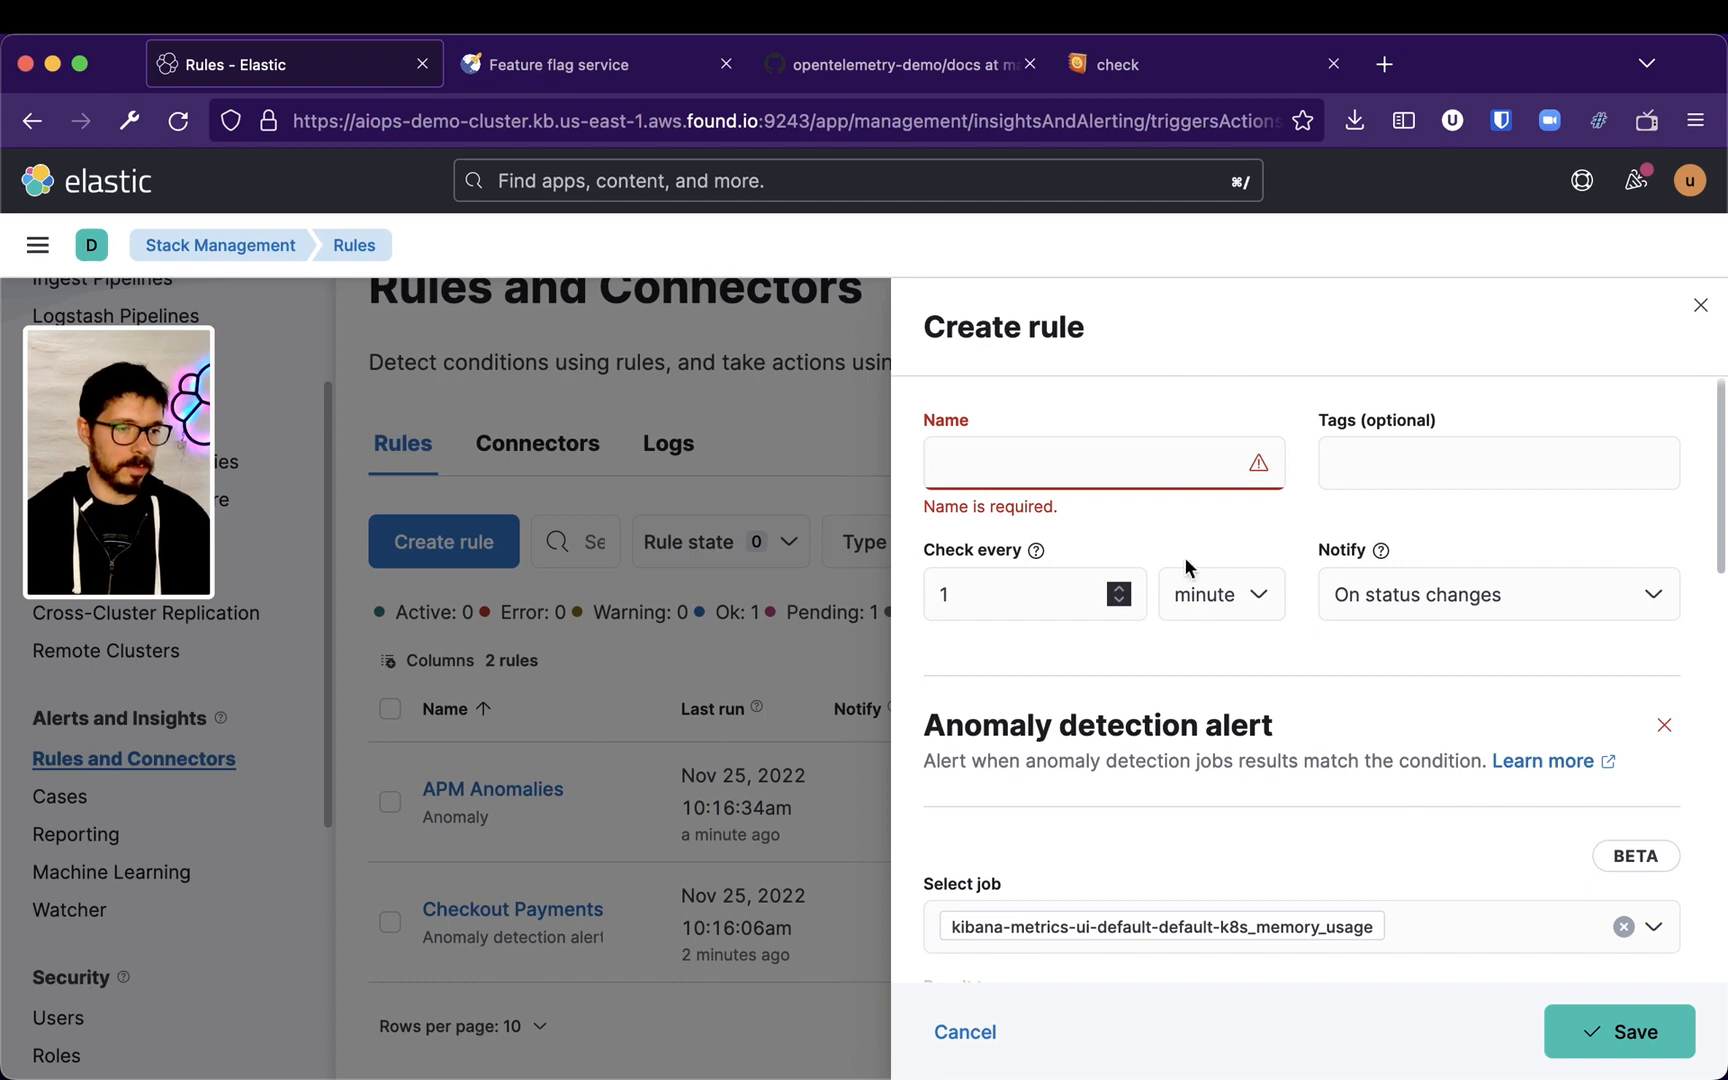
{"action": "scroll", "coordinate": [1237, 612], "scroll_direction": "down", "scroll_amount": 3}
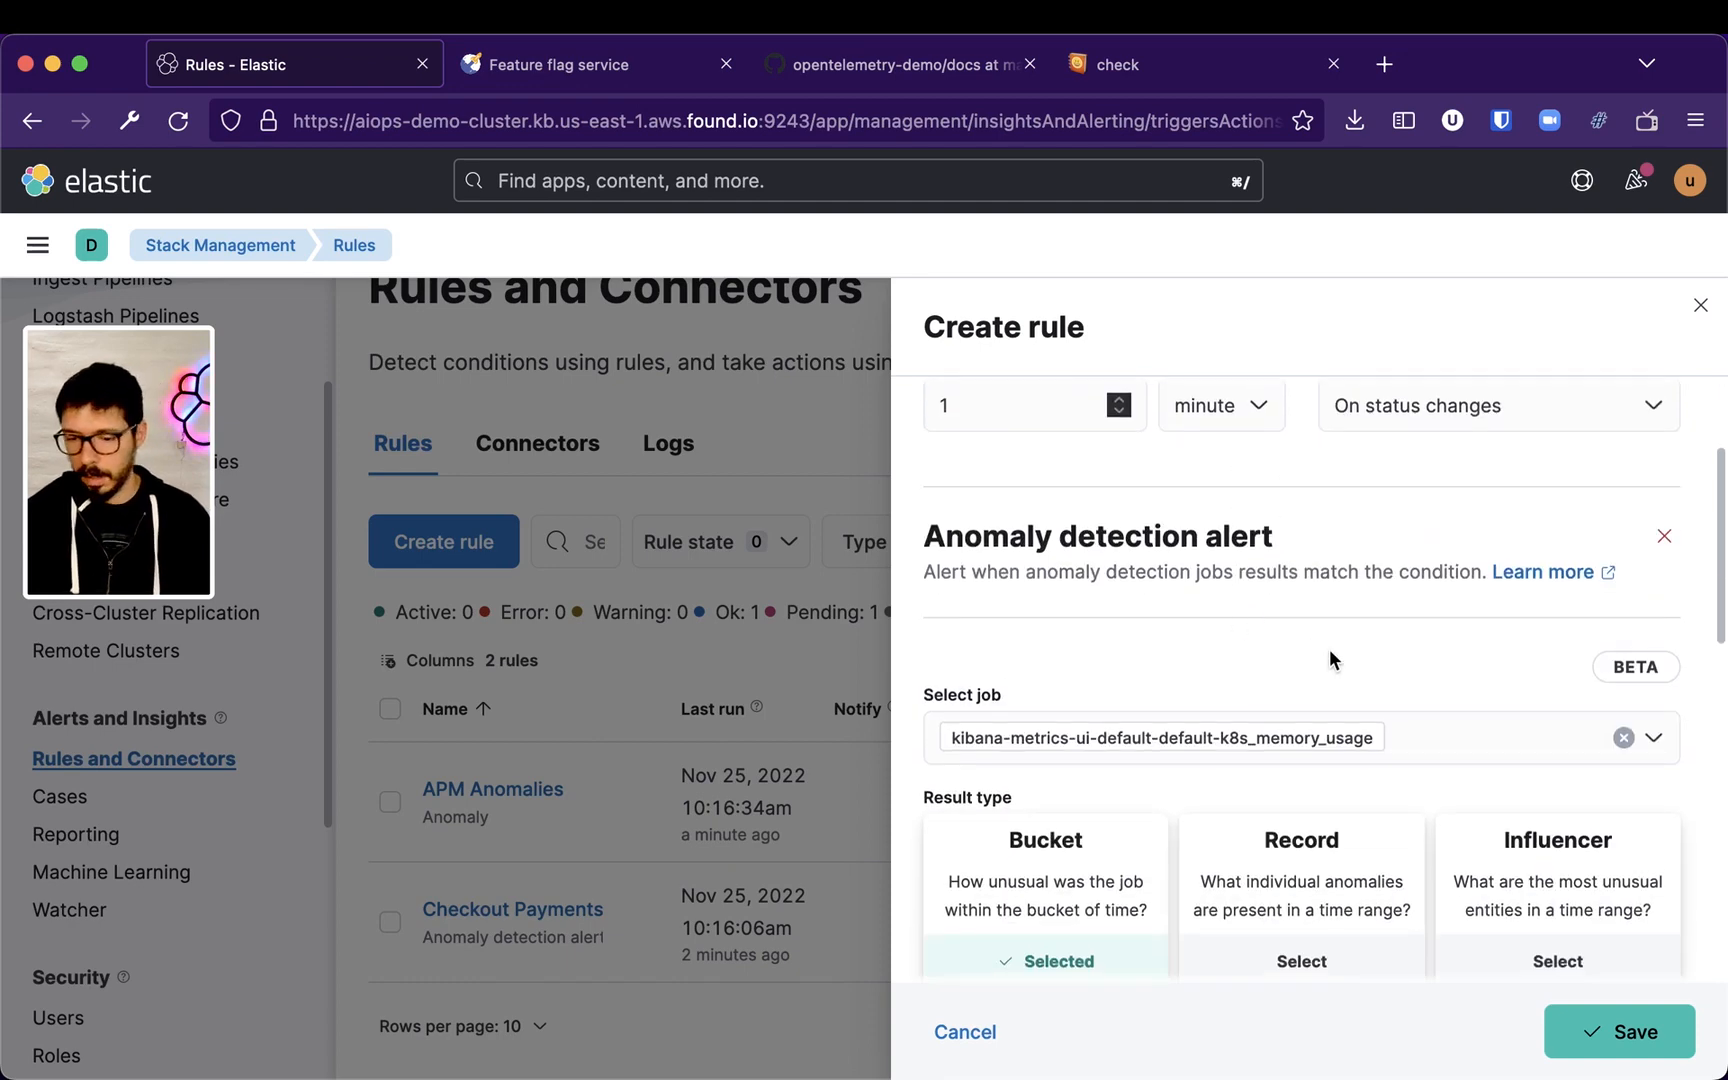
{"action": "scroll", "coordinate": [1328, 620], "scroll_direction": "down", "scroll_amount": 5}
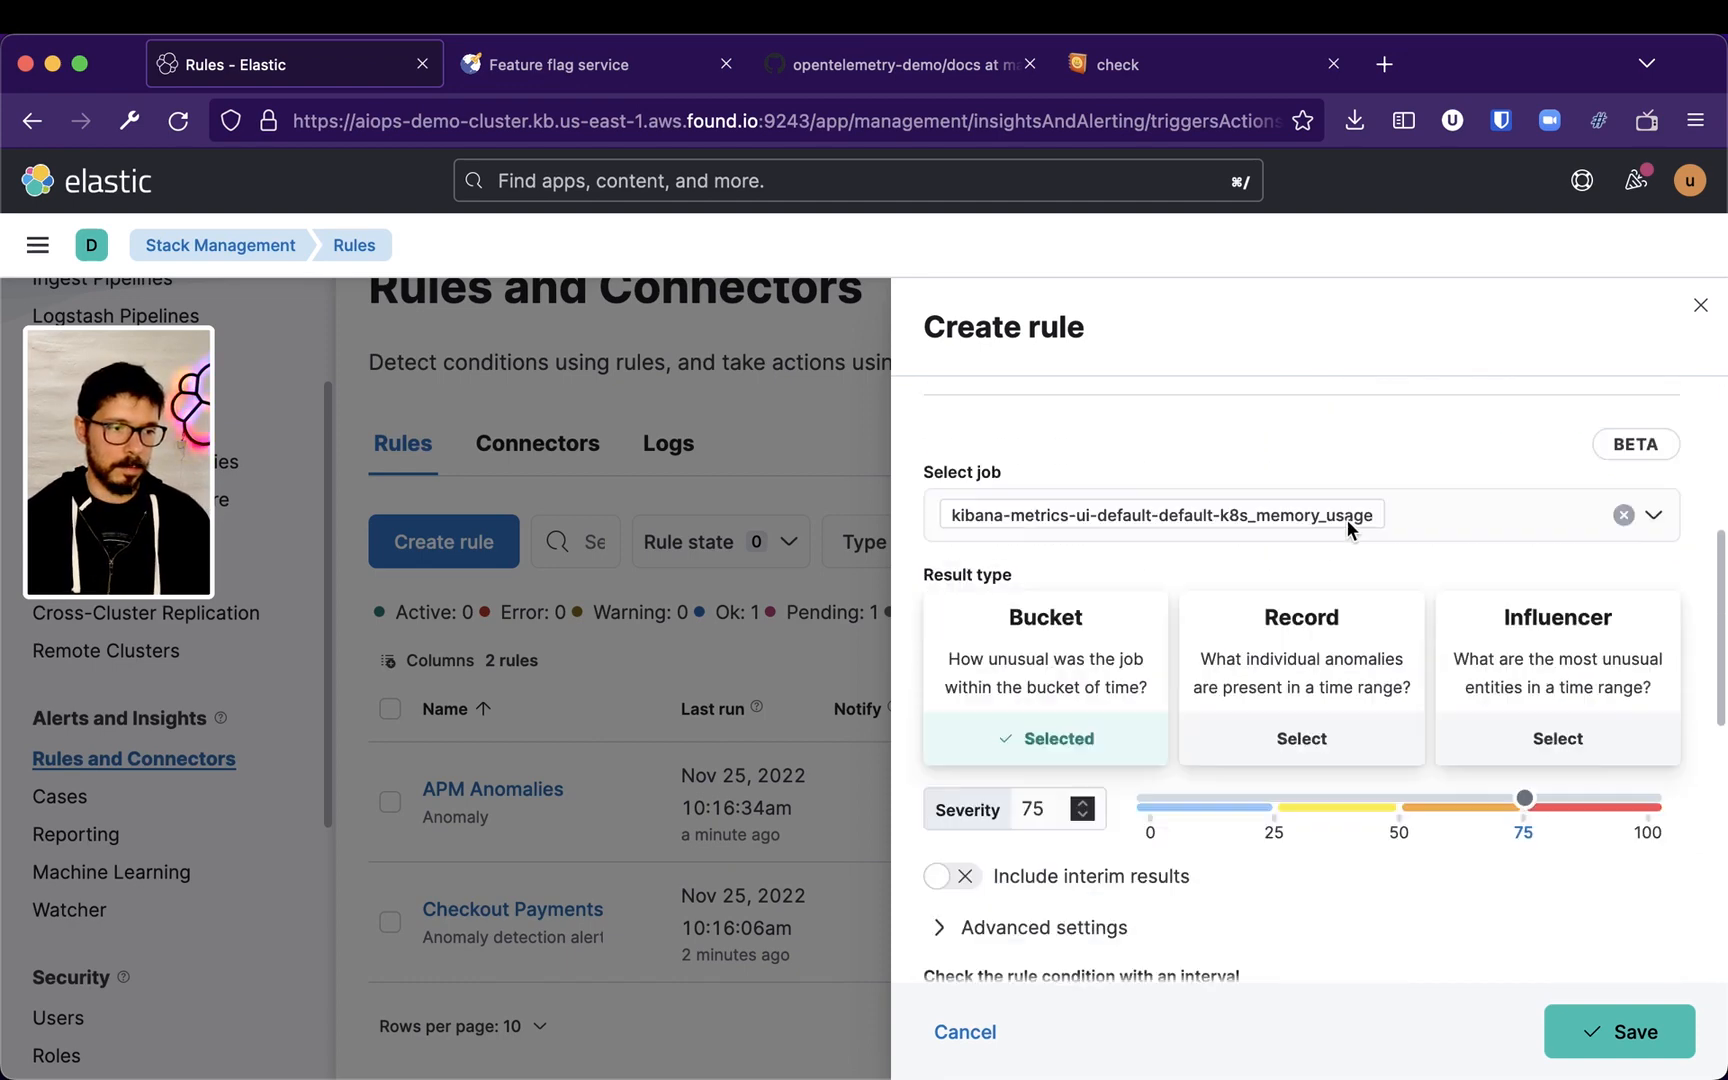
{"action": "left_click", "coordinate": [1277, 720]}
{"action": "scroll", "coordinate": [1360, 750], "scroll_direction": "down", "scroll_amount": 4}
{"action": "scroll", "coordinate": [1409, 715], "scroll_direction": "up", "scroll_amount": 6}
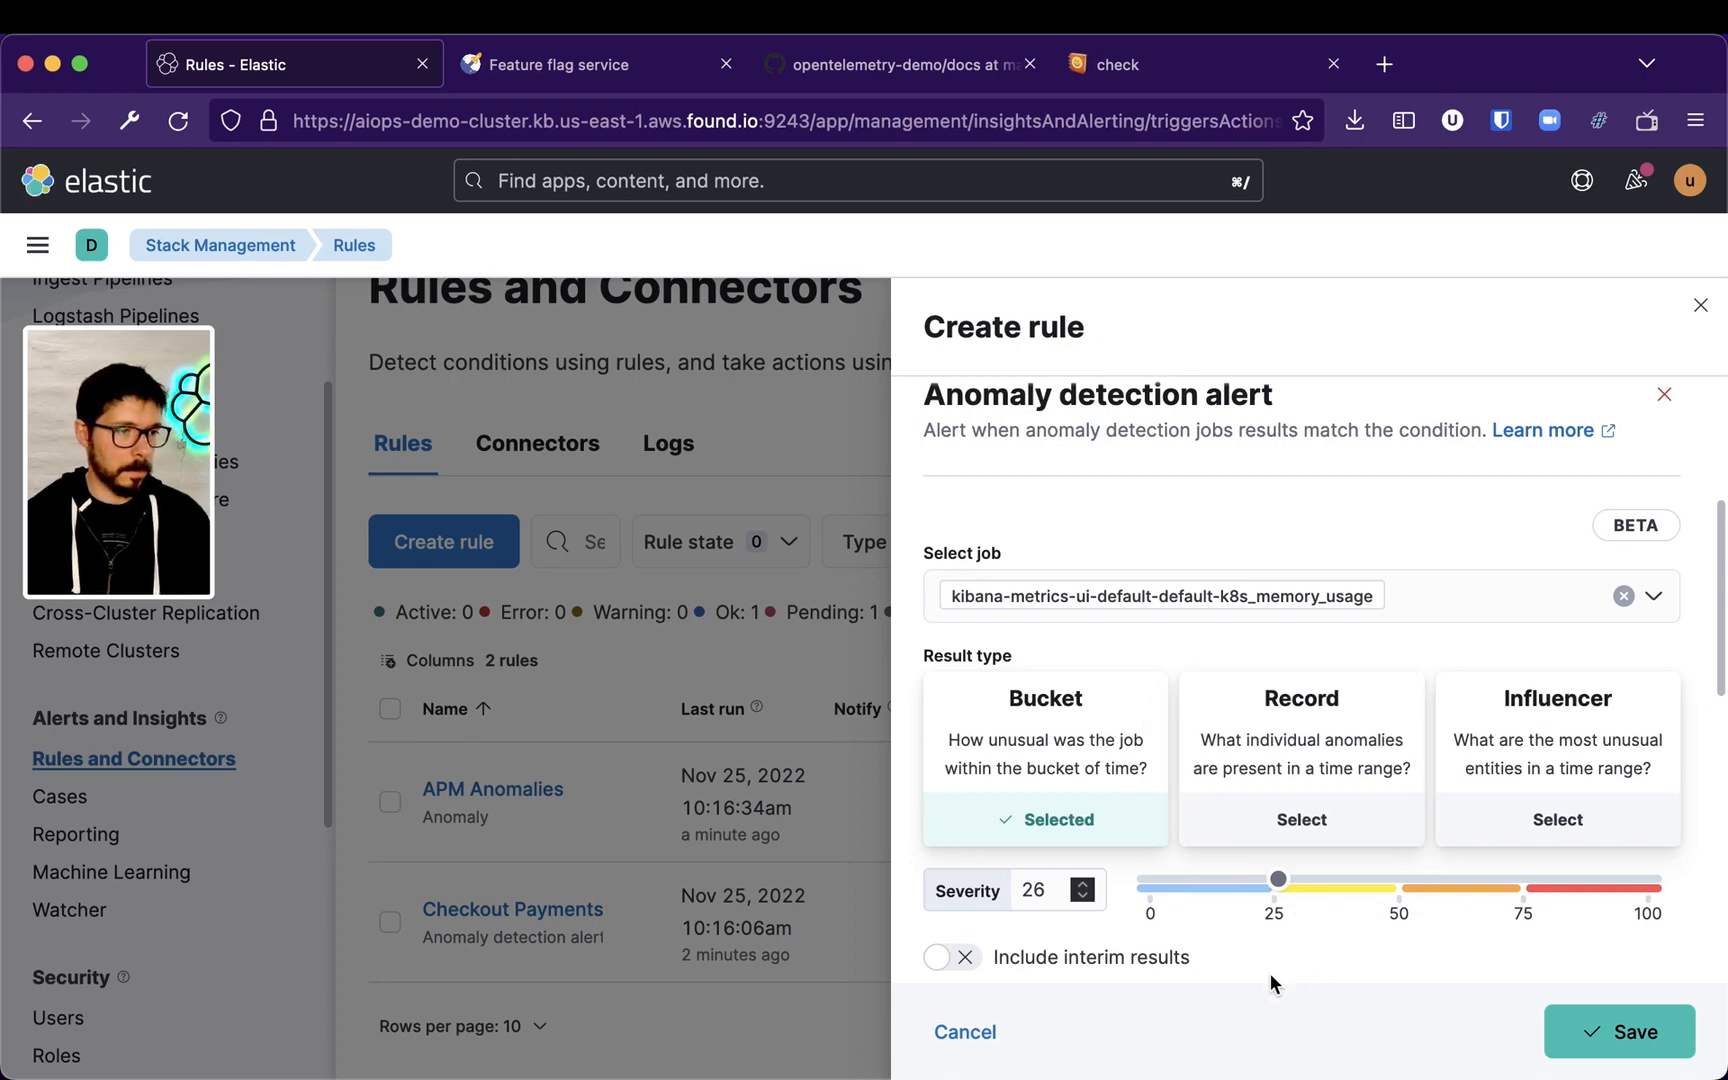
Name the rule Anomaly on Memory Usage (K8s)
{"action": "scroll", "coordinate": [1270, 976], "scroll_direction": "up", "scroll_amount": 5}
{"action": "left_click", "coordinate": [1072, 457]}
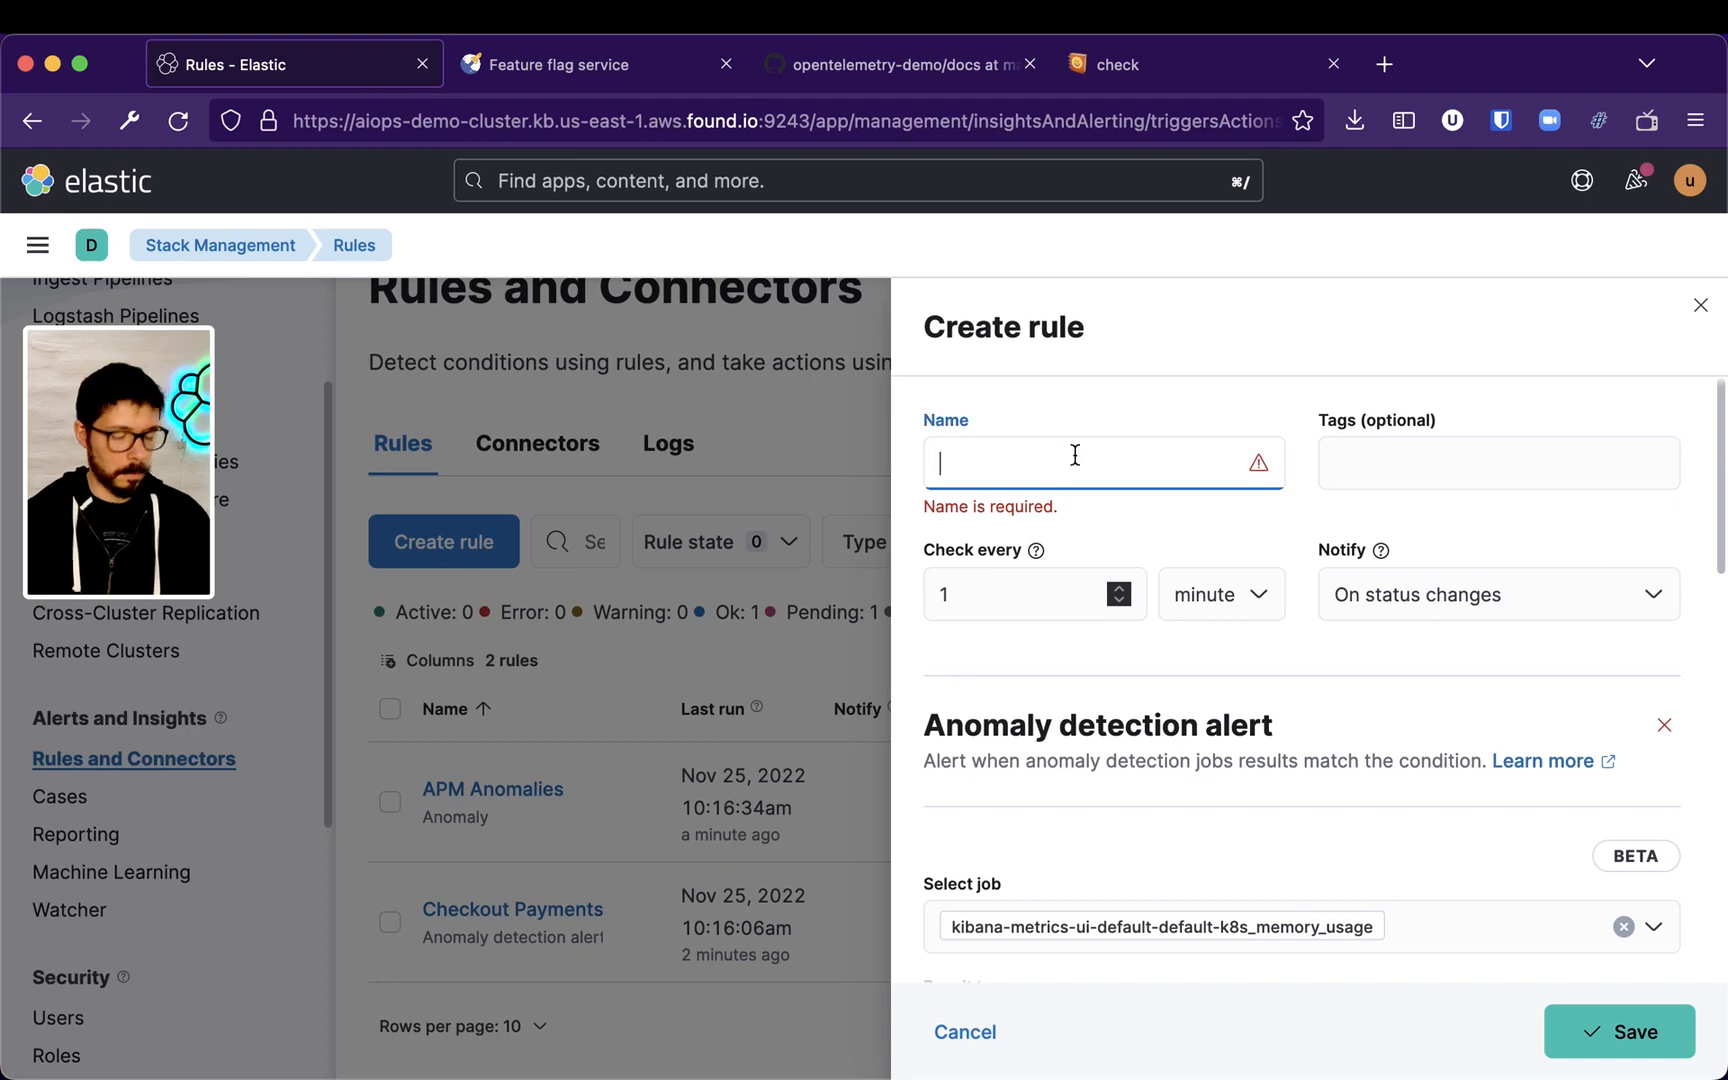
{"action": "type", "text": "Memory Usage K8sAnomaly "}
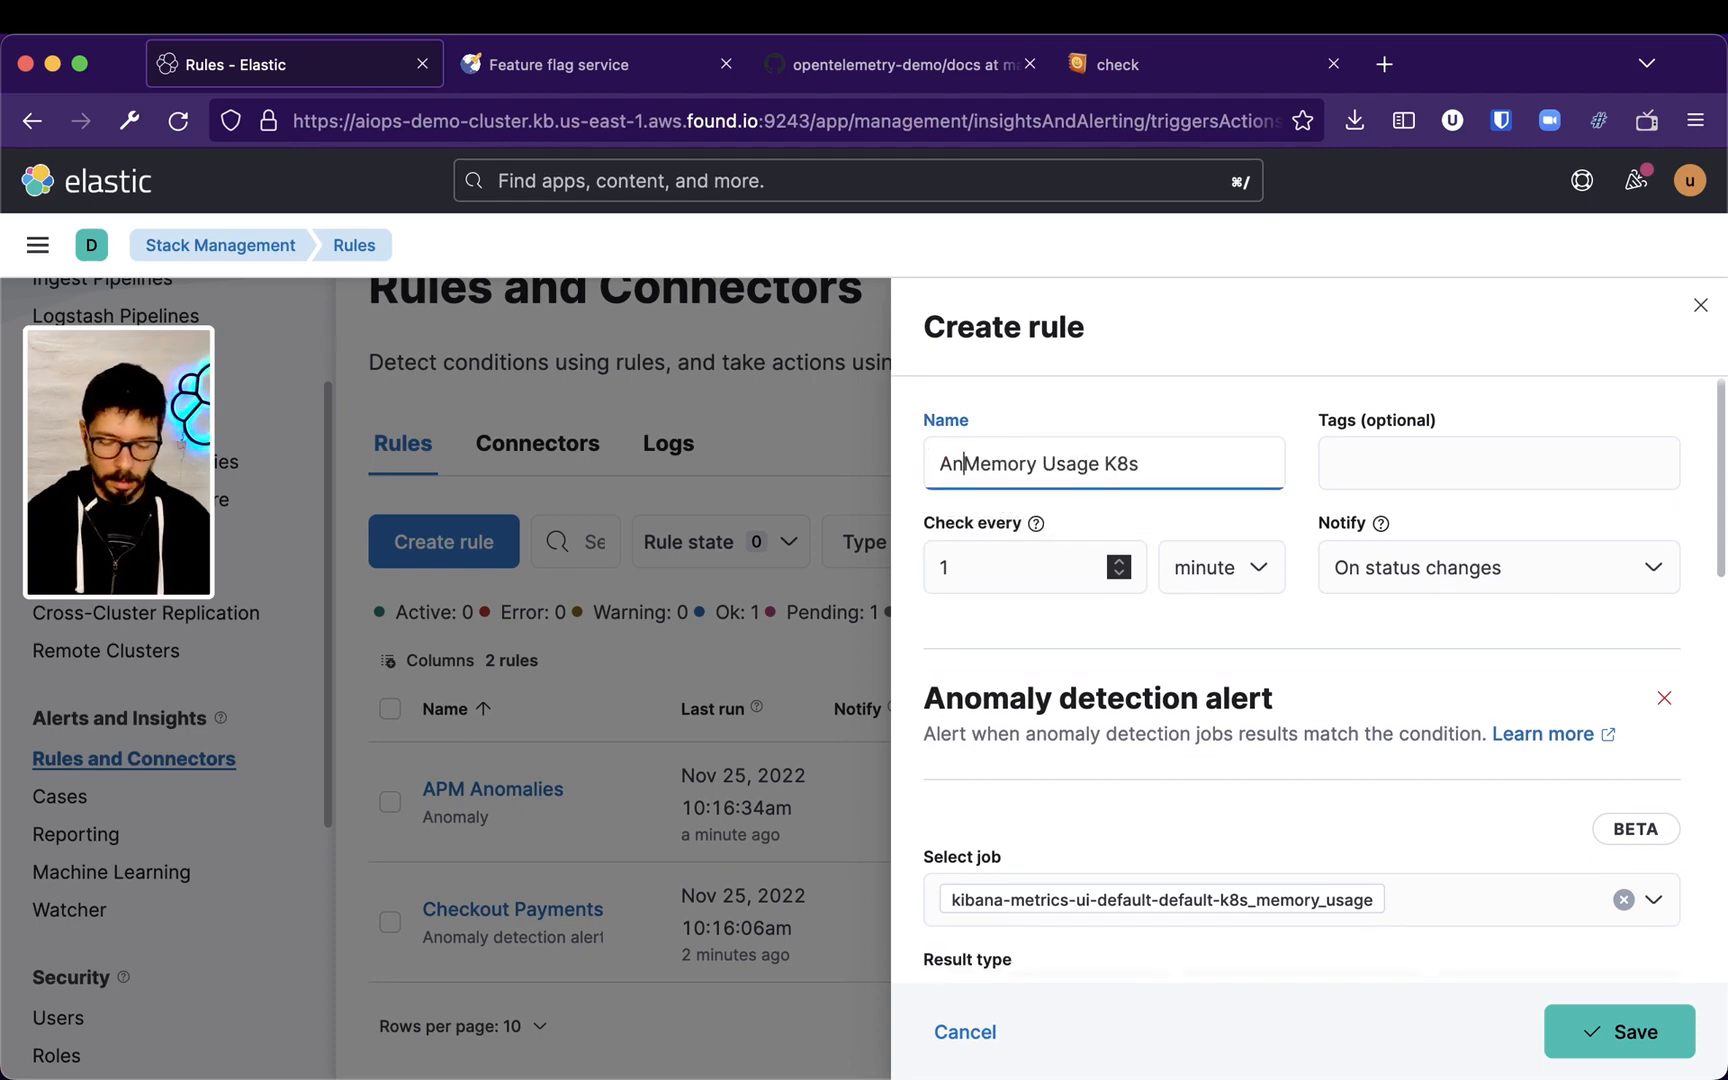
{"action": "type", "text": "on"}
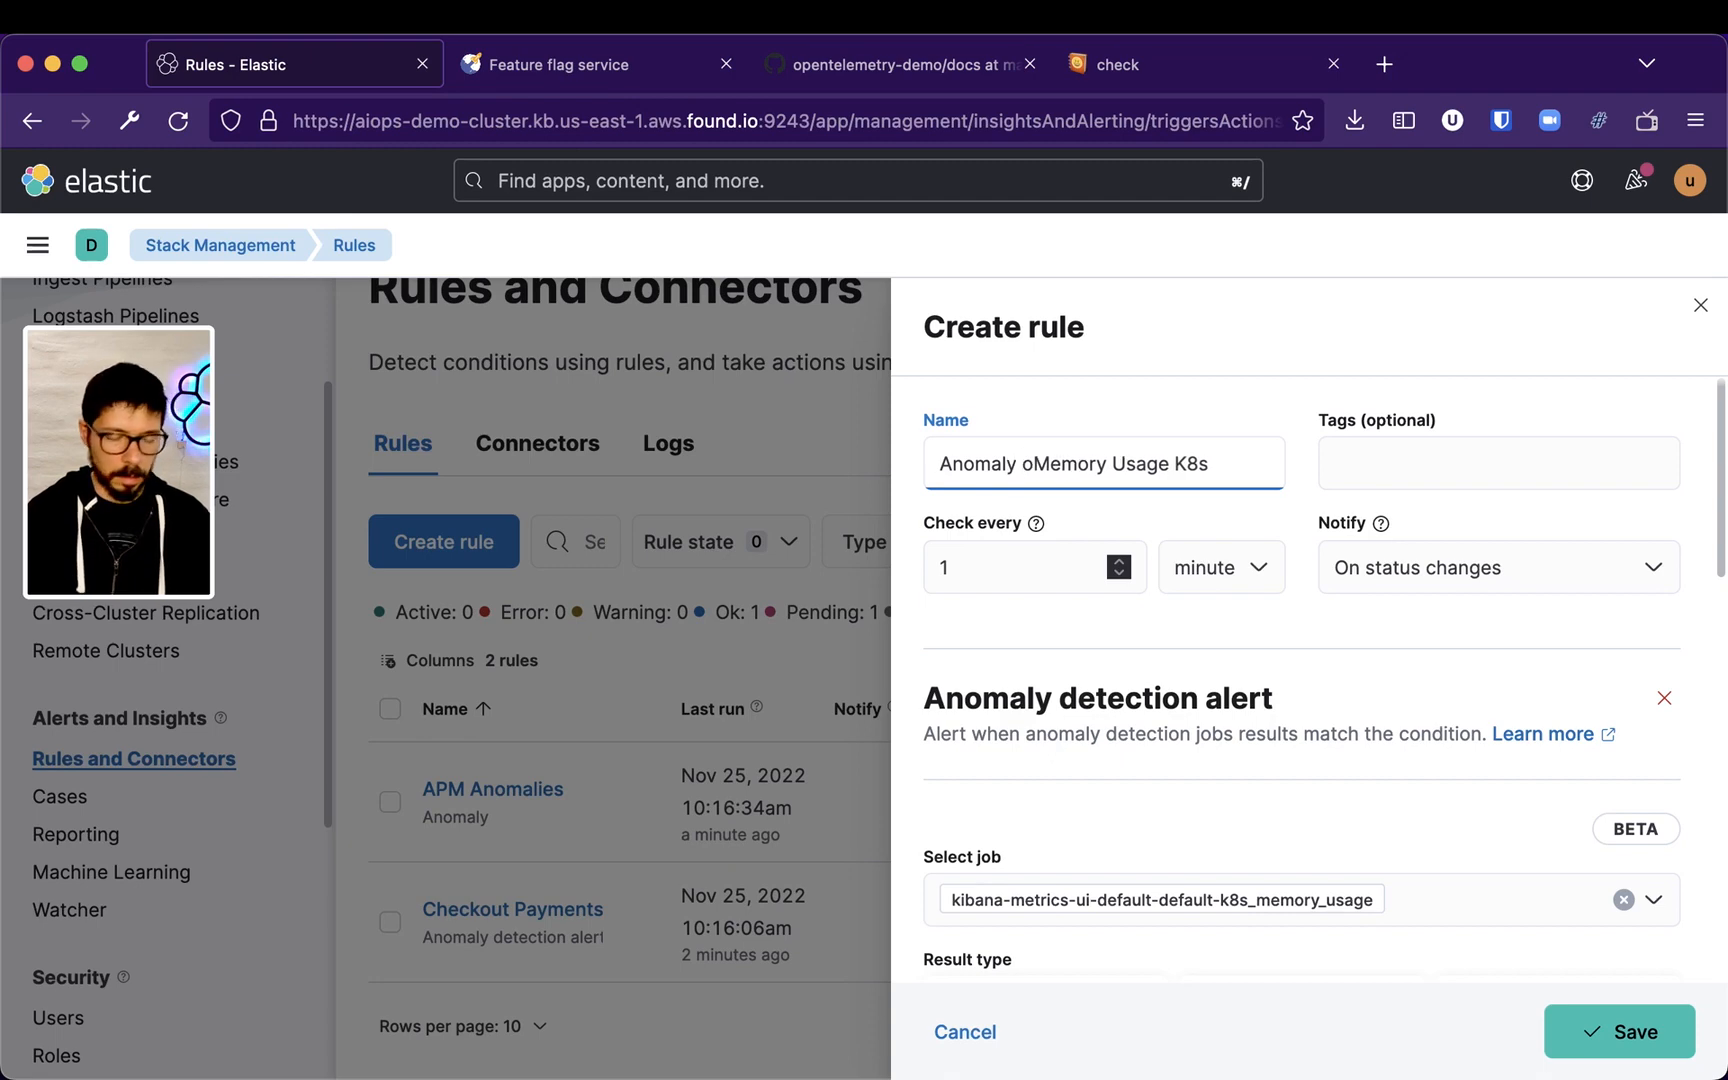
{"action": "left_click", "coordinate": [1187, 466]}
{"action": "type", "text": "("}
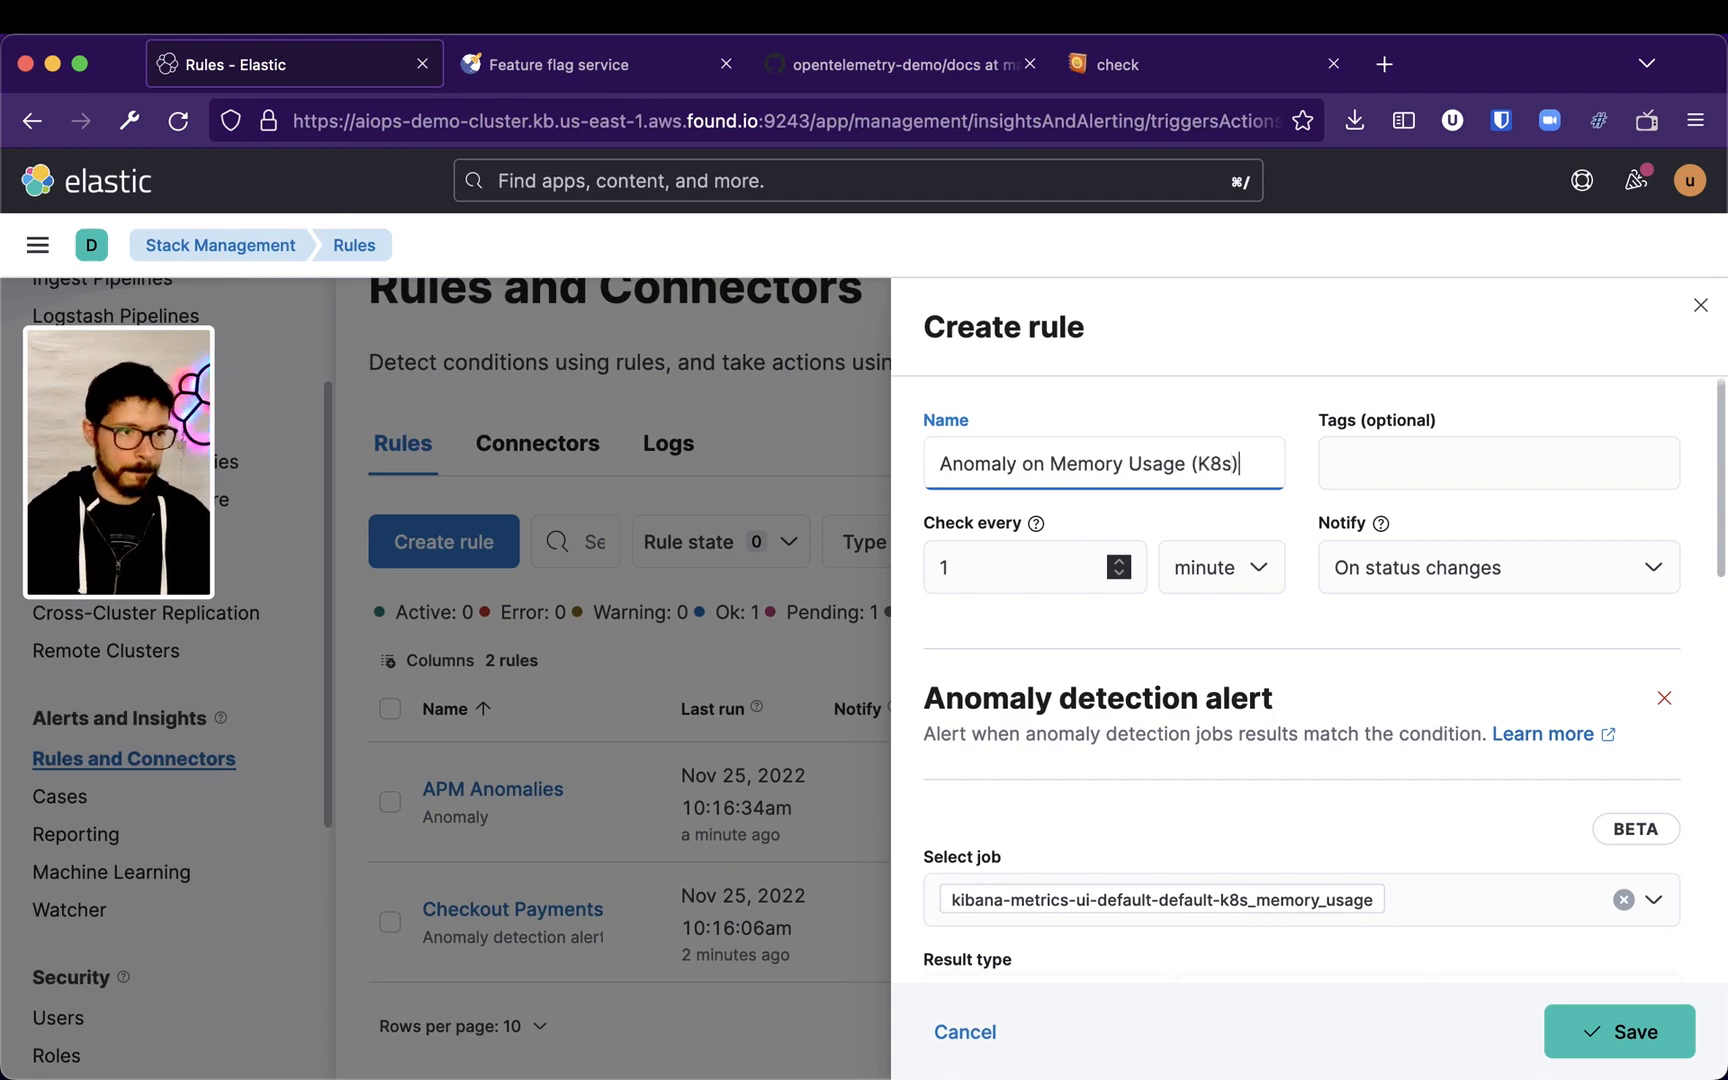
Add an Email action and enter the recipient's e-mail address
{"action": "scroll", "coordinate": [1243, 568], "scroll_direction": "down", "scroll_amount": 12}
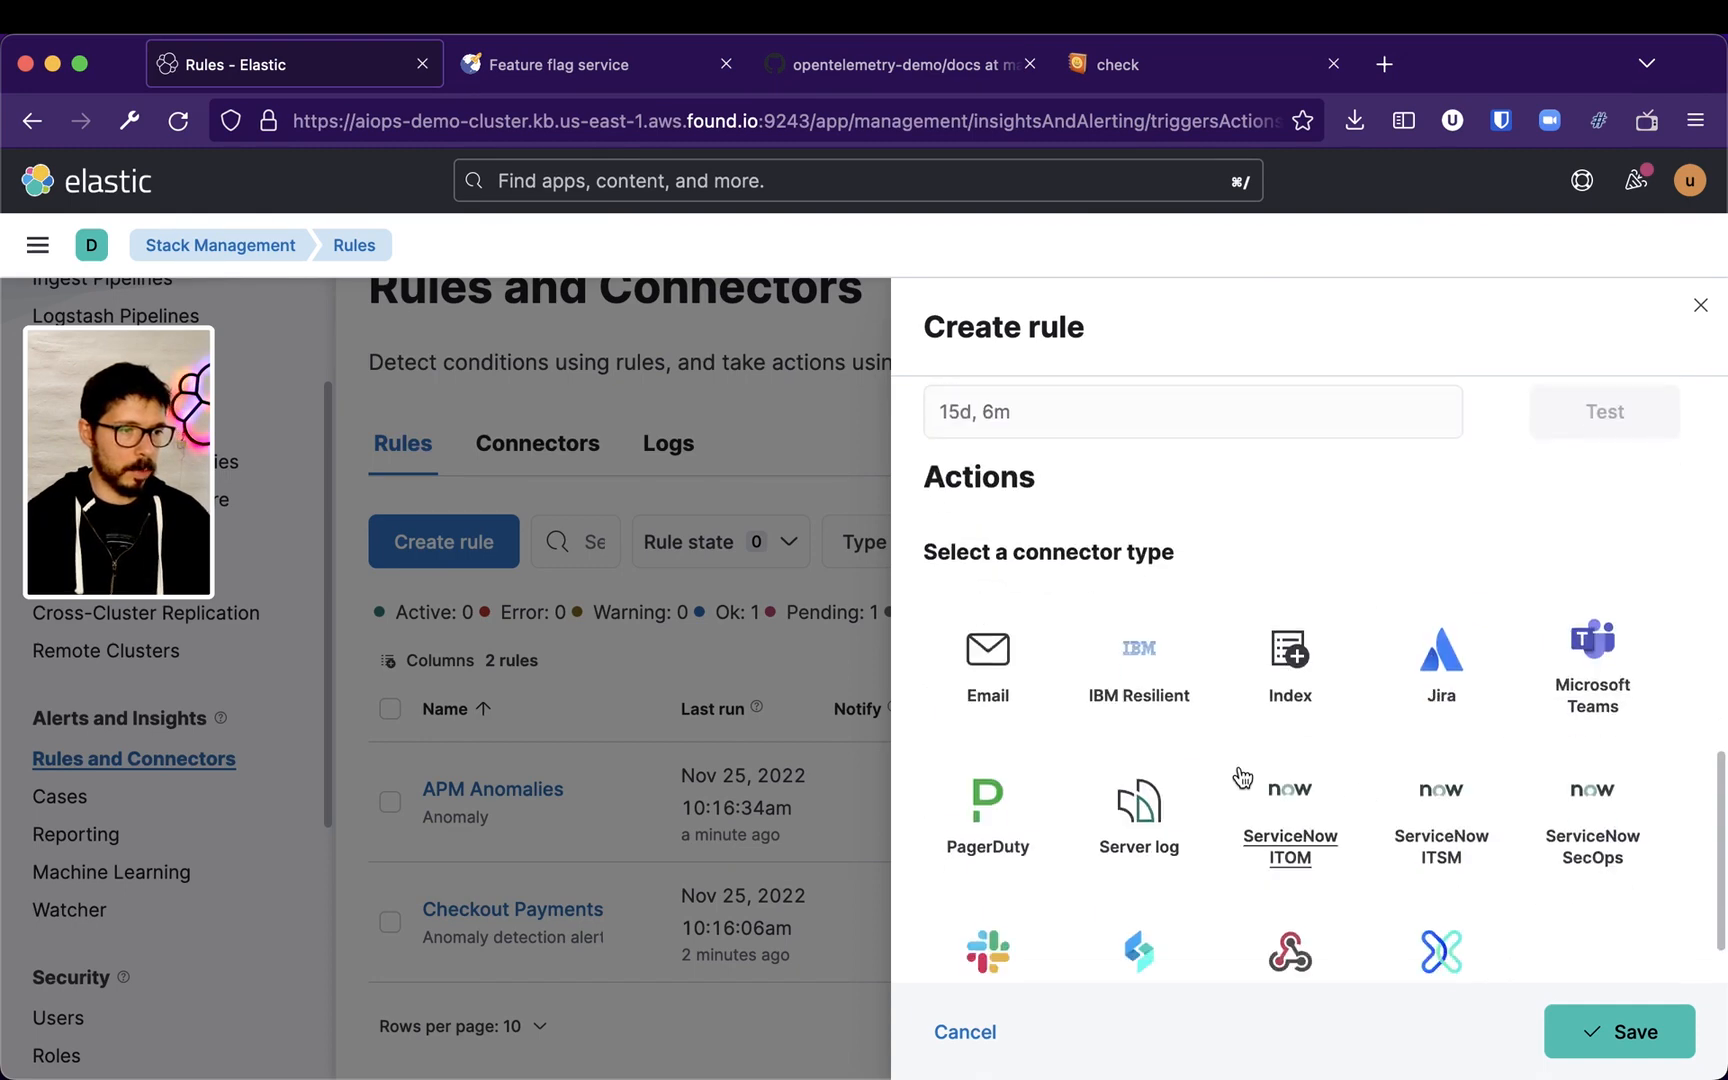
{"action": "left_click", "coordinate": [988, 684]}
{"action": "left_click", "coordinate": [1185, 897]}
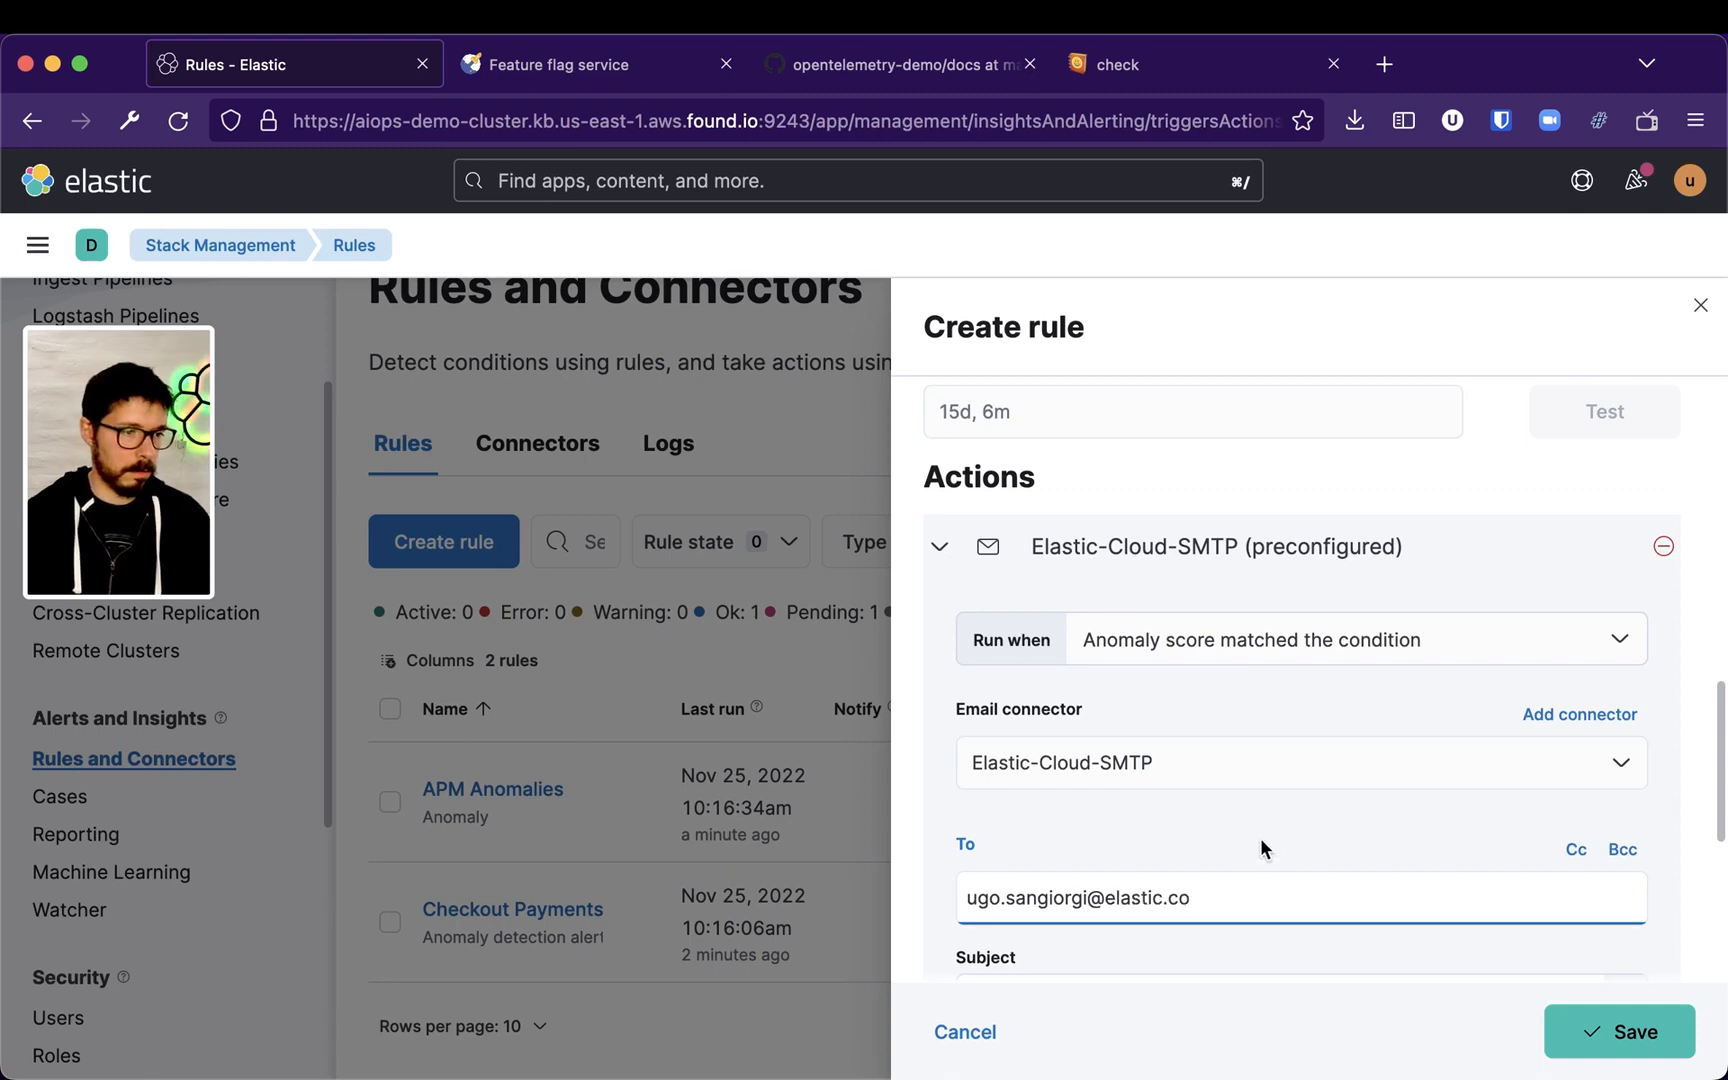
{"action": "scroll", "coordinate": [1270, 856], "scroll_direction": "down", "scroll_amount": 5}
Copy the rule name into the email subject and rework it to K8s Memory Usage ()
{"action": "left_click", "coordinate": [1161, 679]}
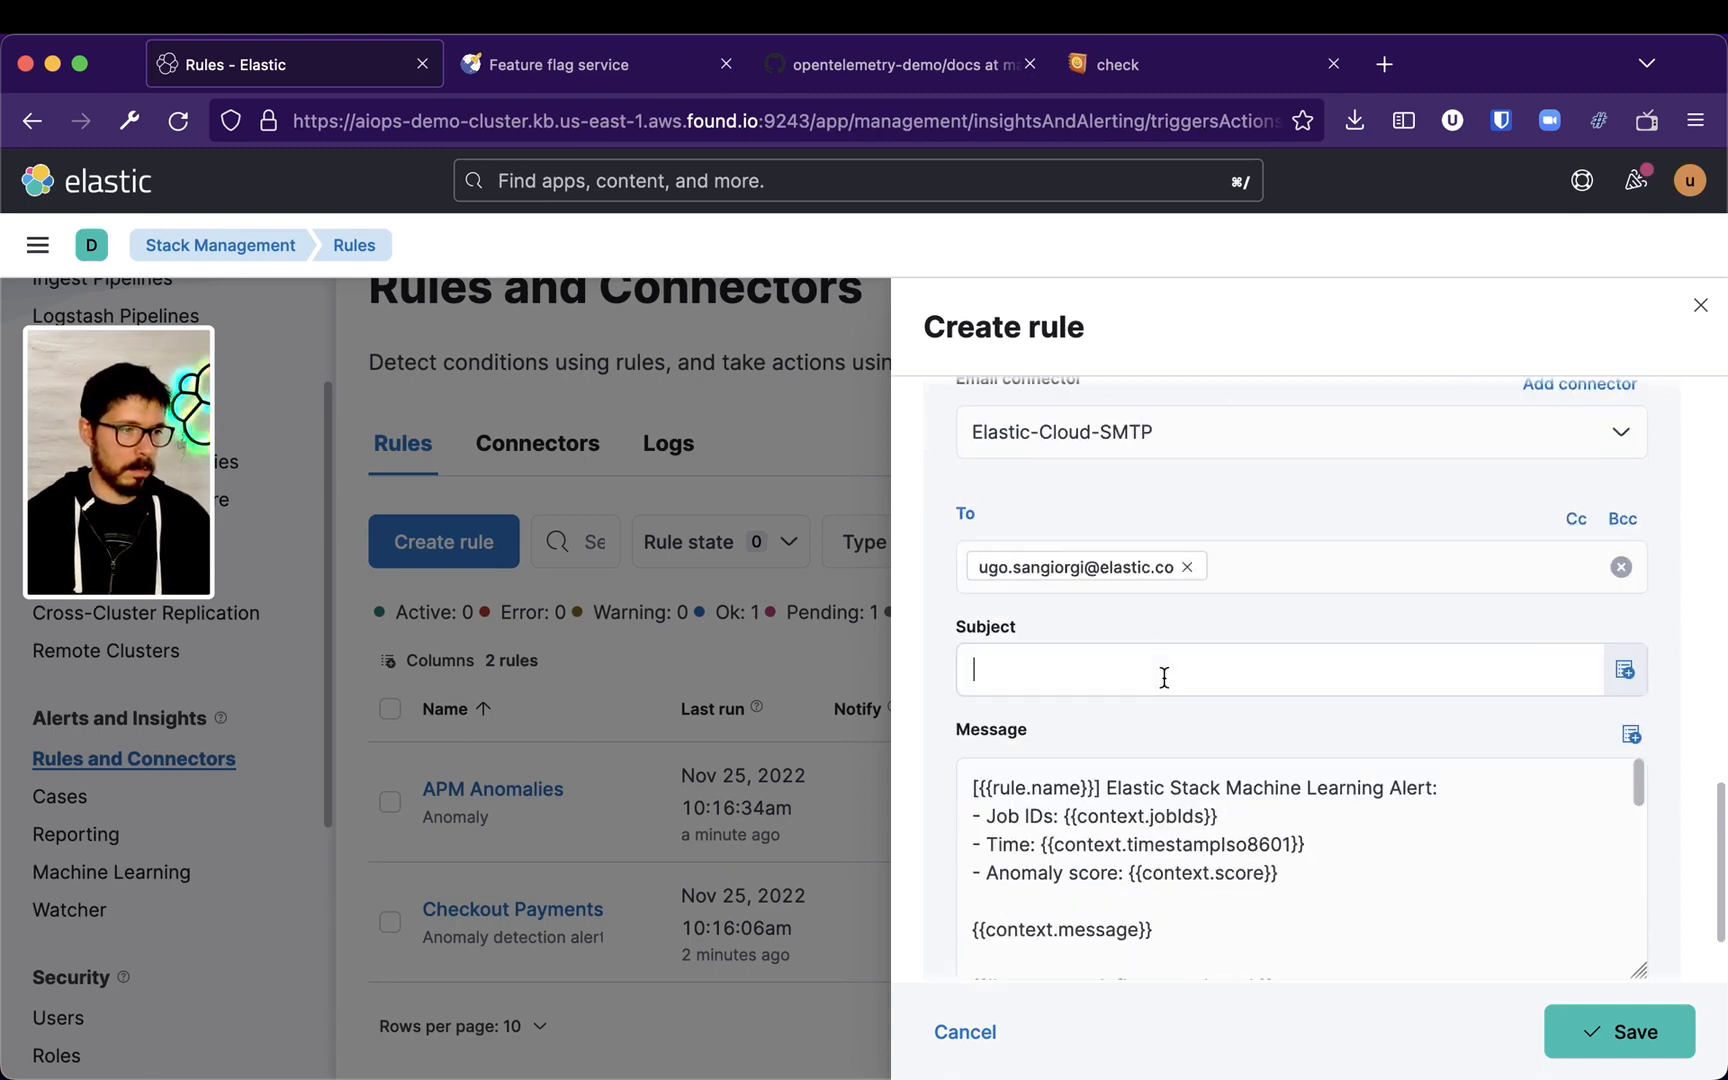
{"action": "scroll", "coordinate": [1165, 679], "scroll_direction": "up", "scroll_amount": 10}
{"action": "left_click", "coordinate": [1022, 455]}
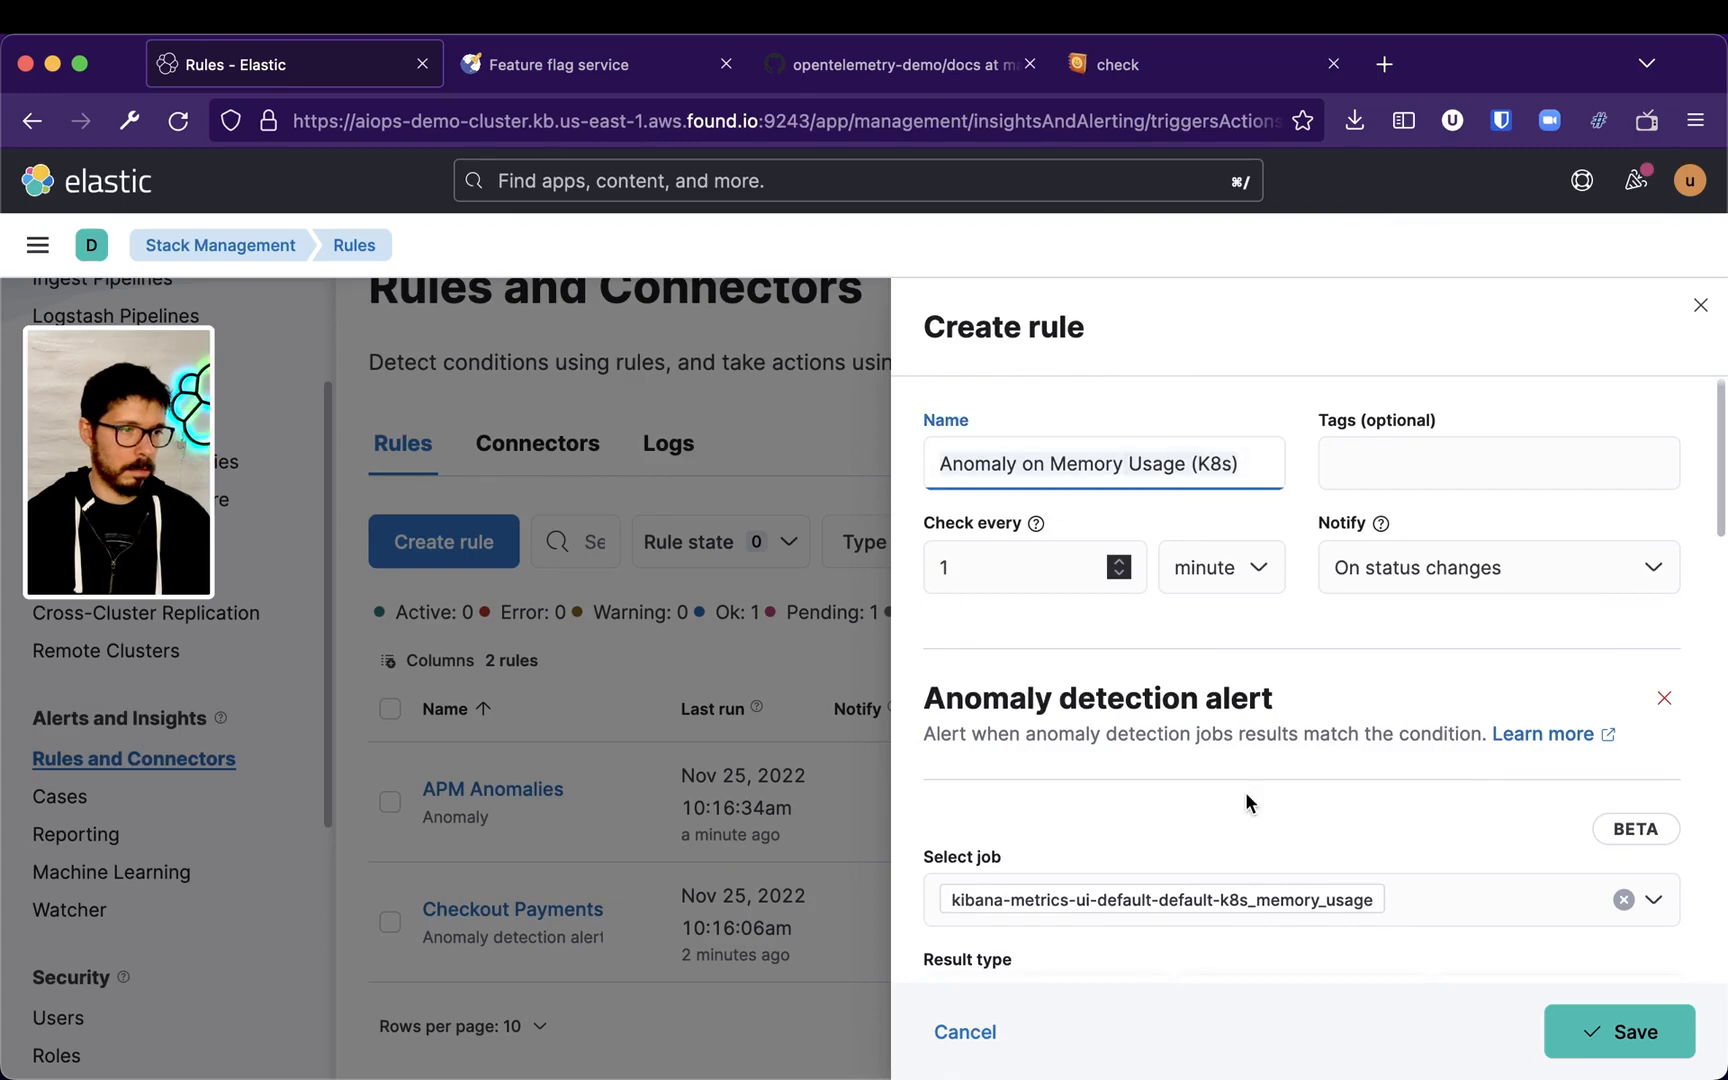
{"action": "scroll", "coordinate": [1245, 791], "scroll_direction": "down", "scroll_amount": 10}
{"action": "scroll", "coordinate": [1112, 842], "scroll_direction": "down", "scroll_amount": 10}
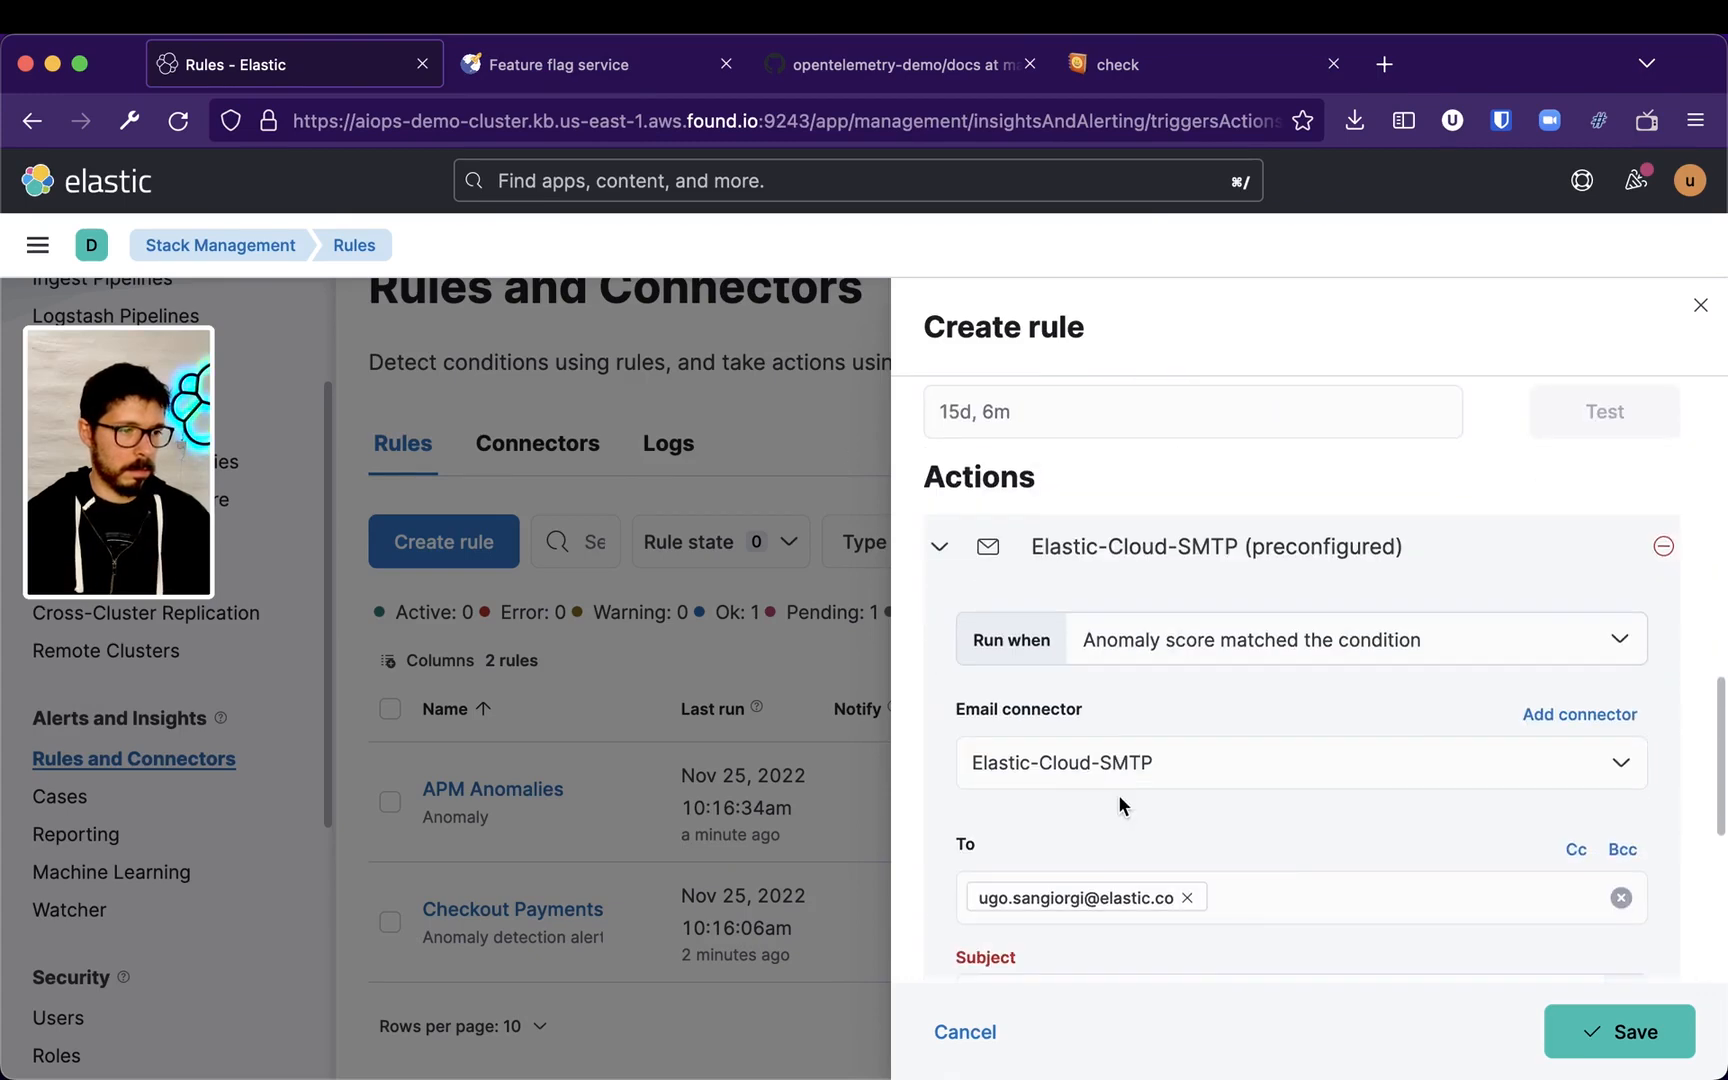
{"action": "left_click", "coordinate": [1063, 828]}
{"action": "type", "text": "Anomaly on Memory Usage (K8s)"}
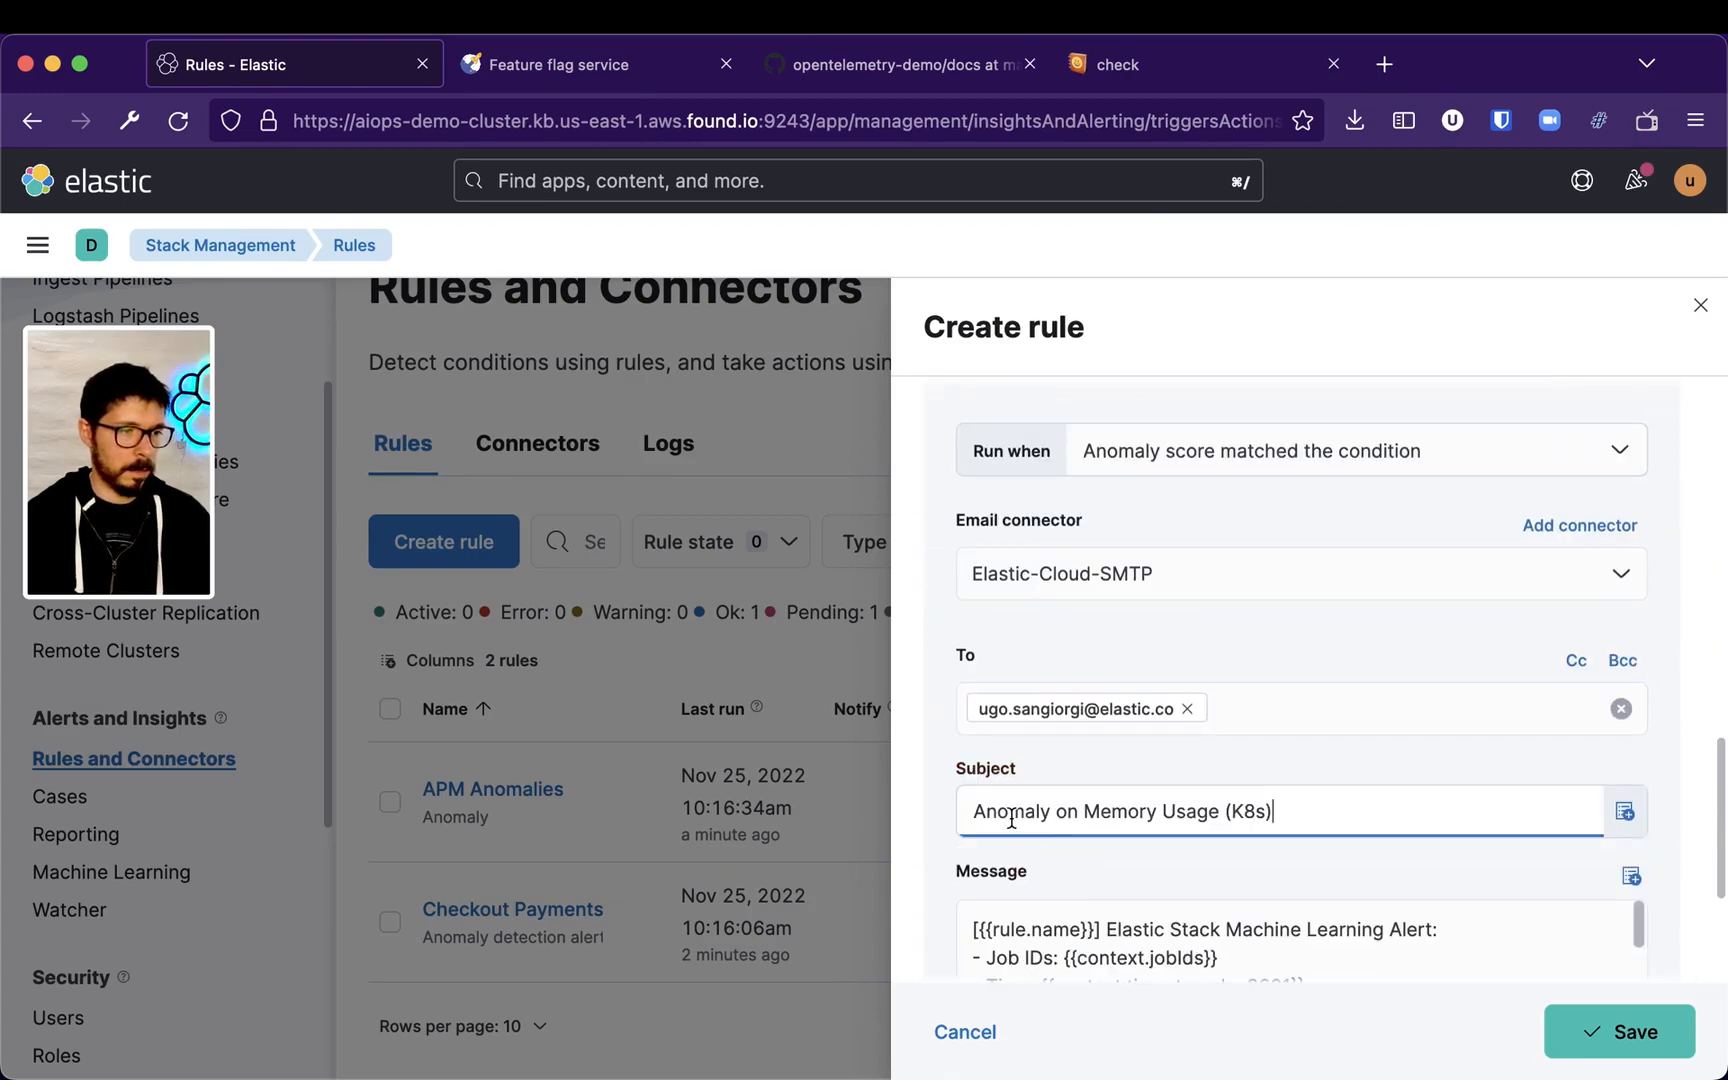
{"action": "double_click", "coordinate": [1245, 811]}
{"action": "key", "text": "super+x"}
{"action": "double_click", "coordinate": [1006, 811]}
{"action": "key", "text": "super+v"}
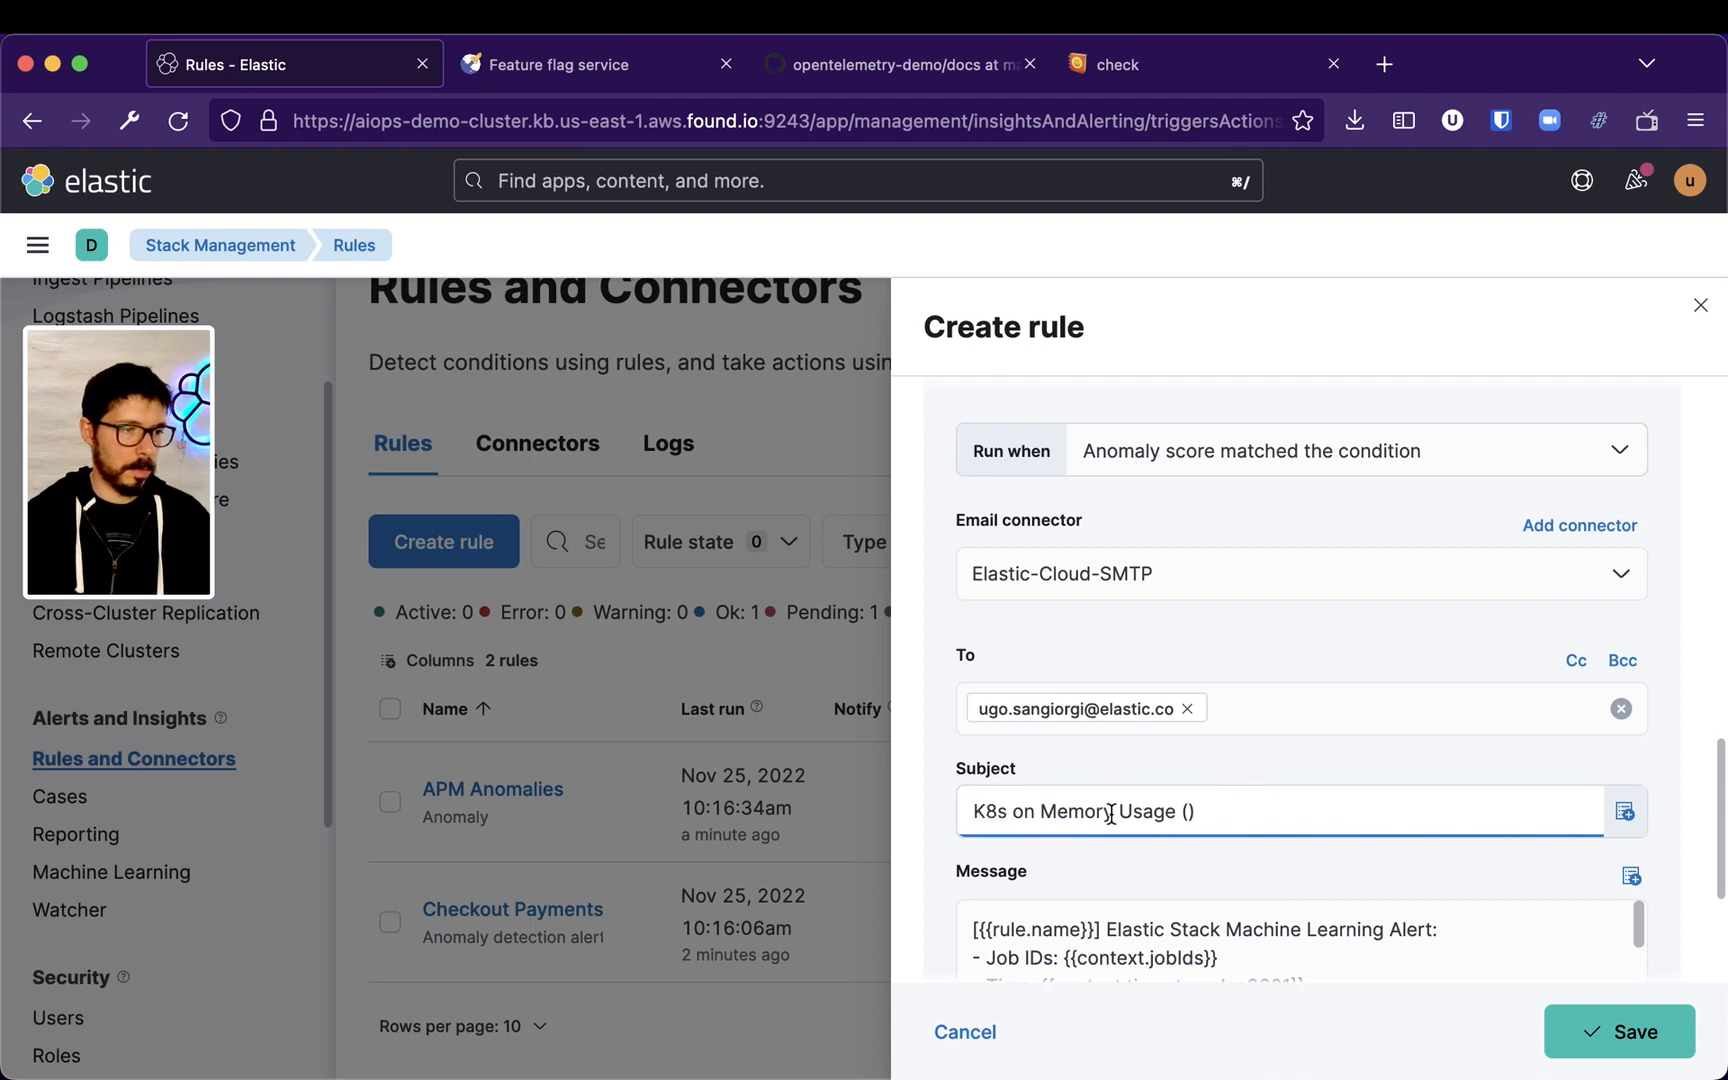
{"action": "key", "text": "BackSpace"}
{"action": "key", "text": "BackSpace"}
{"action": "key", "text": "BackSpace"}
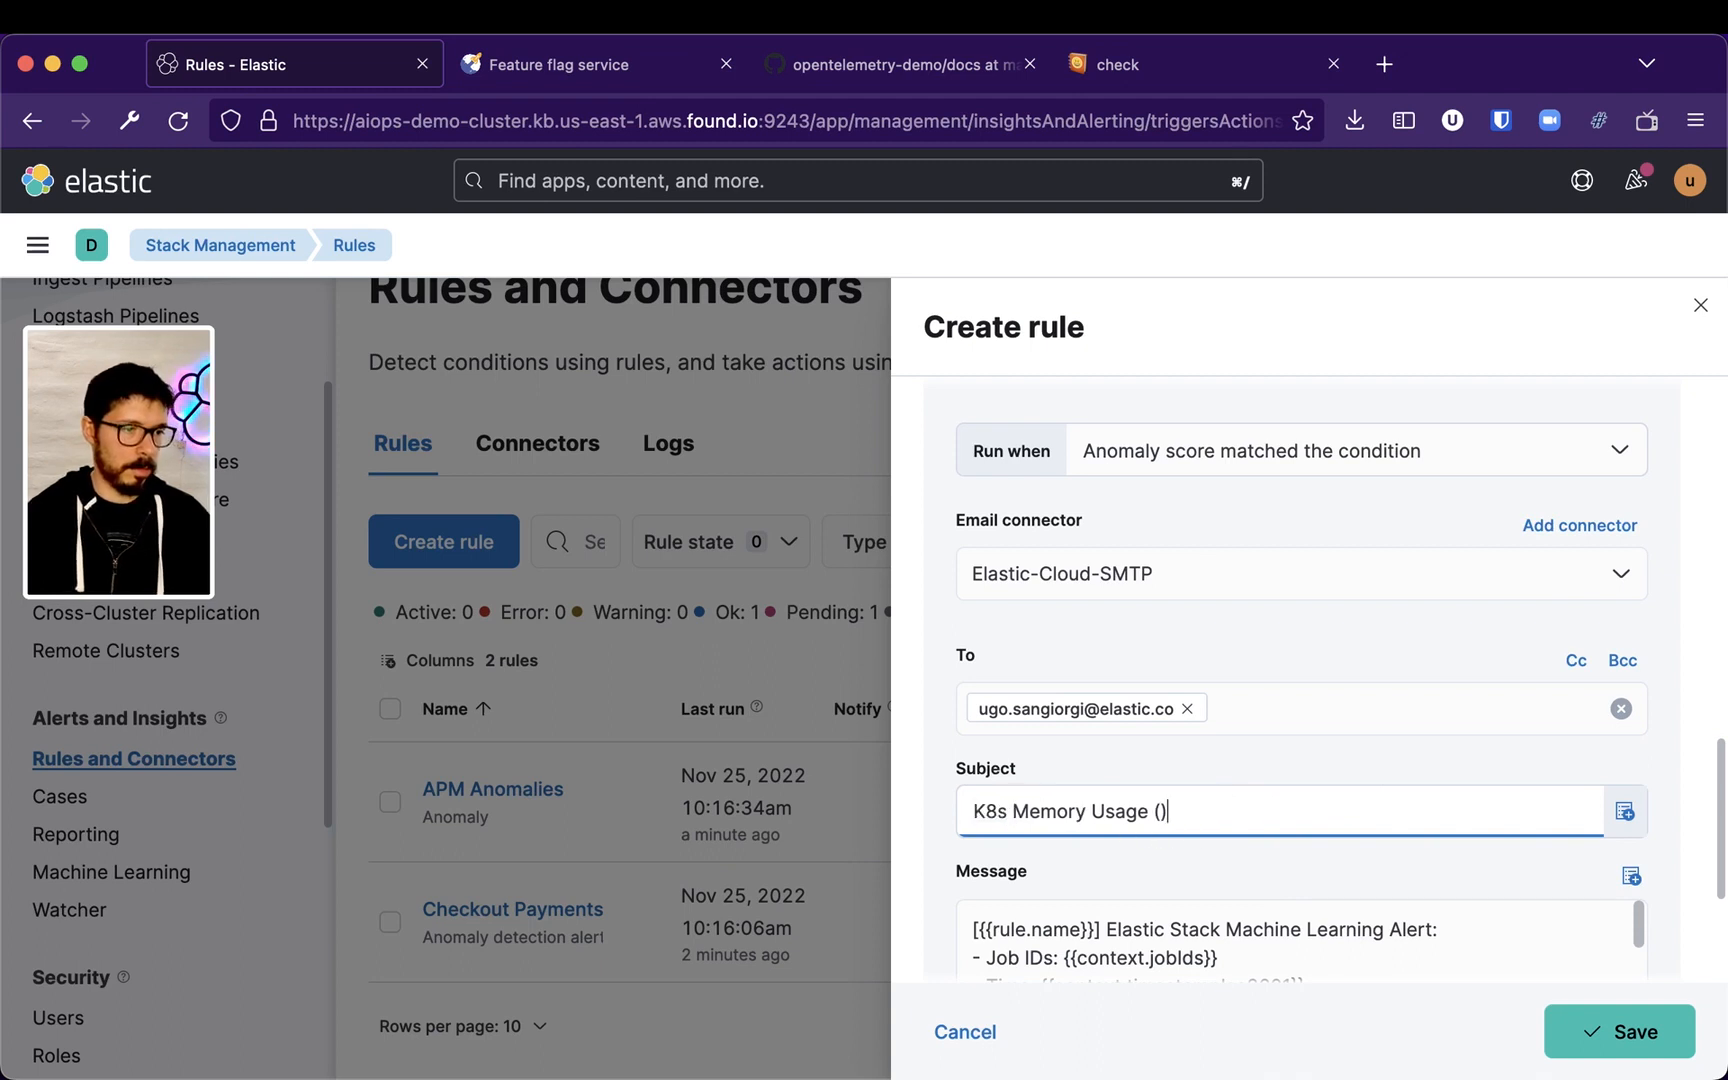
Save the new anomaly detection rule
{"action": "left_click", "coordinate": [1666, 1034]}
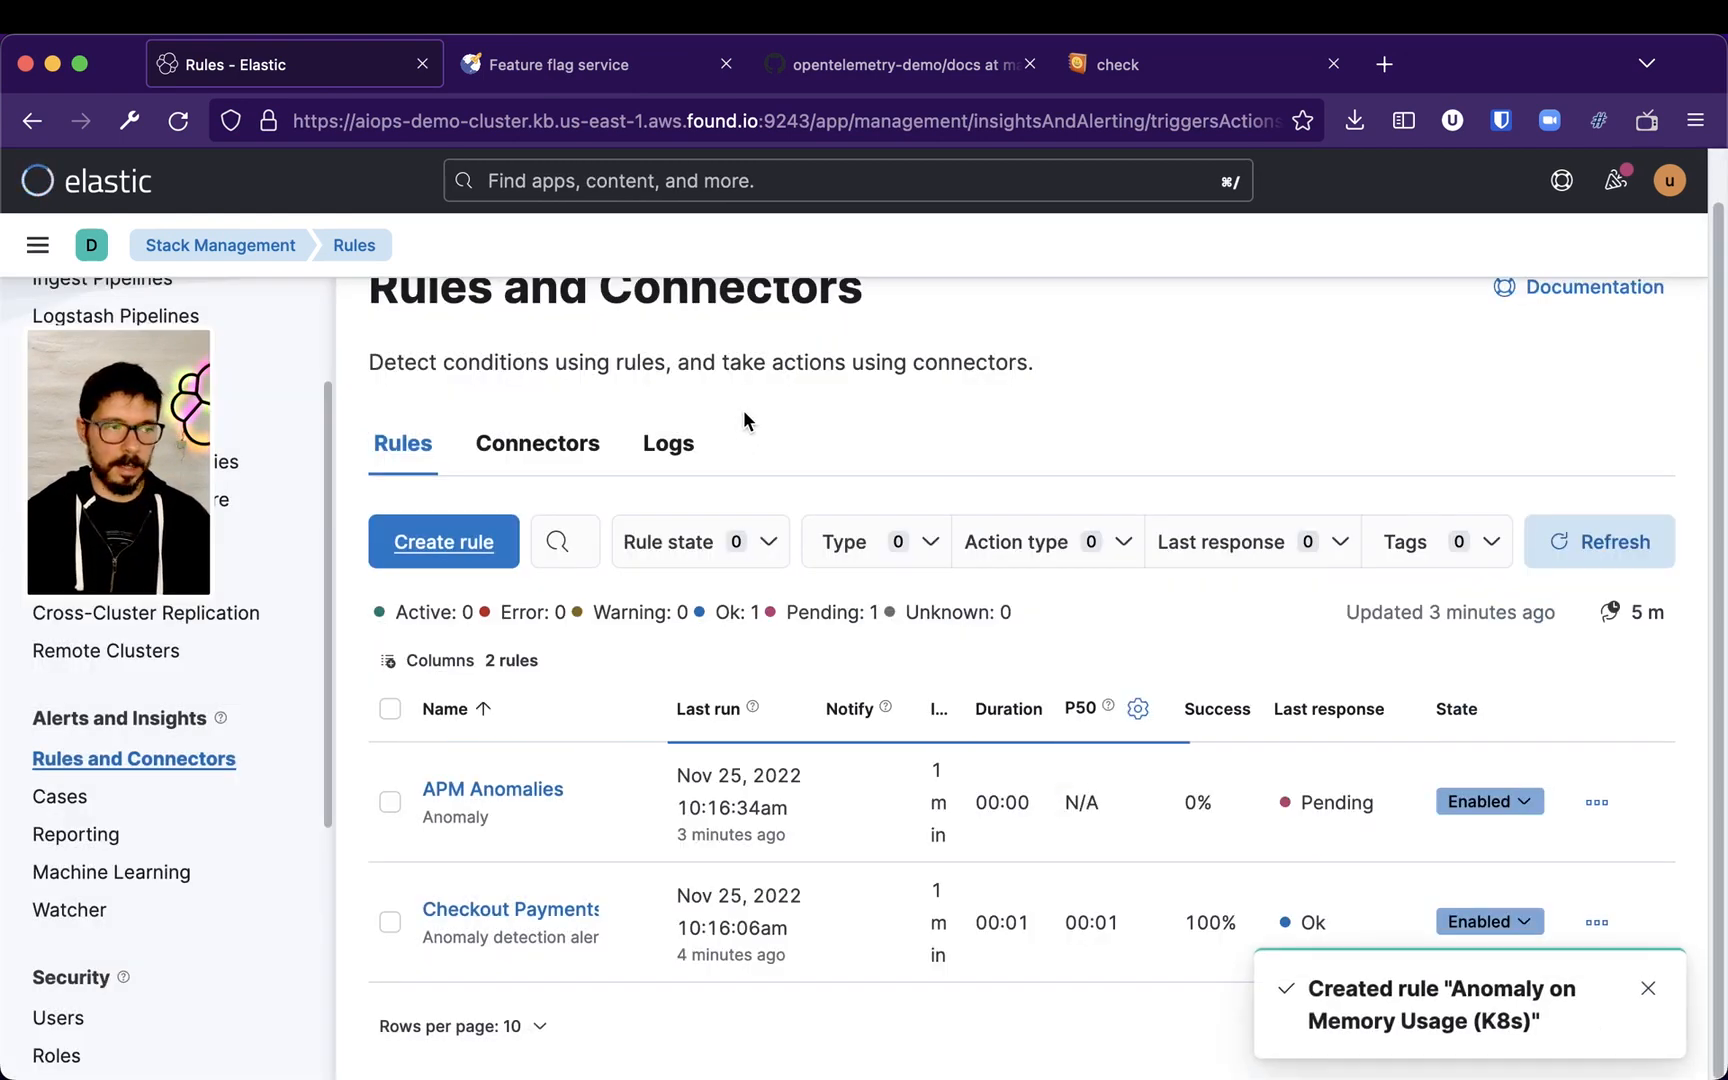
{"action": "scroll", "coordinate": [1037, 644], "scroll_direction": "down", "scroll_amount": 3}
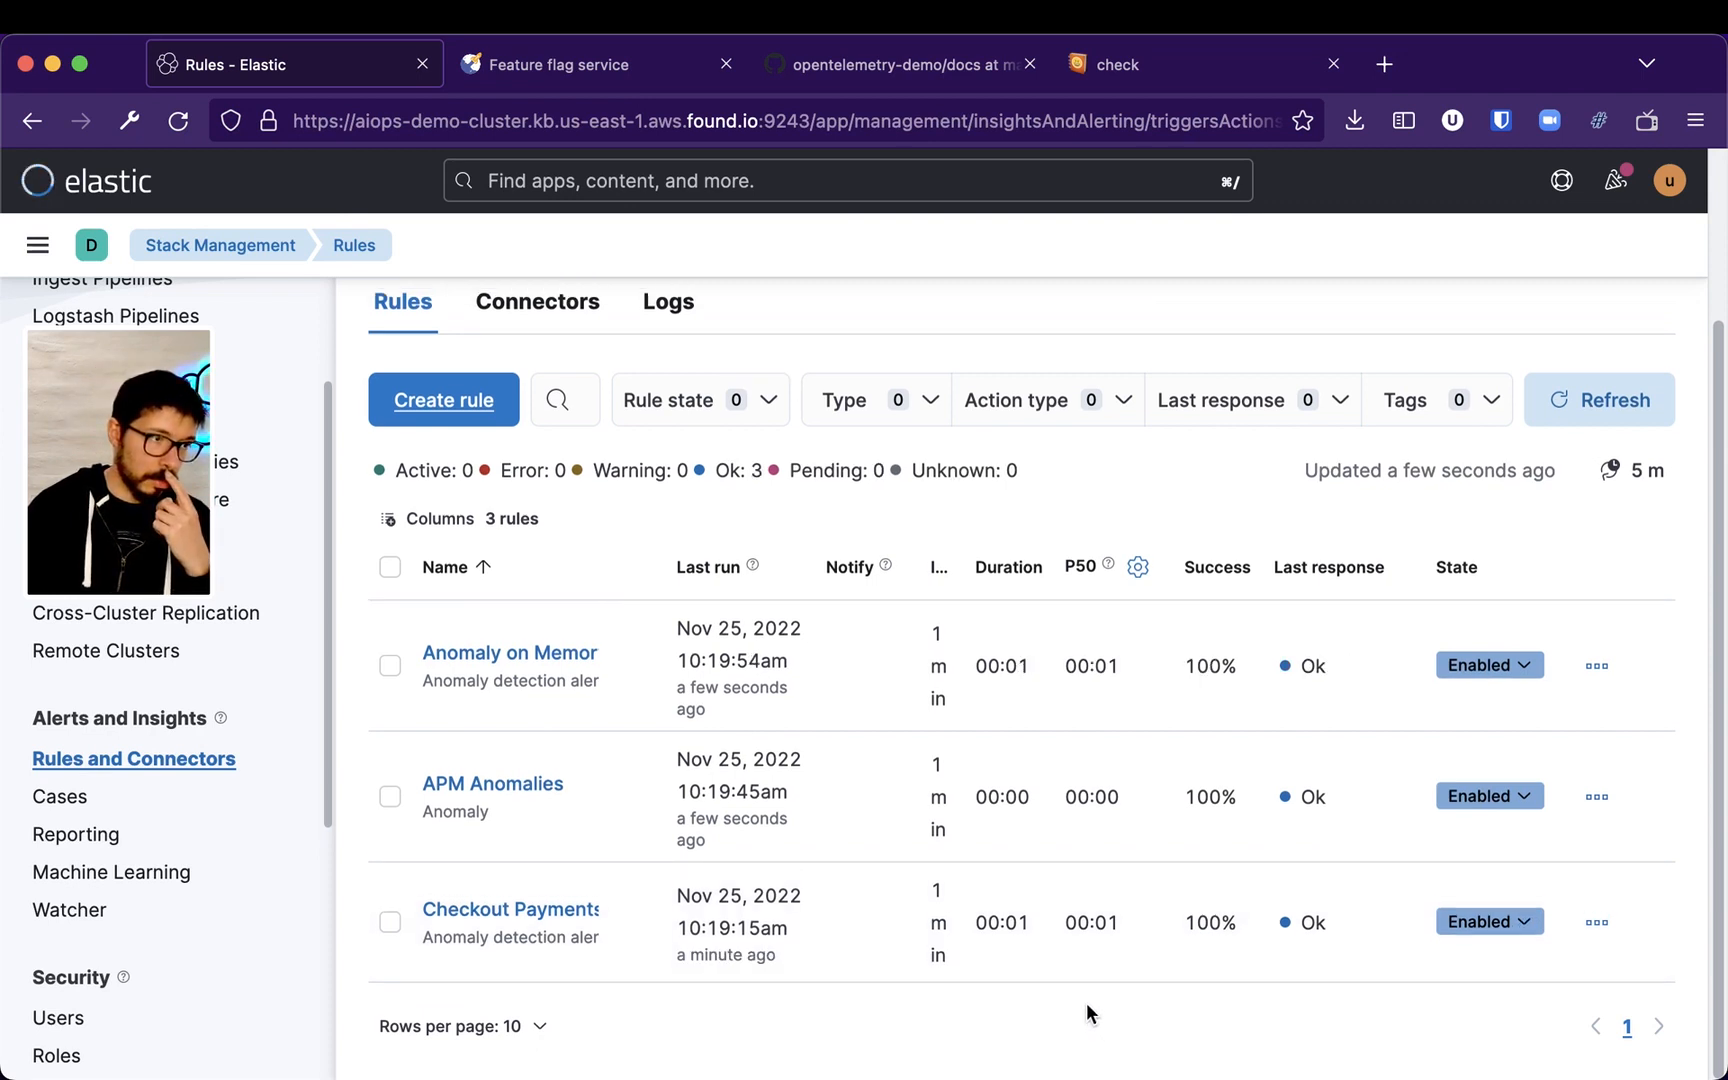
Open the Checkout Payments Anomaly Alert rule and review its execution history
{"action": "left_click", "coordinate": [545, 912]}
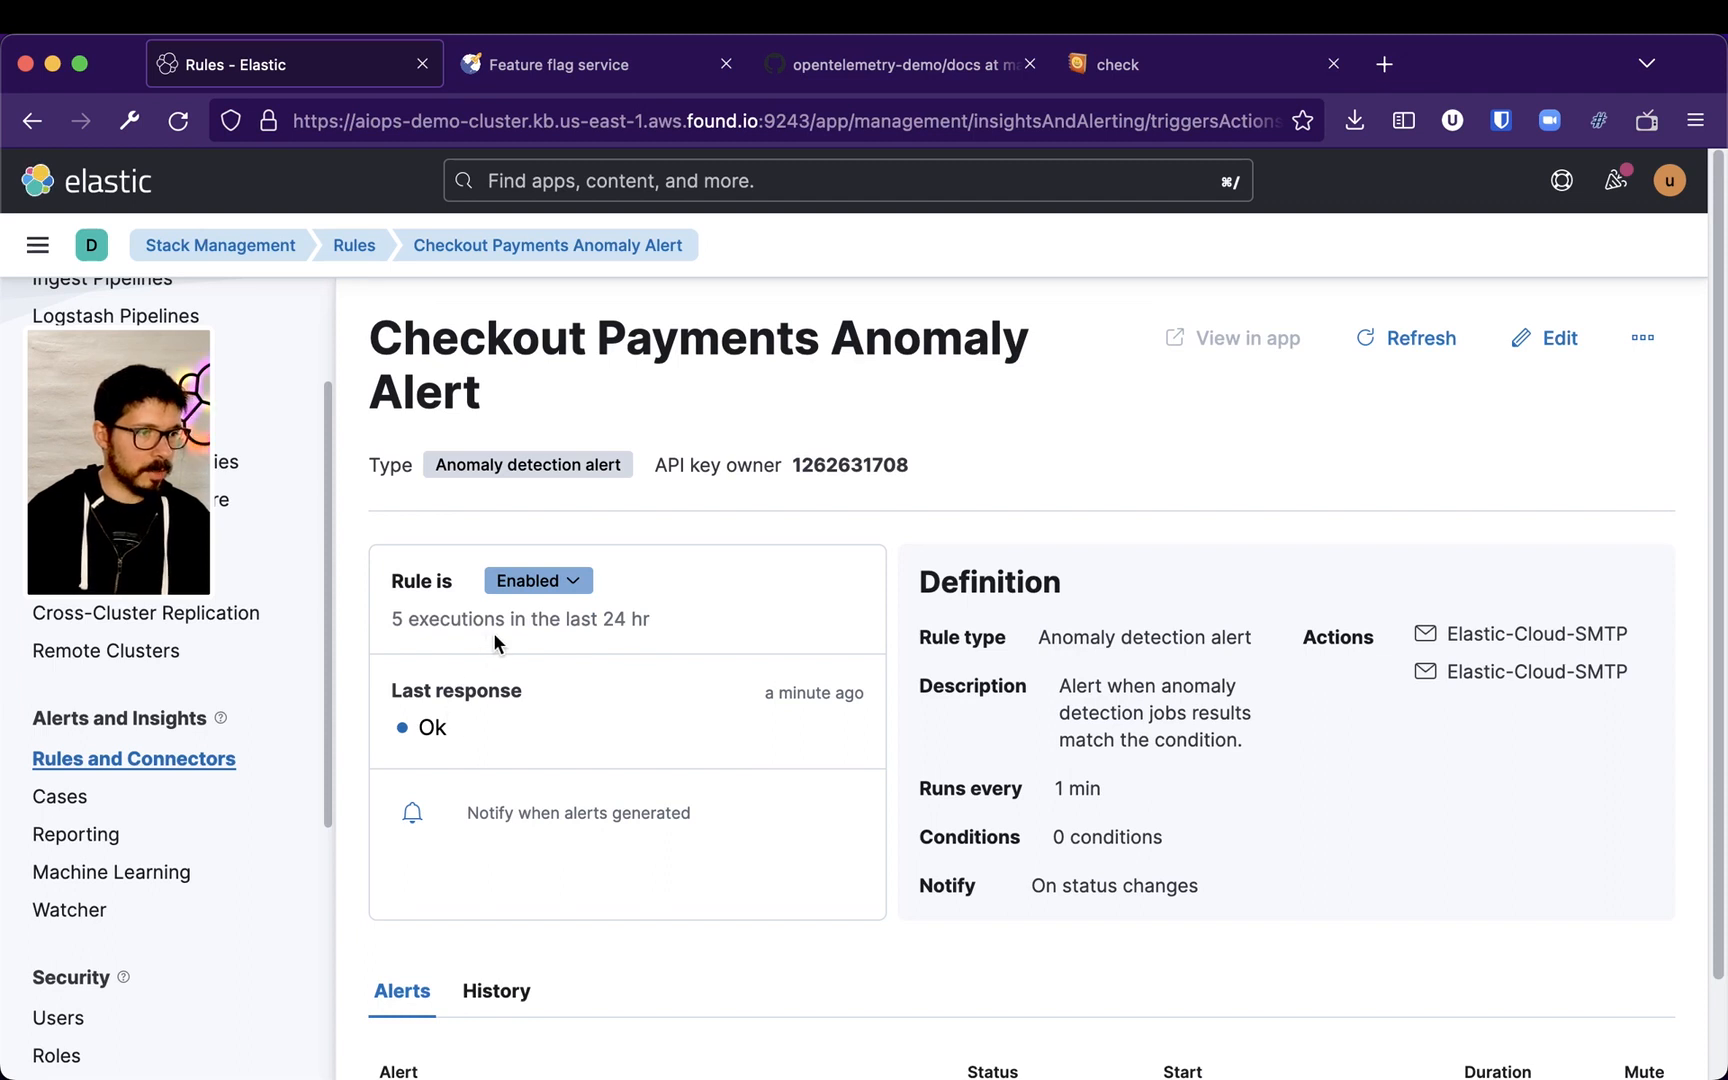
{"action": "left_click_drag", "start_coordinate": [412, 611], "coordinate": [680, 612]}
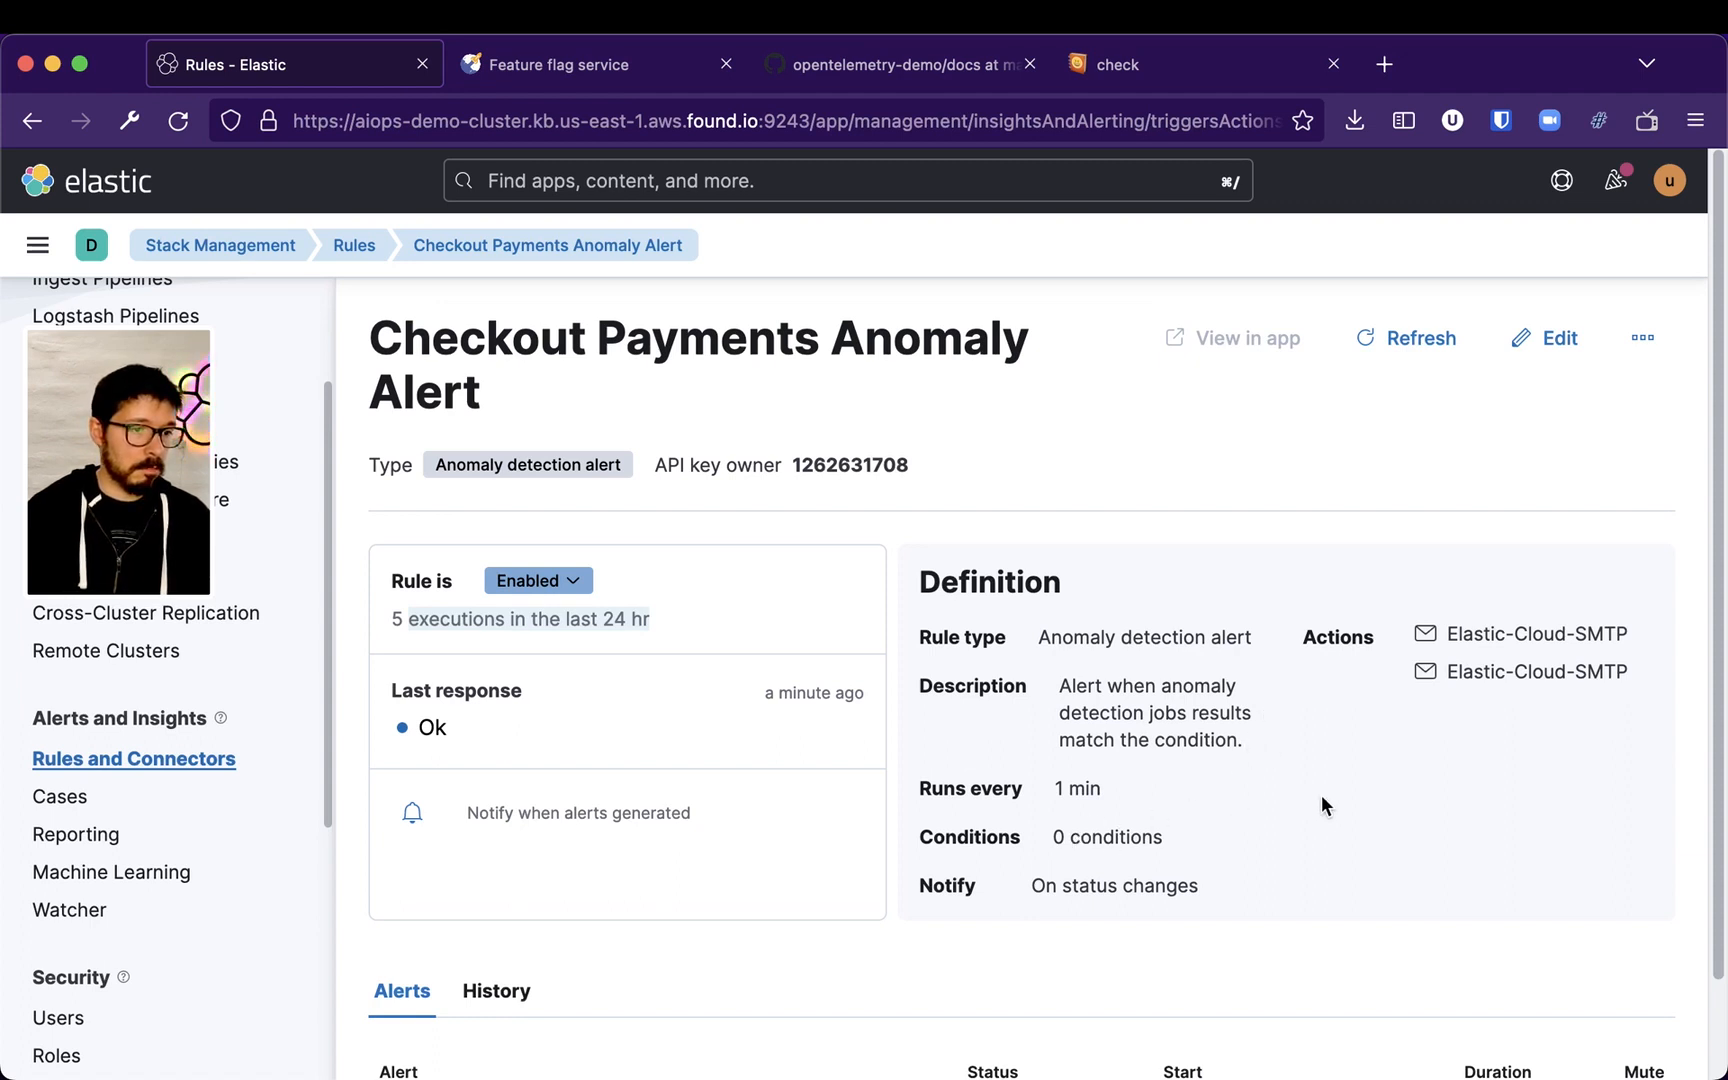
{"action": "scroll", "coordinate": [1322, 794], "scroll_direction": "down", "scroll_amount": 2}
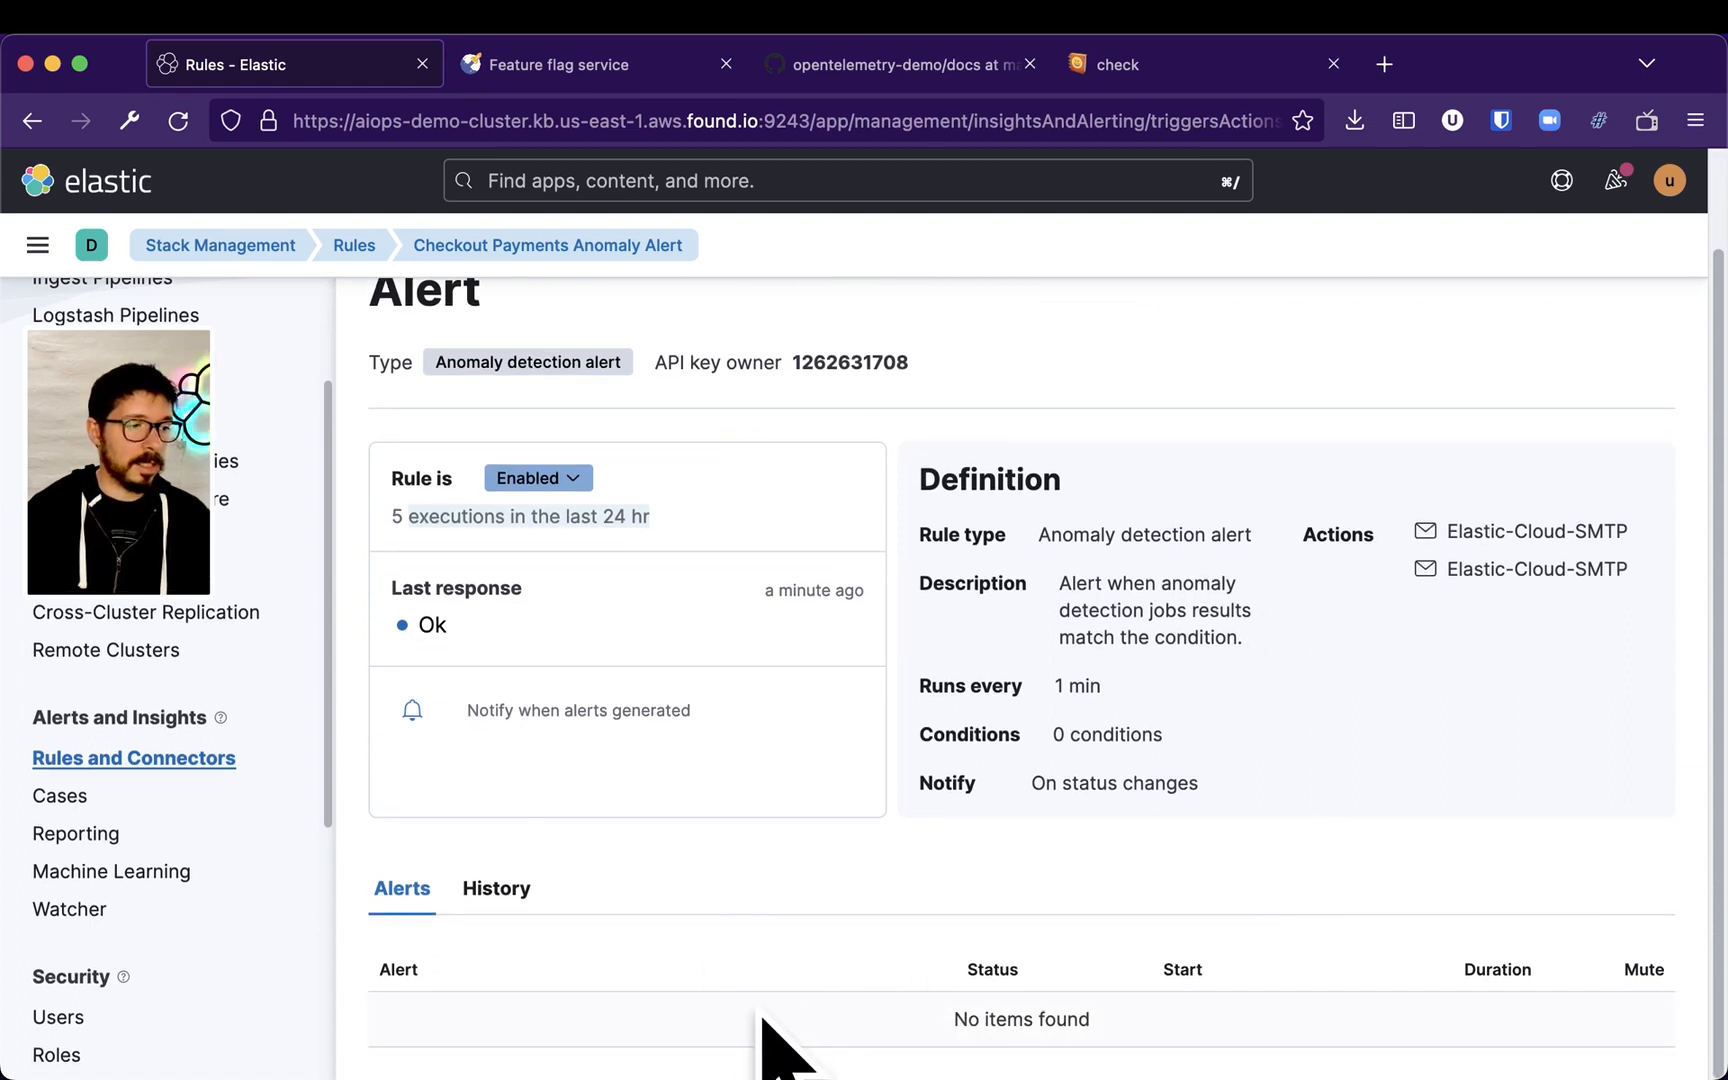
{"action": "scroll", "coordinate": [915, 885], "scroll_direction": "up", "scroll_amount": 2}
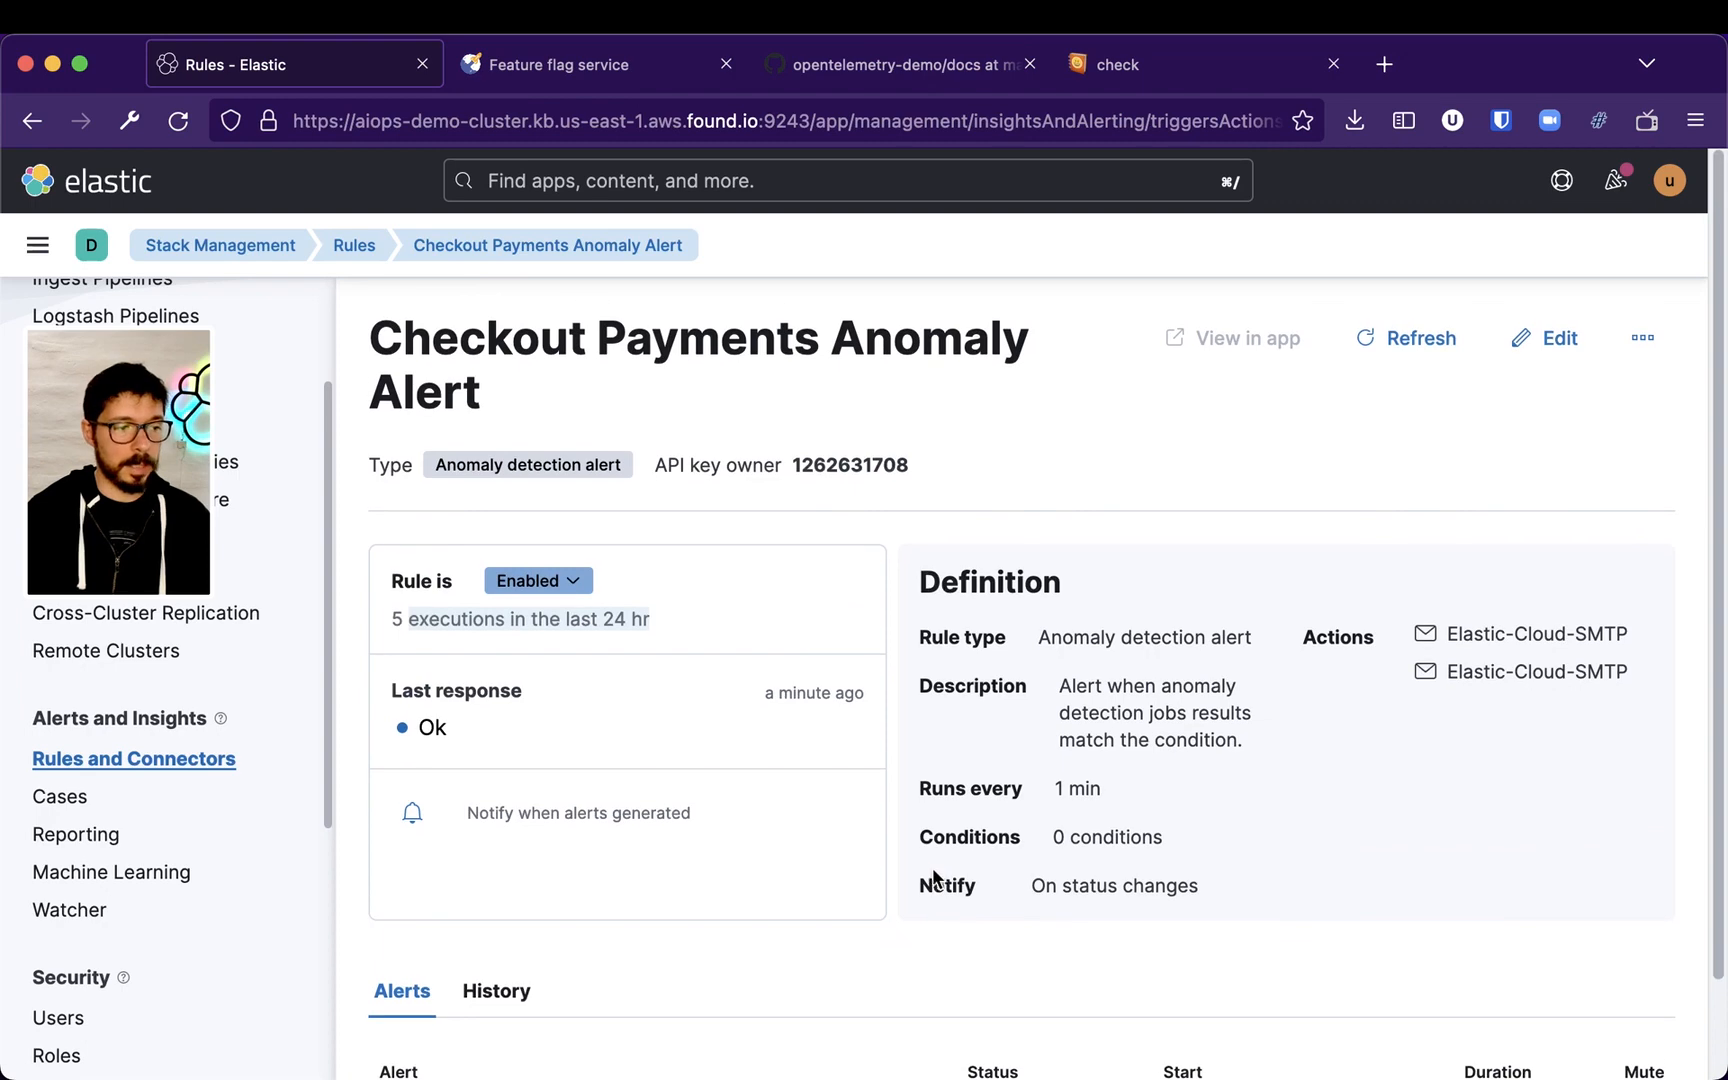
{"action": "left_click", "coordinate": [494, 991]}
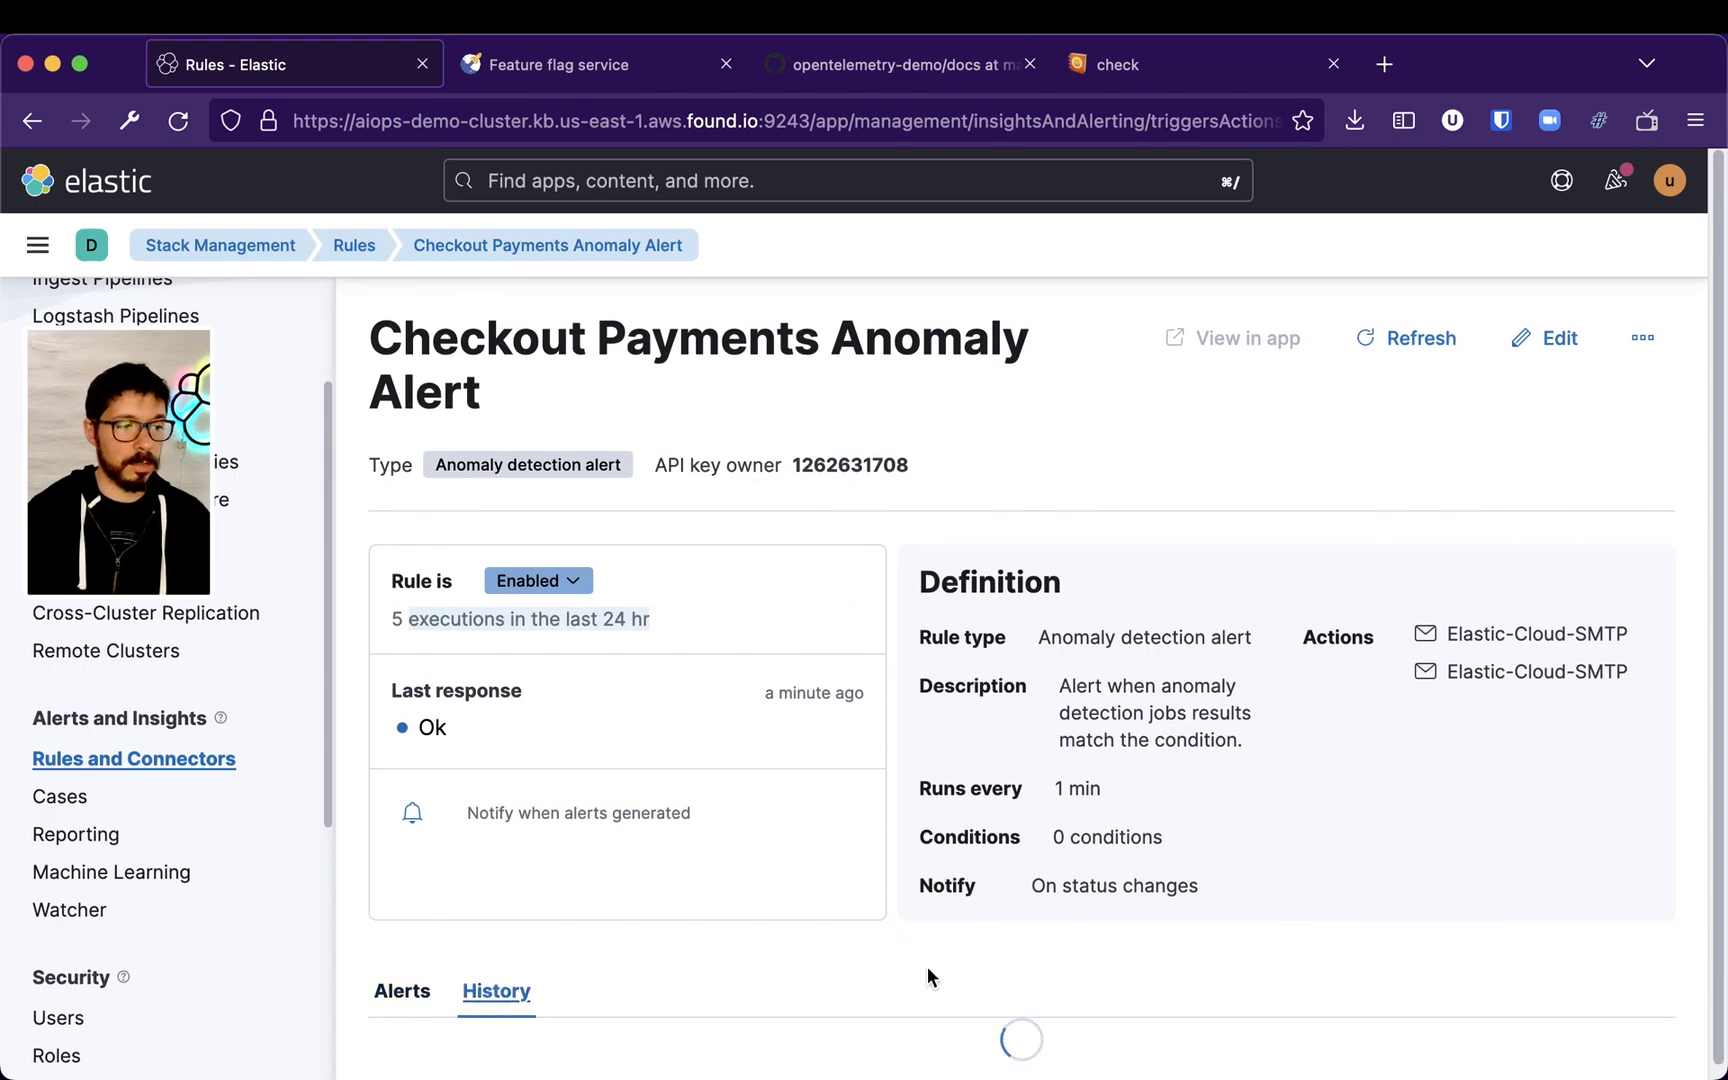
{"action": "scroll", "coordinate": [1037, 937], "scroll_direction": "down", "scroll_amount": 1}
{"action": "scroll", "coordinate": [1225, 895], "scroll_direction": "down", "scroll_amount": 5}
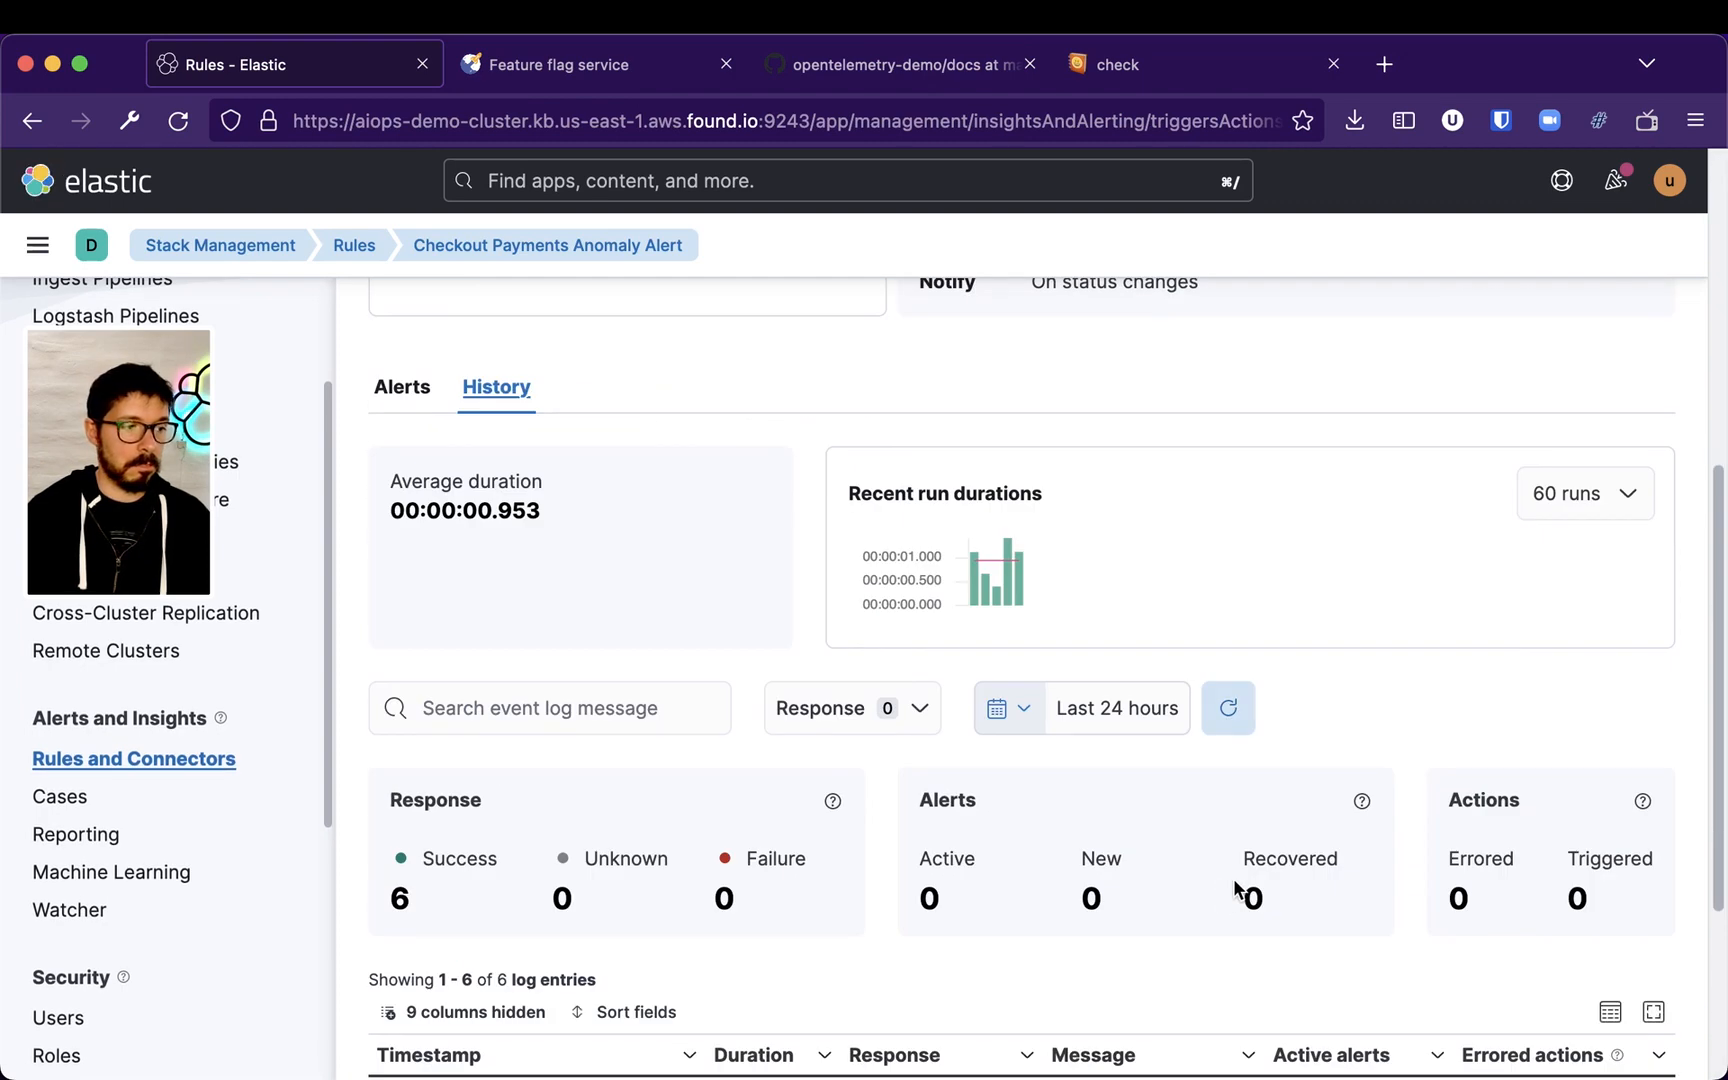
Inspect the rule's execution log entries, expanding the latest run's timestamp and message details
{"action": "scroll", "coordinate": [1237, 886], "scroll_direction": "down", "scroll_amount": 3}
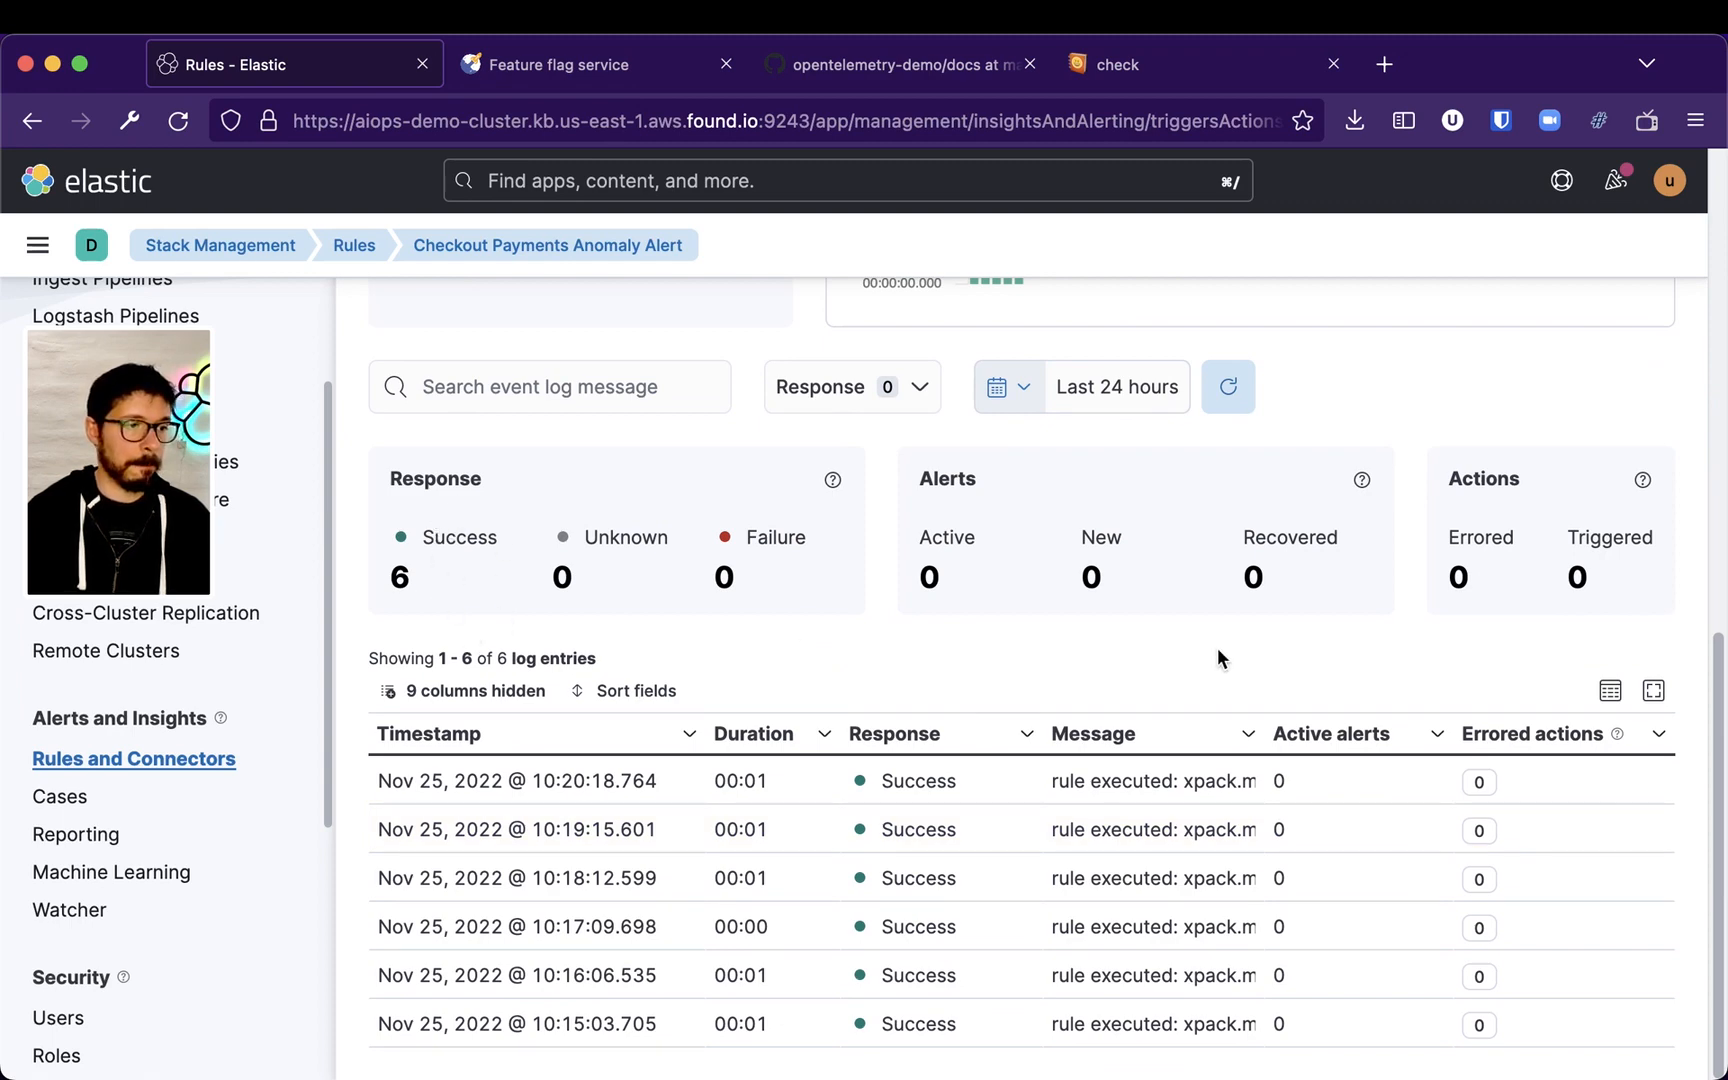
{"action": "scroll", "coordinate": [1222, 659], "scroll_direction": "up", "scroll_amount": 1}
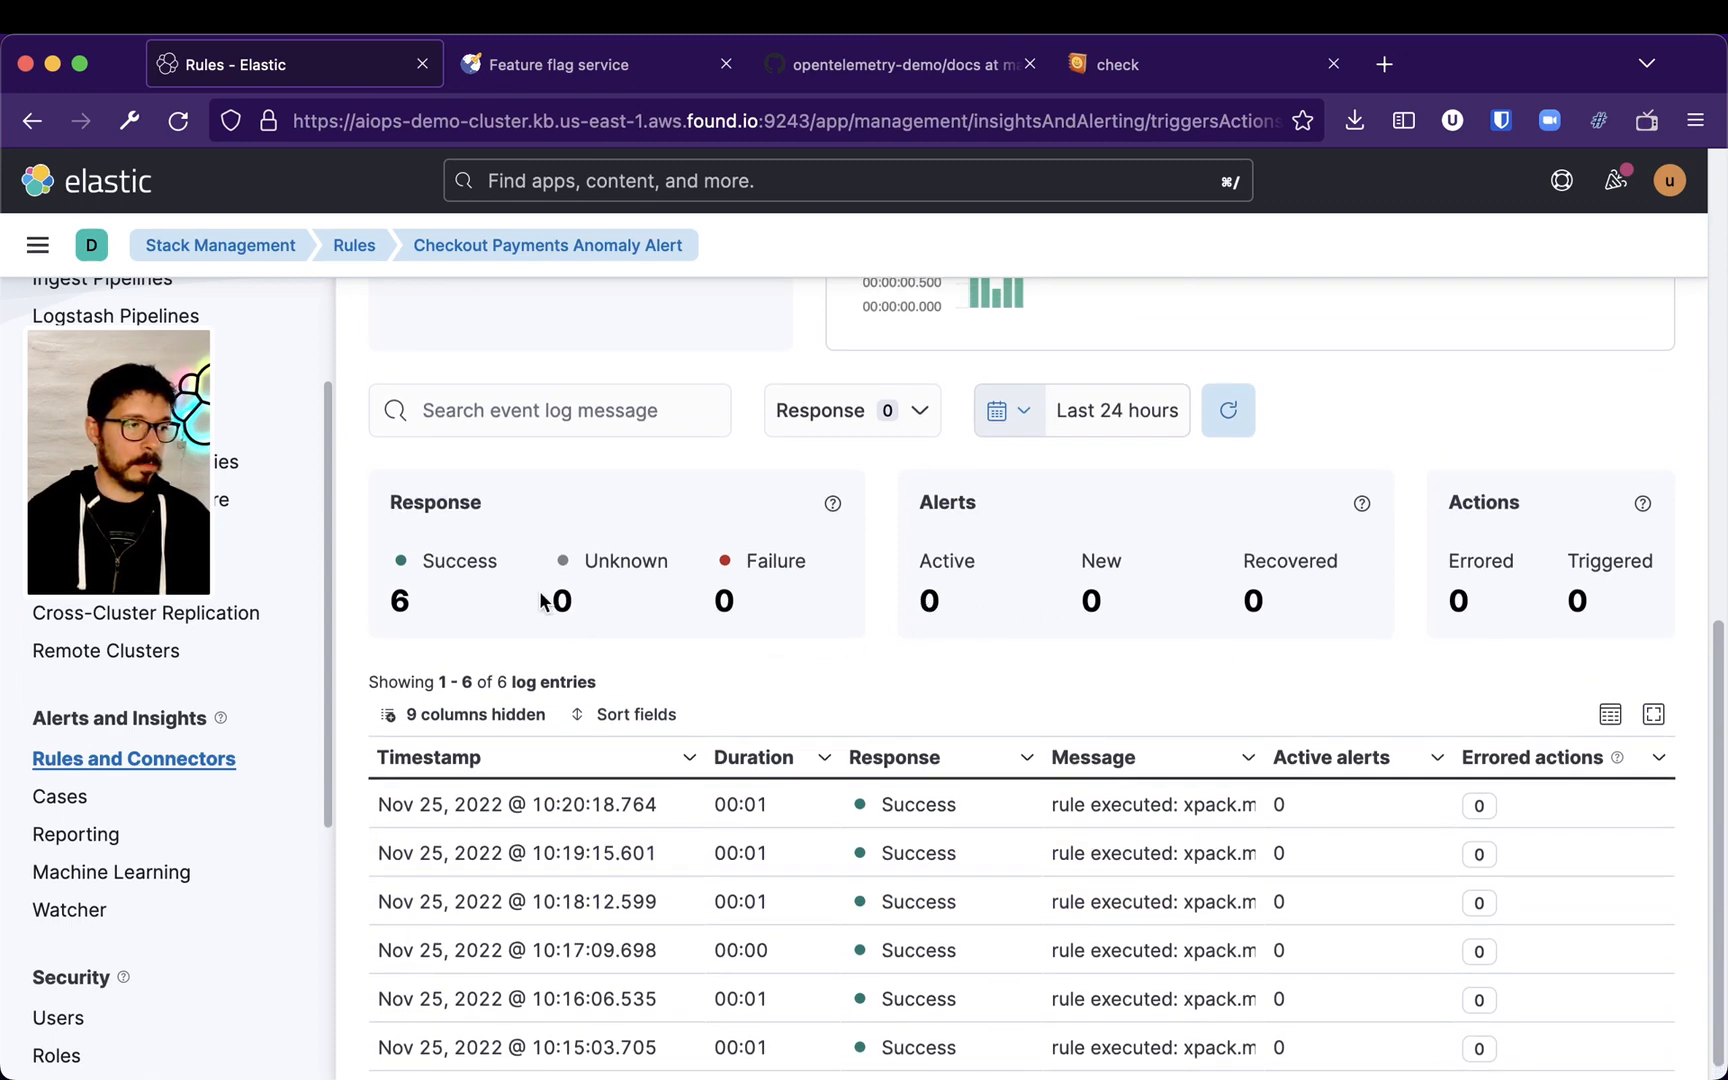
{"action": "scroll", "coordinate": [1381, 668], "scroll_direction": "down", "scroll_amount": 1}
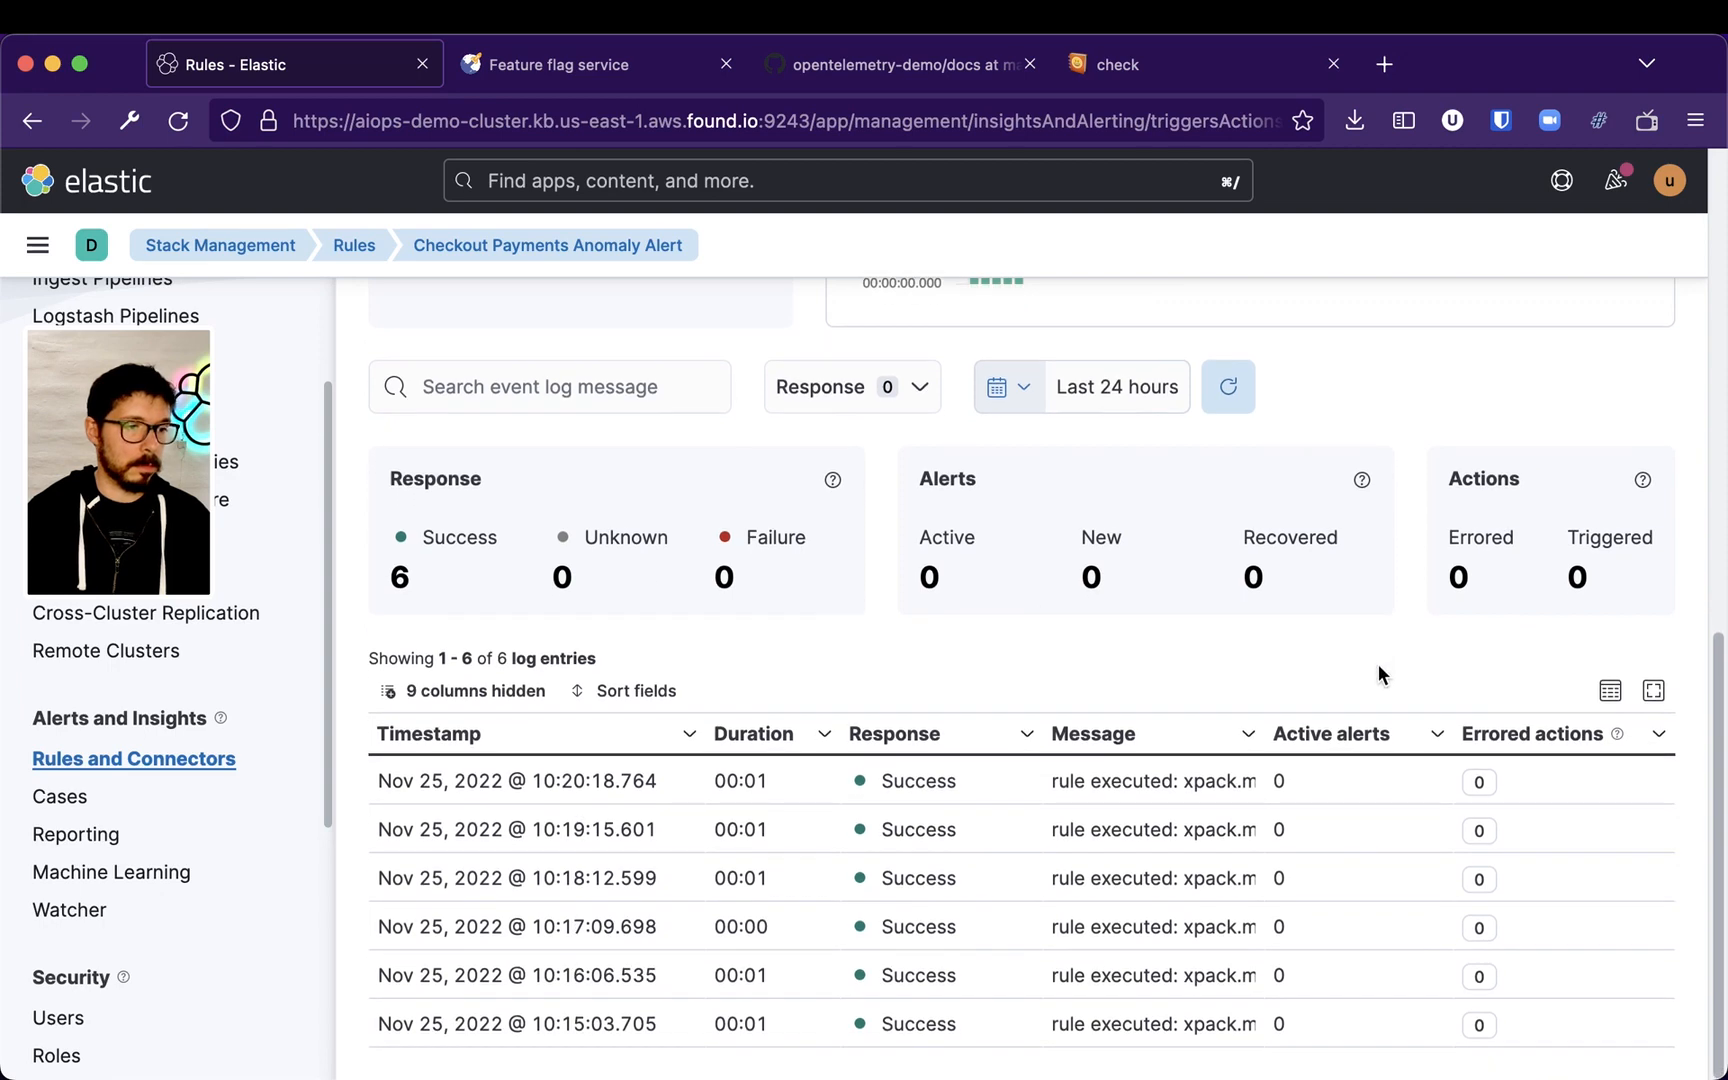
{"action": "left_click_drag", "start_coordinate": [1542, 722], "coordinate": [1588, 722]}
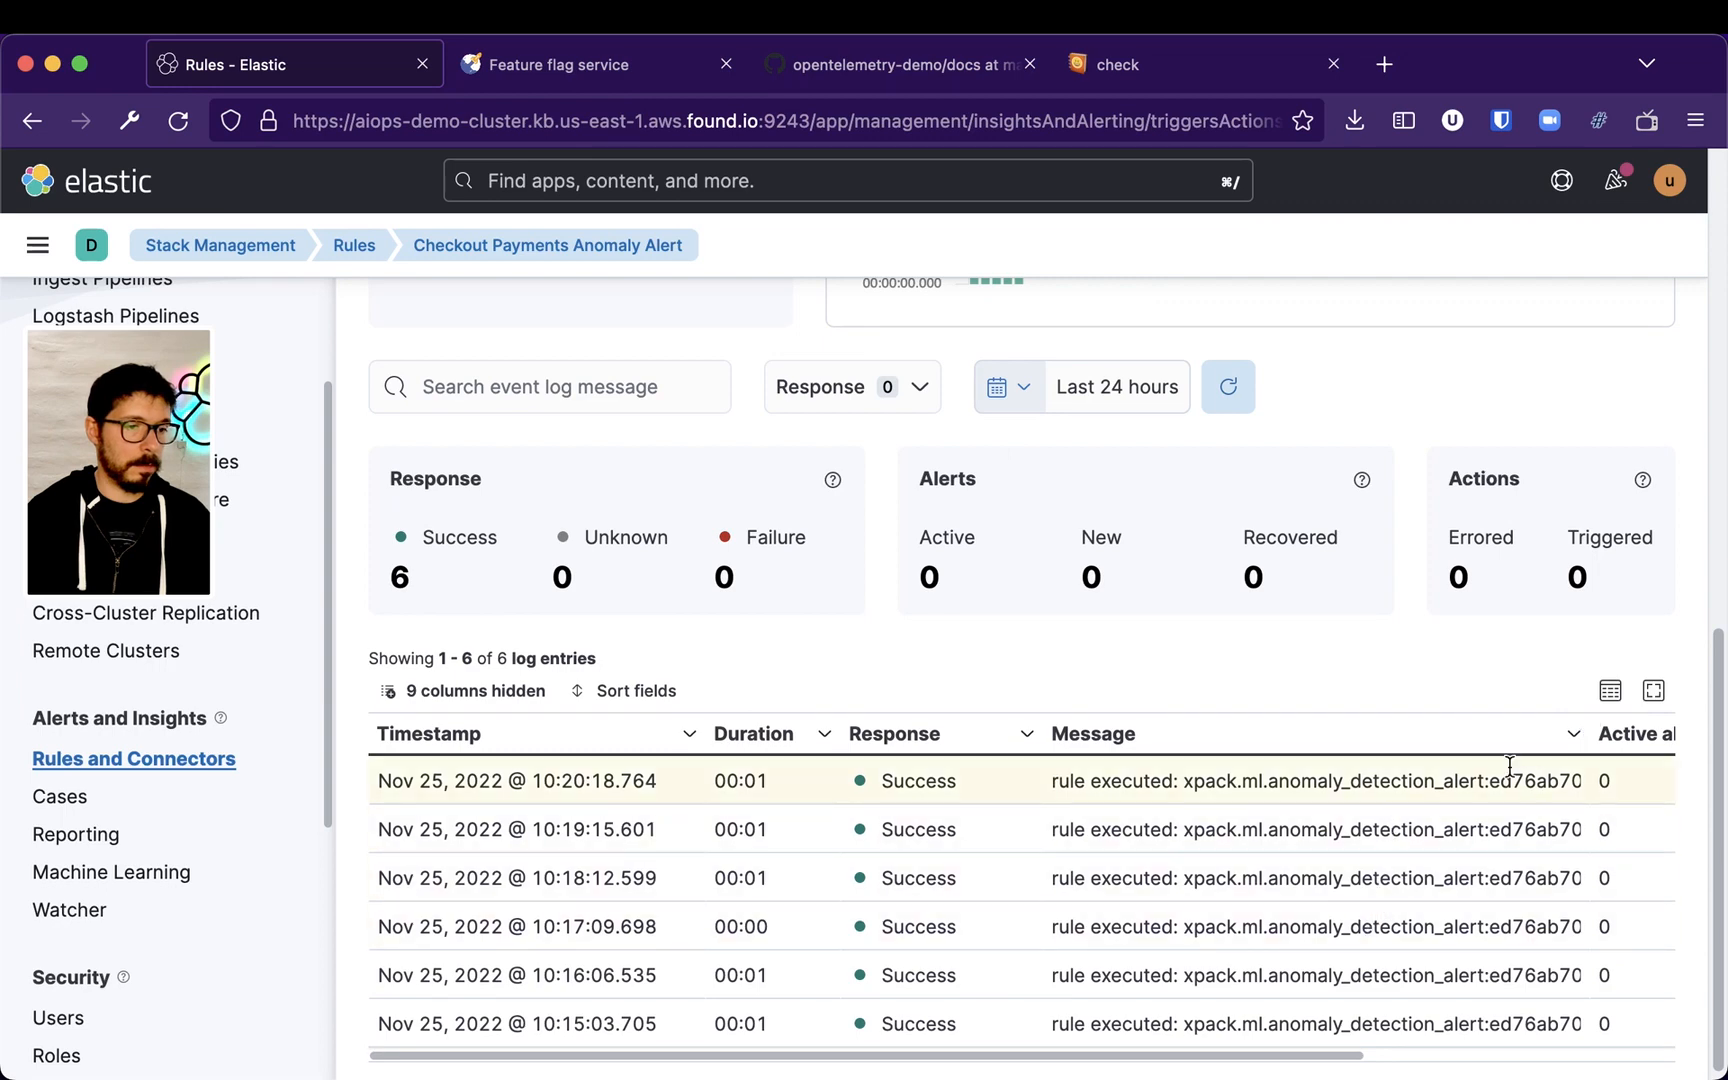
{"action": "left_click_drag", "start_coordinate": [1584, 733], "coordinate": [1342, 735]}
{"action": "left_click", "coordinate": [700, 784]}
{"action": "left_click", "coordinate": [690, 781]}
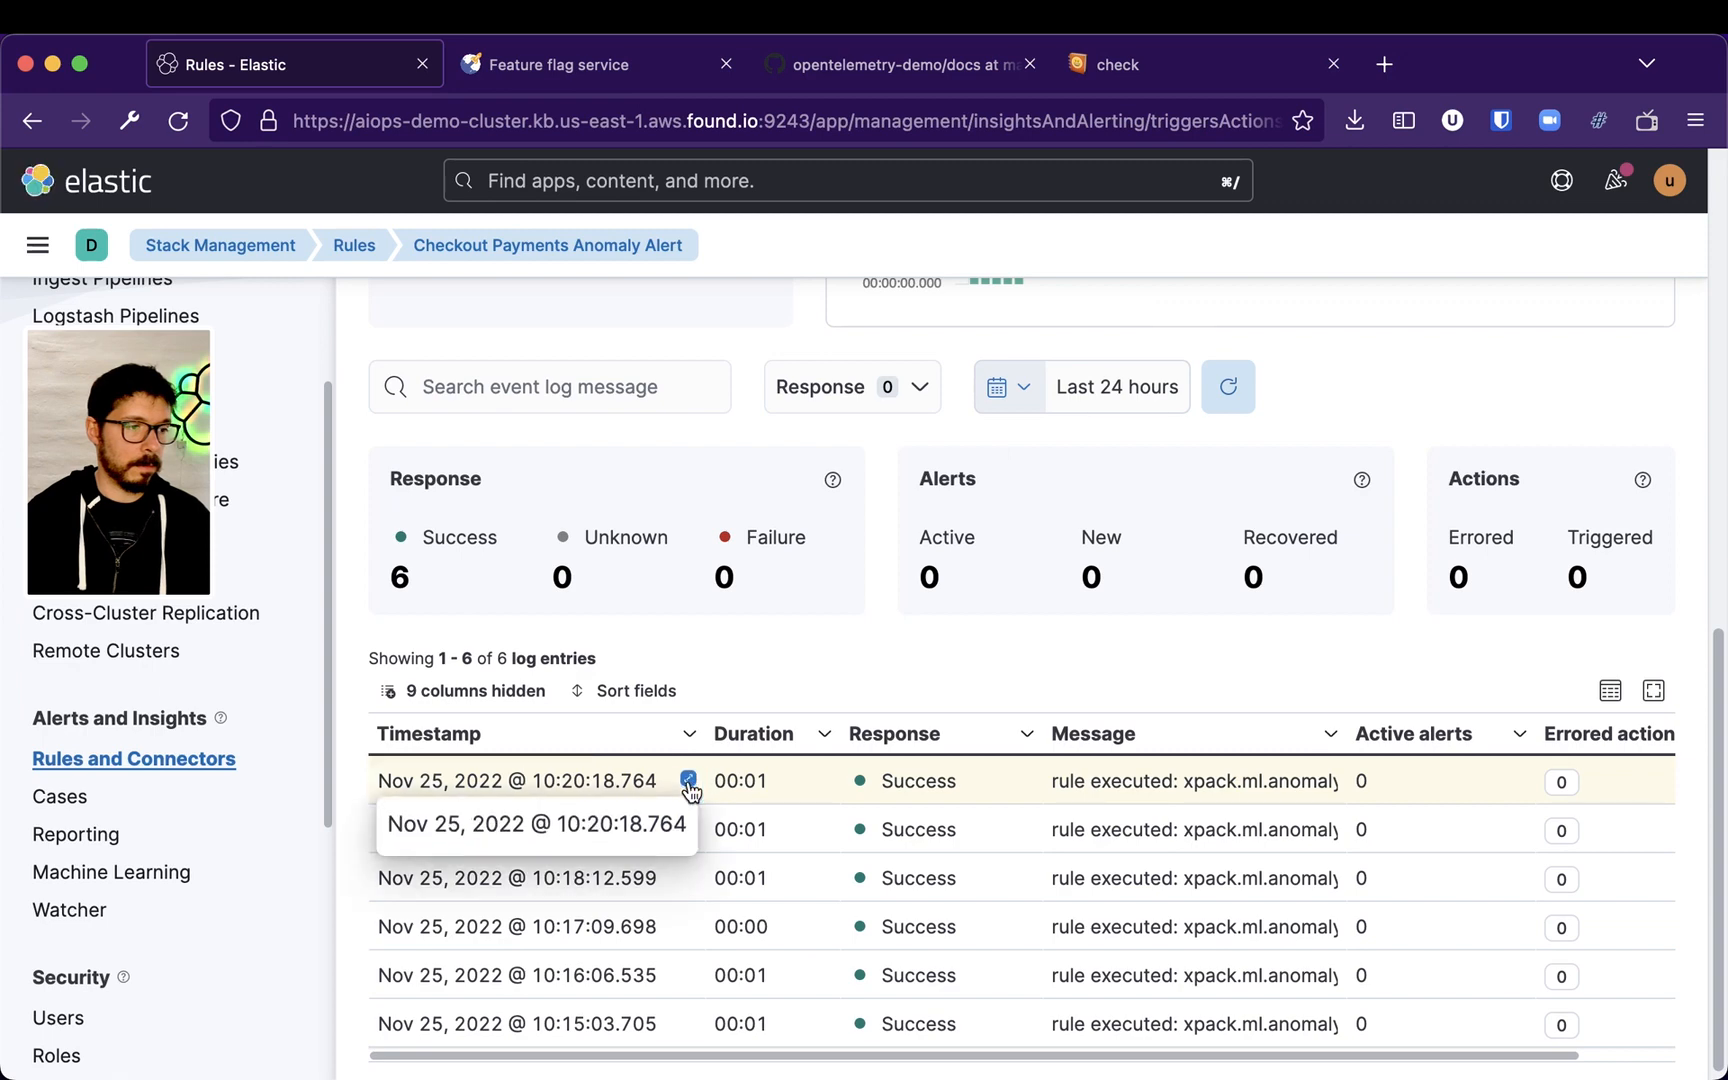
{"action": "left_click", "coordinate": [1115, 787]}
{"action": "left_click", "coordinate": [1328, 781]}
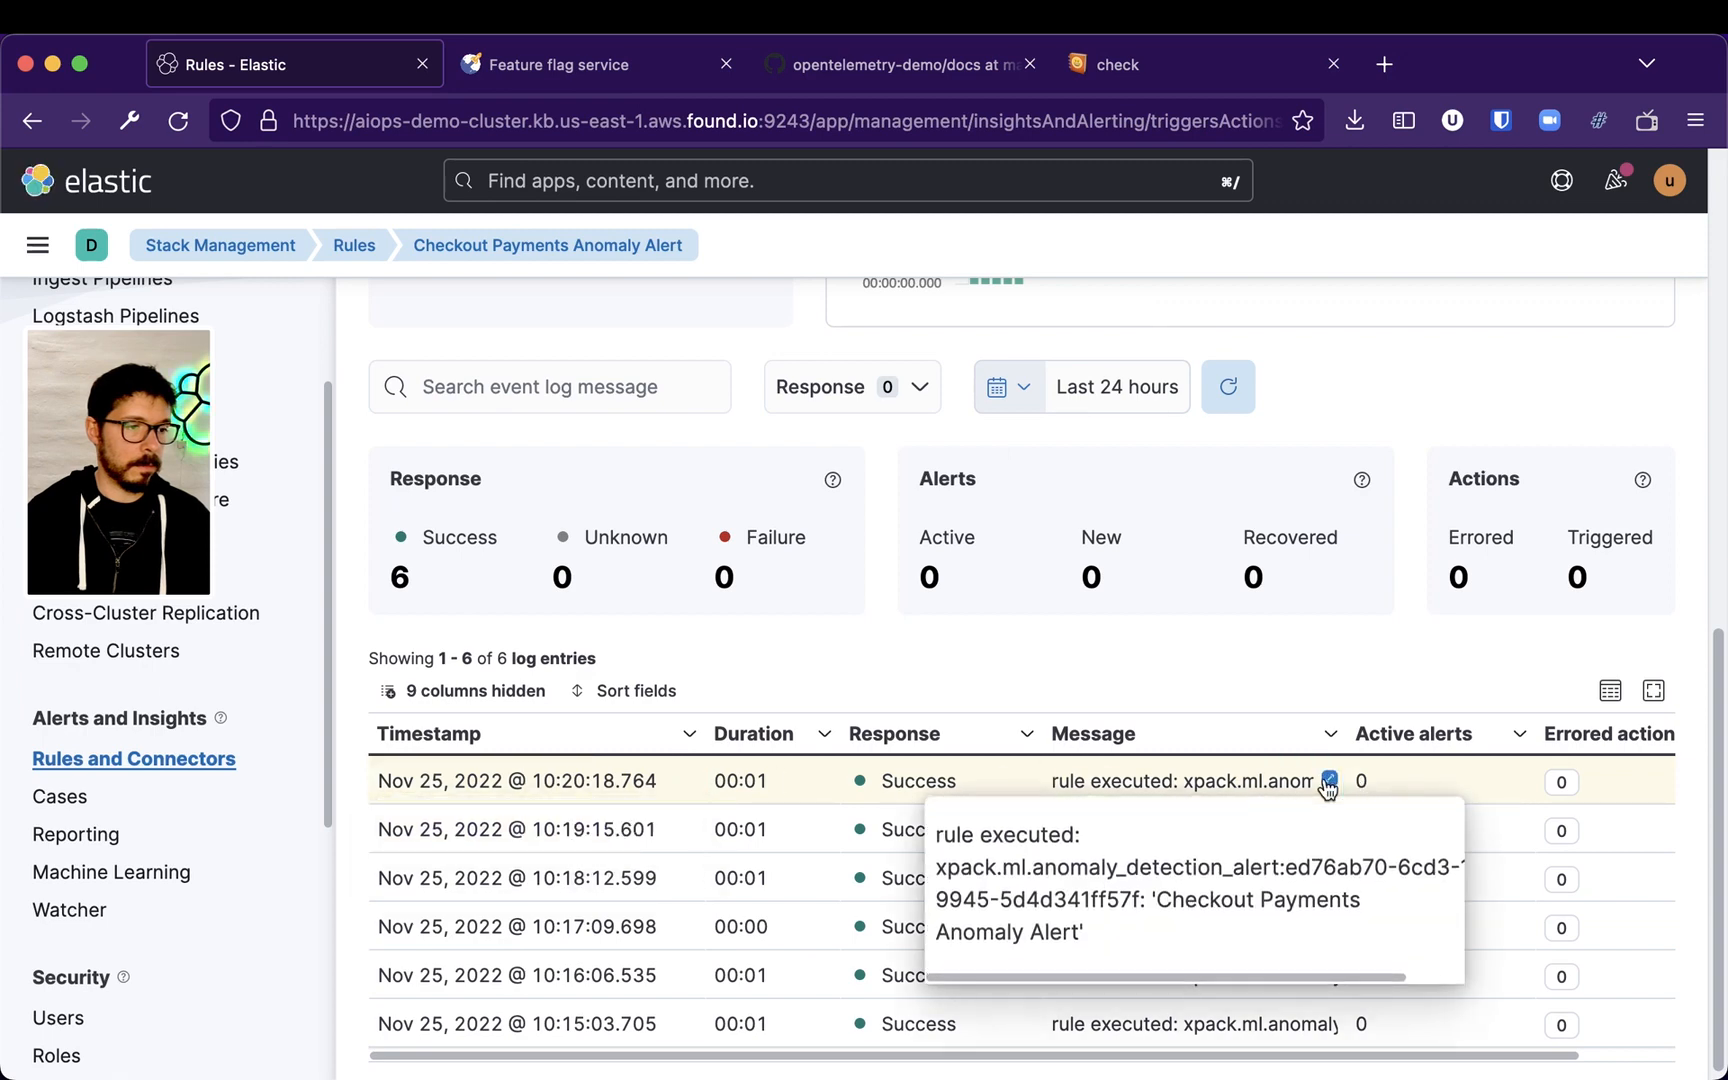
{"action": "scroll", "coordinate": [1255, 890], "scroll_direction": "down", "scroll_amount": 1}
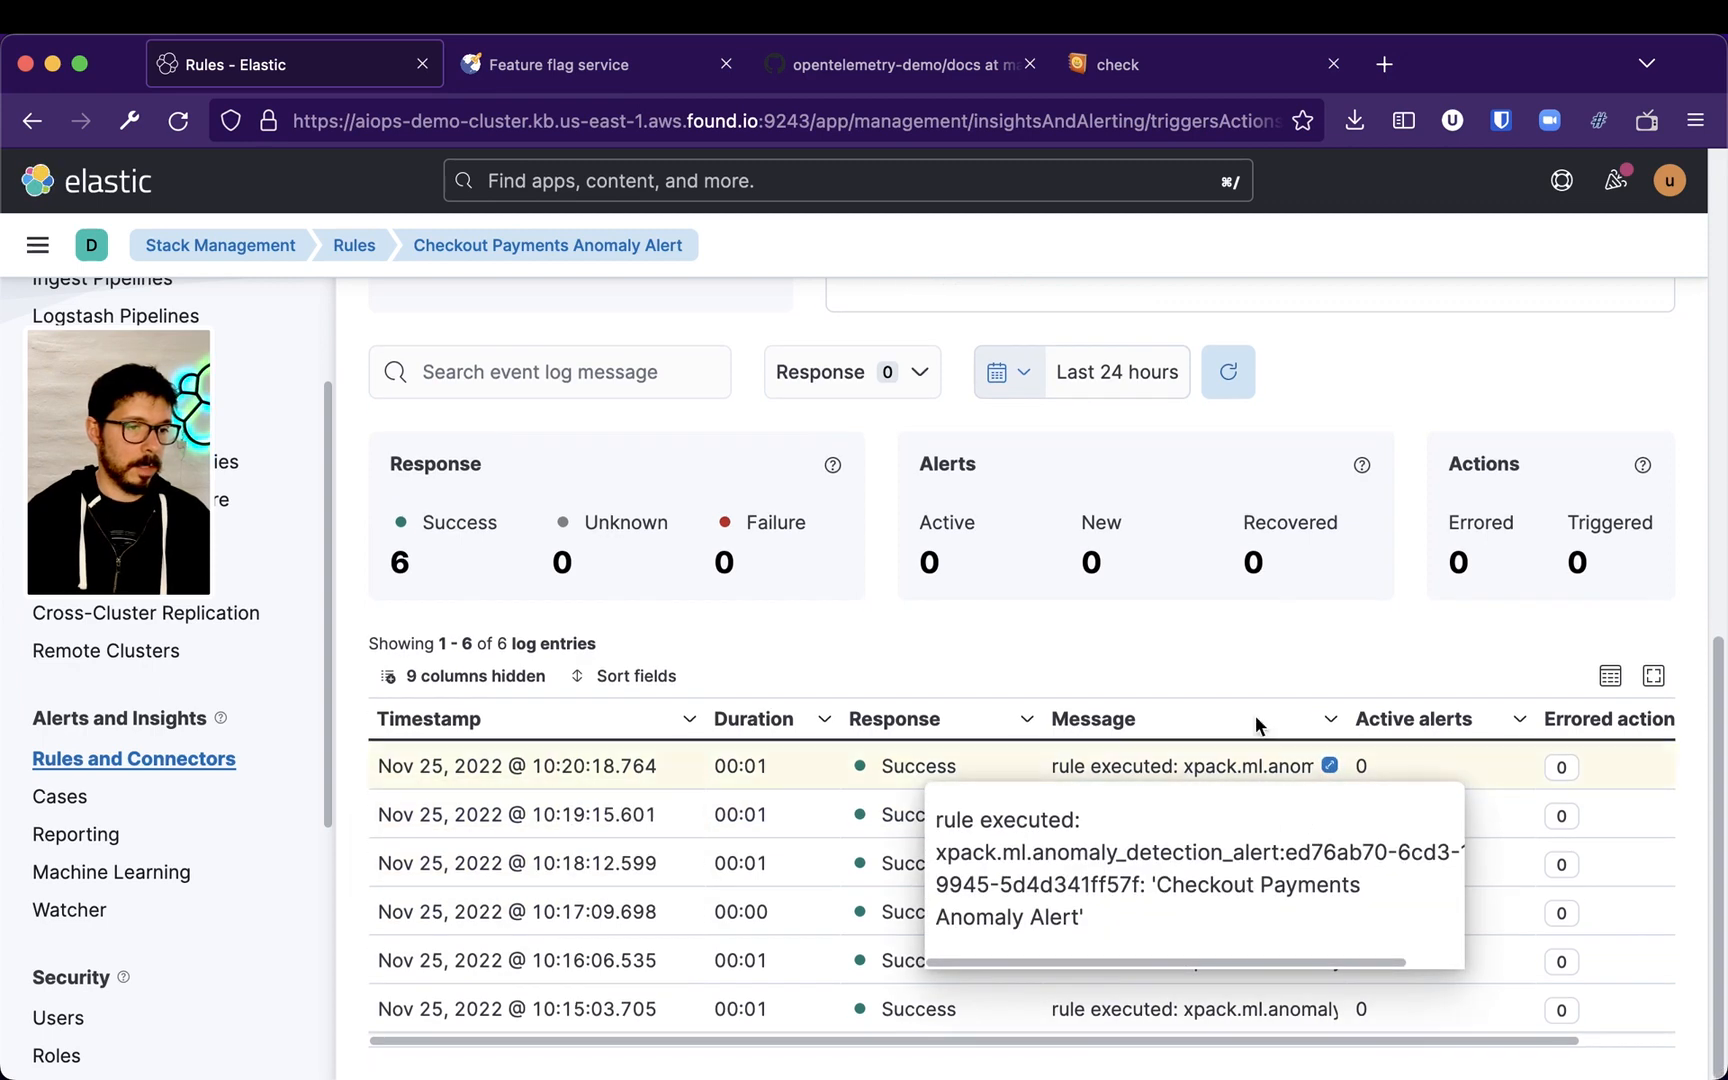
{"action": "left_click", "coordinate": [1226, 660]}
{"action": "scroll", "coordinate": [1315, 864], "scroll_direction": "up", "scroll_amount": 10}
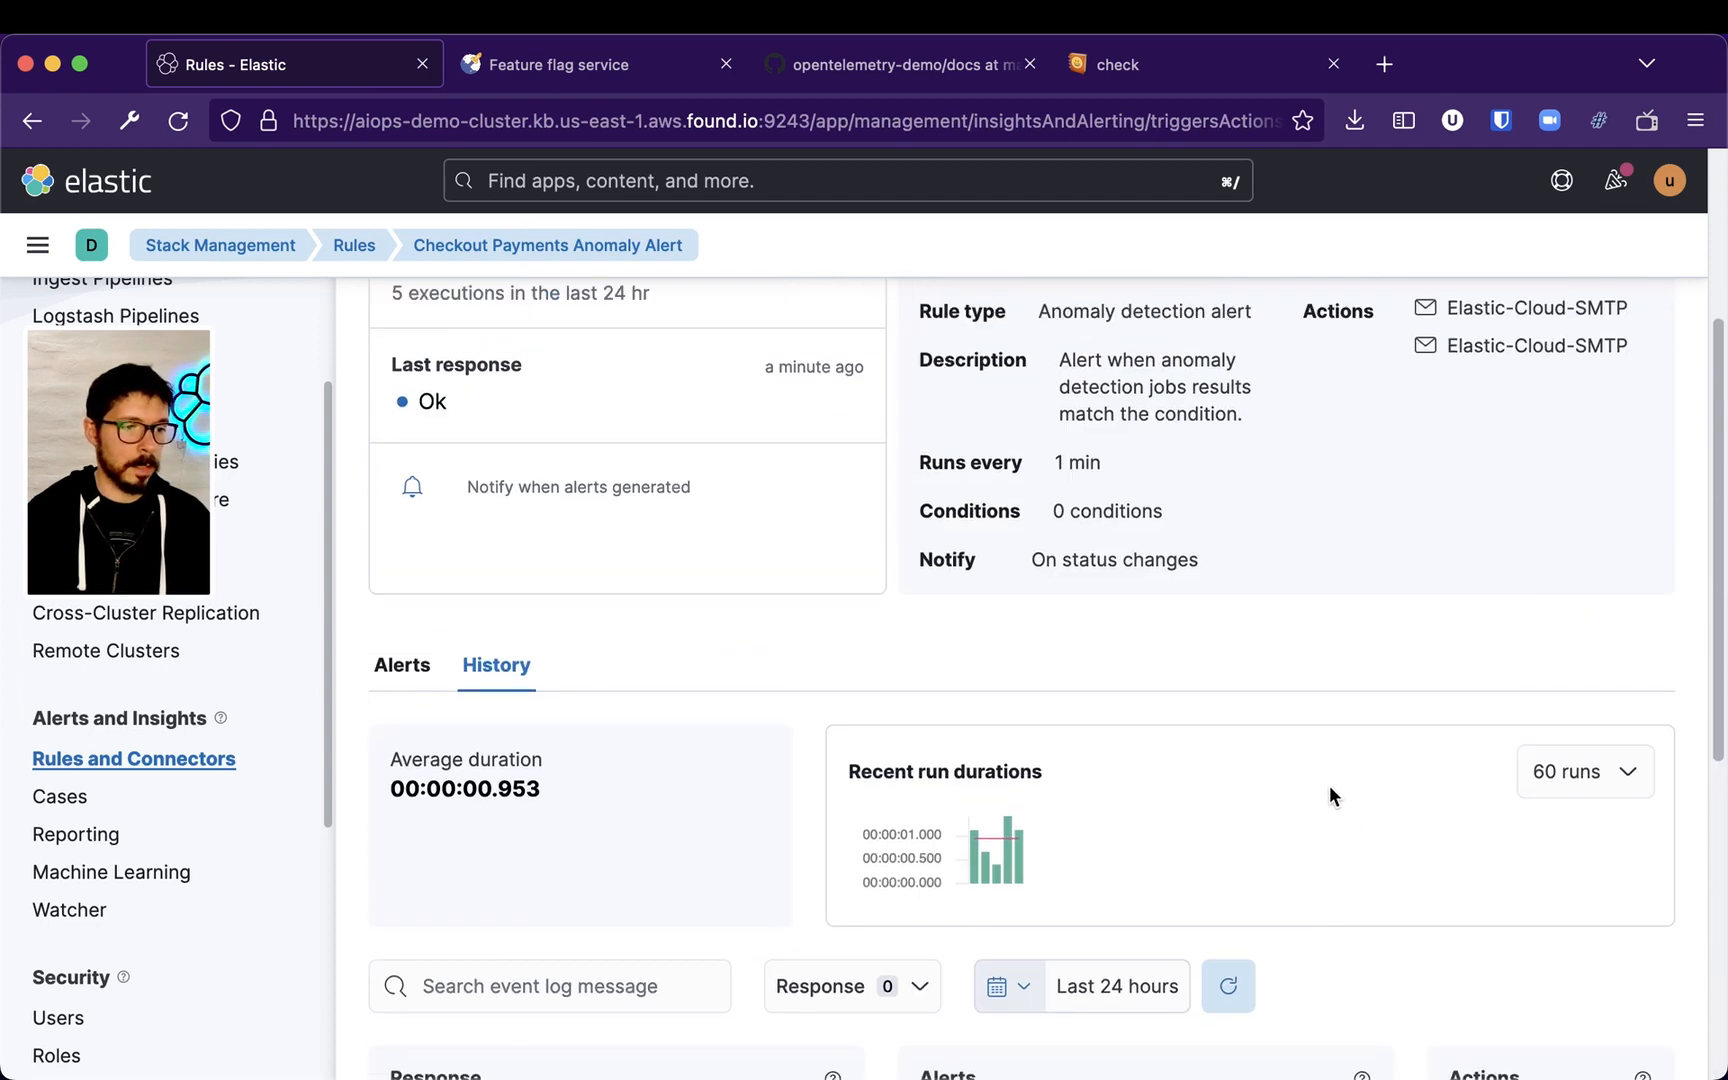
{"action": "scroll", "coordinate": [1170, 846], "scroll_direction": "up", "scroll_amount": 5}
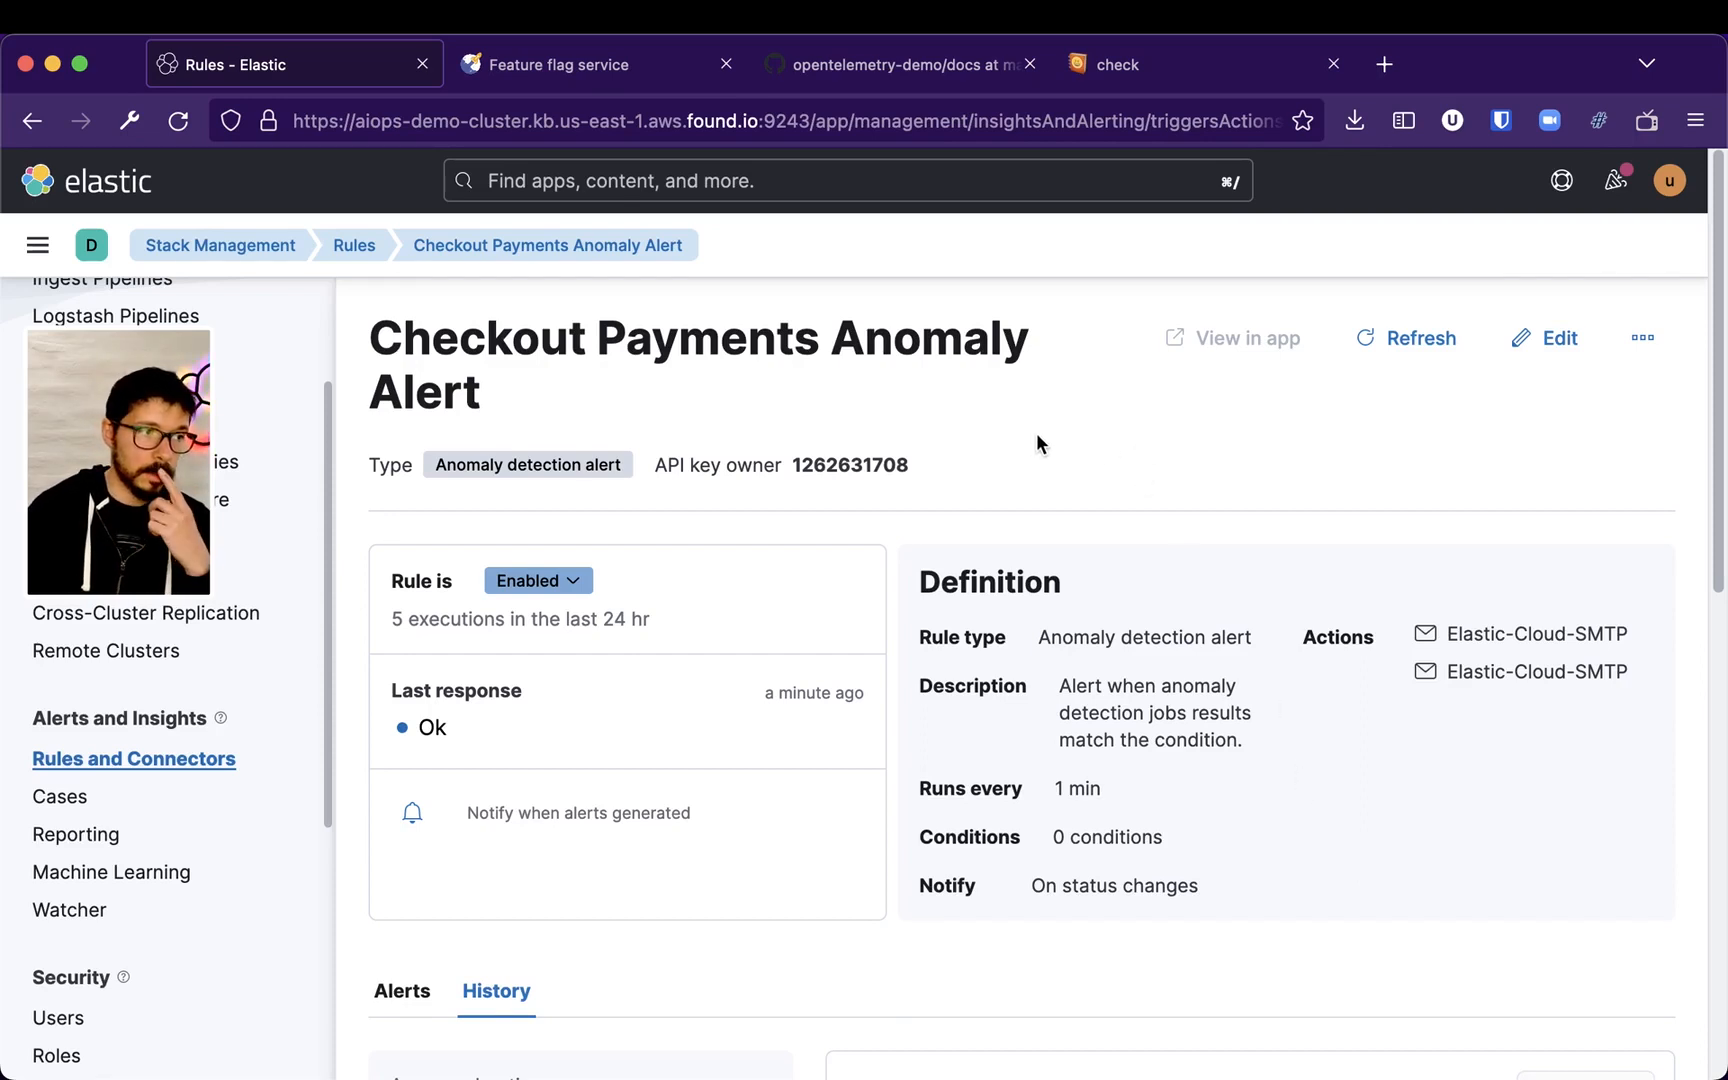
Open Machine Learning and review the anomaly detection job groups on the overview
{"action": "left_click", "coordinate": [41, 250]}
{"action": "scroll", "coordinate": [199, 812], "scroll_direction": "down", "scroll_amount": 10}
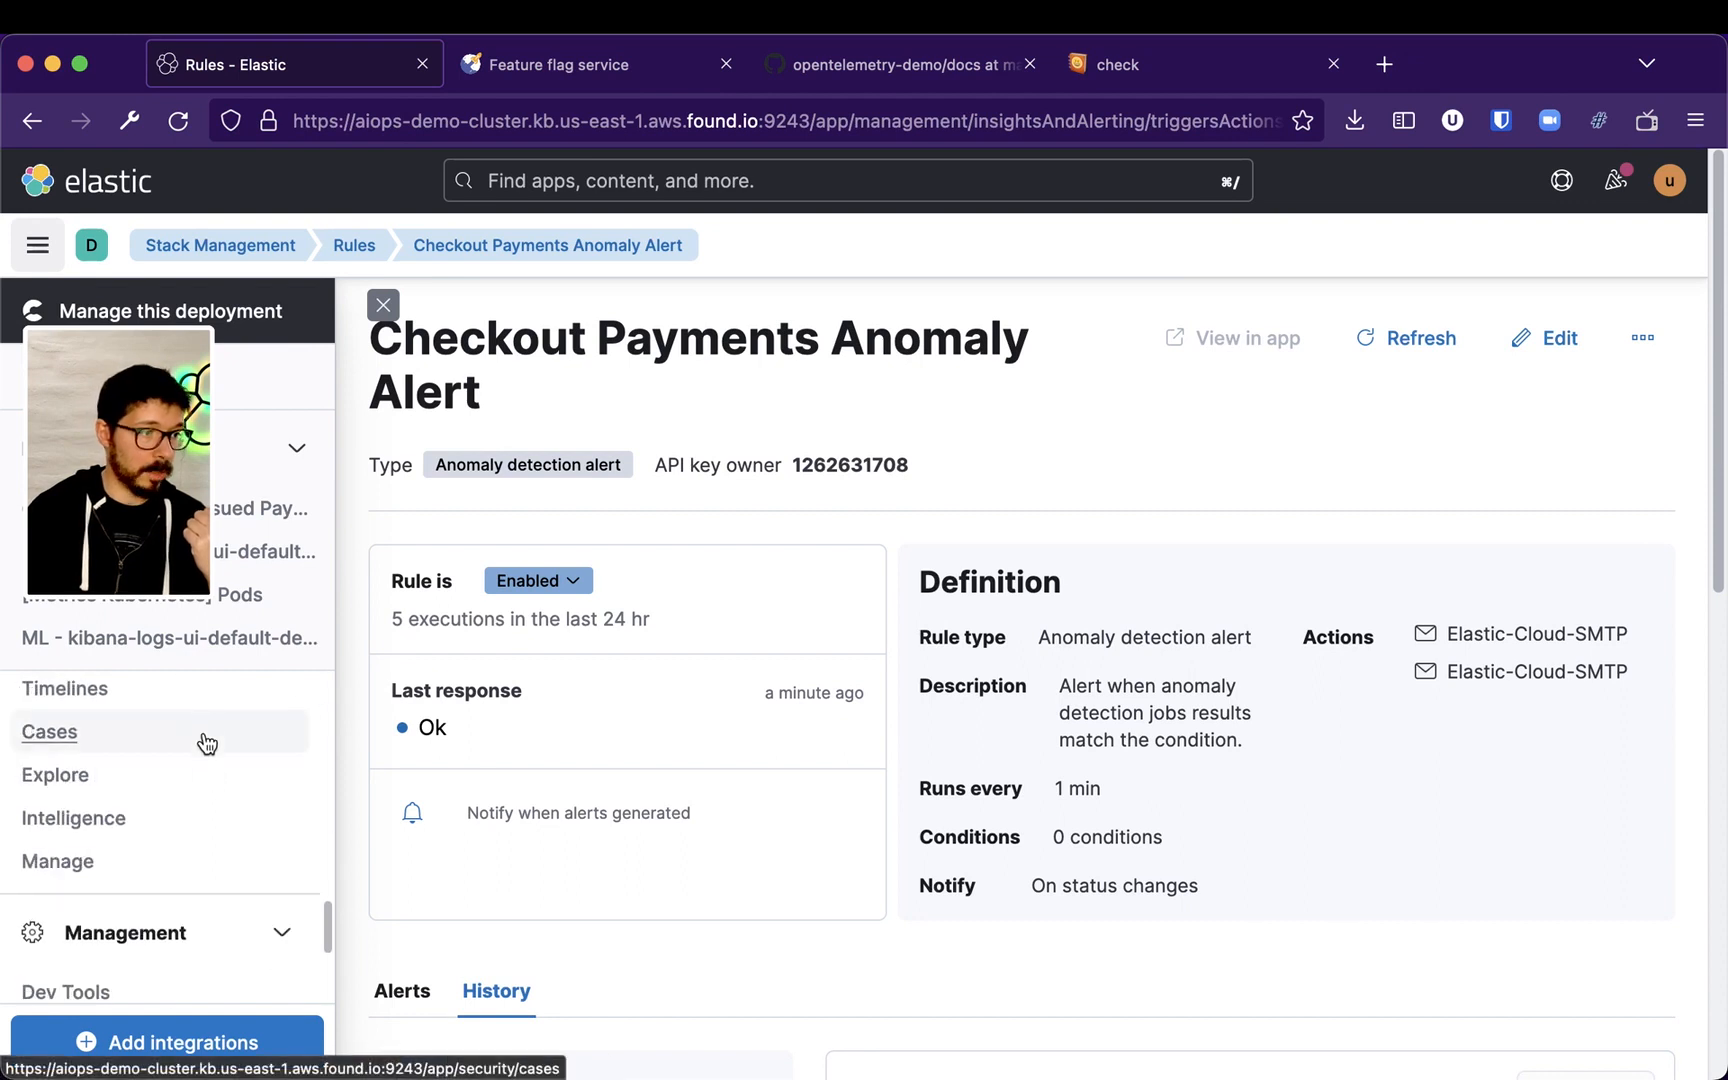
{"action": "scroll", "coordinate": [199, 812], "scroll_direction": "up", "scroll_amount": 10}
{"action": "scroll", "coordinate": [215, 780], "scroll_direction": "down", "scroll_amount": 4}
{"action": "scroll", "coordinate": [218, 780], "scroll_direction": "up", "scroll_amount": 4}
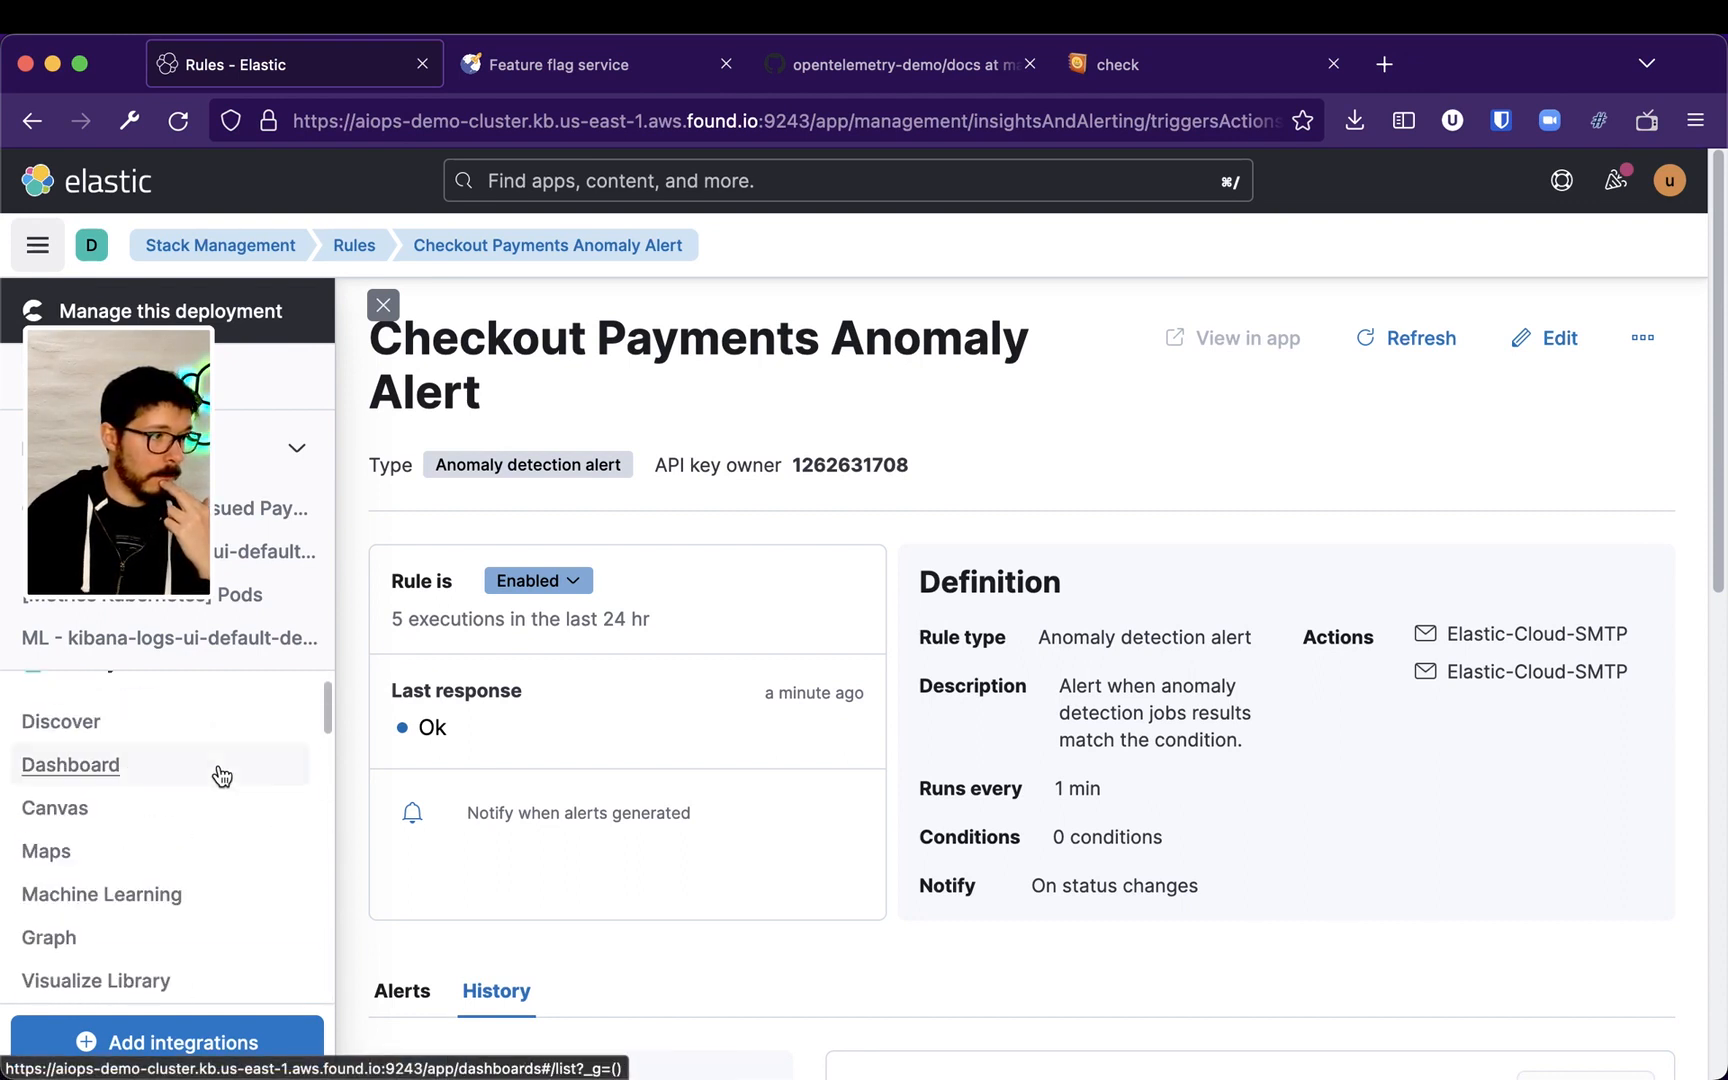
{"action": "left_click", "coordinate": [160, 894]}
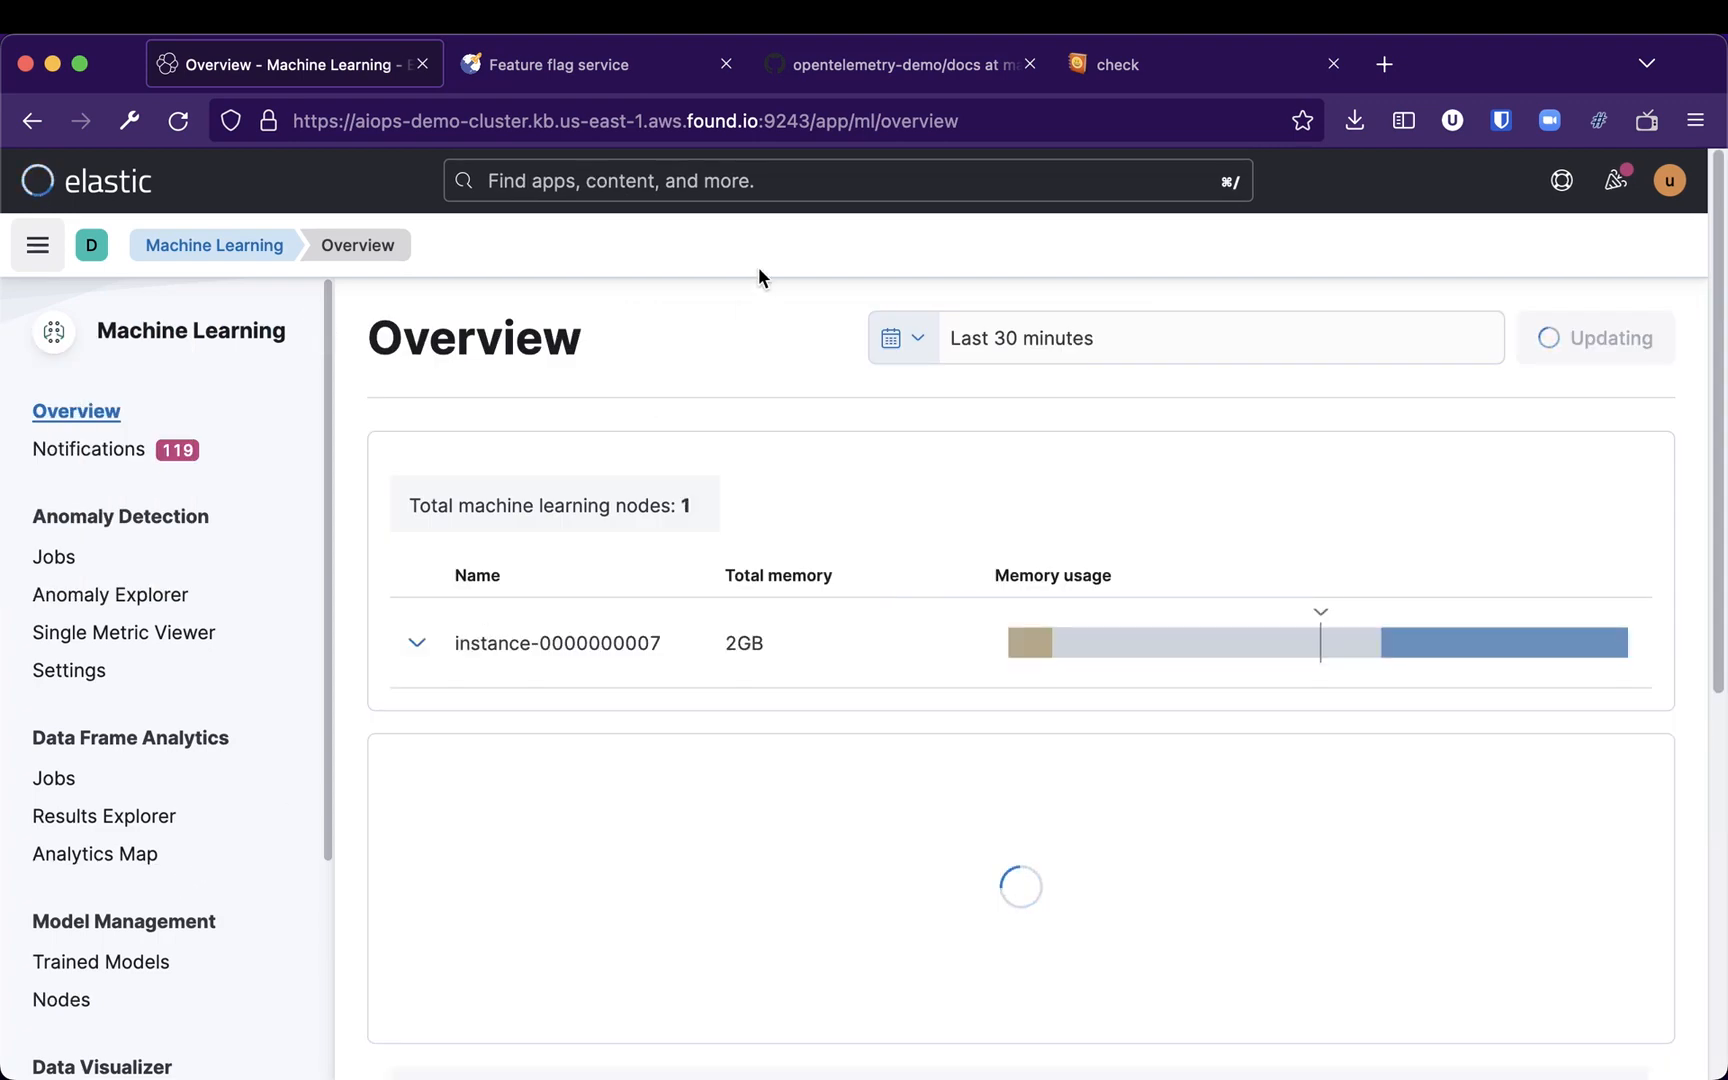
{"action": "scroll", "coordinate": [544, 498], "scroll_direction": "down", "scroll_amount": 4}
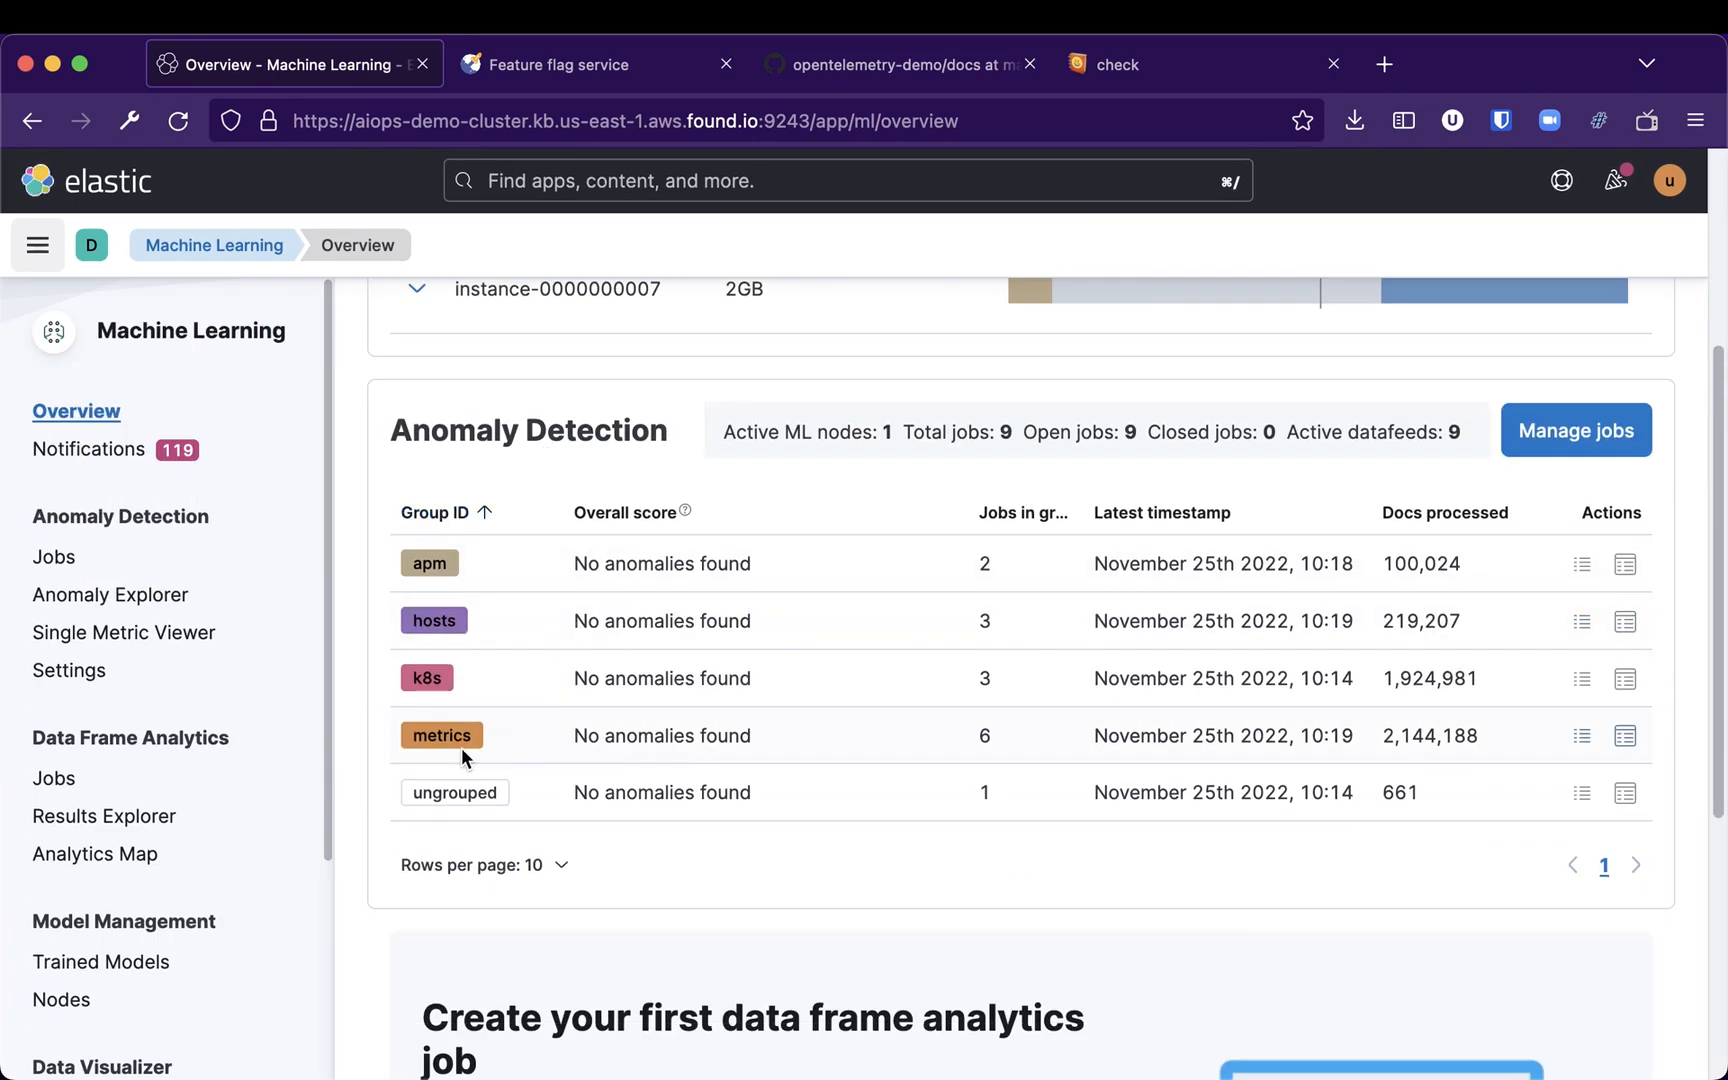
{"action": "scroll", "coordinate": [783, 806], "scroll_direction": "down", "scroll_amount": 1}
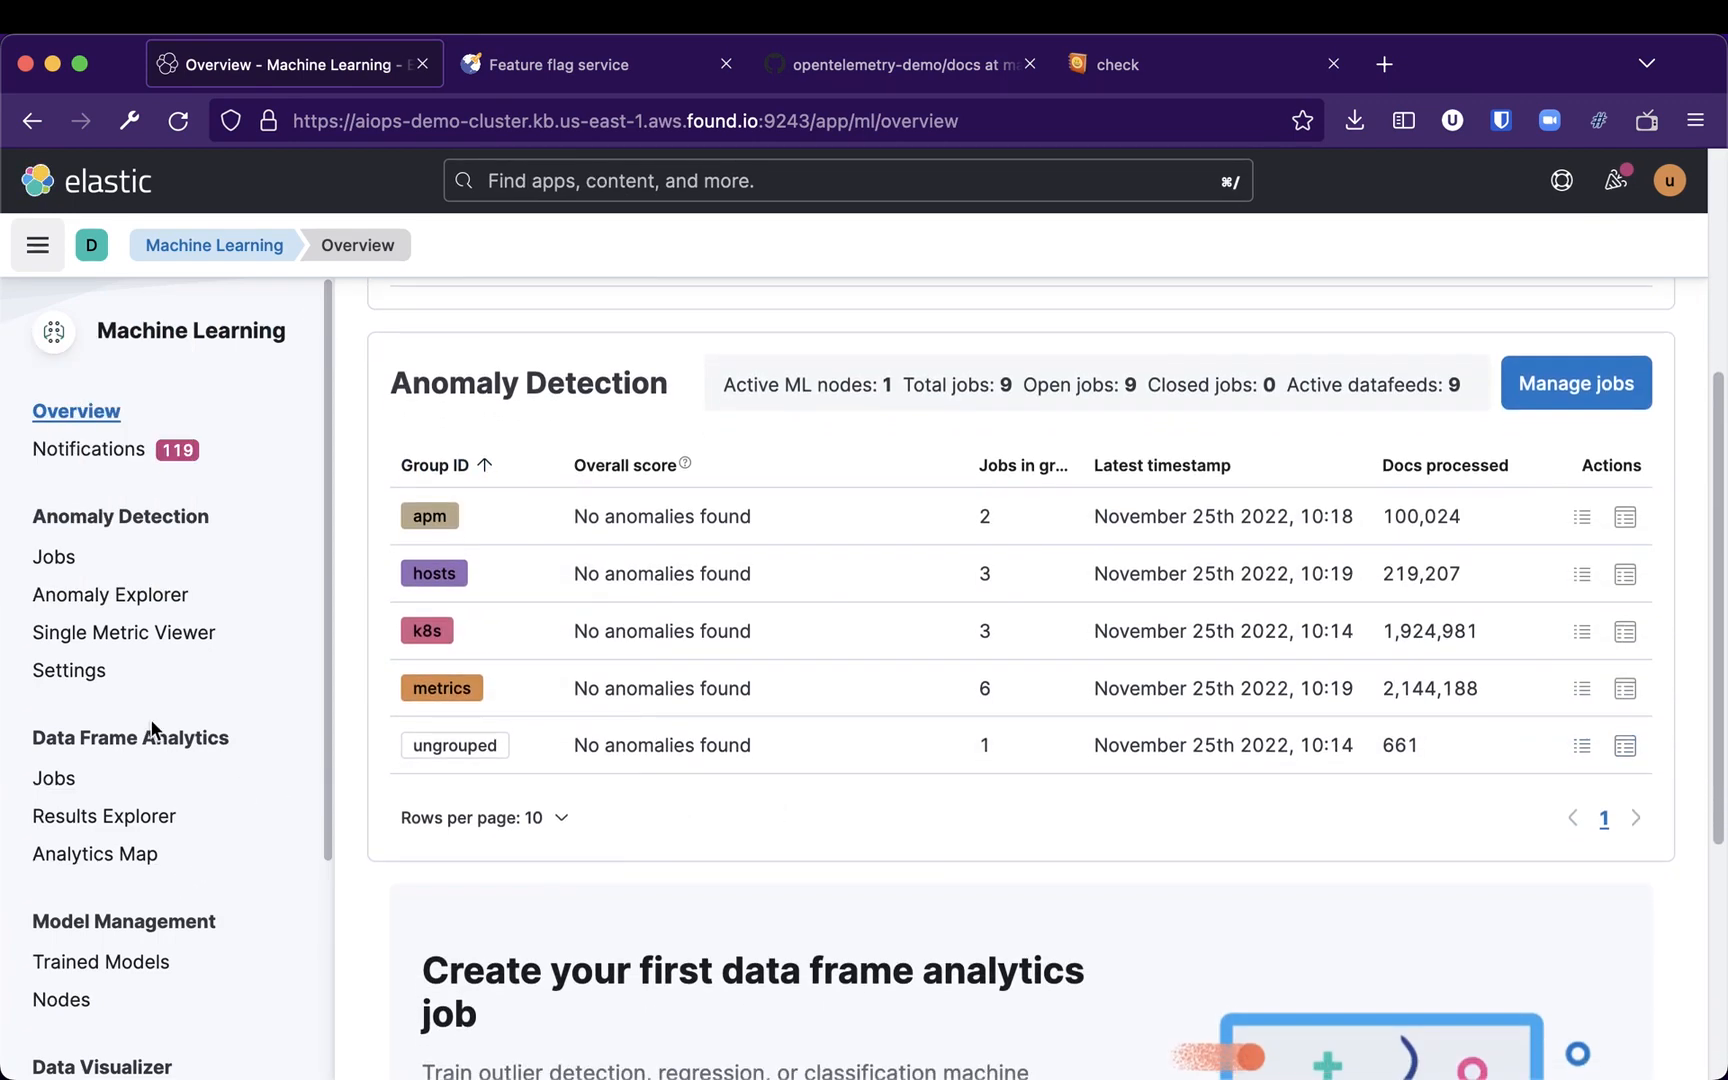
Open the Anomaly Explorer with the checkout-payments job selected
{"action": "left_click", "coordinate": [96, 606]}
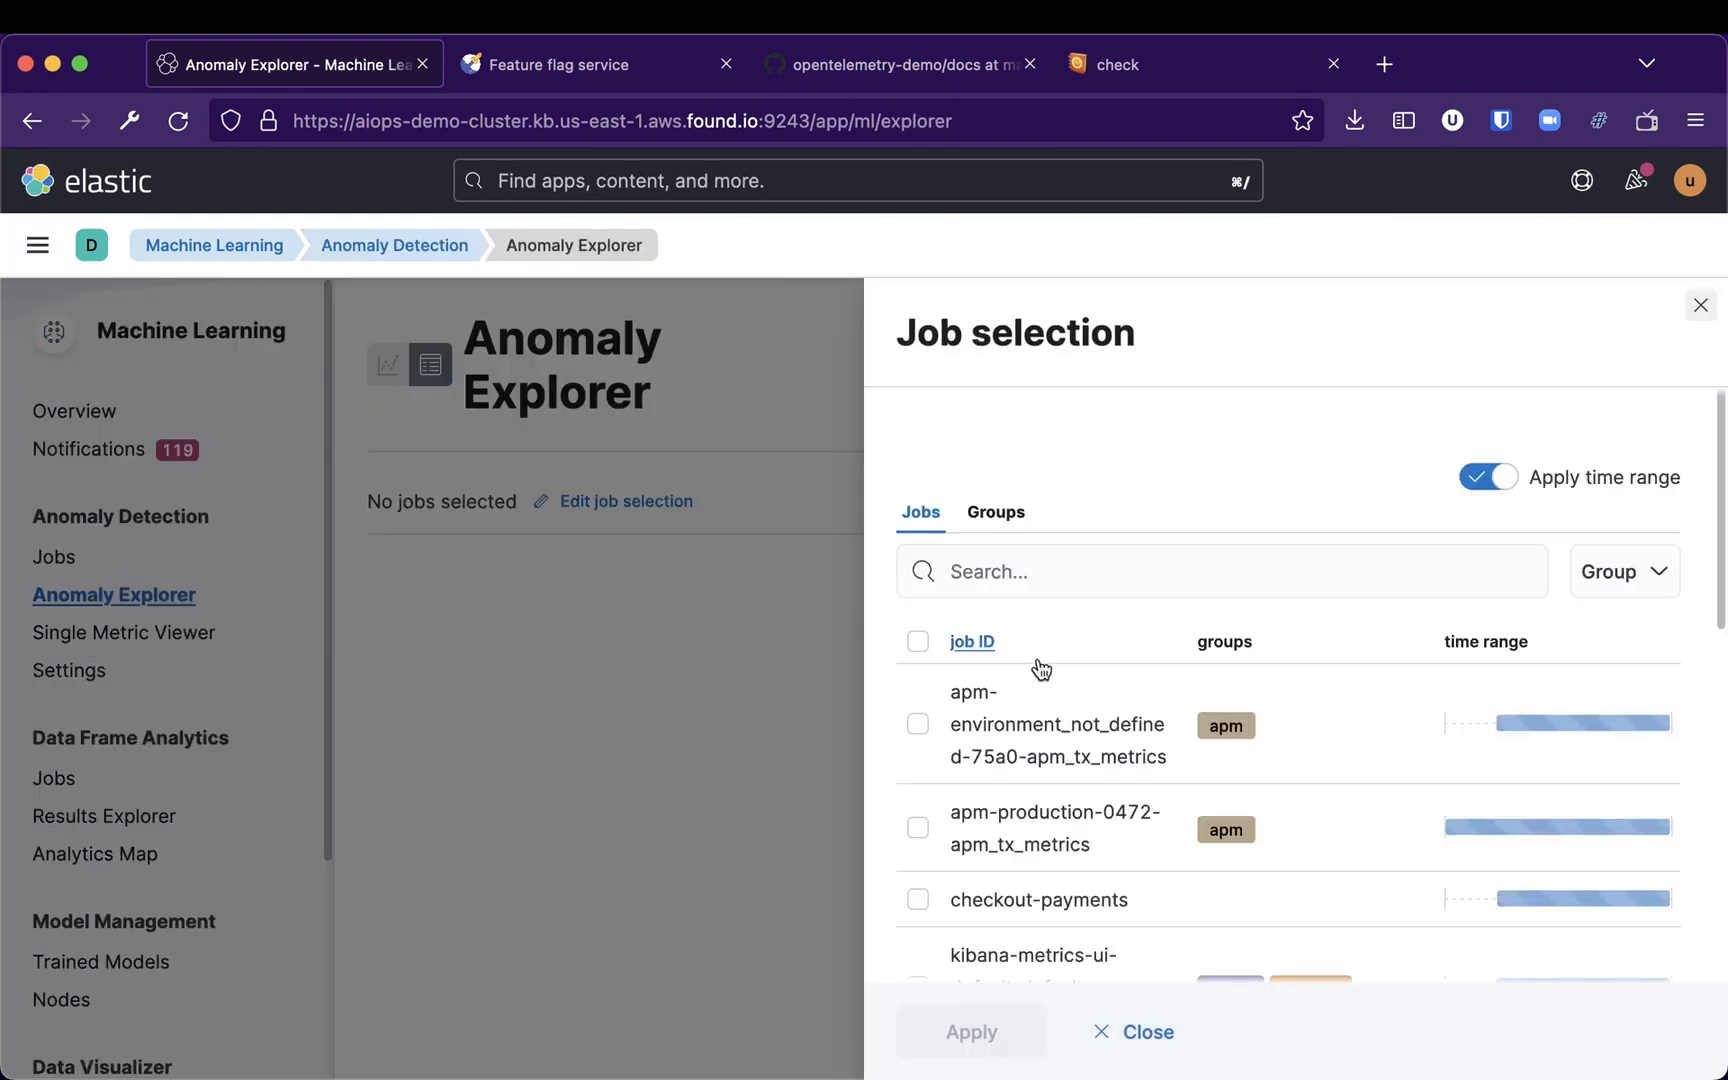
{"action": "scroll", "coordinate": [1031, 770], "scroll_direction": "down", "scroll_amount": 1}
{"action": "left_click", "coordinate": [918, 857]}
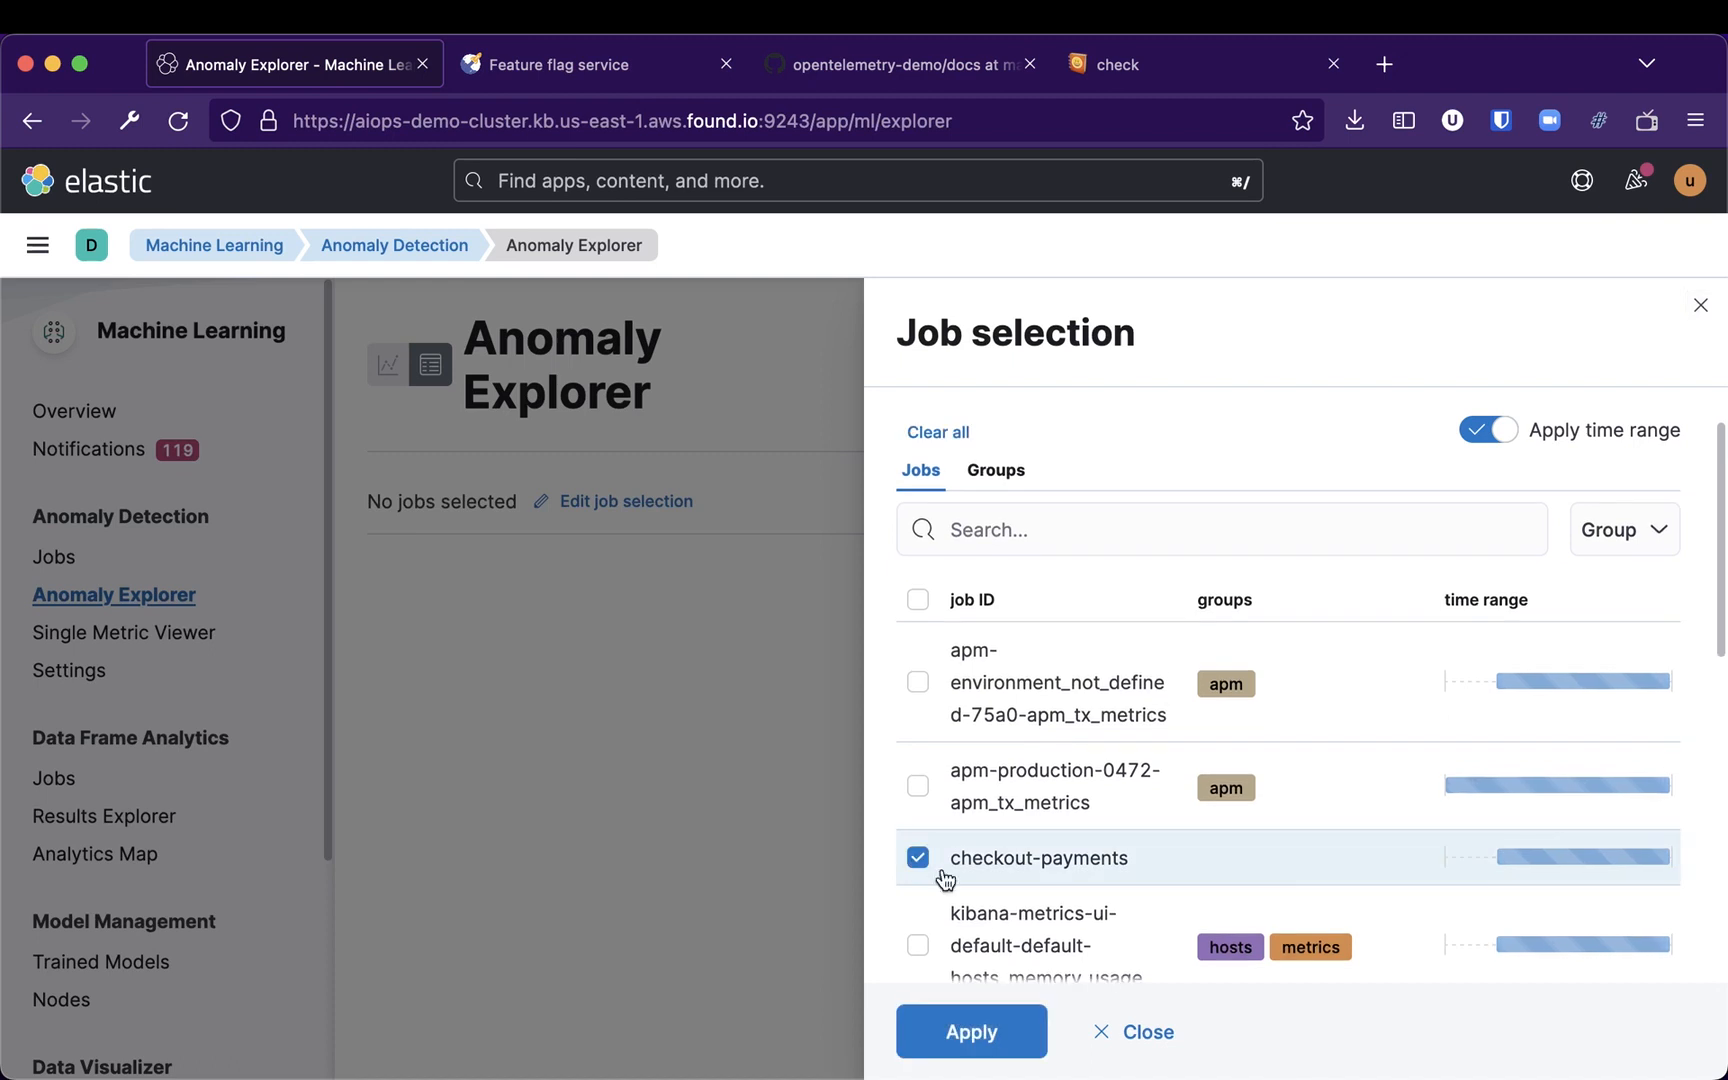
{"action": "left_click", "coordinate": [1014, 1030]}
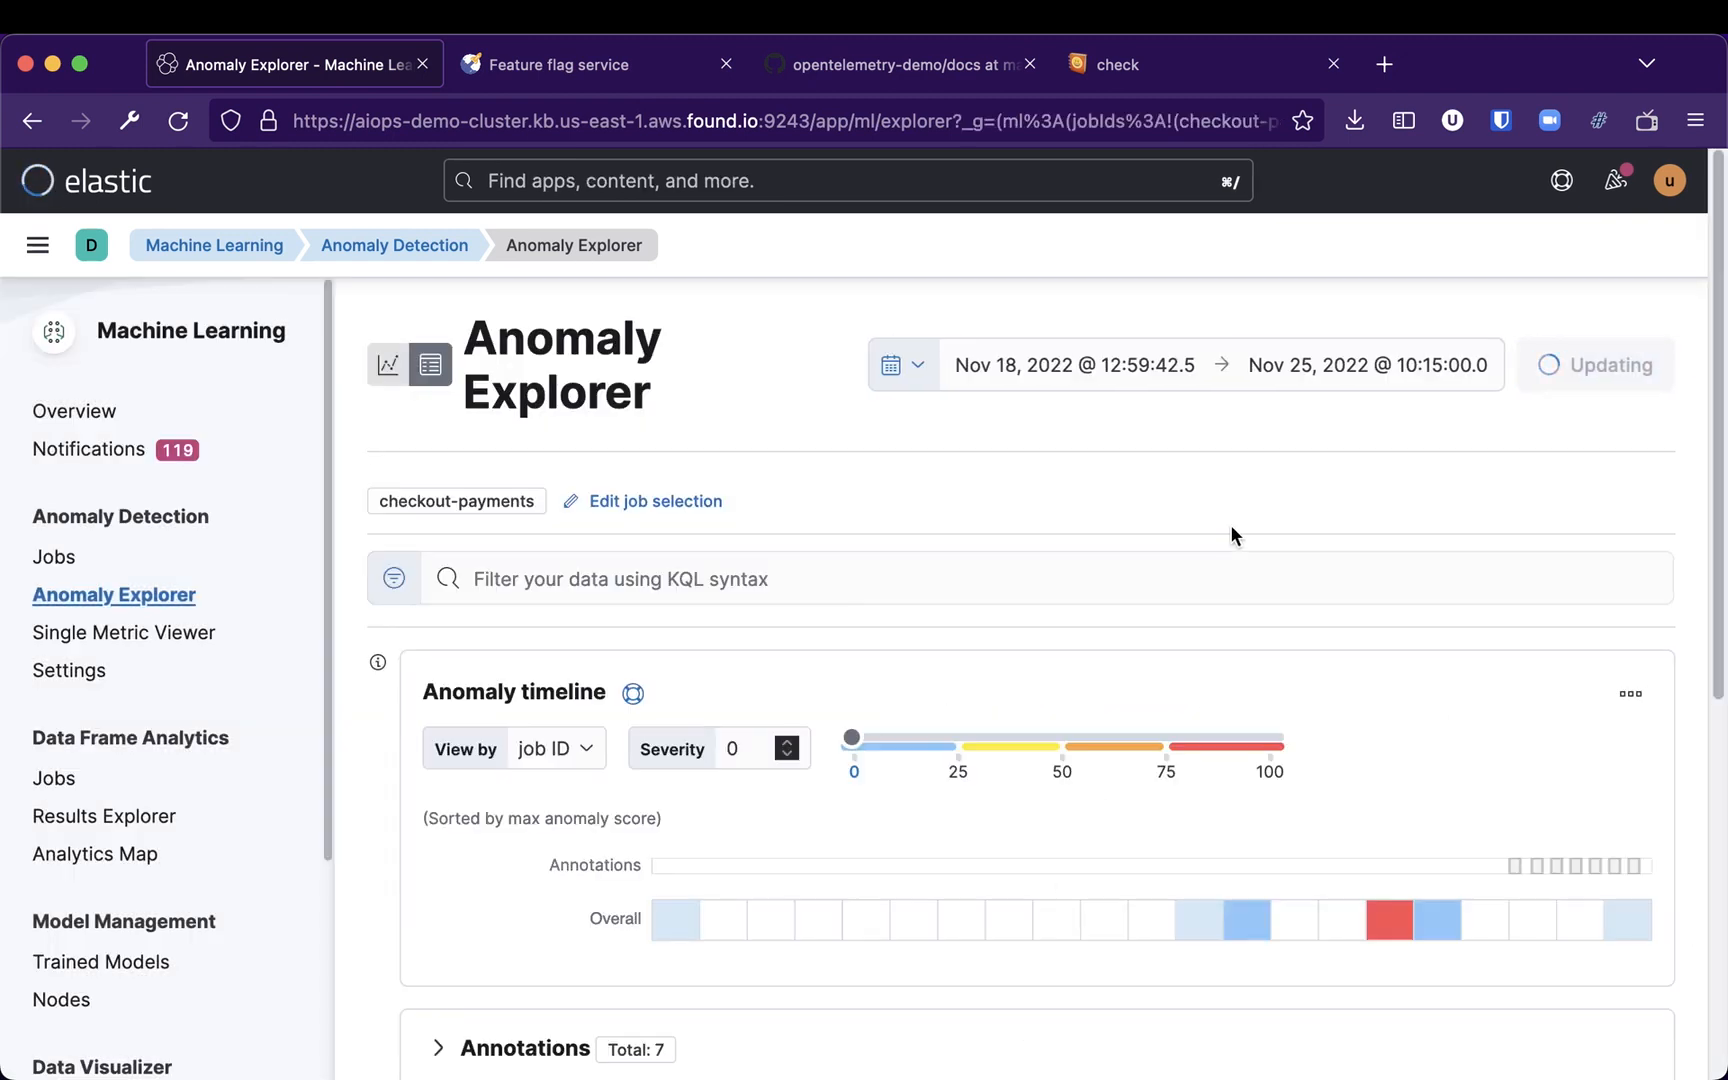
Select the latest checkout-payments timeline cell and view its anomaly series in the Single Metric Viewer
{"action": "scroll", "coordinate": [1420, 630], "scroll_direction": "down", "scroll_amount": 3}
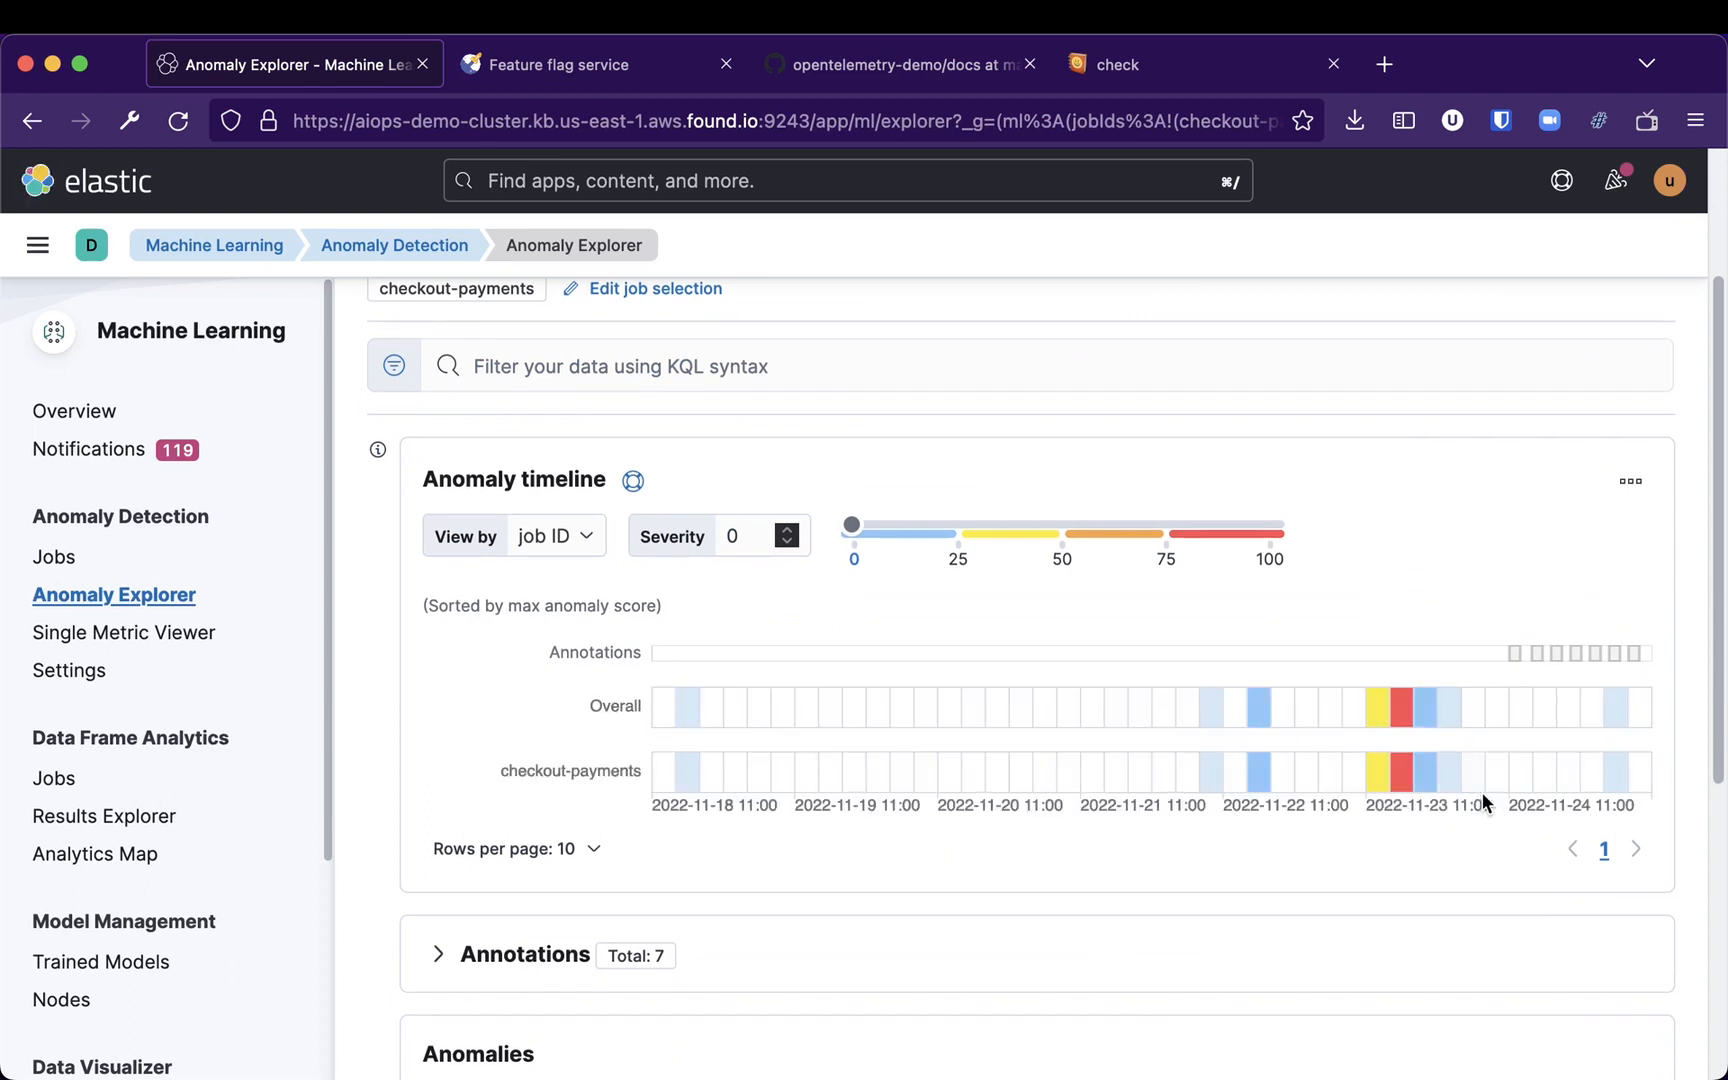
{"action": "mouse_move", "coordinate": [1617, 785]}
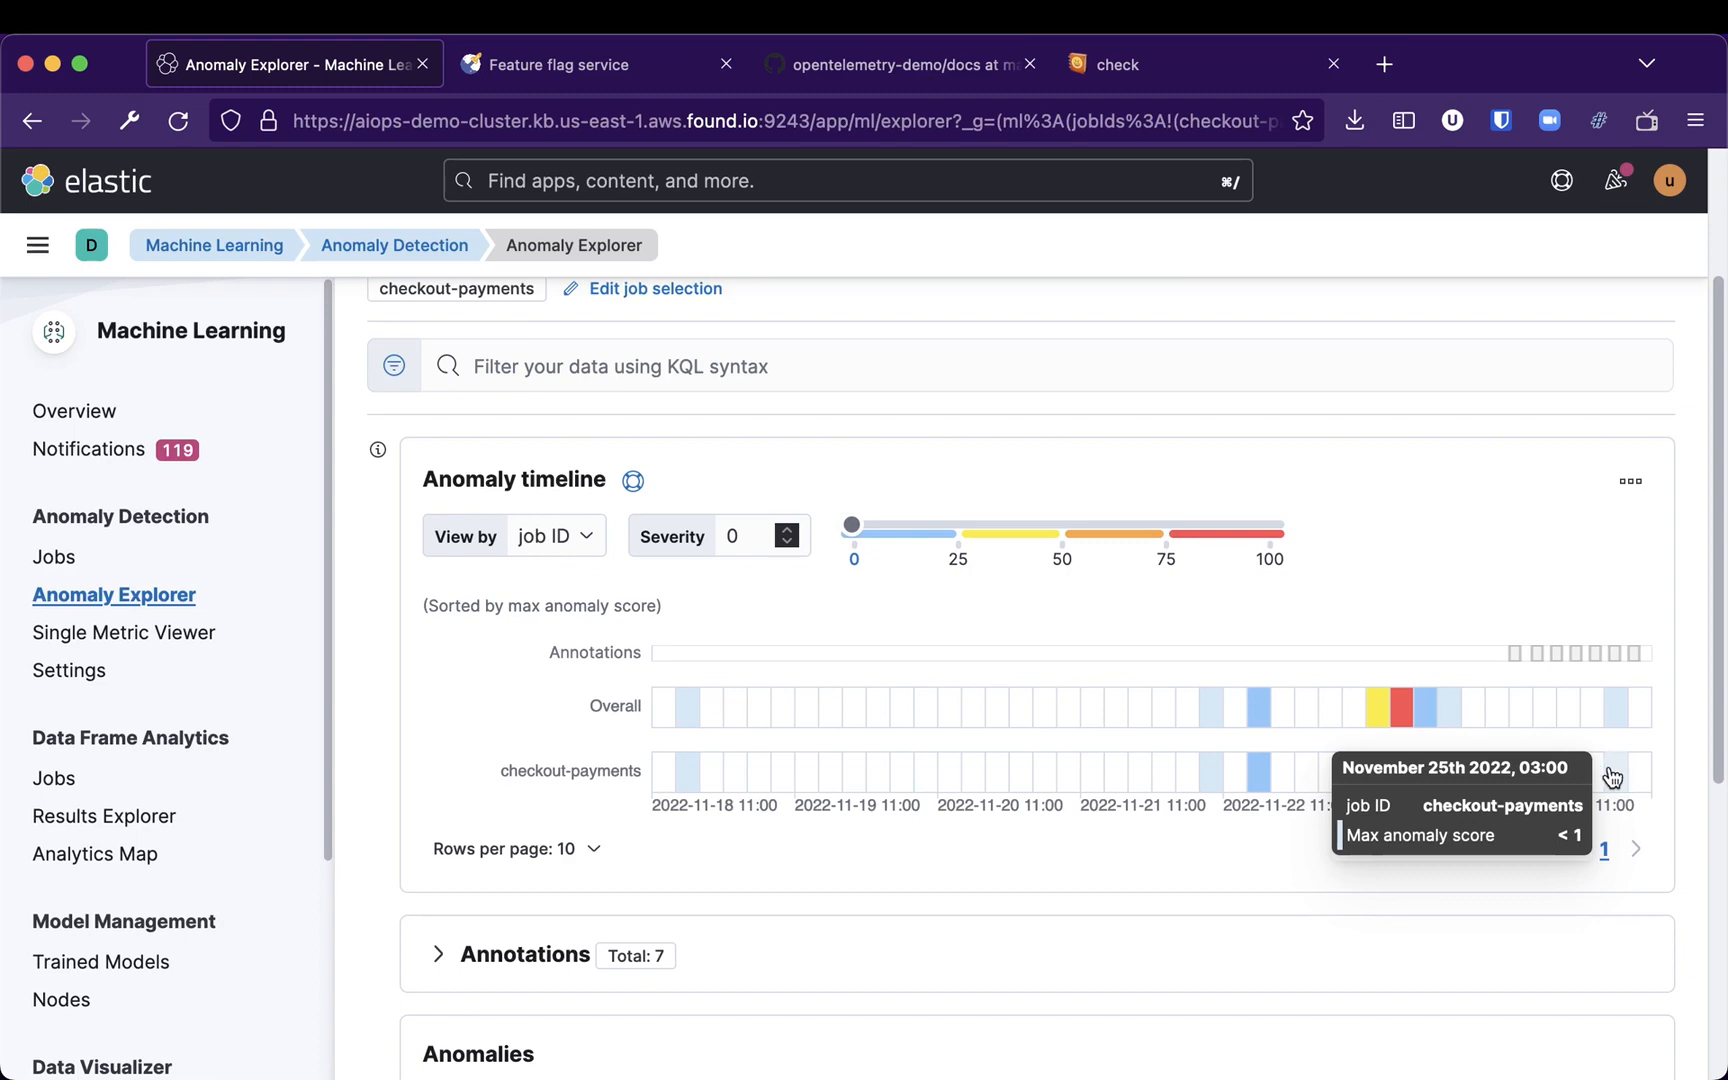
{"action": "scroll", "coordinate": [1608, 771], "scroll_direction": "down", "scroll_amount": 4}
{"action": "scroll", "coordinate": [1611, 628], "scroll_direction": "up", "scroll_amount": 2}
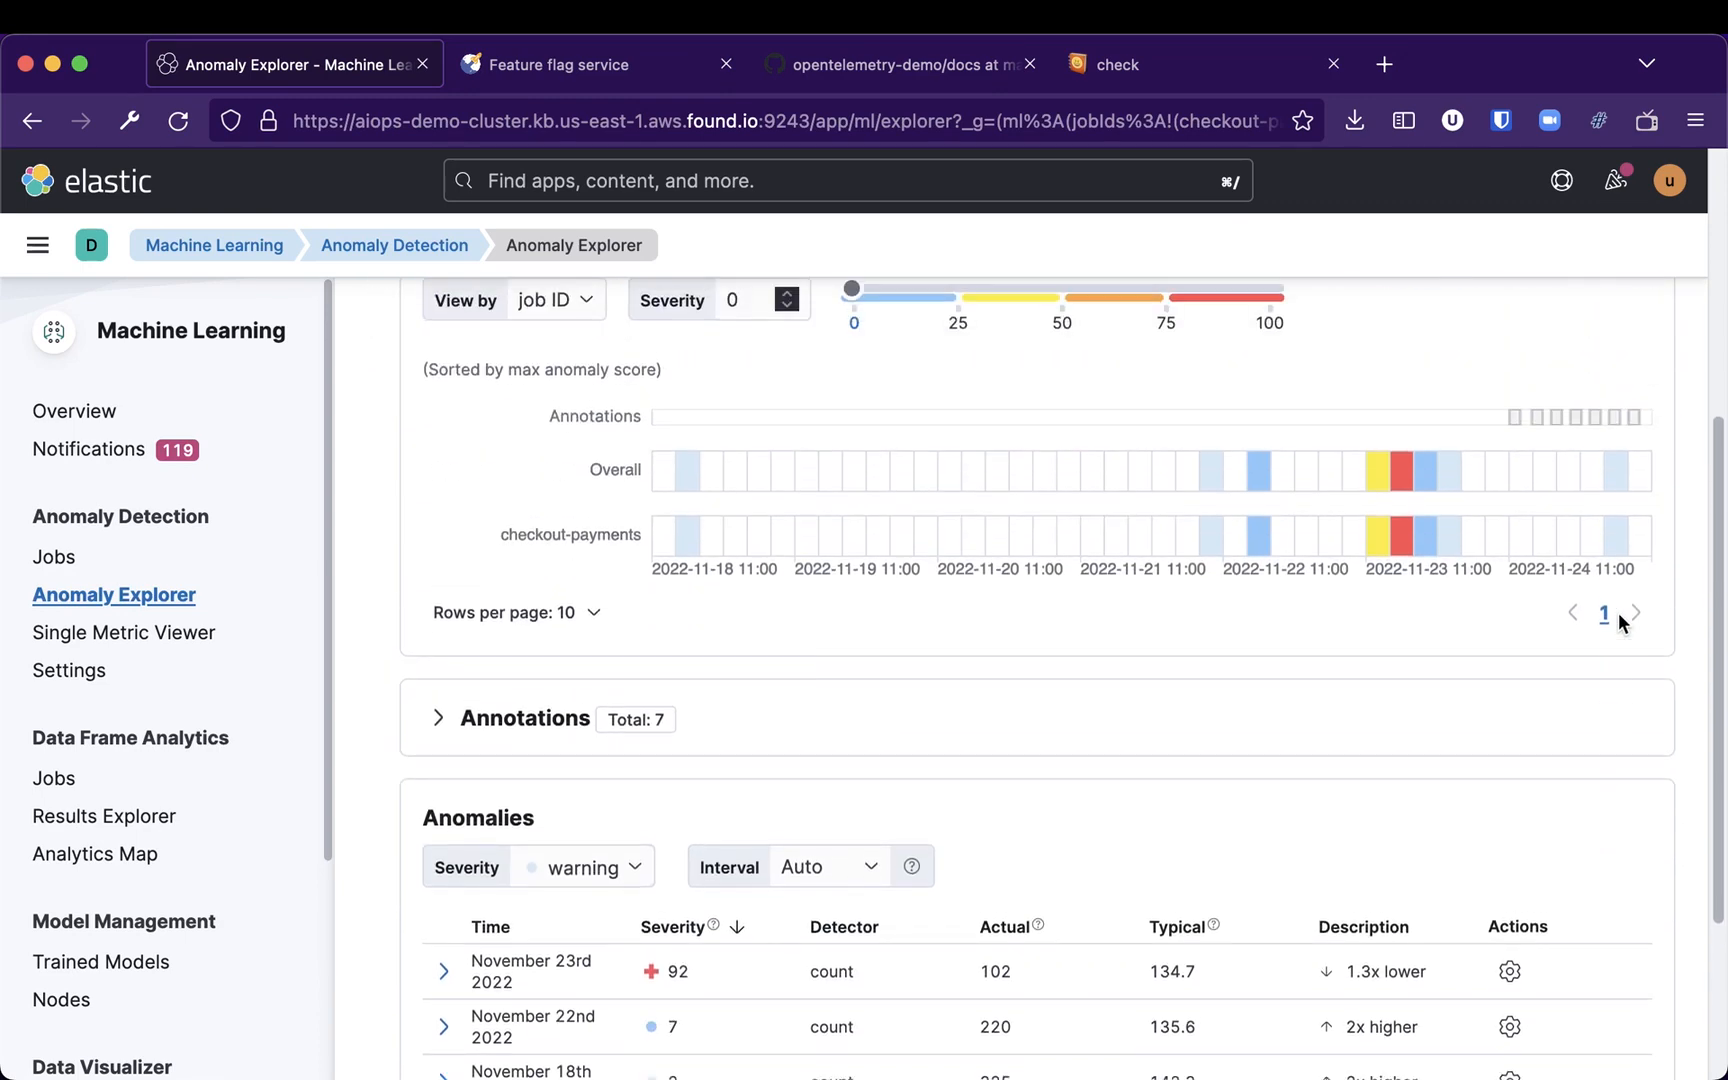
{"action": "left_click", "coordinate": [1617, 541]}
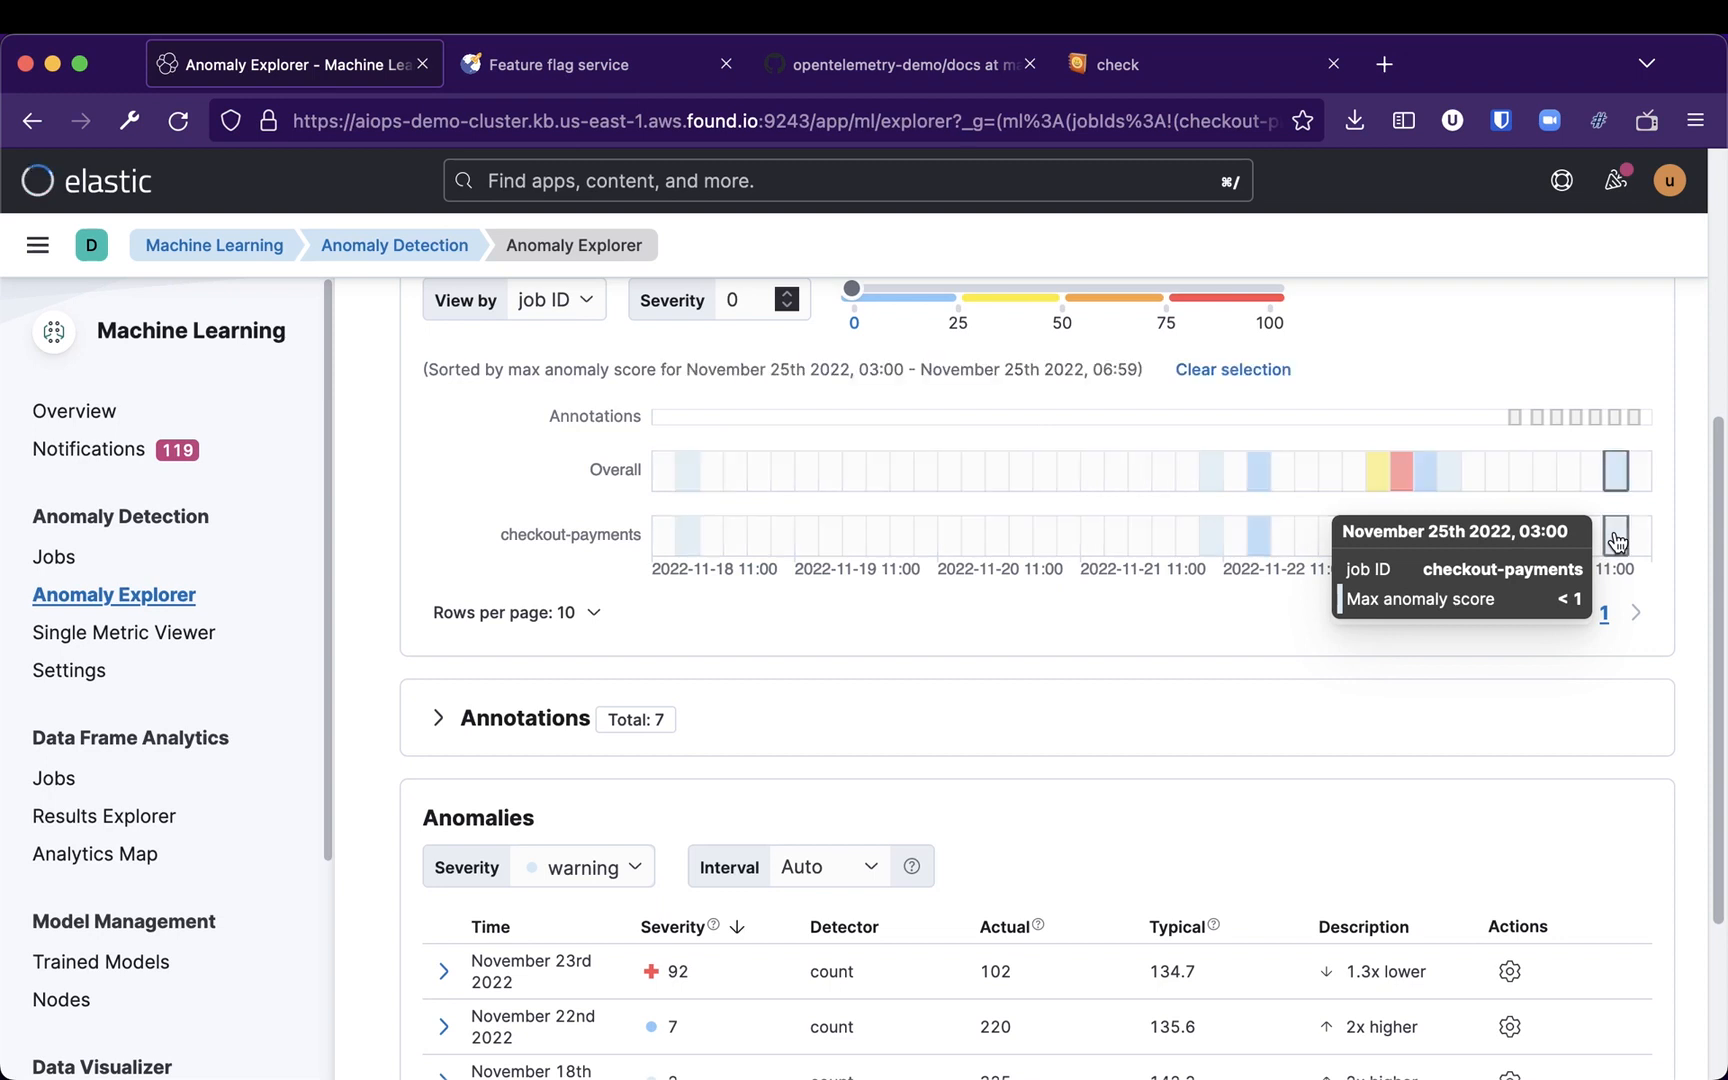
{"action": "scroll", "coordinate": [1458, 698], "scroll_direction": "down", "scroll_amount": 1}
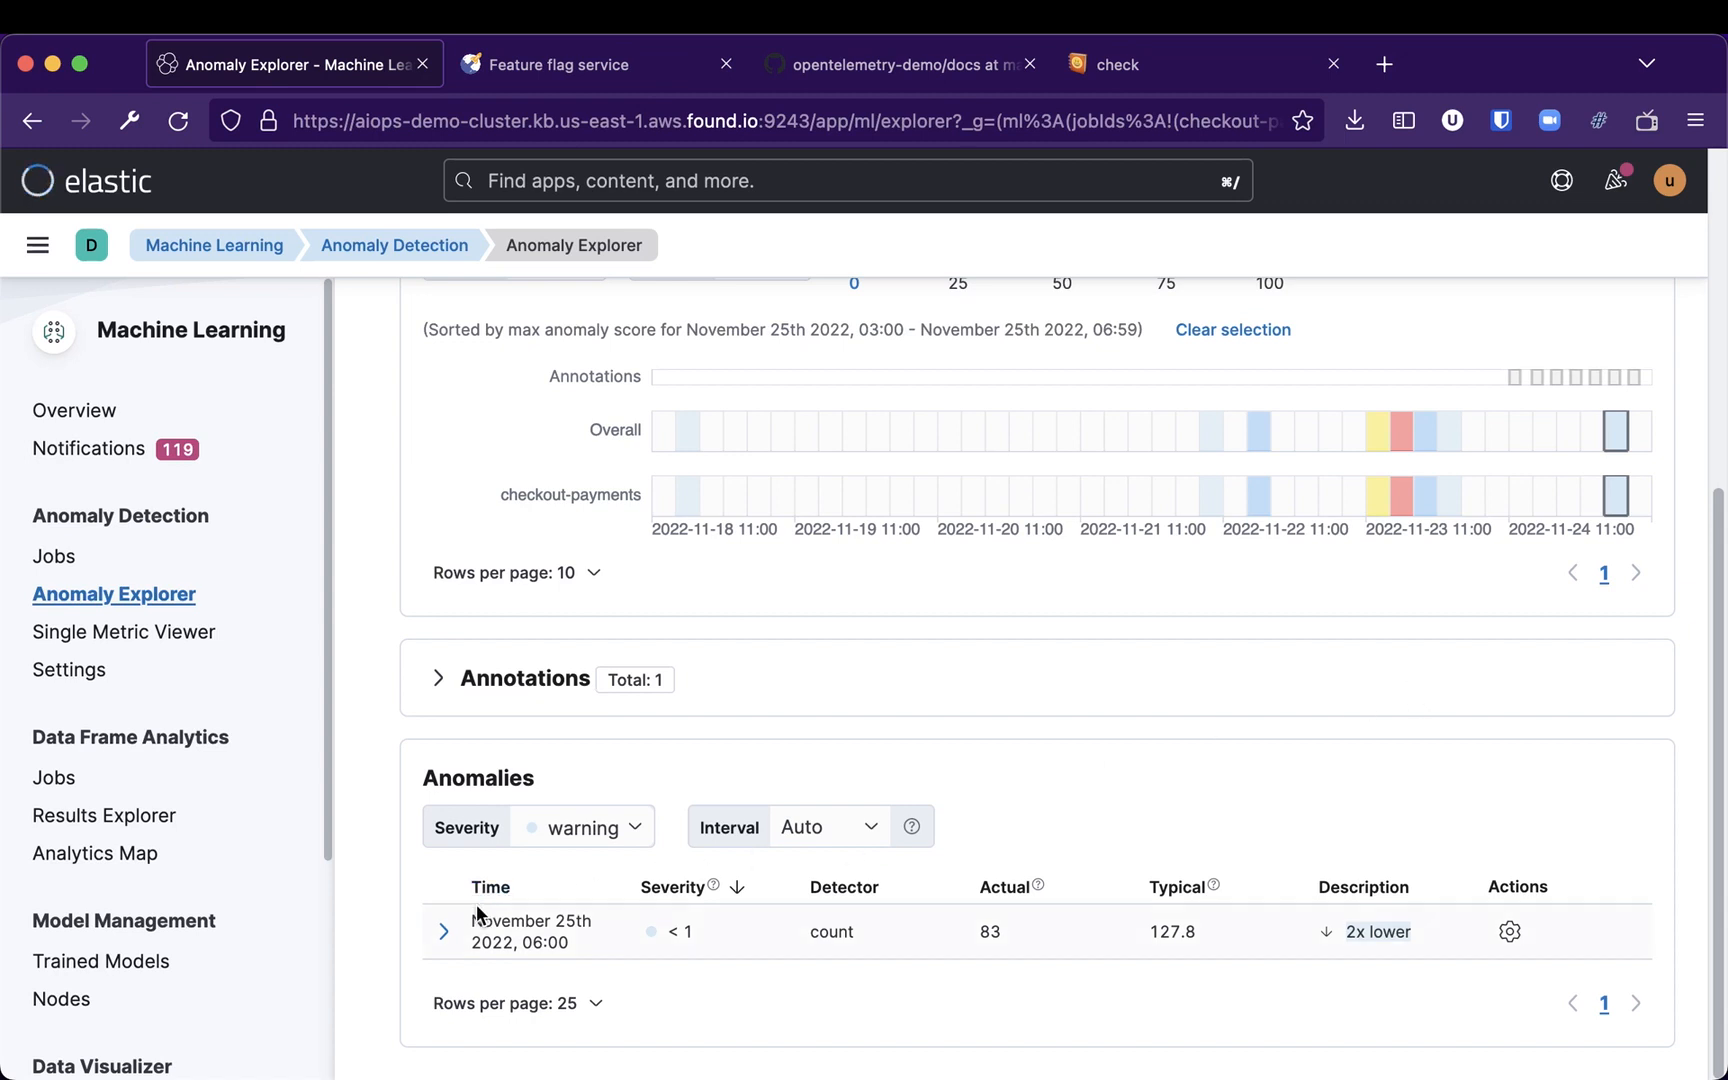
{"action": "left_click", "coordinate": [1509, 931]}
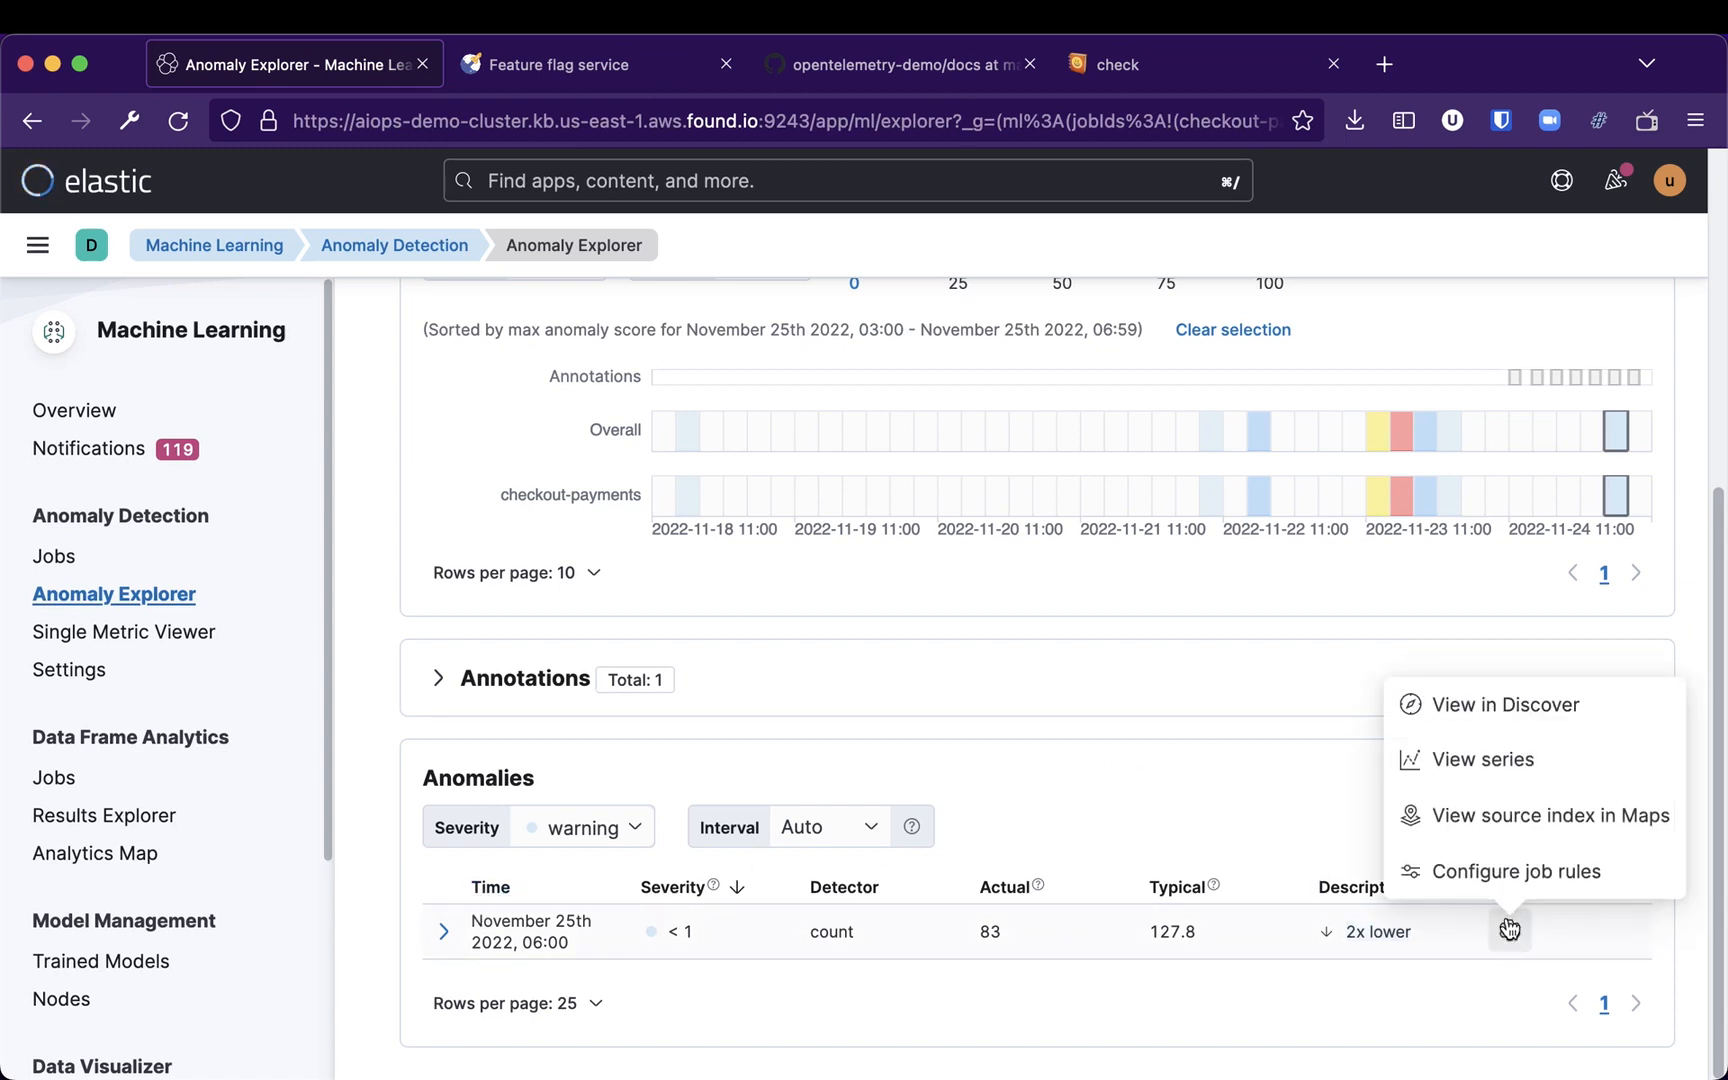
{"action": "left_click", "coordinate": [1511, 761]}
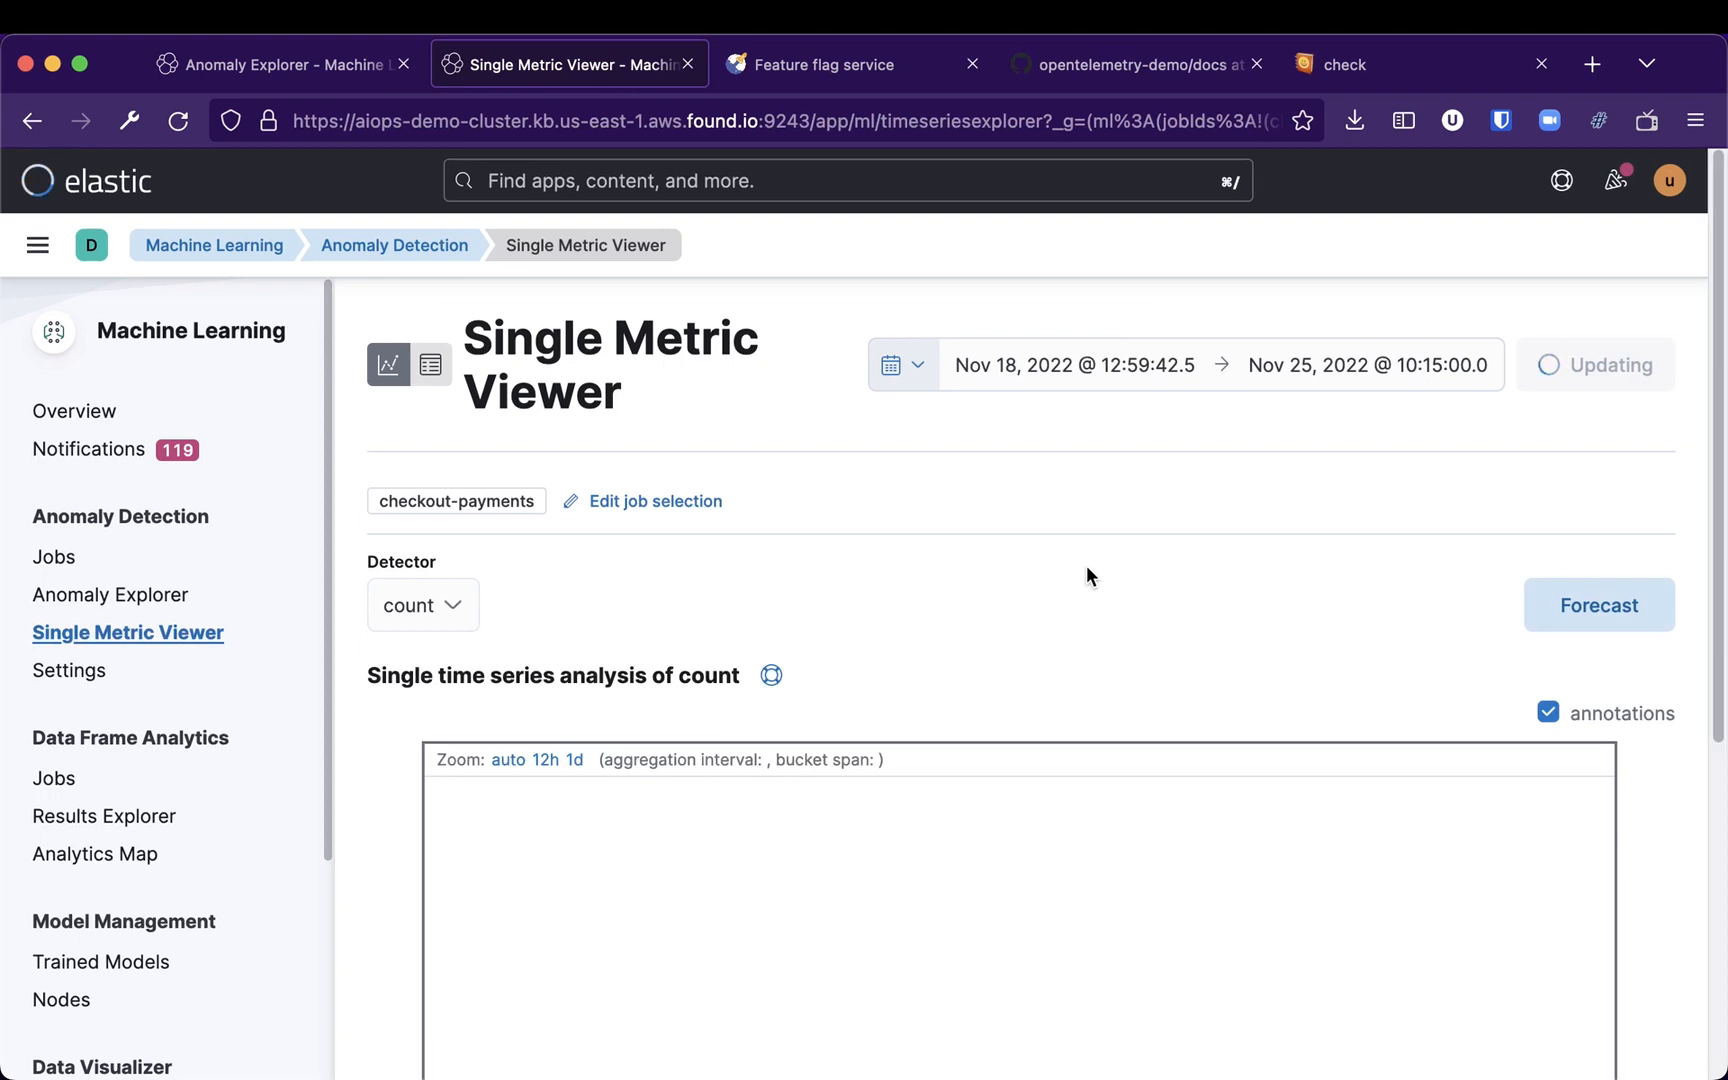
Widen the chart's time window and examine the recent count data points and annotations
{"action": "scroll", "coordinate": [1291, 586], "scroll_direction": "down", "scroll_amount": 3}
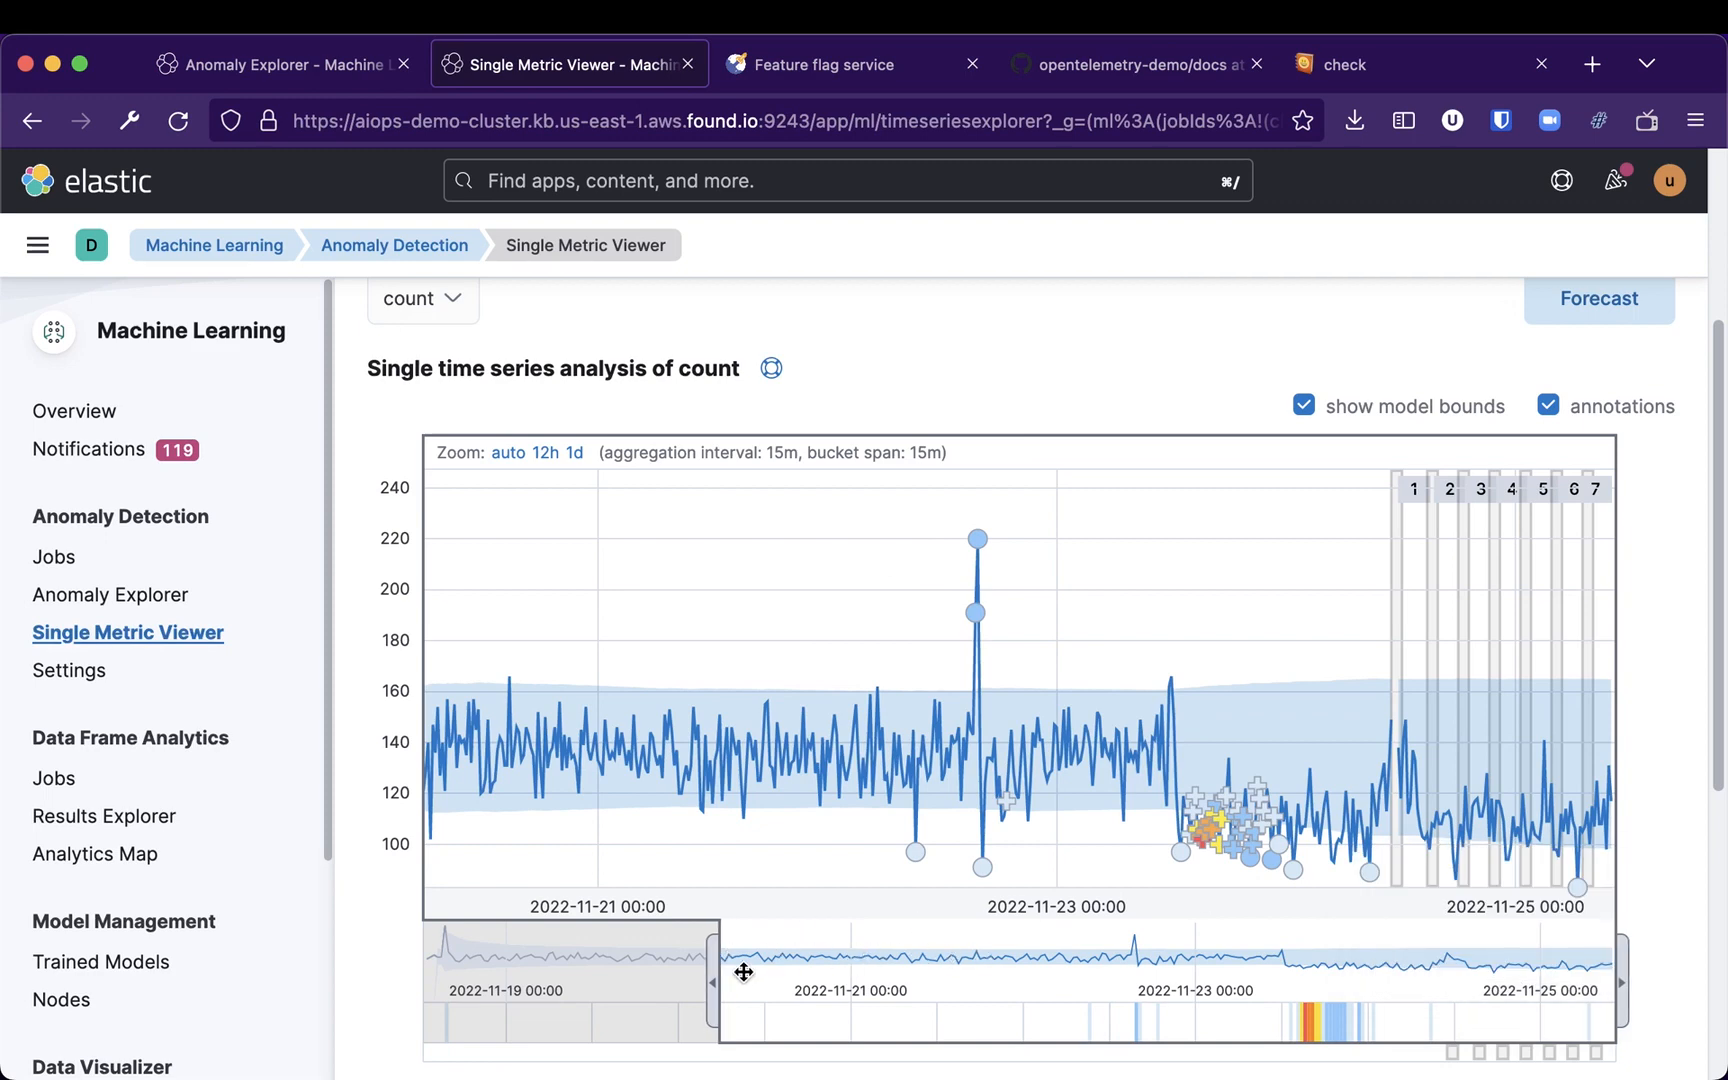
{"action": "left_click_drag", "start_coordinate": [717, 963], "coordinate": [1037, 953]}
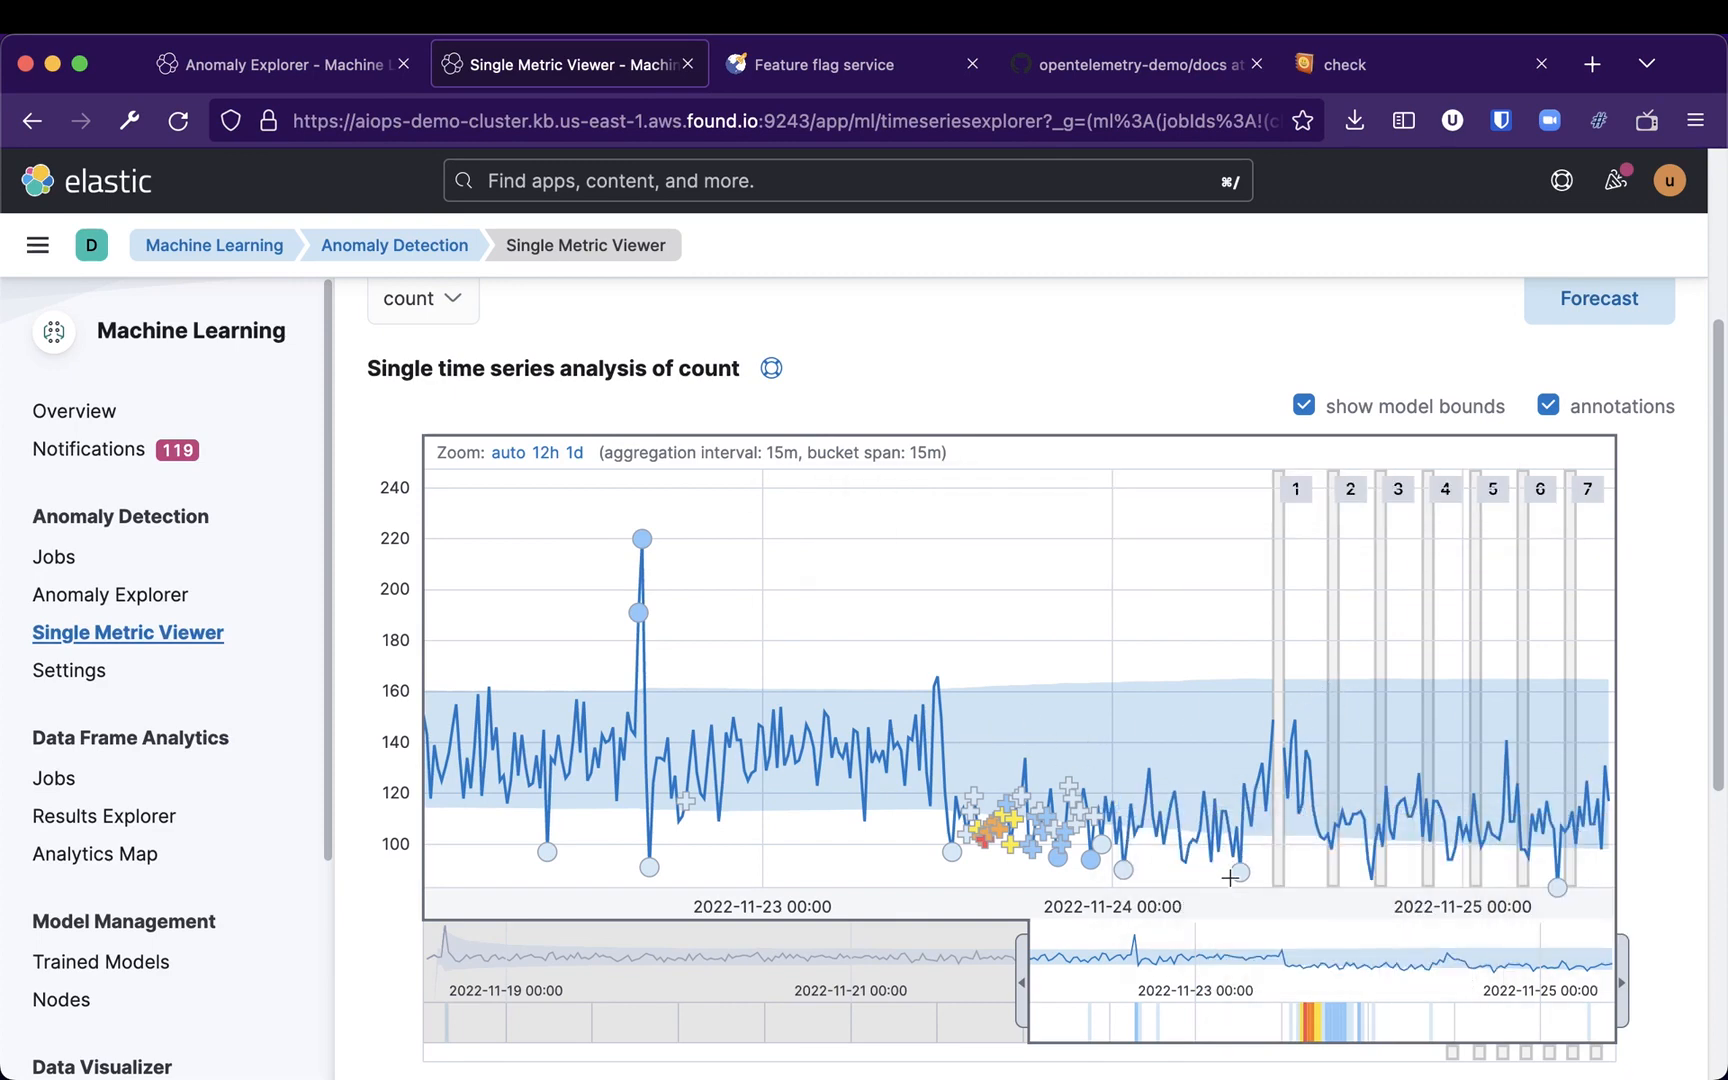
{"action": "mouse_move", "coordinate": [1558, 890]}
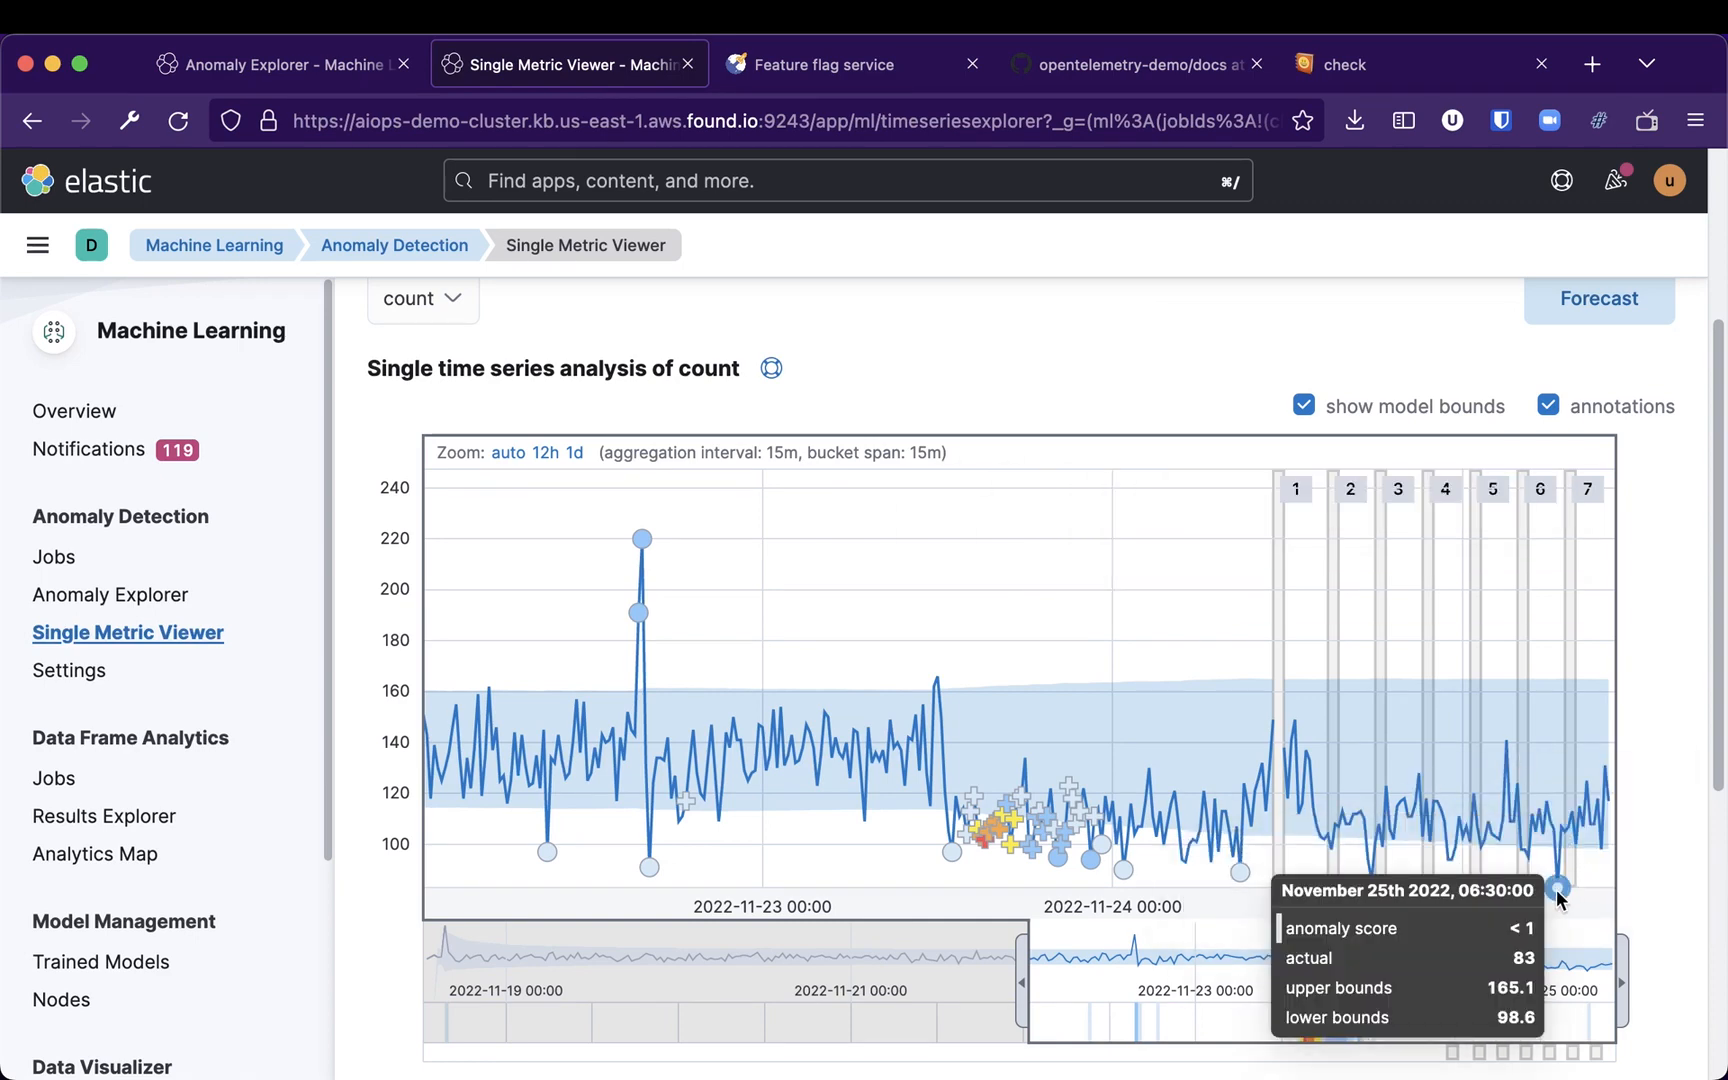
{"action": "mouse_move", "coordinate": [1562, 845]}
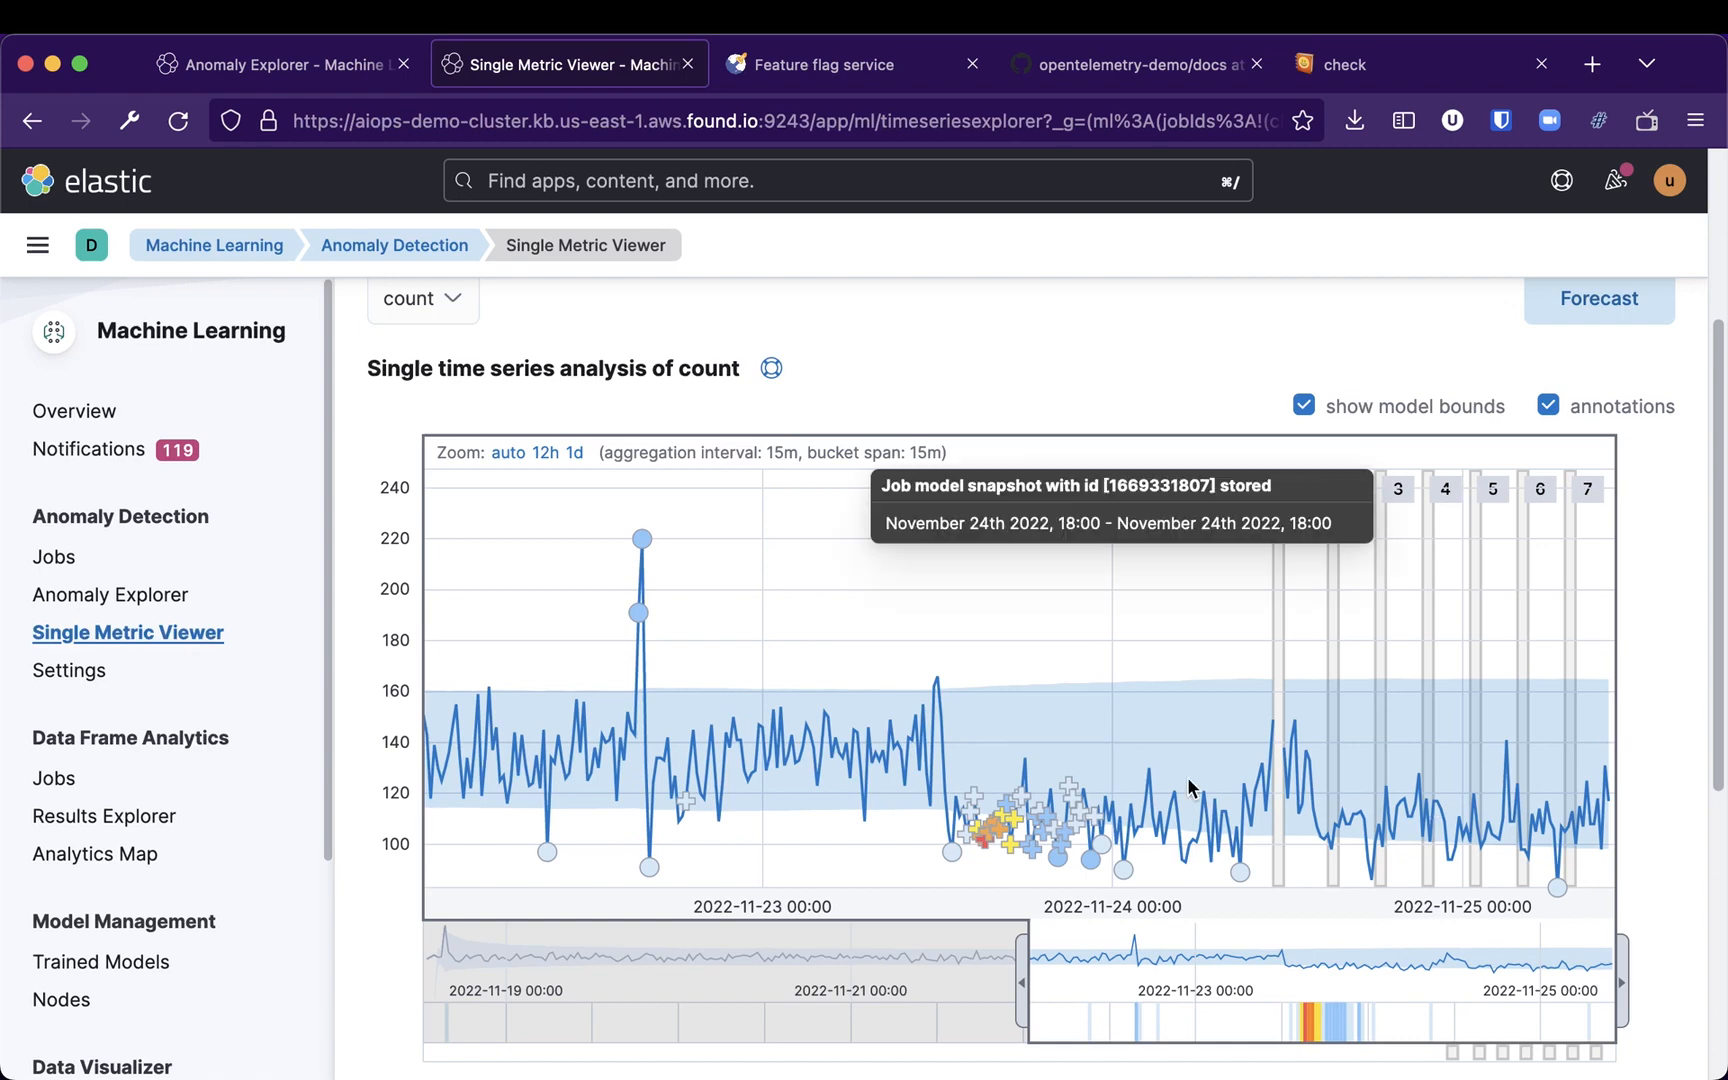
{"action": "mouse_move", "coordinate": [740, 1016]}
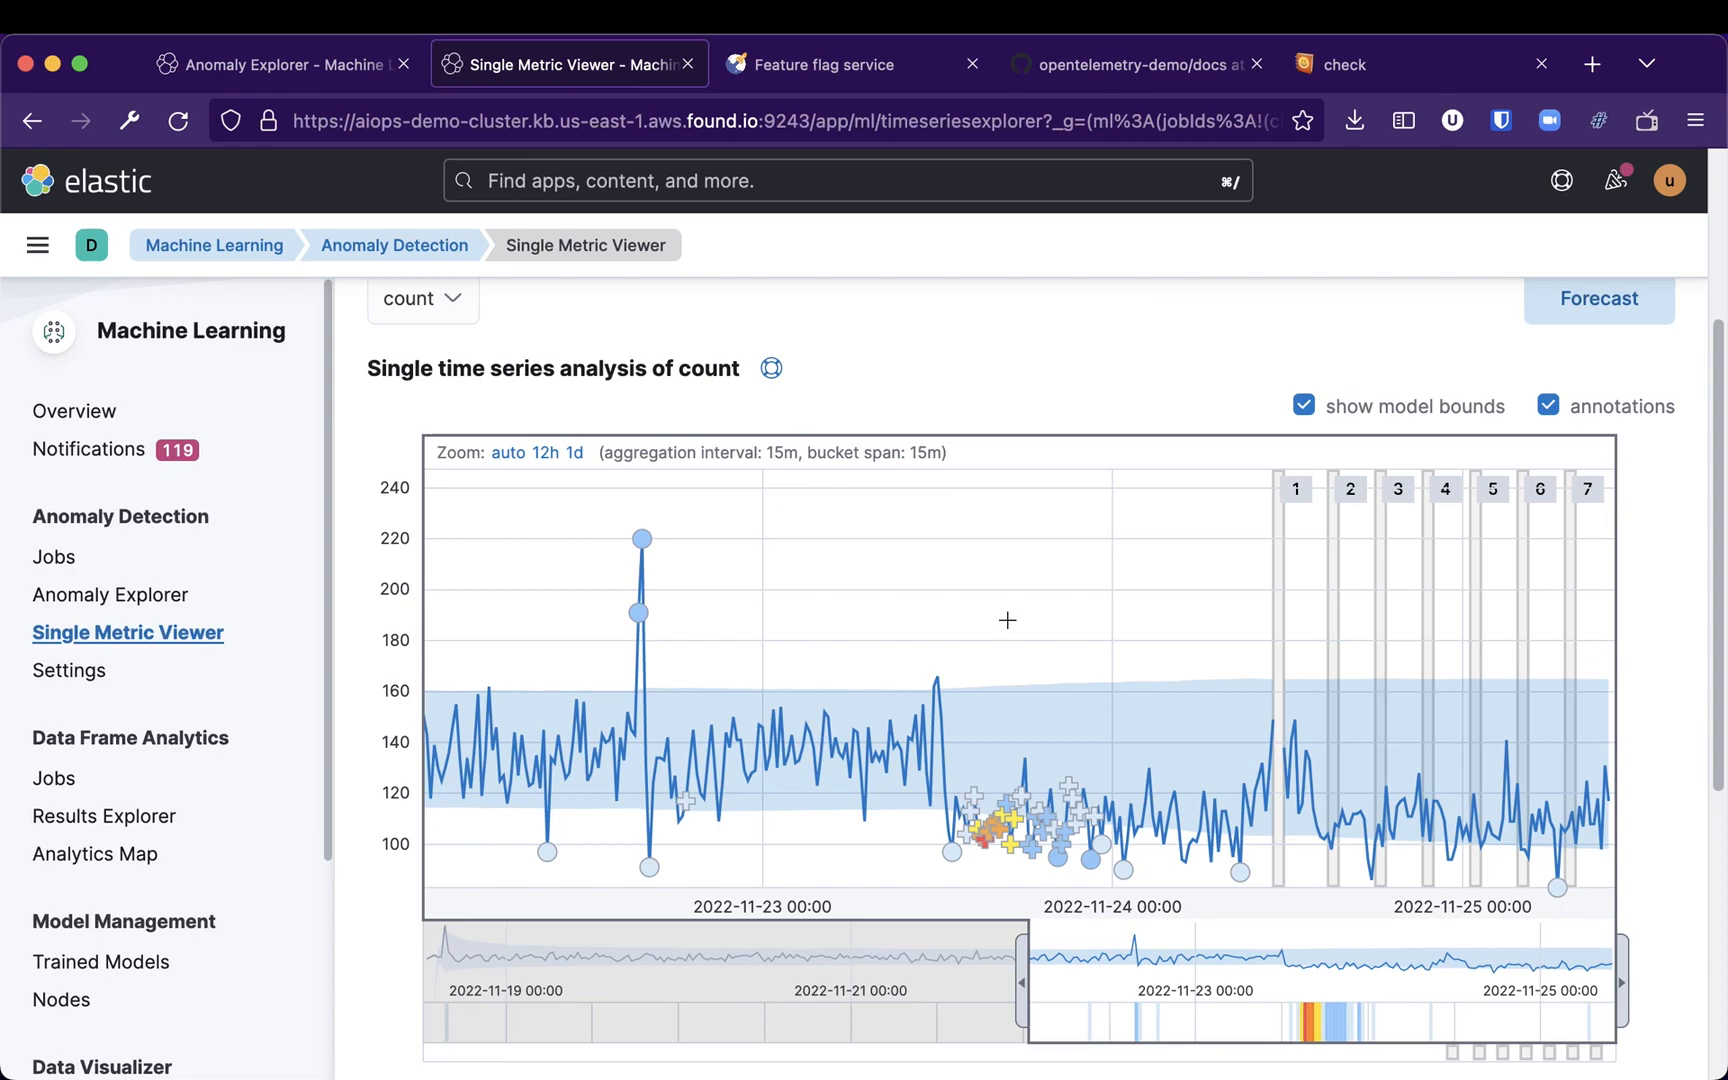
{"action": "scroll", "coordinate": [1007, 620], "scroll_direction": "up", "scroll_amount": 5}
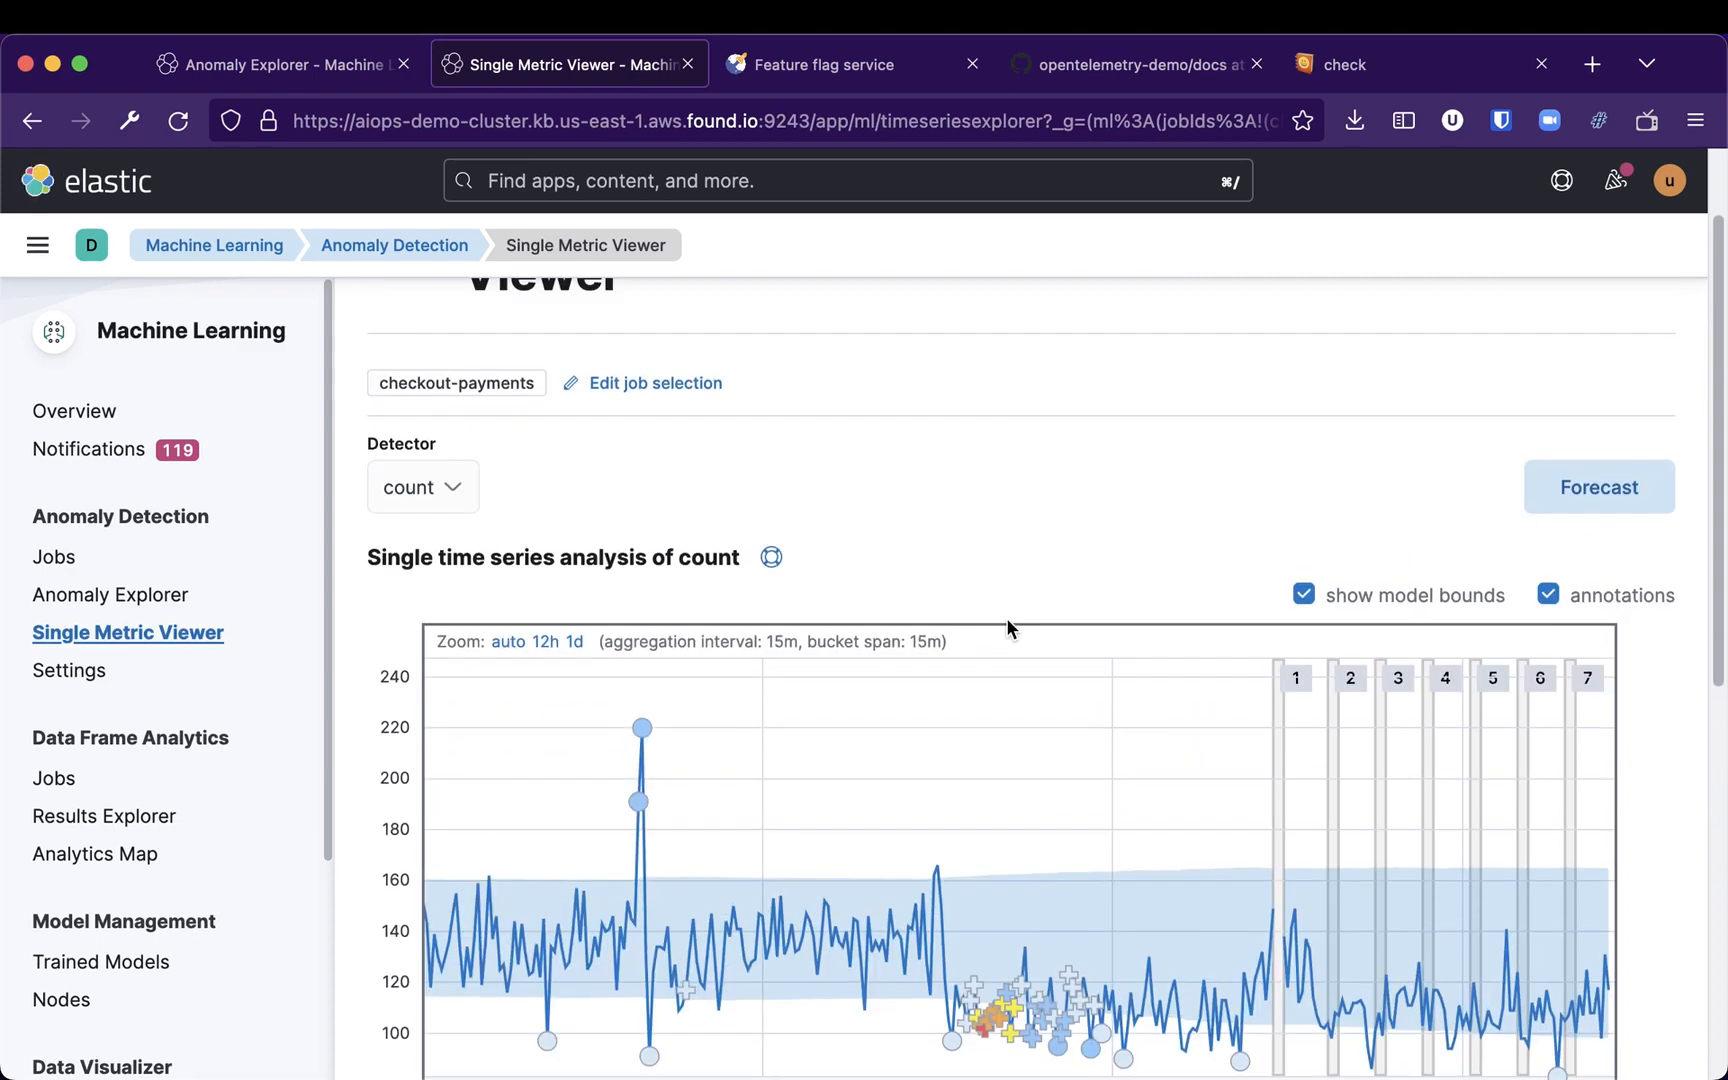
{"action": "scroll", "coordinate": [1008, 663], "scroll_direction": "down", "scroll_amount": 6}
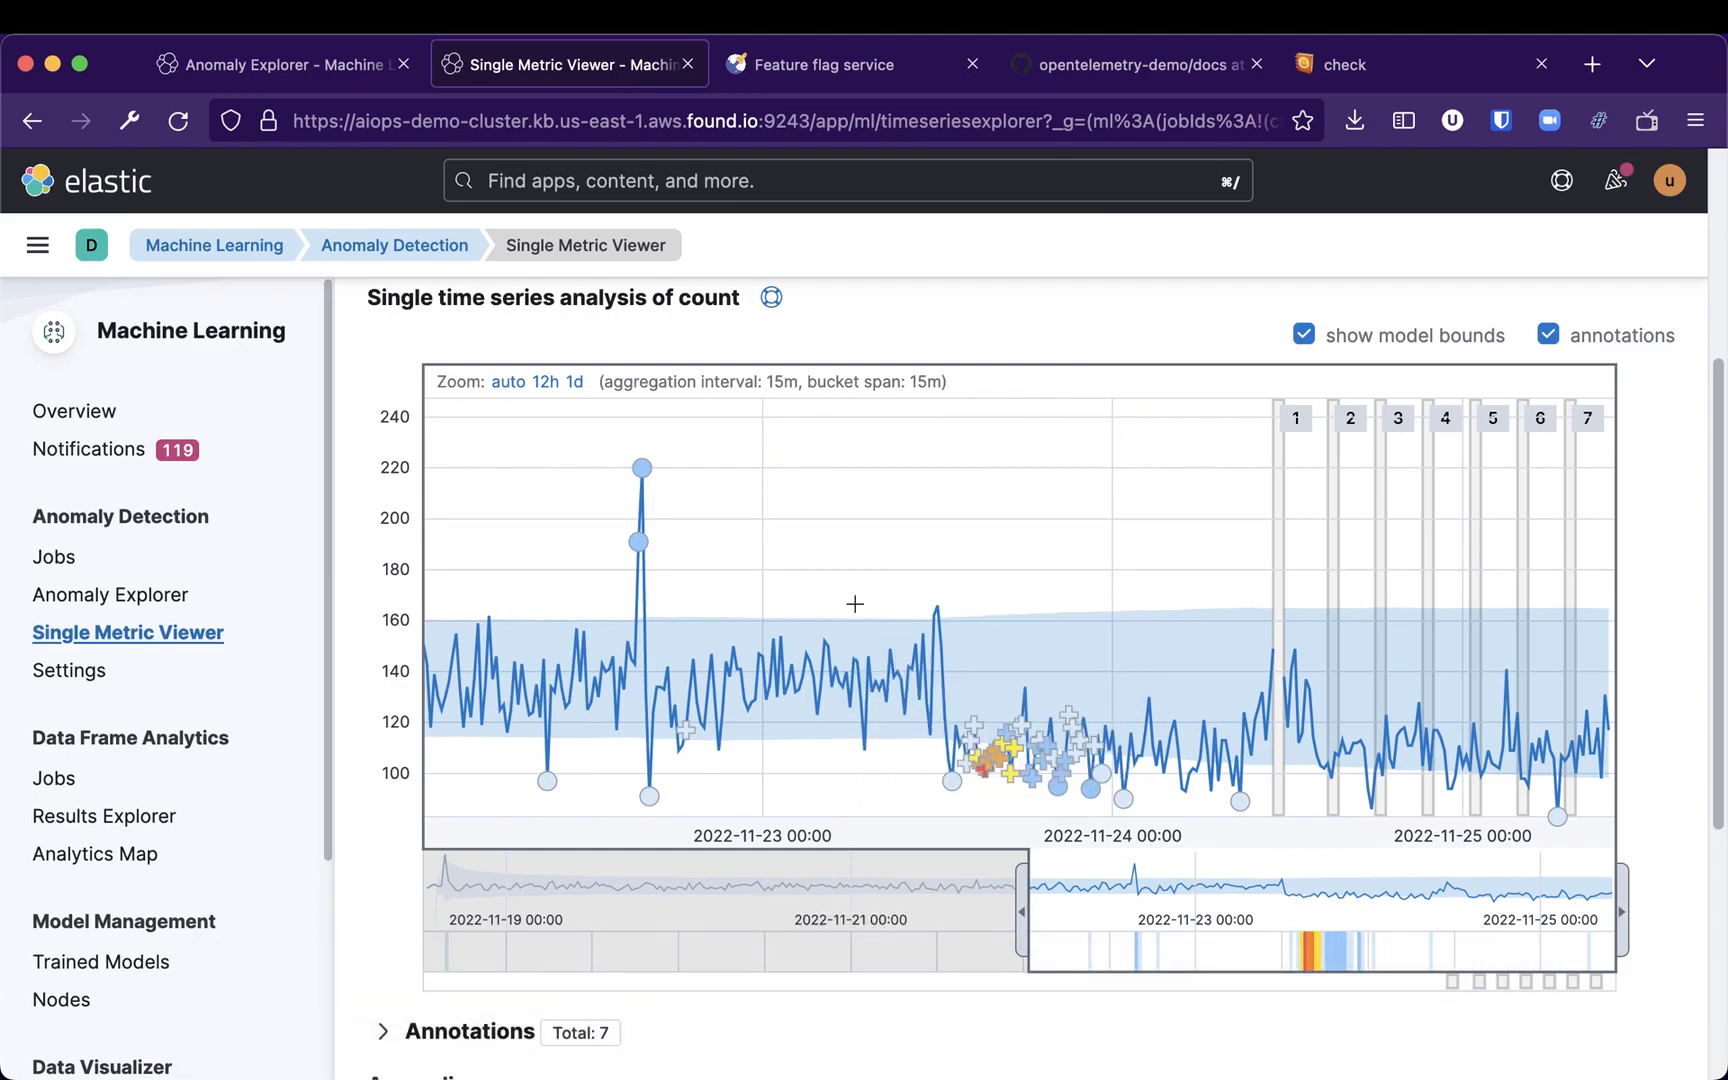
Switch to the terminal and recall the earlier kubectl delete pod loop from shell history
{"action": "key", "text": "super+Tab"}
{"action": "key", "text": "ctrl+r"}
{"action": "type", "text": "delete"}
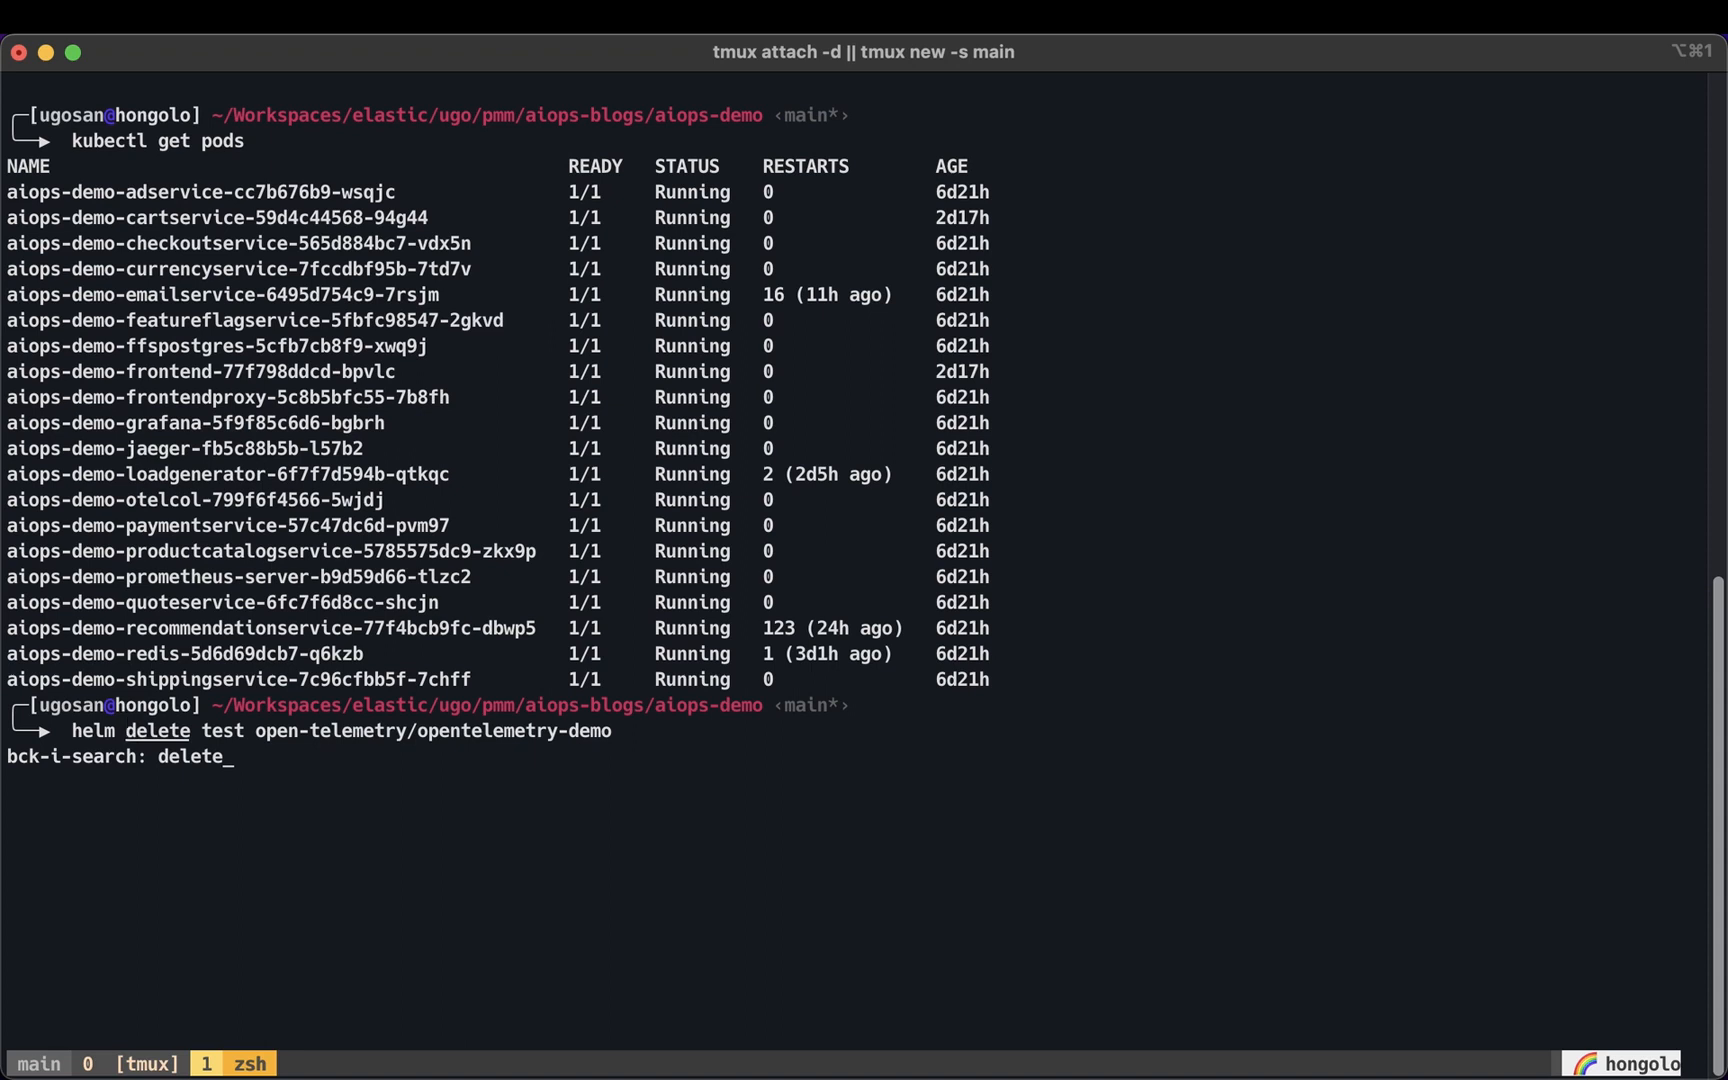
{"action": "key", "text": "ctrl+r"}
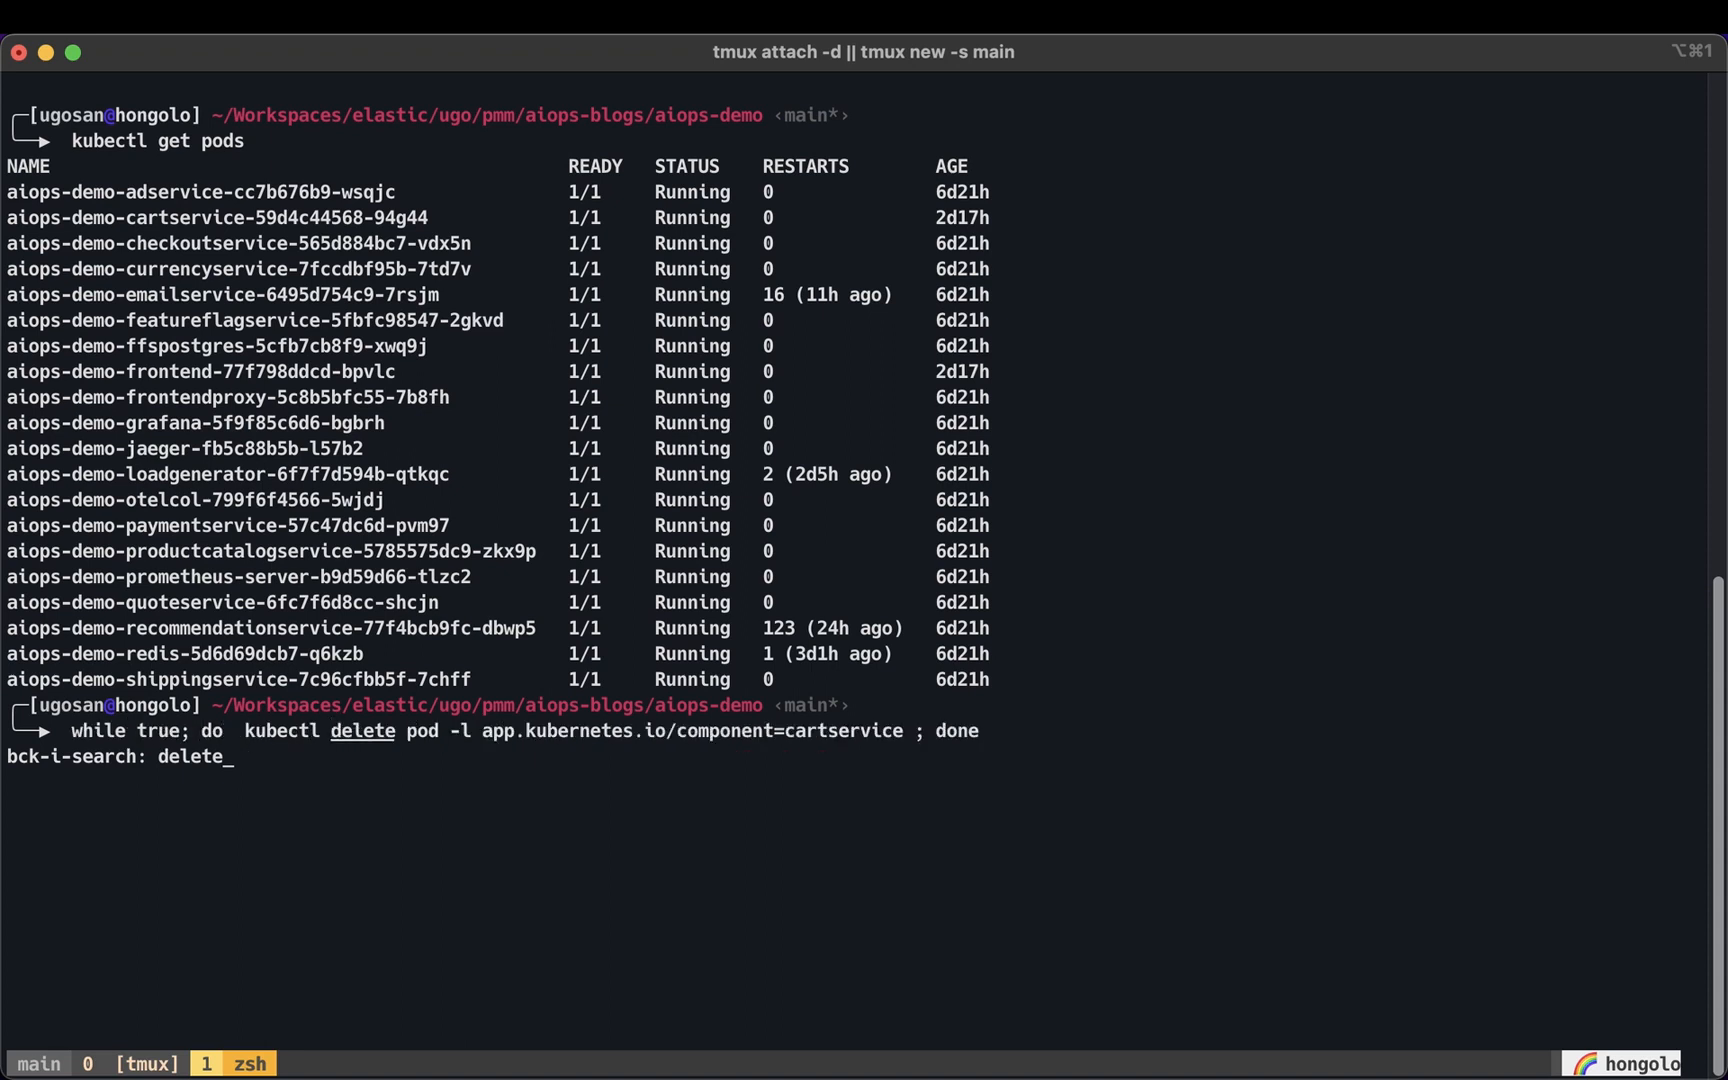
Edit the recalled loop to delete checkoutservice pods with a 1-second sleep, run it, and stop it after several deletions
{"action": "key", "text": "Left"}
{"action": "key", "text": "Left"}
{"action": "key", "text": "Left"}
{"action": "key", "text": "Left"}
{"action": "key", "text": "Left"}
{"action": "key", "text": "Left"}
{"action": "key", "text": "Left"}
{"action": "key", "text": "Left"}
{"action": "key", "text": "Left"}
{"action": "key", "text": "Right"}
{"action": "key", "text": "BackSpace"}
{"action": "key", "text": "Right"}
{"action": "key", "text": "Right"}
{"action": "key", "text": "Right"}
{"action": "key", "text": "Right"}
{"action": "key", "text": "Right"}
{"action": "key", "text": "Right"}
{"action": "key", "text": "Right"}
{"action": "key", "text": "Right"}
{"action": "key", "text": "Right"}
{"action": "key", "text": "Right"}
{"action": "key", "text": "Right"}
{"action": "key", "text": "Right"}
{"action": "key", "text": "Right"}
{"action": "key", "text": "Right"}
{"action": "key", "text": "Right"}
{"action": "key", "text": "Right"}
{"action": "key", "text": "Right"}
{"action": "key", "text": "Right"}
{"action": "key", "text": "Right"}
{"action": "key", "text": "Right"}
{"action": "key", "text": "Right"}
{"action": "key", "text": "Right"}
{"action": "key", "text": "Right"}
{"action": "key", "text": "Right"}
{"action": "key", "text": "Right"}
{"action": "key", "text": "Right"}
{"action": "key", "text": "Right"}
{"action": "key", "text": "Right"}
{"action": "key", "text": "Right"}
{"action": "key", "text": "Right"}
{"action": "key", "text": "Right"}
{"action": "key", "text": "Right"}
{"action": "key", "text": "Right"}
{"action": "key", "text": "BackSpace"}
{"action": "key", "text": "BackSpace"}
{"action": "key", "text": "BackSpace"}
{"action": "key", "text": "BackSpace"}
{"action": "key", "text": "BackSpace"}
{"action": "key", "text": "BackSpace"}
{"action": "key", "text": "BackSpace"}
{"action": "key", "text": "BackSpace"}
{"action": "key", "text": "BackSpace"}
{"action": "key", "text": "BackSpace"}
{"action": "key", "text": "BackSpace"}
{"action": "type", "text": "checkoutservice"}
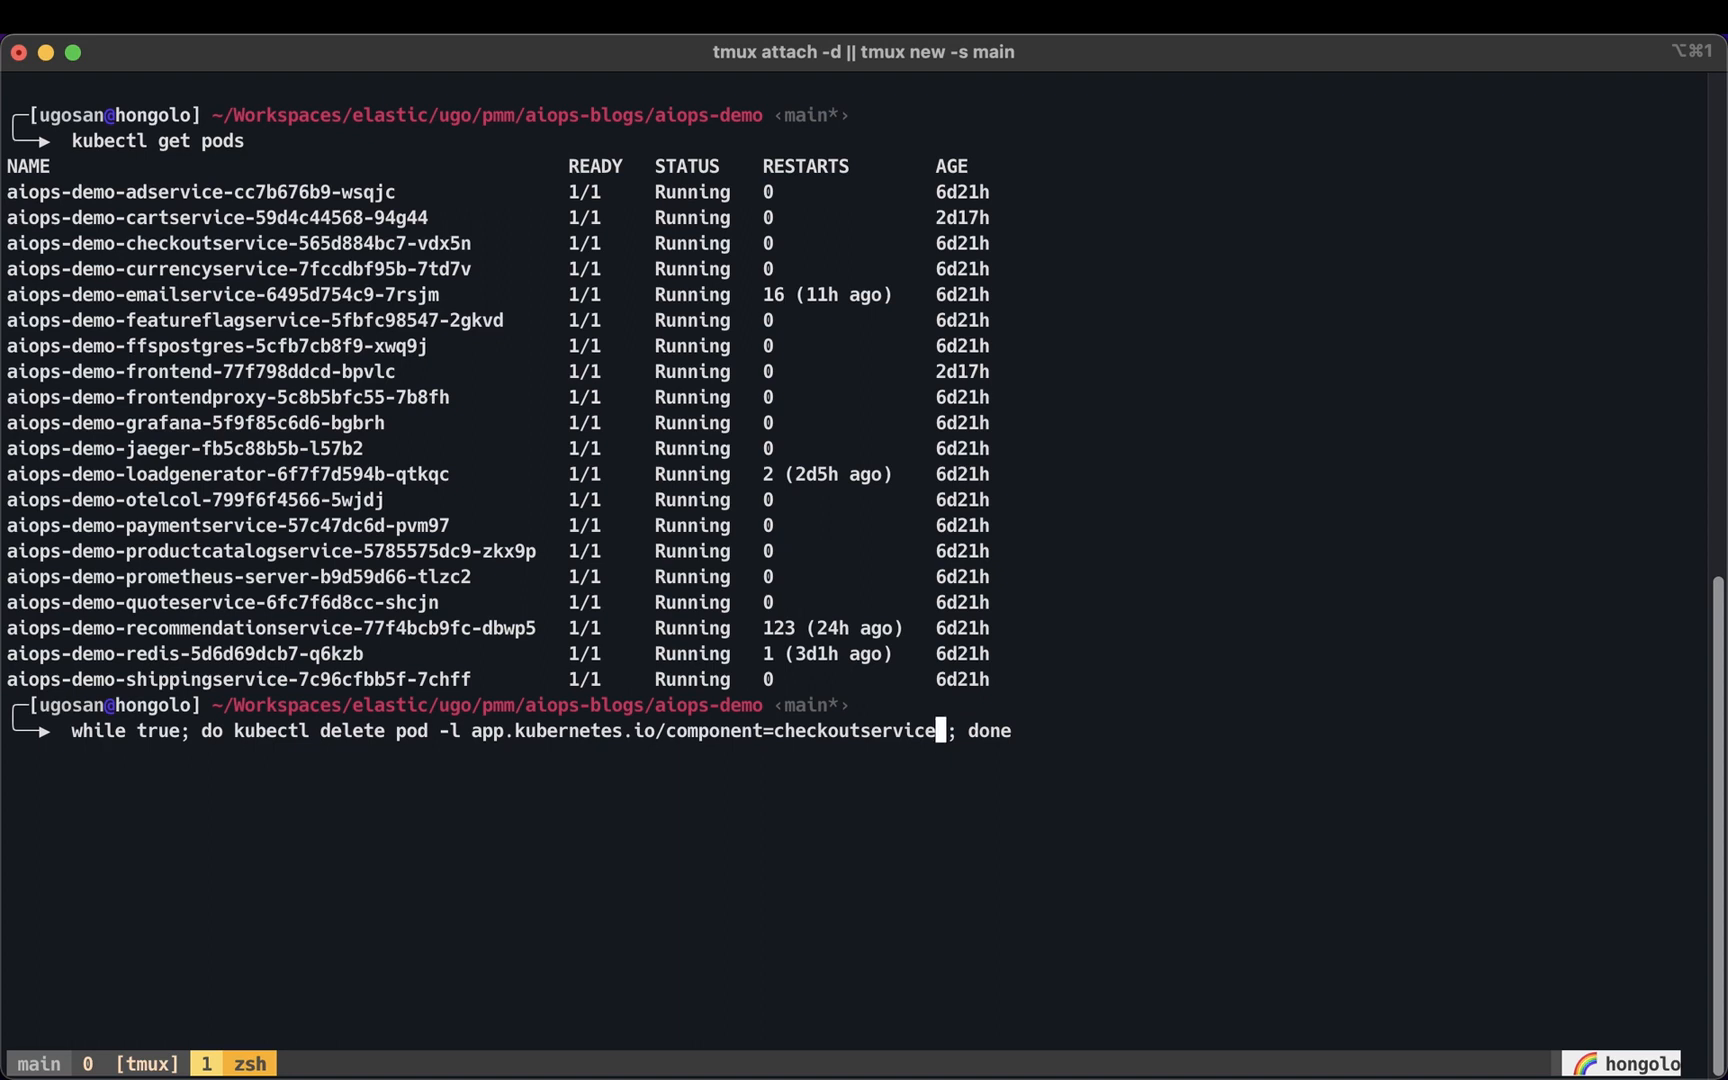
{"action": "type", "text": "; sleep "}
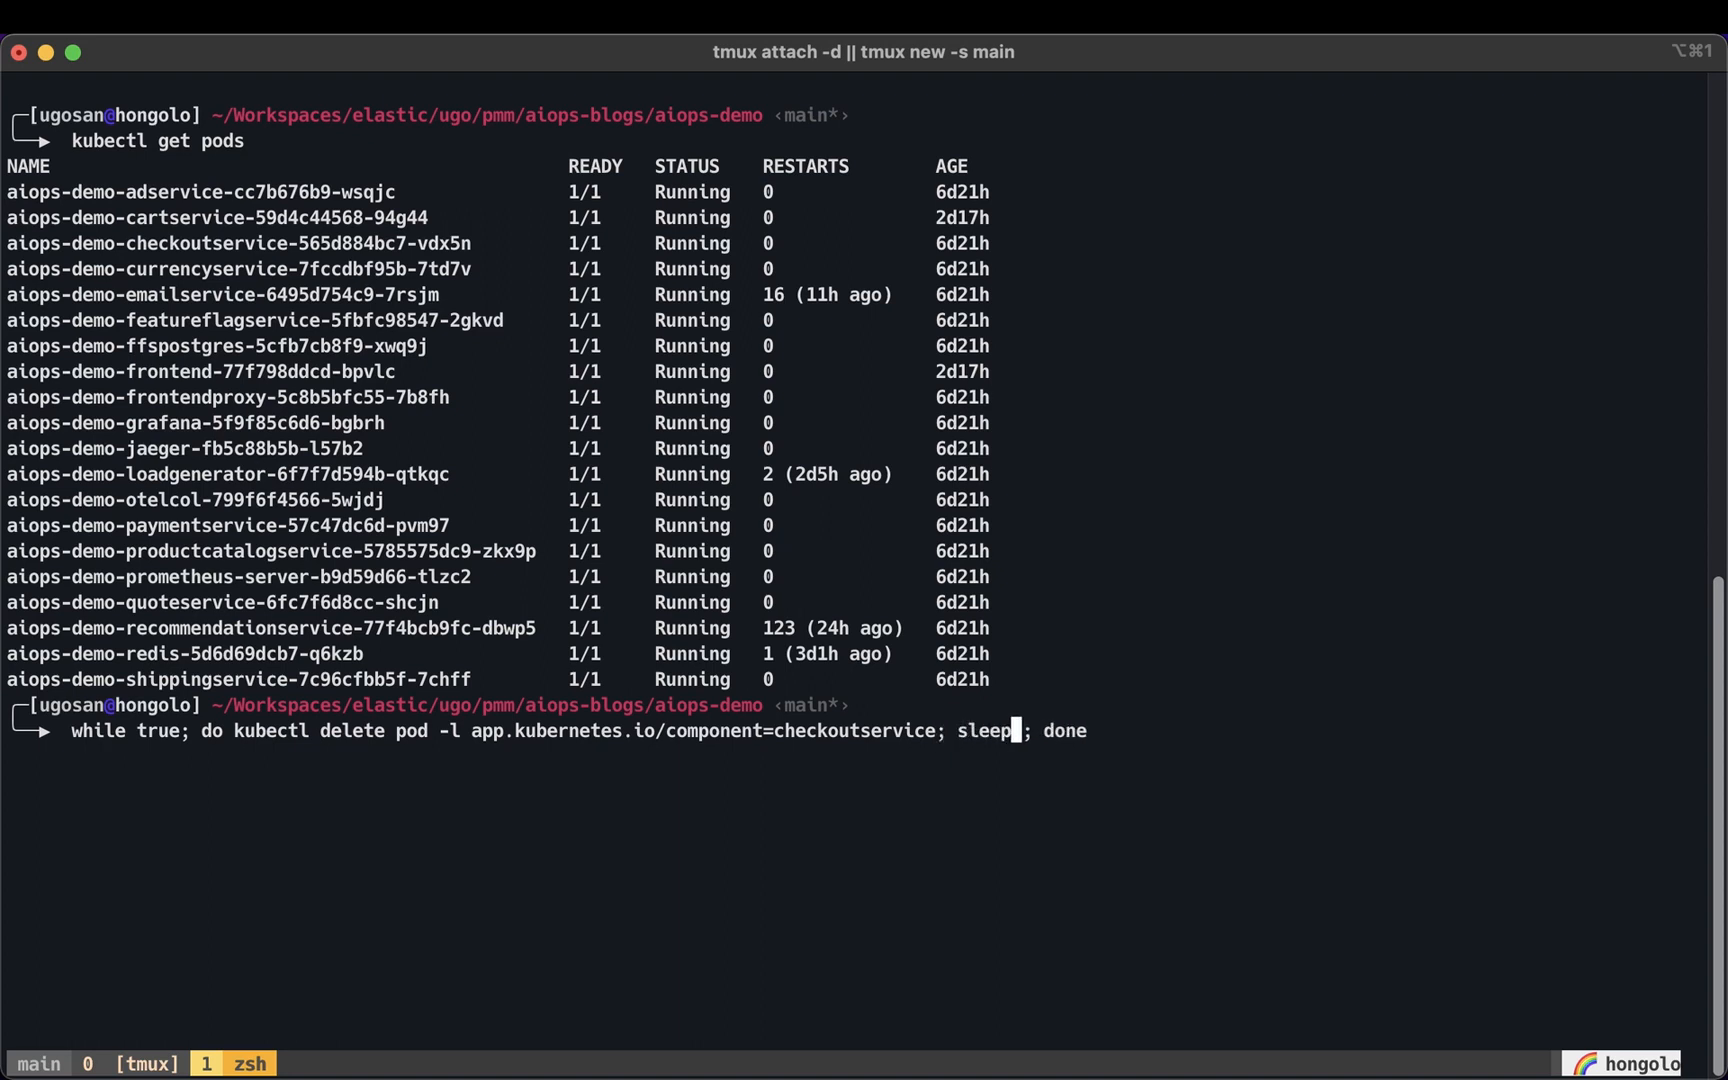
{"action": "type", "text": "1"}
{"action": "key", "text": "Return"}
{"action": "key", "text": "F4"}
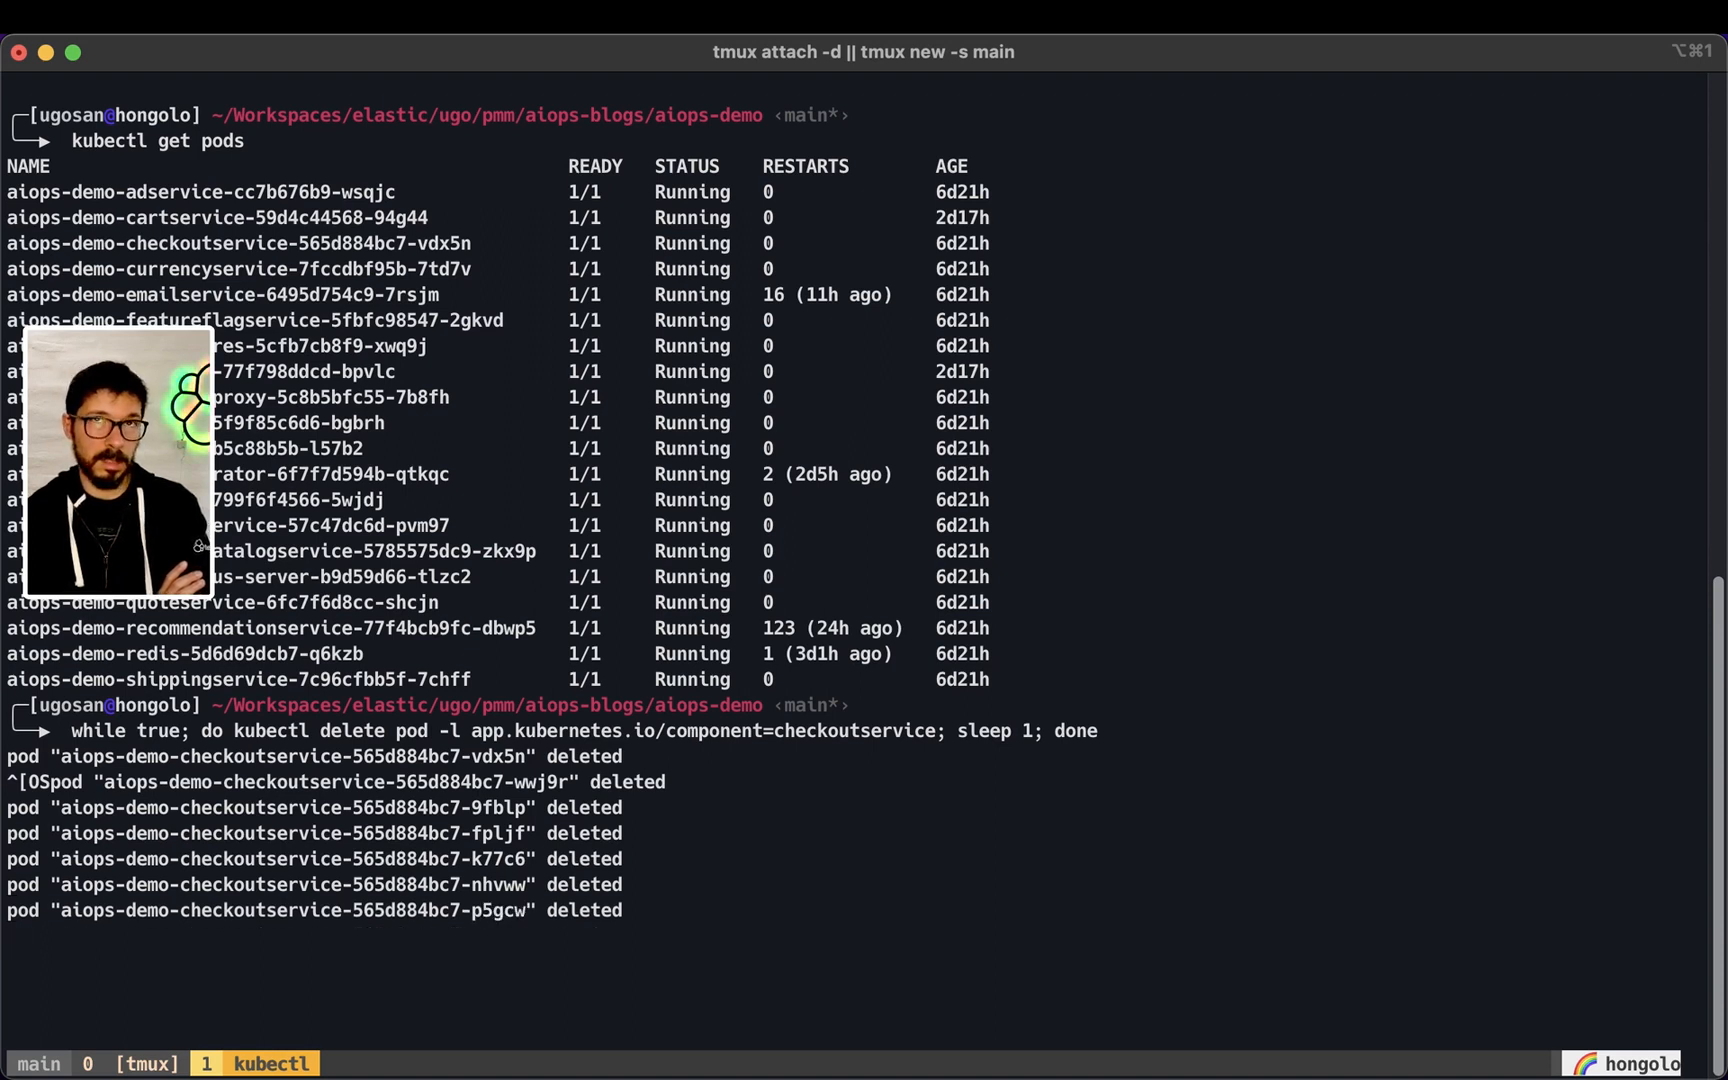
{"action": "key", "text": "ctrl+c"}
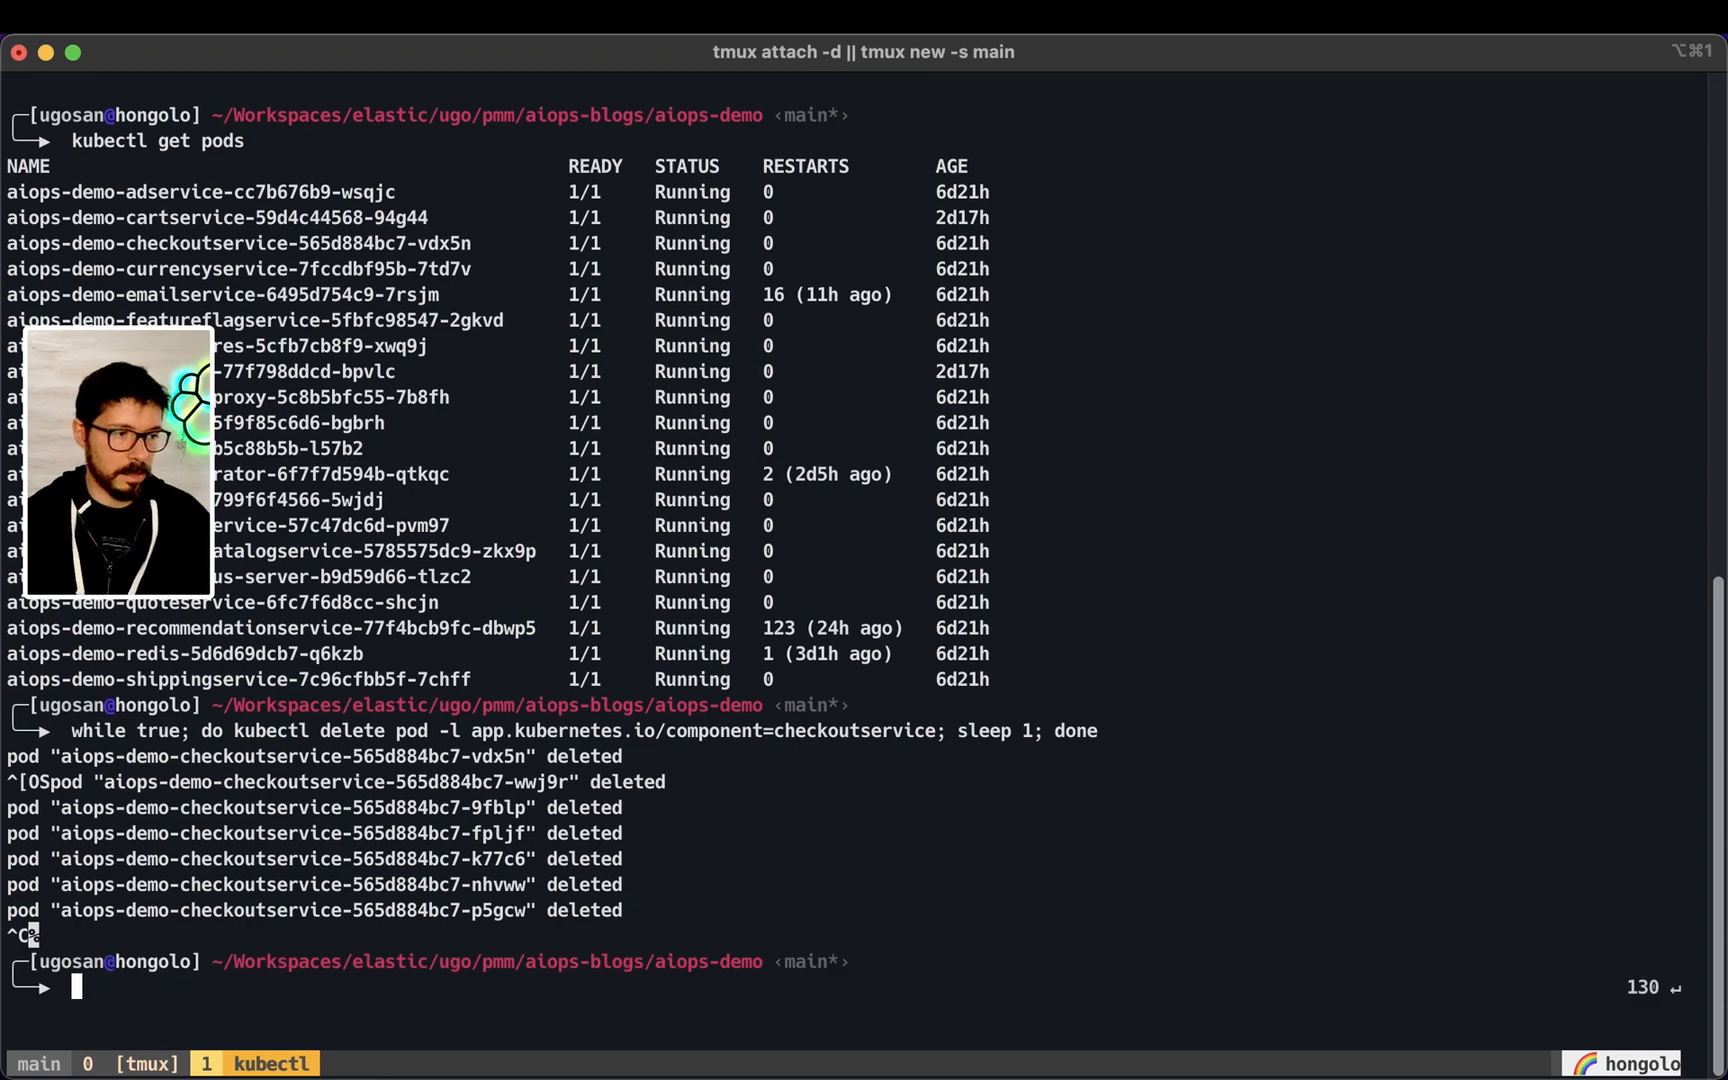
{"action": "key", "text": "Up"}
{"action": "key", "text": "Left"}
{"action": "key", "text": "Left"}
{"action": "key", "text": "Left"}
{"action": "key", "text": "Left"}
{"action": "key", "text": "Left"}
{"action": "key", "text": "Left"}
{"action": "type", "text": "0"}
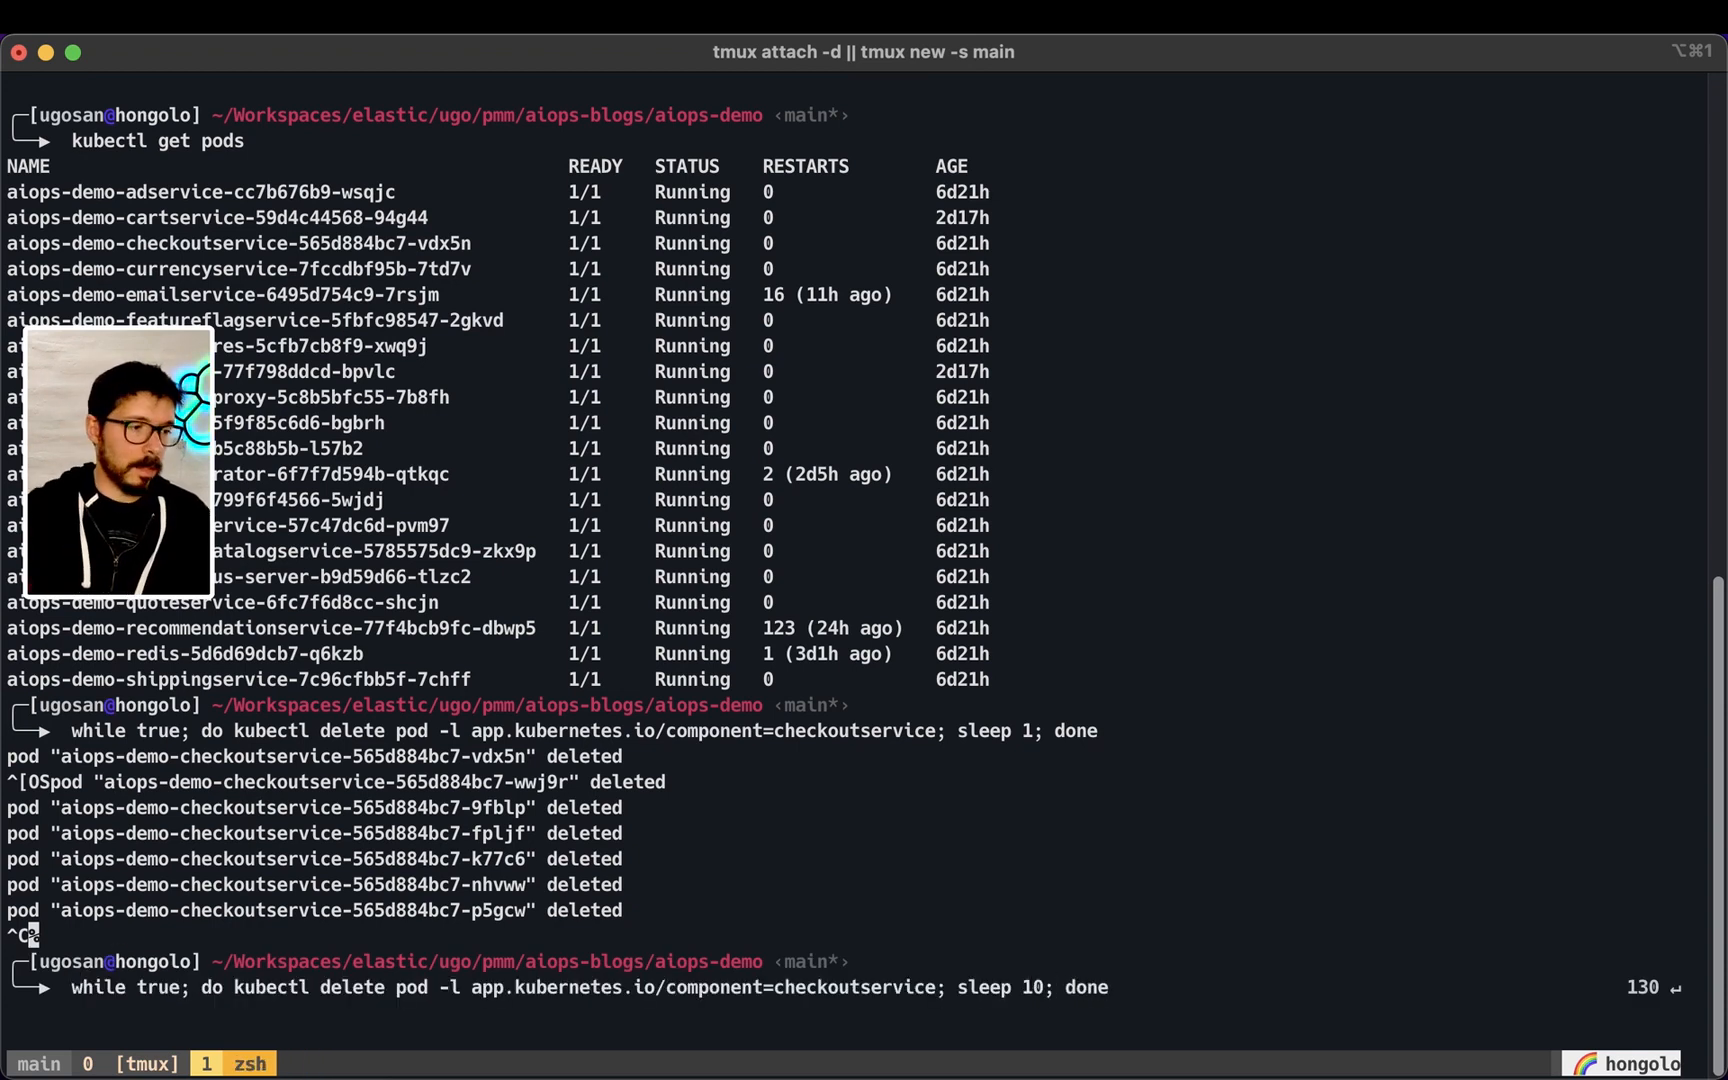
{"action": "key", "text": "ctrl+c"}
List the cluster's pods with kubectl get pods, correcting the mistyped command
{"action": "type", "text": "kuebctl get pods"}
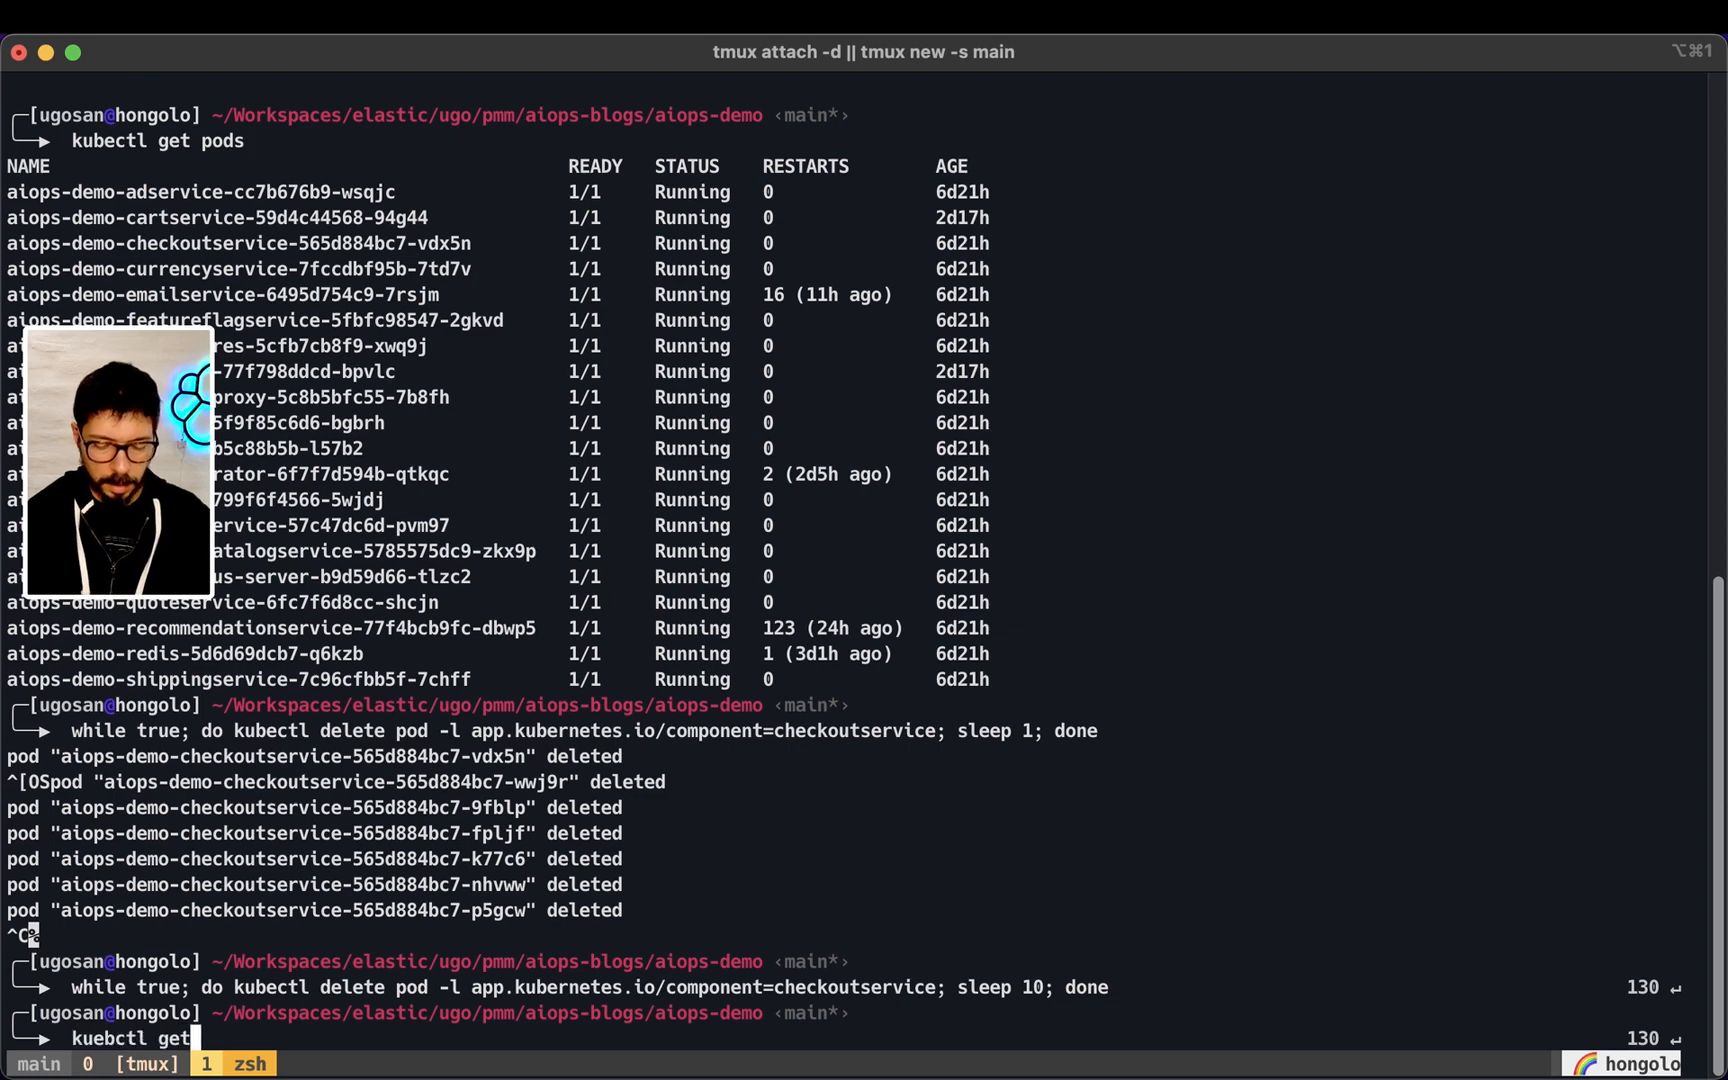
{"action": "key", "text": "Return"}
{"action": "type", "text": "kubectl gert"}
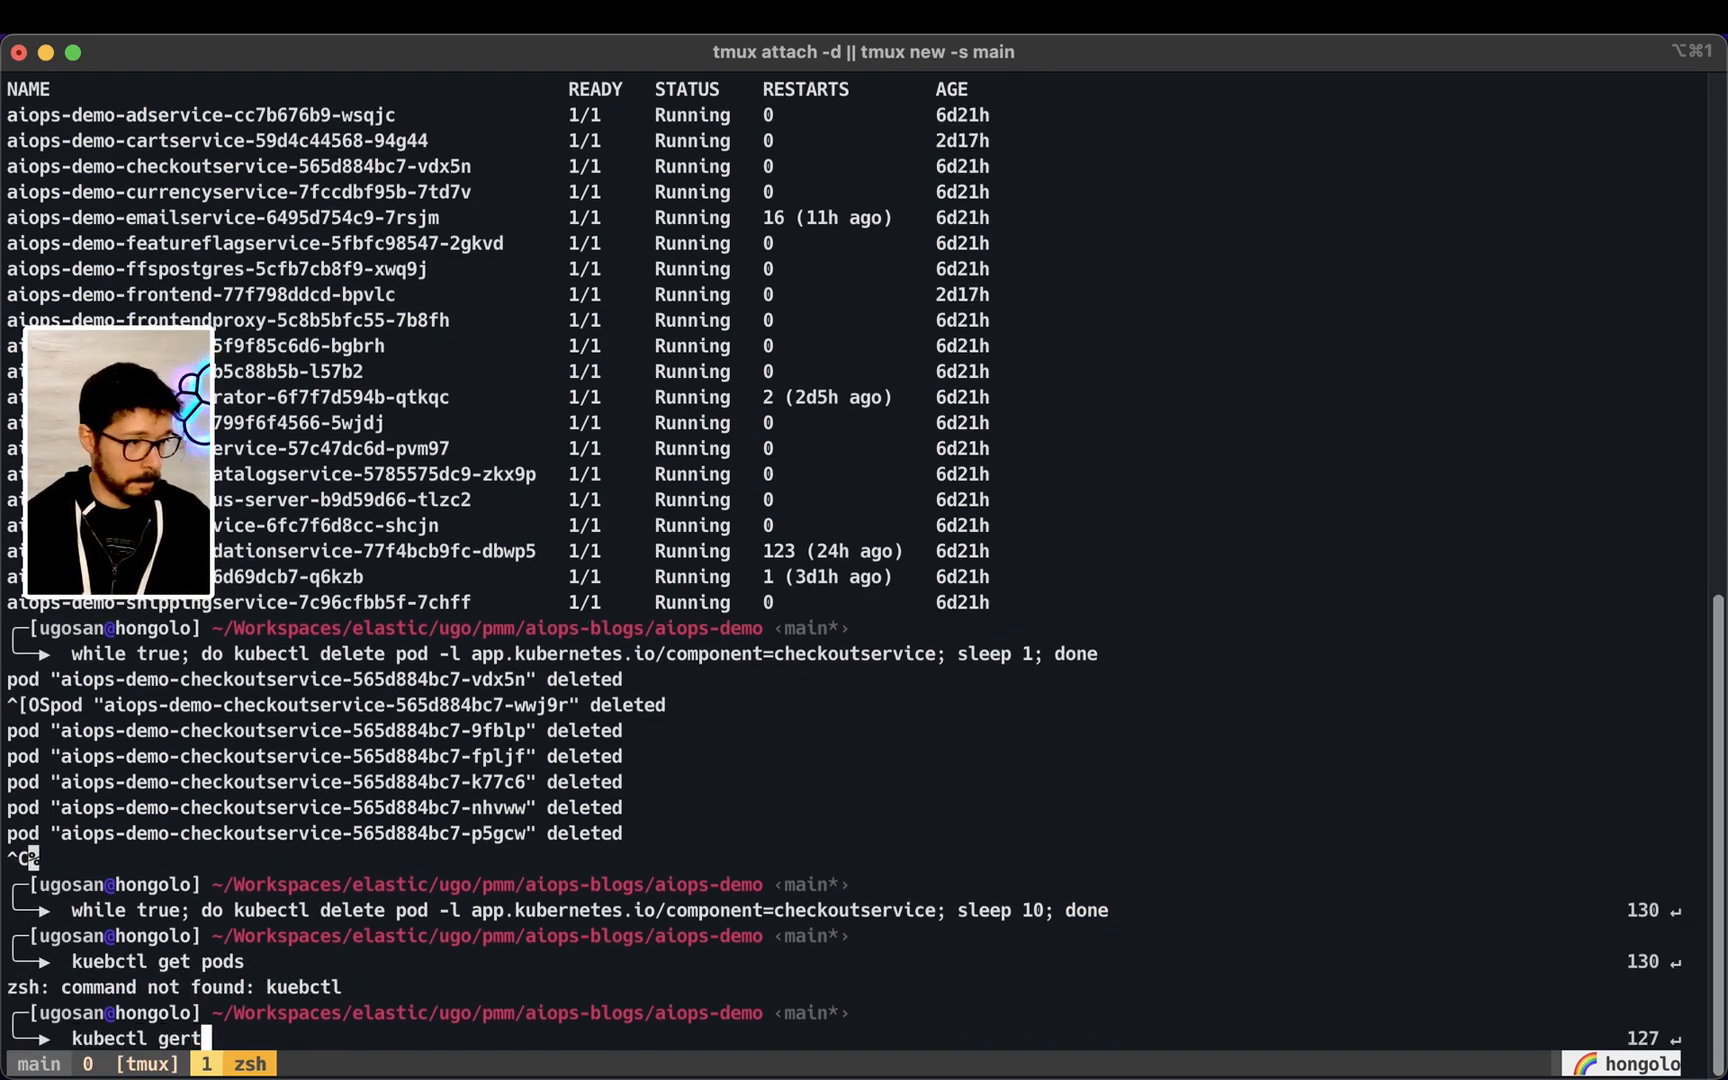
{"action": "key", "text": "BackSpace"}
{"action": "key", "text": "BackSpace"}
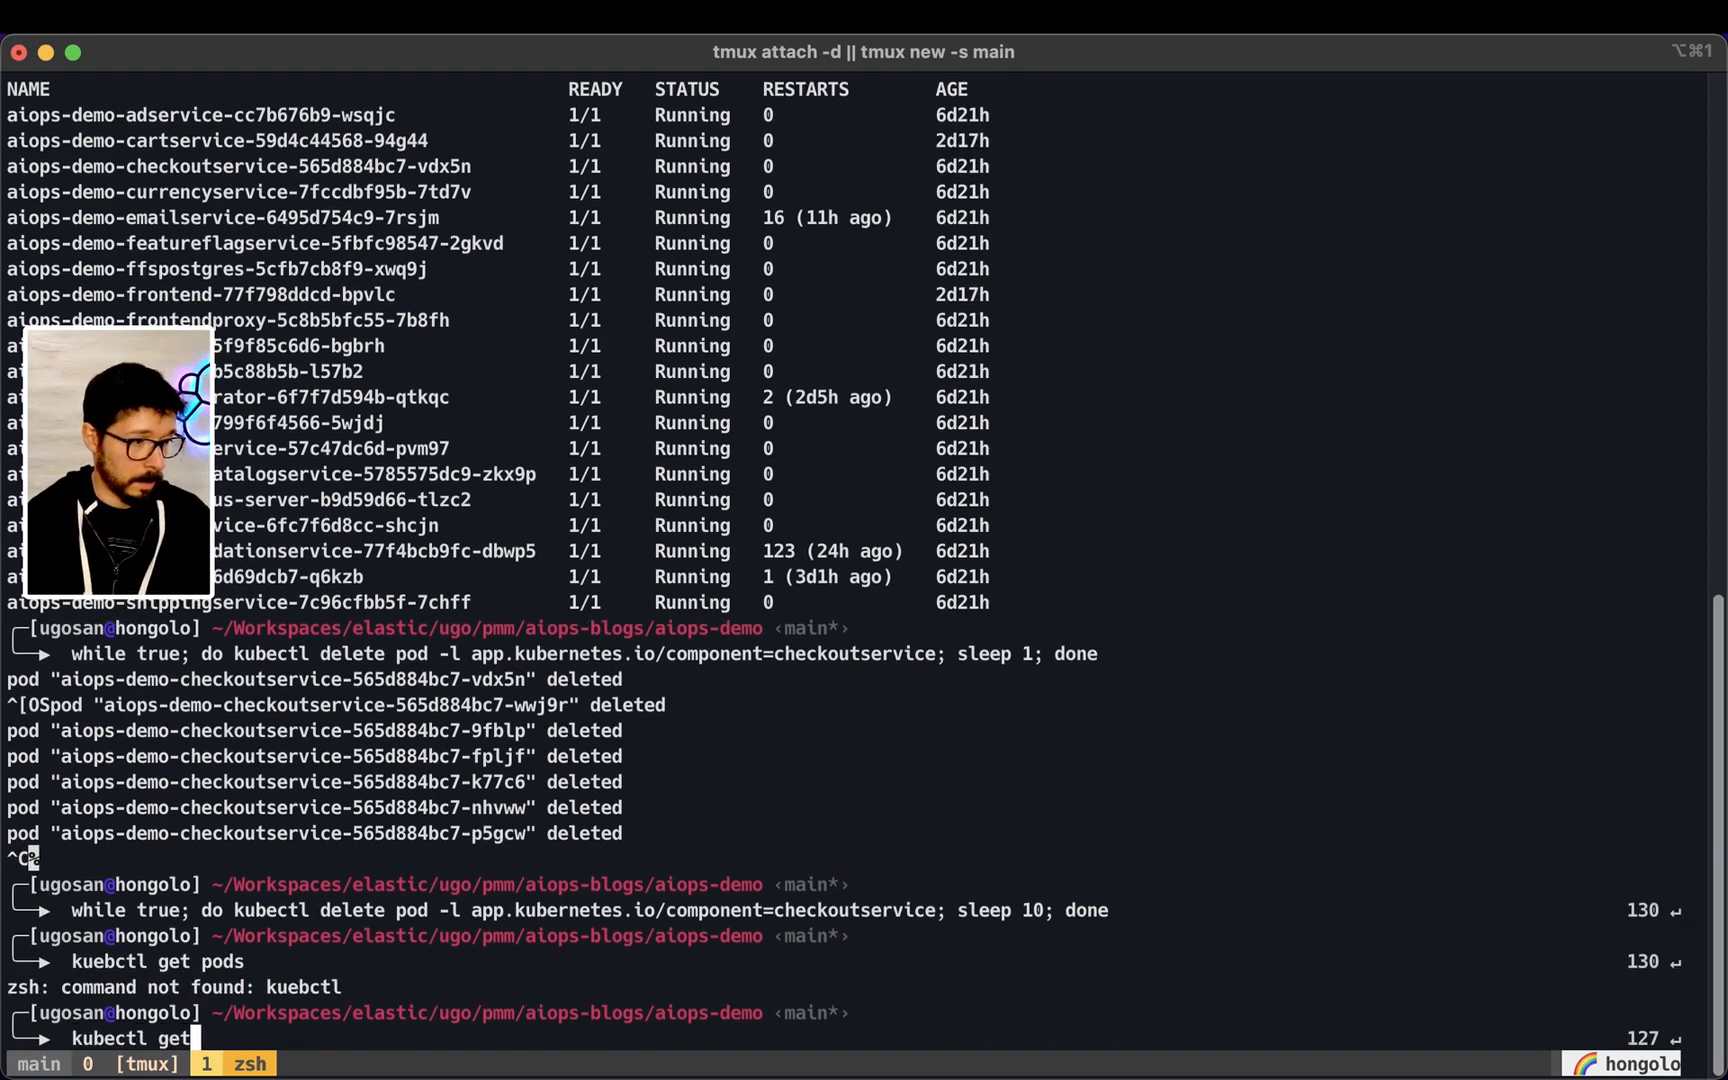
{"action": "type", "text": "t pods"}
{"action": "key", "text": "Return"}
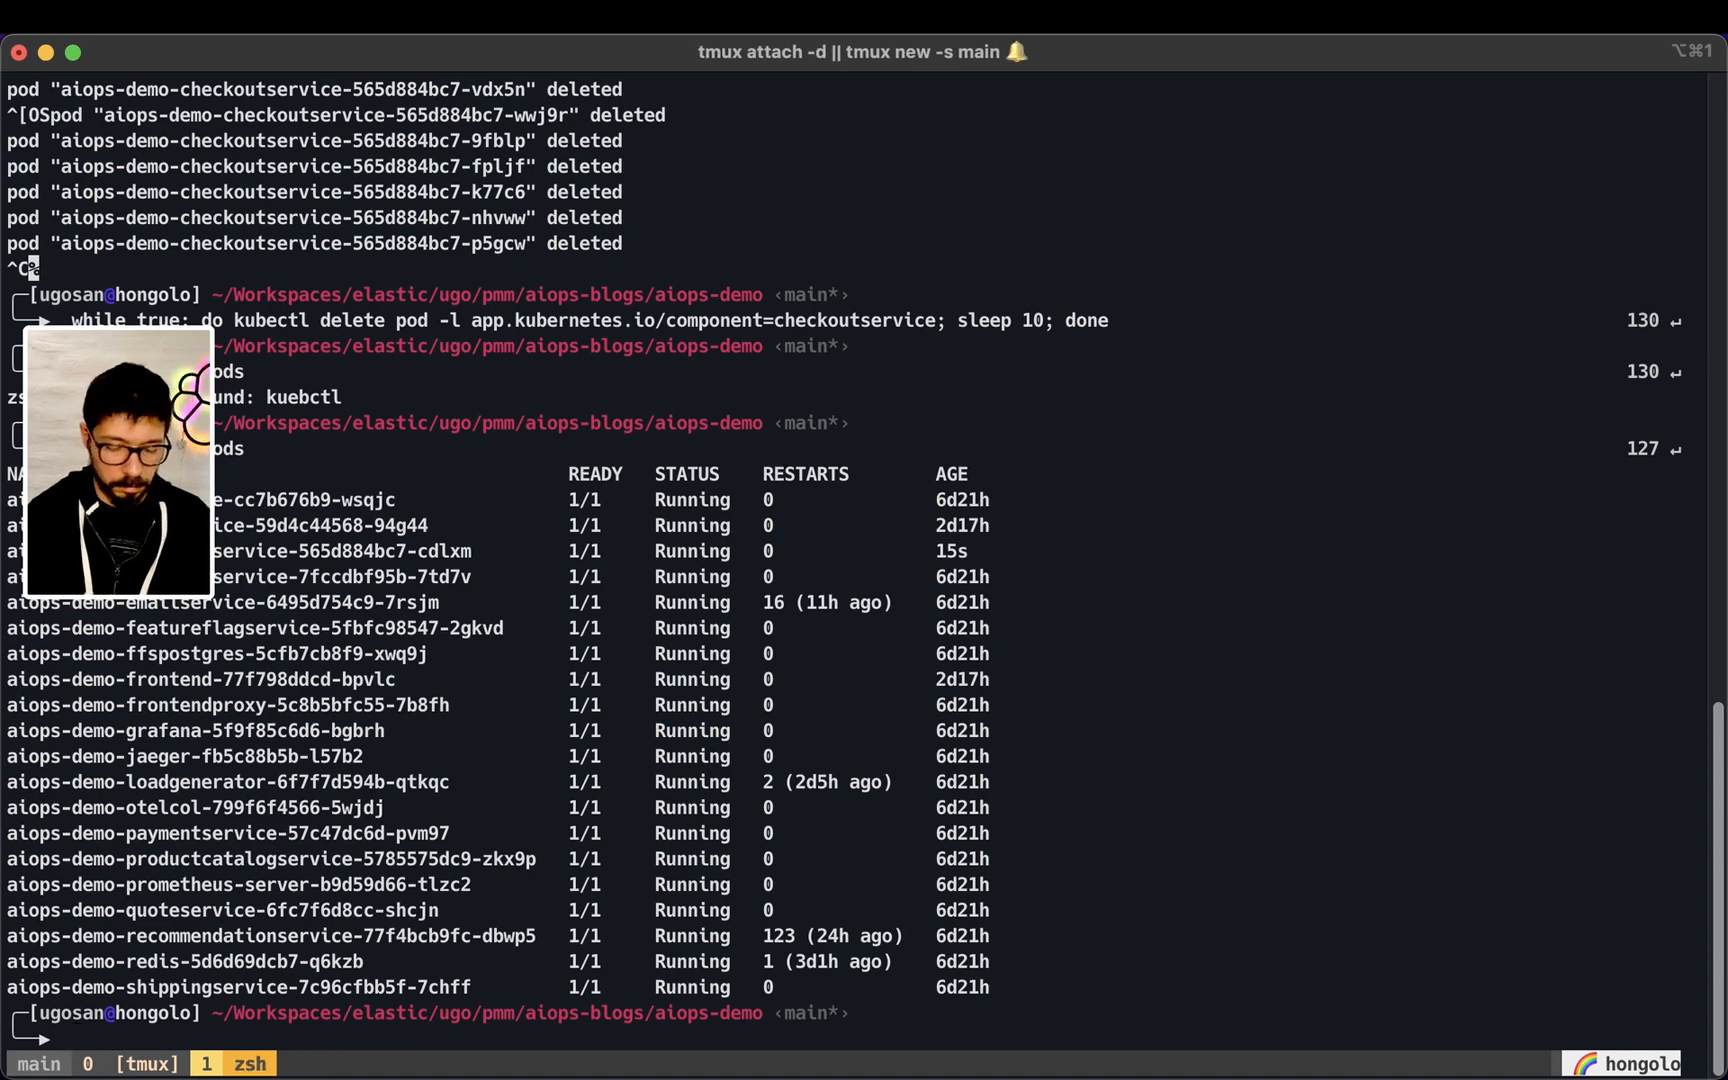
Find the kubectl logs command in shell history and follow the checkoutservice logs, then stop following
{"action": "key", "text": "ctrl+c"}
{"action": "key", "text": "ctrl+r"}
{"action": "type", "text": "logs"}
{"action": "key", "text": "ctrl+r"}
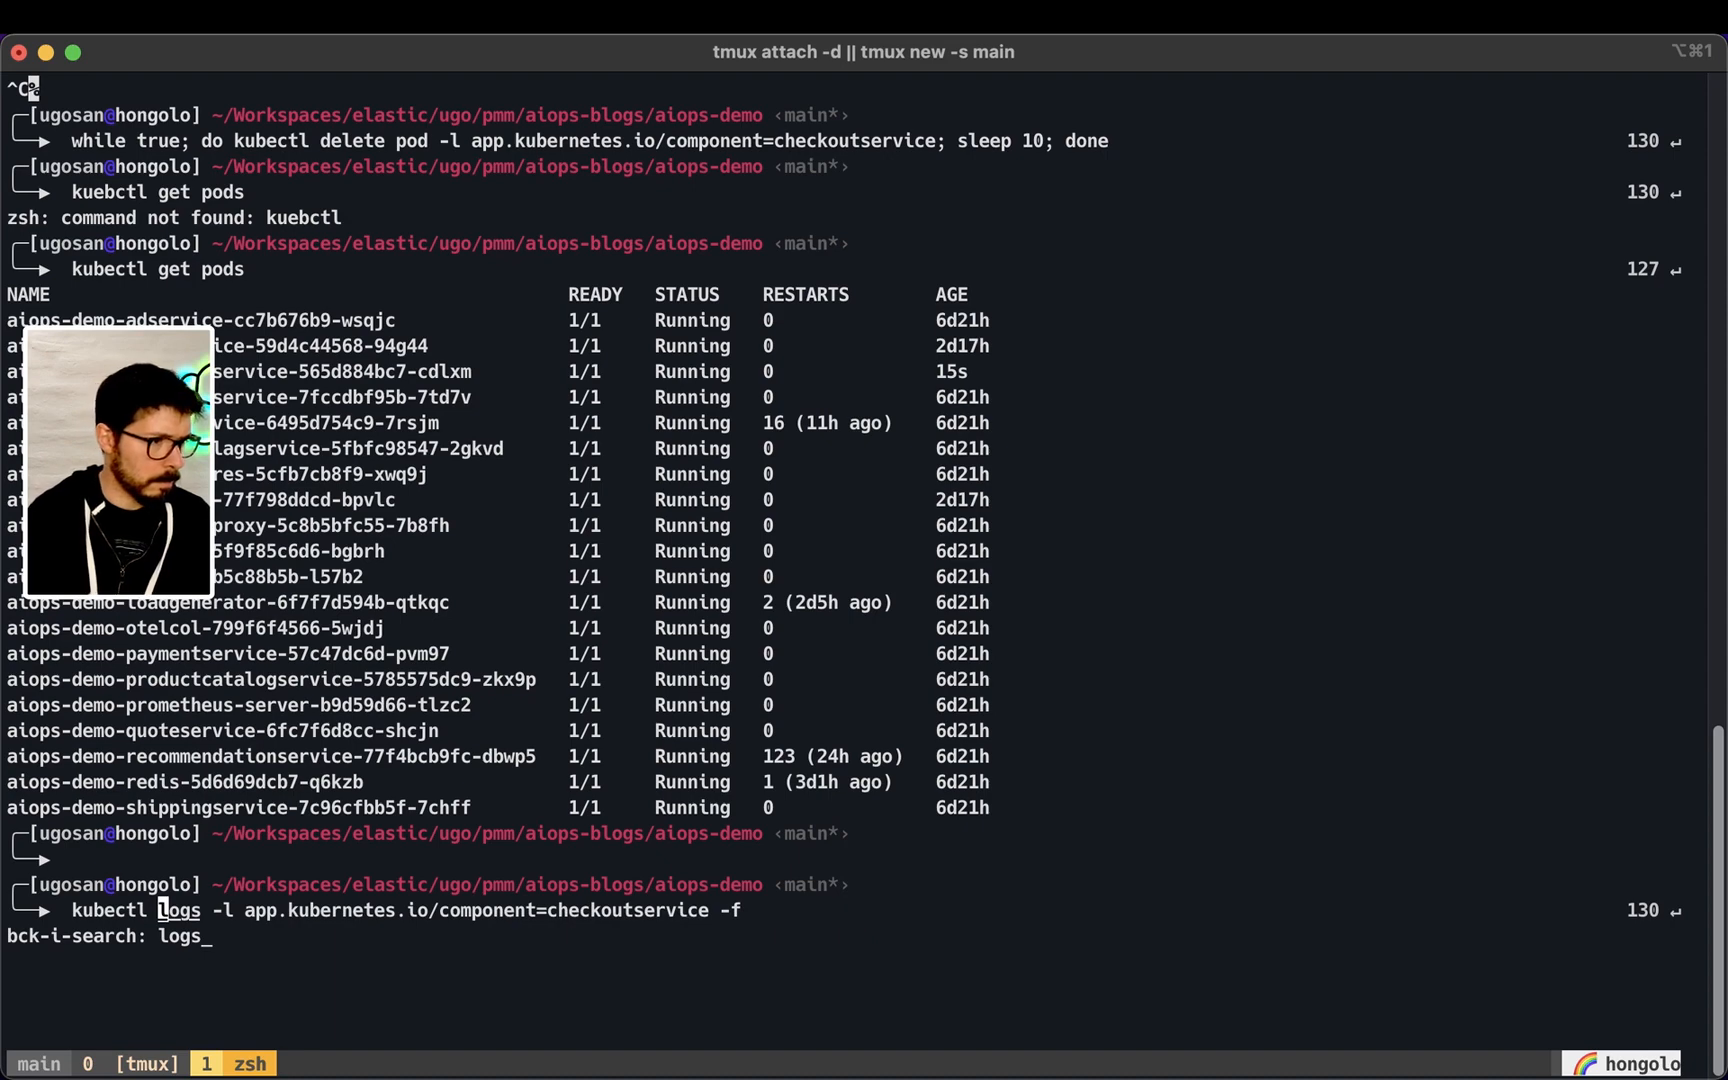
{"action": "key", "text": "Return"}
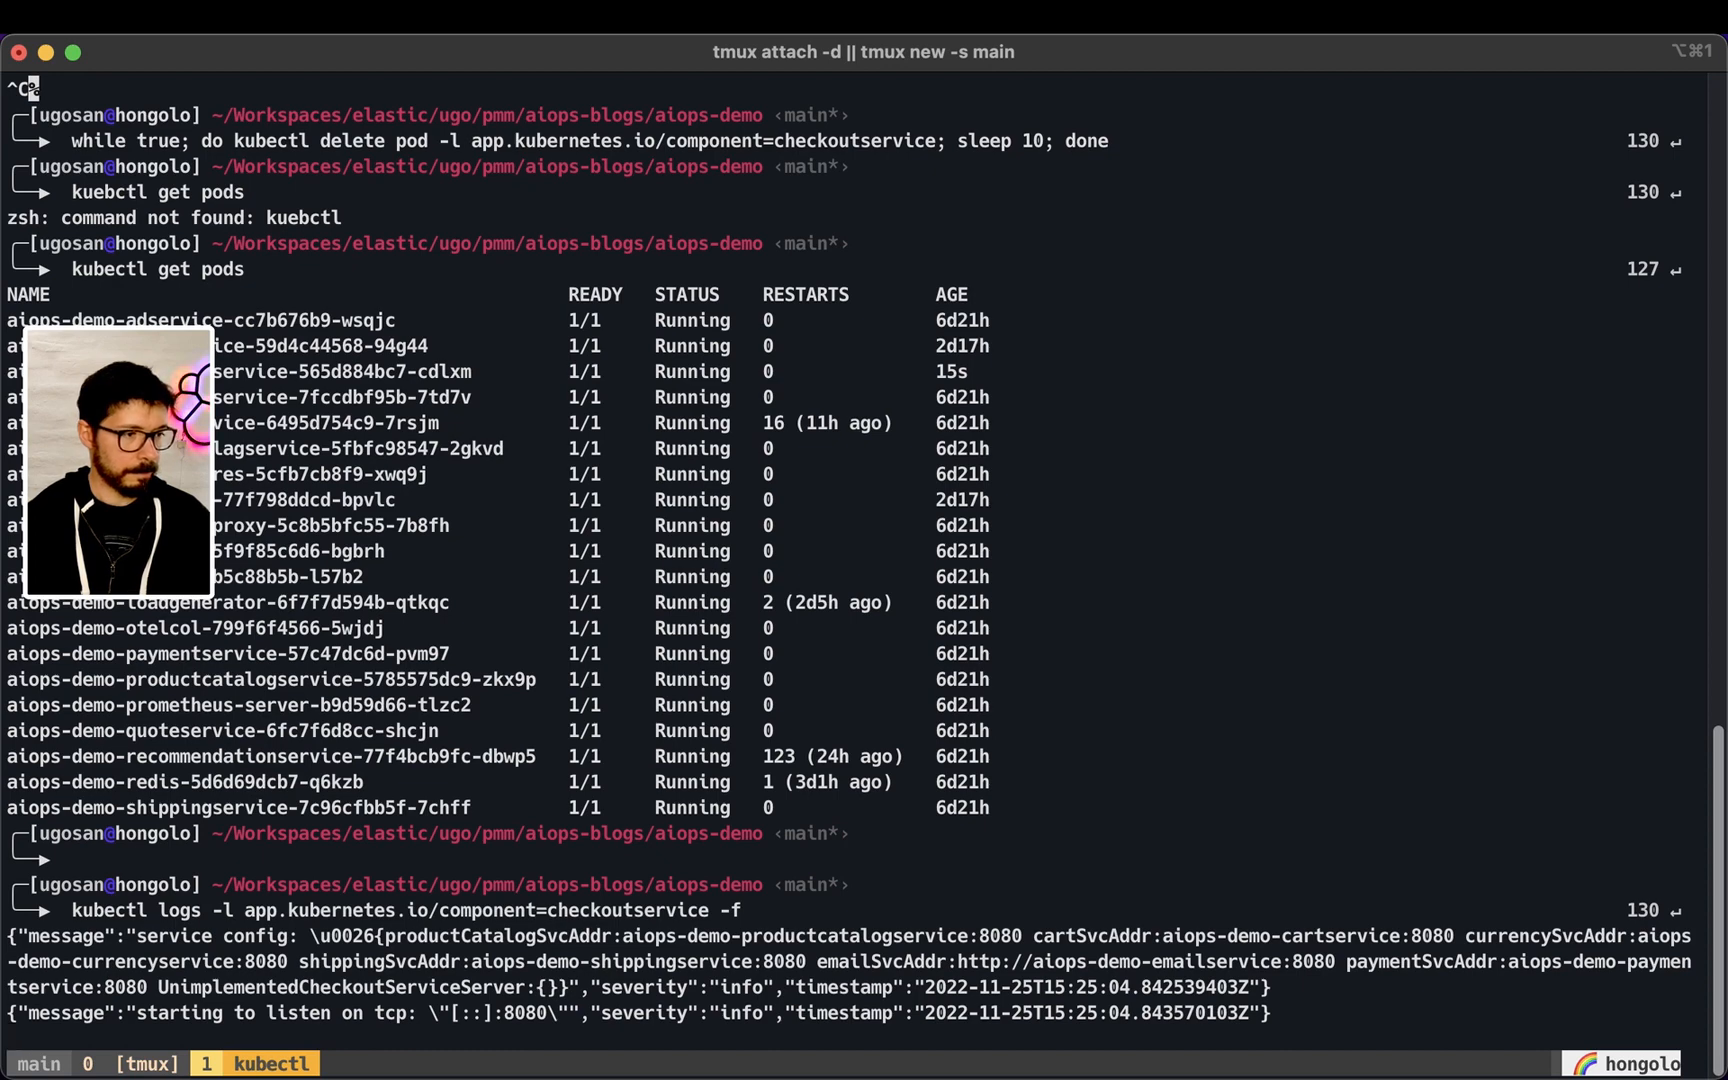
{"action": "key", "text": "ctrl+c"}
Recall the checkoutservice pod deletion loop, set its sleep to 10 seconds, and run it
{"action": "key", "text": "Up"}
{"action": "key", "text": "Up"}
{"action": "key", "text": "Up"}
{"action": "key", "text": "Up"}
{"action": "key", "text": "Up"}
{"action": "key", "text": "Up"}
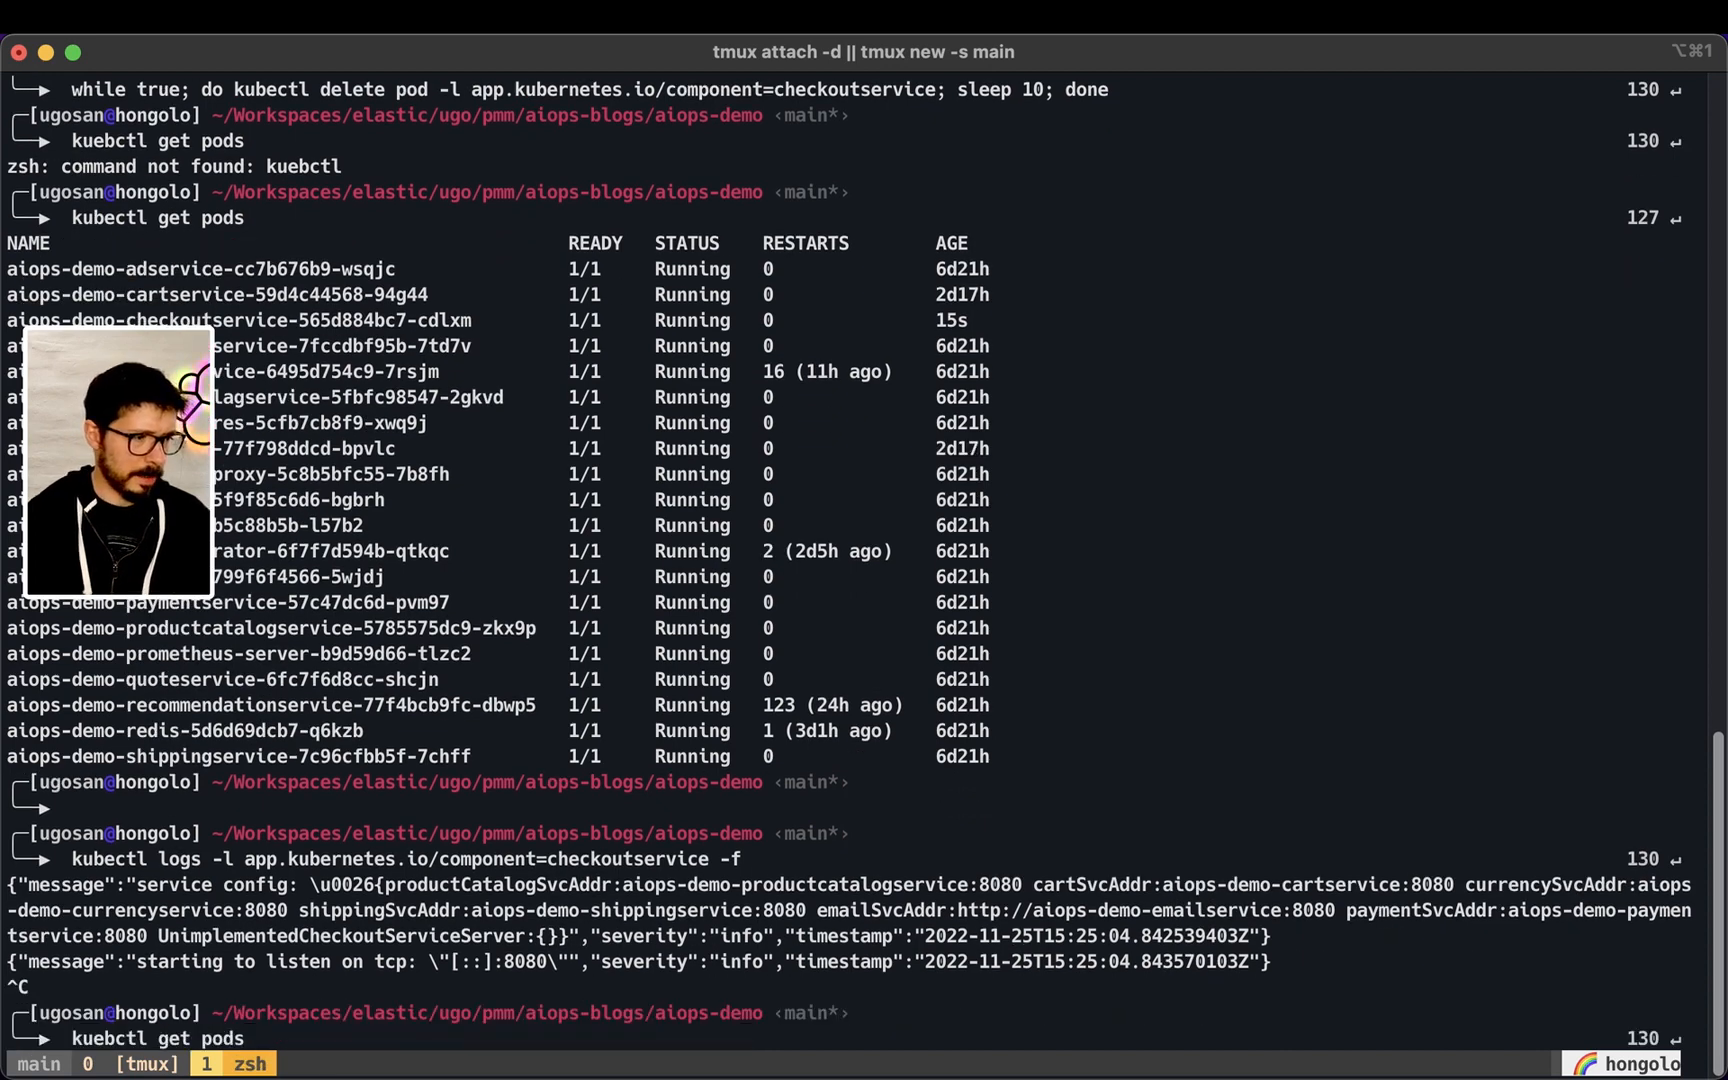
{"action": "key", "text": "alt+Left"}
{"action": "key", "text": "alt+Left"}
{"action": "type", "text": "0"}
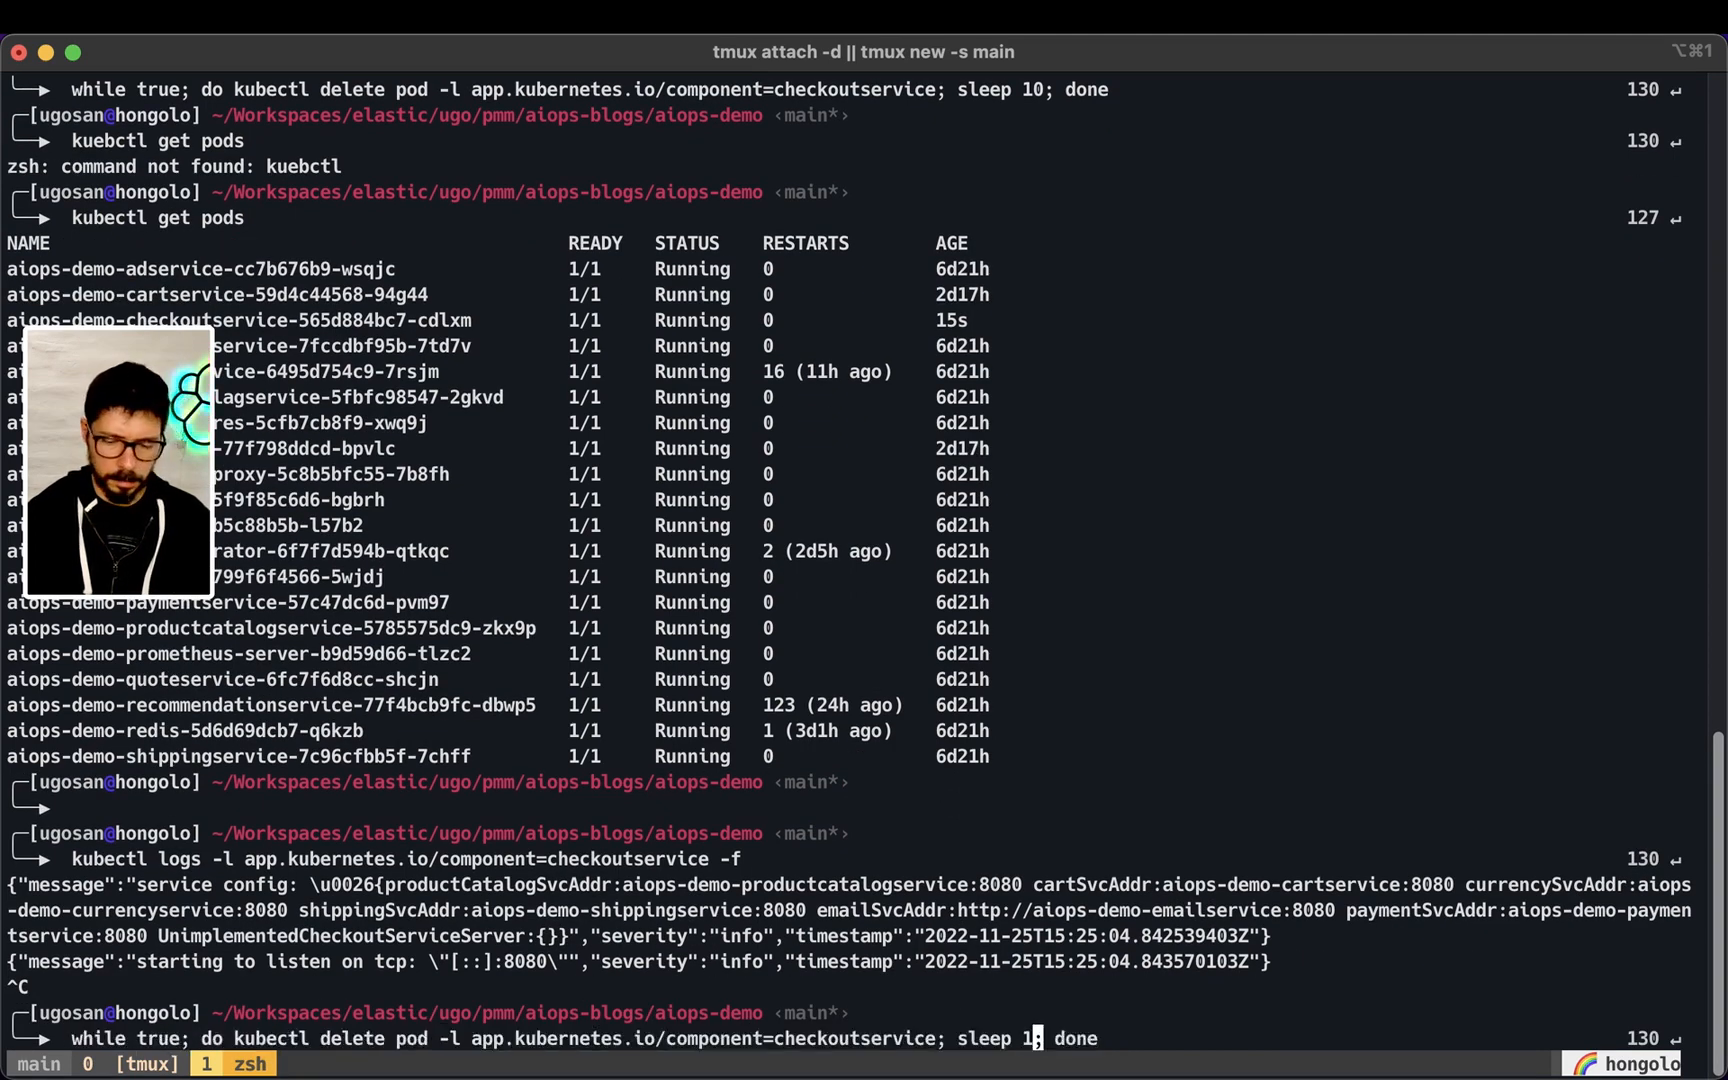
{"action": "key", "text": "Return"}
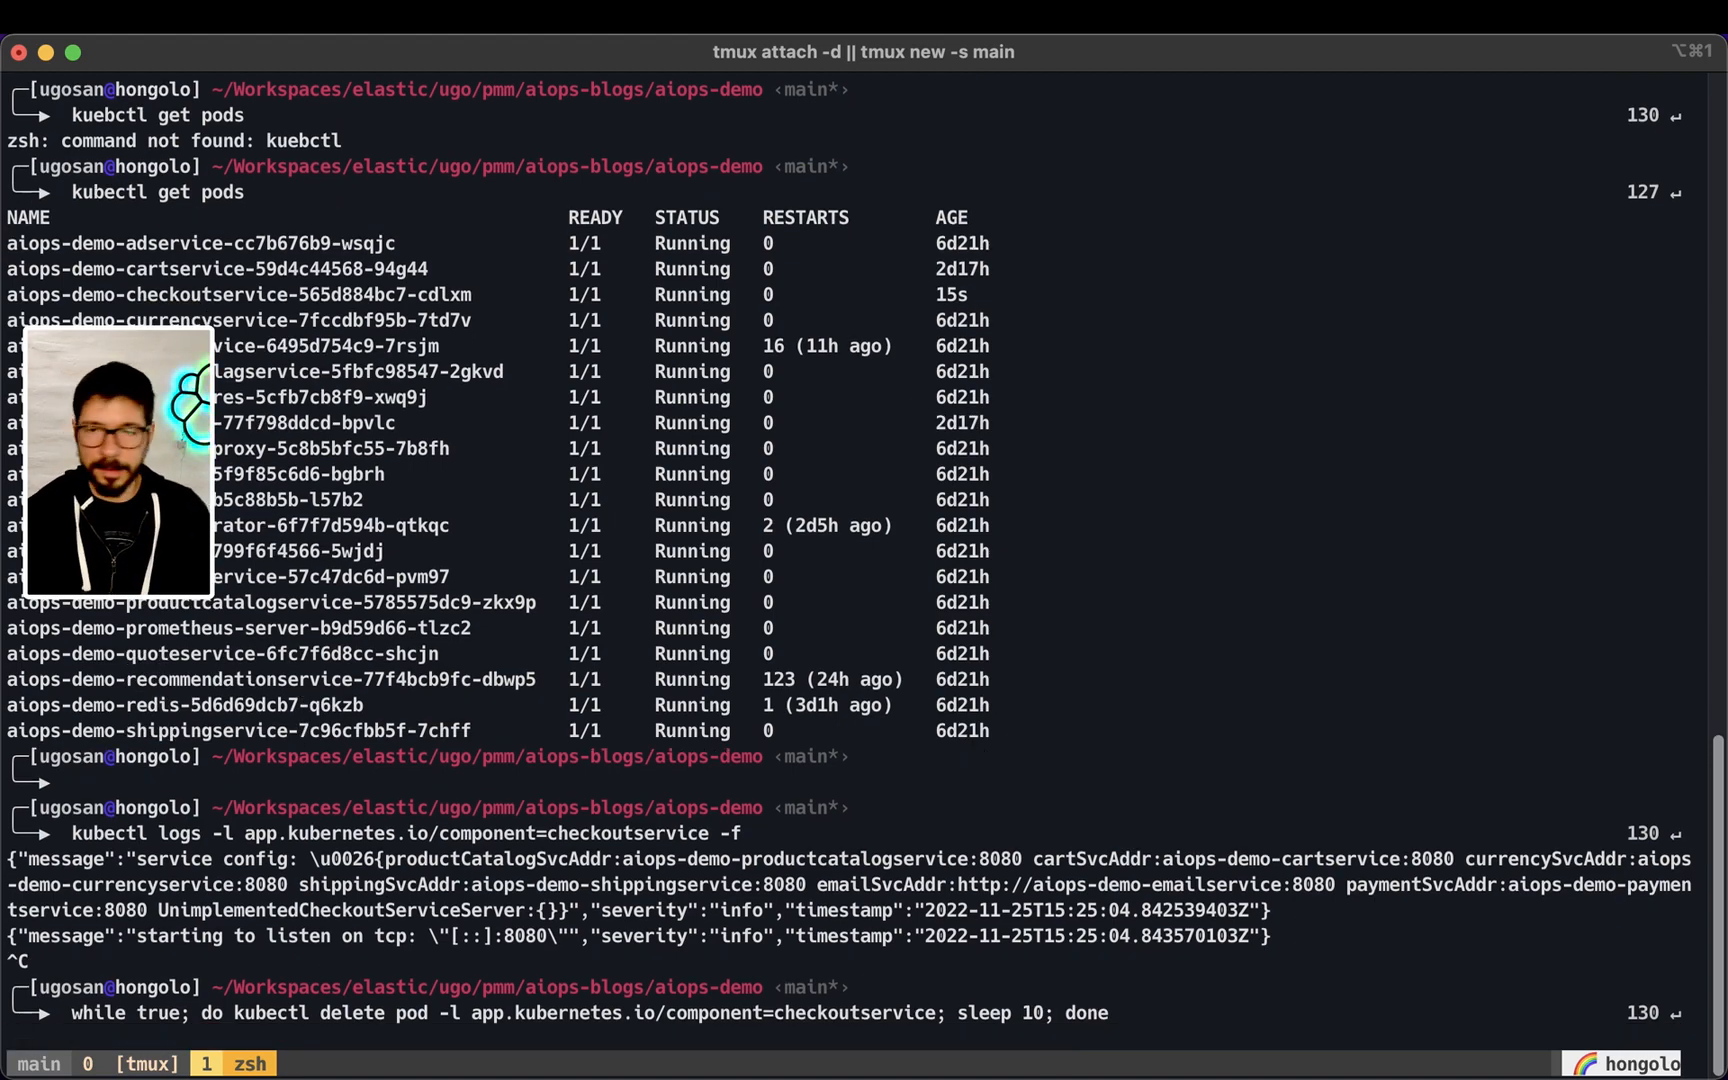
{"action": "key", "text": "F4"}
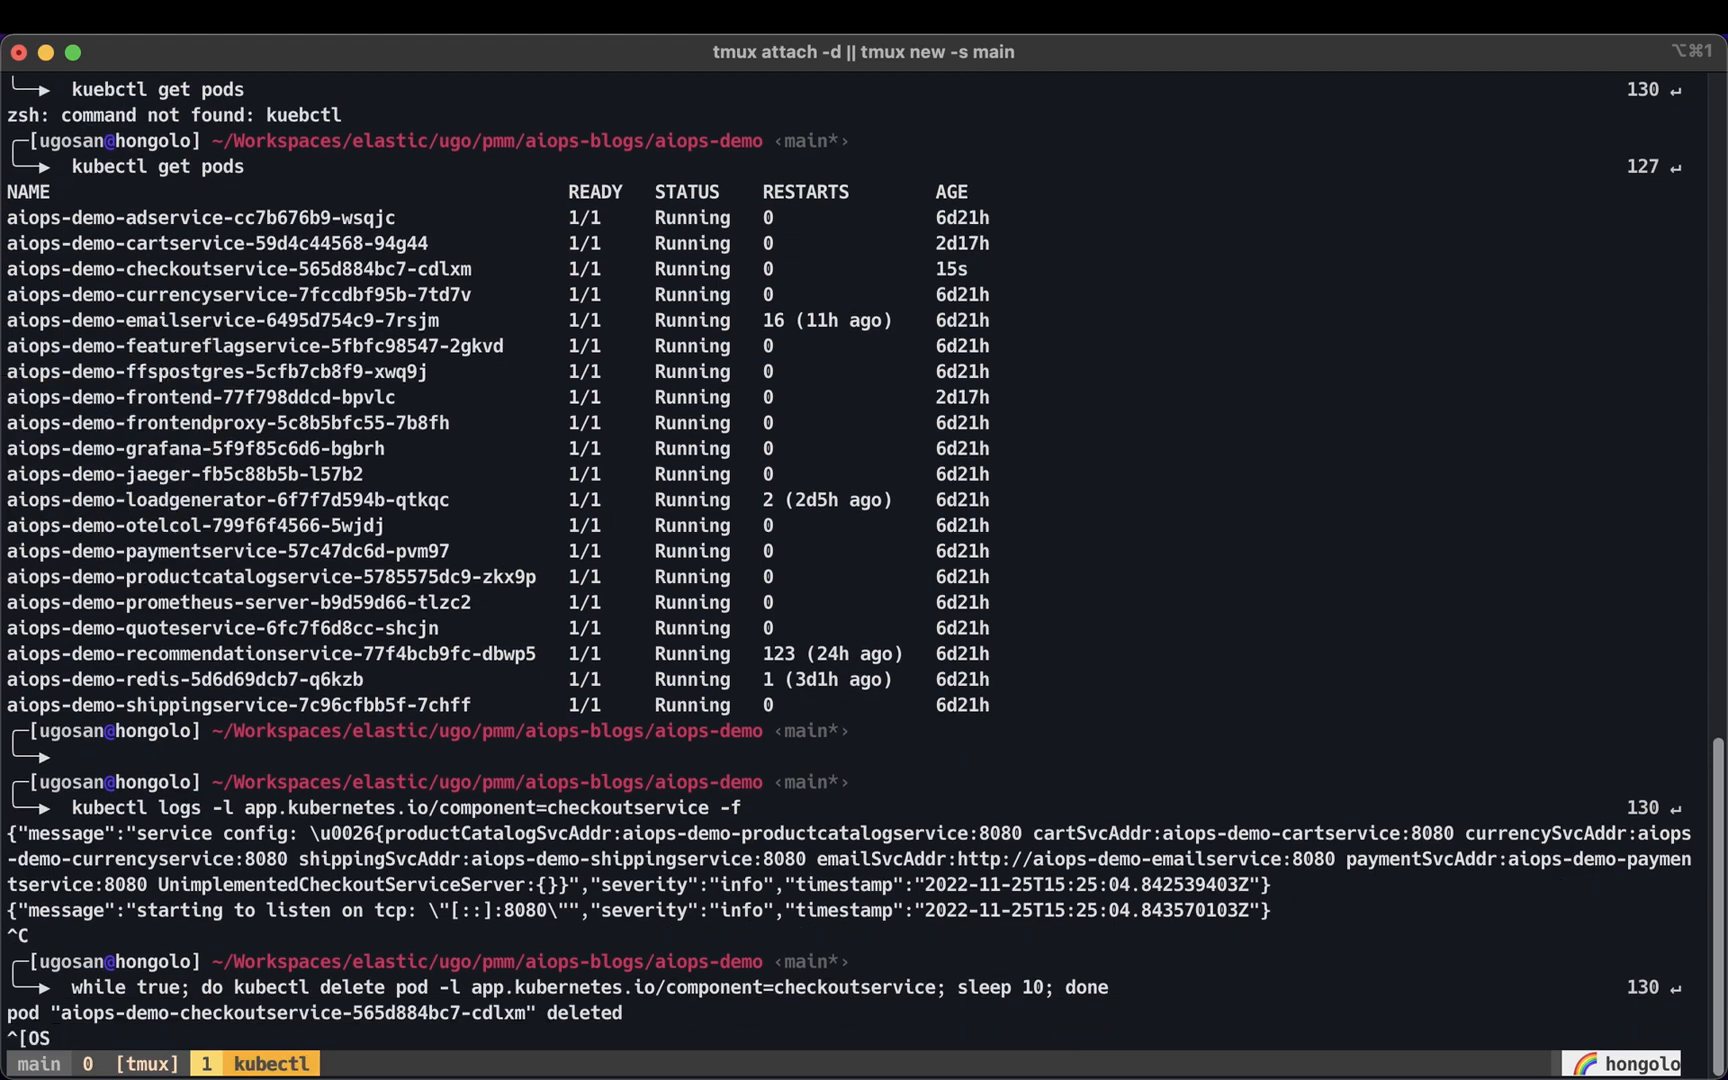
Switch to the browser and refresh the Single Metric Viewer
{"action": "mouse_move", "coordinate": [730, 1075]}
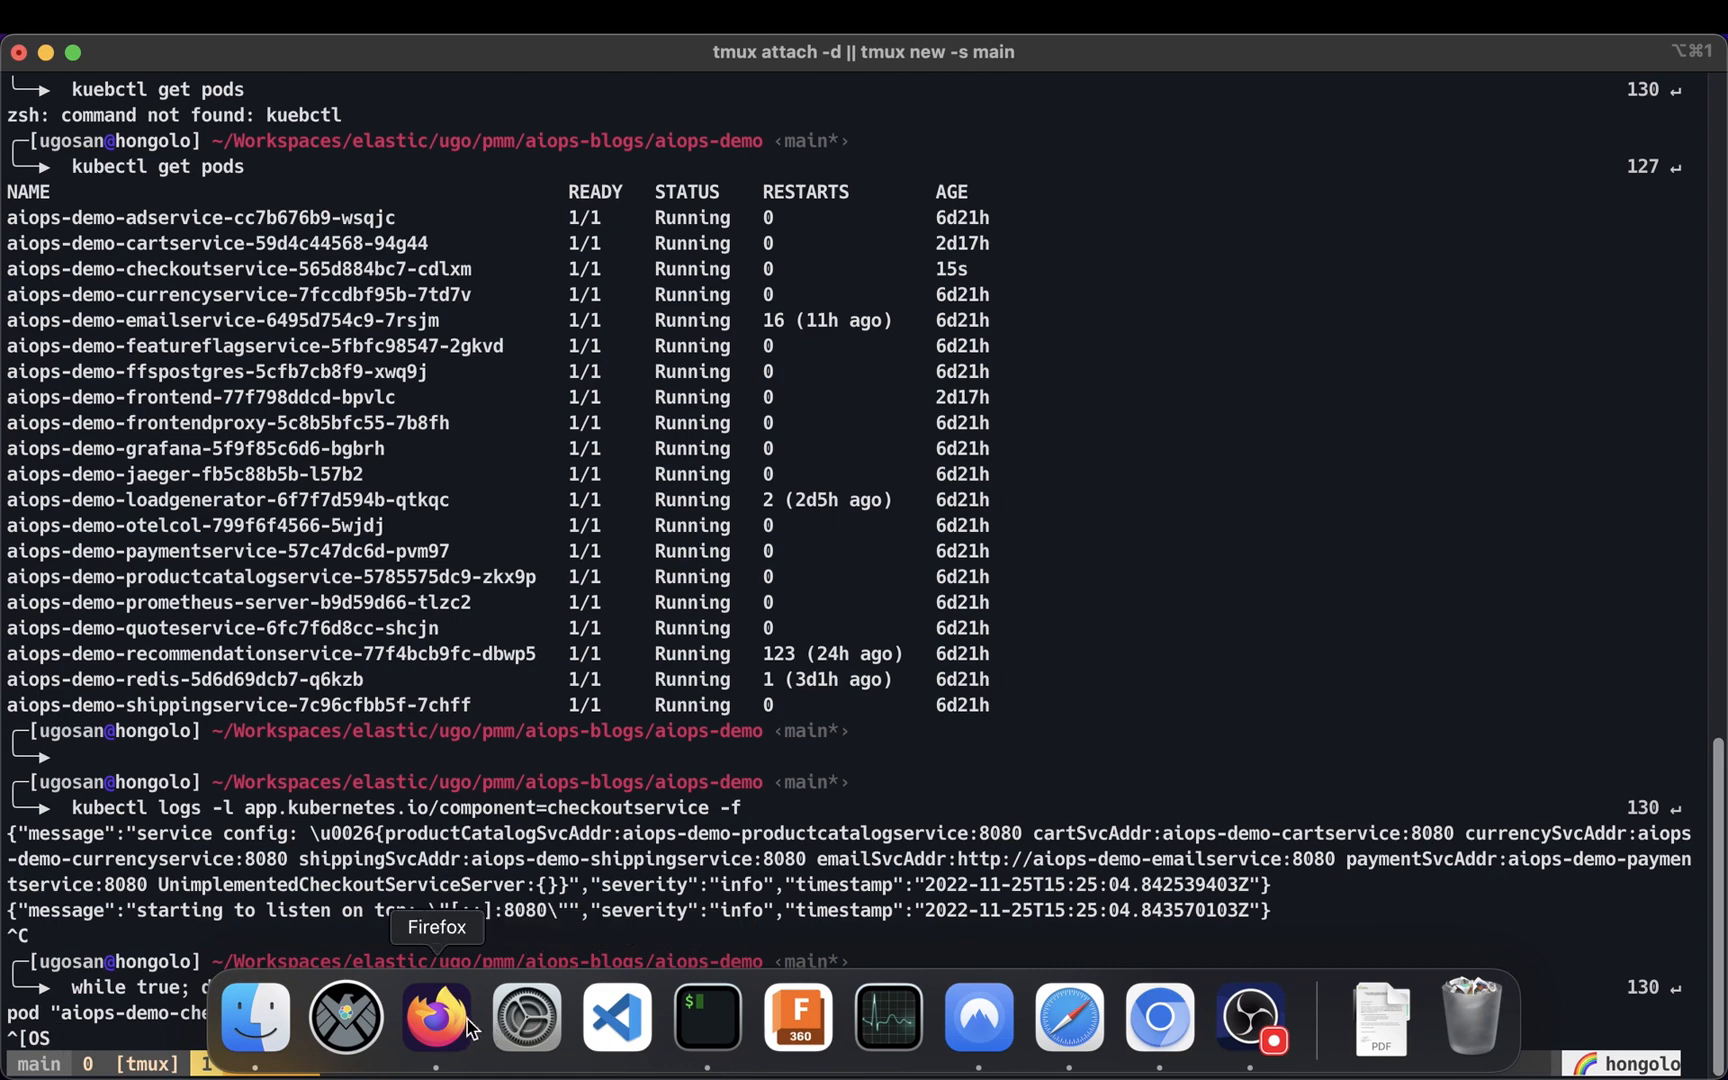
{"action": "left_click", "coordinate": [436, 1017]}
{"action": "scroll", "coordinate": [1326, 520], "scroll_direction": "up", "scroll_amount": 5}
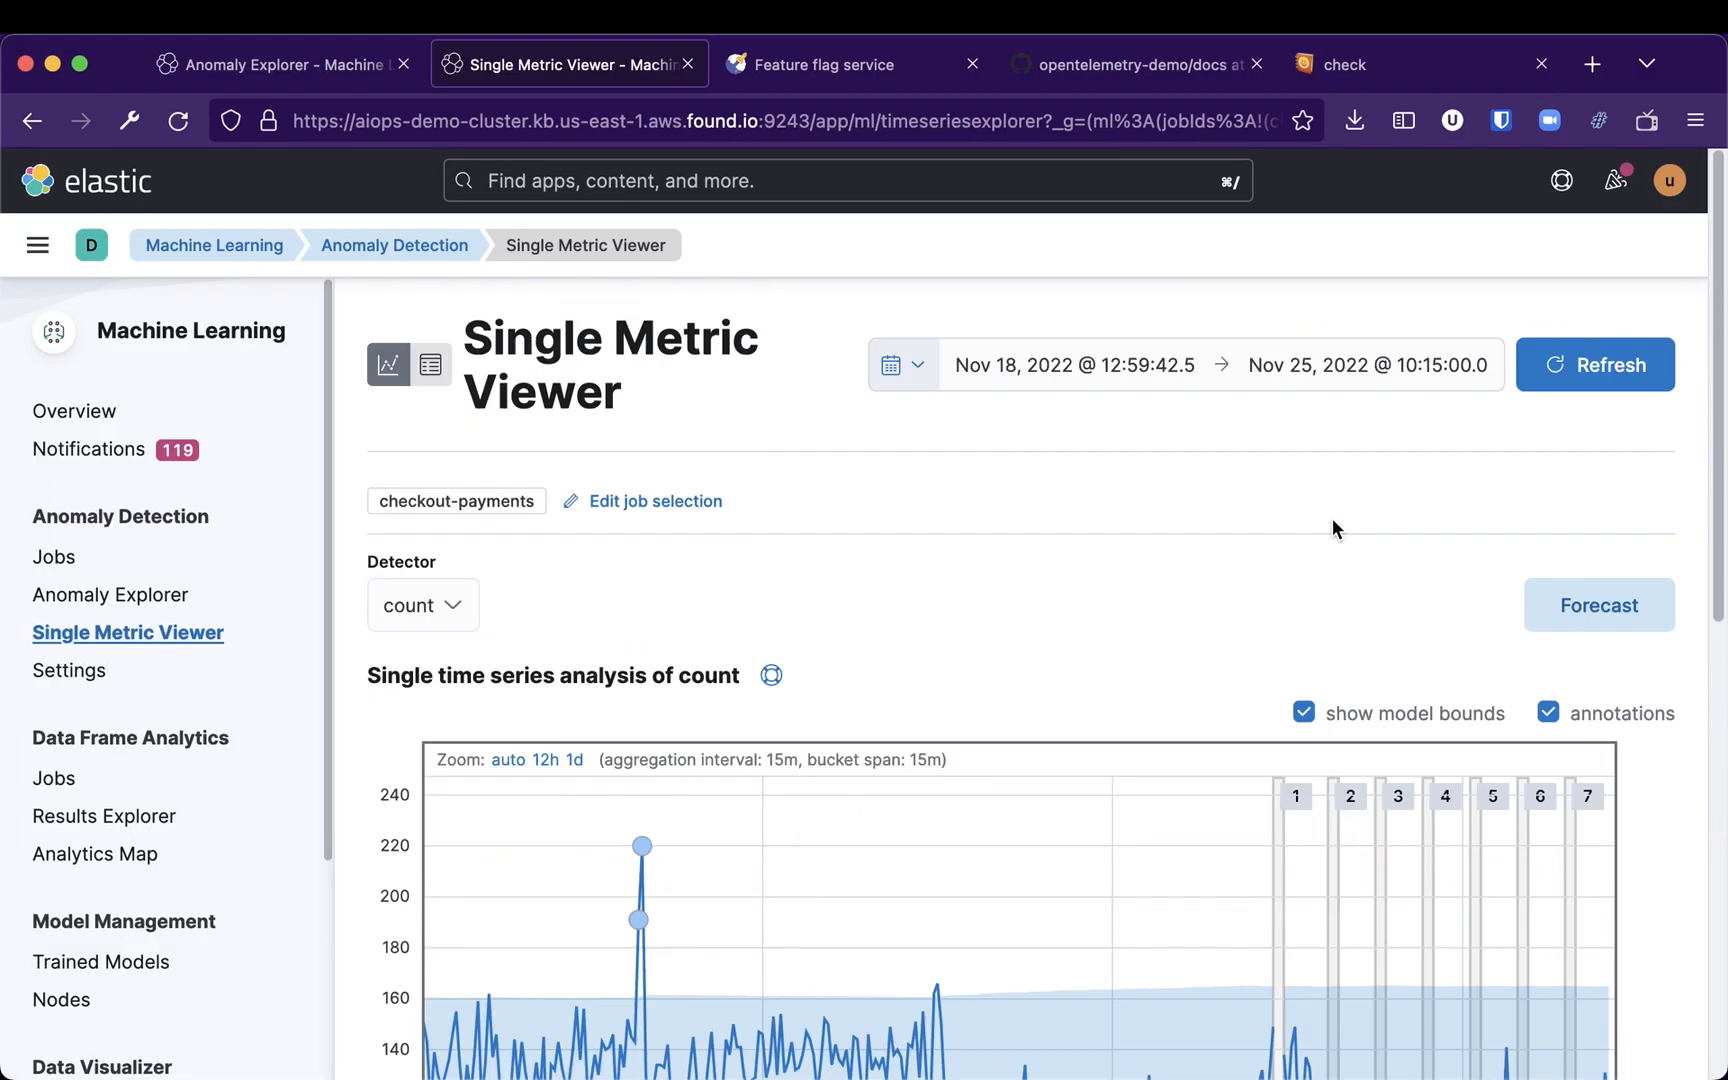
{"action": "left_click", "coordinate": [1600, 364]}
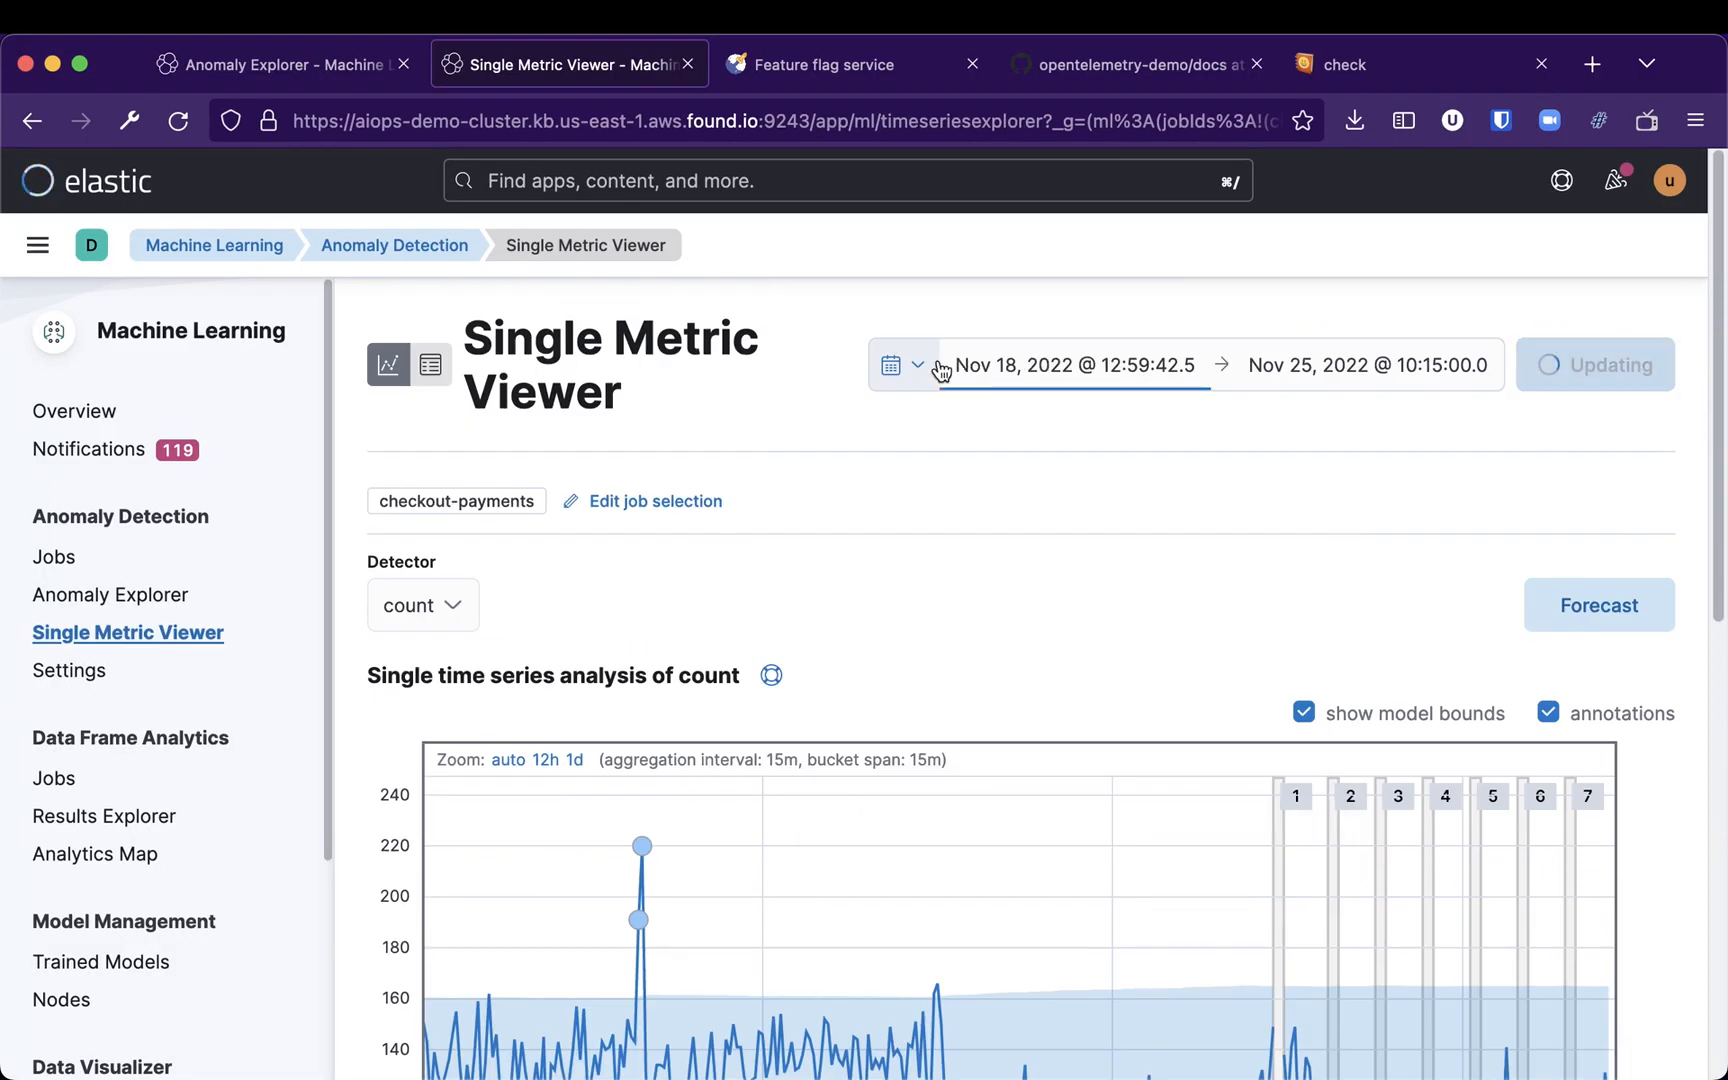
Set the Single Metric Viewer's time range to Last 24 hours
{"action": "left_click", "coordinate": [905, 365]}
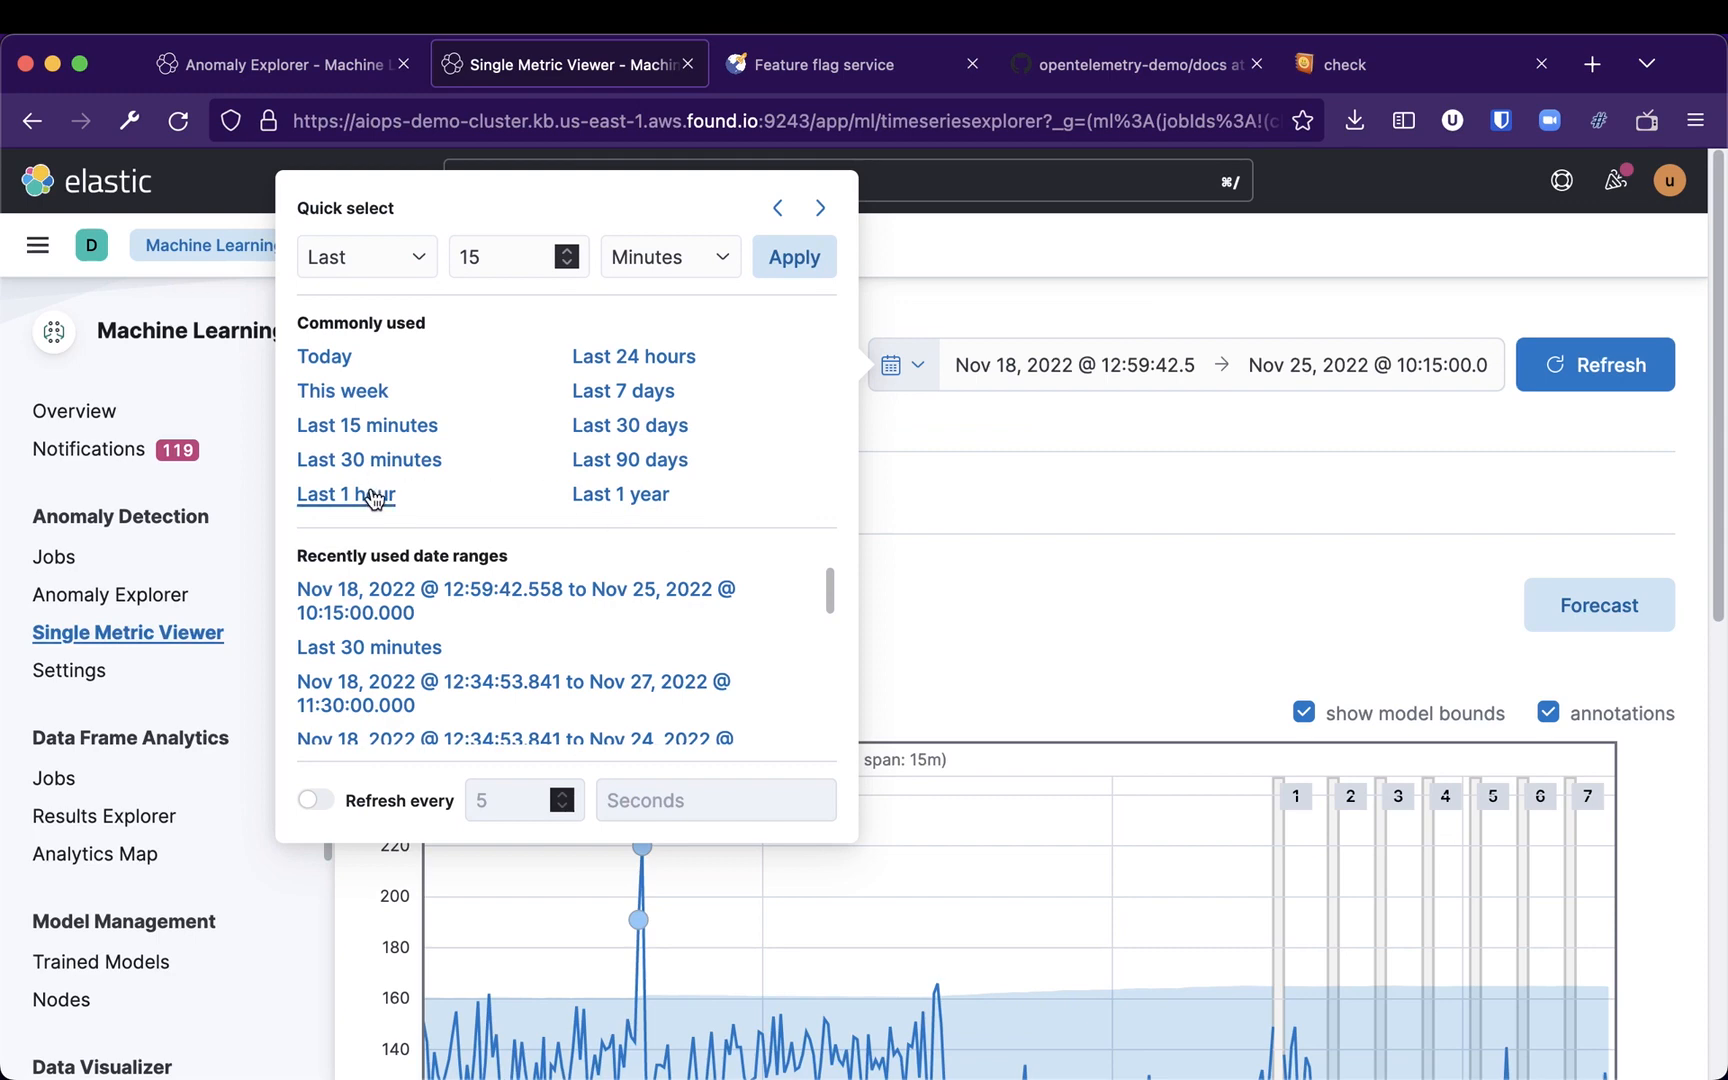
{"action": "left_click", "coordinate": [373, 492]}
{"action": "scroll", "coordinate": [1395, 516], "scroll_direction": "down", "scroll_amount": 4}
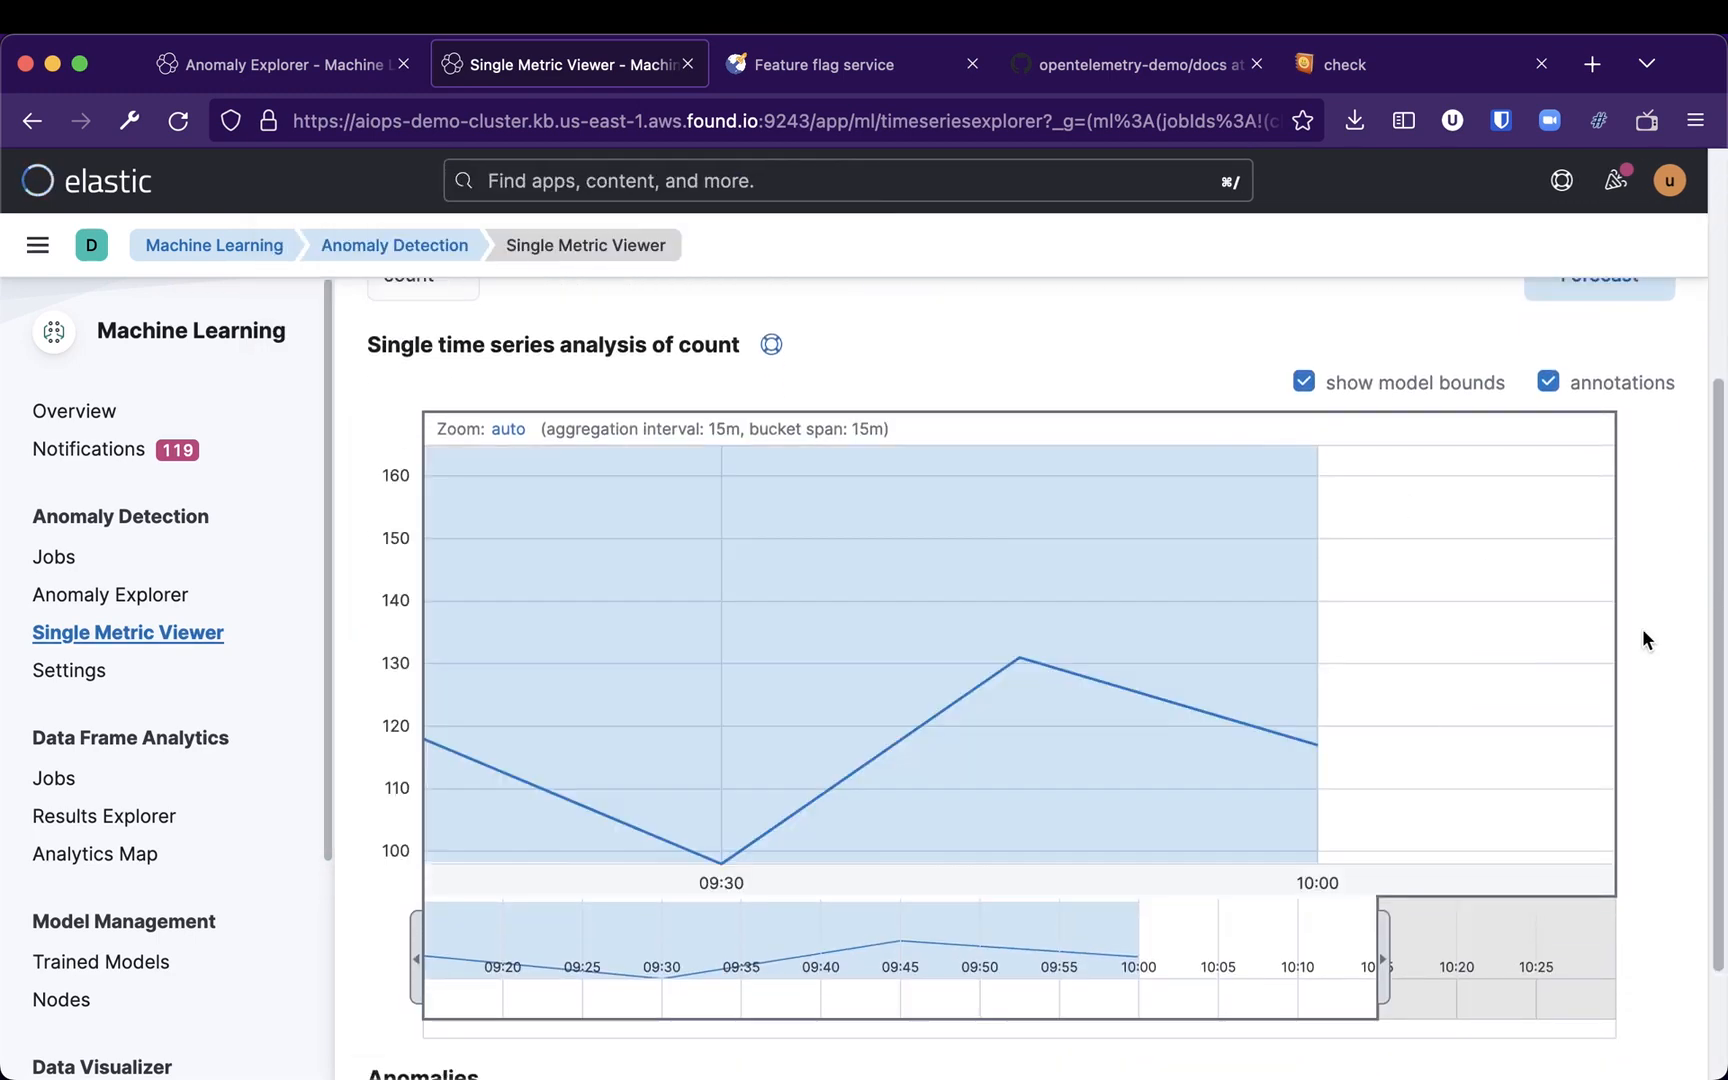
{"action": "scroll", "coordinate": [1008, 435], "scroll_direction": "up", "scroll_amount": 3}
{"action": "left_click", "coordinate": [903, 366]}
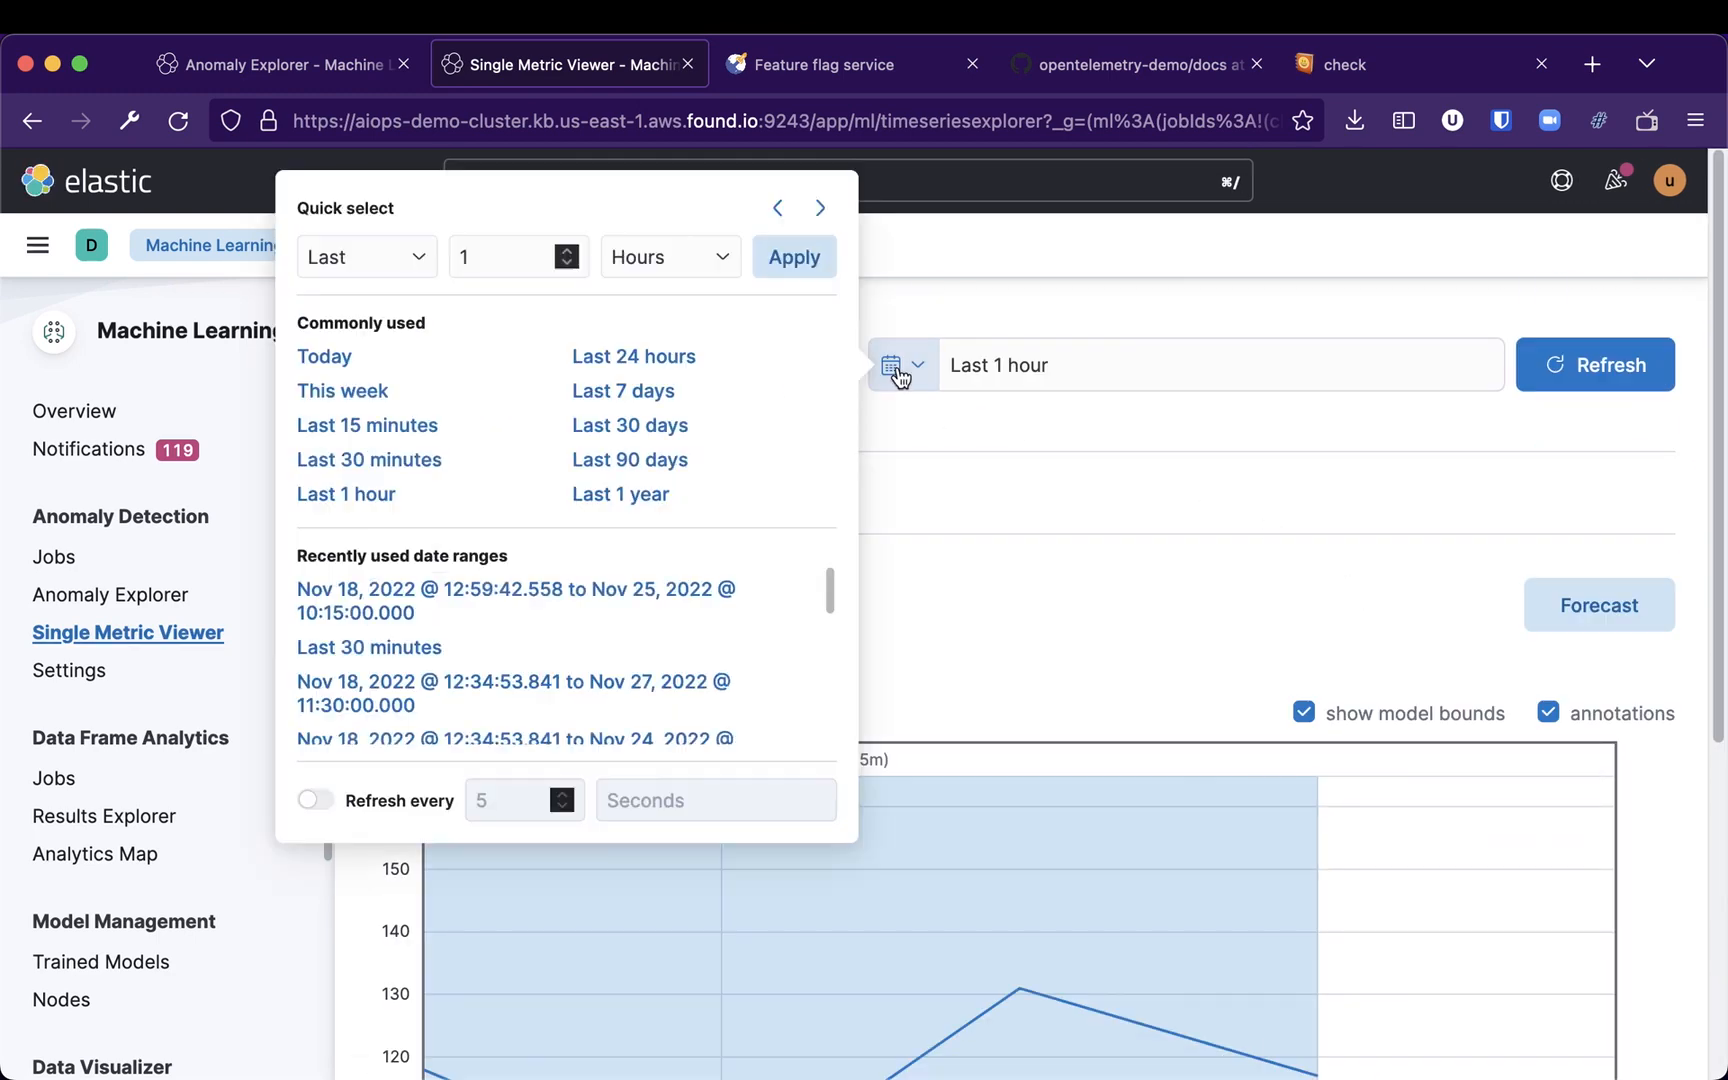
{"action": "left_click", "coordinate": [608, 372]}
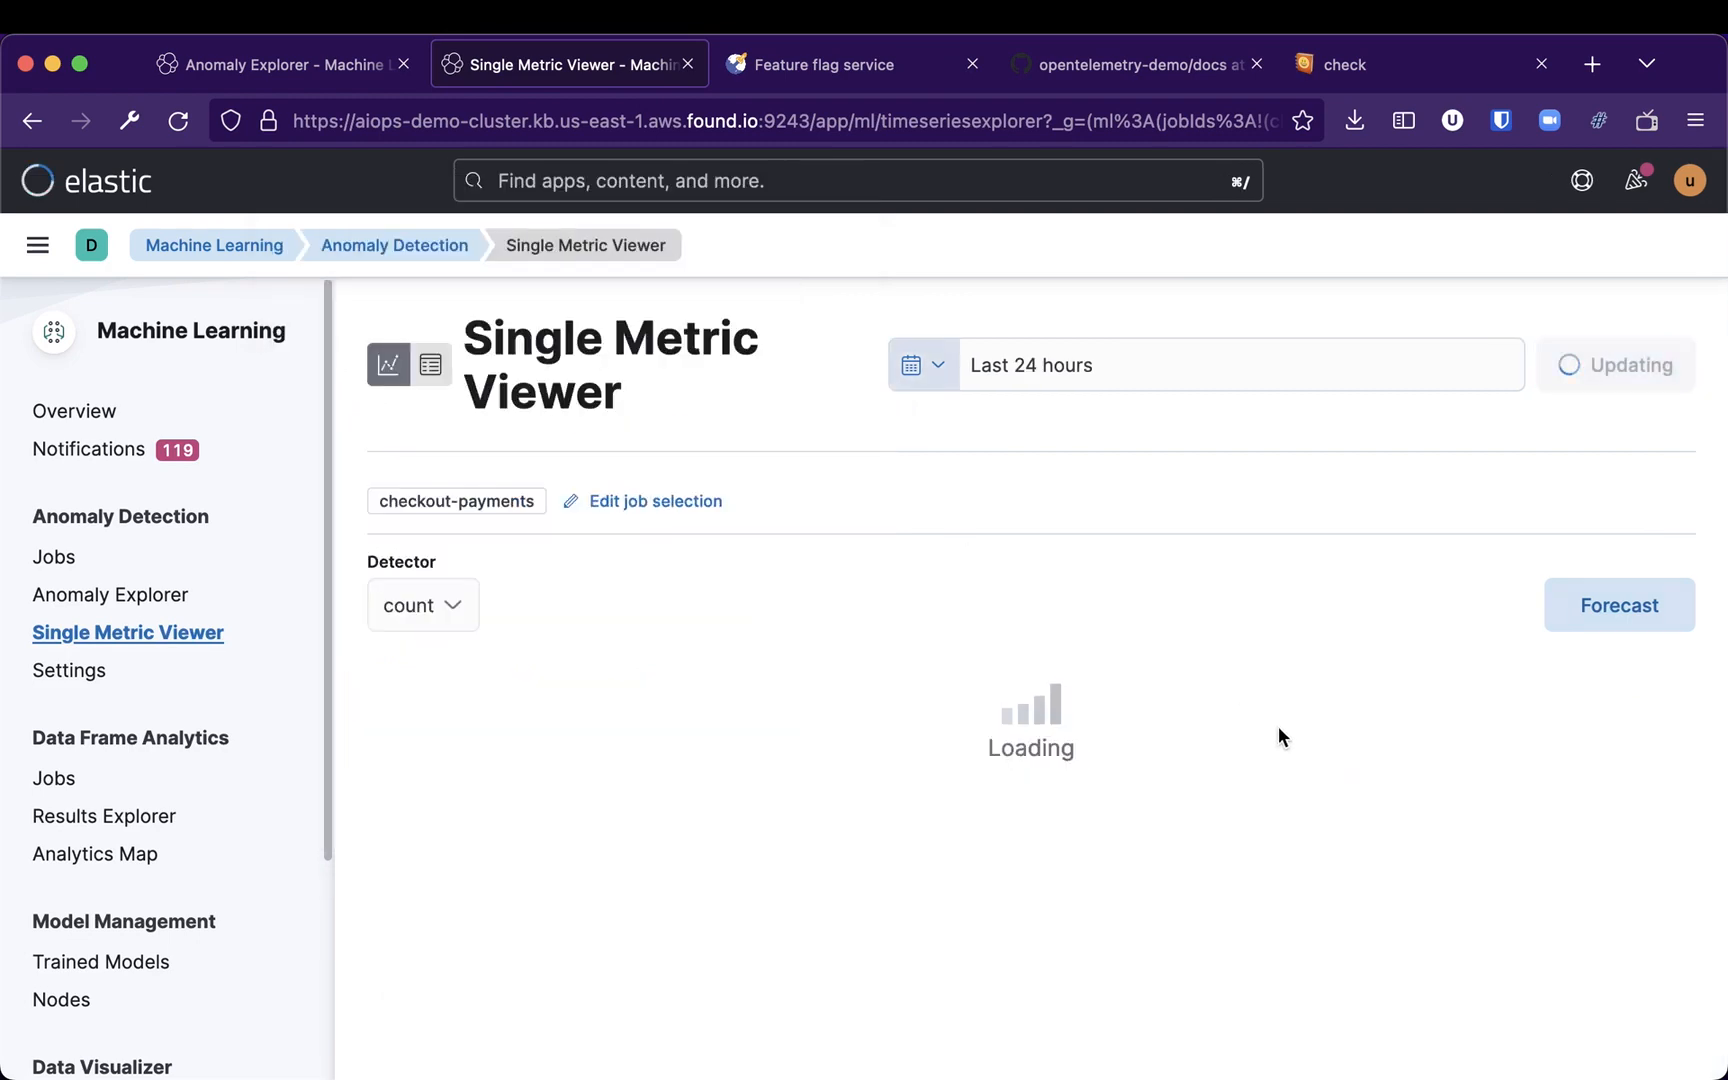
Refresh the chart and widen the overview selection to show data from about 18:00 onward
{"action": "scroll", "coordinate": [1651, 835], "scroll_direction": "down", "scroll_amount": 2}
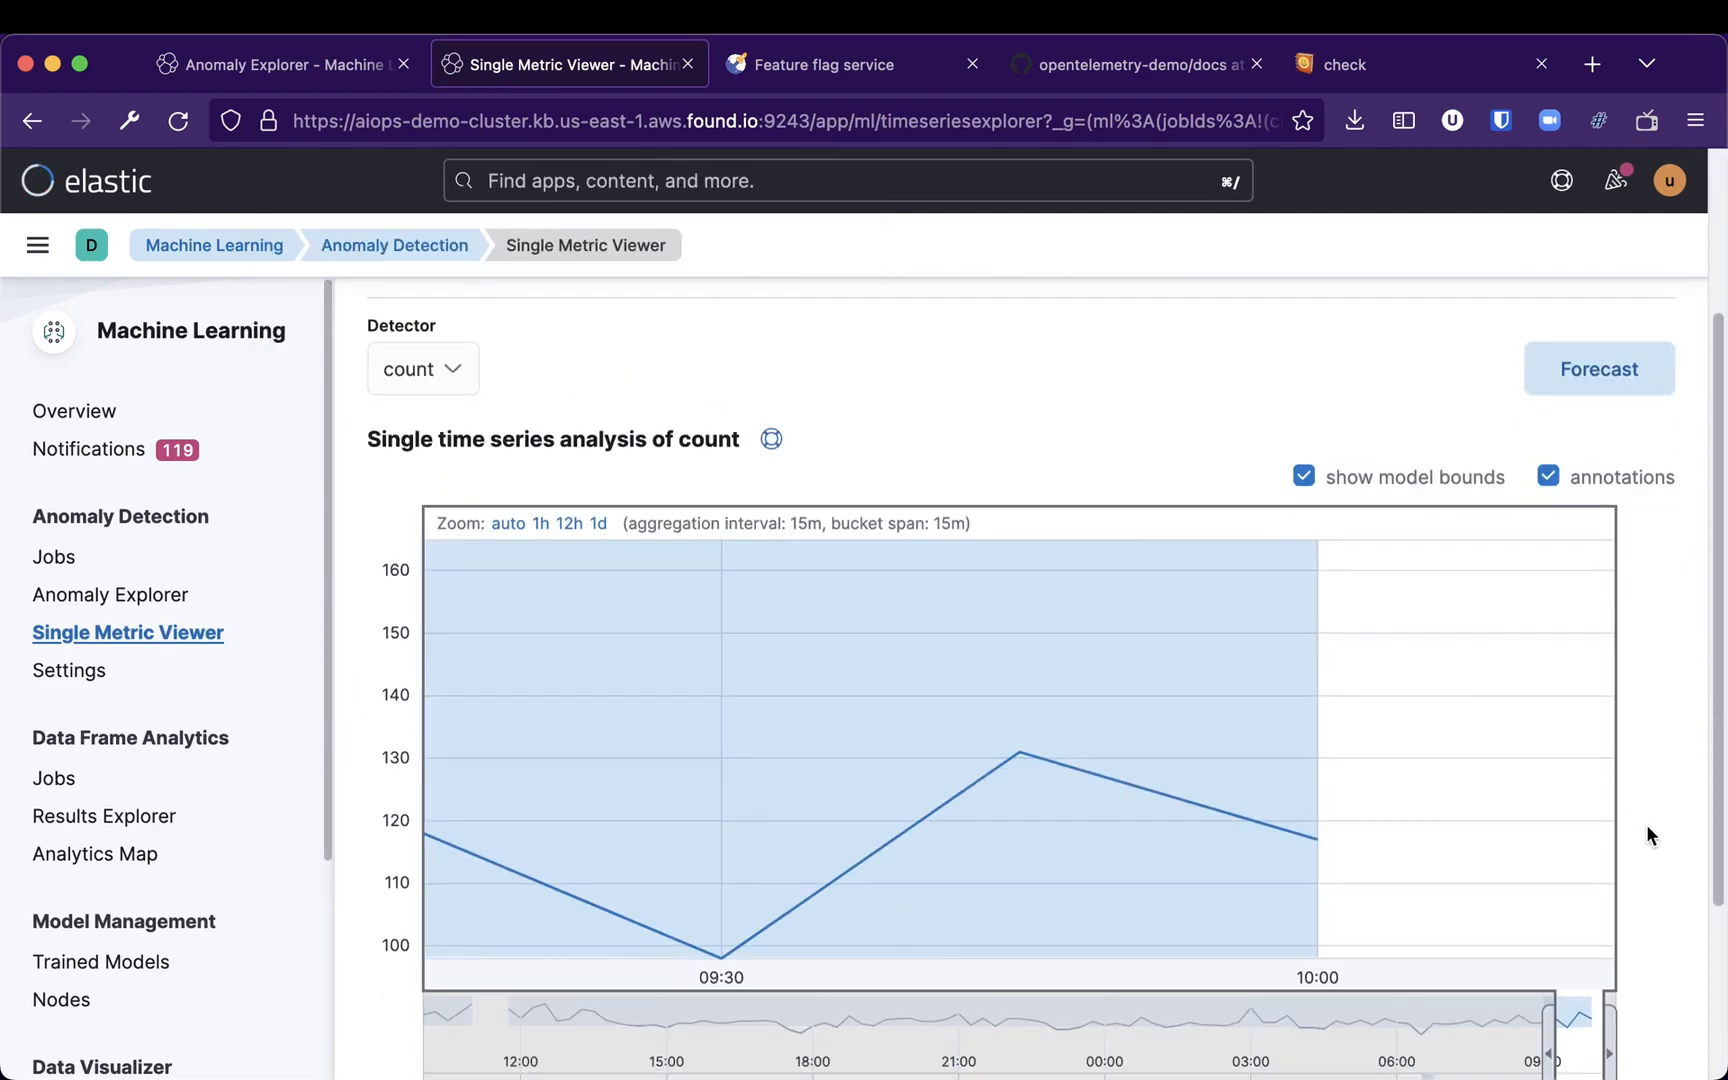
{"action": "scroll", "coordinate": [1647, 835], "scroll_direction": "up", "scroll_amount": 2}
{"action": "left_click", "coordinate": [1543, 362]}
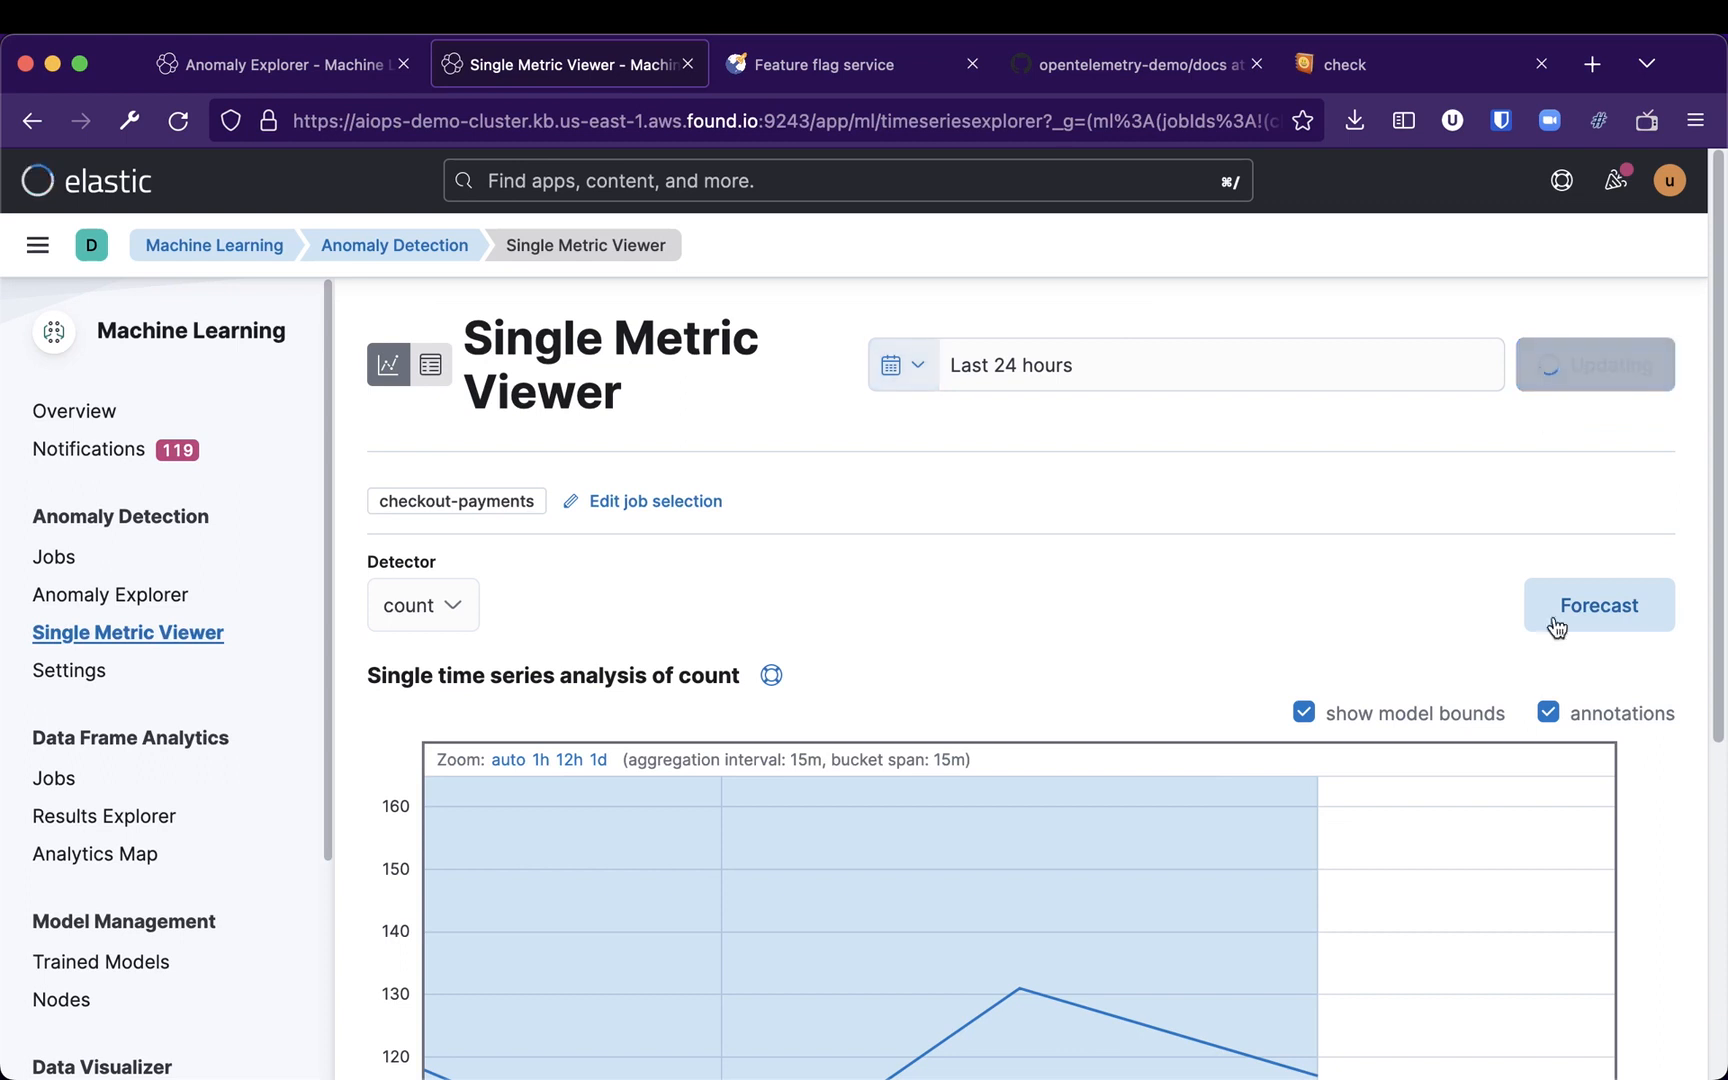
{"action": "scroll", "coordinate": [1622, 833], "scroll_direction": "down", "scroll_amount": 4}
{"action": "left_click_drag", "start_coordinate": [1540, 805], "coordinate": [830, 825]}
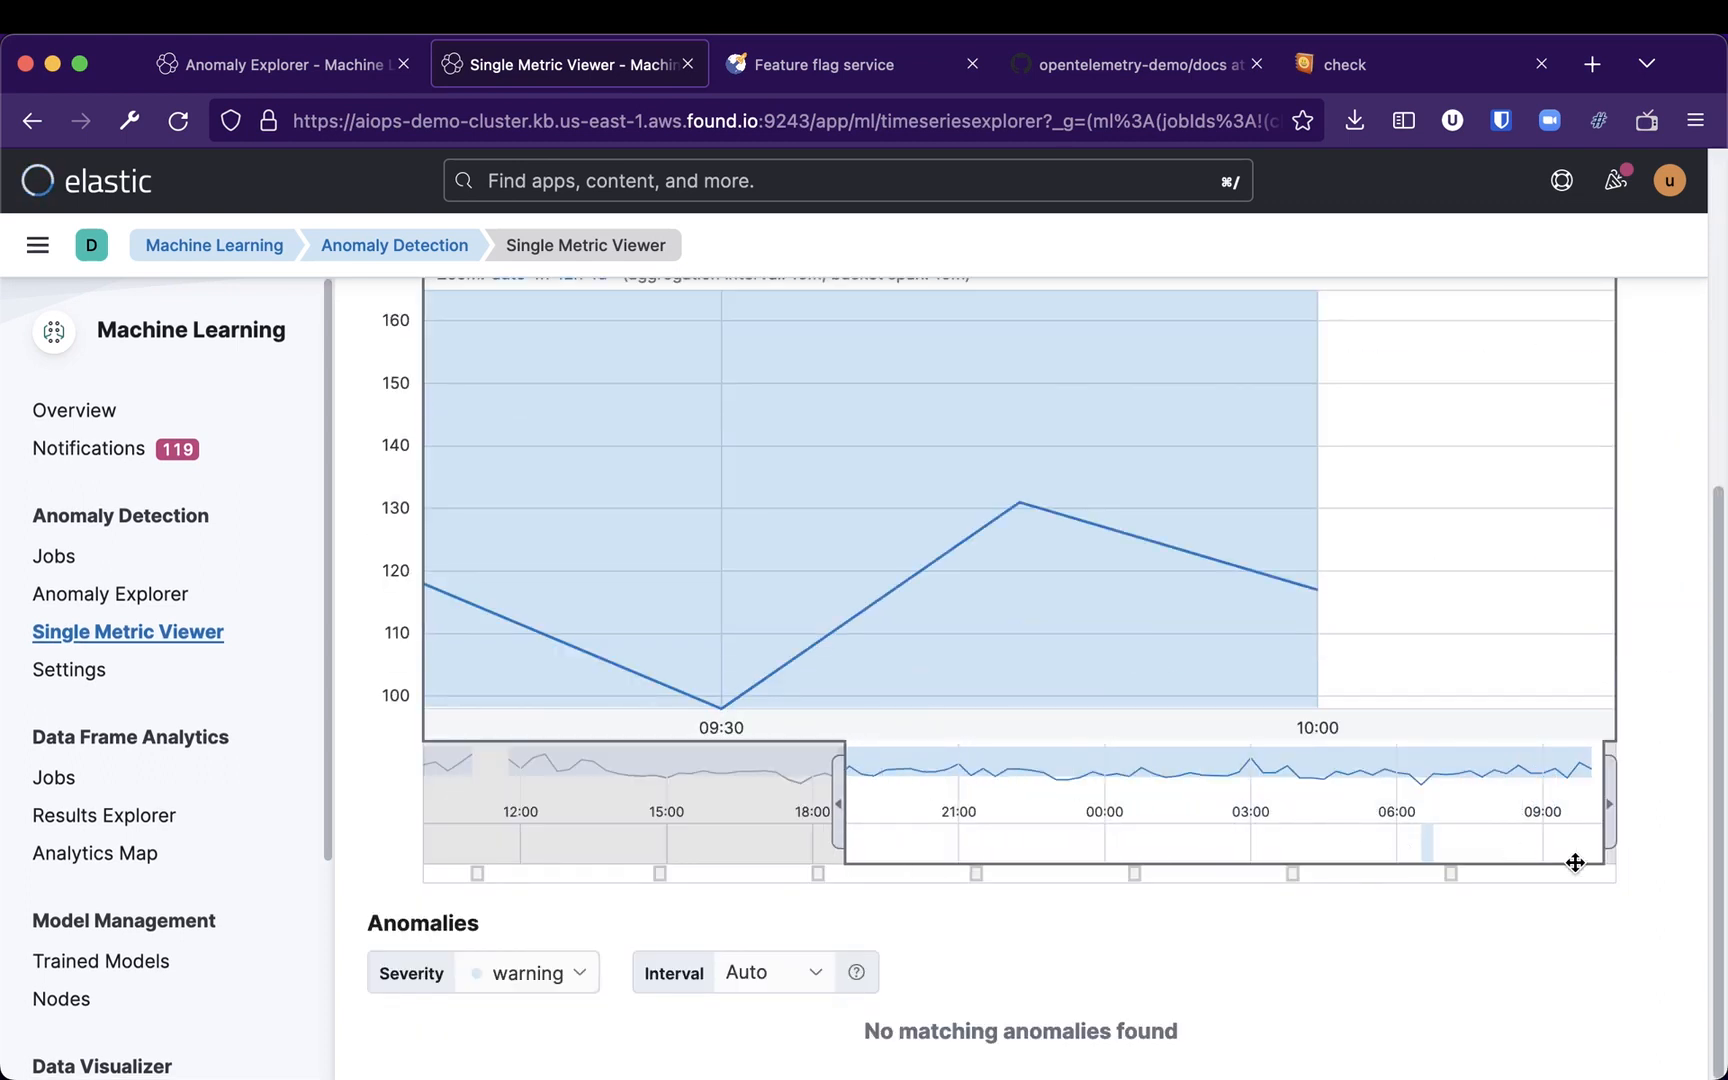
{"action": "scroll", "coordinate": [1660, 858], "scroll_direction": "up", "scroll_amount": 1}
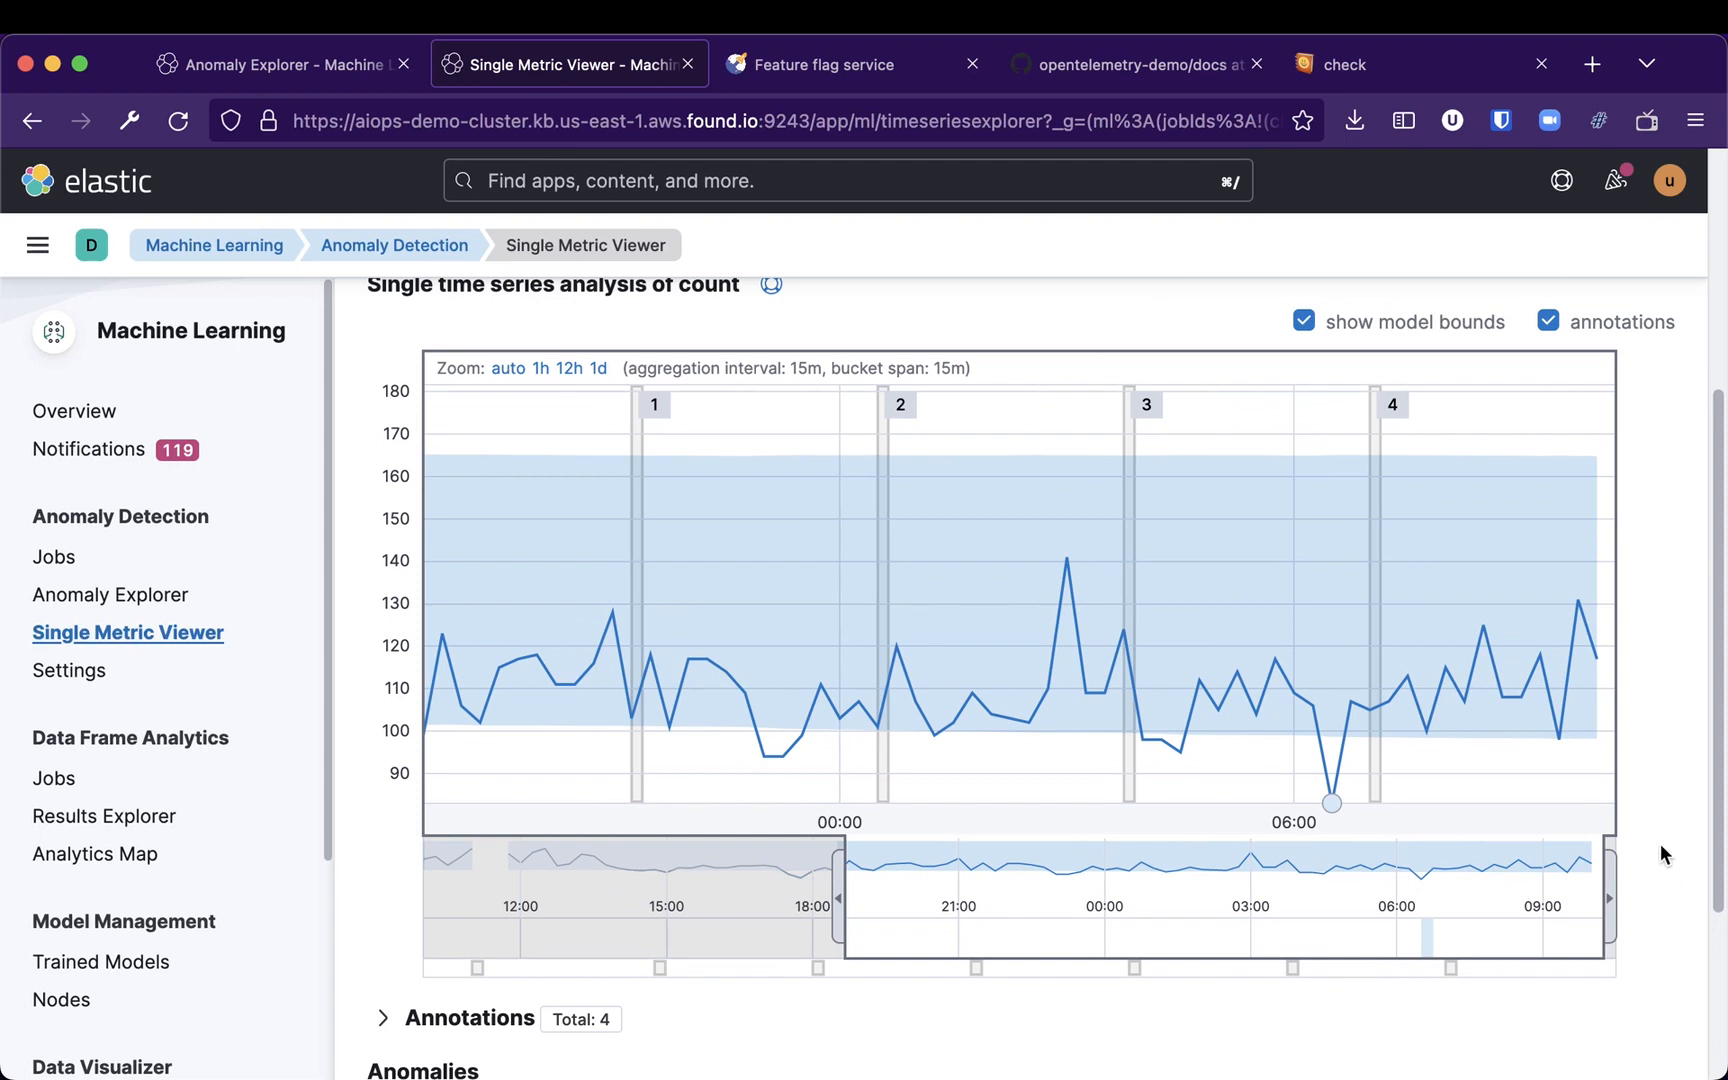
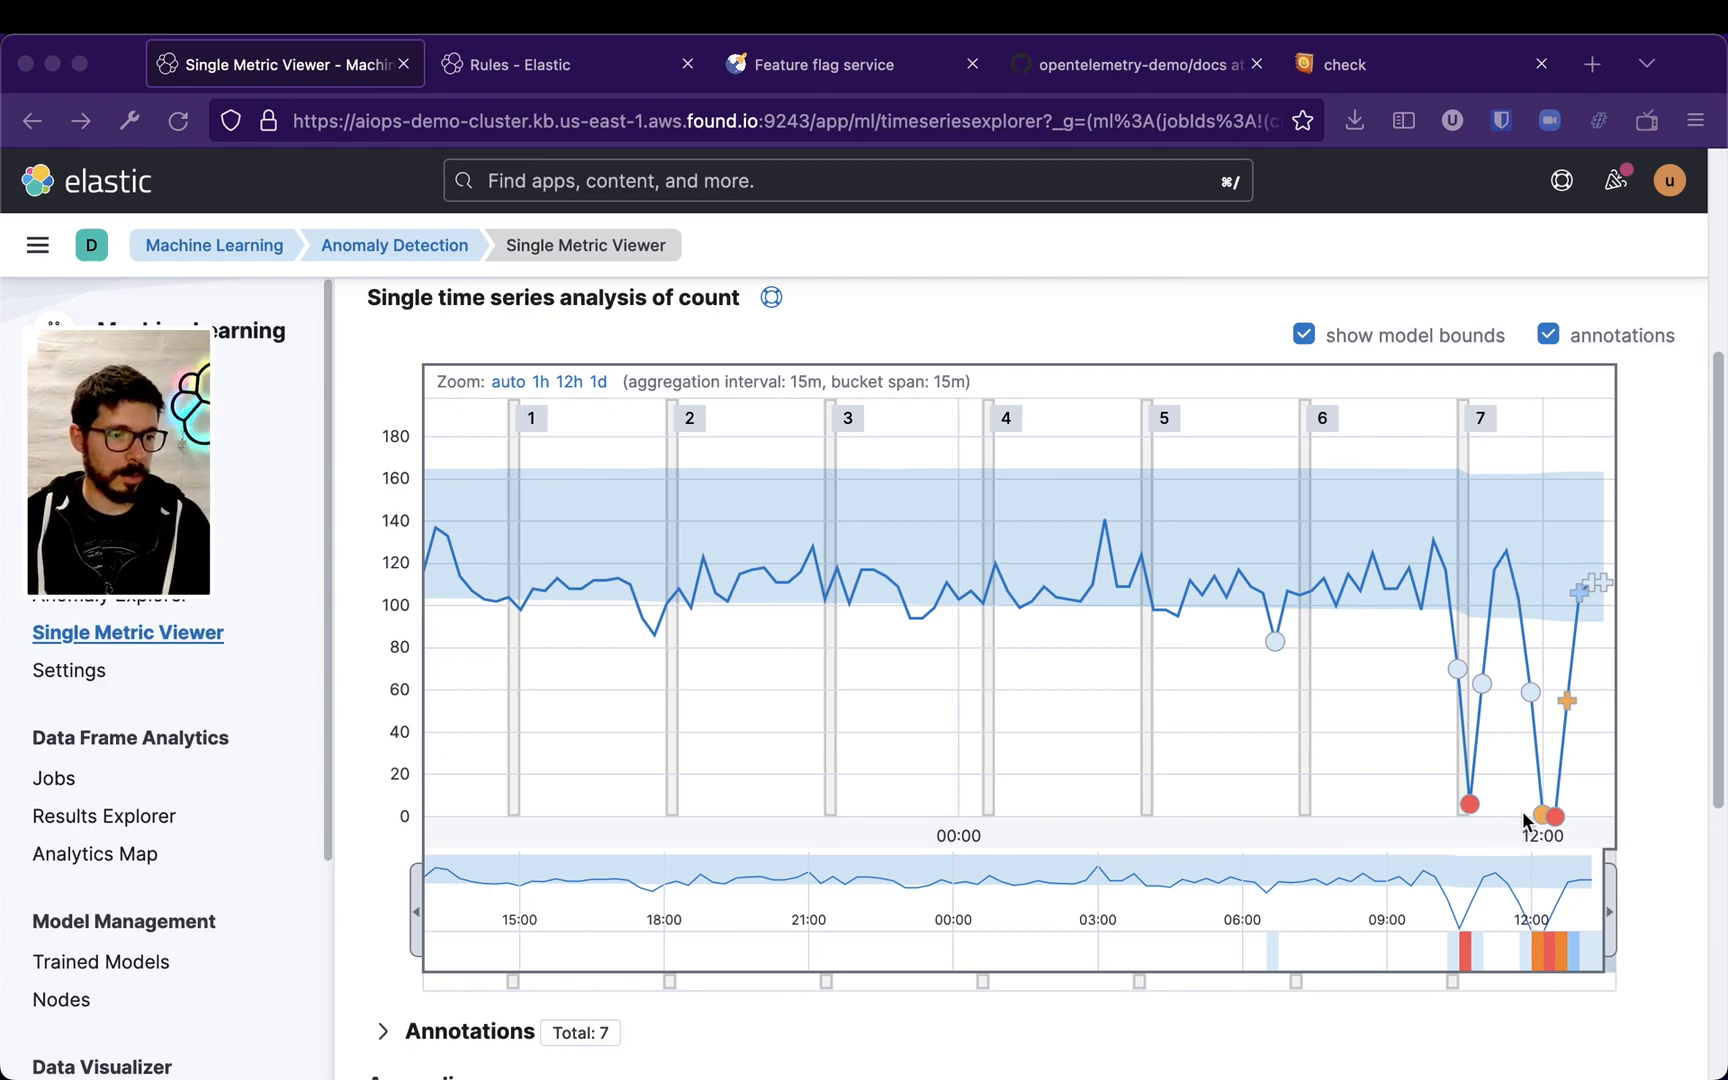
Narrow the overview selection to the most recent hours and inspect the anomaly points around 10:00–13:00
{"action": "left_click_drag", "start_coordinate": [419, 910], "coordinate": [1383, 872]}
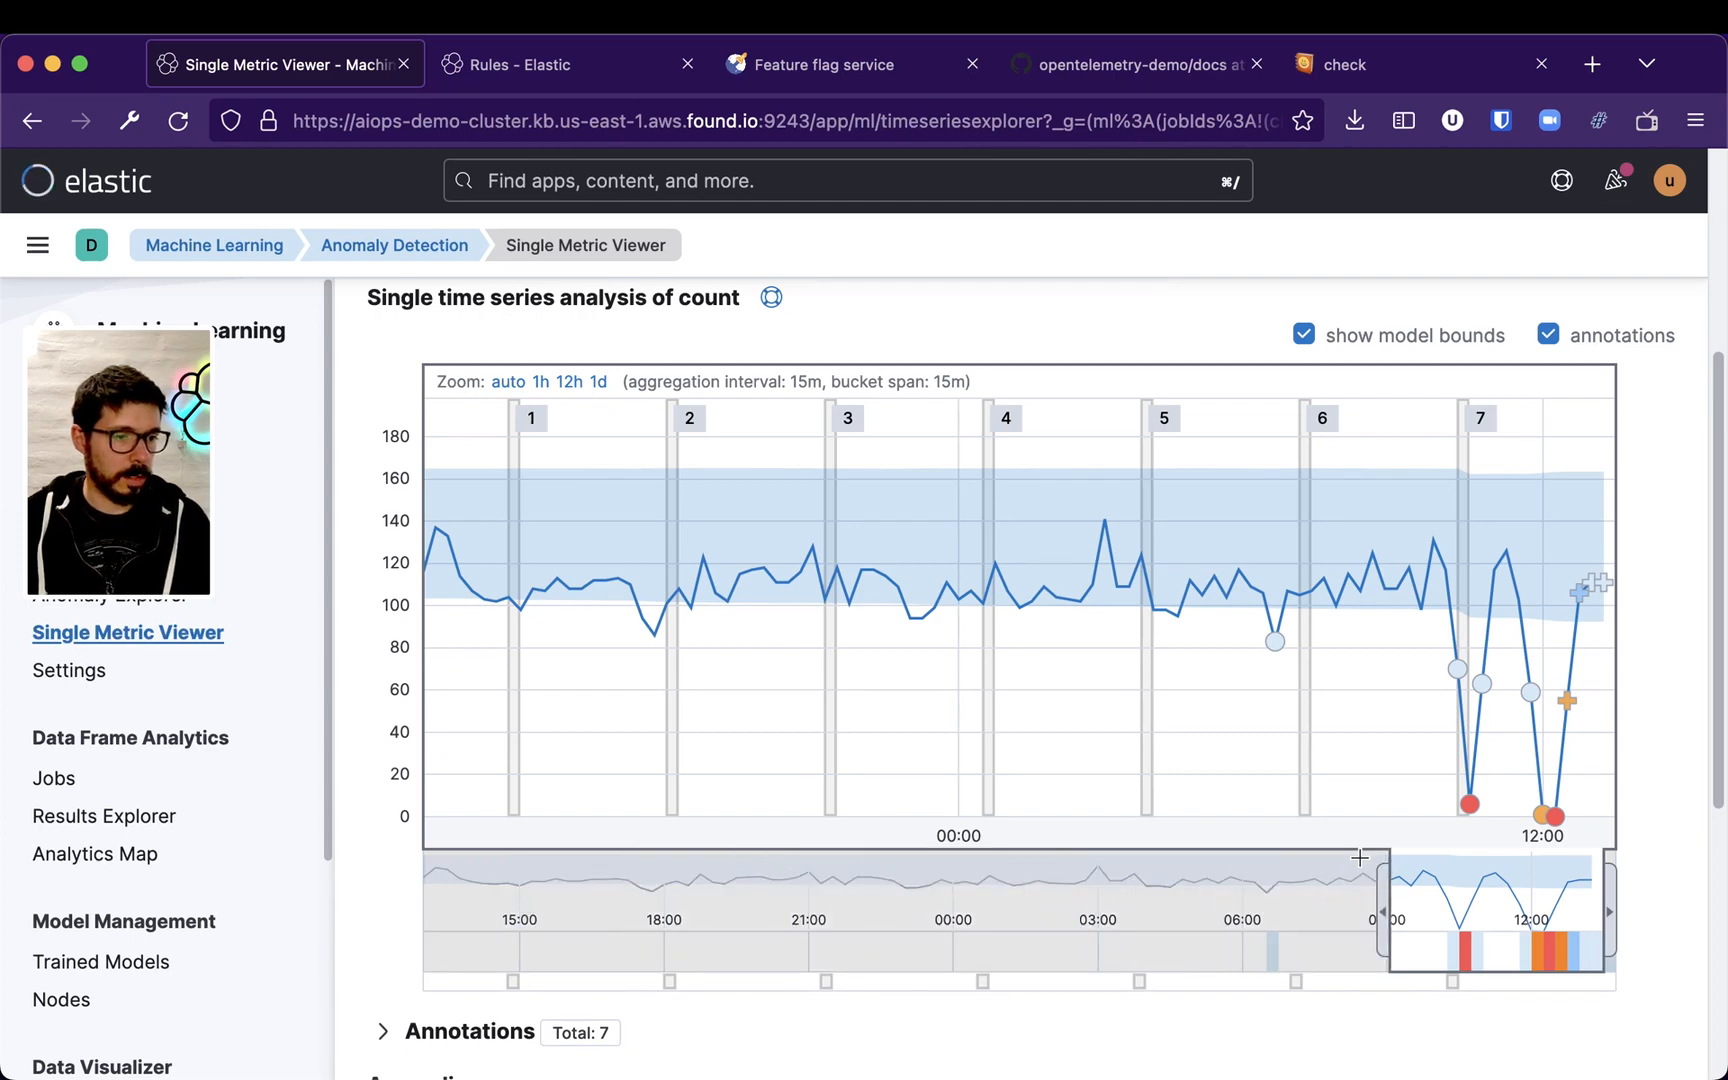
{"action": "mouse_move", "coordinate": [1219, 818]}
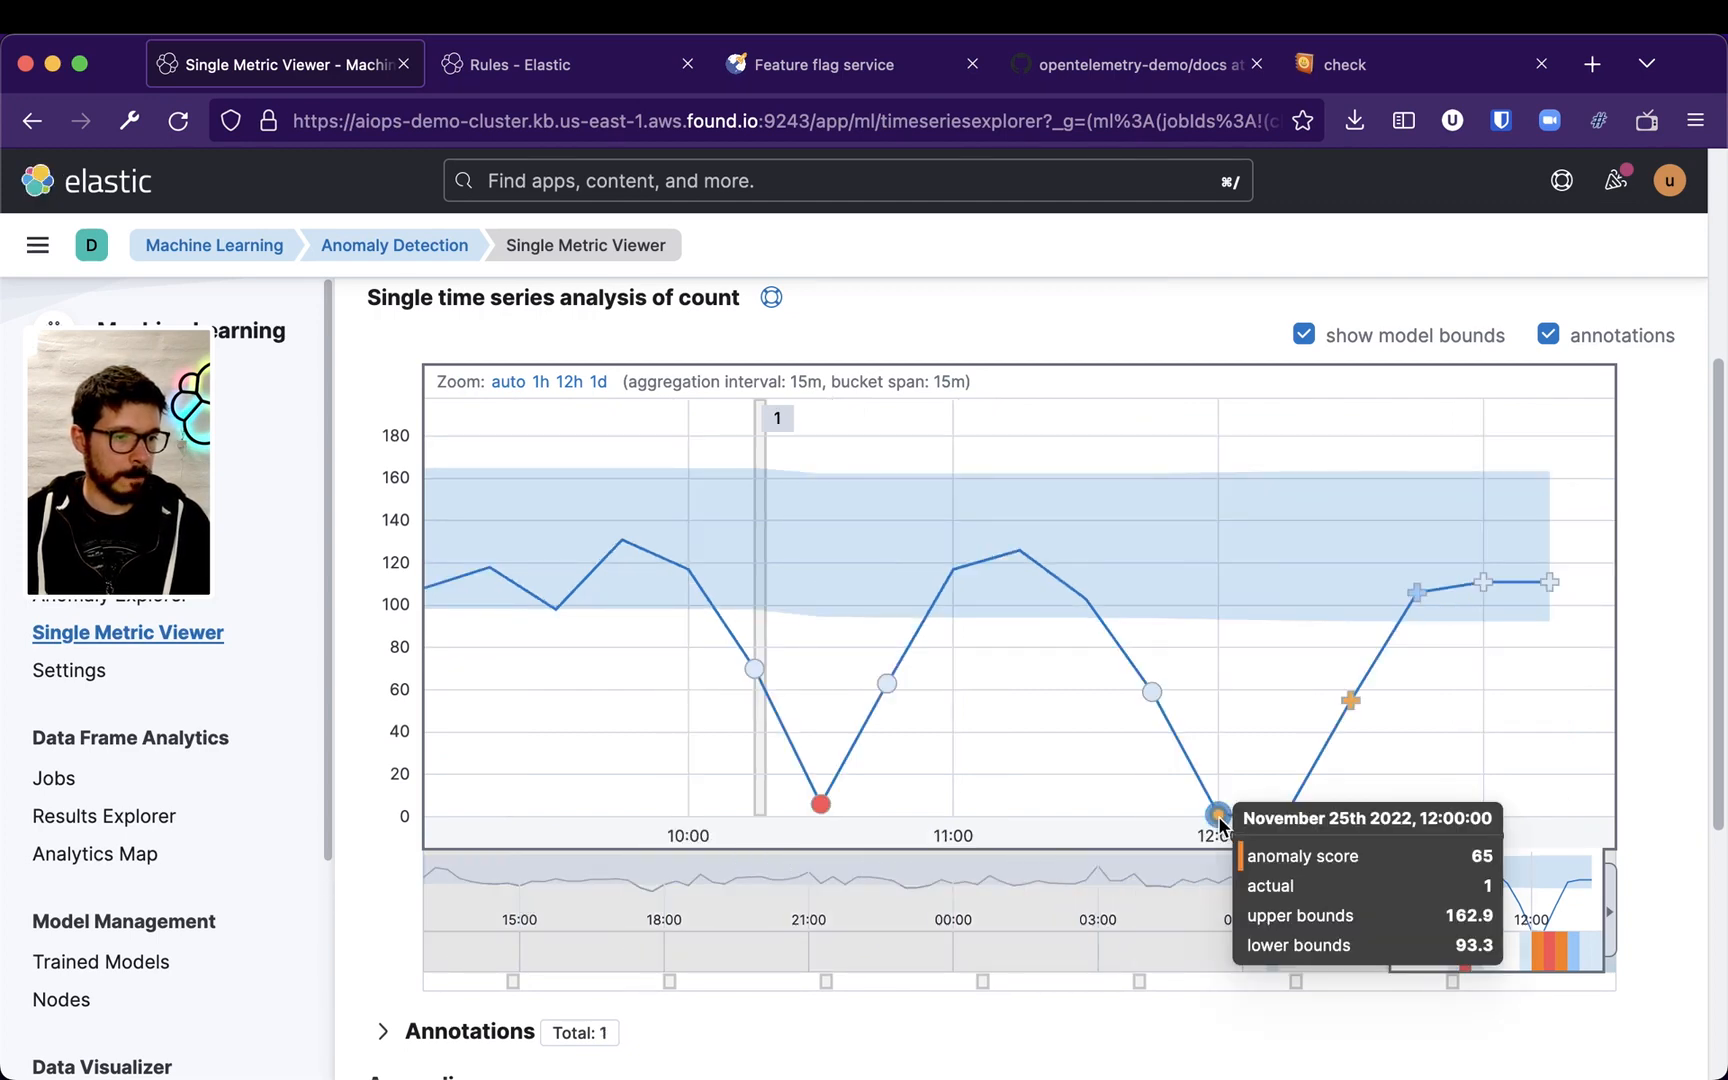
{"action": "mouse_move", "coordinate": [1284, 818]}
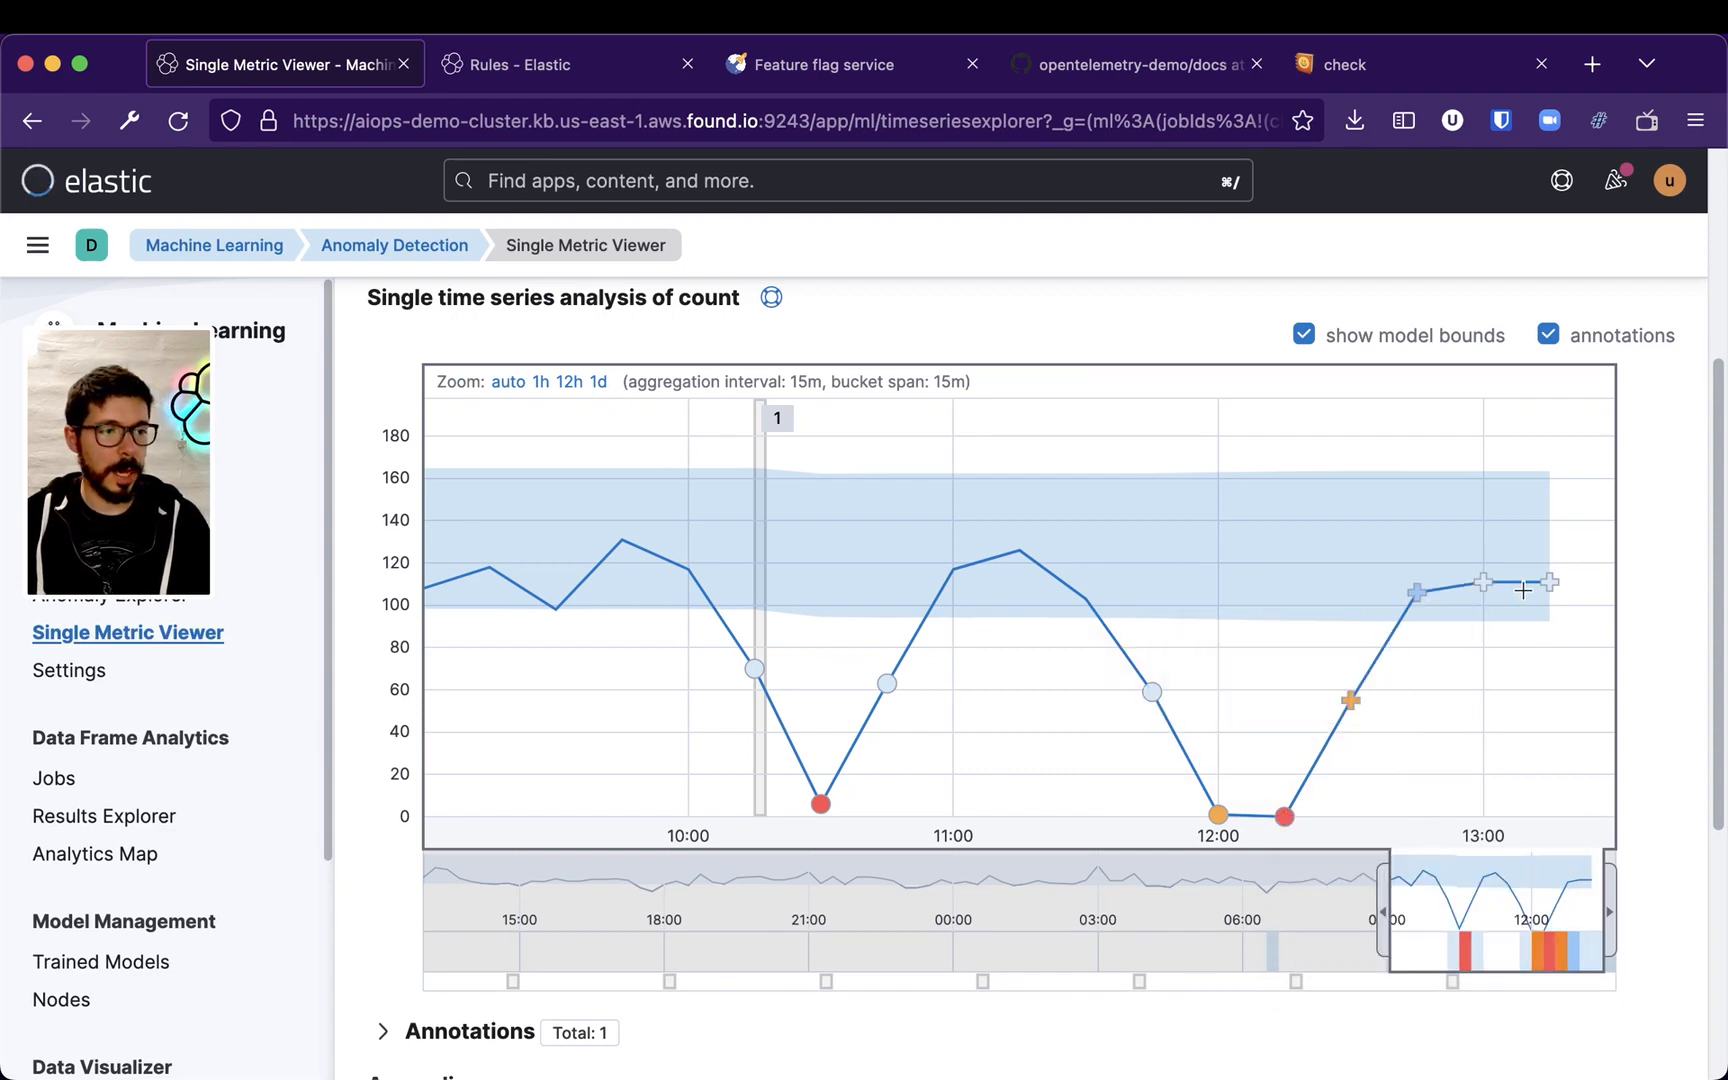
{"action": "mouse_move", "coordinate": [1391, 600]}
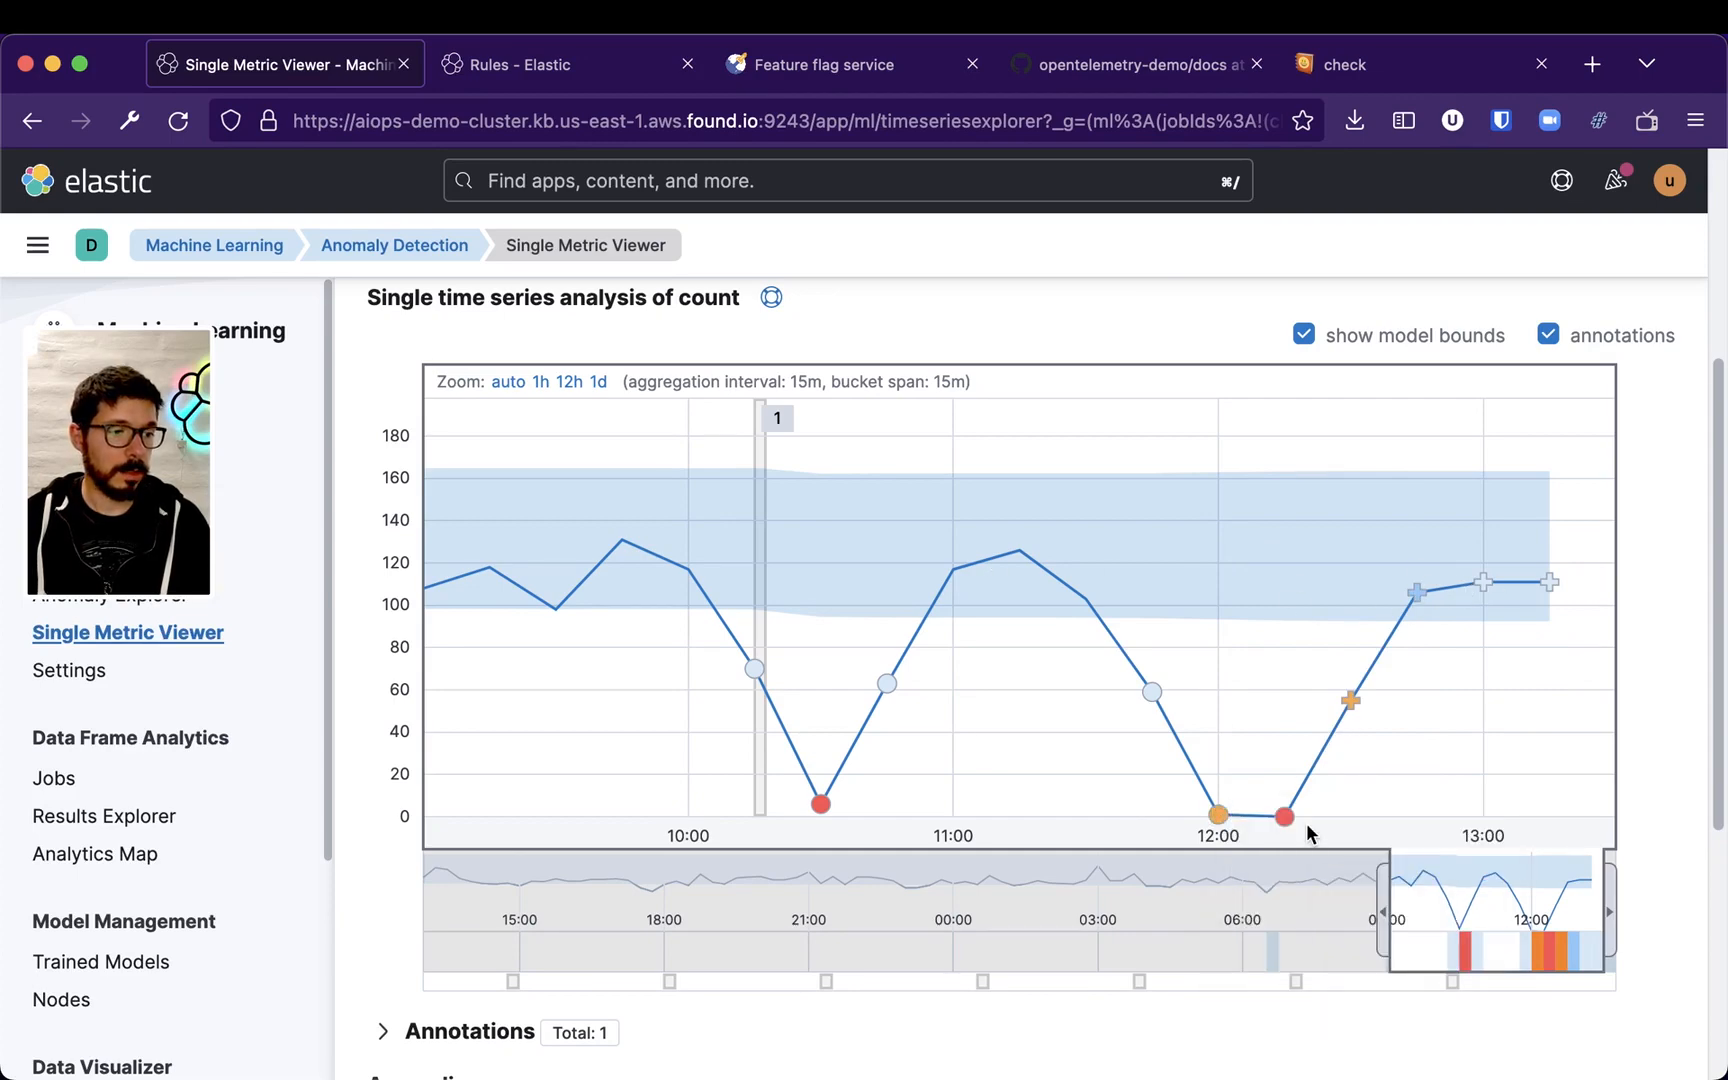
Examine the anomalies table entries and their matching points on the chart
{"action": "scroll", "coordinate": [1540, 735], "scroll_direction": "down", "scroll_amount": 5}
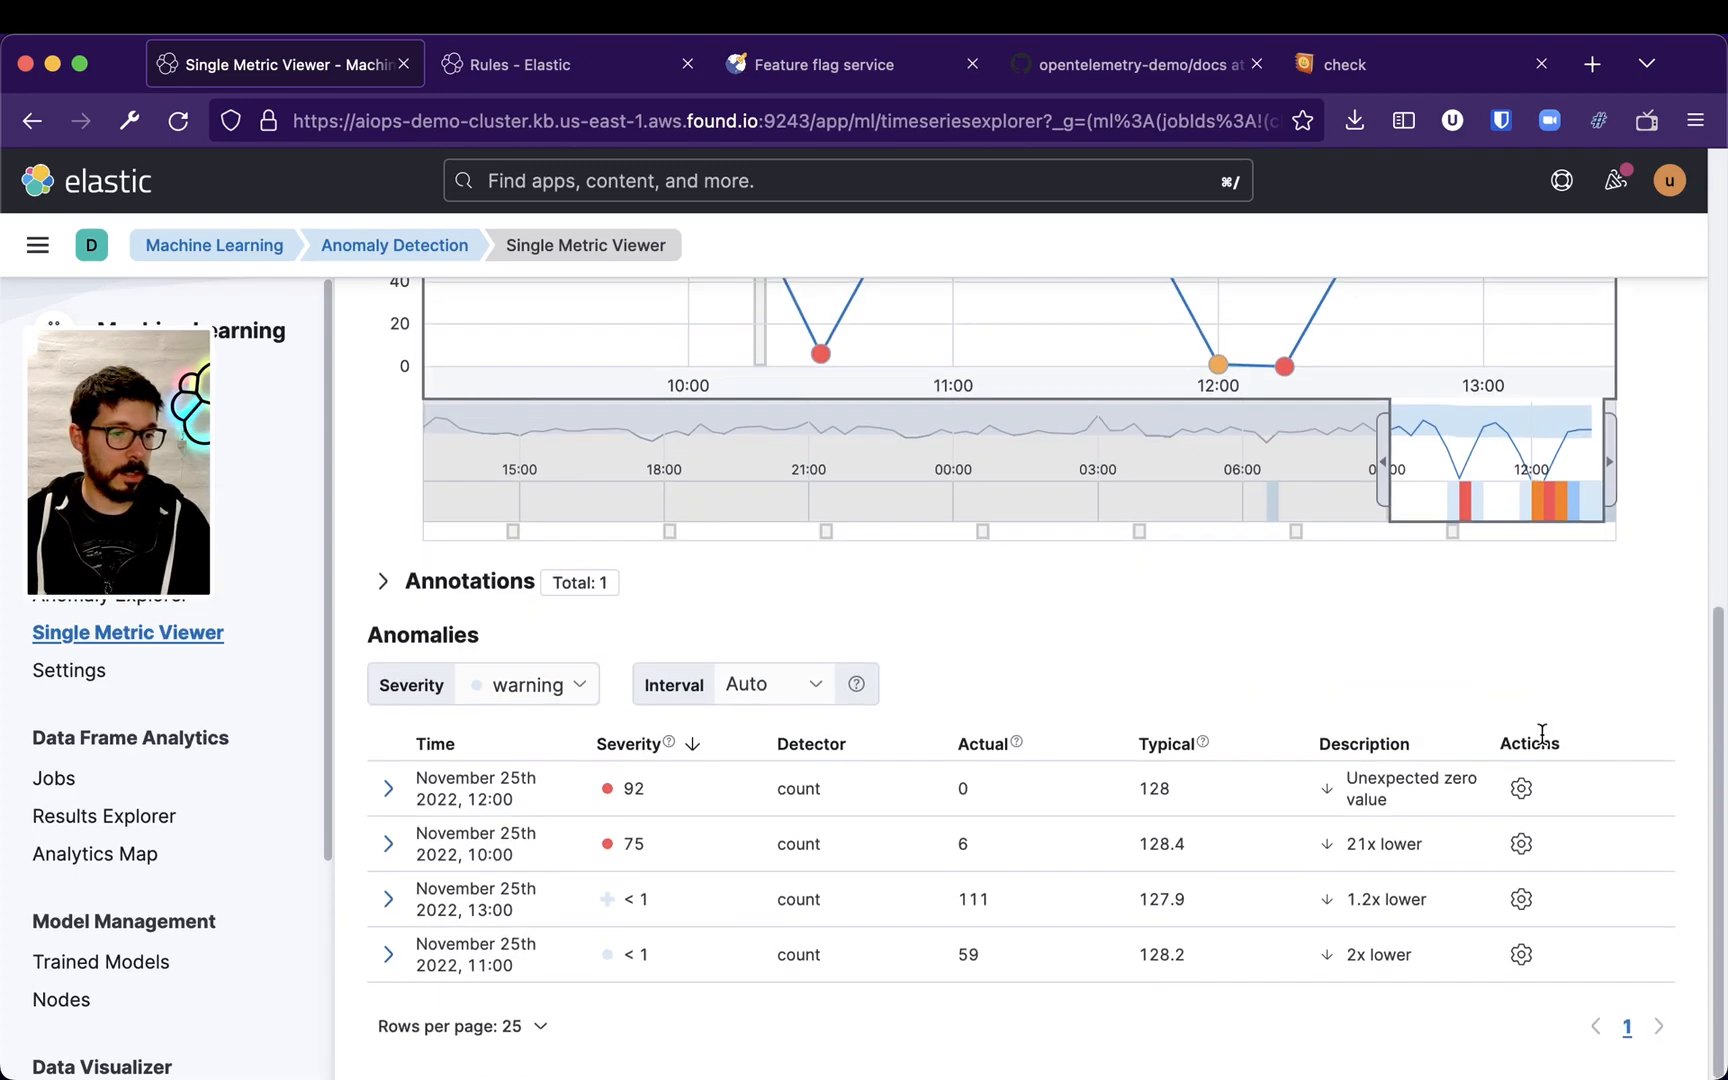
{"action": "mouse_move", "coordinate": [1360, 862]}
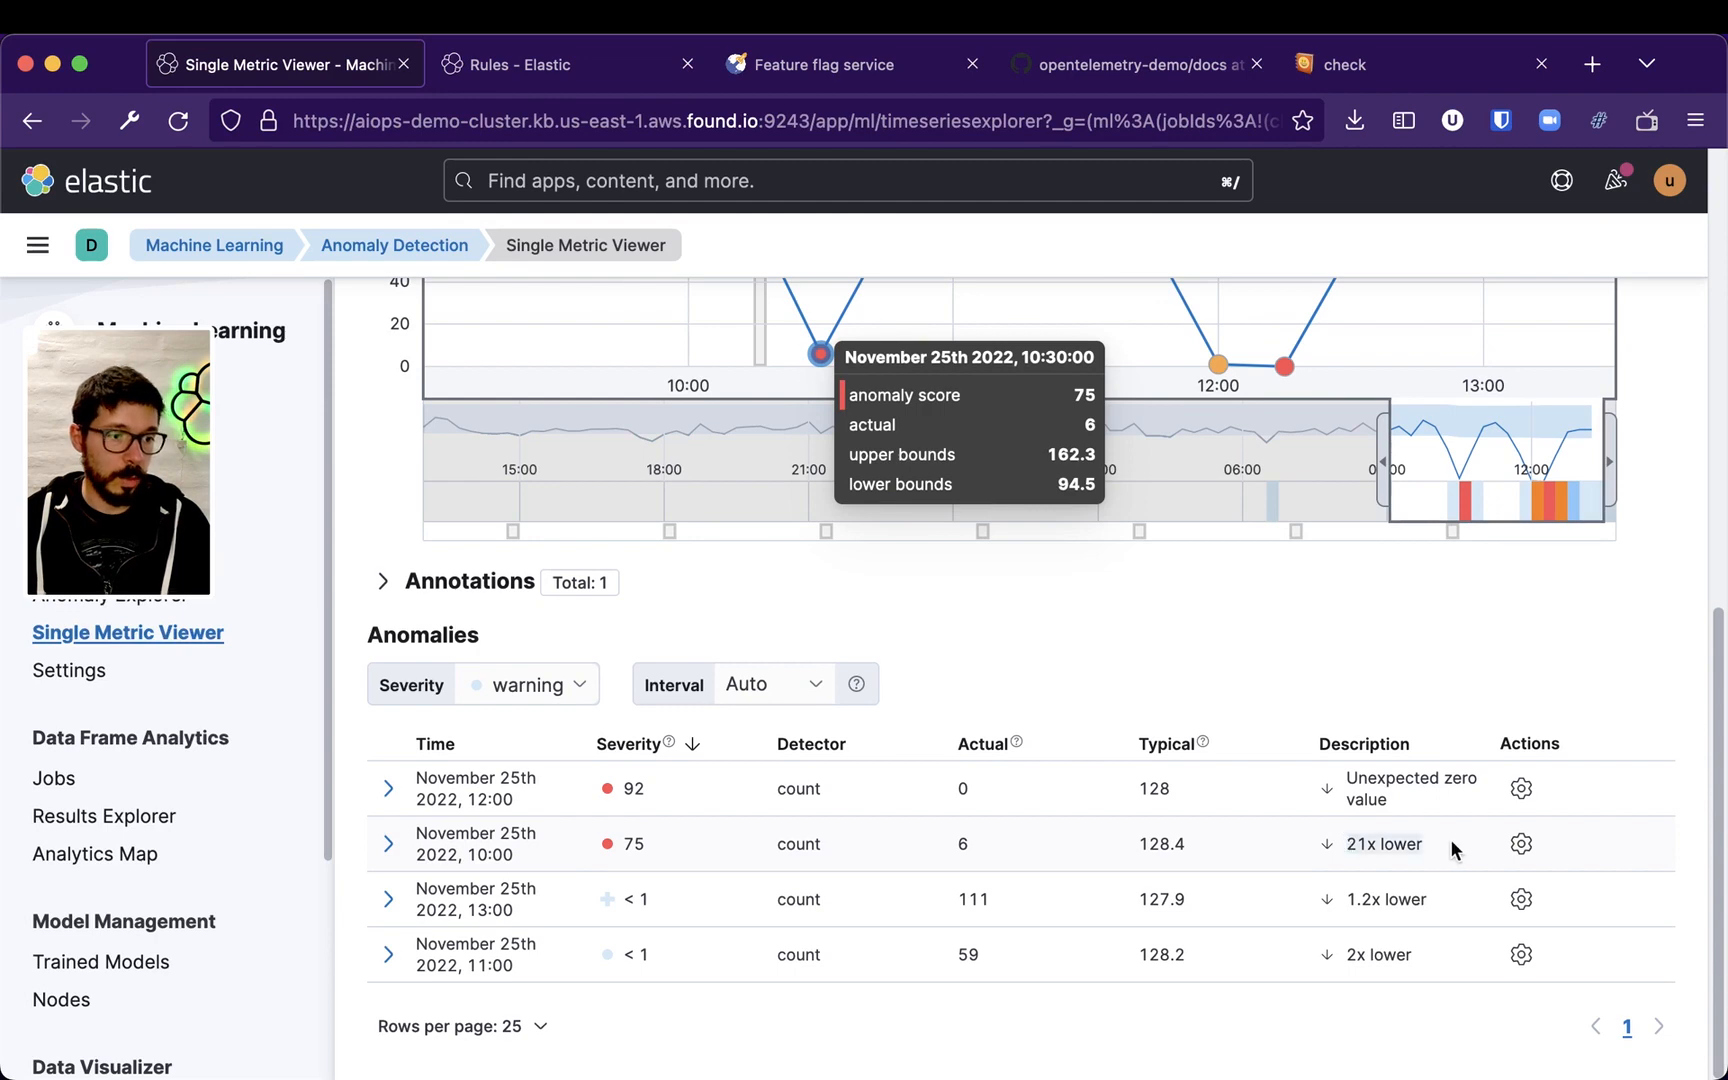
{"action": "mouse_move", "coordinate": [1370, 786]}
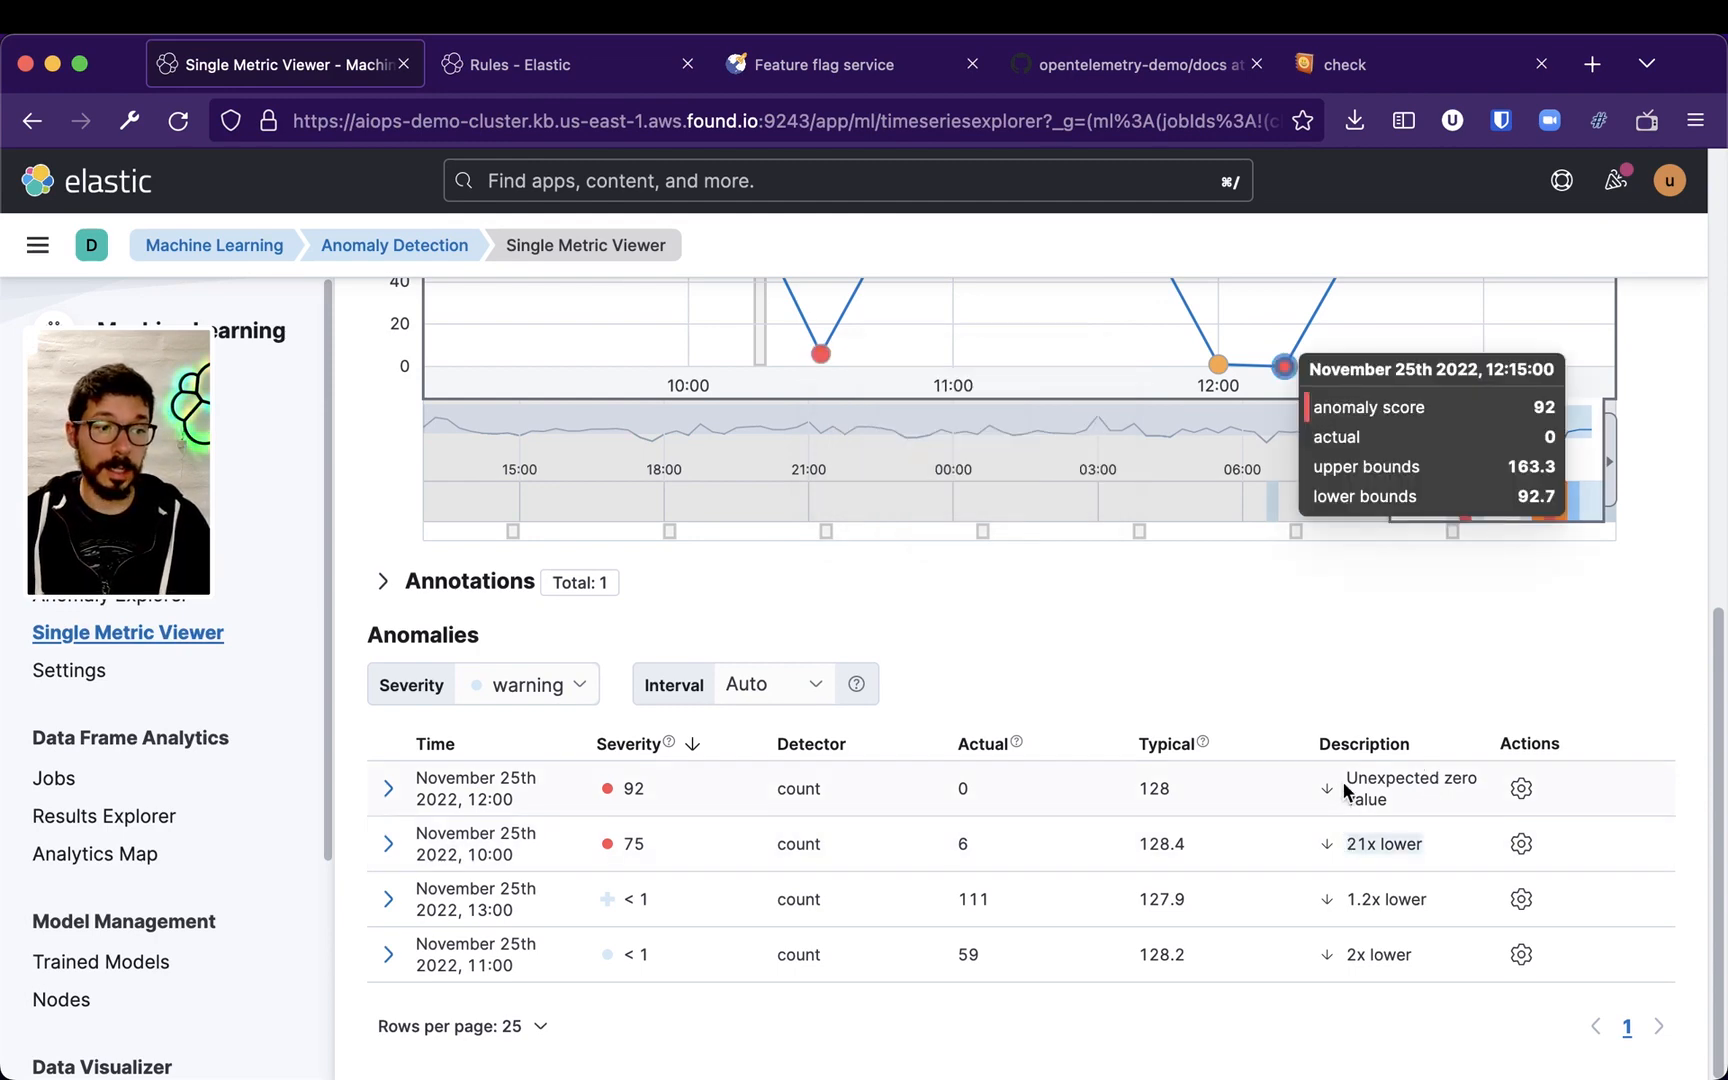
{"action": "scroll", "coordinate": [1390, 765], "scroll_direction": "up", "scroll_amount": 3}
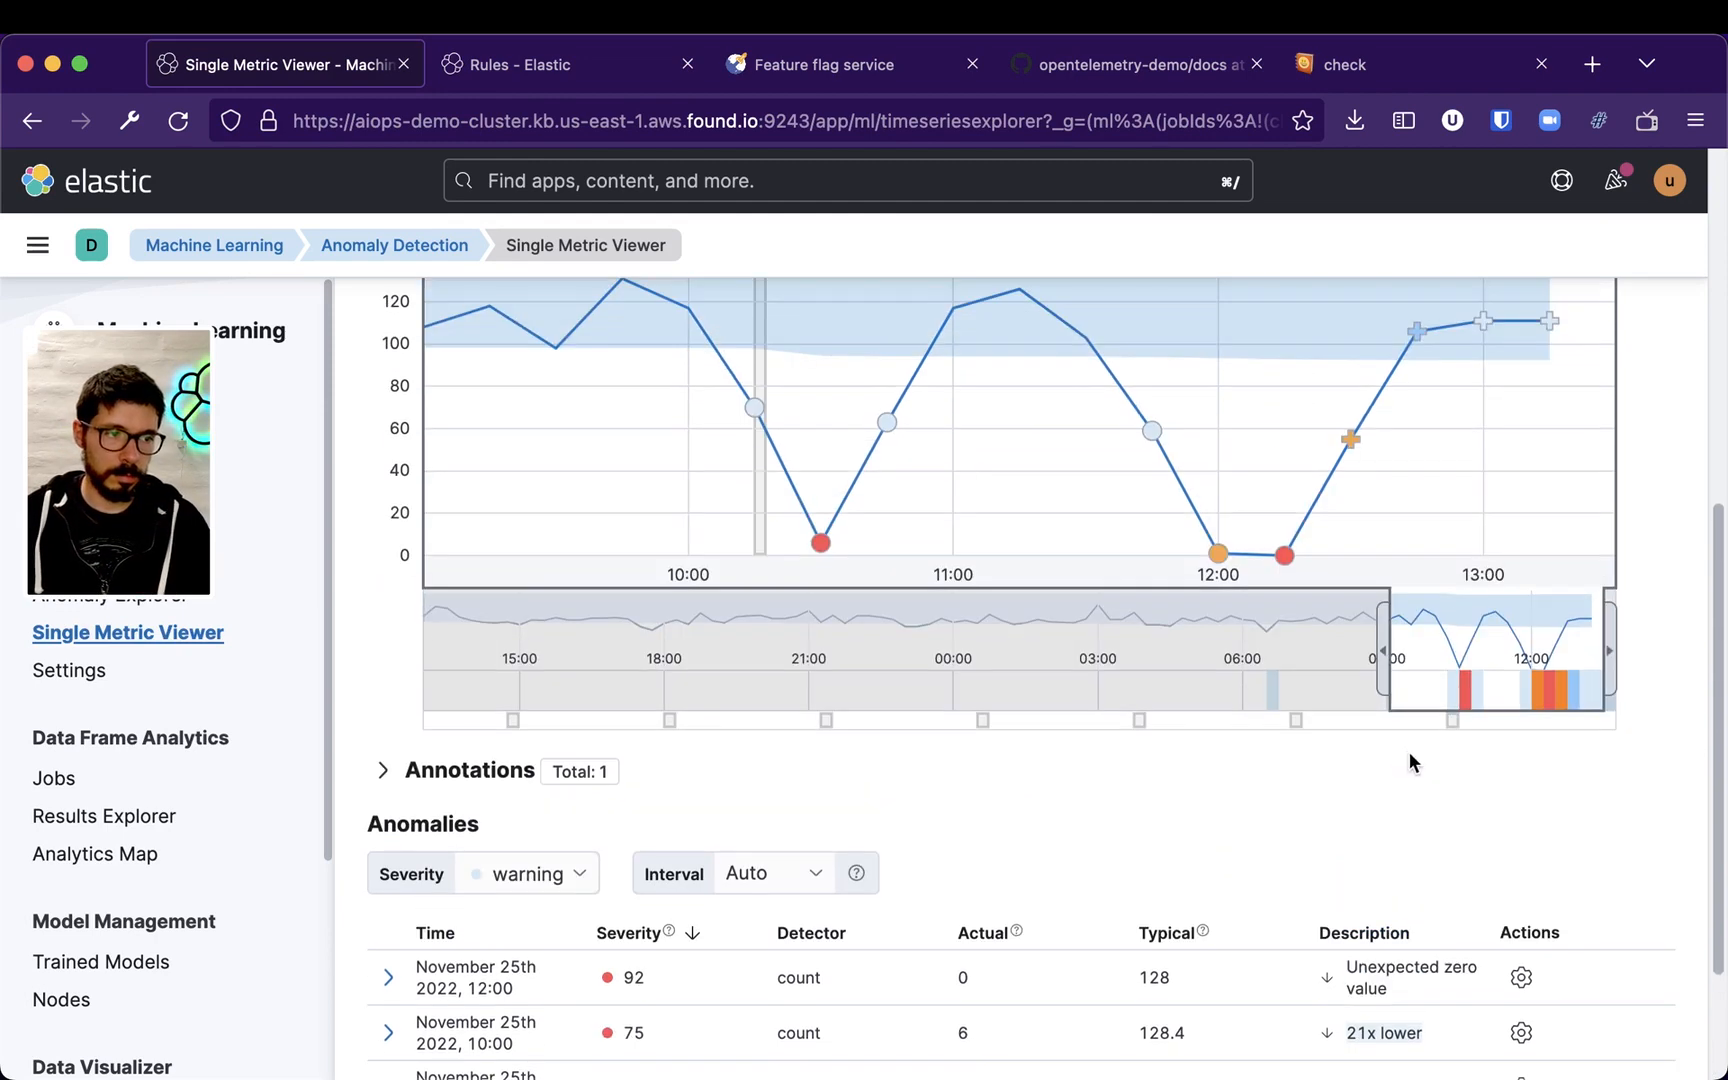
{"action": "scroll", "coordinate": [1612, 829], "scroll_direction": "down", "scroll_amount": 3}
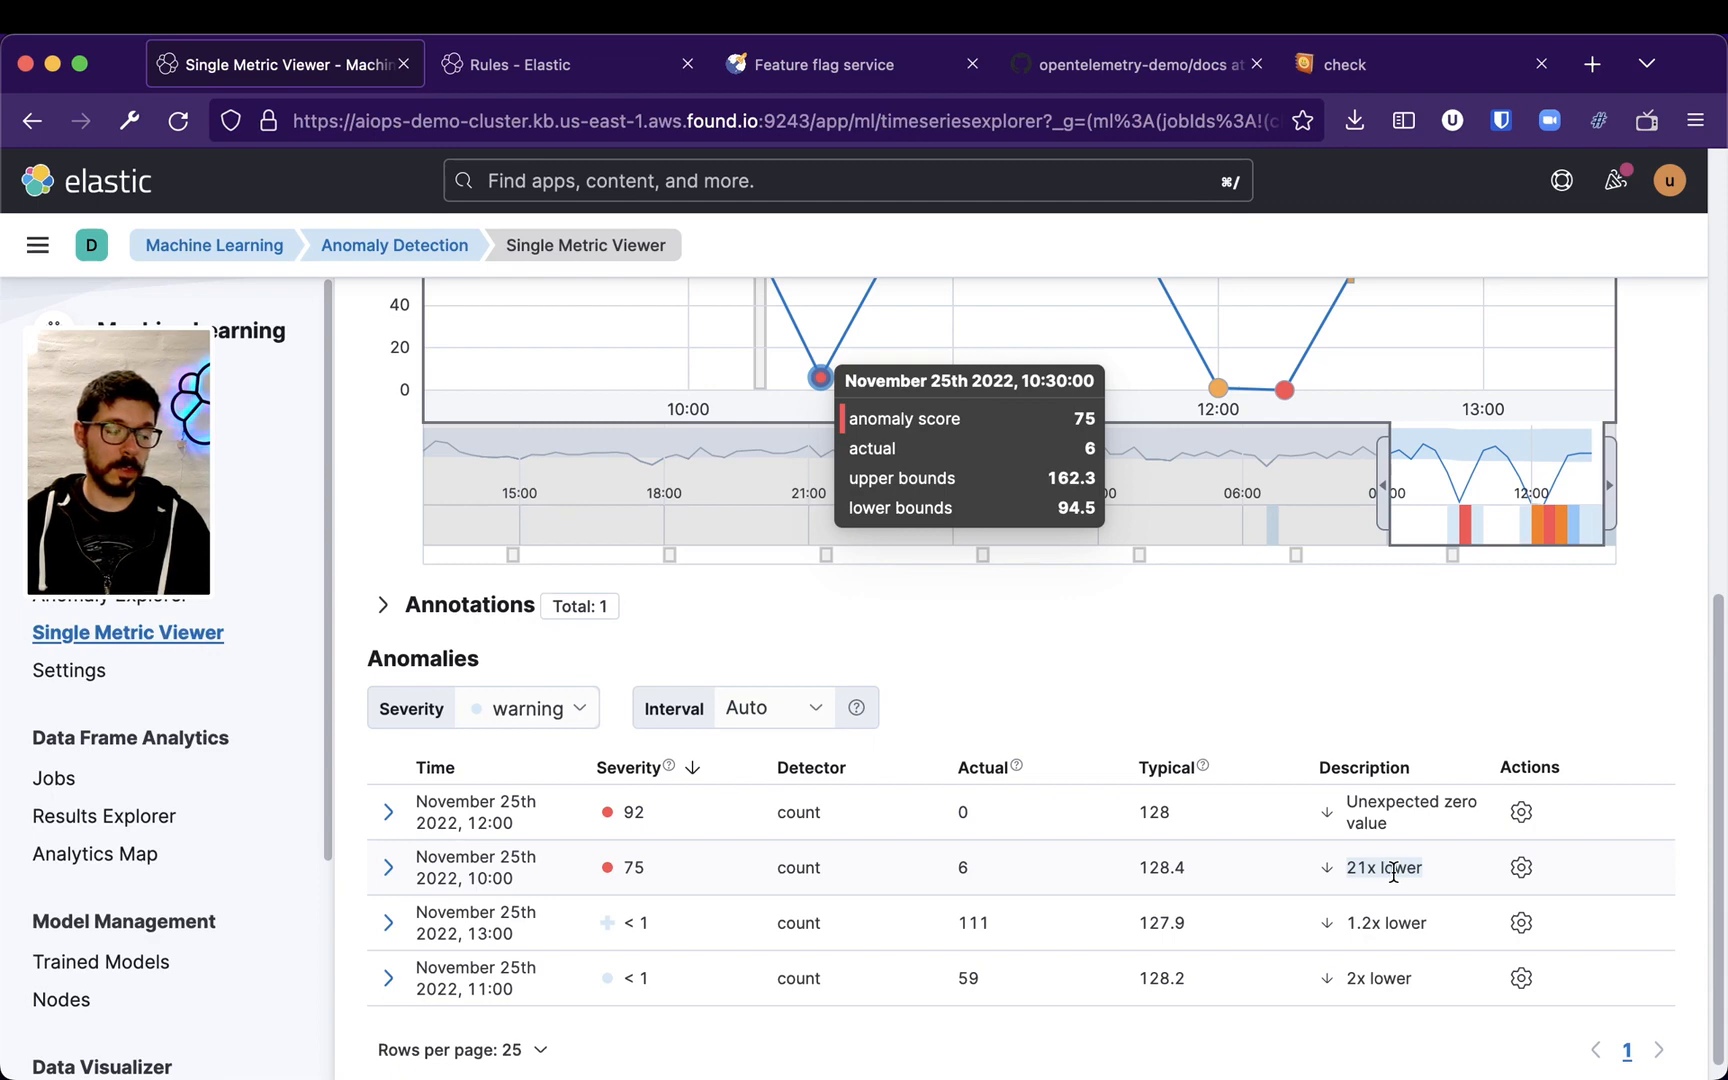
{"action": "scroll", "coordinate": [1608, 674], "scroll_direction": "up", "scroll_amount": 3}
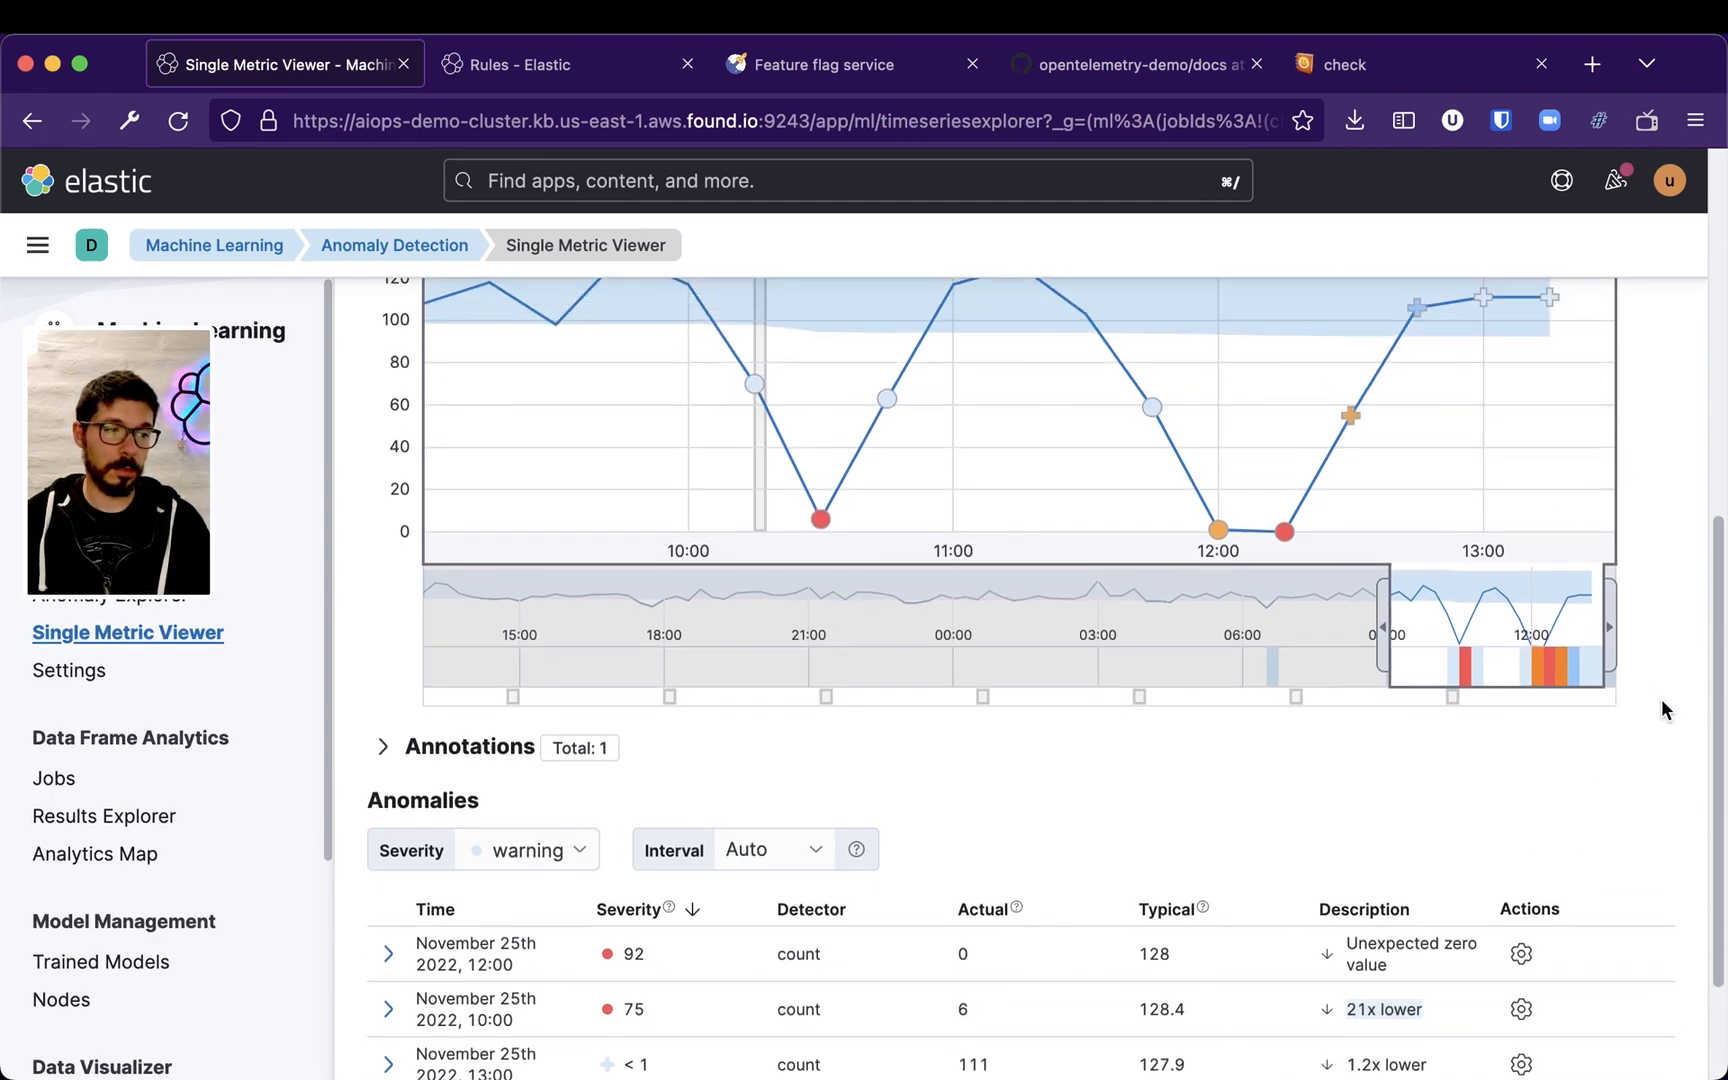
{"action": "scroll", "coordinate": [1581, 841], "scroll_direction": "down", "scroll_amount": 1}
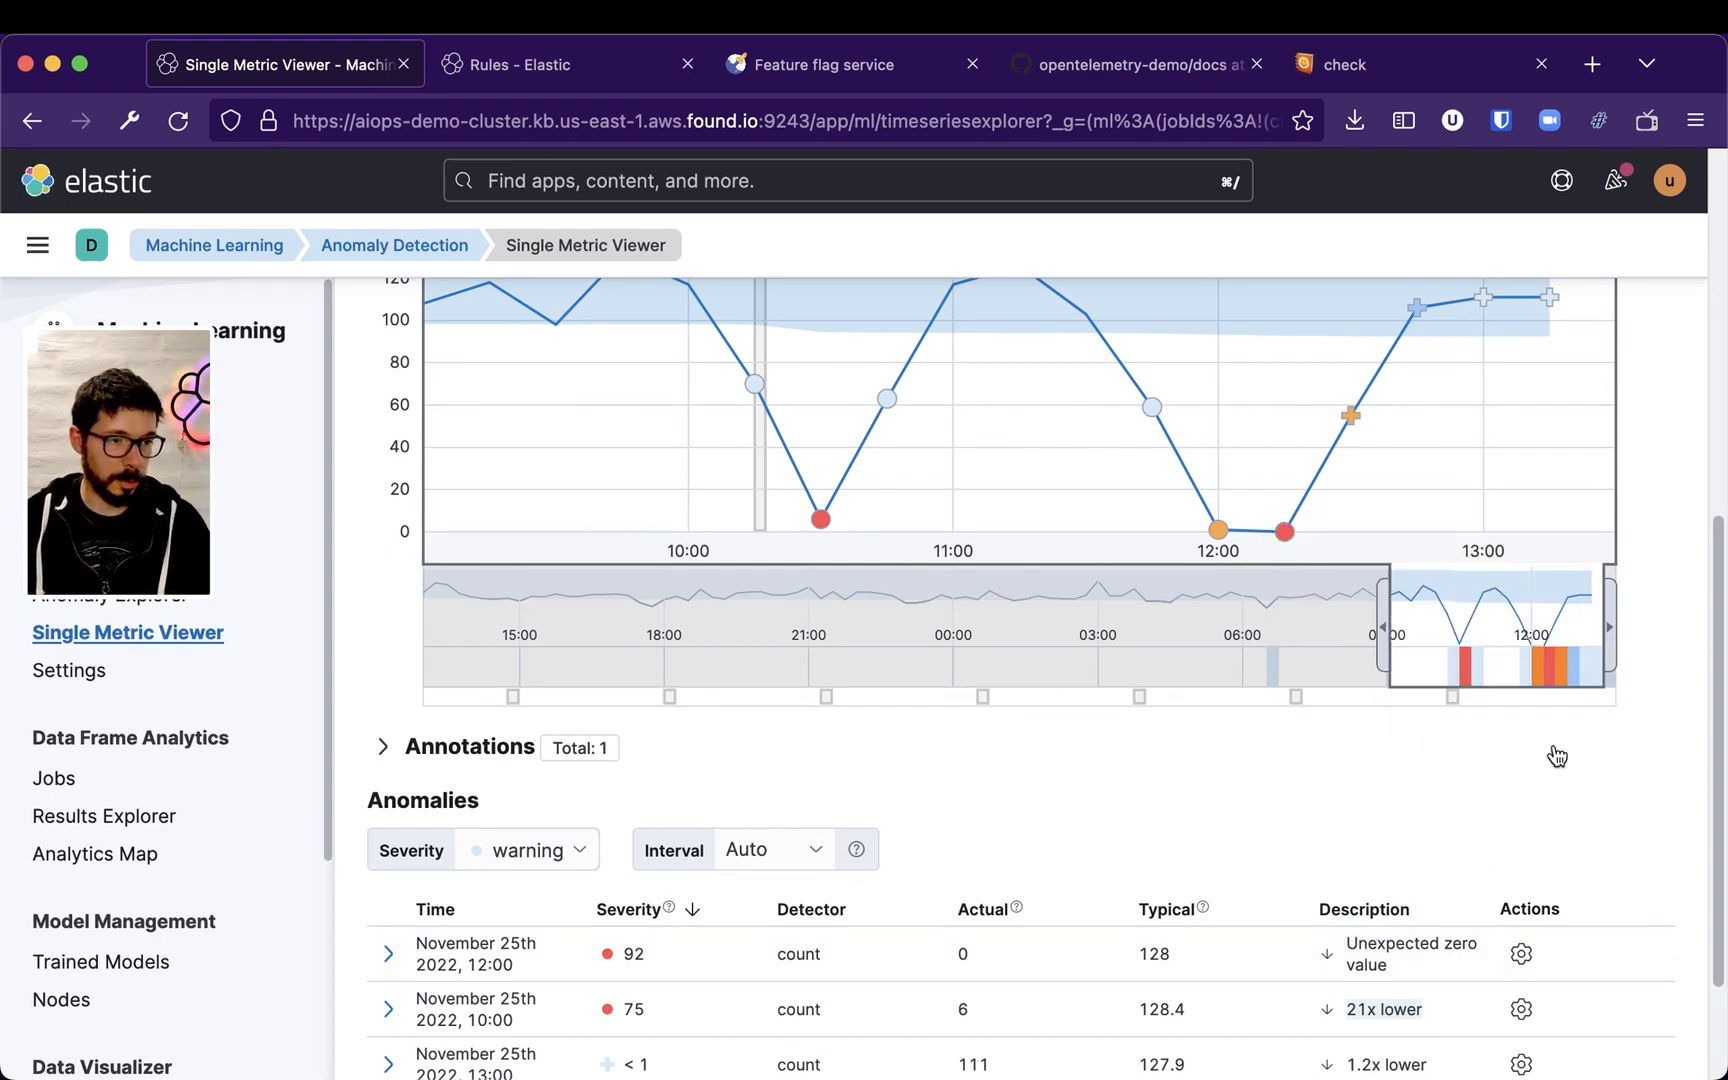
{"action": "scroll", "coordinate": [1592, 703], "scroll_direction": "up", "scroll_amount": 2}
{"action": "mouse_move", "coordinate": [1283, 675]}
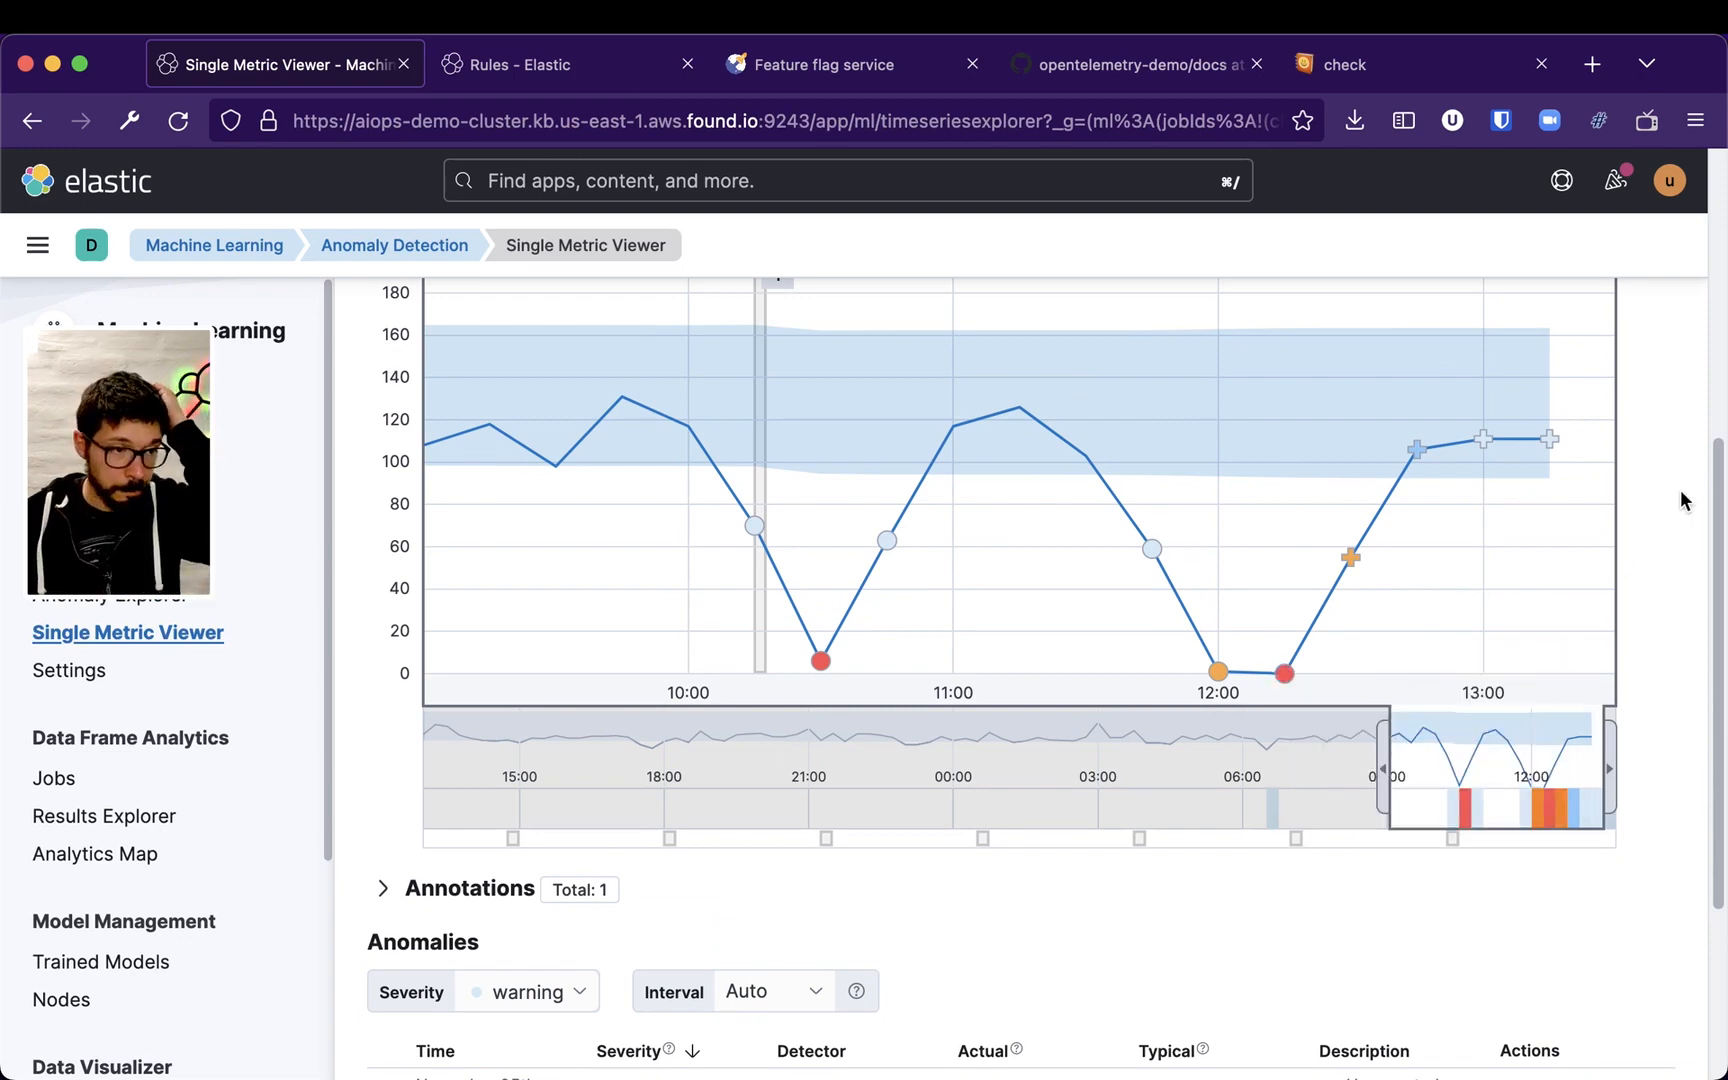
{"action": "scroll", "coordinate": [1678, 626], "scroll_direction": "up", "scroll_amount": 4}
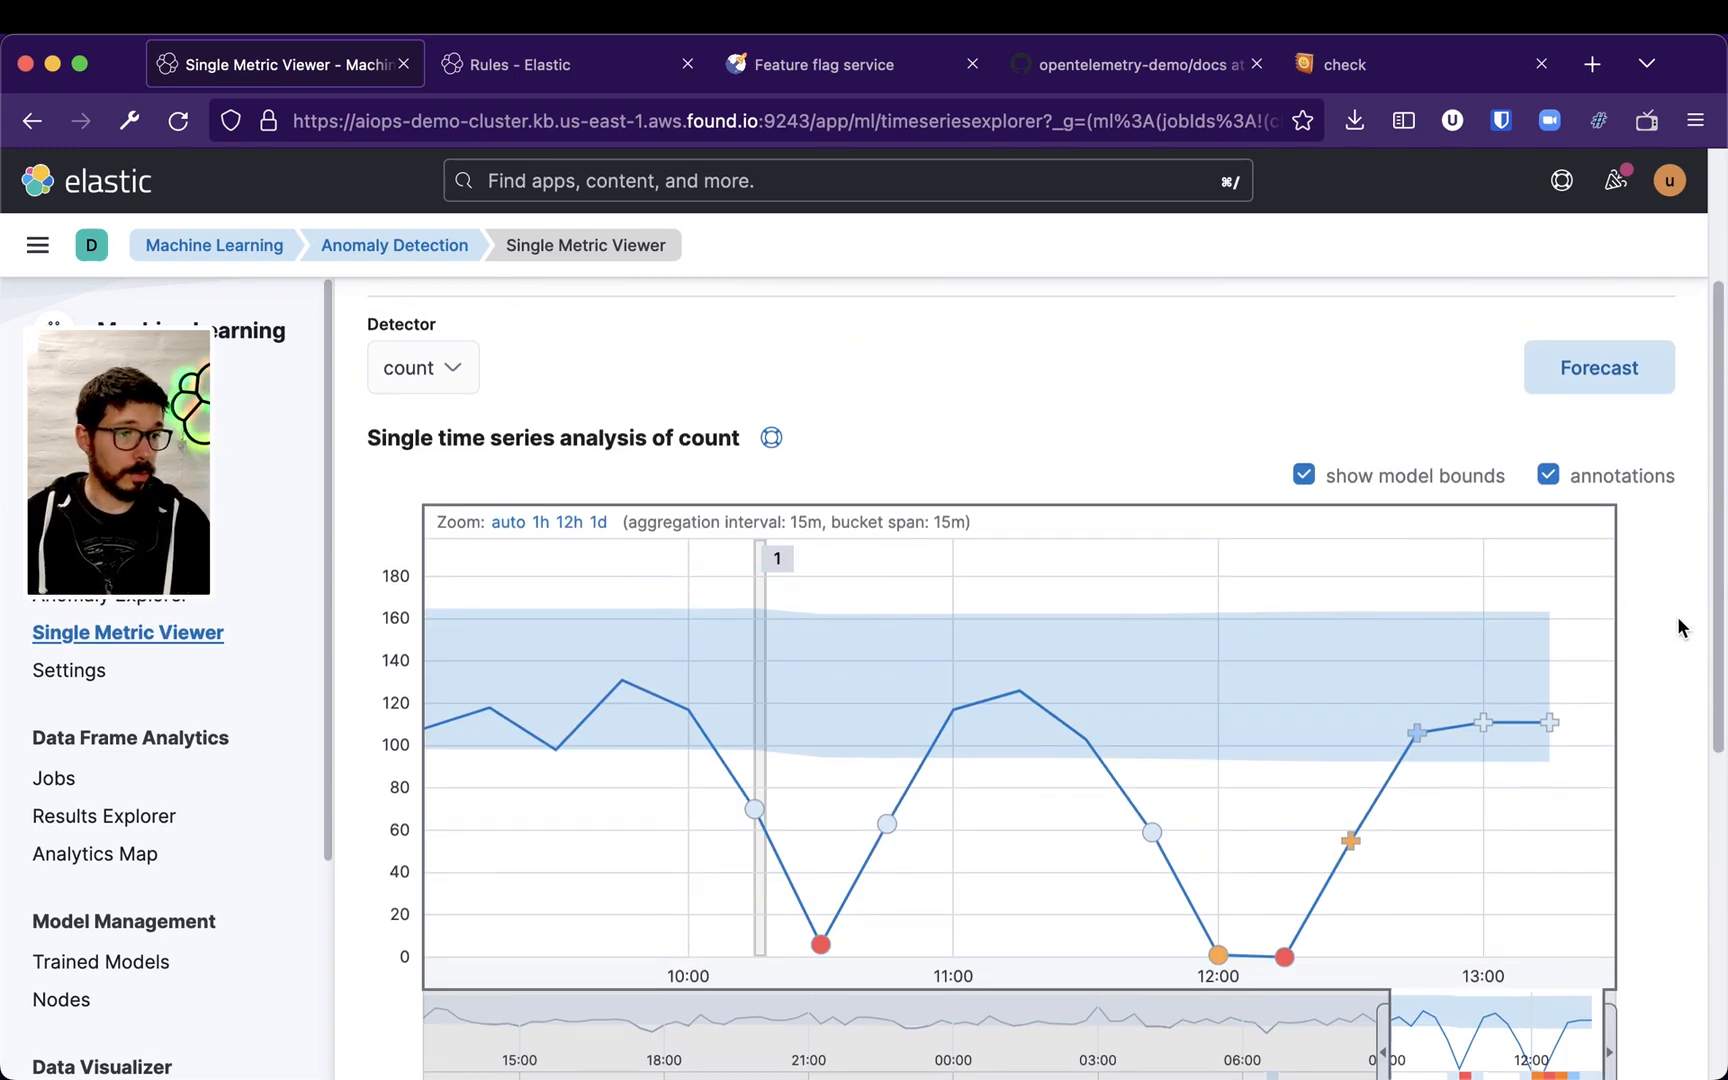
{"action": "scroll", "coordinate": [1527, 683], "scroll_direction": "down", "scroll_amount": 1}
Widen the overview selection to show data from about 05:00 onward
{"action": "left_click_drag", "start_coordinate": [1385, 1005], "coordinate": [1197, 1000]}
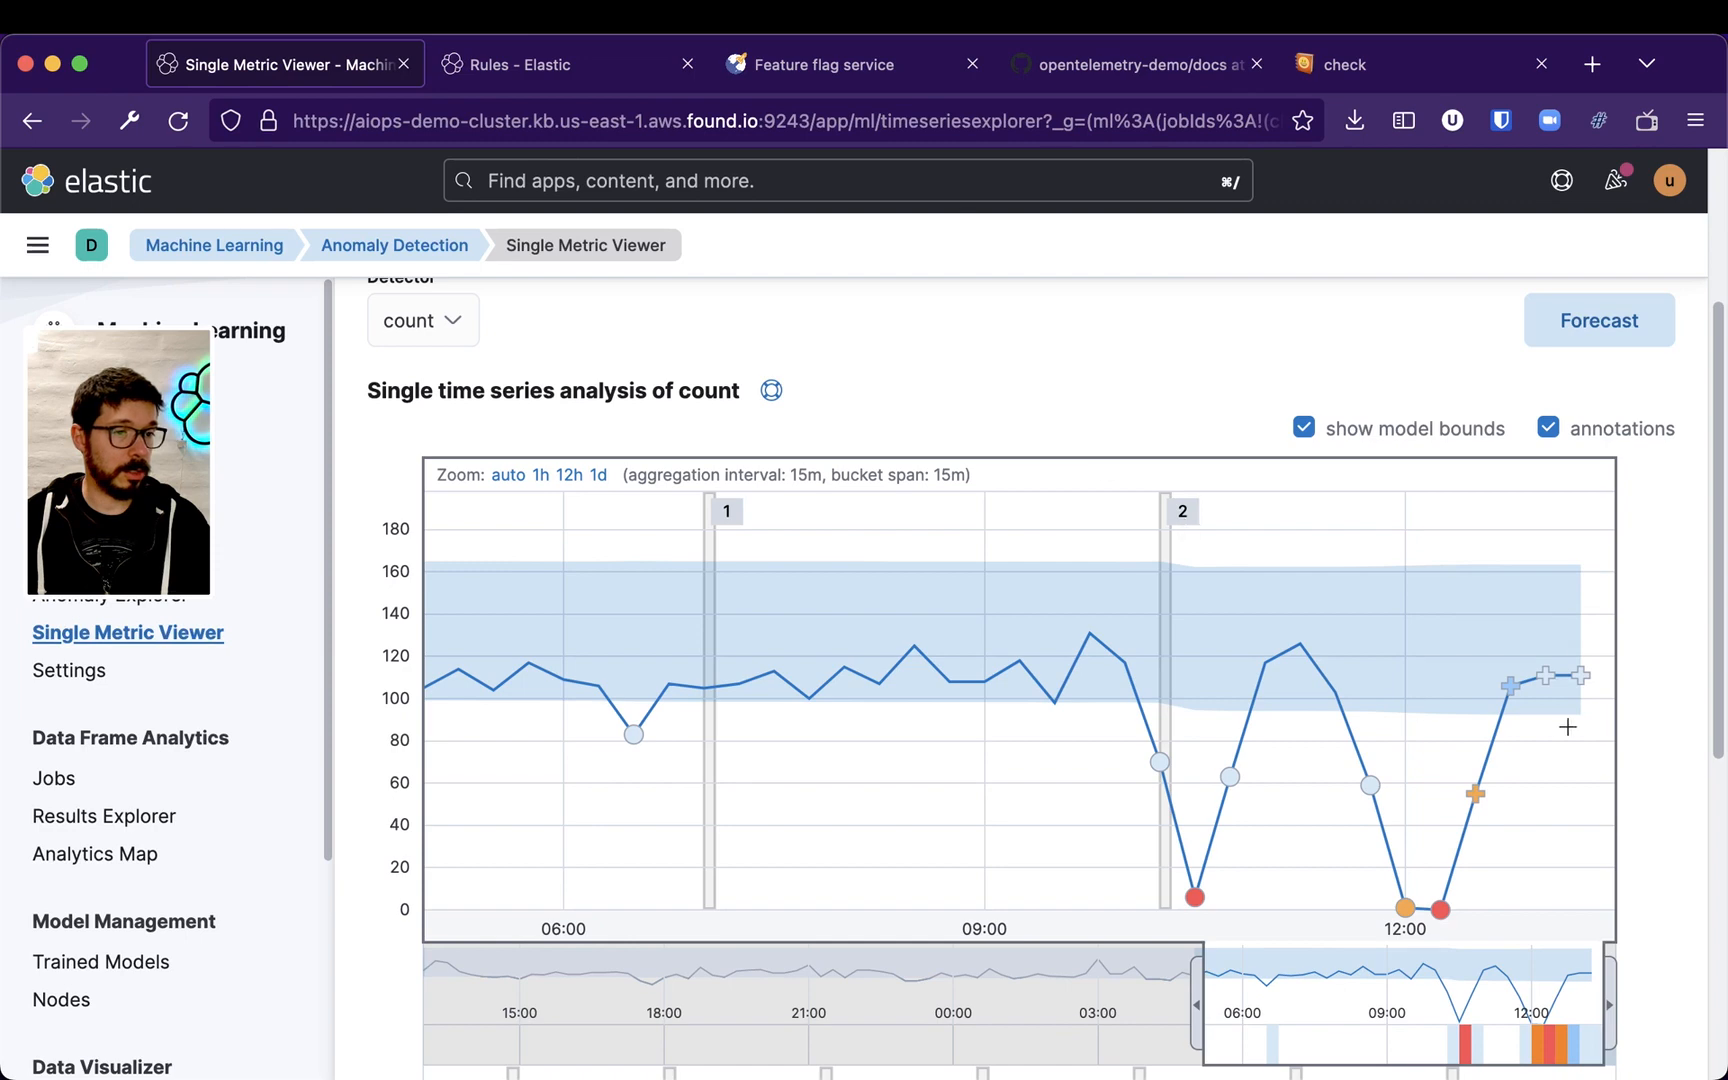
{"action": "scroll", "coordinate": [1292, 490], "scroll_direction": "up", "scroll_amount": 5}
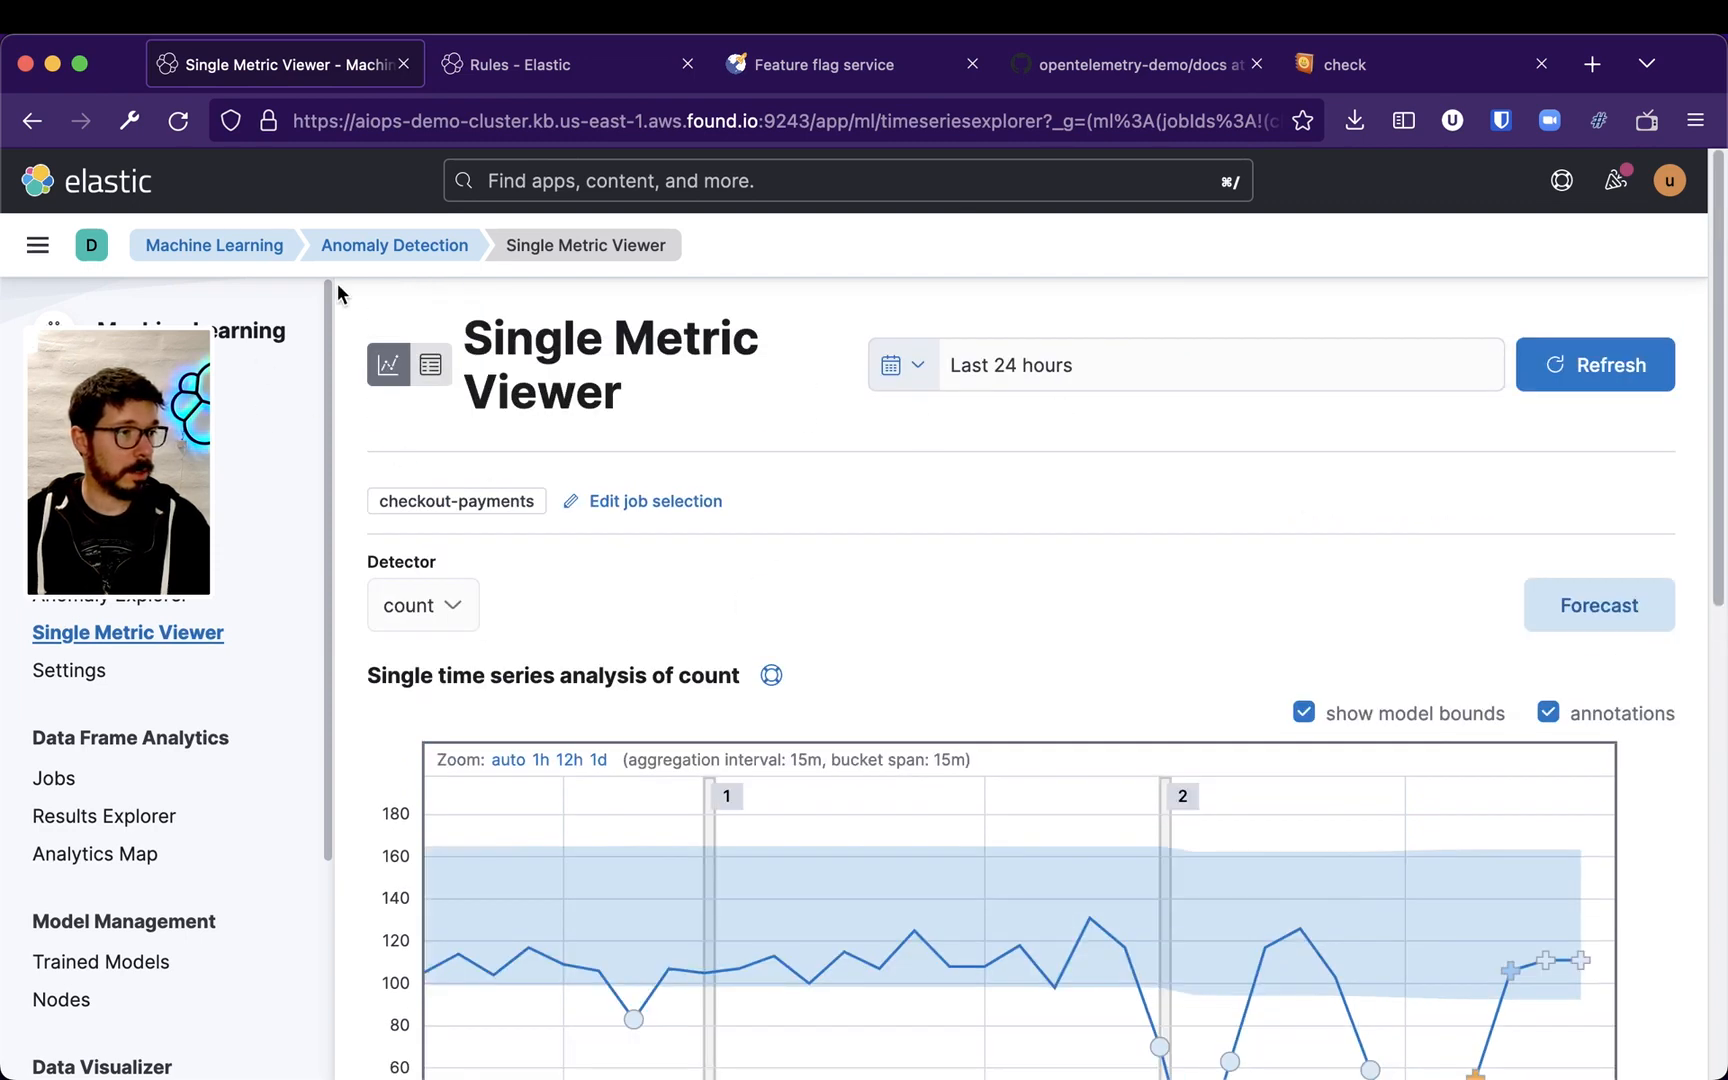
Switch to the Rules tab and open the Checkout Payments Anomaly Alert rule
{"action": "left_click", "coordinate": [565, 64]}
{"action": "left_click", "coordinate": [875, 422]}
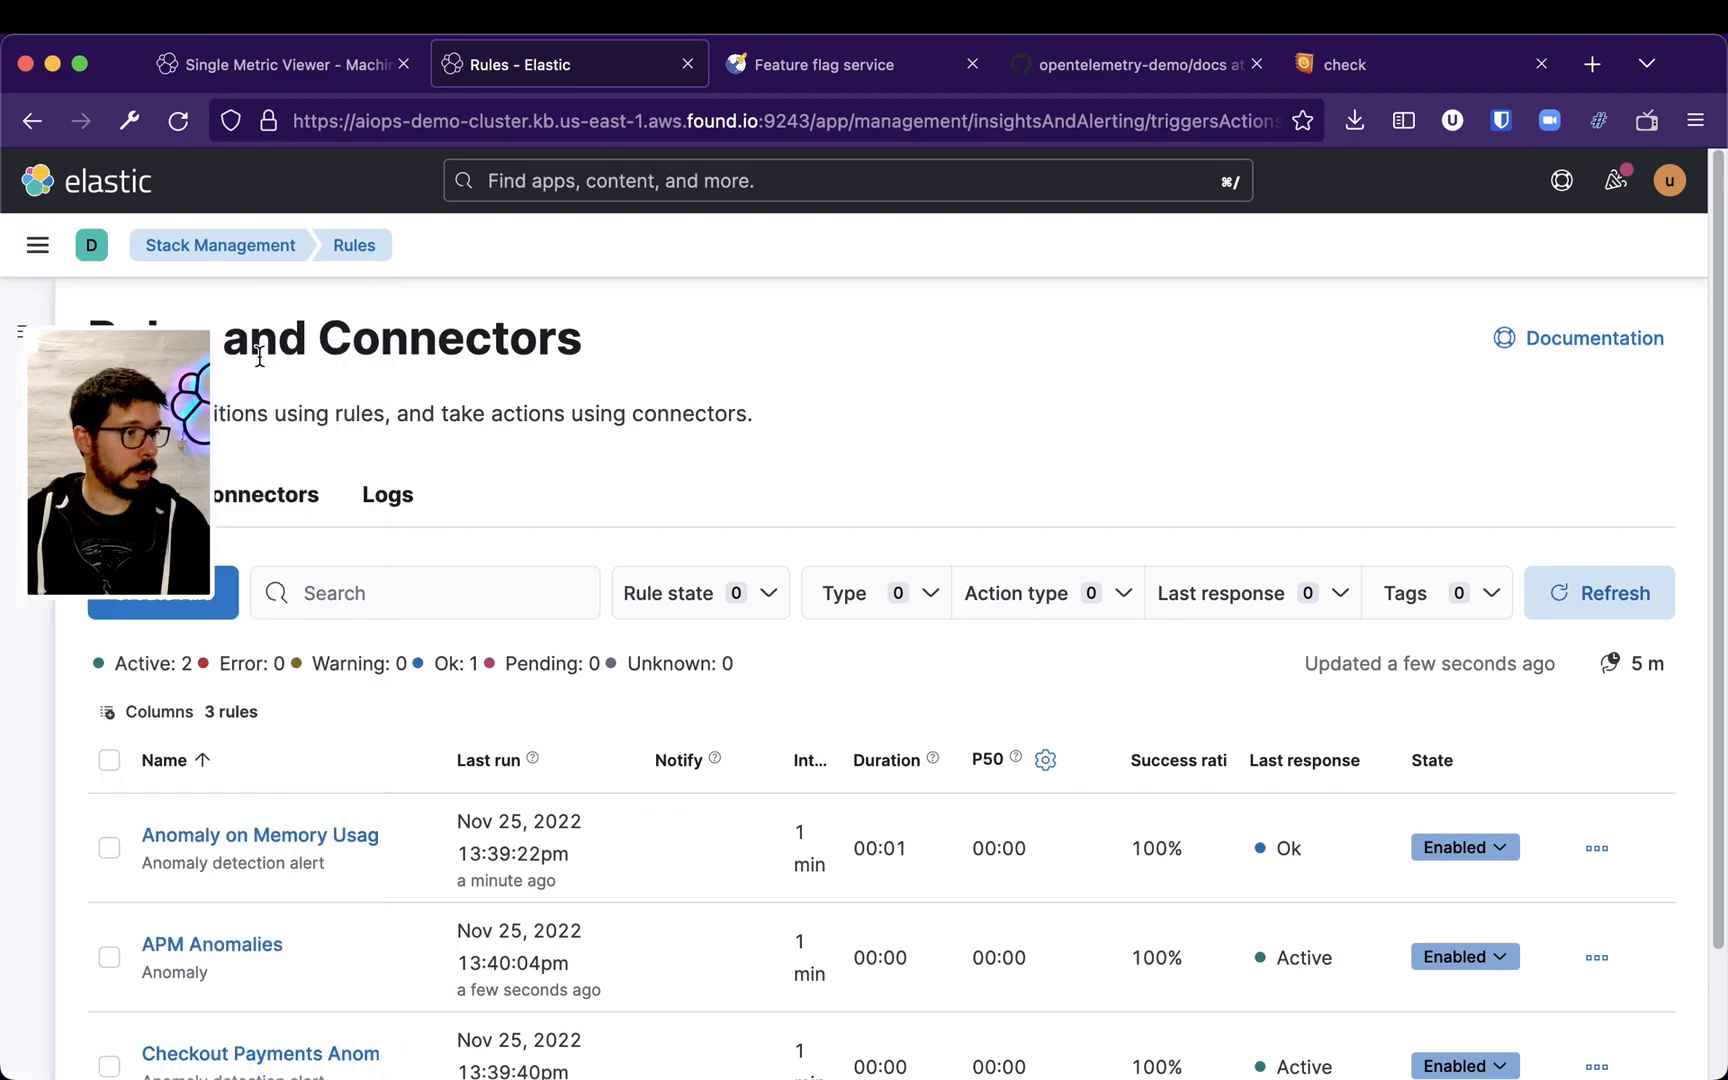
{"action": "left_click", "coordinate": [38, 455]}
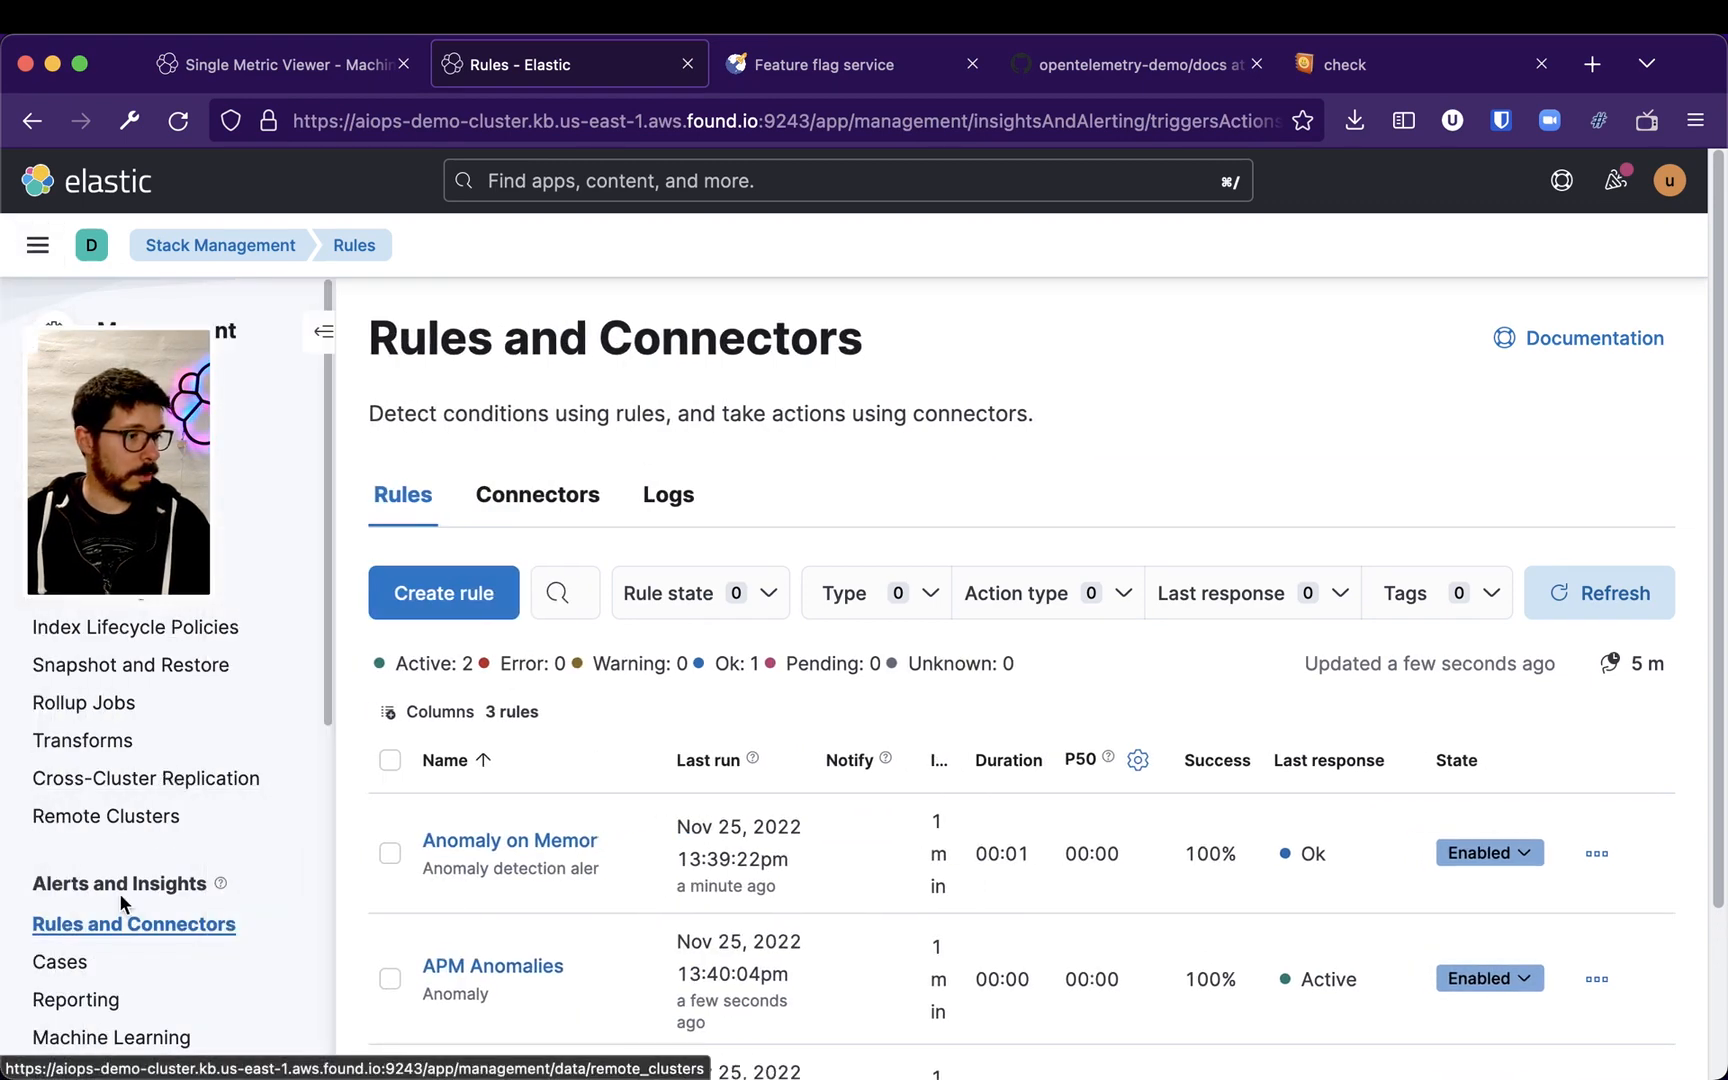
{"action": "left_click", "coordinate": [323, 331]}
{"action": "scroll", "coordinate": [1199, 540], "scroll_direction": "down", "scroll_amount": 3}
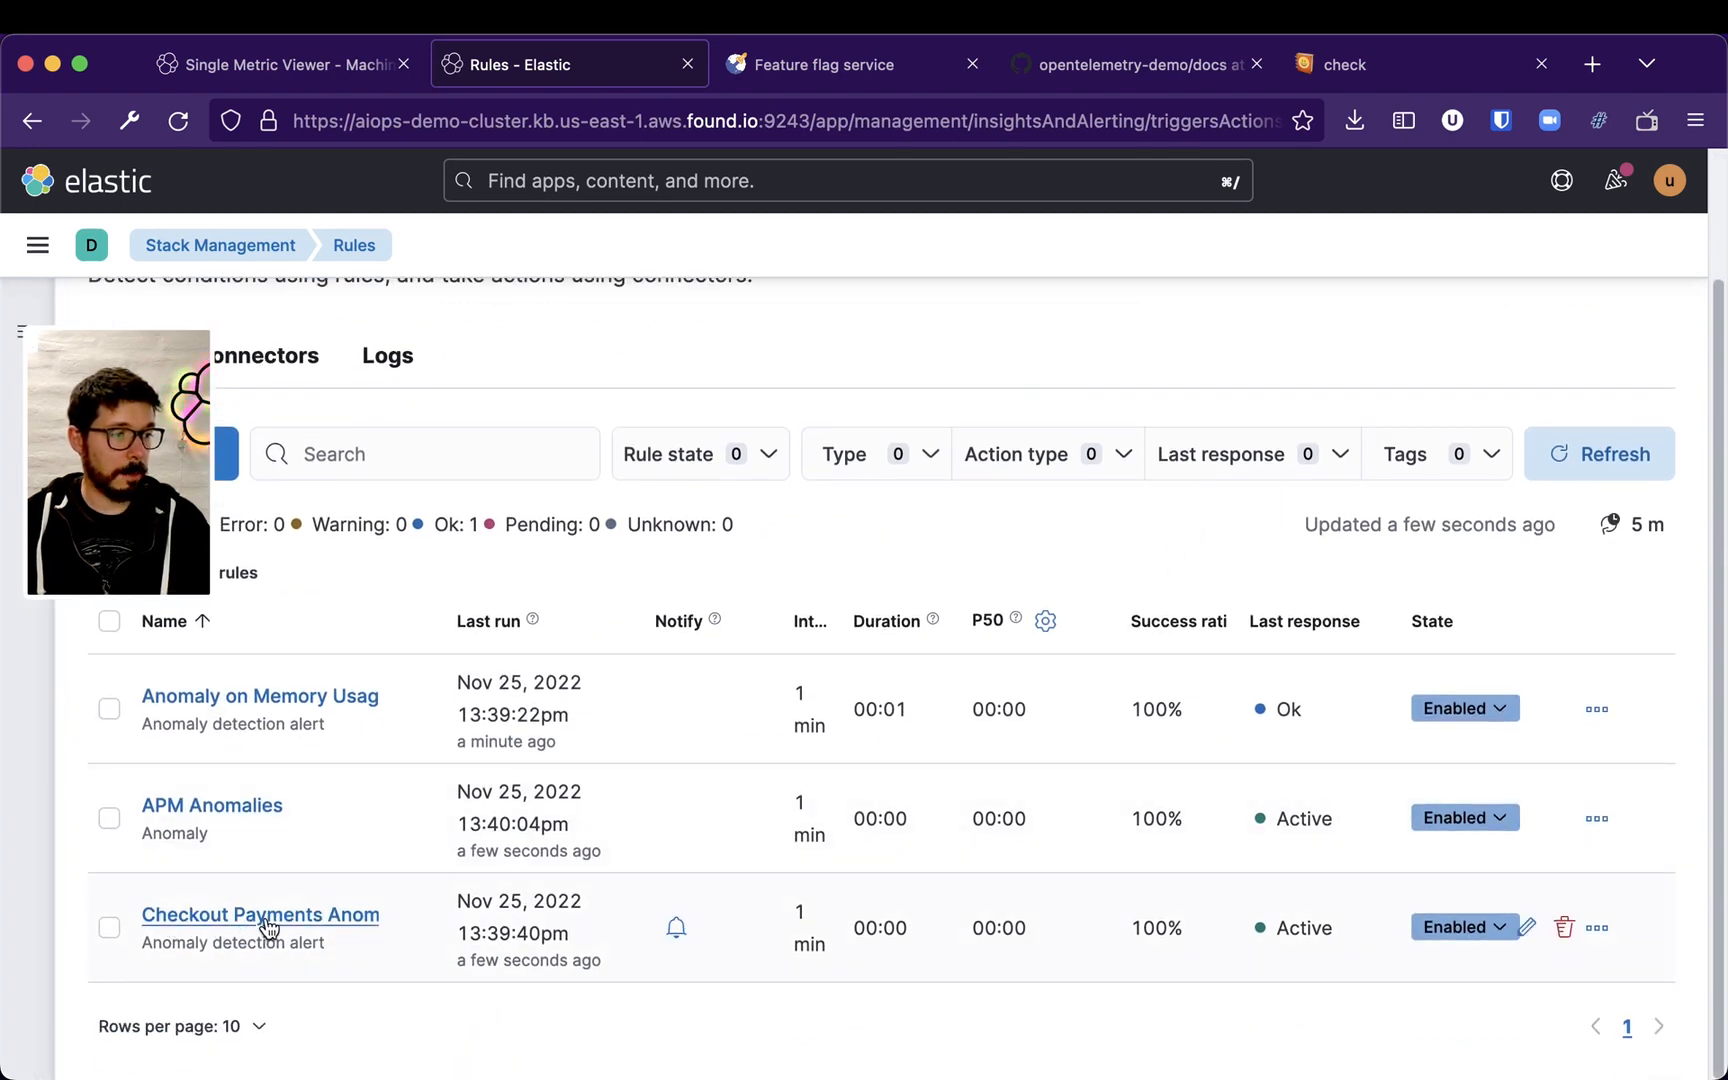
{"action": "left_click", "coordinate": [322, 915]}
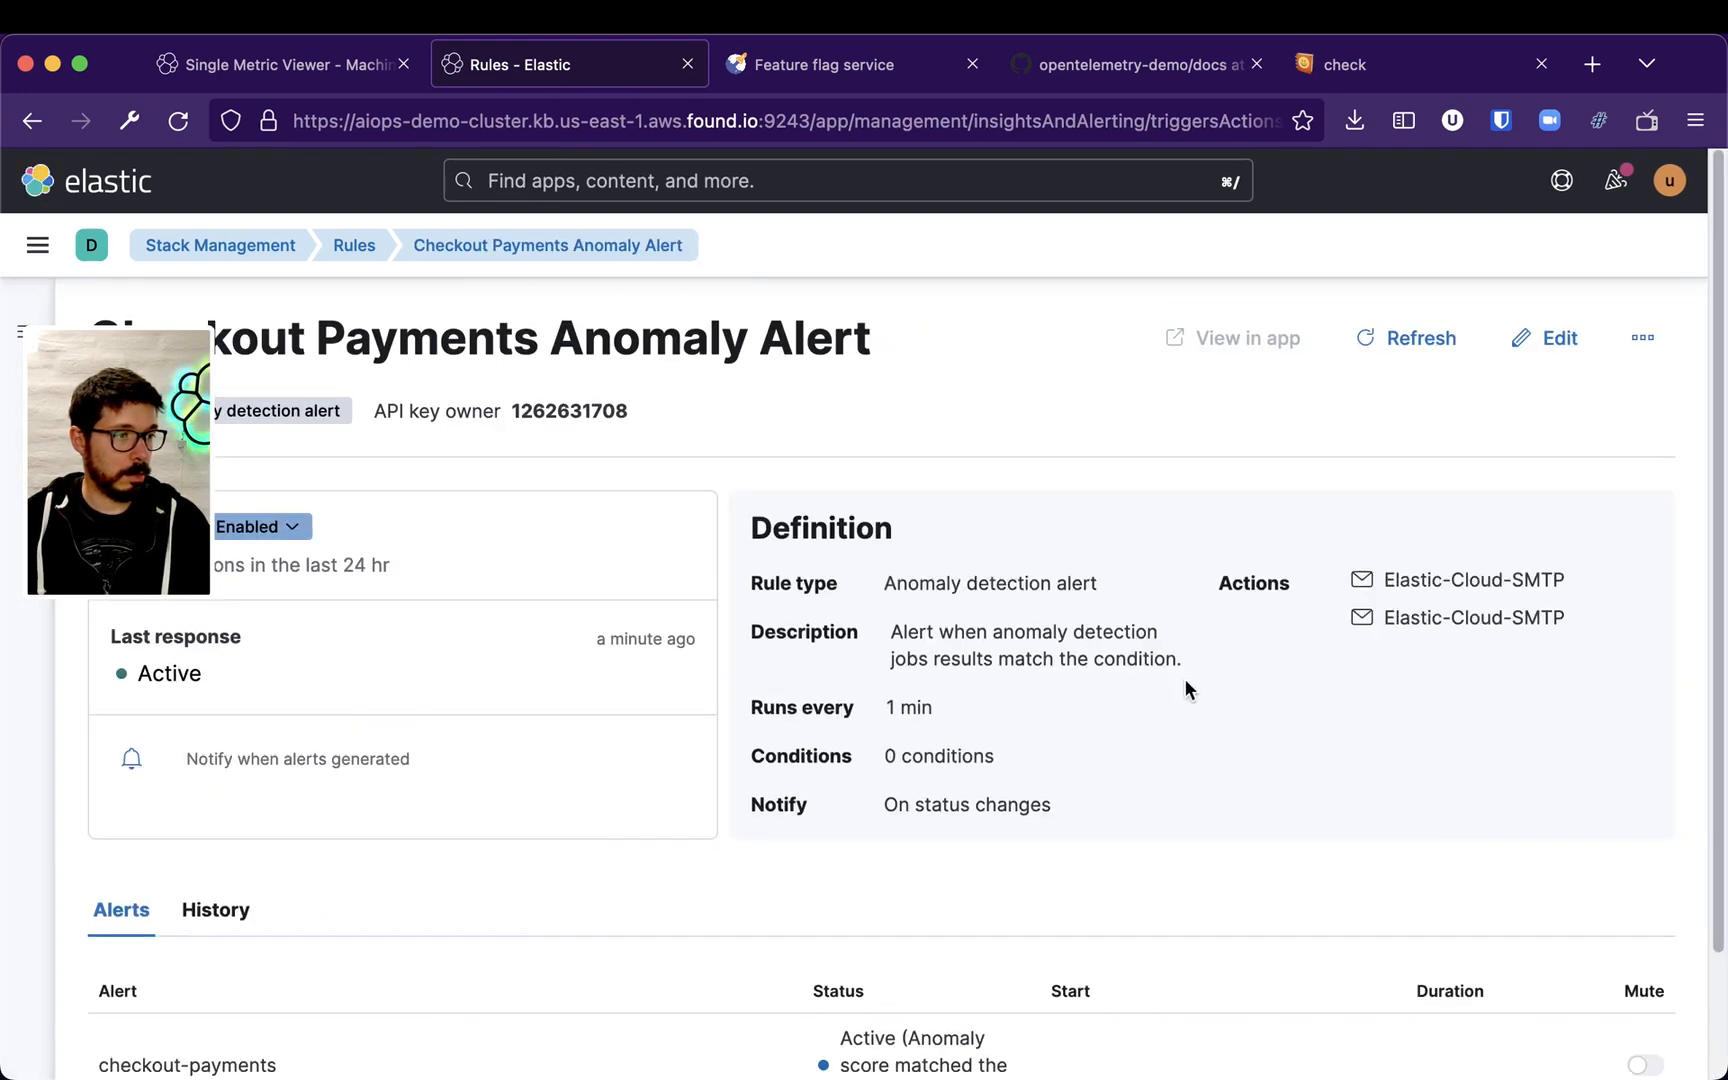
Open the rule's History and review its run statistics and event log
{"action": "scroll", "coordinate": [1150, 706], "scroll_direction": "down", "scroll_amount": 1}
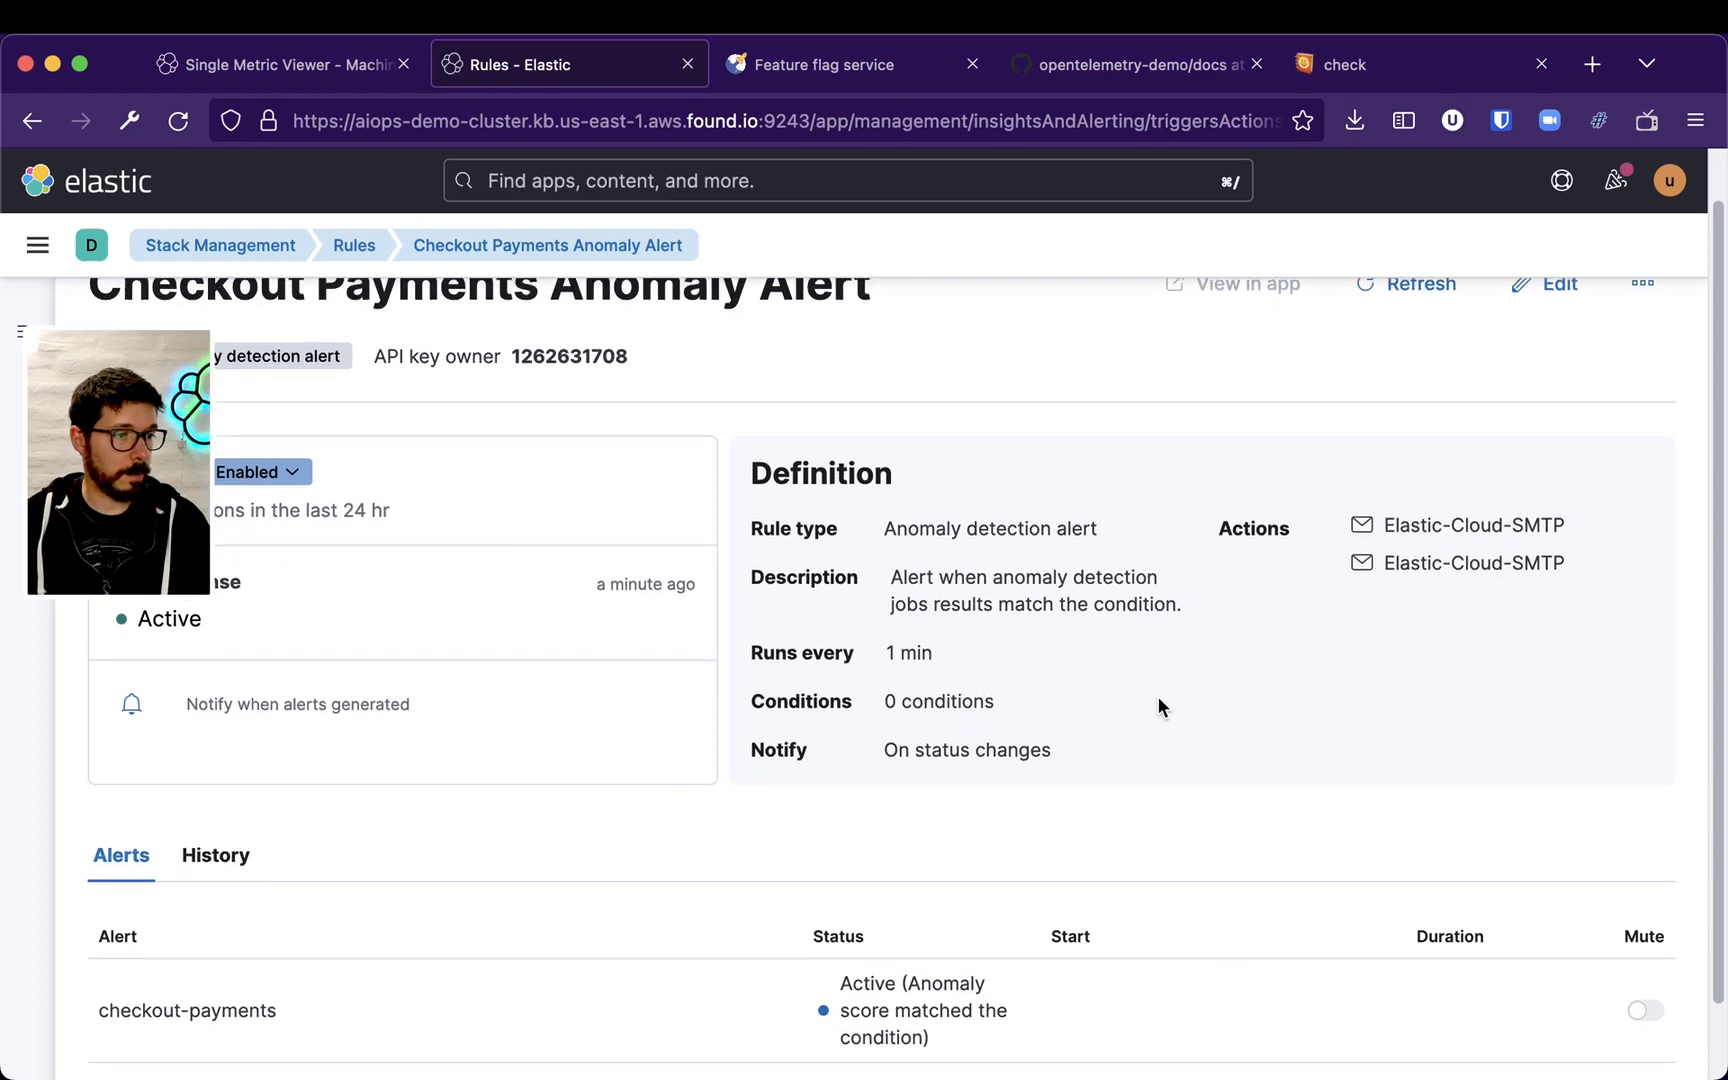
{"action": "scroll", "coordinate": [1170, 702], "scroll_direction": "down", "scroll_amount": 2}
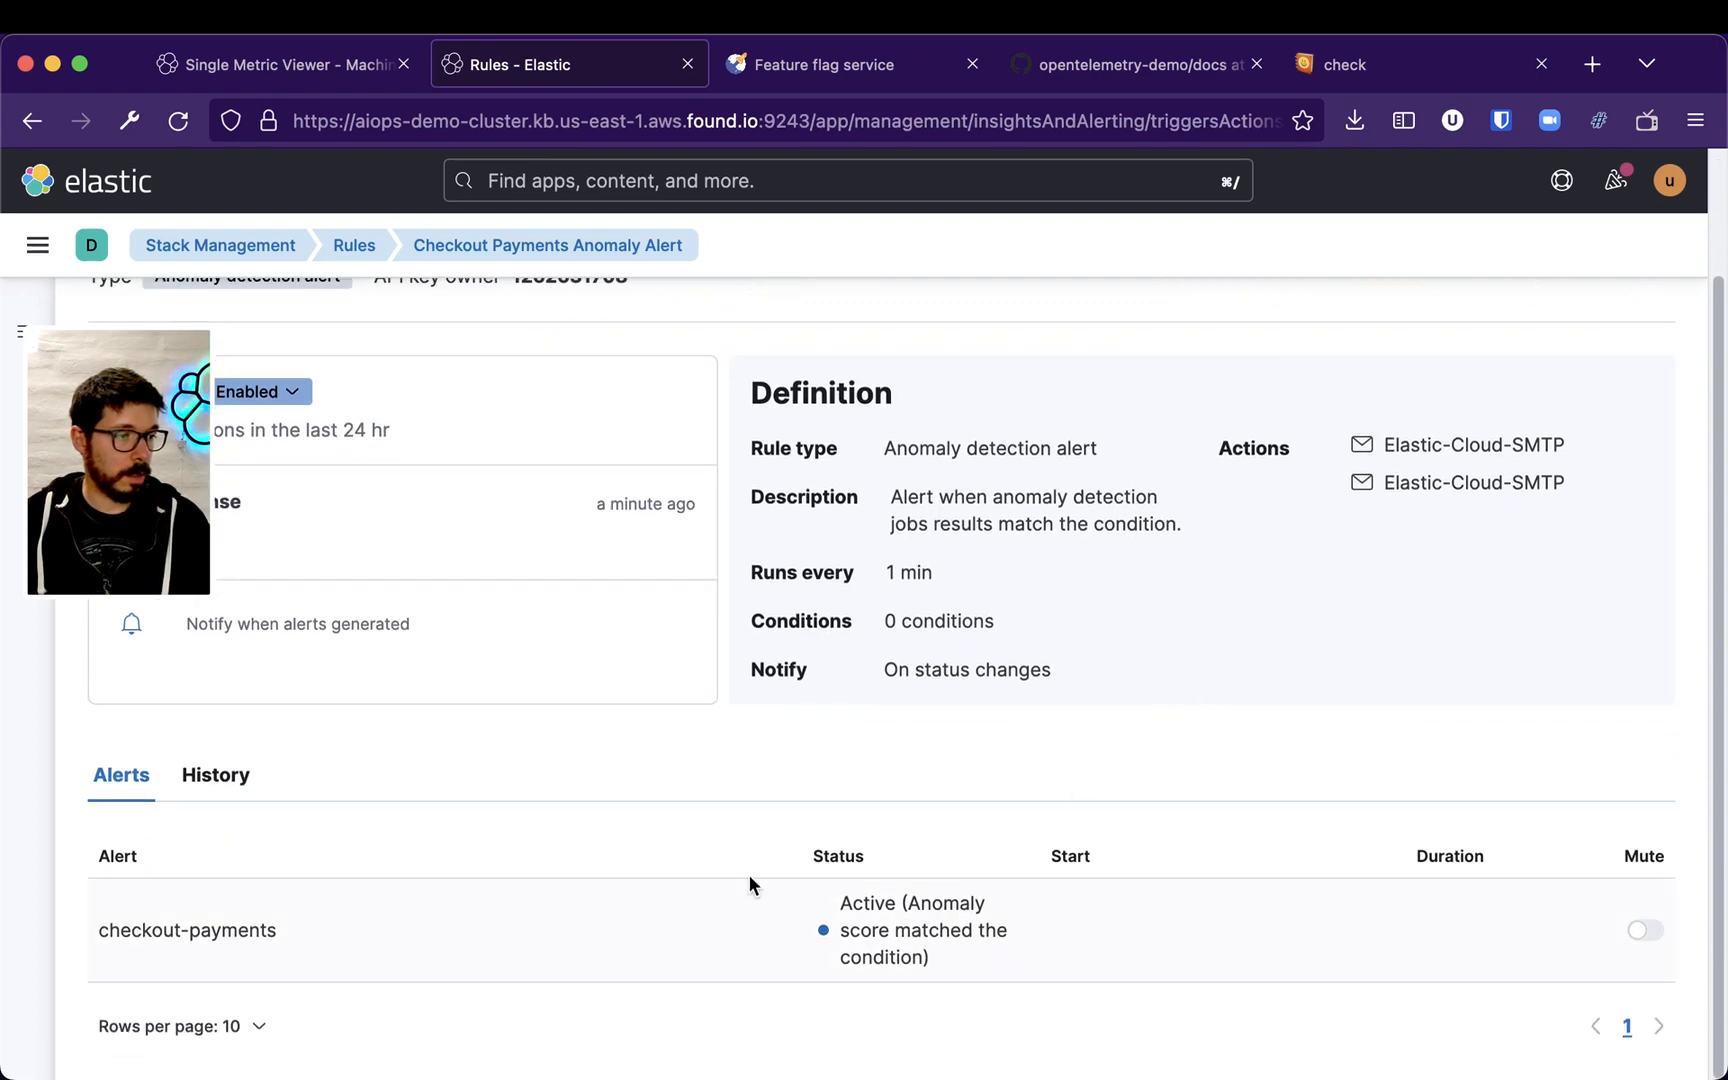
{"action": "left_click", "coordinate": [236, 780]}
{"action": "scroll", "coordinate": [1215, 720], "scroll_direction": "down", "scroll_amount": 10}
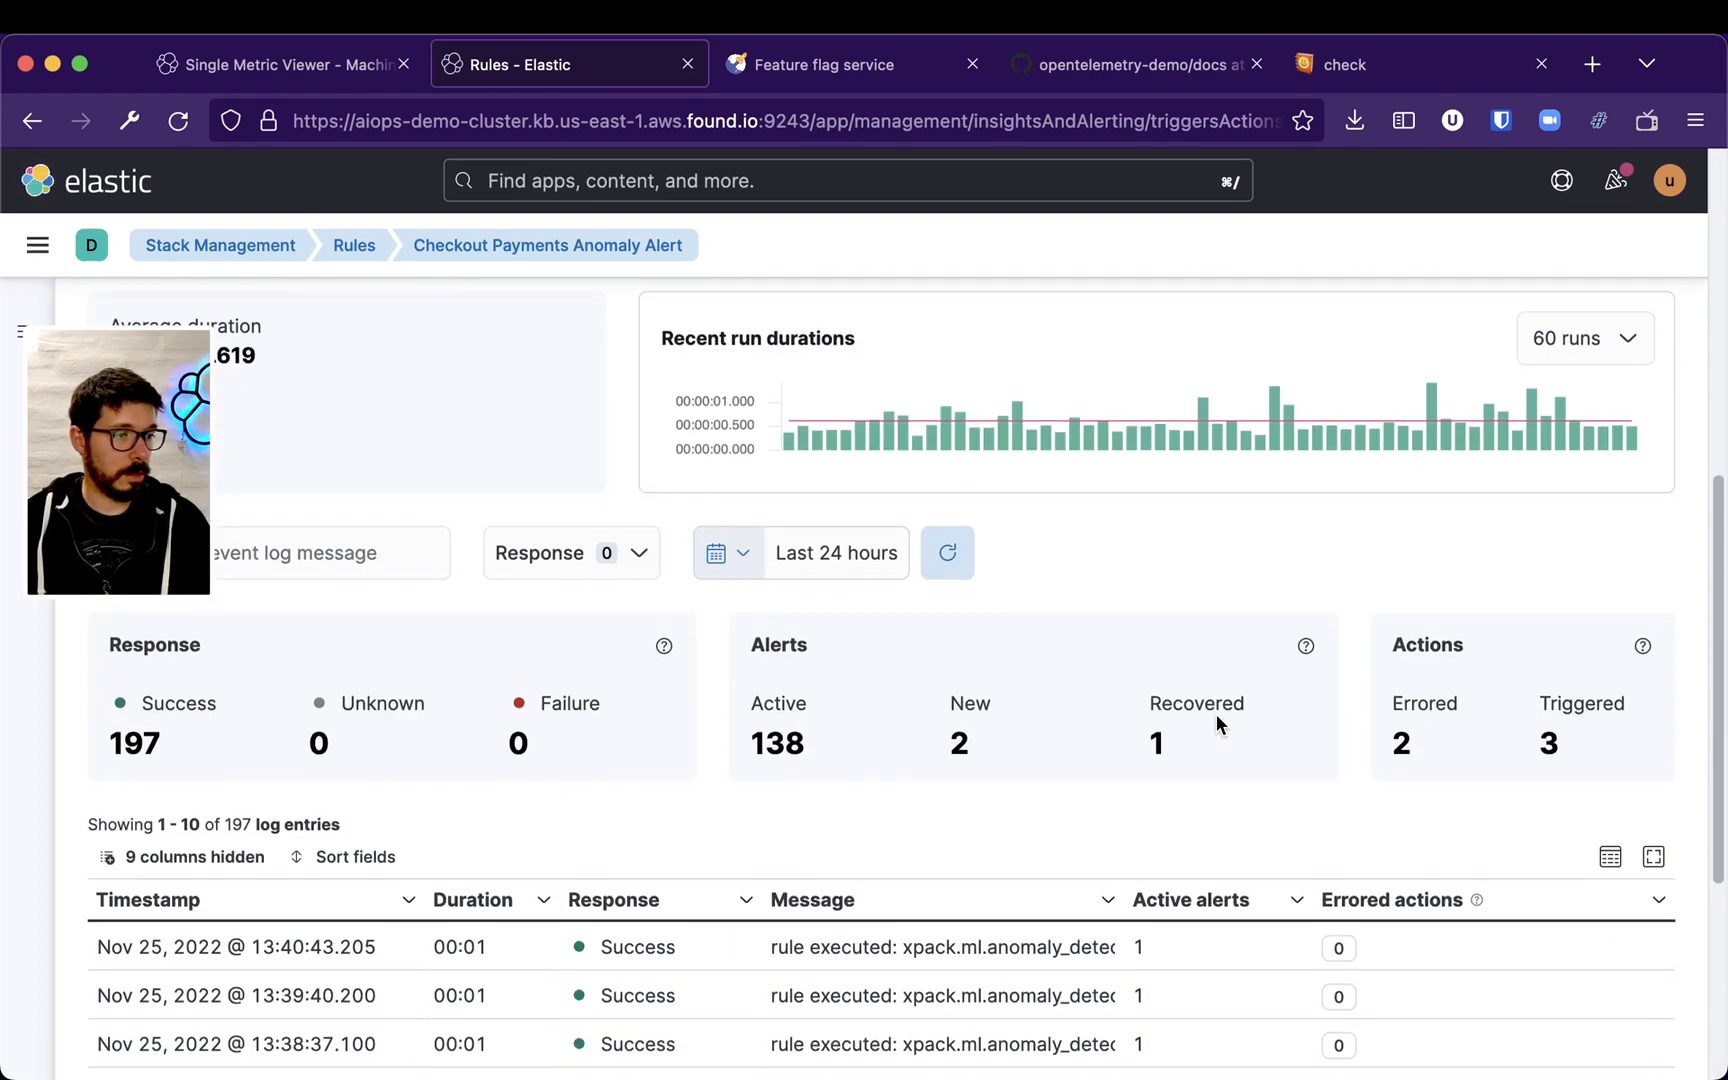
{"action": "scroll", "coordinate": [1215, 713], "scroll_direction": "down", "scroll_amount": 6}
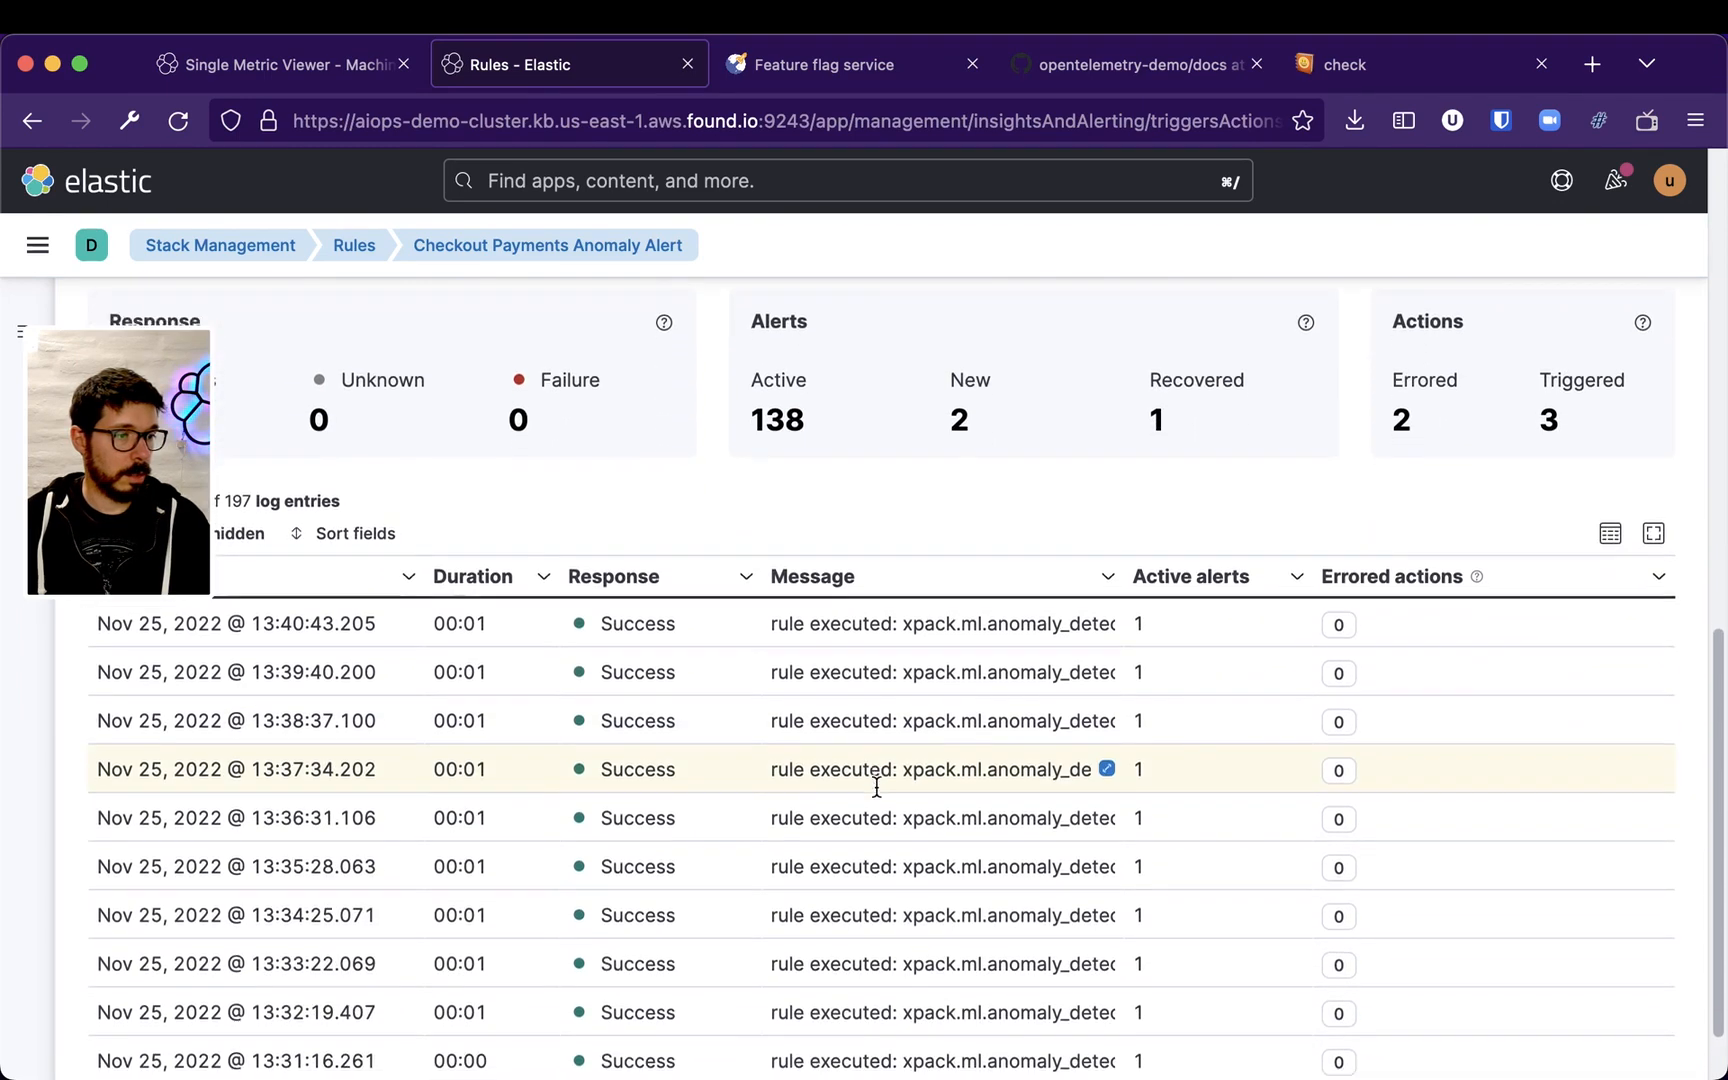
{"action": "scroll", "coordinate": [877, 787], "scroll_direction": "down", "scroll_amount": 2}
{"action": "scroll", "coordinate": [571, 505], "scroll_direction": "up", "scroll_amount": 3}
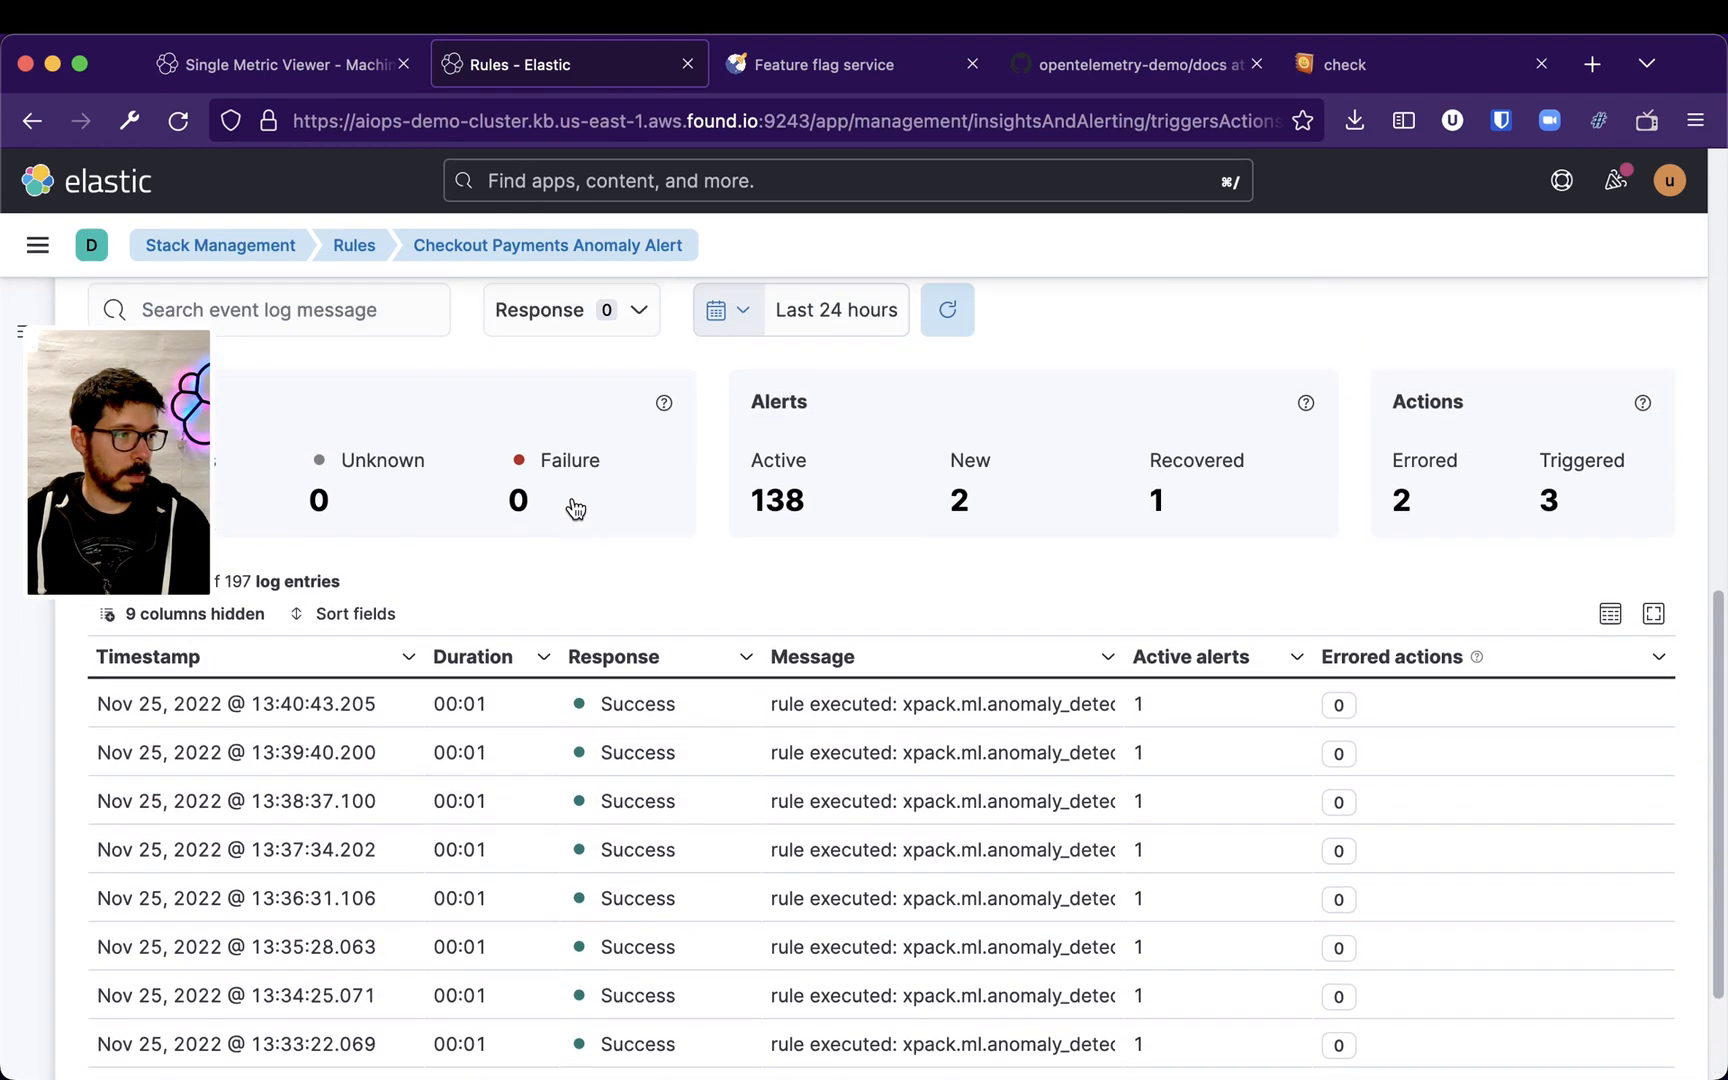
{"action": "scroll", "coordinate": [977, 465], "scroll_direction": "up", "scroll_amount": 1}
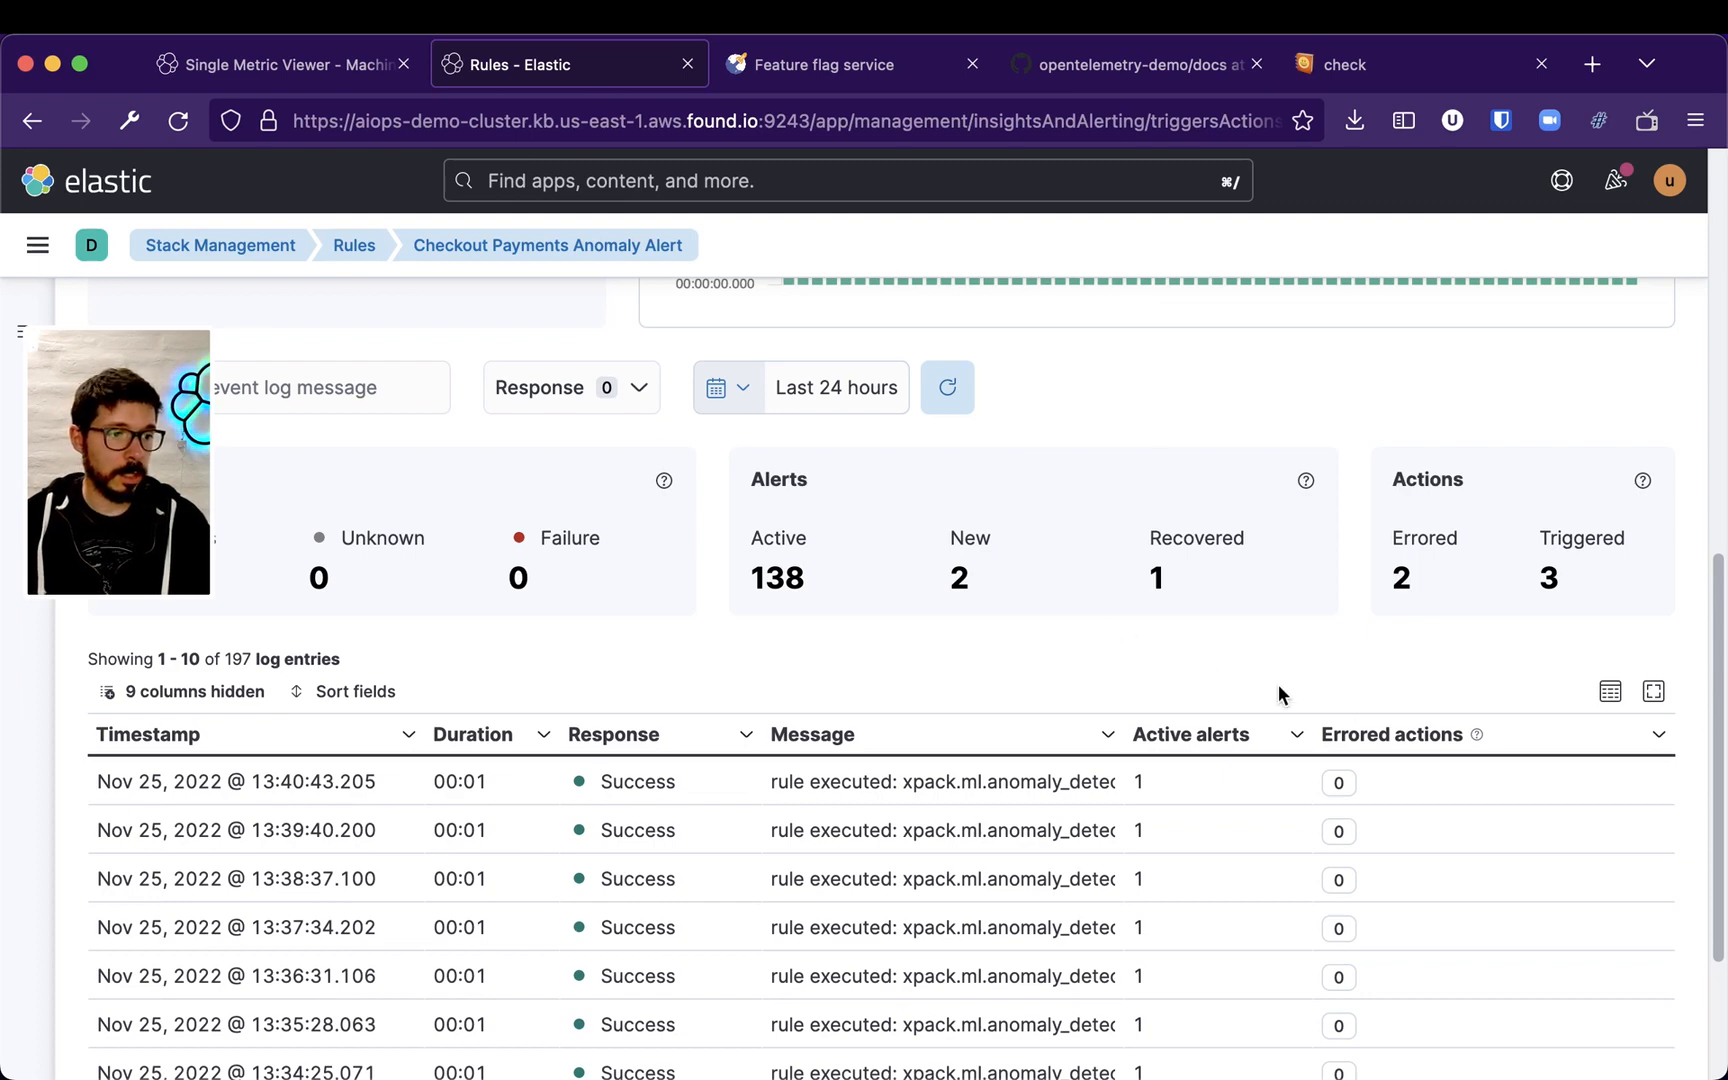
{"action": "scroll", "coordinate": [1310, 705], "scroll_direction": "down", "scroll_amount": 5}
Page through the event log to earlier rule runs
{"action": "left_click", "coordinate": [1506, 1026]}
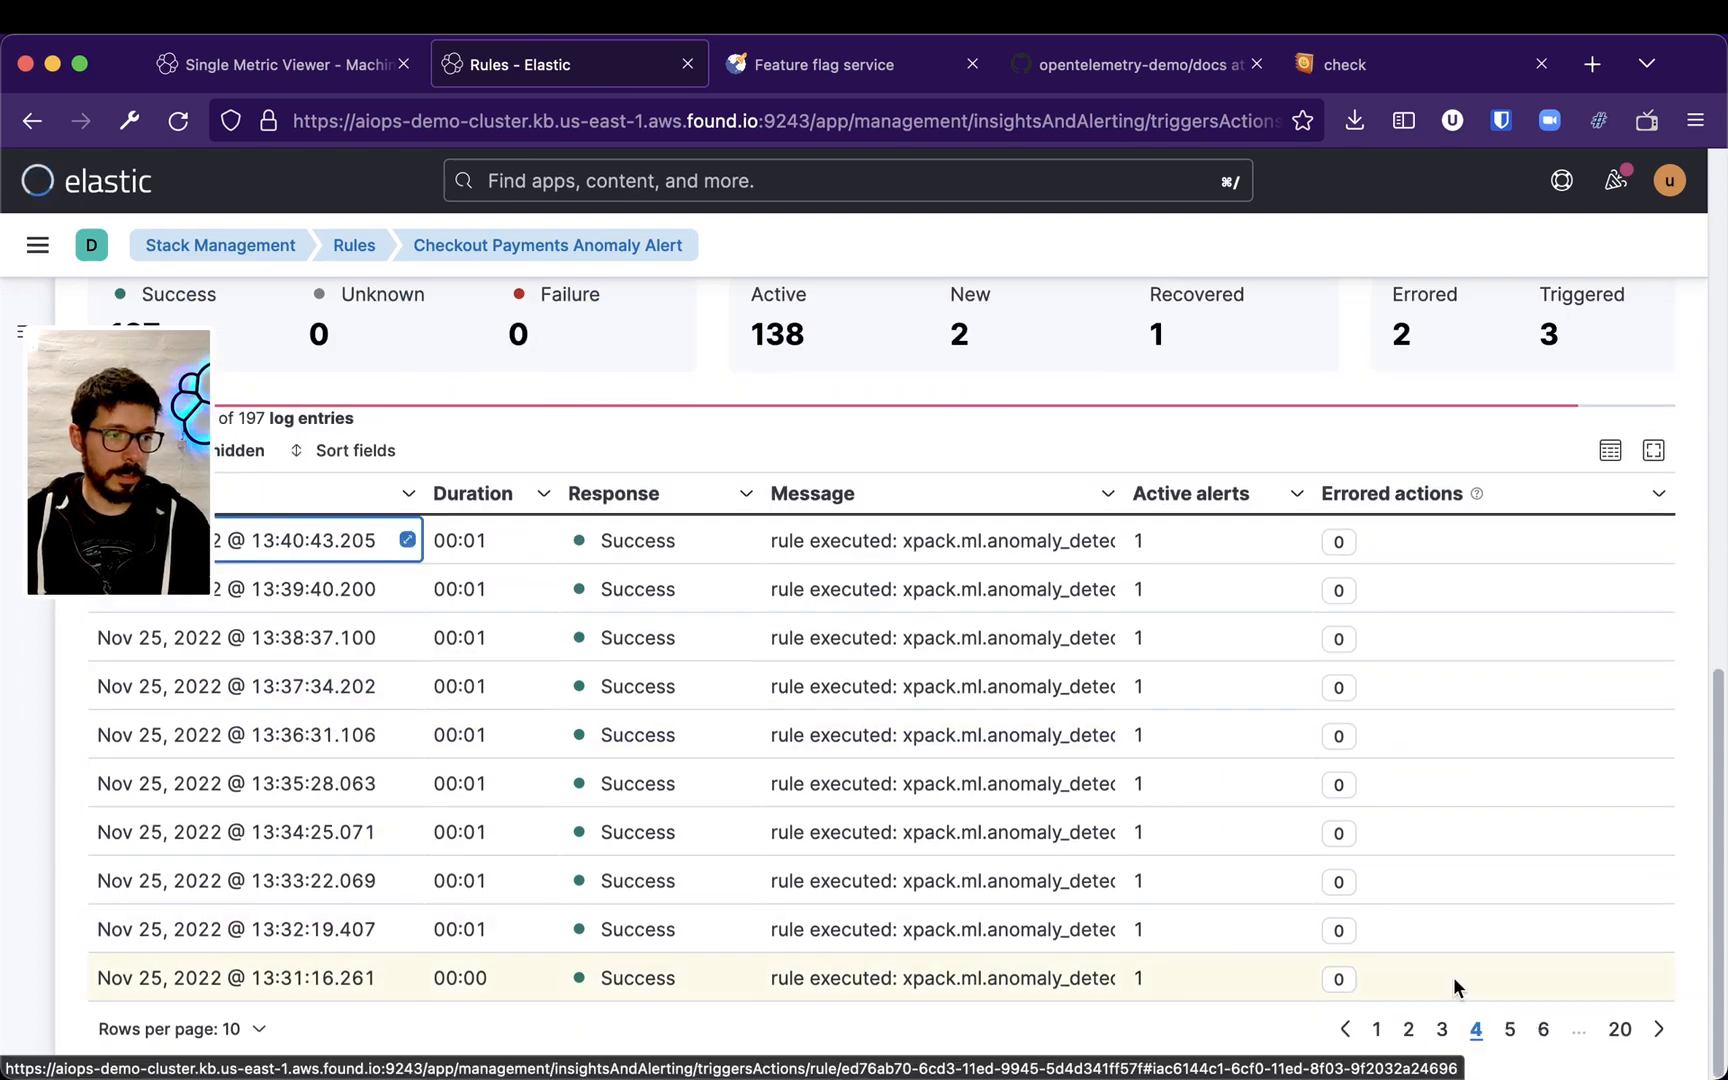
{"action": "left_click", "coordinate": [1658, 1026]}
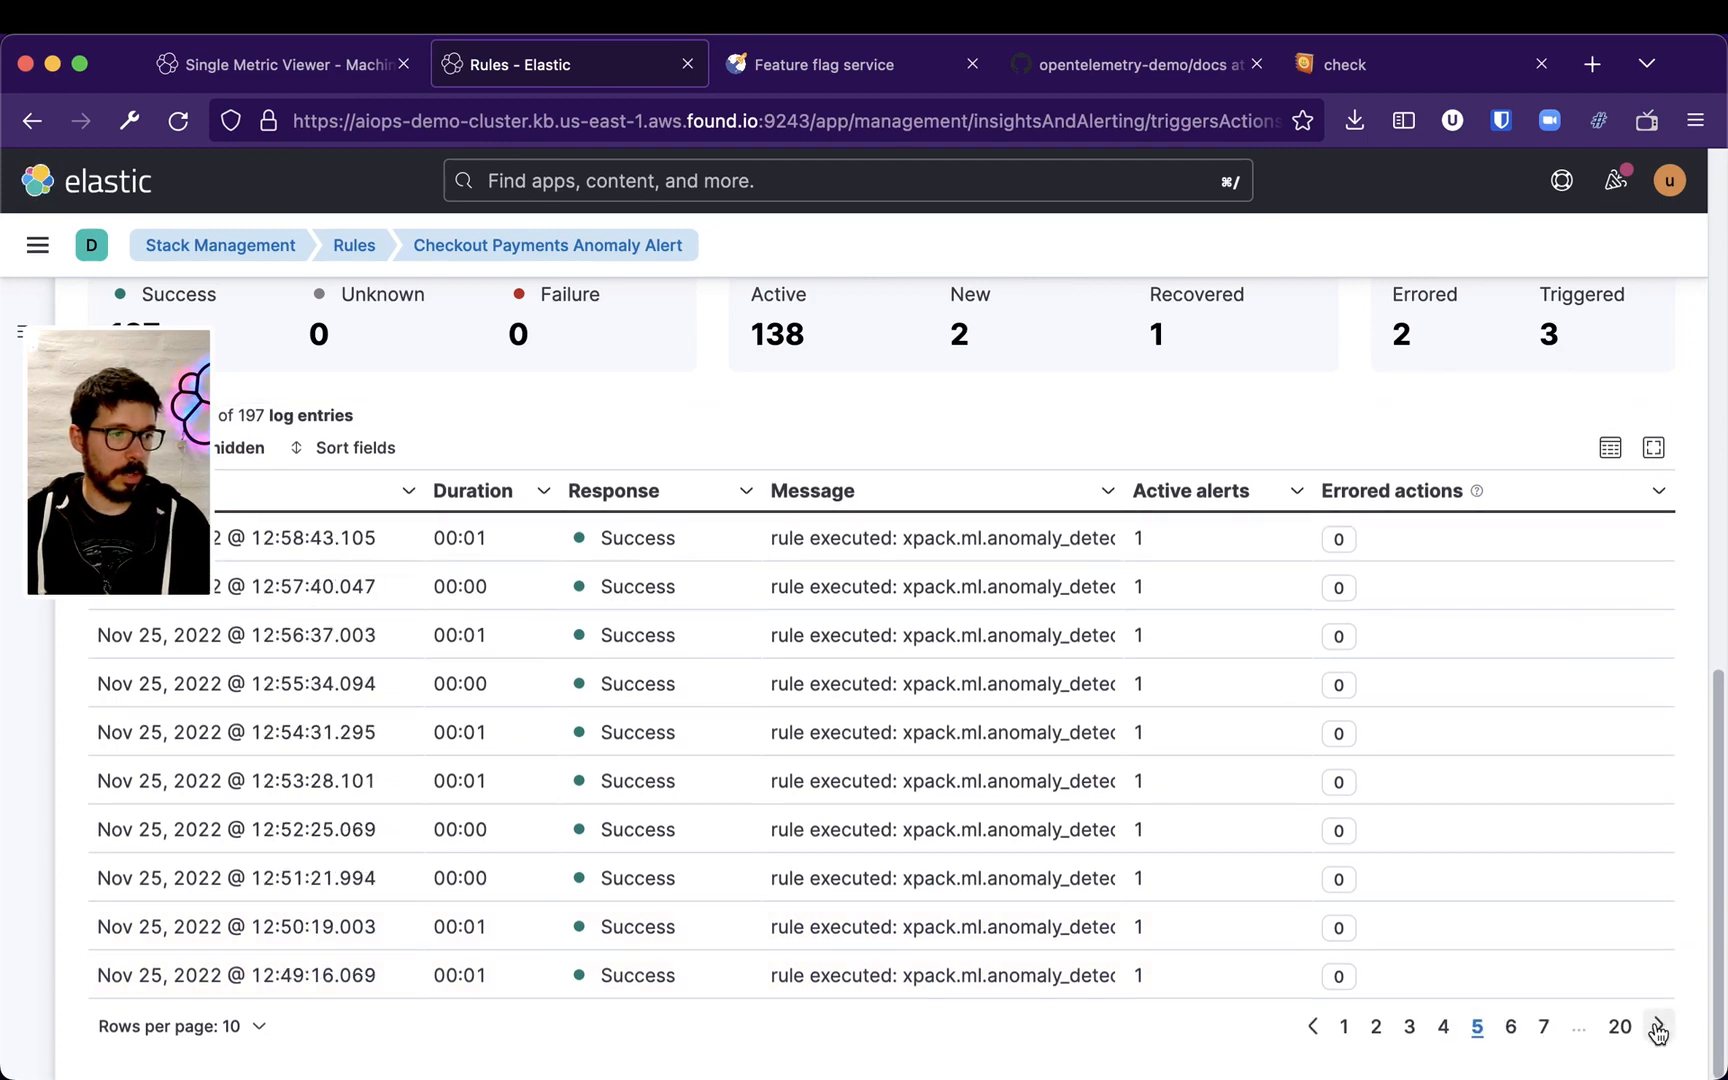
{"action": "left_click", "coordinate": [1658, 1026]}
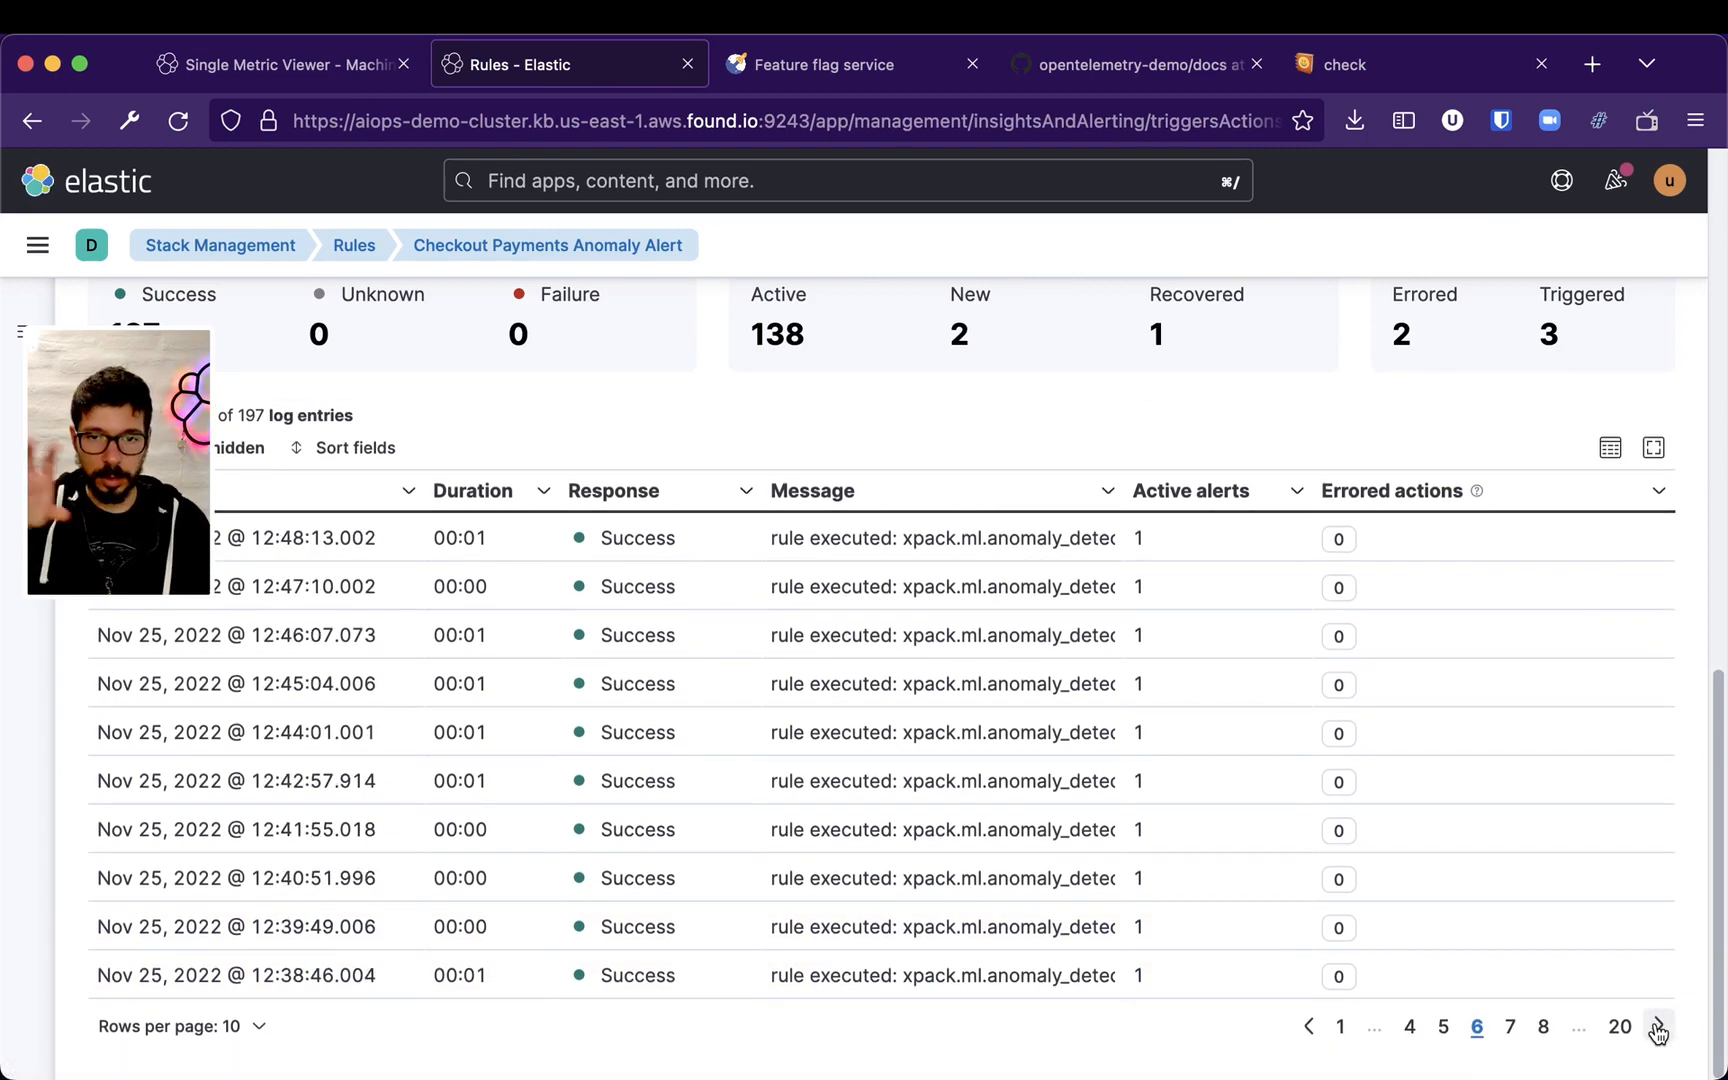
{"action": "left_click", "coordinate": [1658, 1028]}
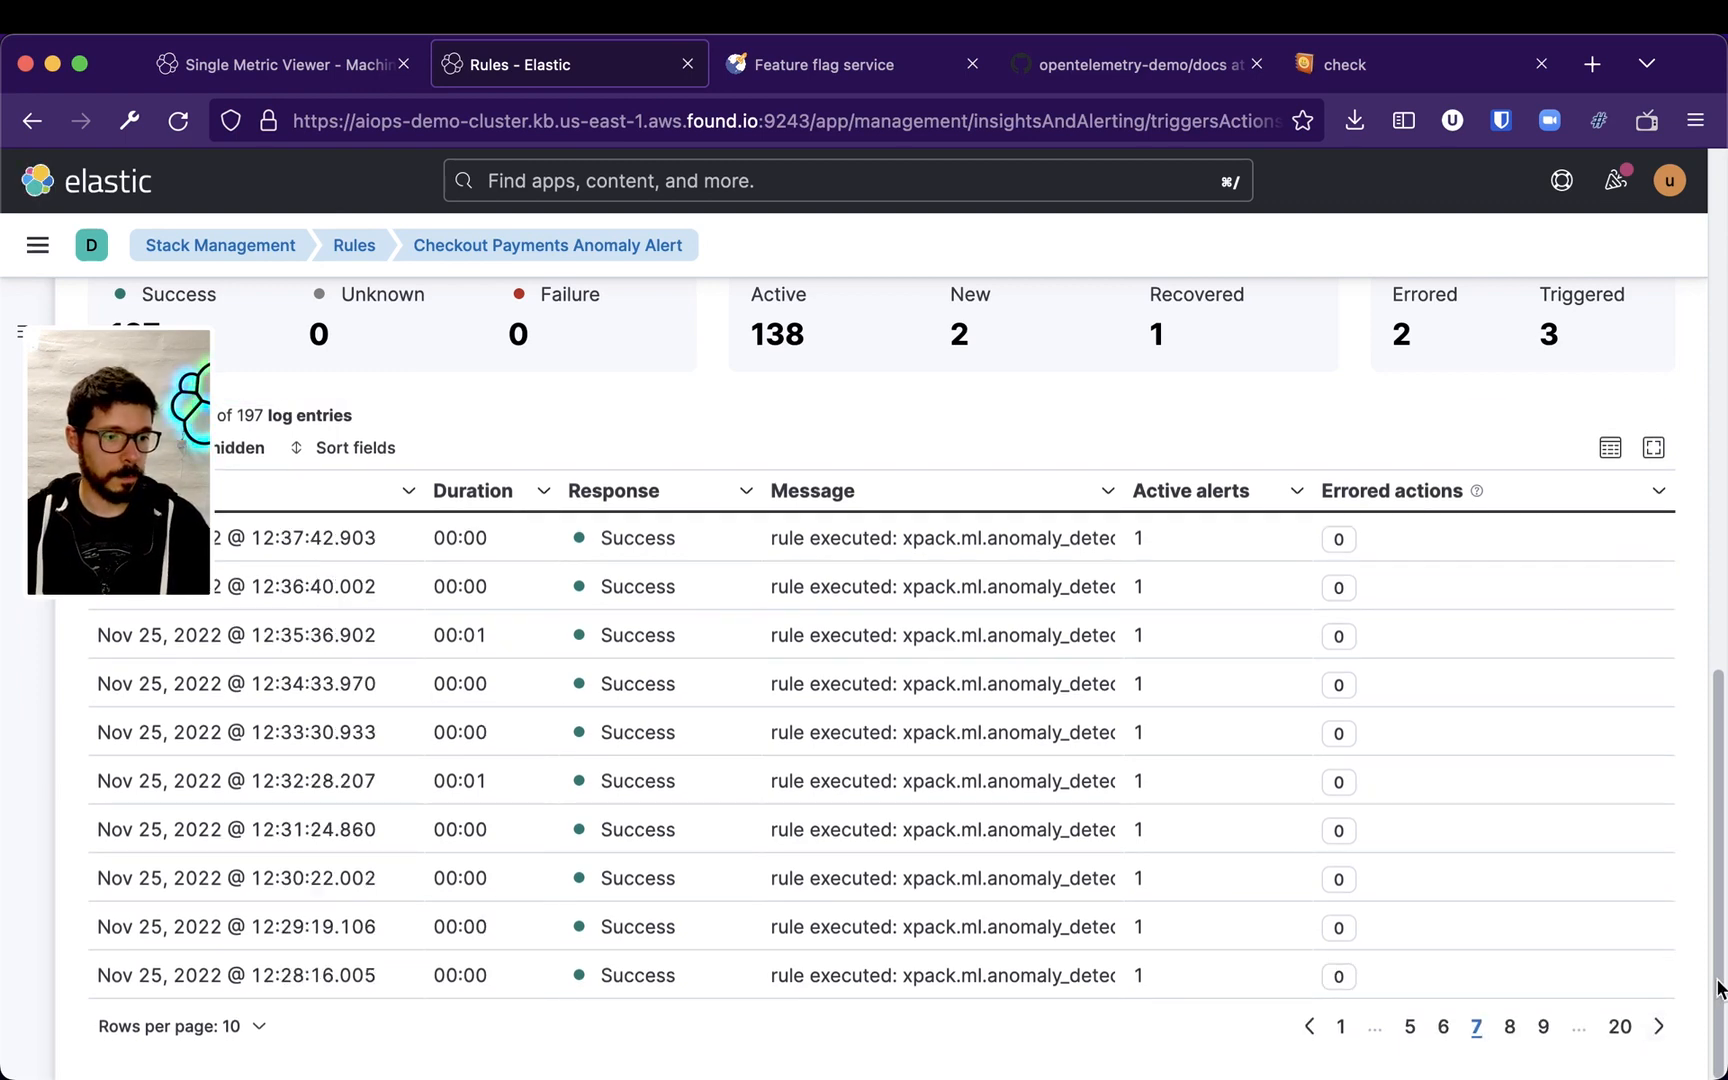
{"action": "left_click", "coordinate": [1658, 1030]}
{"action": "left_click", "coordinate": [1658, 1028]}
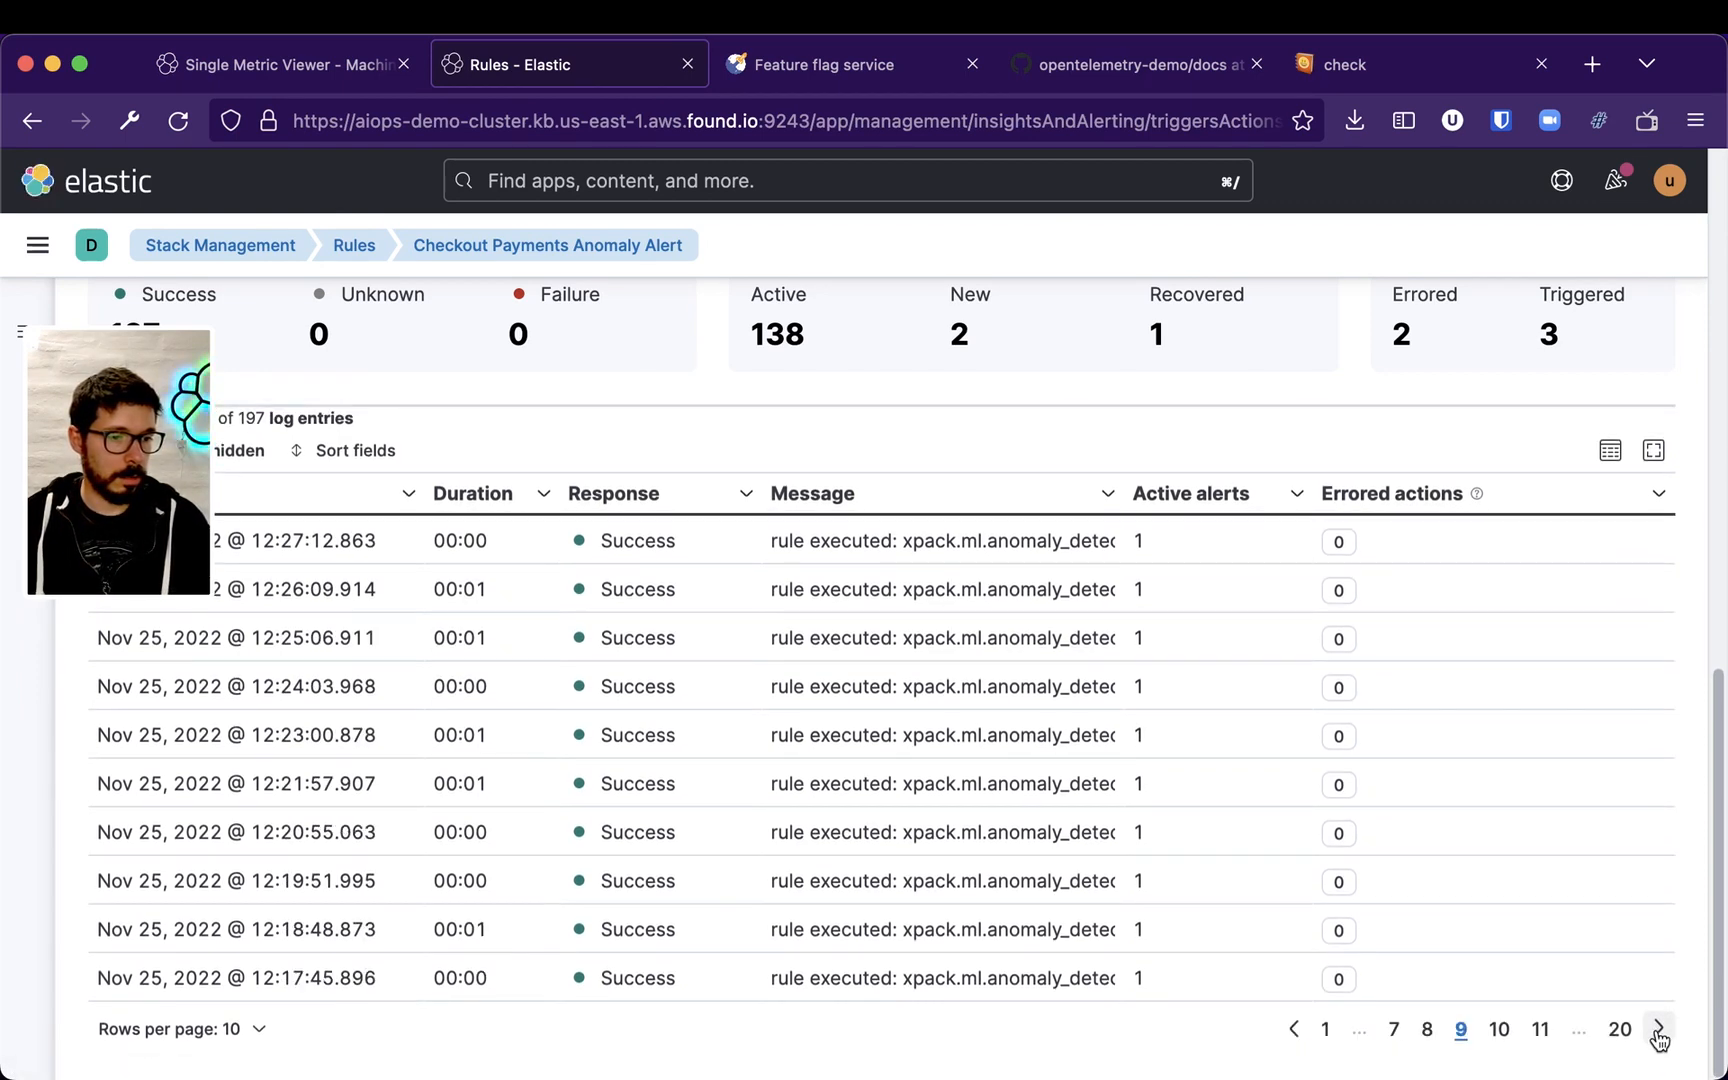
{"action": "left_click", "coordinate": [1658, 1028]}
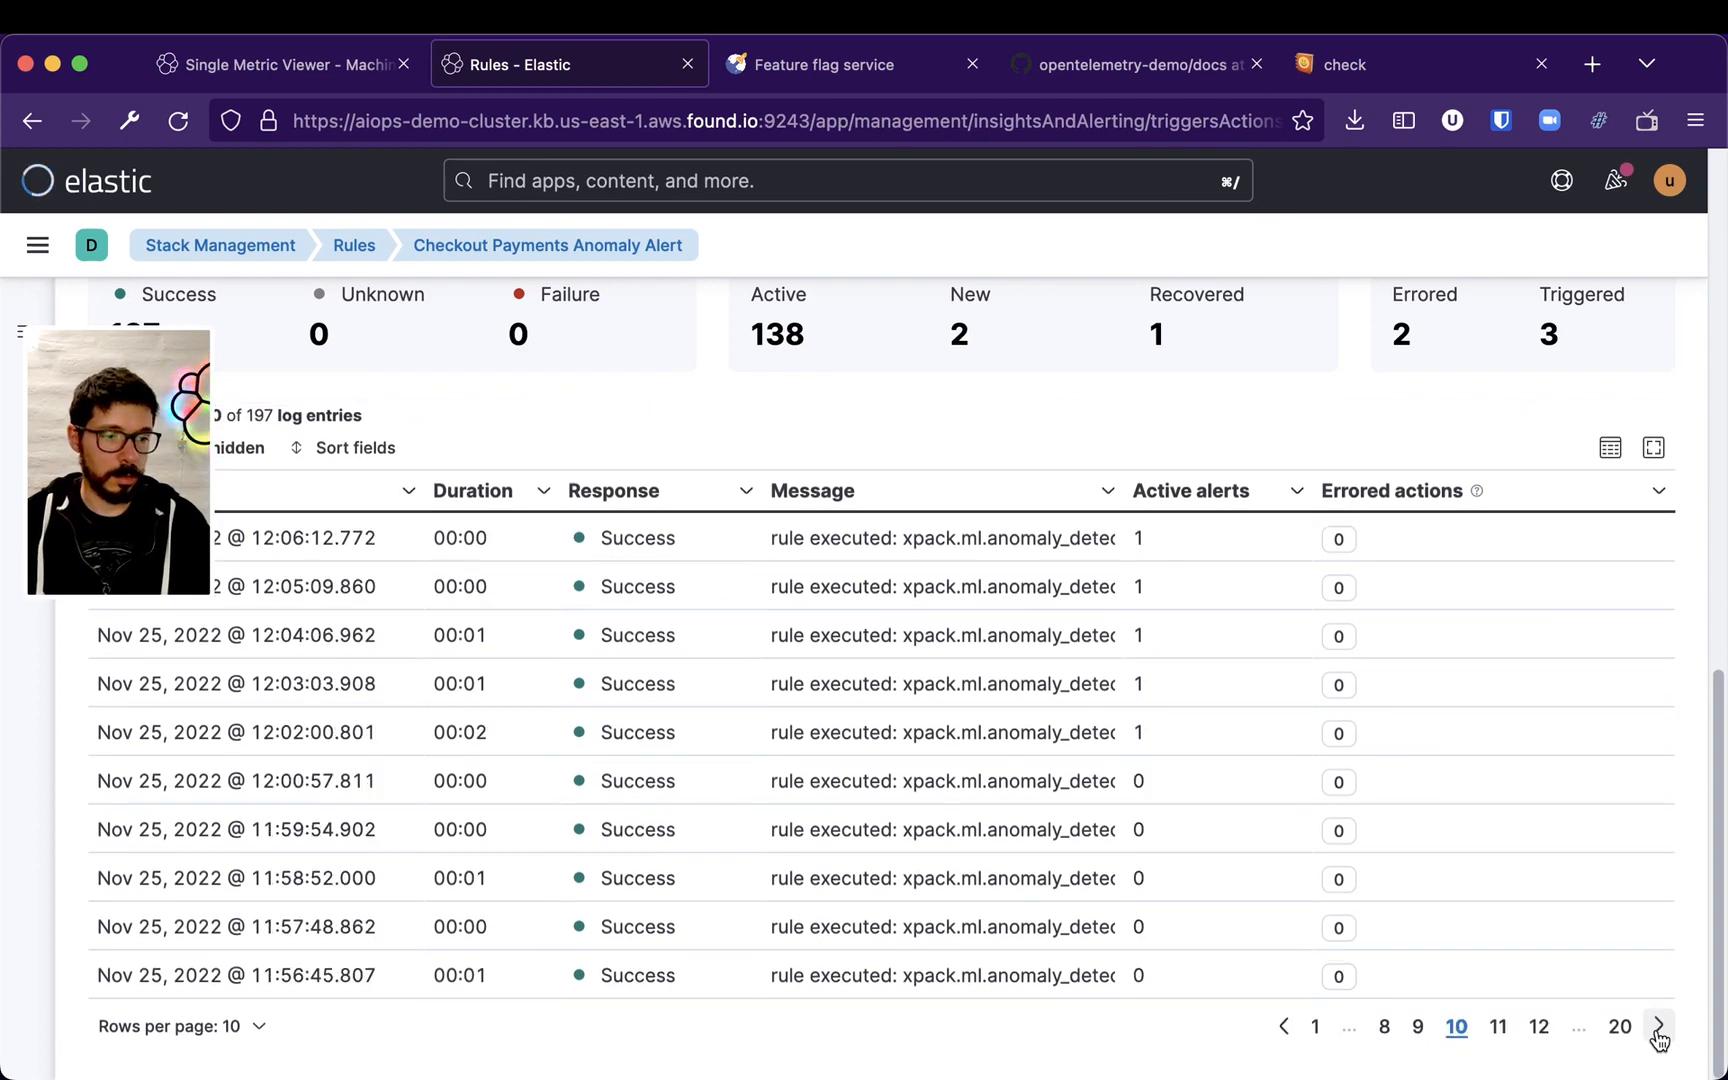
{"action": "left_click", "coordinate": [1658, 1030]}
{"action": "left_click", "coordinate": [1658, 1030]}
{"action": "left_click", "coordinate": [1658, 1030]}
{"action": "left_click", "coordinate": [1658, 1030]}
{"action": "left_click", "coordinate": [1658, 1030]}
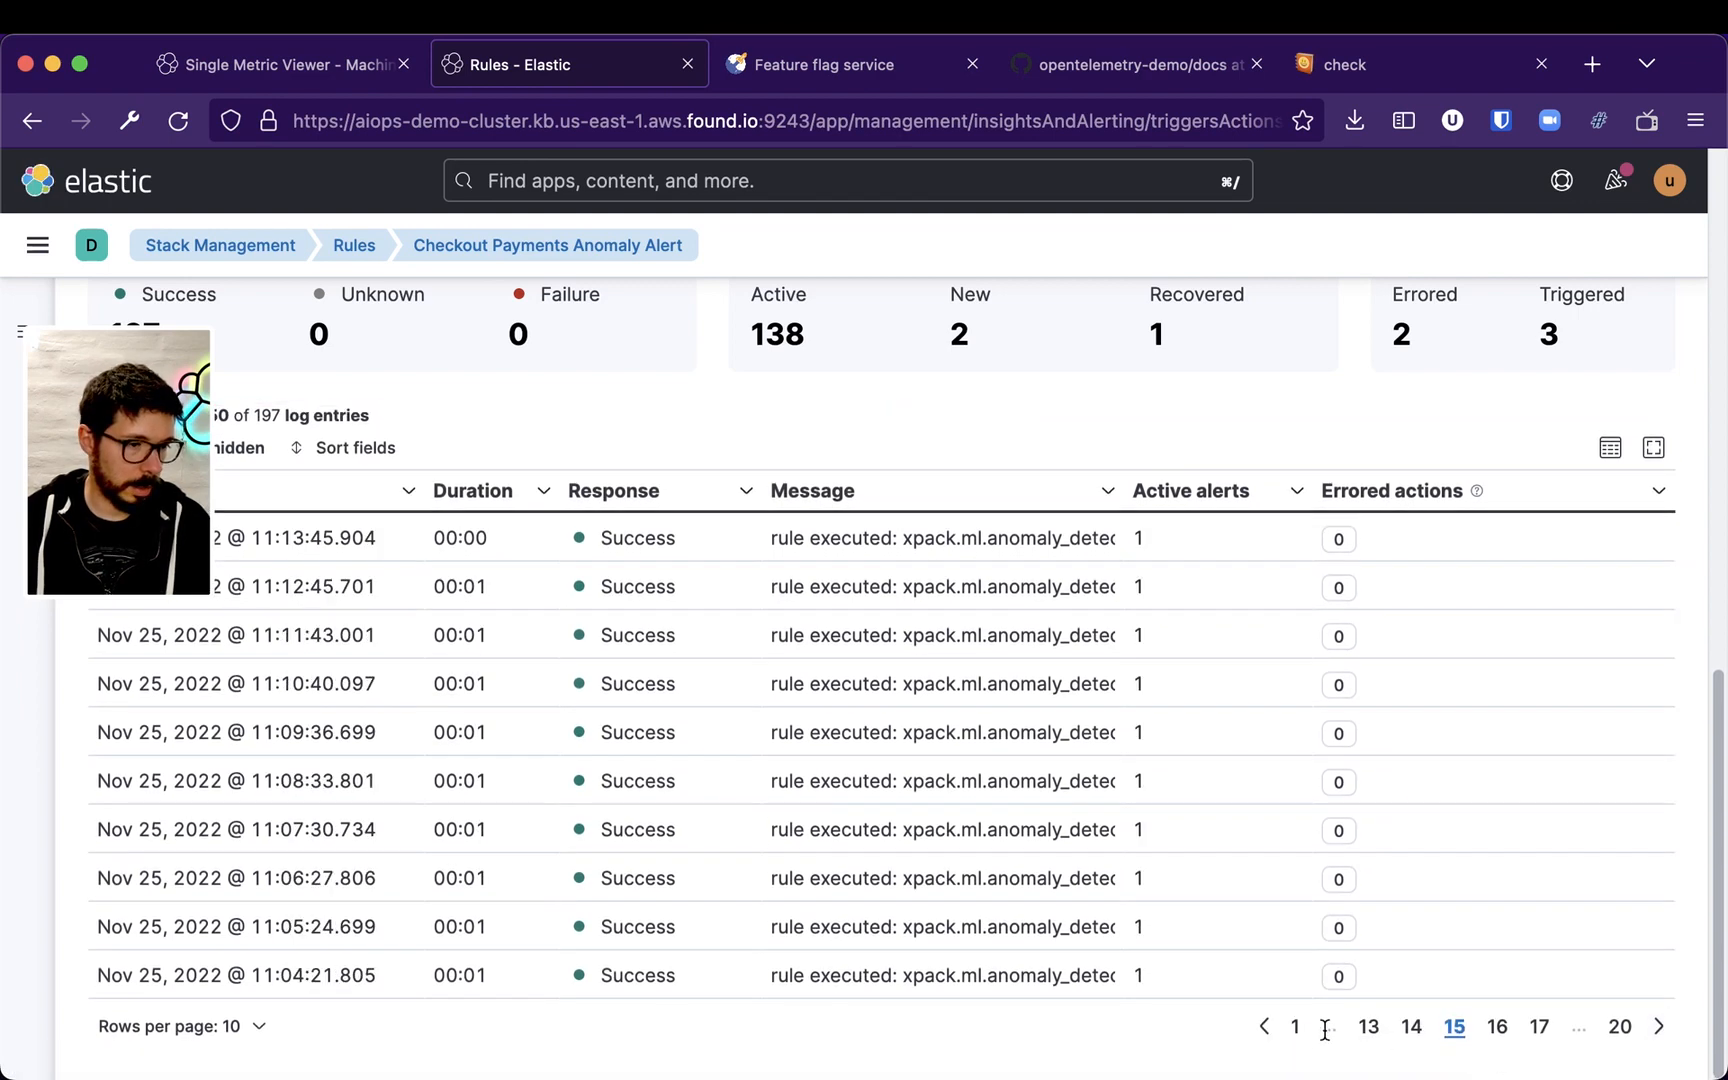
Go back one page and view the action errors for the run with an errored action
{"action": "left_click", "coordinate": [1264, 1029]}
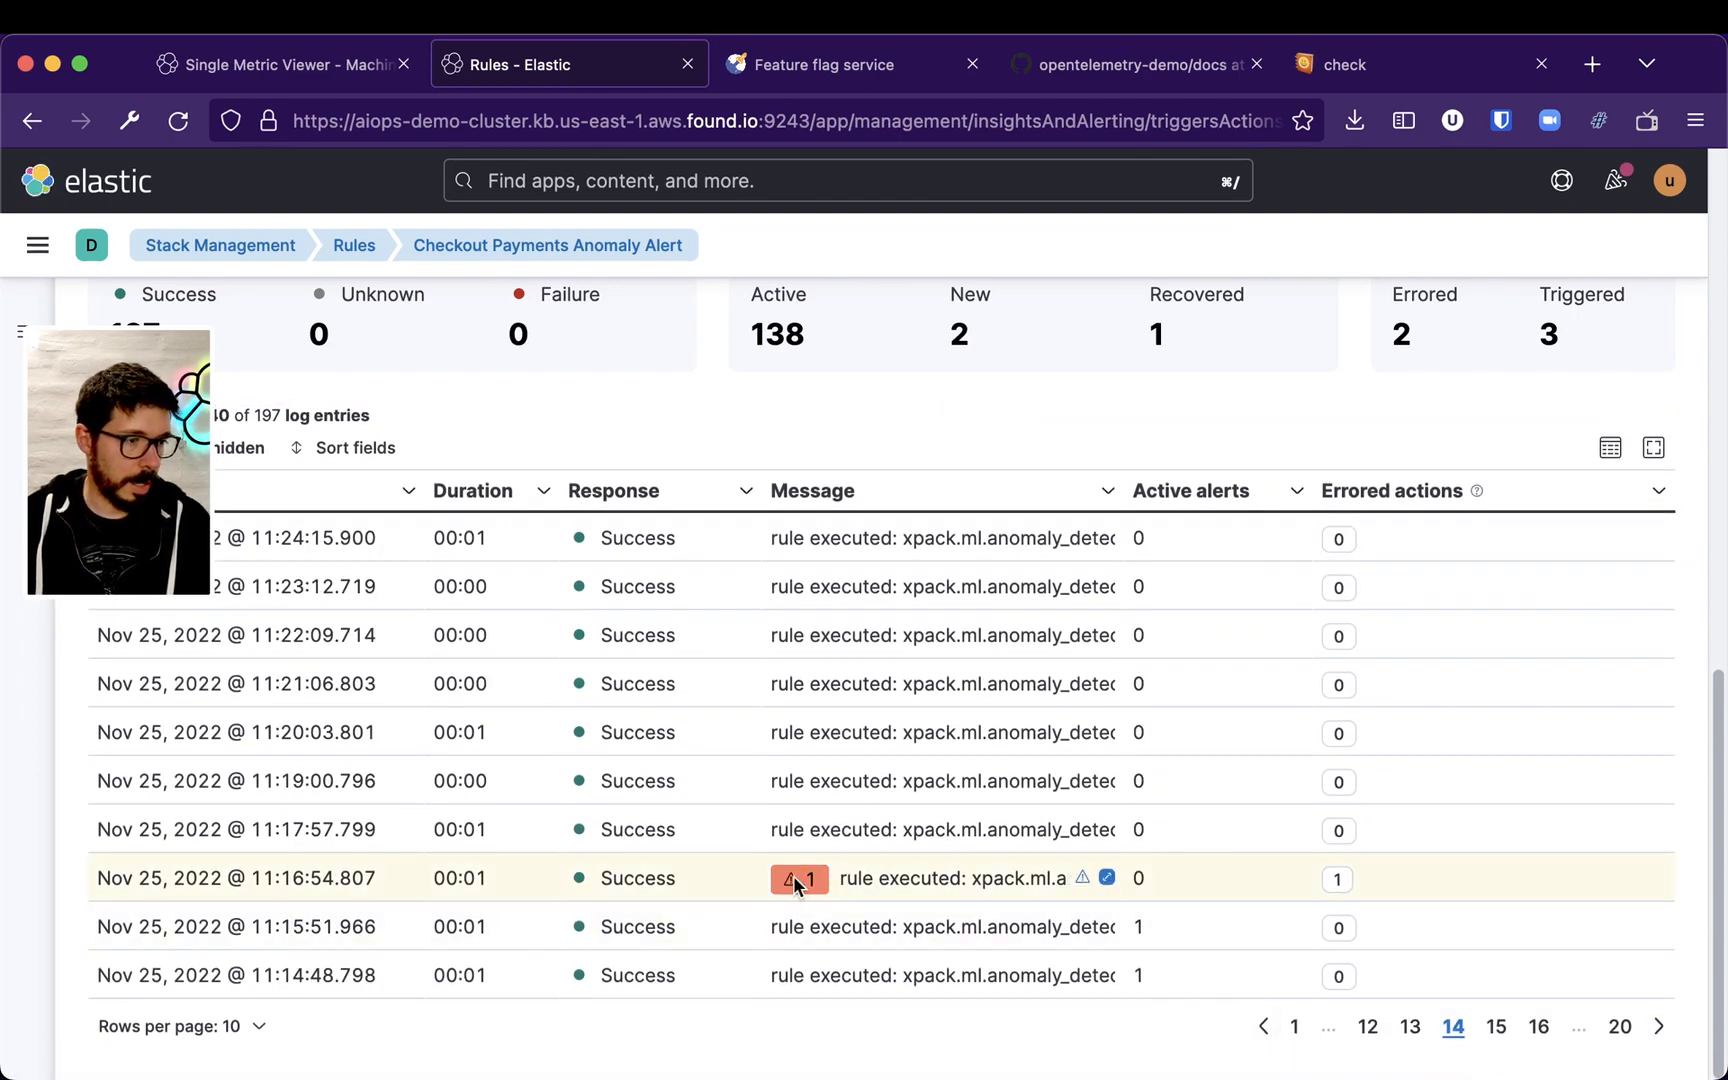
{"action": "left_click", "coordinate": [1107, 878]}
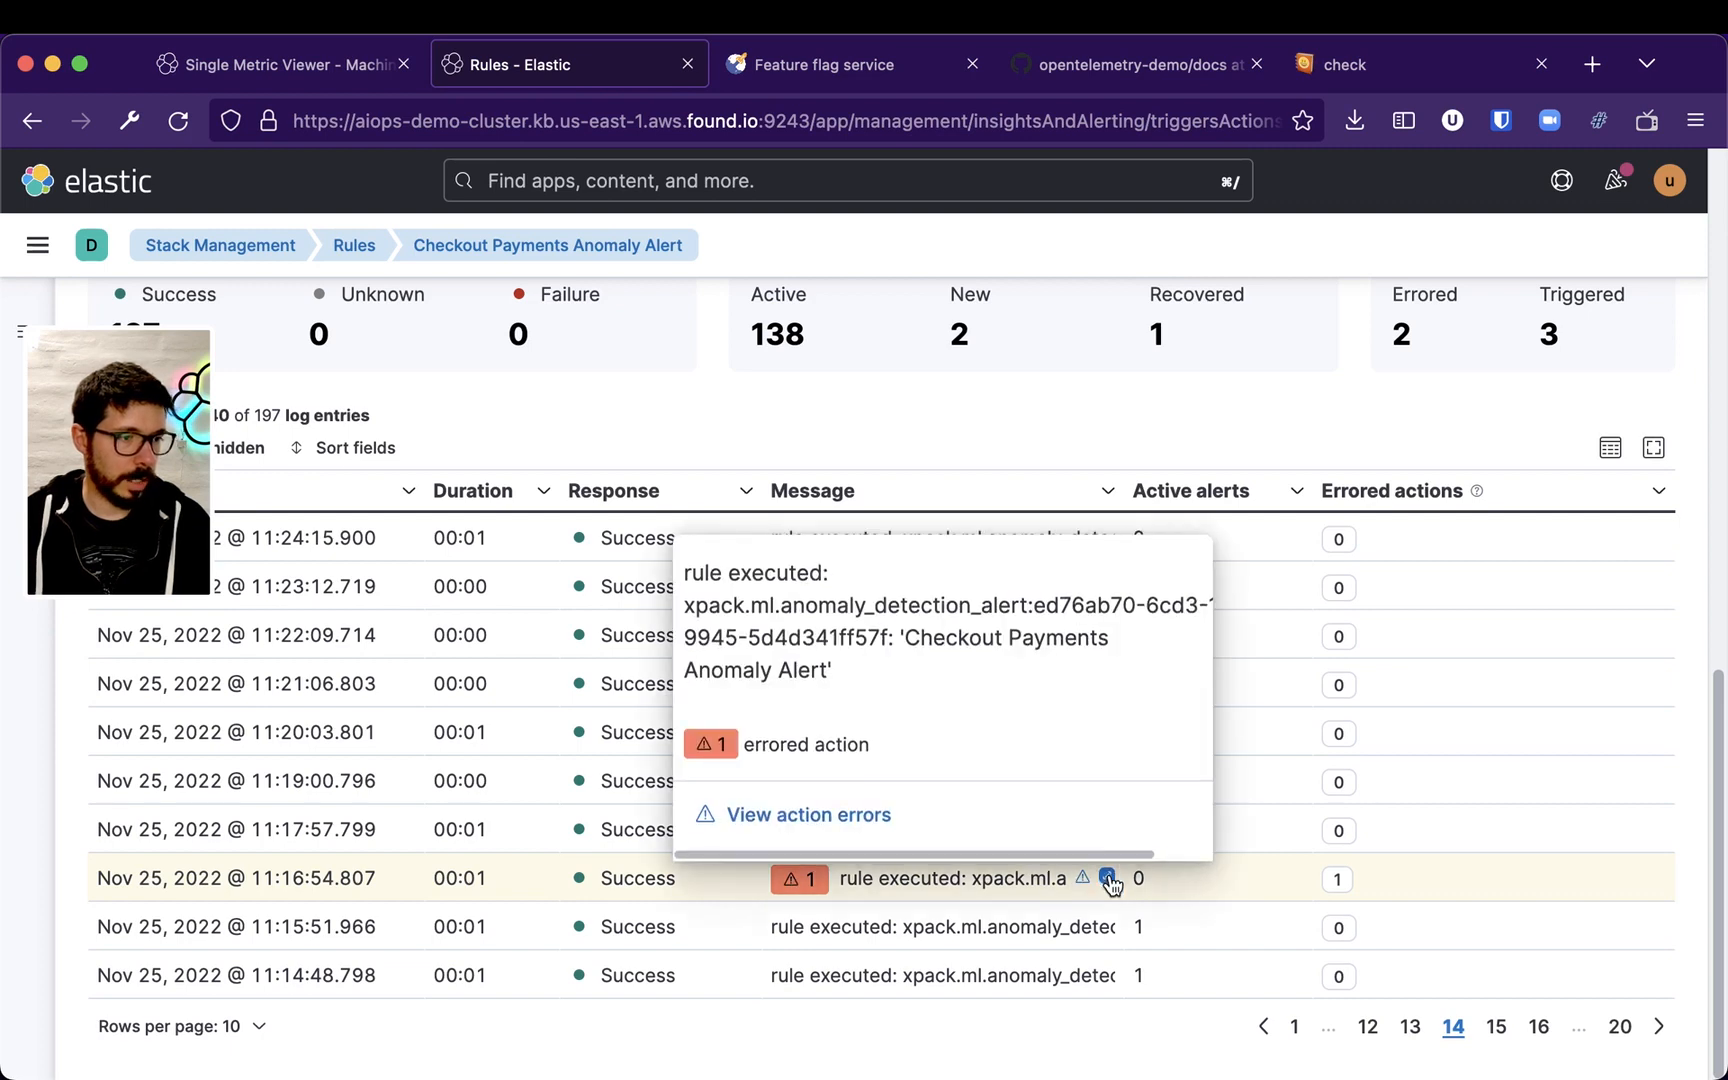
{"action": "left_click", "coordinate": [858, 814]}
{"action": "scroll", "coordinate": [1237, 809], "scroll_direction": "down", "scroll_amount": 5}
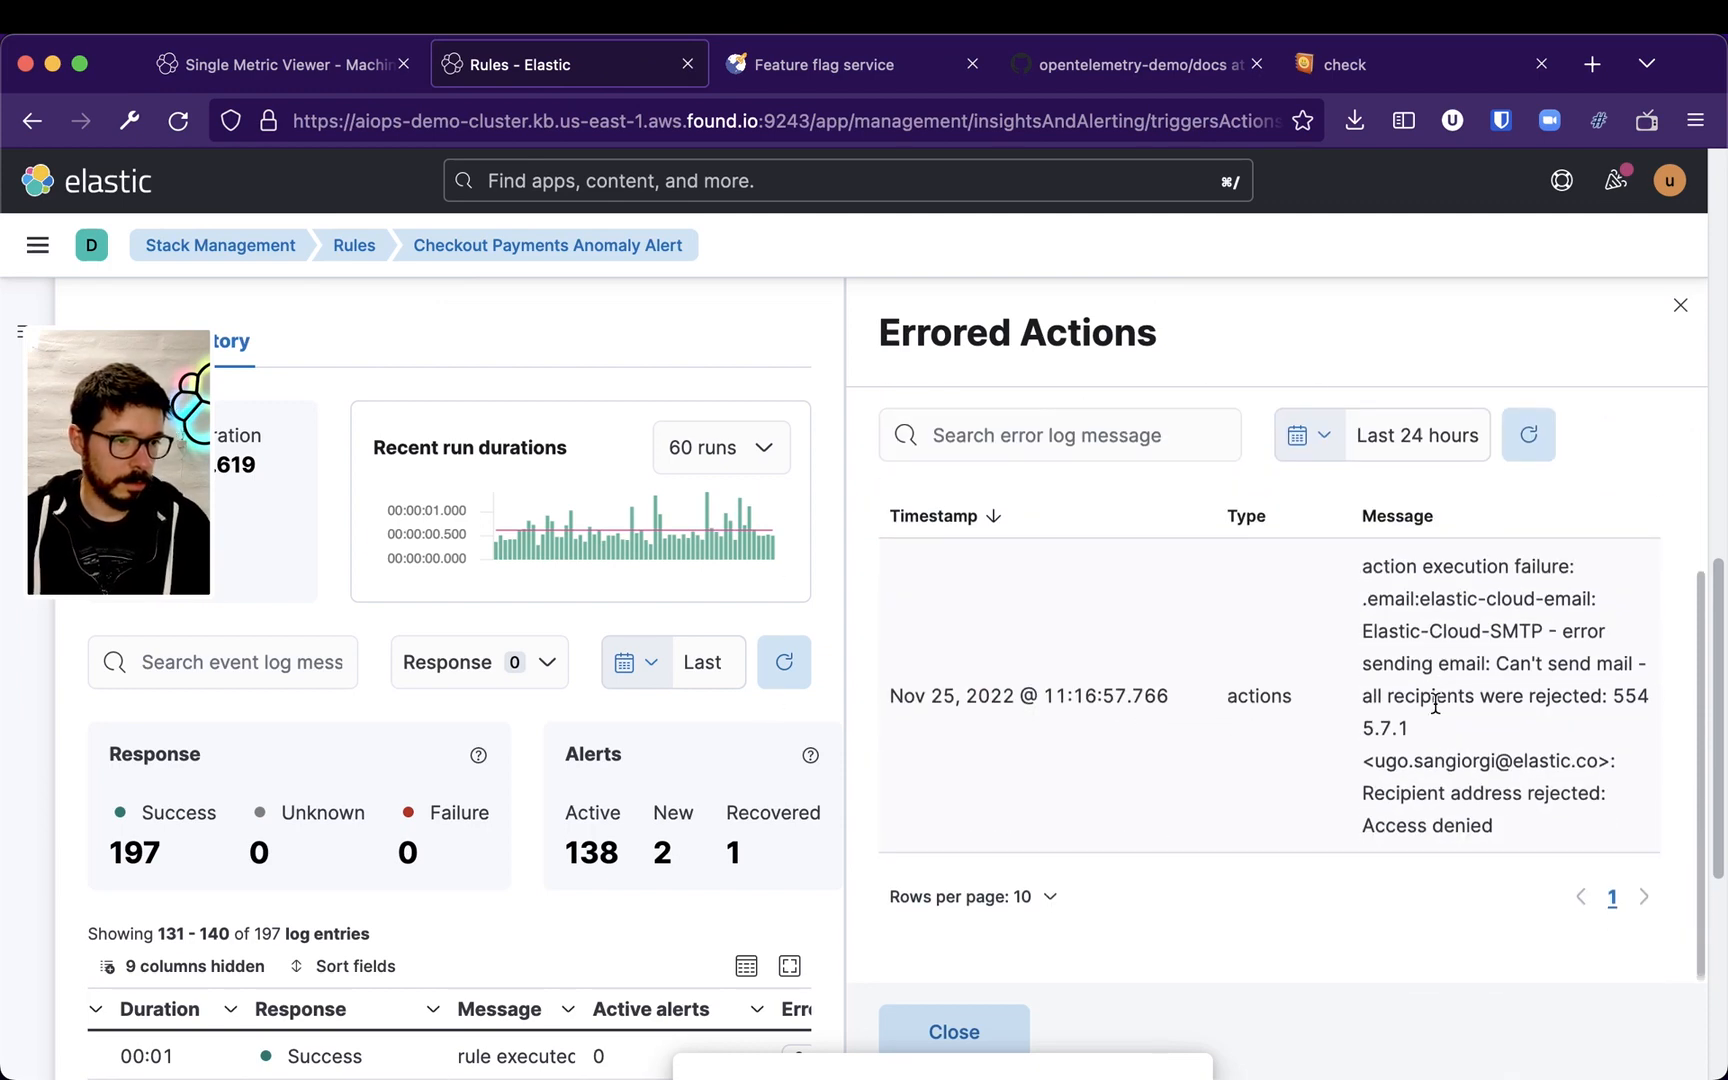
Read the errored action's failure message and close the Errored Actions panel
{"action": "left_click_drag", "start_coordinate": [1359, 765], "coordinate": [1598, 828]}
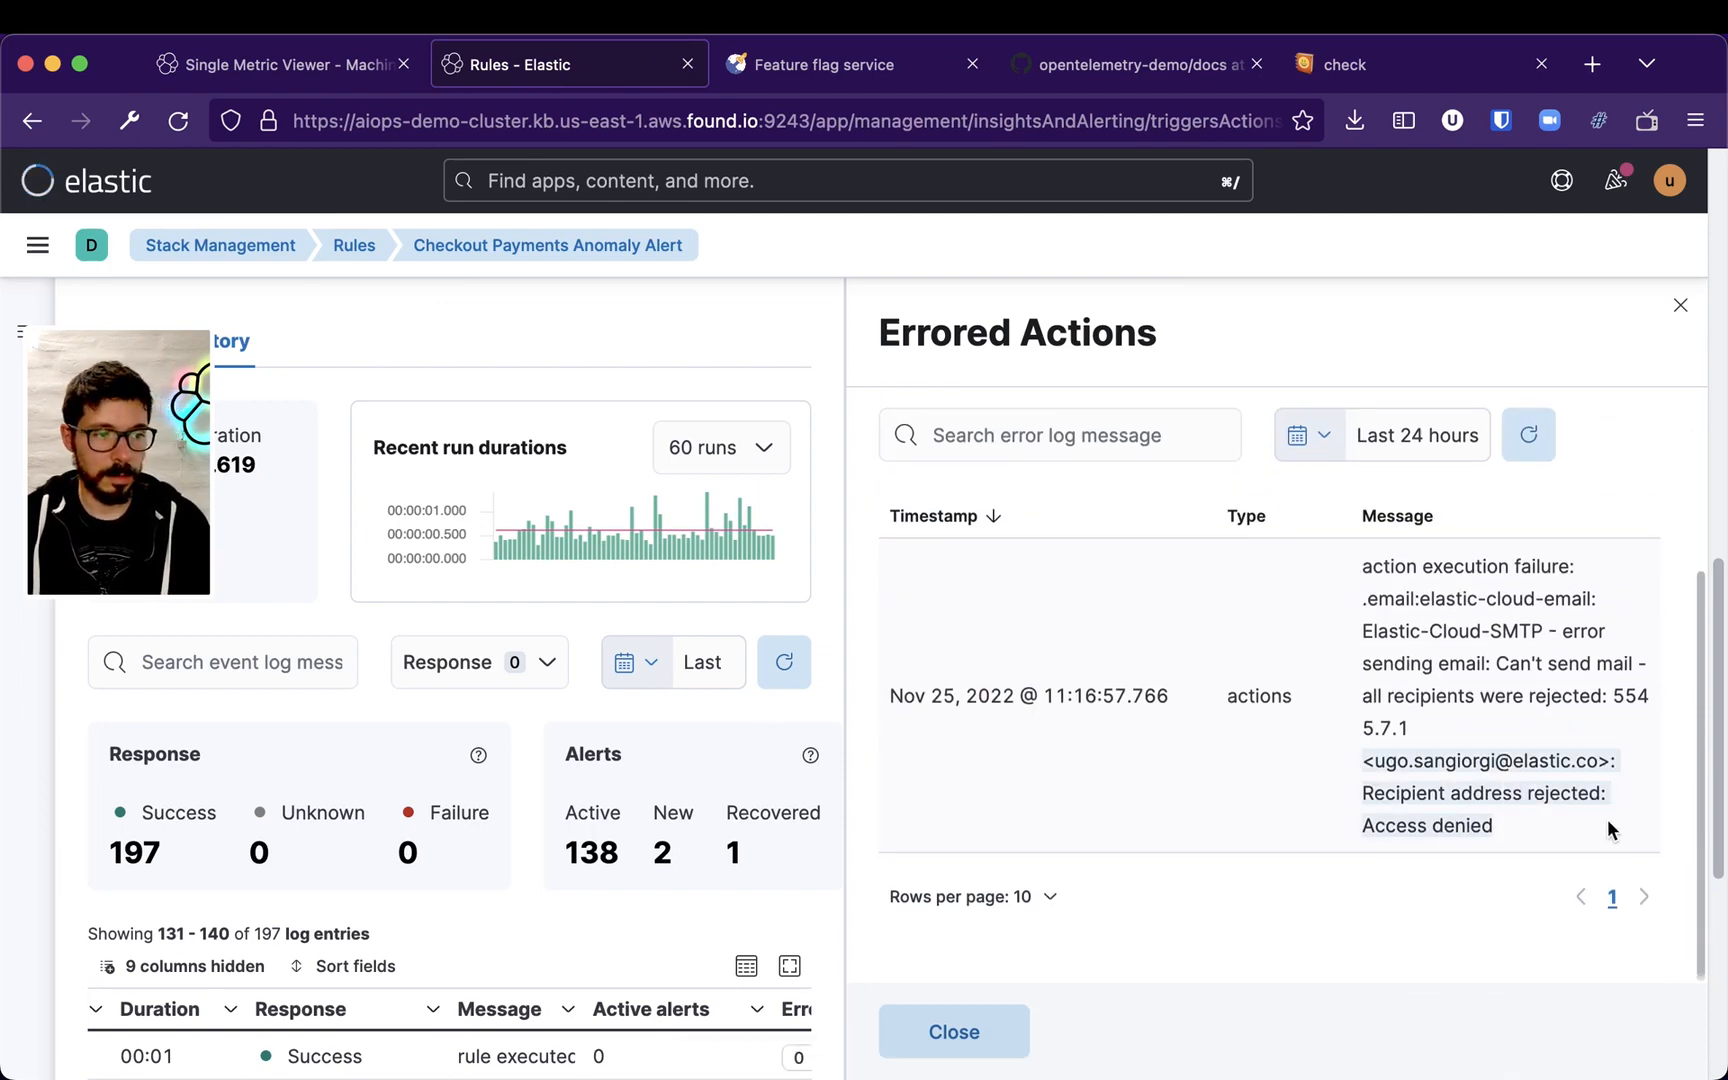
{"action": "scroll", "coordinate": [1530, 809], "scroll_direction": "up", "scroll_amount": 5}
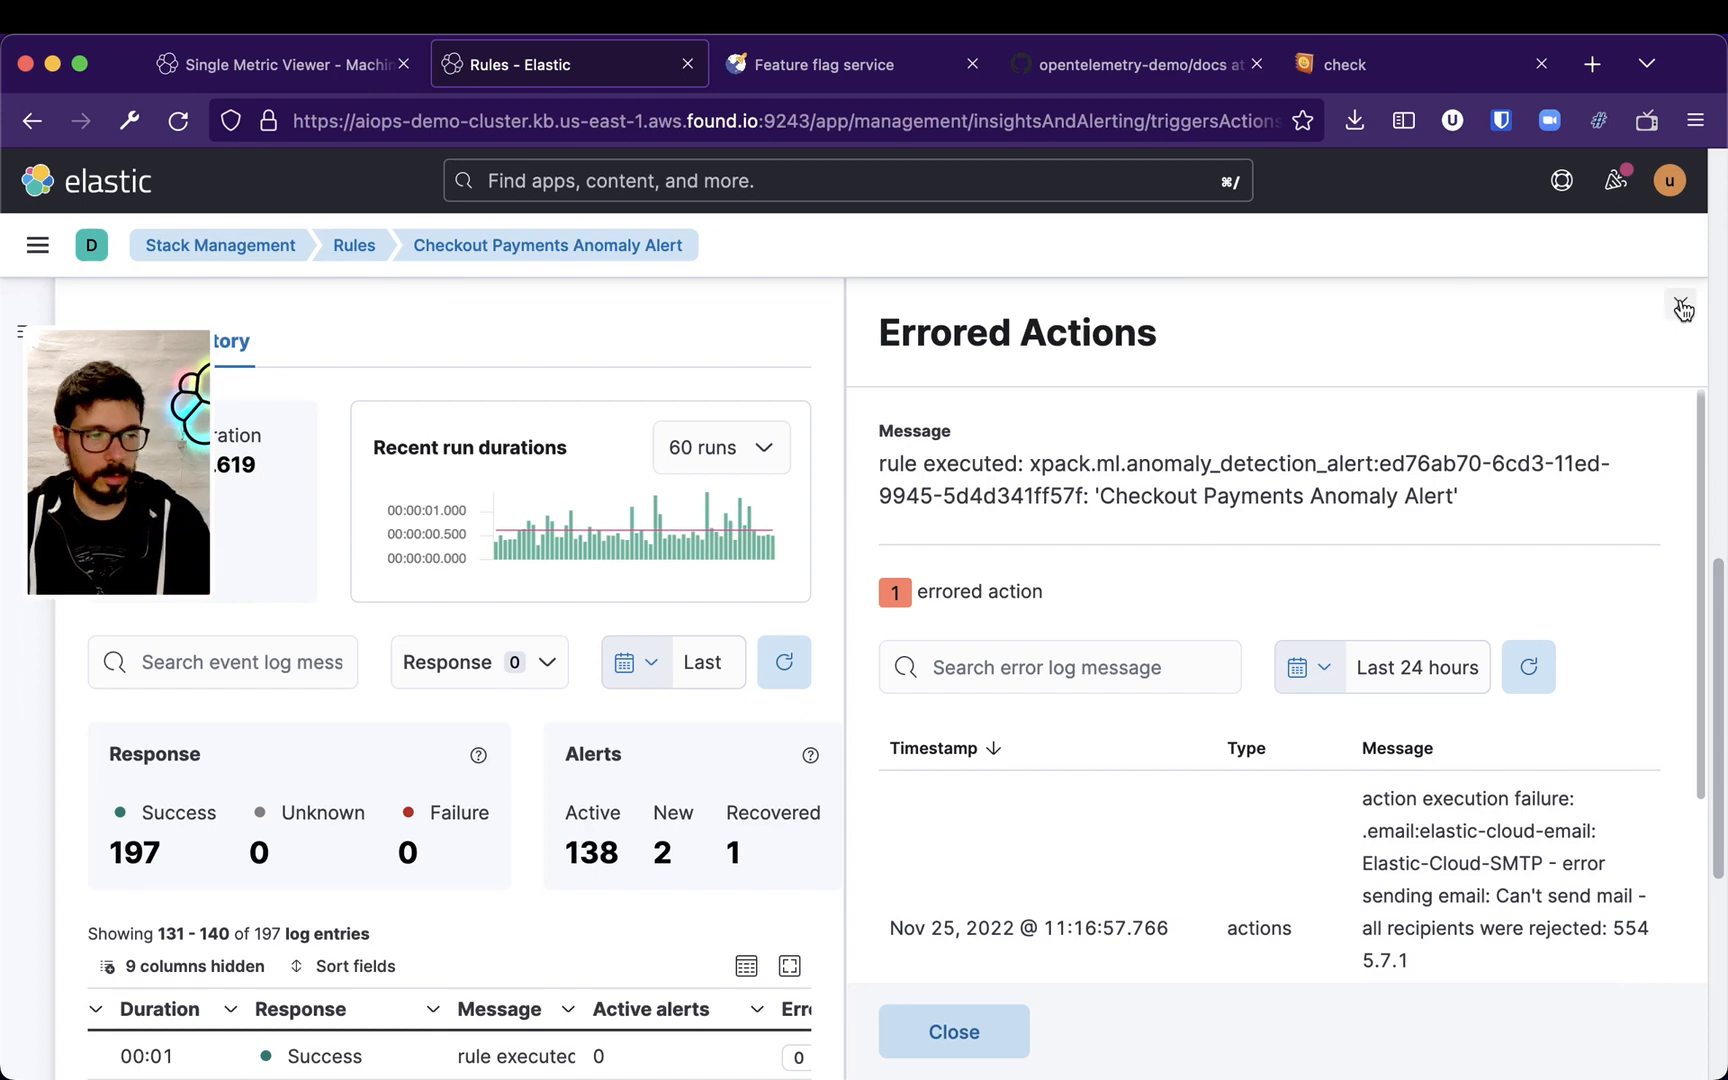
{"action": "left_click", "coordinate": [1683, 310]}
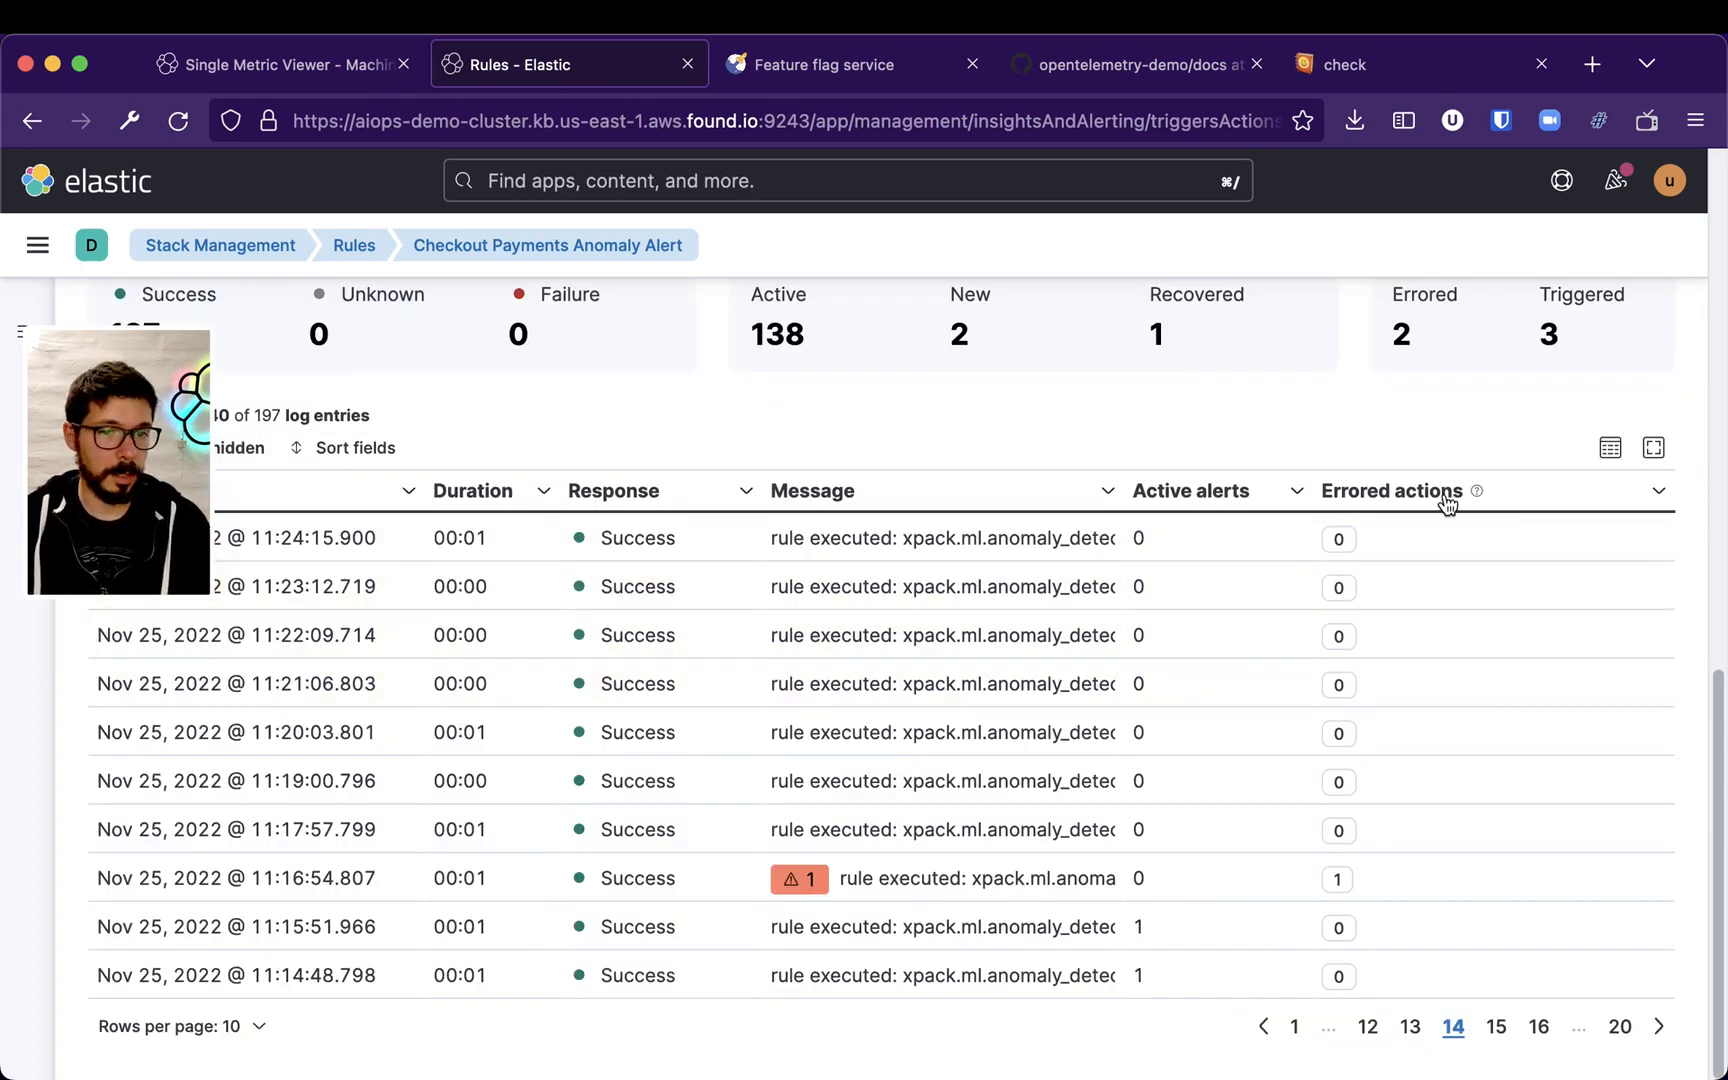
Switch to the mail tab and read the Checkout Payments Alert email's contents
{"action": "left_click", "coordinate": [300, 68]}
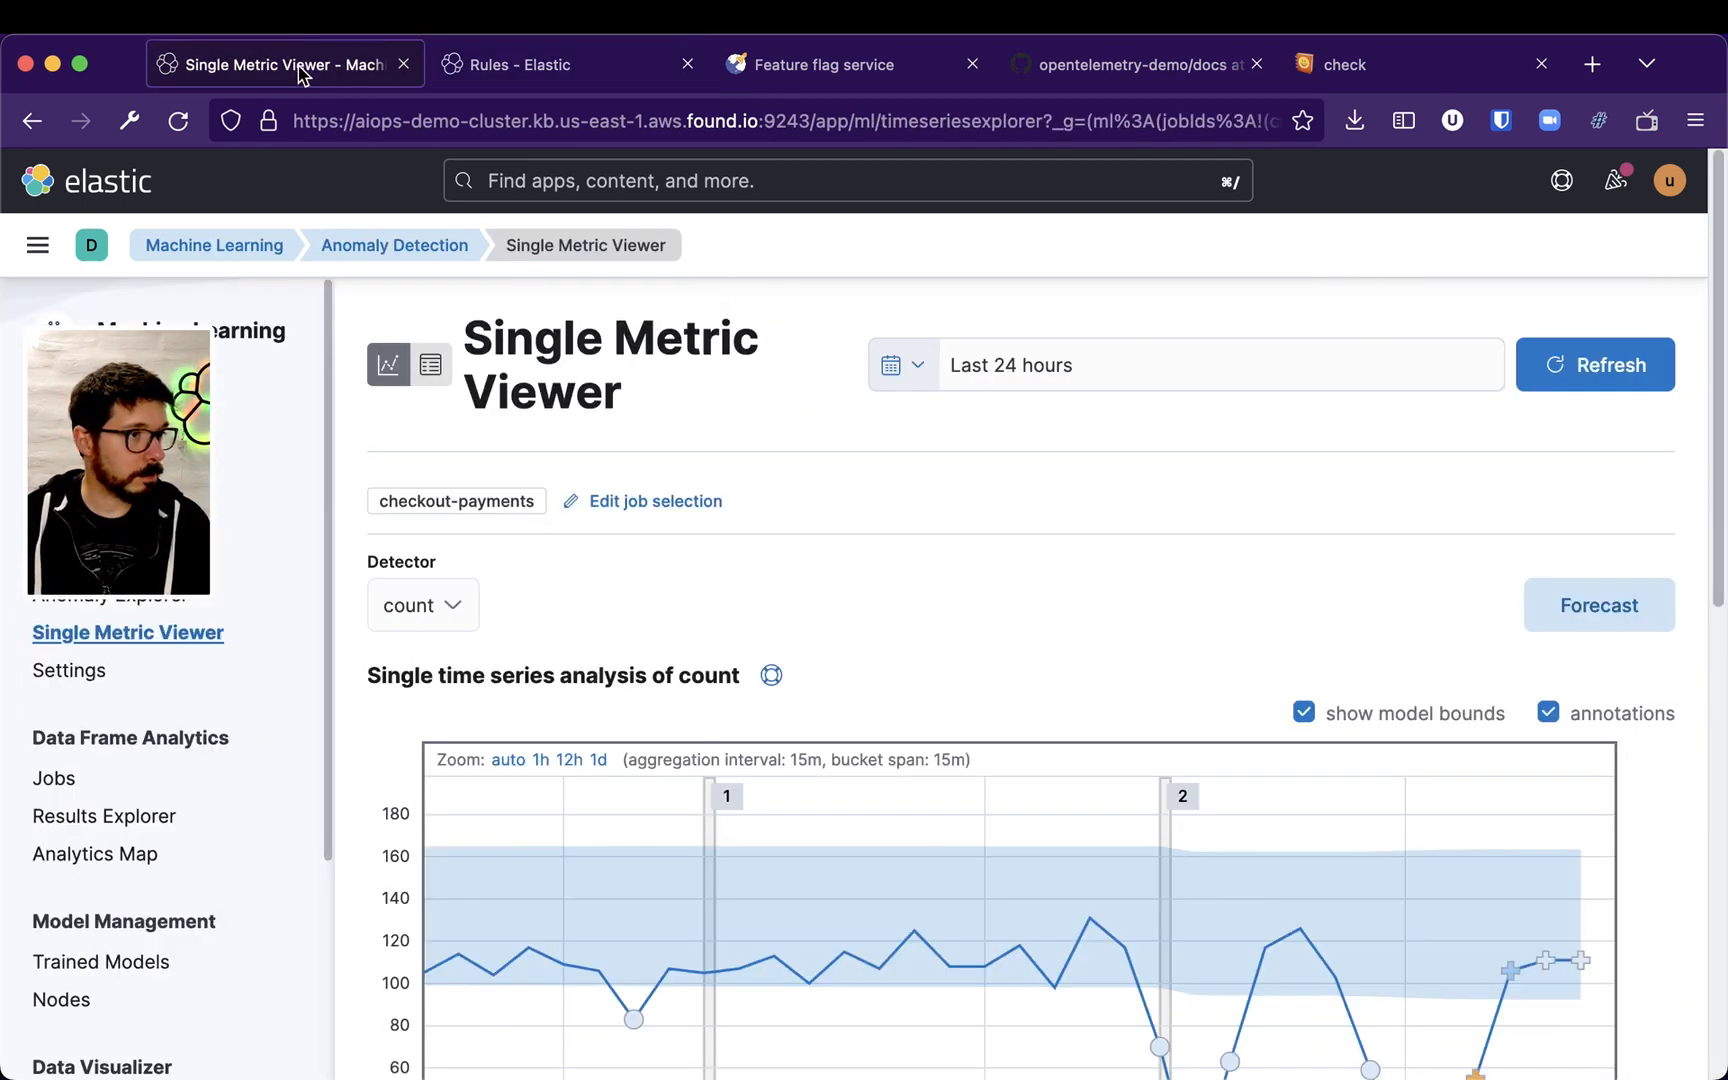
{"action": "key", "text": "super+Tab"}
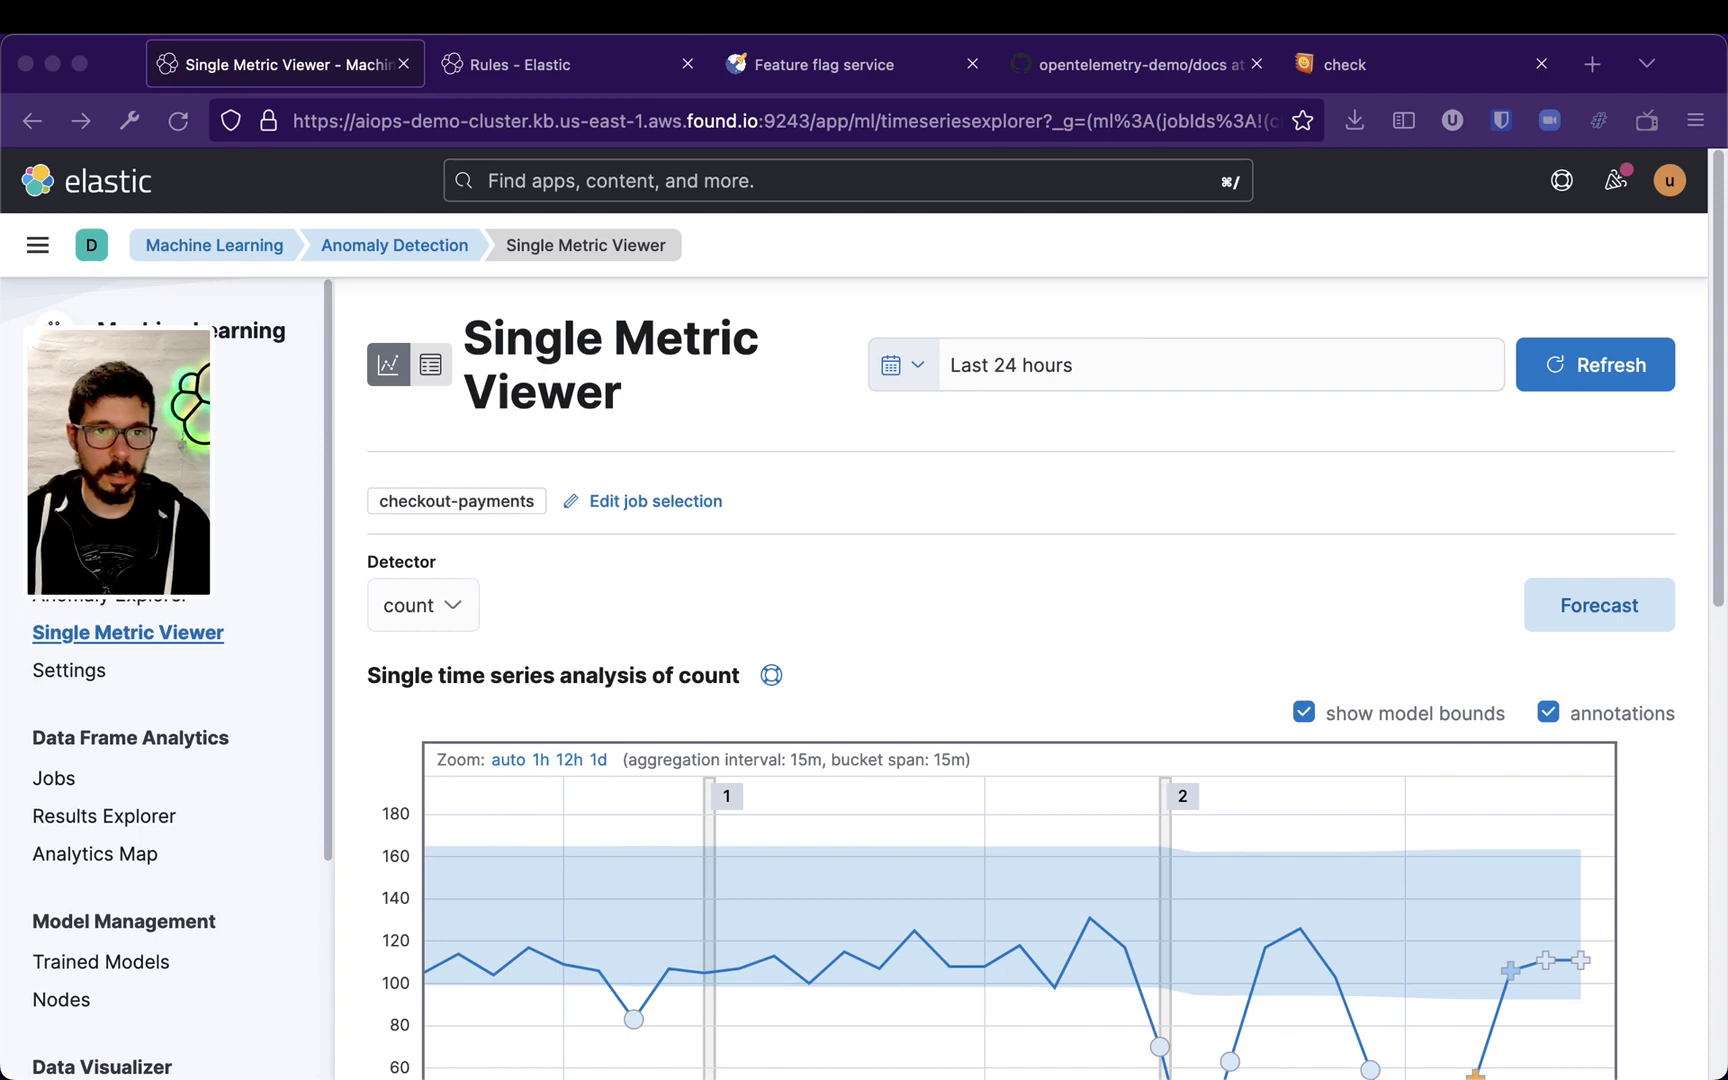
{"action": "left_click_drag", "start_coordinate": [862, 152], "coordinate": [167, 62]}
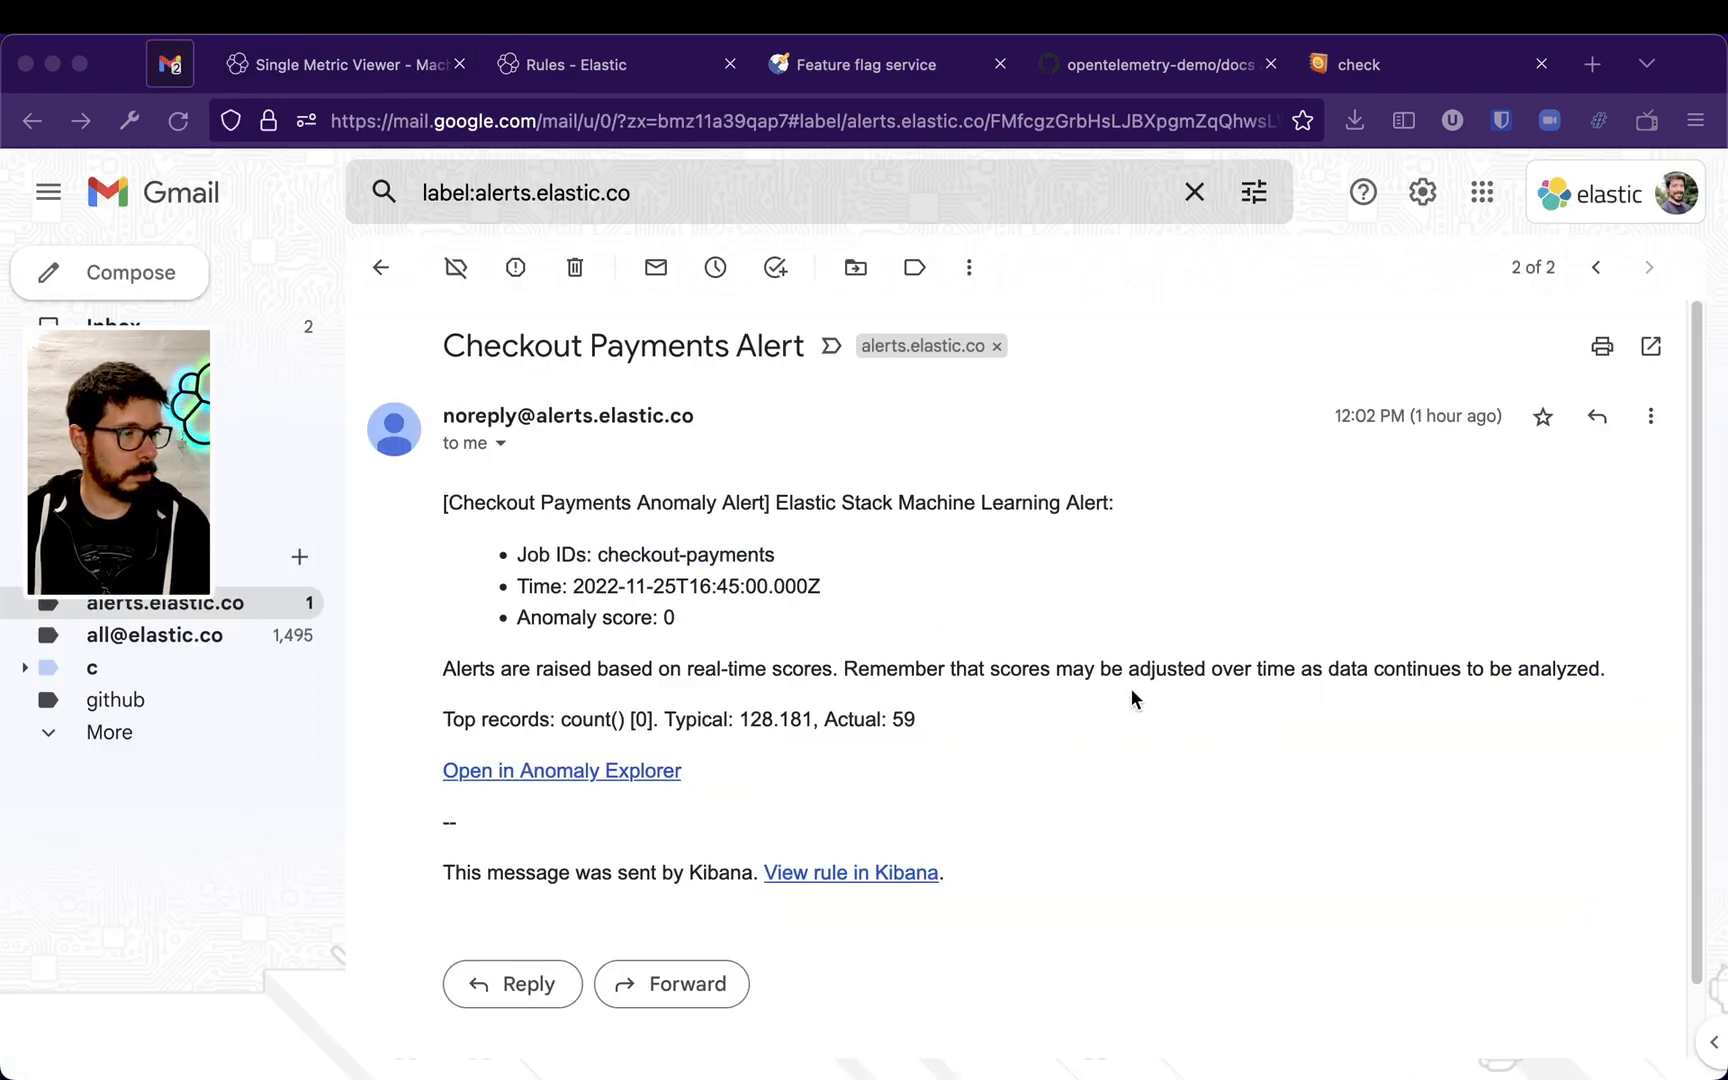
{"action": "left_click", "coordinate": [1131, 690]}
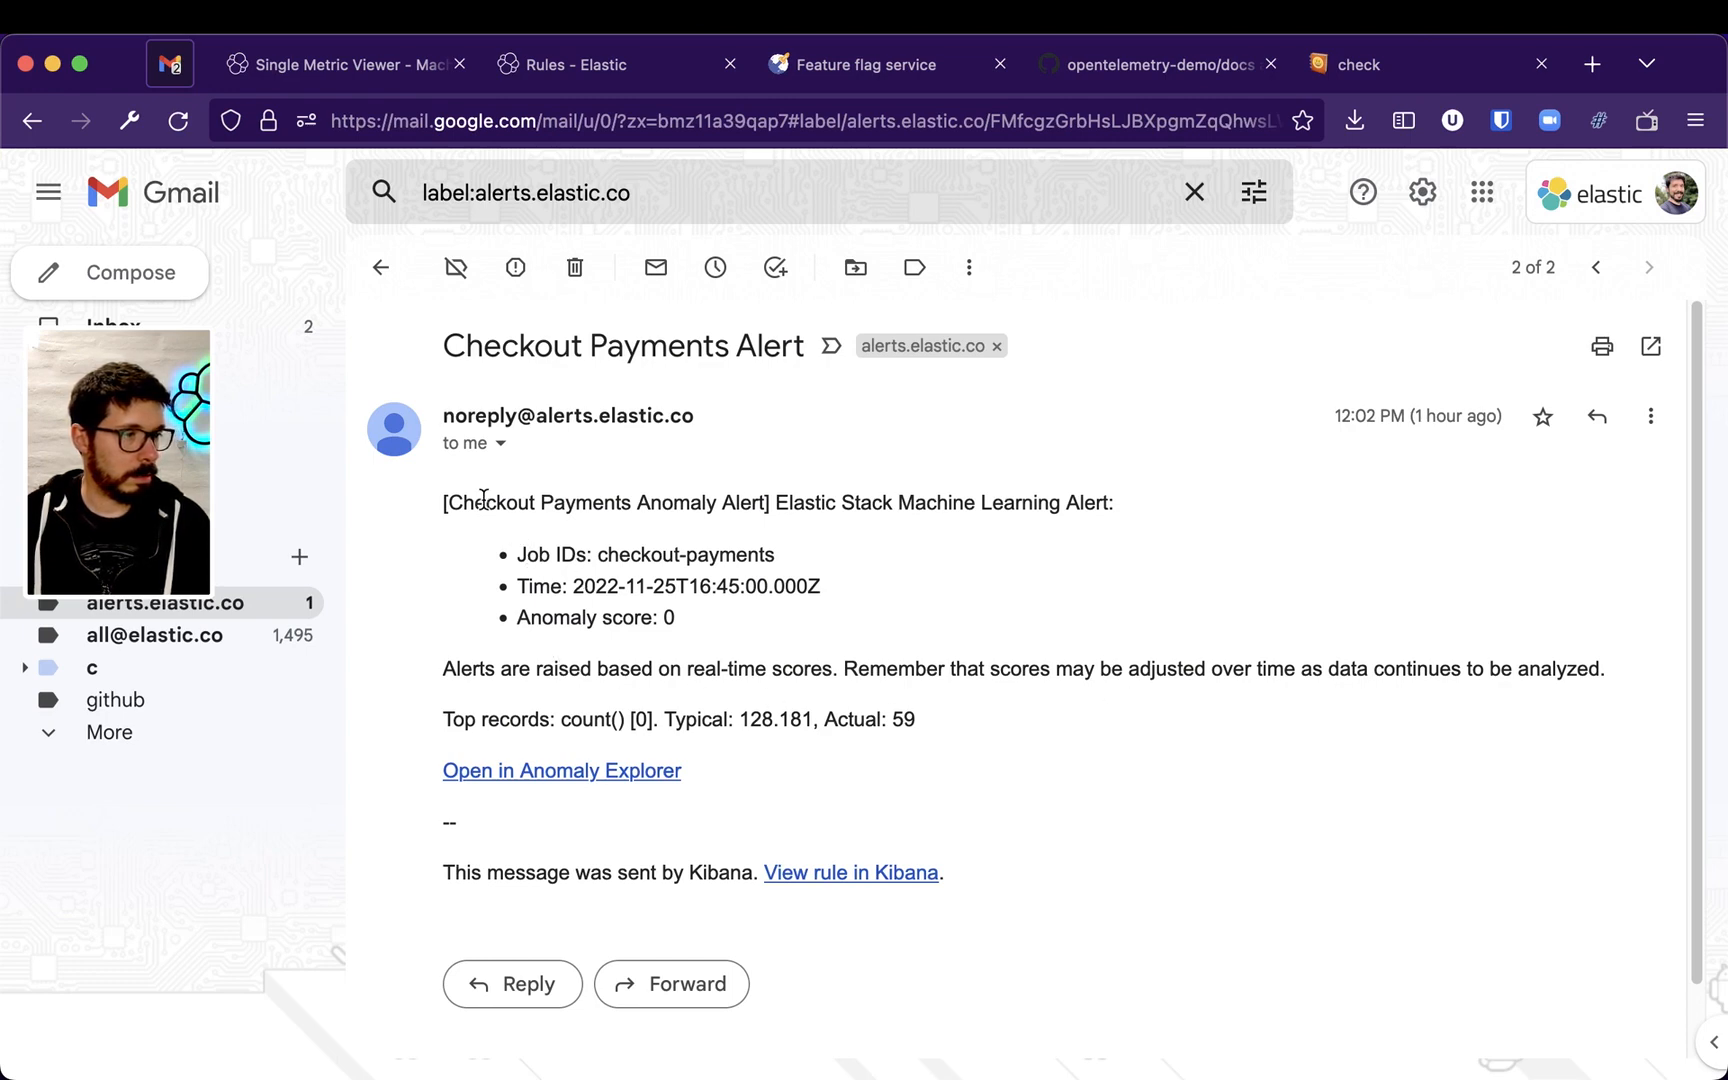
{"action": "left_click_drag", "start_coordinate": [483, 498], "coordinate": [820, 502]}
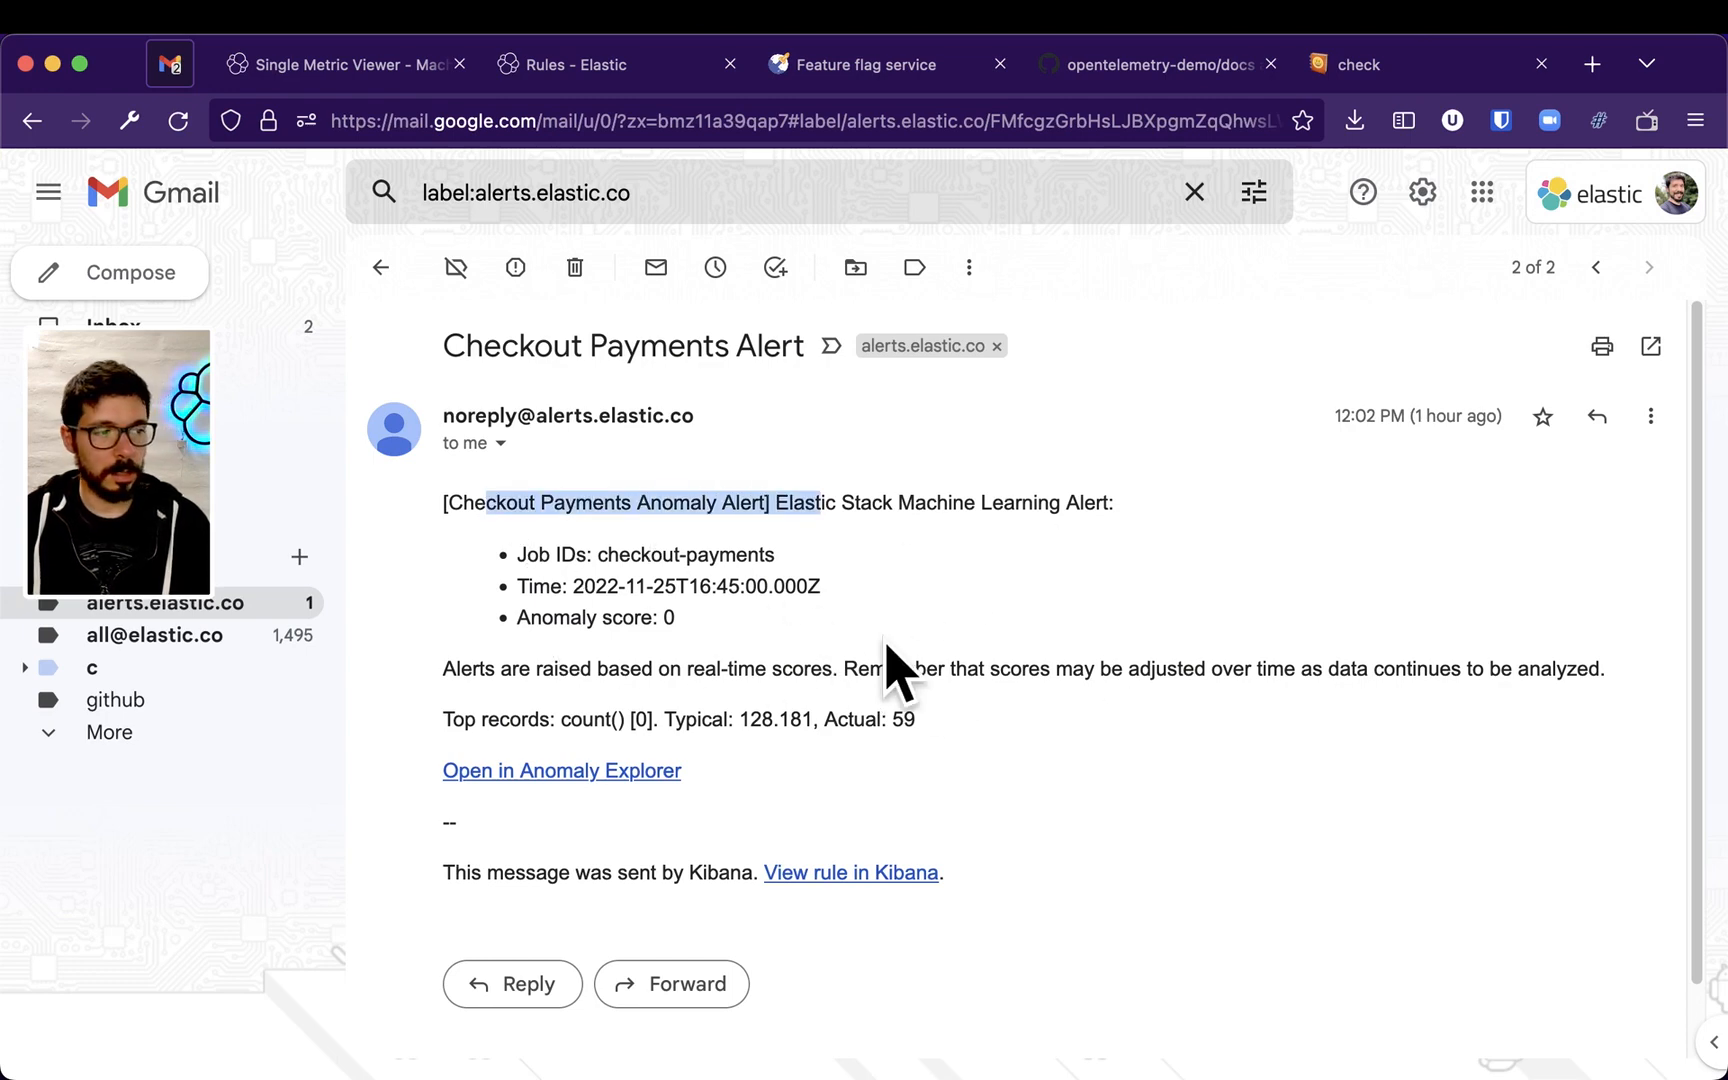
{"action": "key", "text": "super+Tab"}
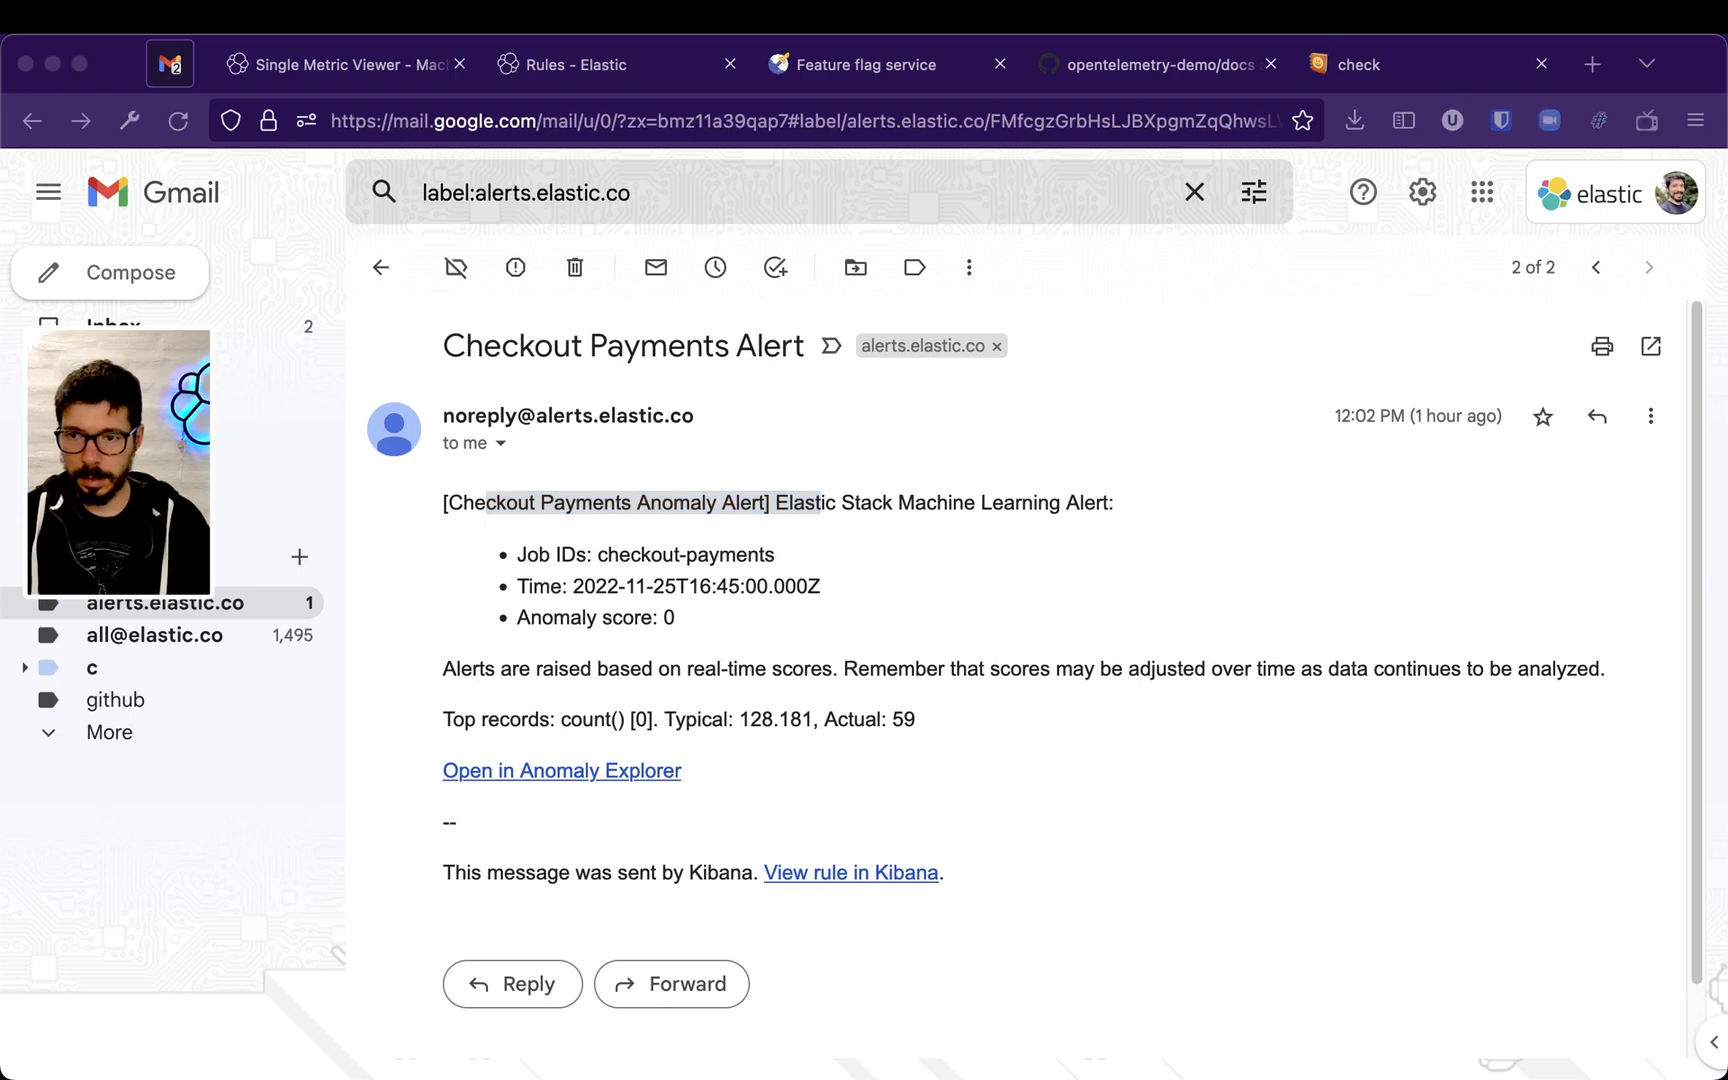
{"action": "key", "text": "super+Tab"}
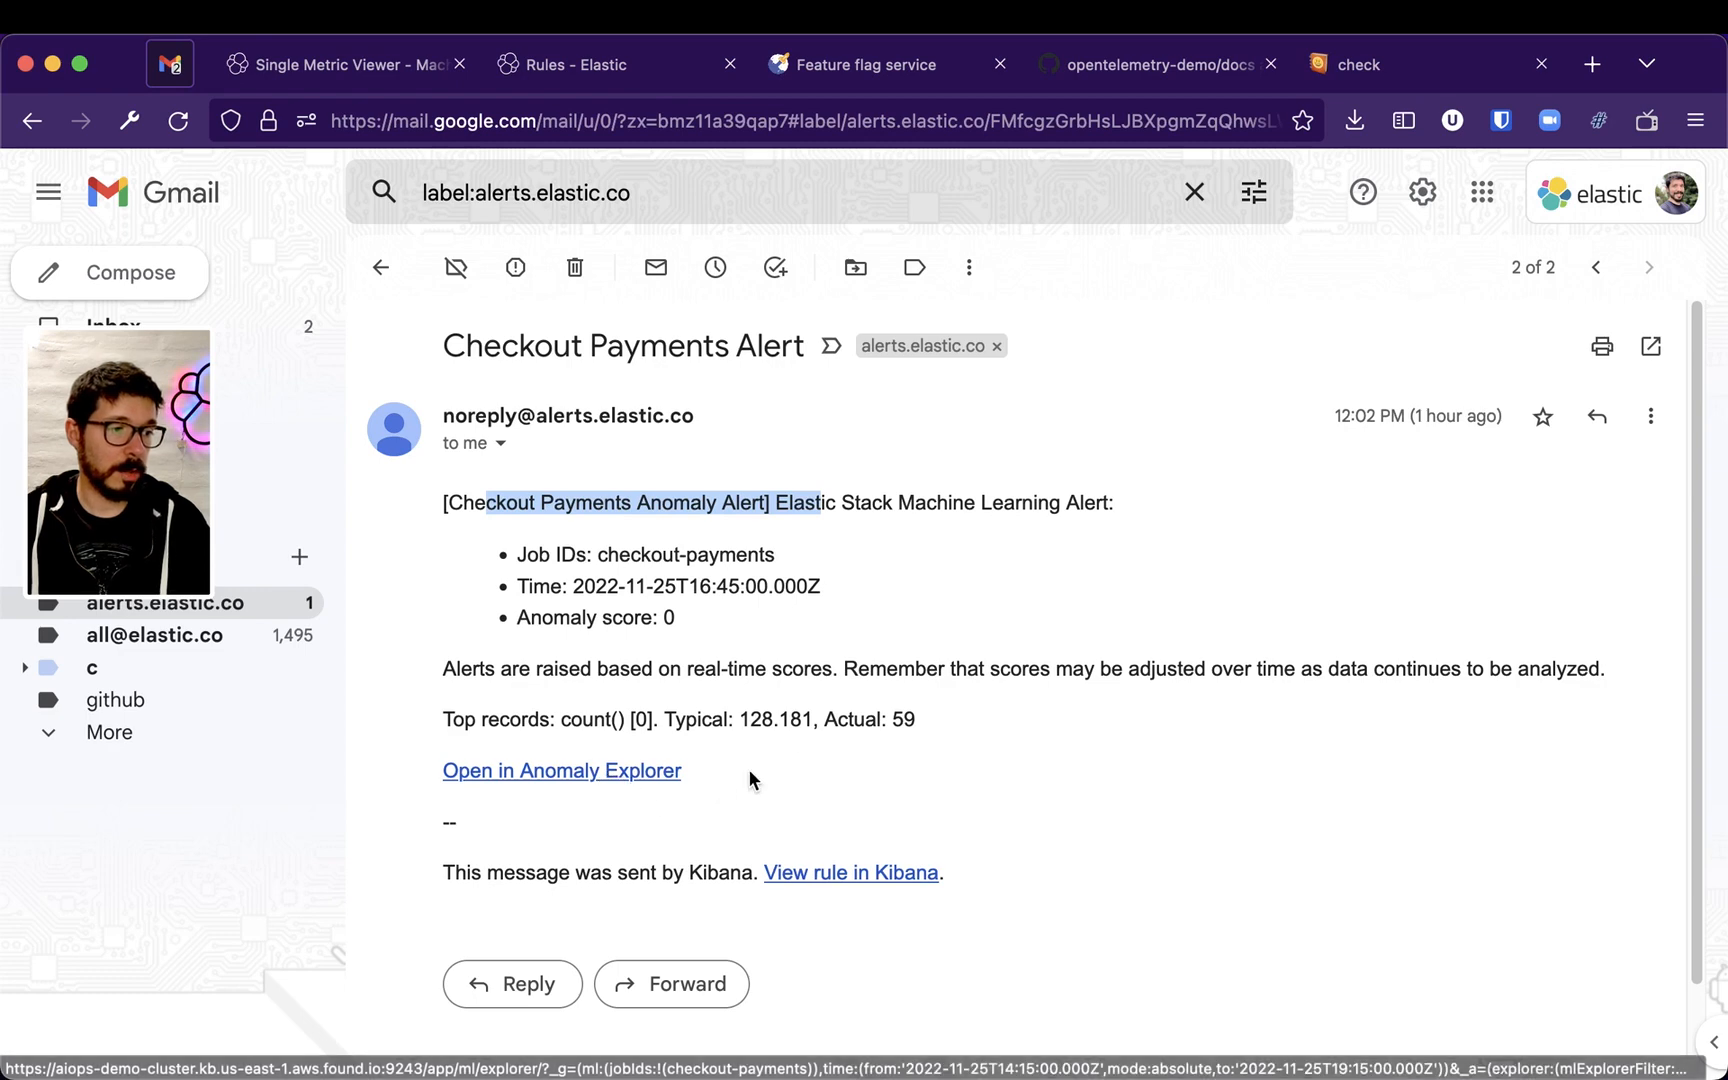
{"action": "left_click_drag", "start_coordinate": [665, 719], "coordinate": [930, 724]}
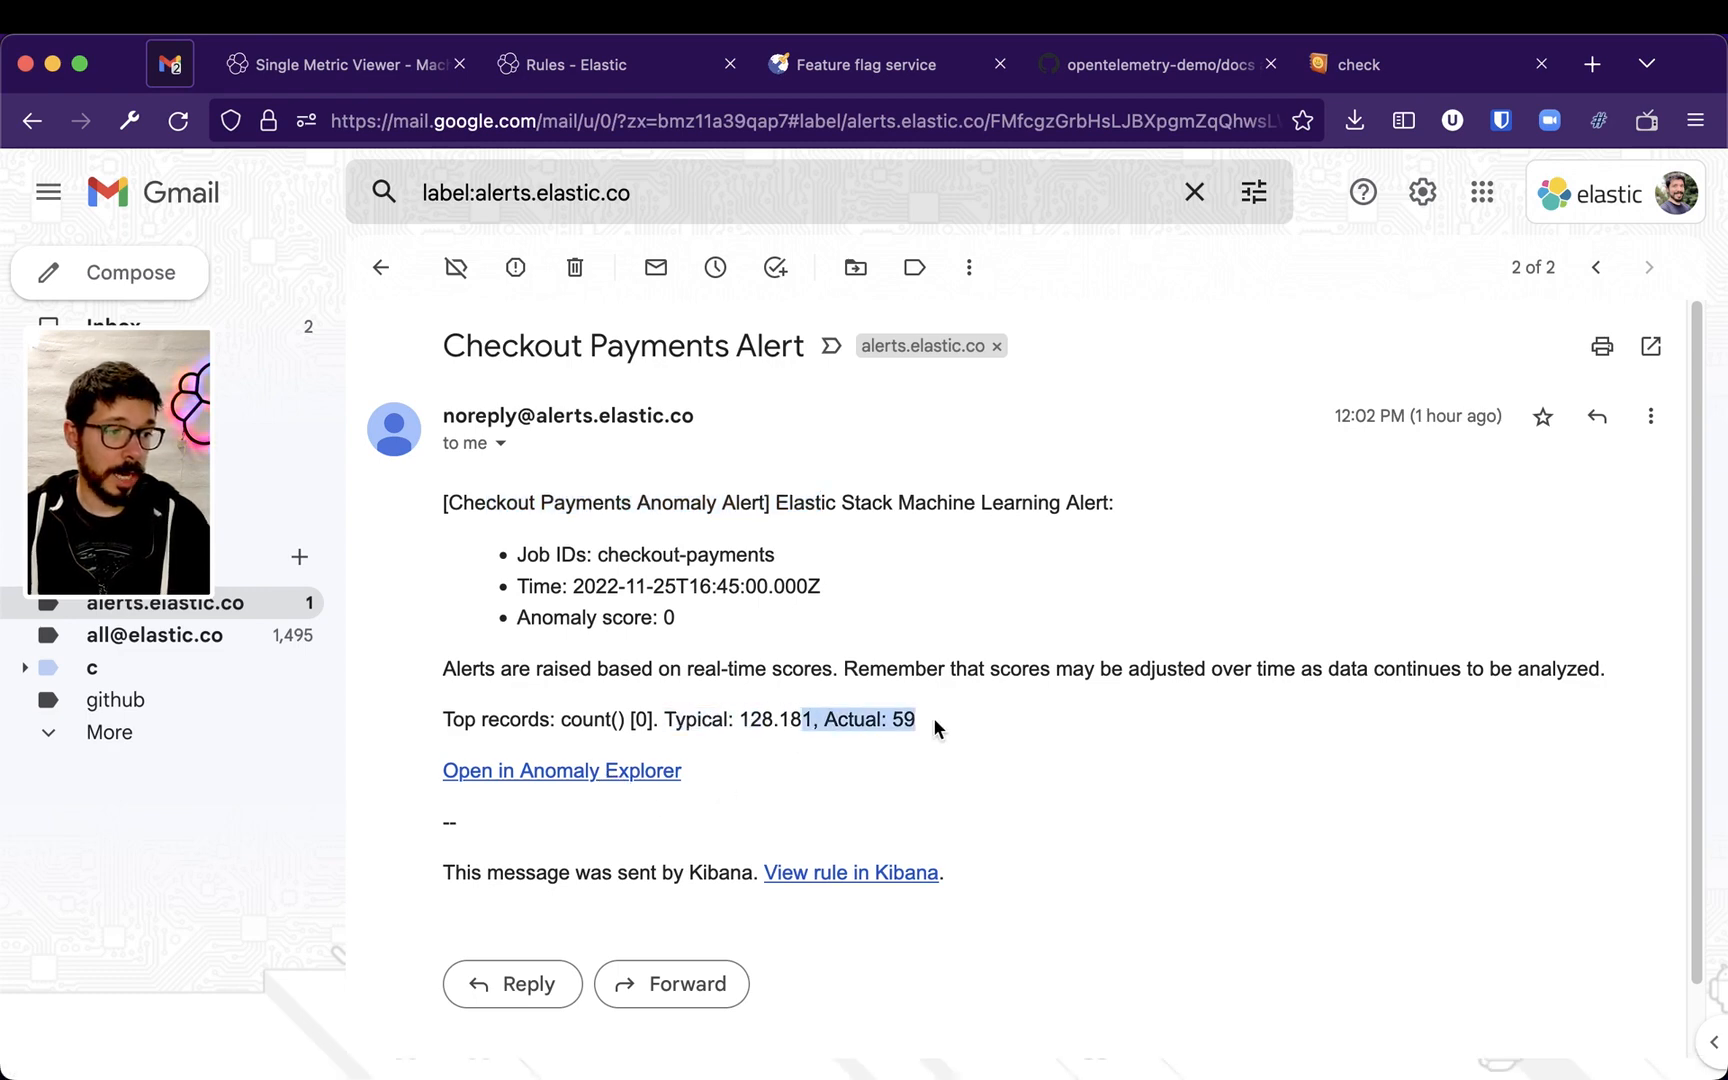
{"action": "left_click", "coordinate": [930, 726]}
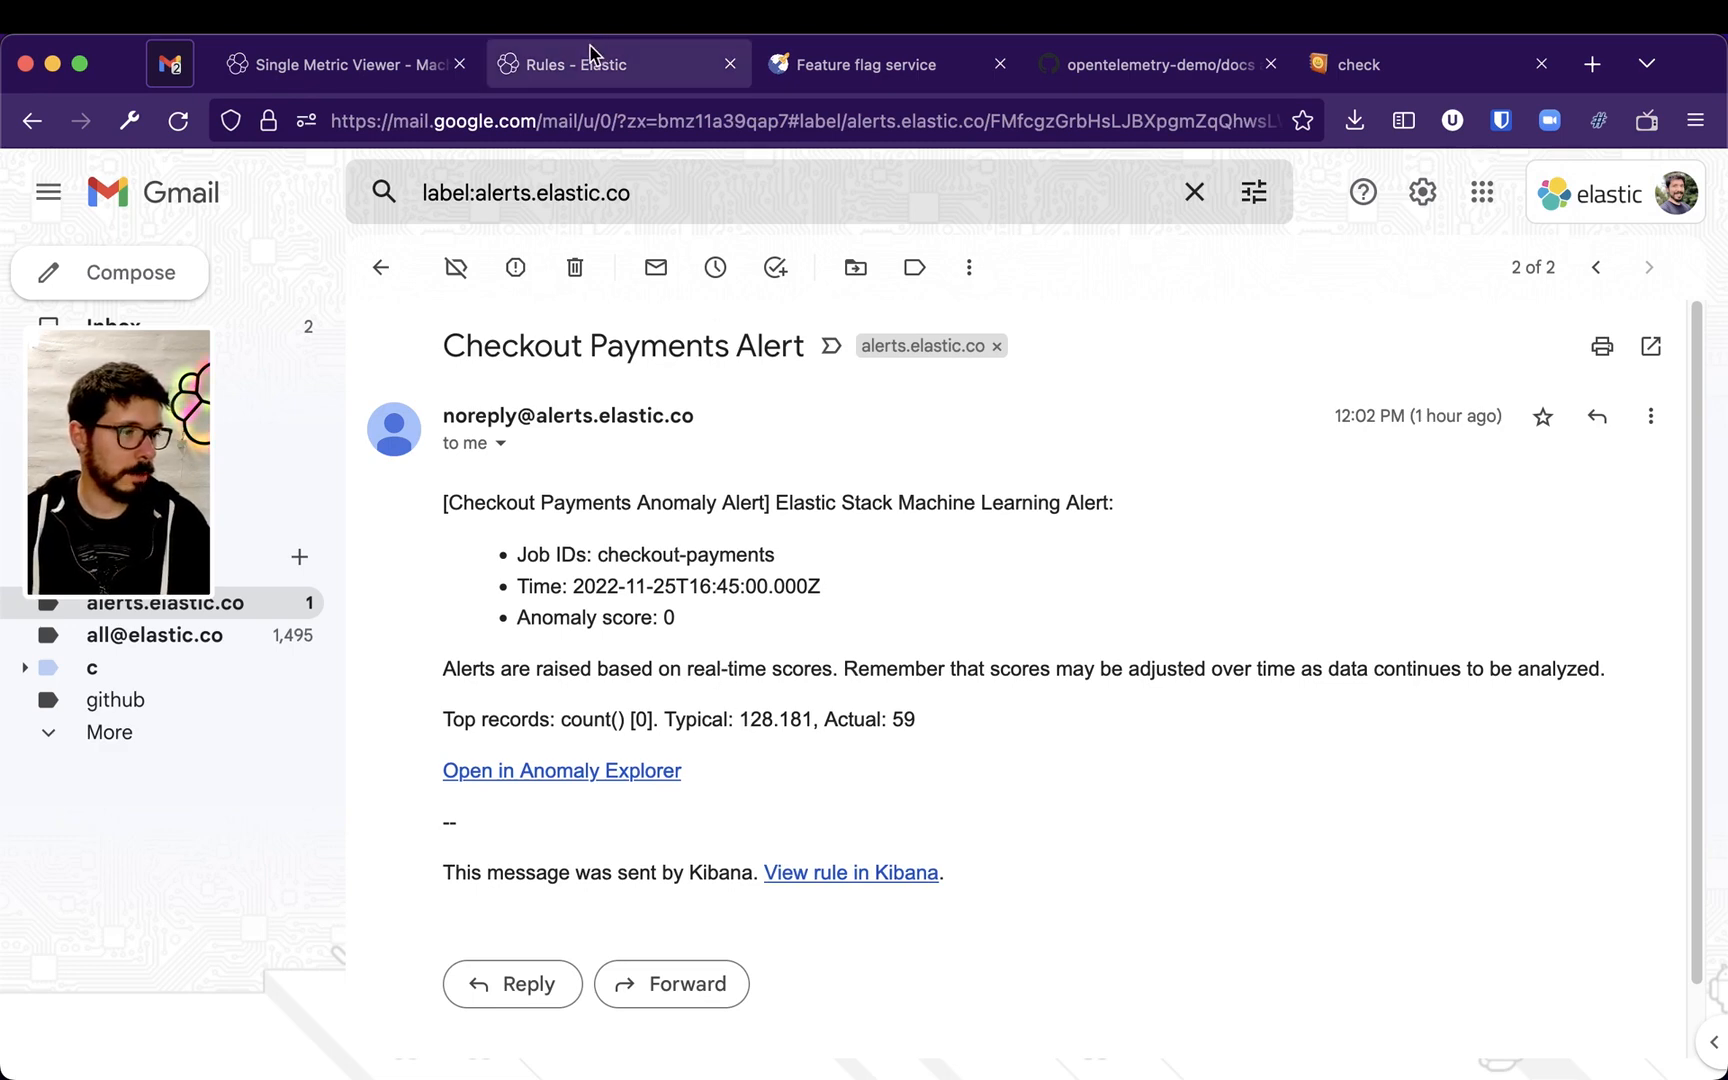
Open the email's Anomaly Explorer link and select timeline cells to inspect the checkout-payments anomalies
{"action": "left_click", "coordinate": [608, 770]}
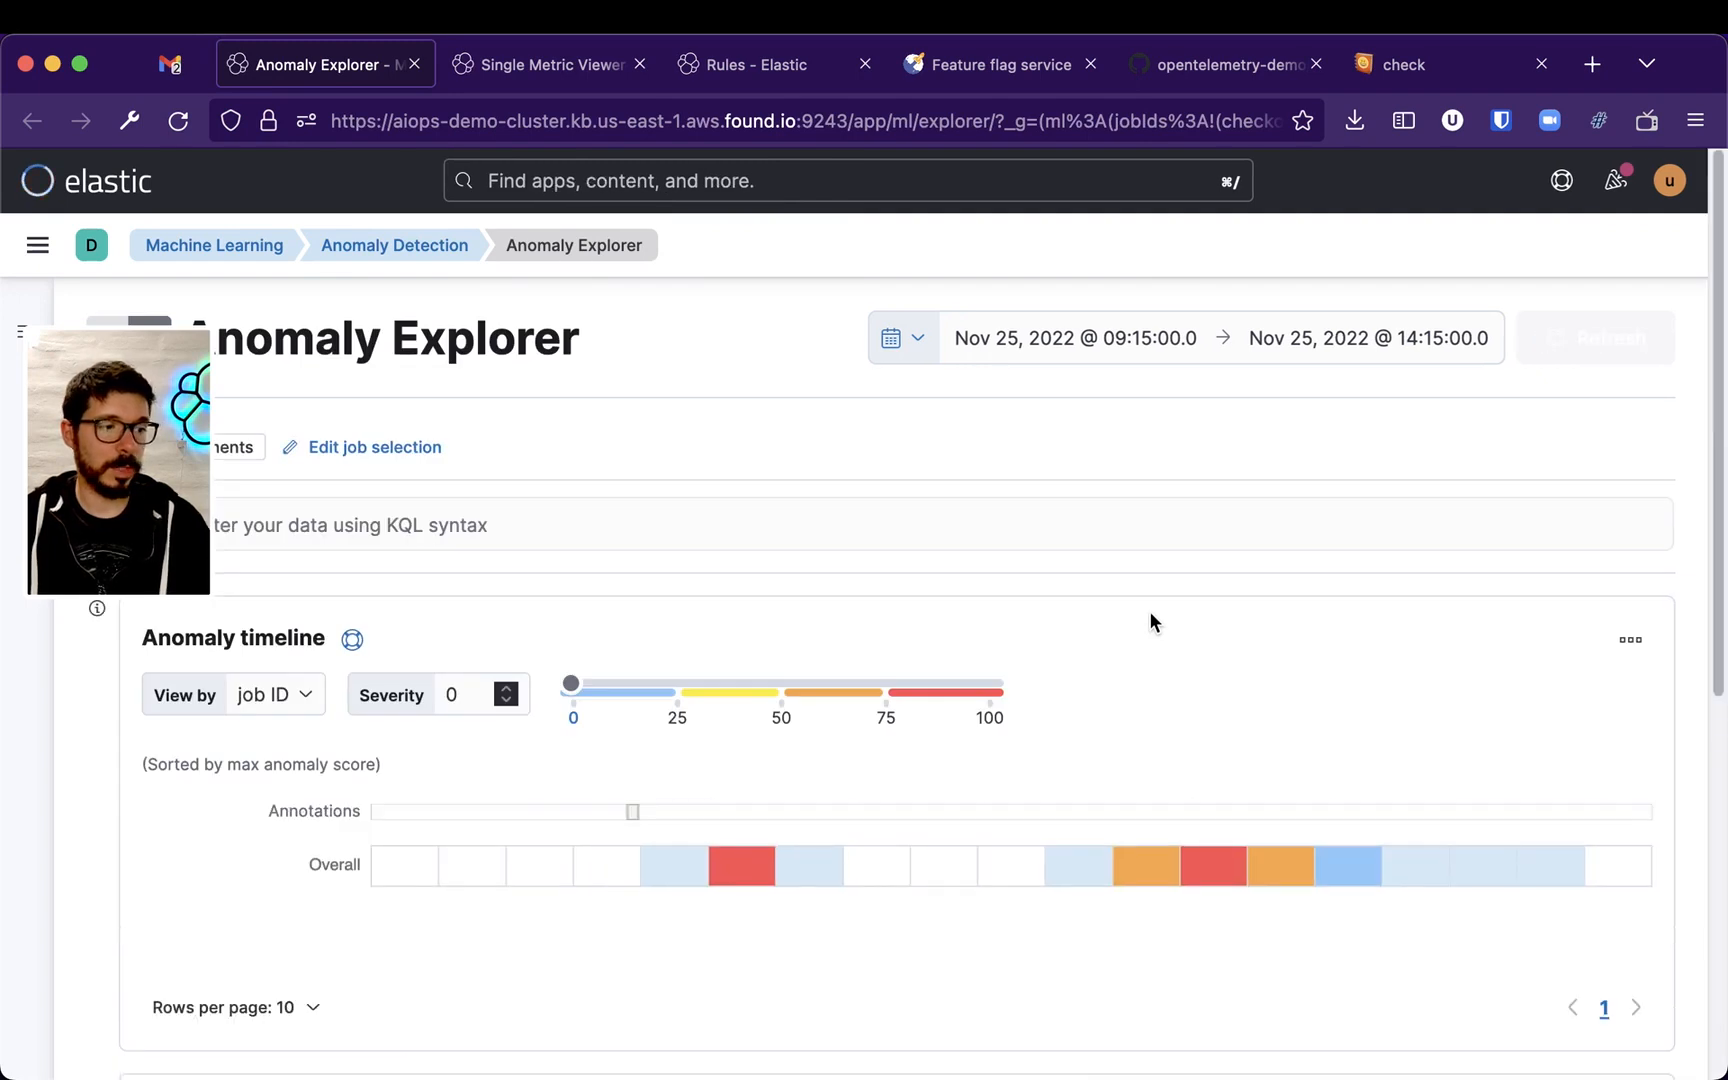
{"action": "scroll", "coordinate": [1217, 668], "scroll_direction": "down", "scroll_amount": 5}
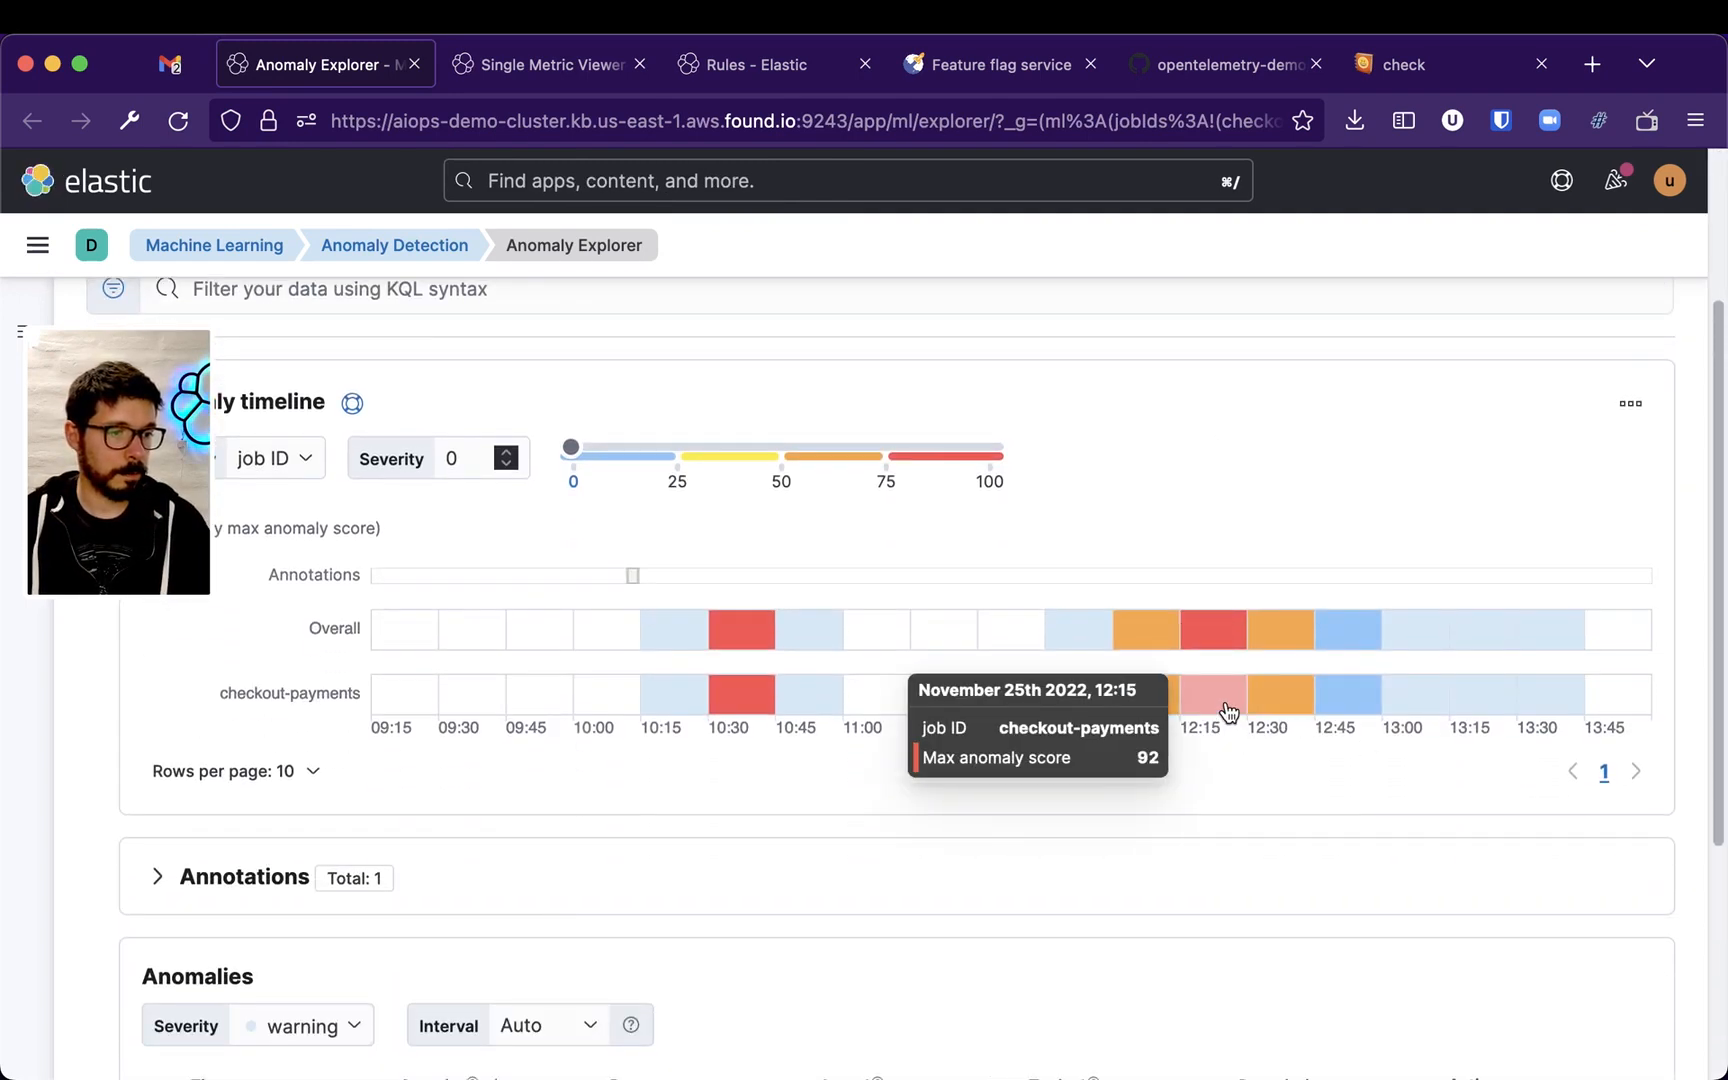
{"action": "left_click", "coordinate": [1227, 706]}
{"action": "scroll", "coordinate": [1395, 744], "scroll_direction": "down", "scroll_amount": 2}
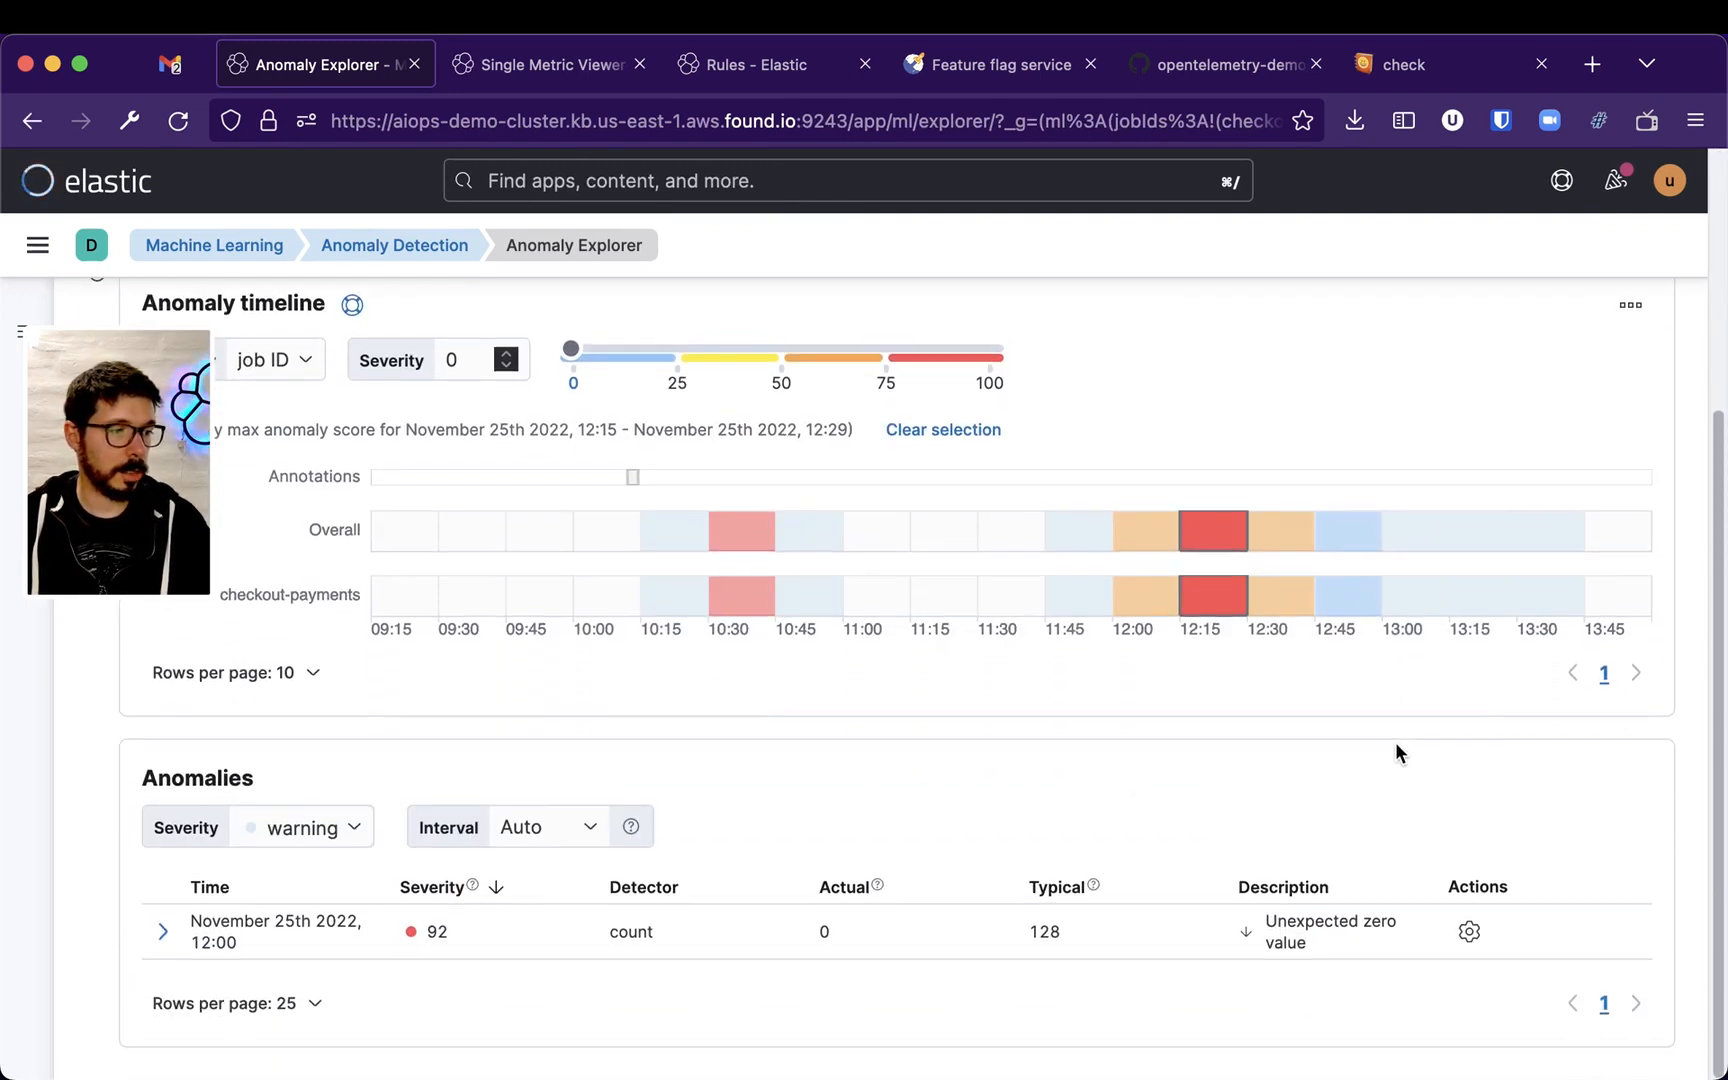
{"action": "left_click", "coordinate": [1550, 596]}
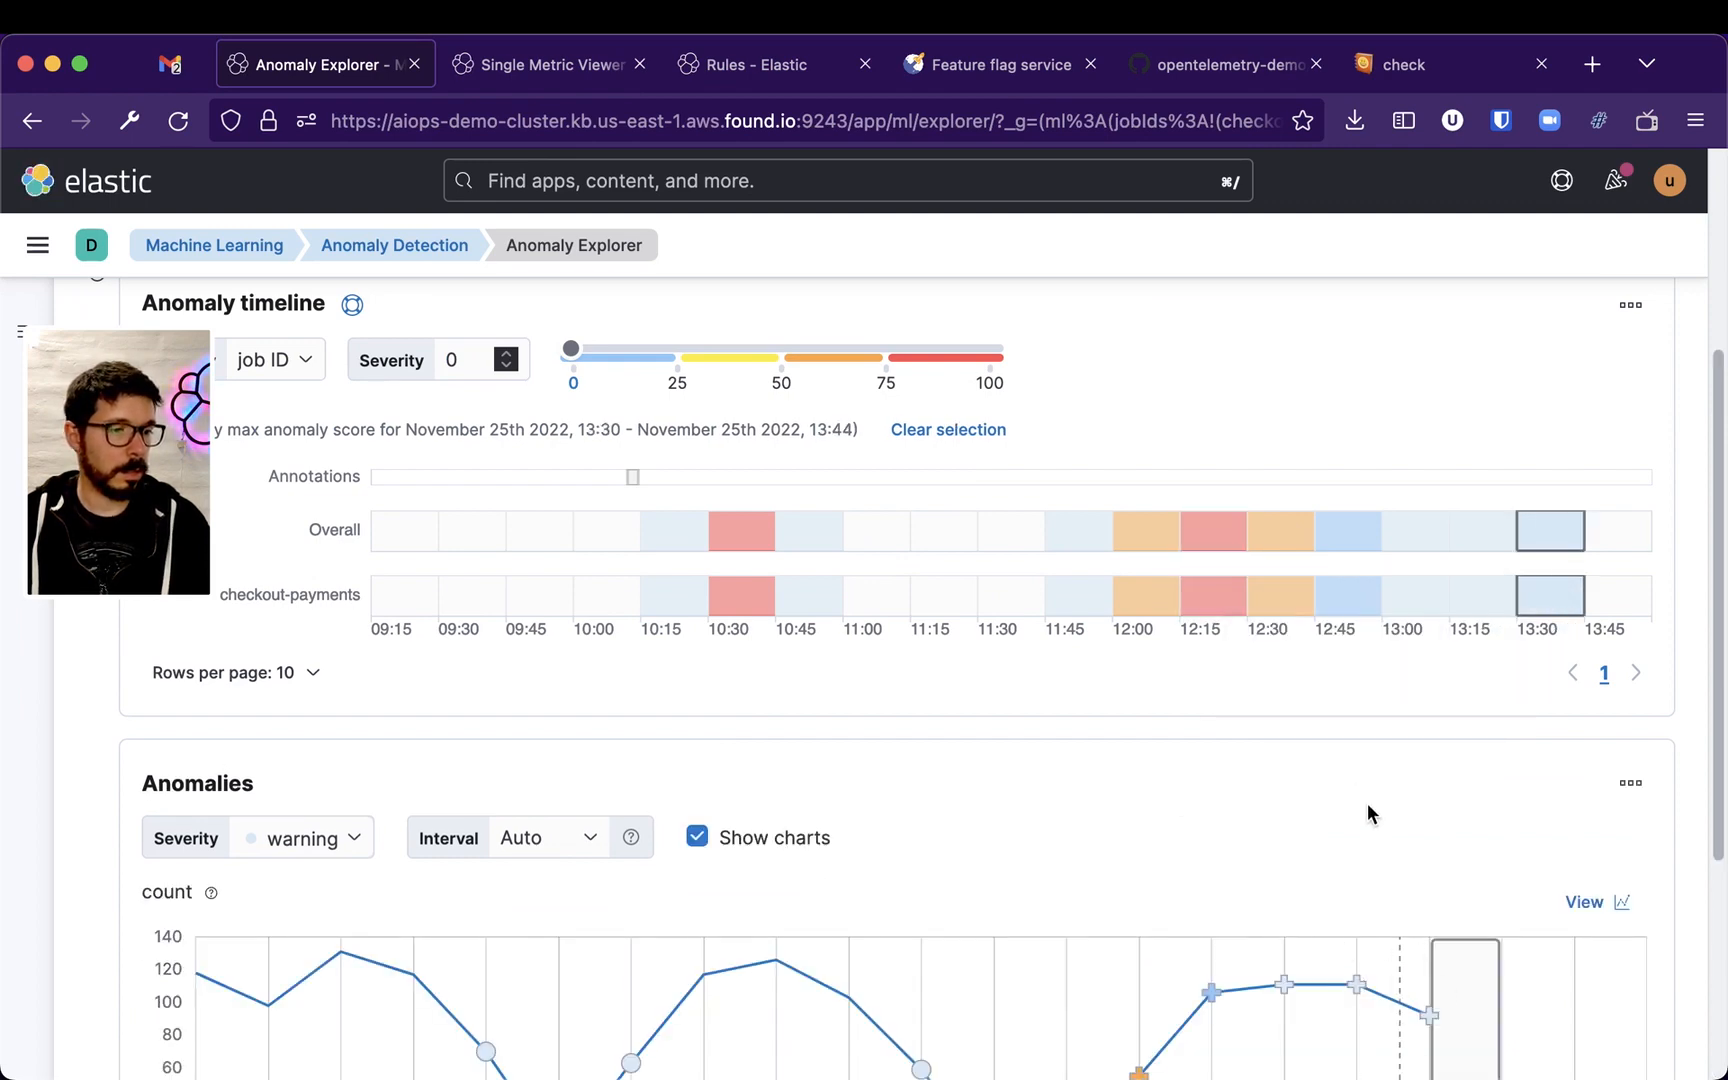
{"action": "scroll", "coordinate": [1368, 813], "scroll_direction": "down", "scroll_amount": 7}
{"action": "left_click_drag", "start_coordinate": [1281, 935], "coordinate": [1431, 930]}
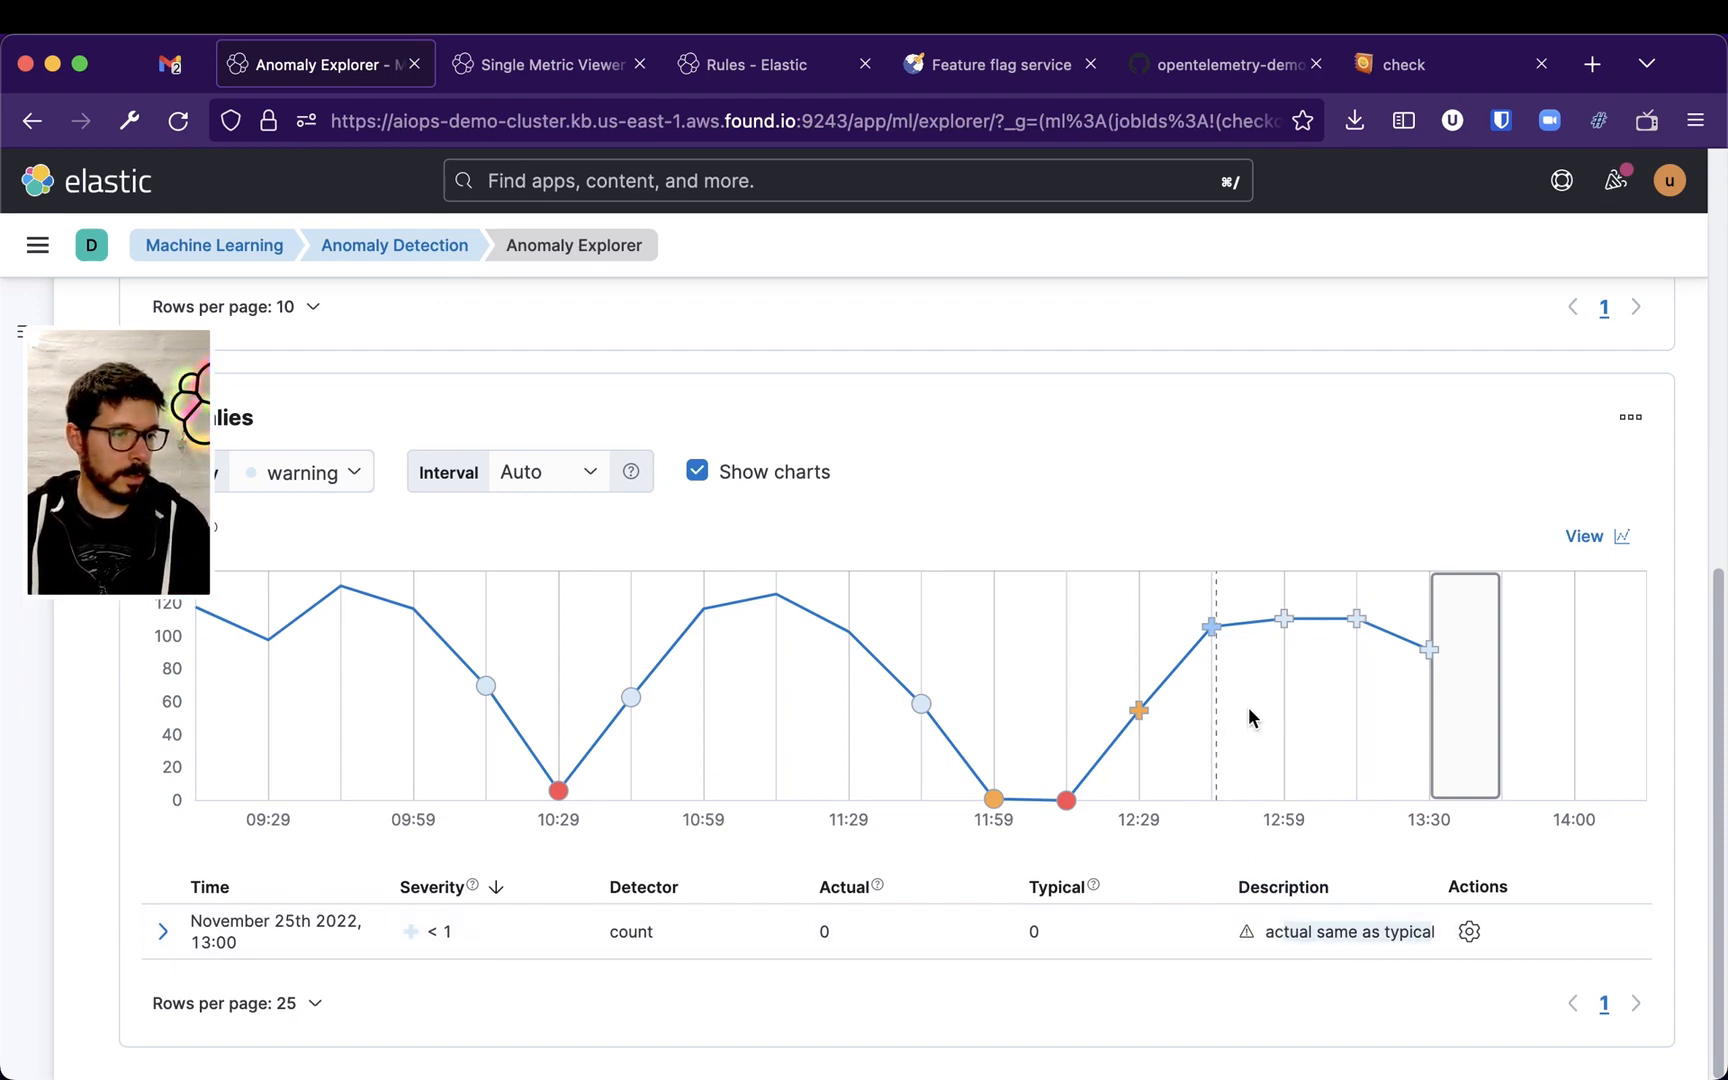
Select the 12:15 and 12:00 timeline cells and review the matching anomalies and chart
{"action": "scroll", "coordinate": [1214, 720], "scroll_direction": "up", "scroll_amount": 4}
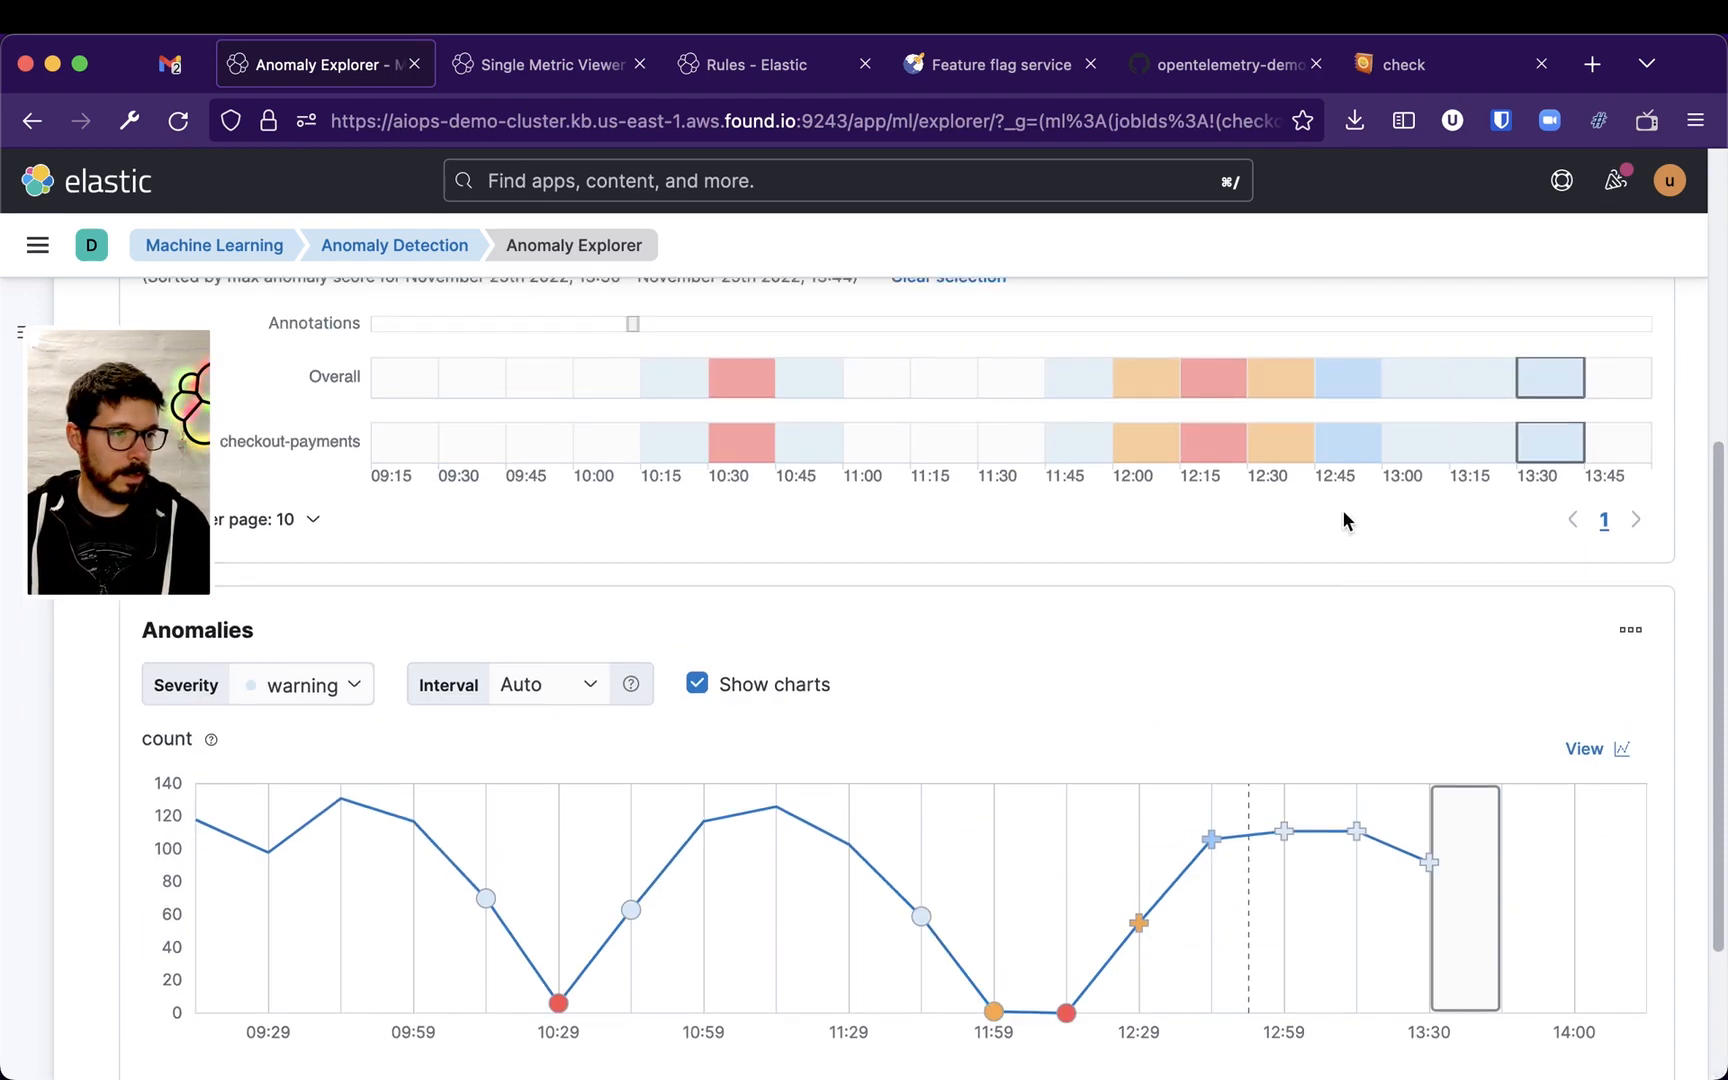
{"action": "left_click", "coordinate": [1220, 447]}
{"action": "scroll", "coordinate": [1247, 626], "scroll_direction": "down", "scroll_amount": 4}
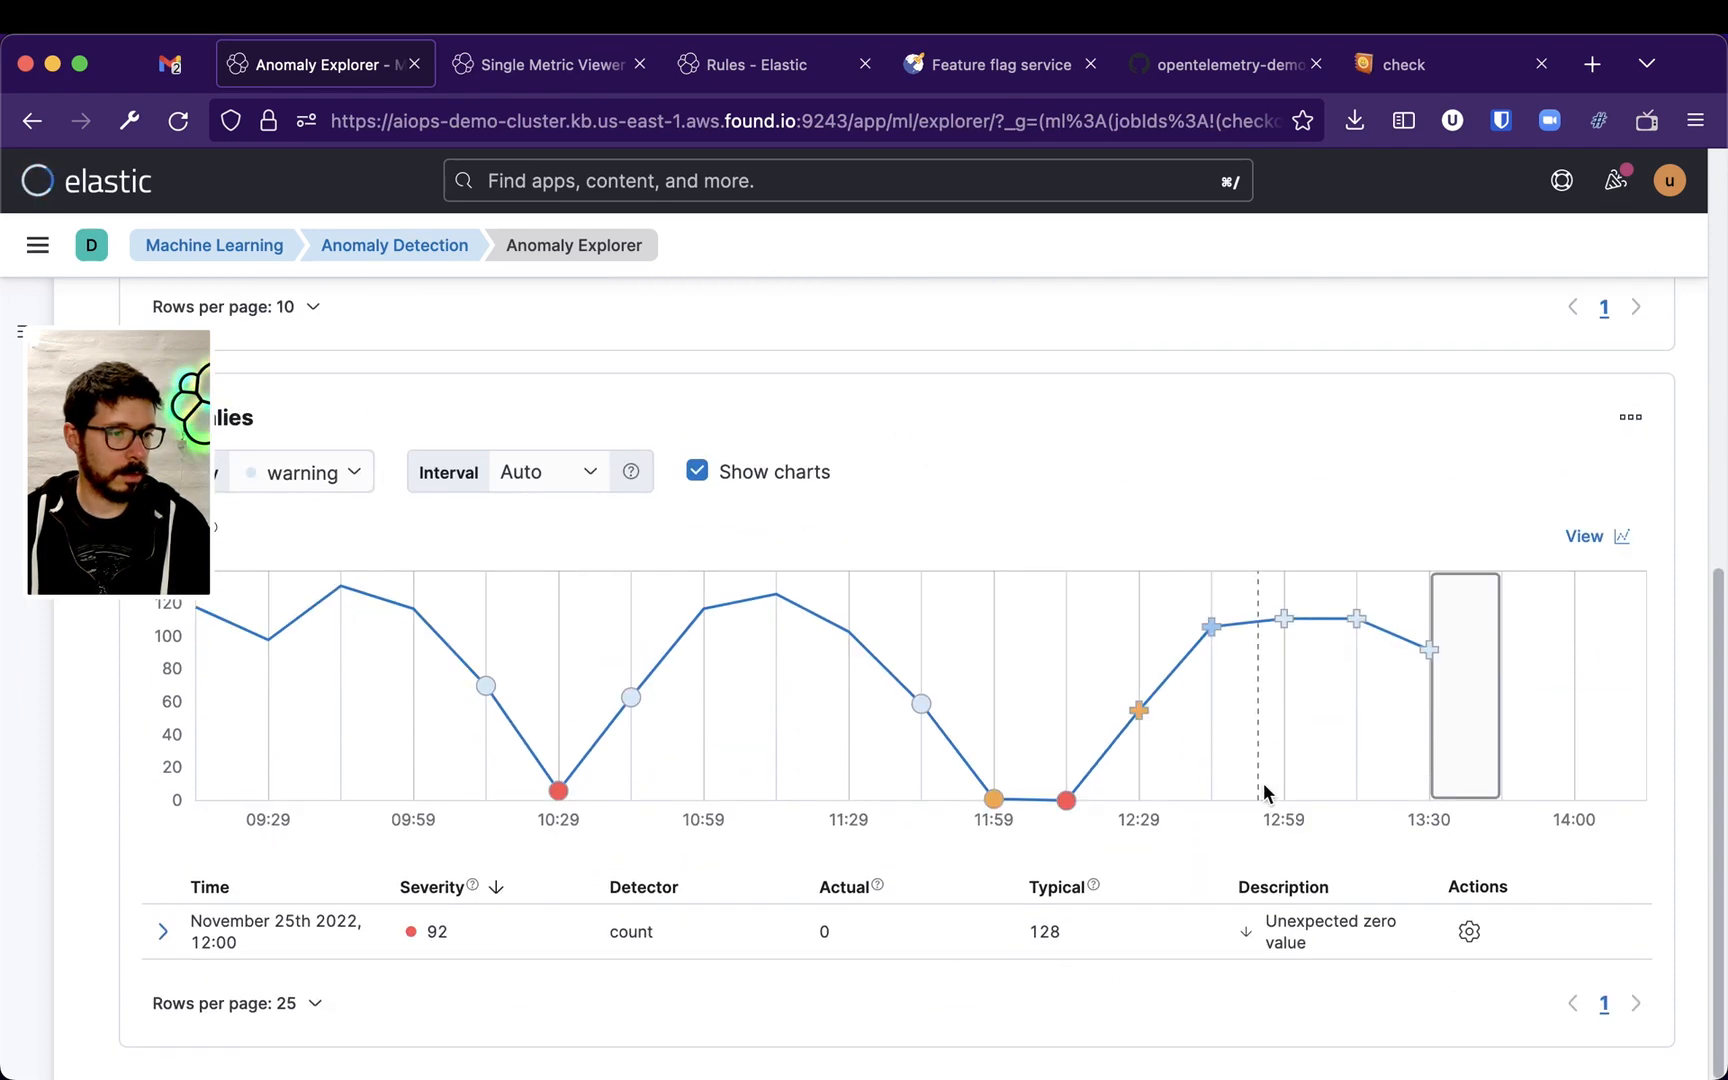
{"action": "scroll", "coordinate": [1268, 797], "scroll_direction": "up", "scroll_amount": 4}
{"action": "left_click", "coordinate": [1133, 442]}
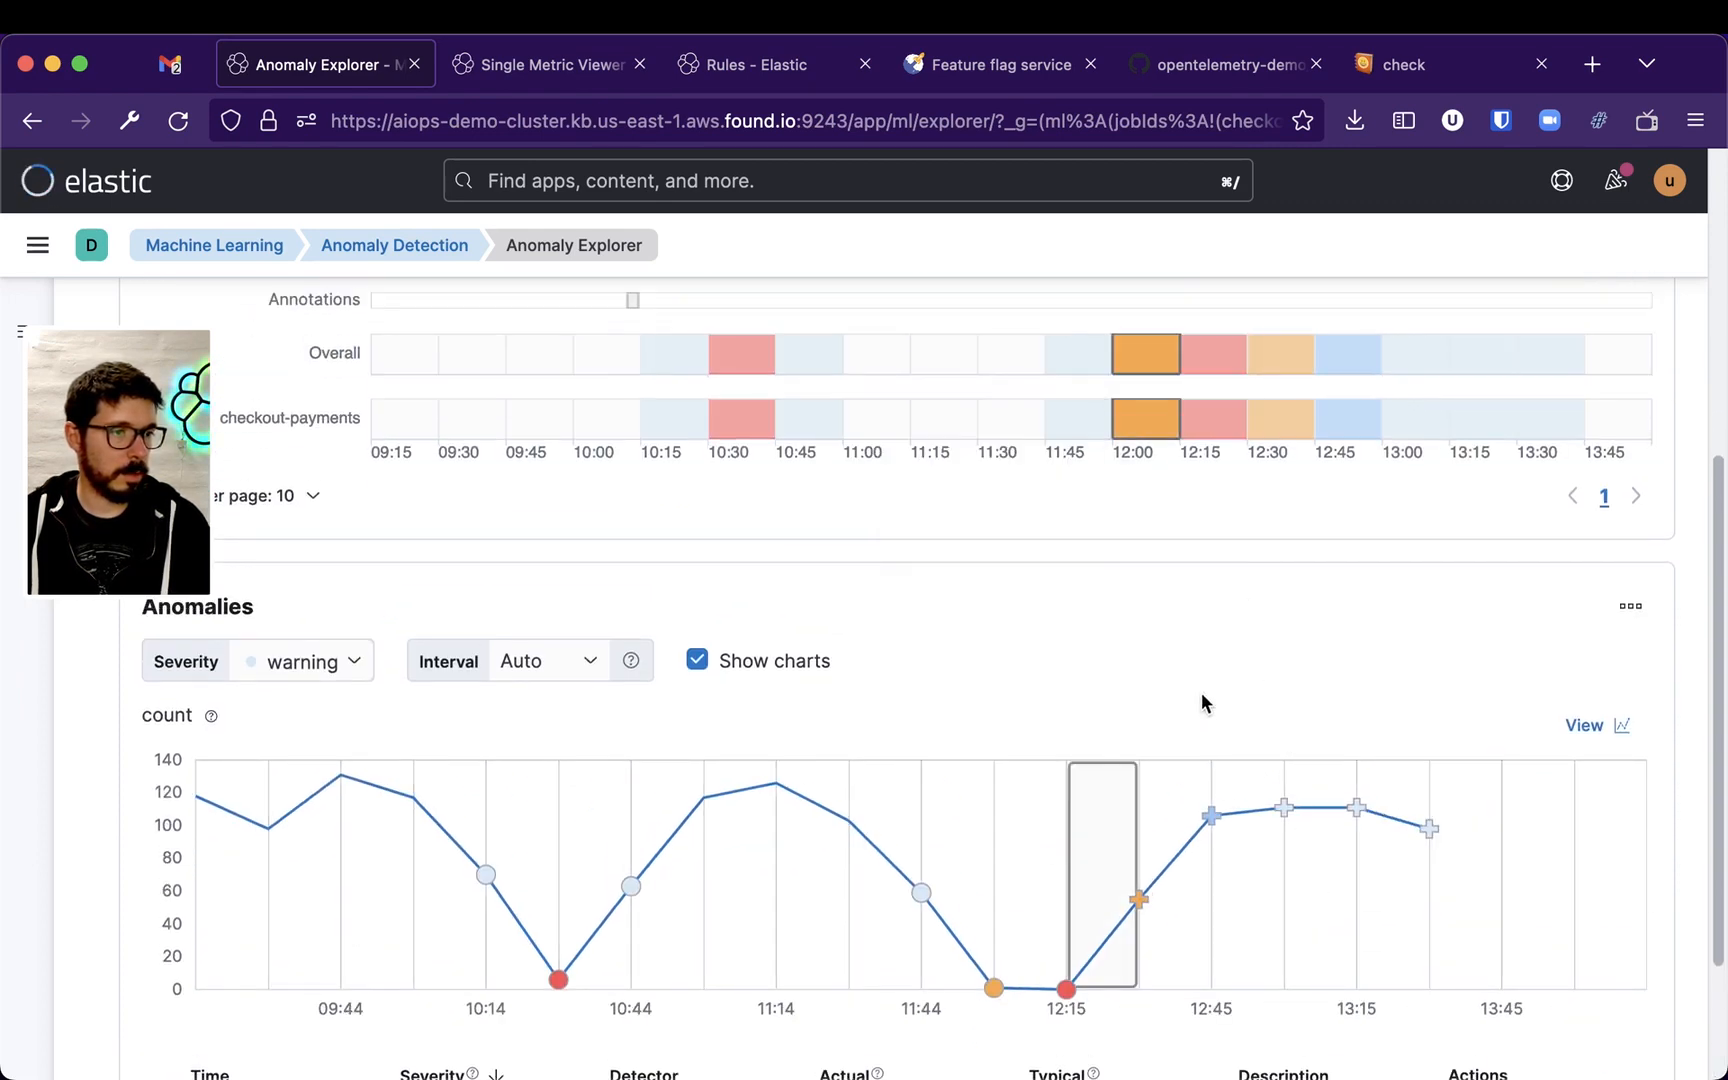
{"action": "scroll", "coordinate": [1203, 700], "scroll_direction": "down", "scroll_amount": 4}
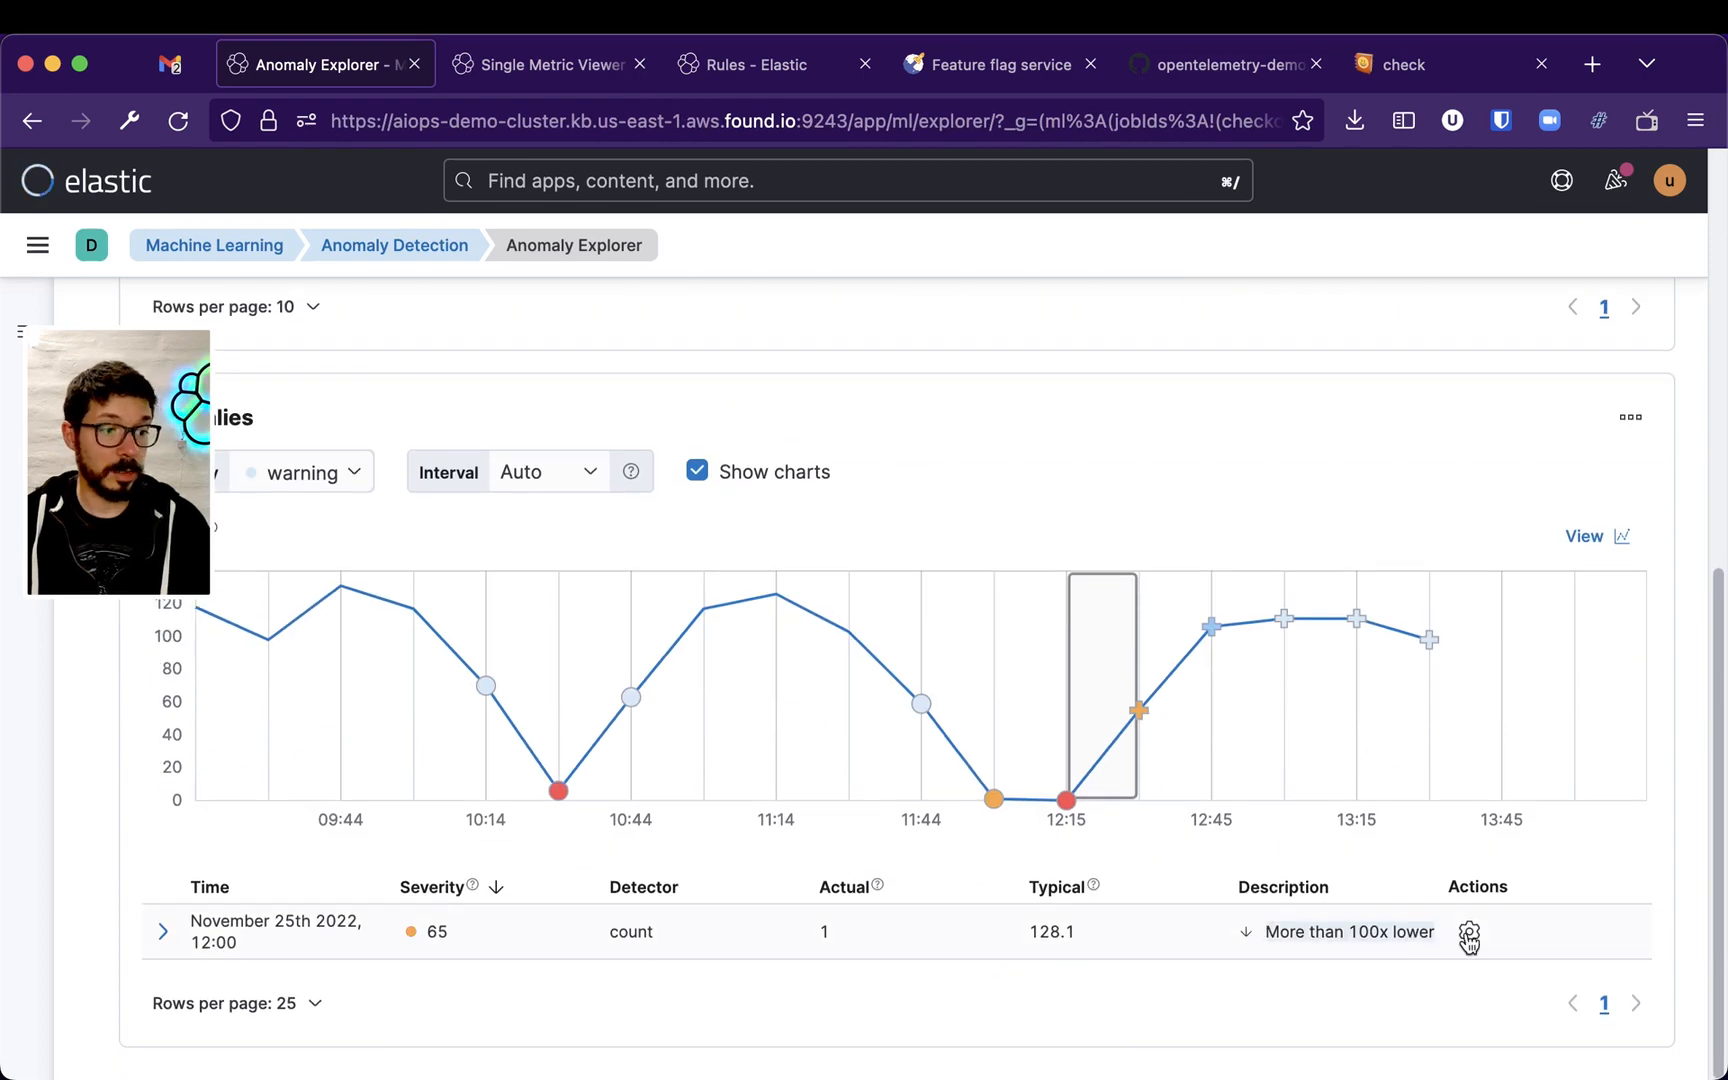
{"action": "scroll", "coordinate": [1237, 565], "scroll_direction": "up", "scroll_amount": 10}
{"action": "scroll", "coordinate": [1237, 547], "scroll_direction": "up", "scroll_amount": 1}
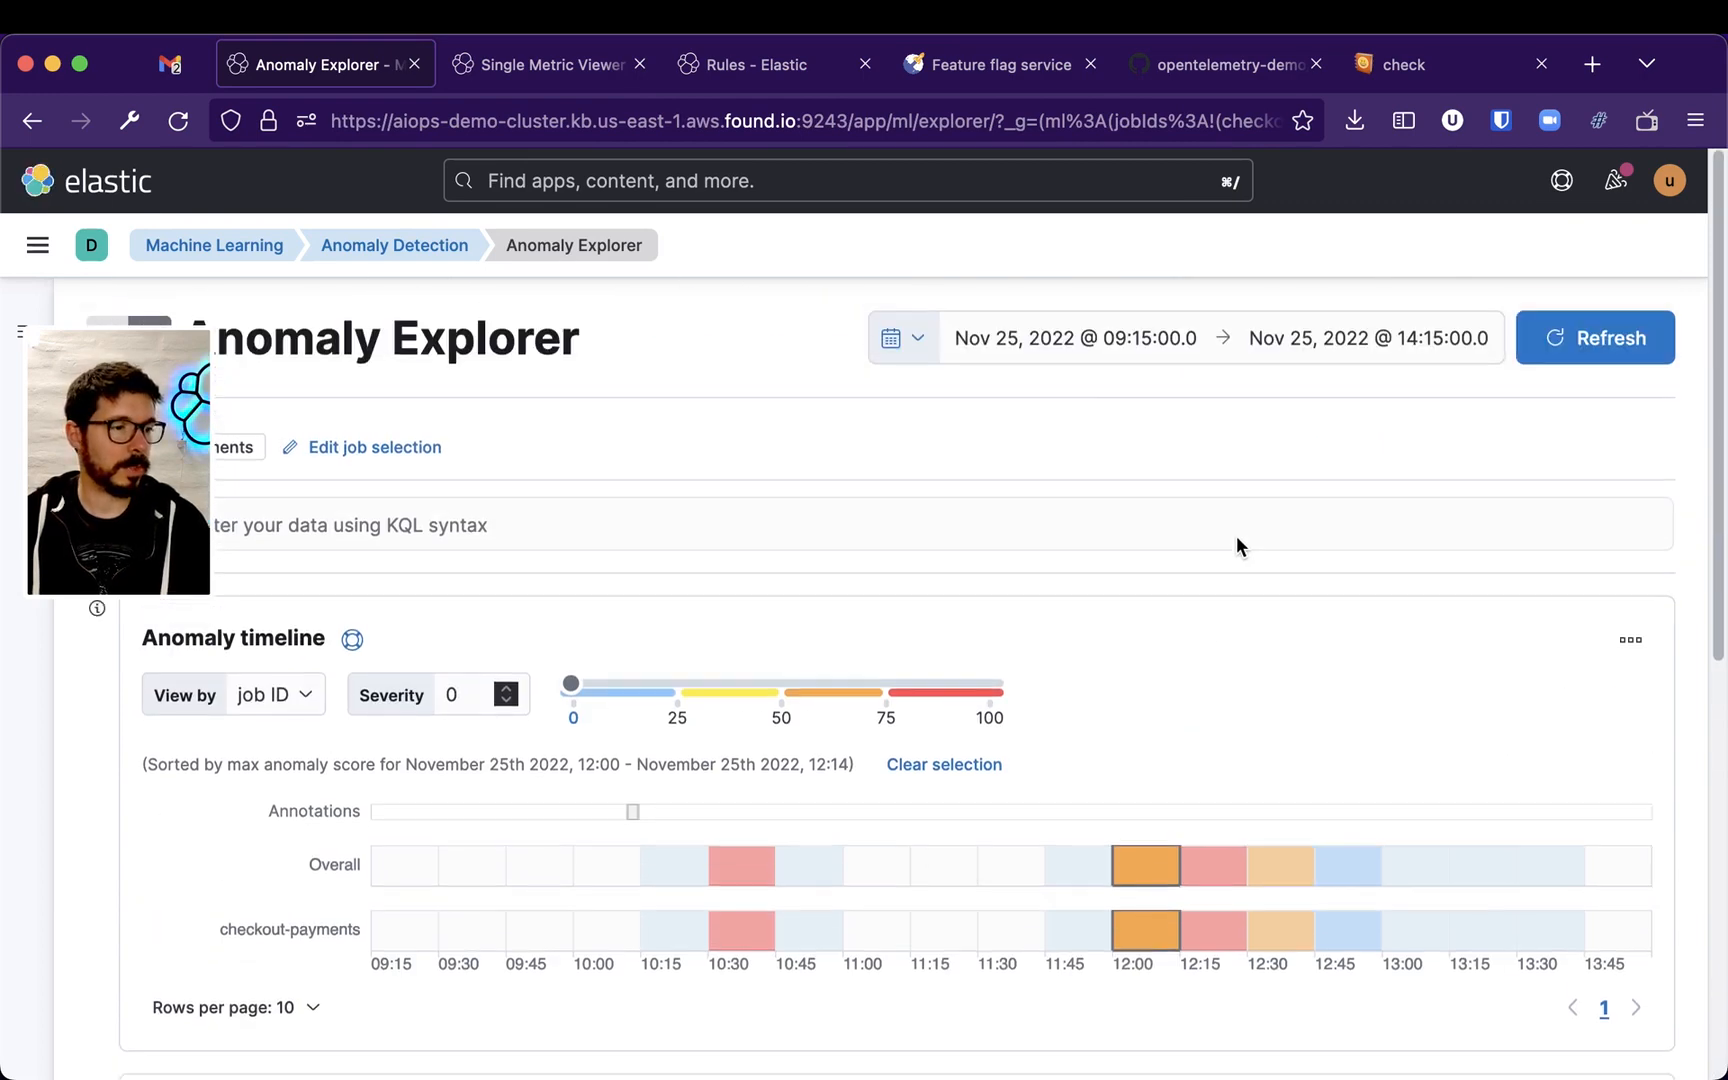
{"action": "scroll", "coordinate": [1219, 594], "scroll_direction": "down", "scroll_amount": 2}
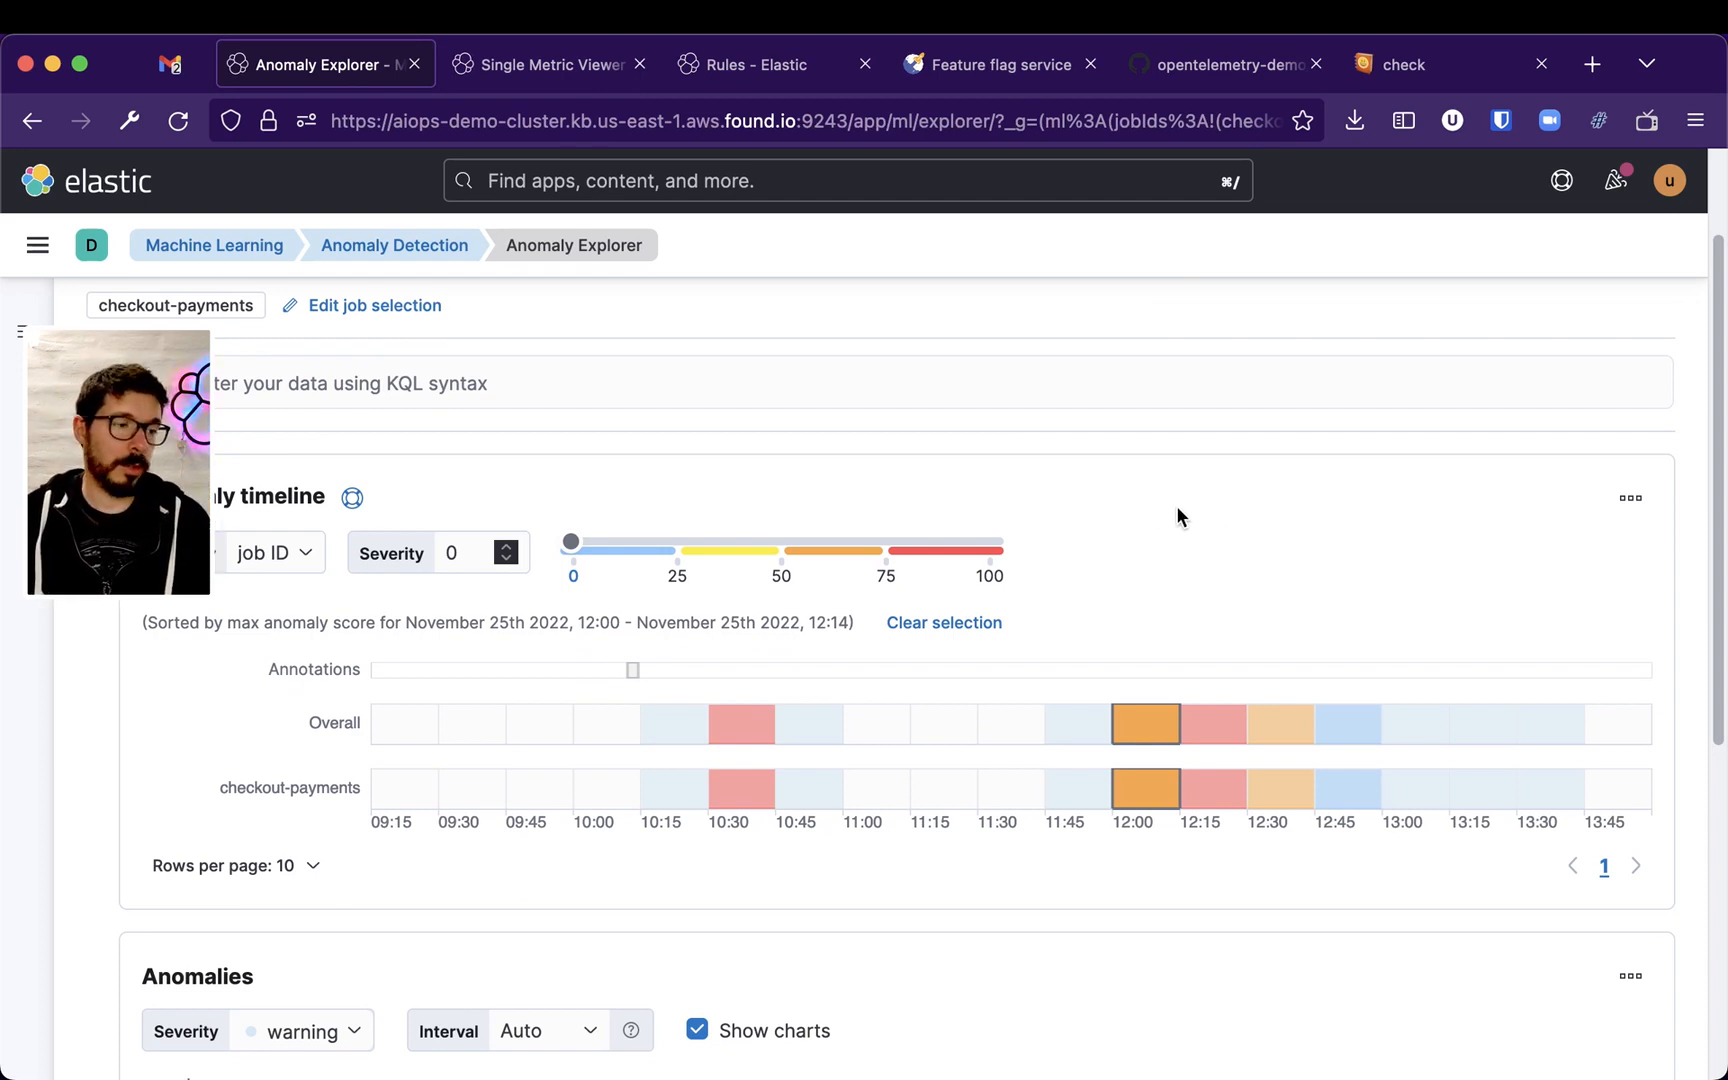
{"action": "scroll", "coordinate": [1140, 480], "scroll_direction": "down", "scroll_amount": 6}
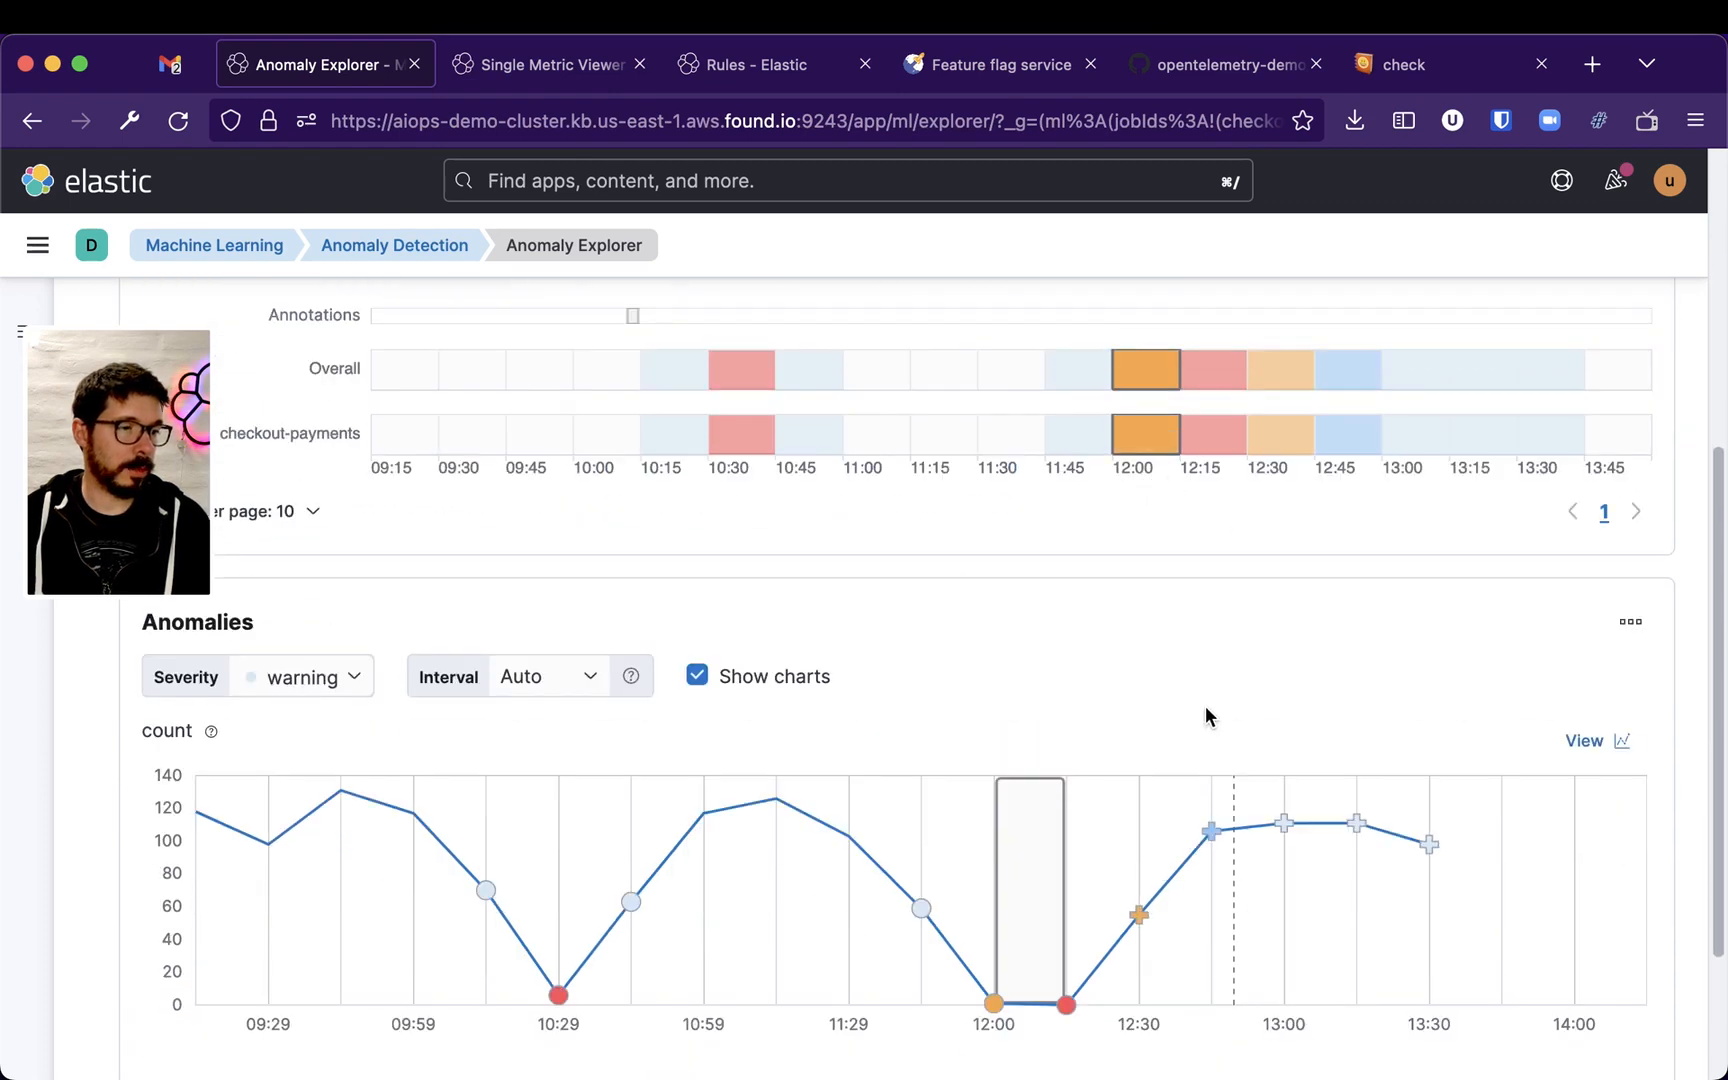
{"action": "scroll", "coordinate": [1204, 712], "scroll_direction": "down", "scroll_amount": 3}
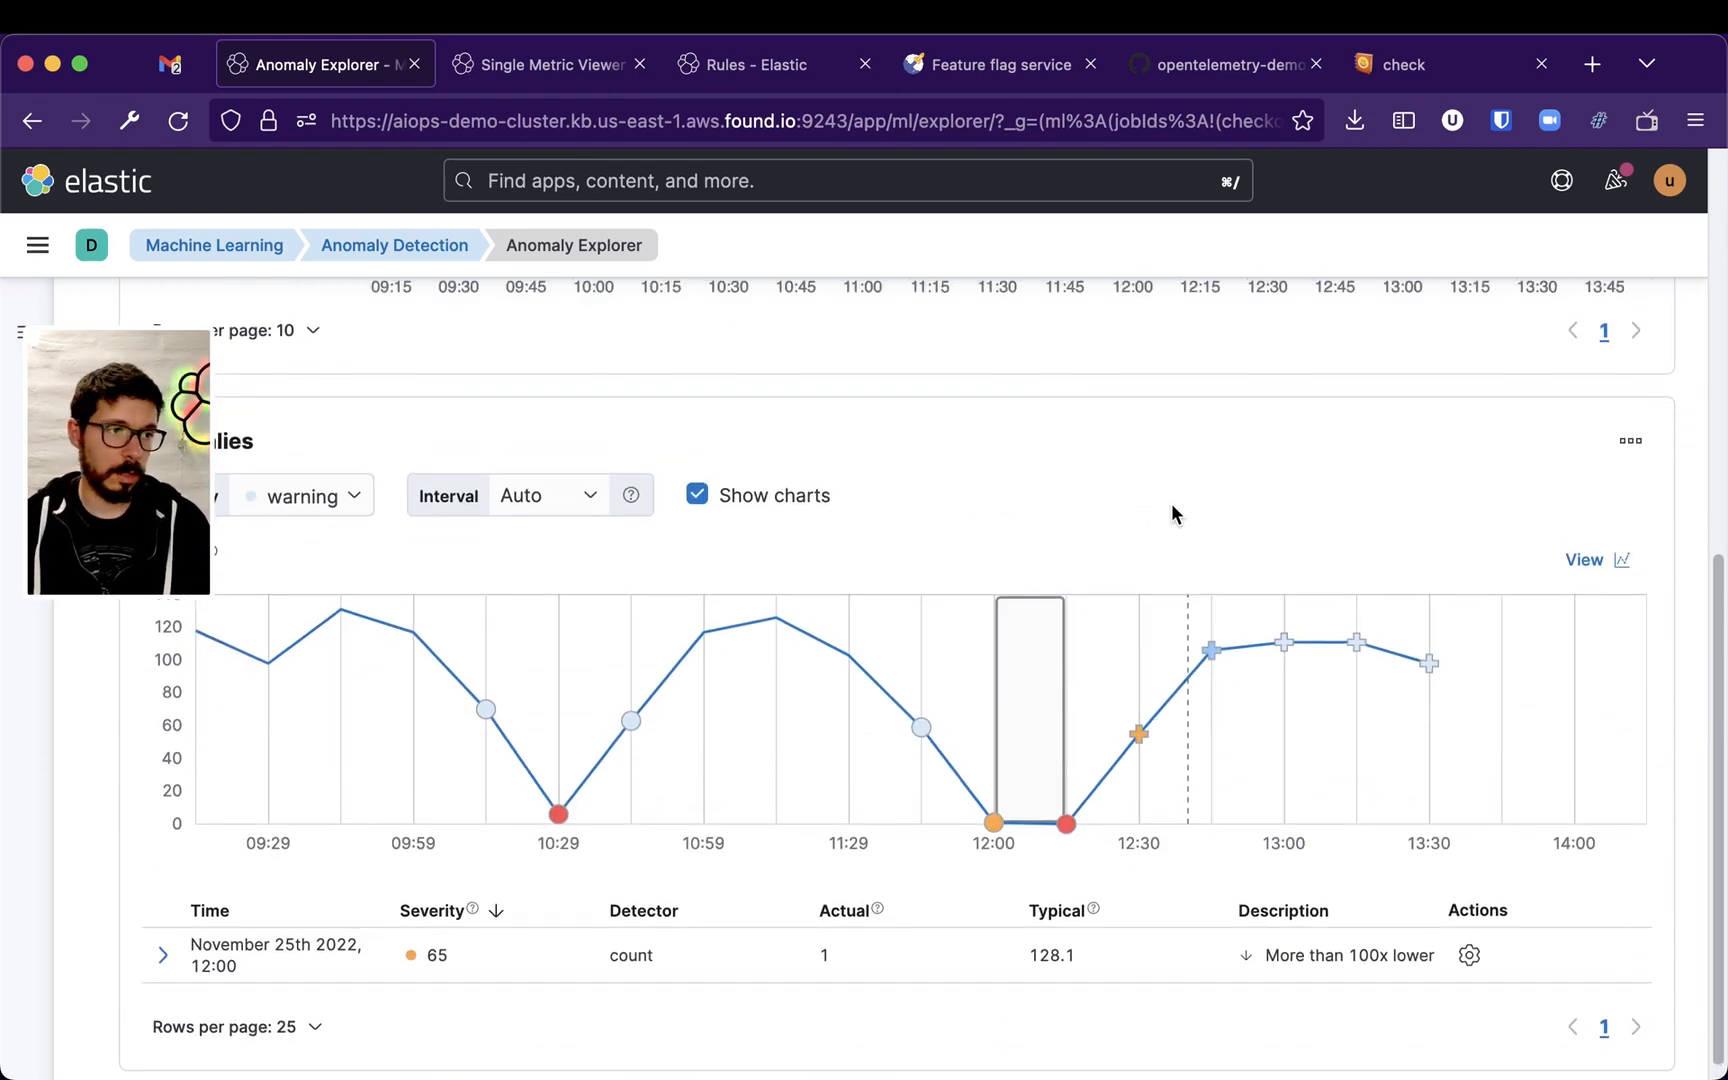
Return to the Rules tab and go back to the rules list
{"action": "left_click", "coordinate": [500, 78]}
{"action": "left_click", "coordinate": [787, 70]}
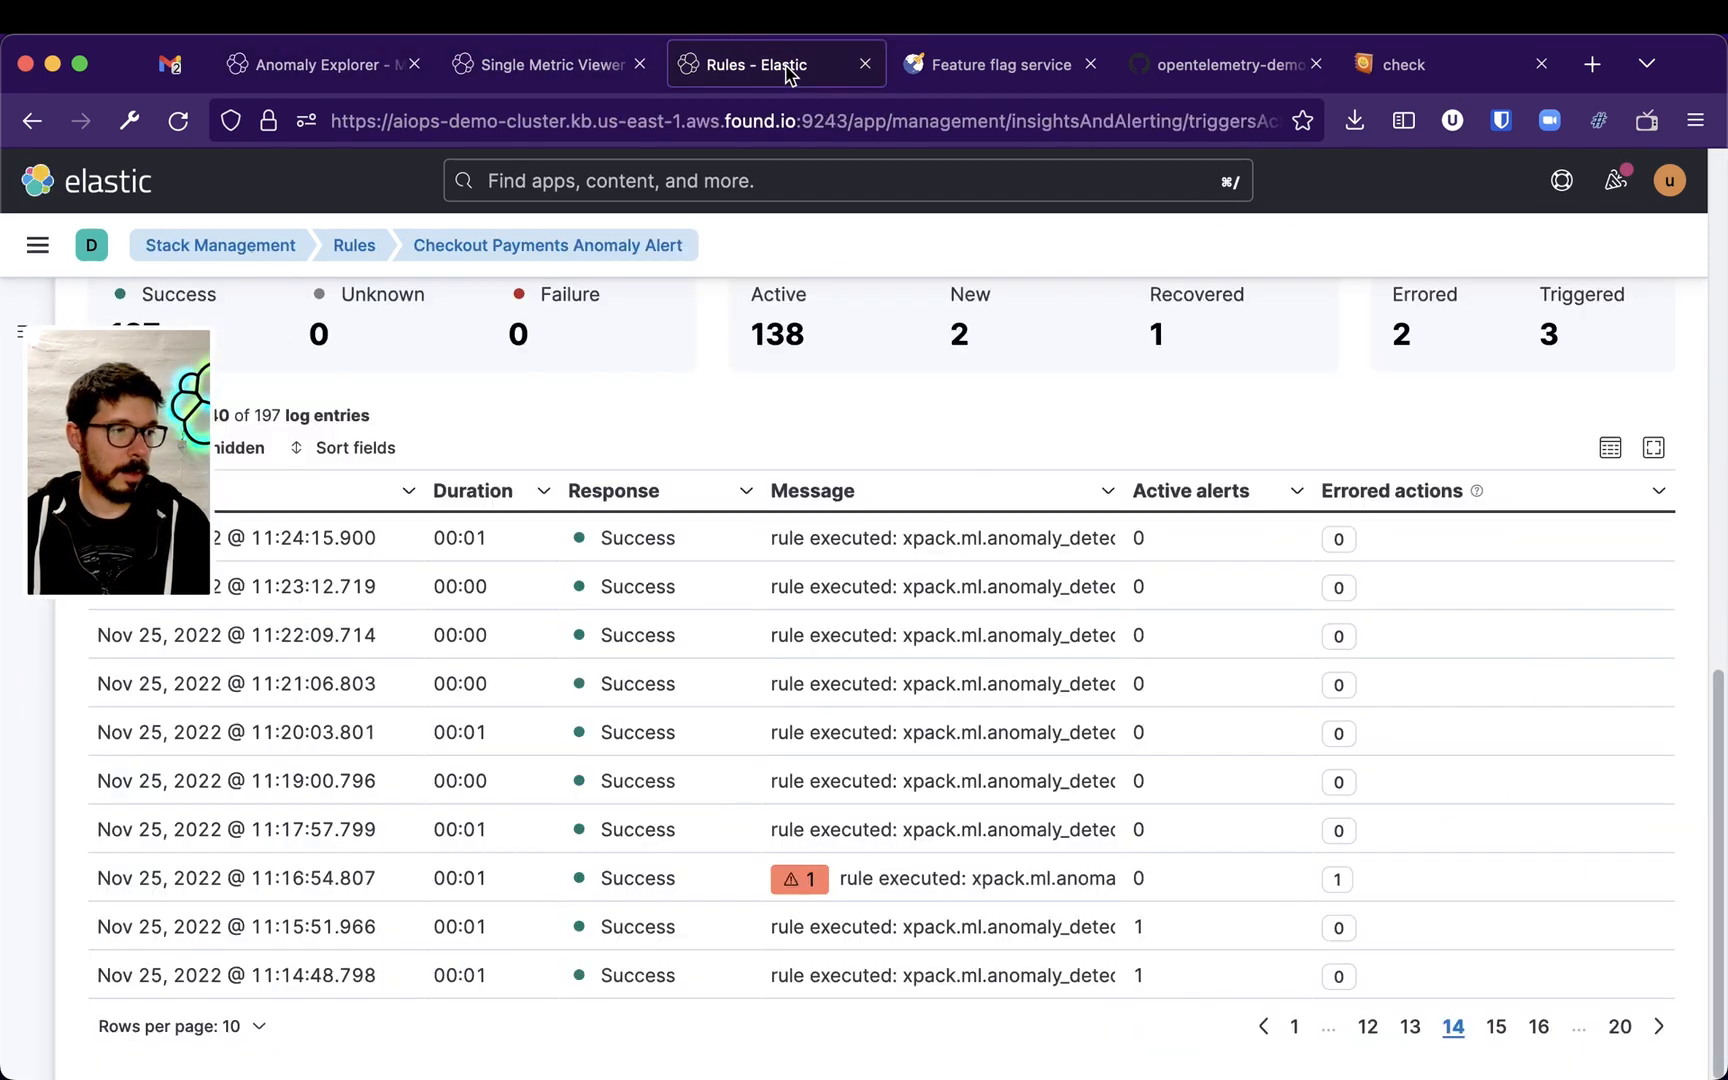
{"action": "left_click", "coordinate": [1295, 1028]}
{"action": "left_click", "coordinate": [1441, 1030]}
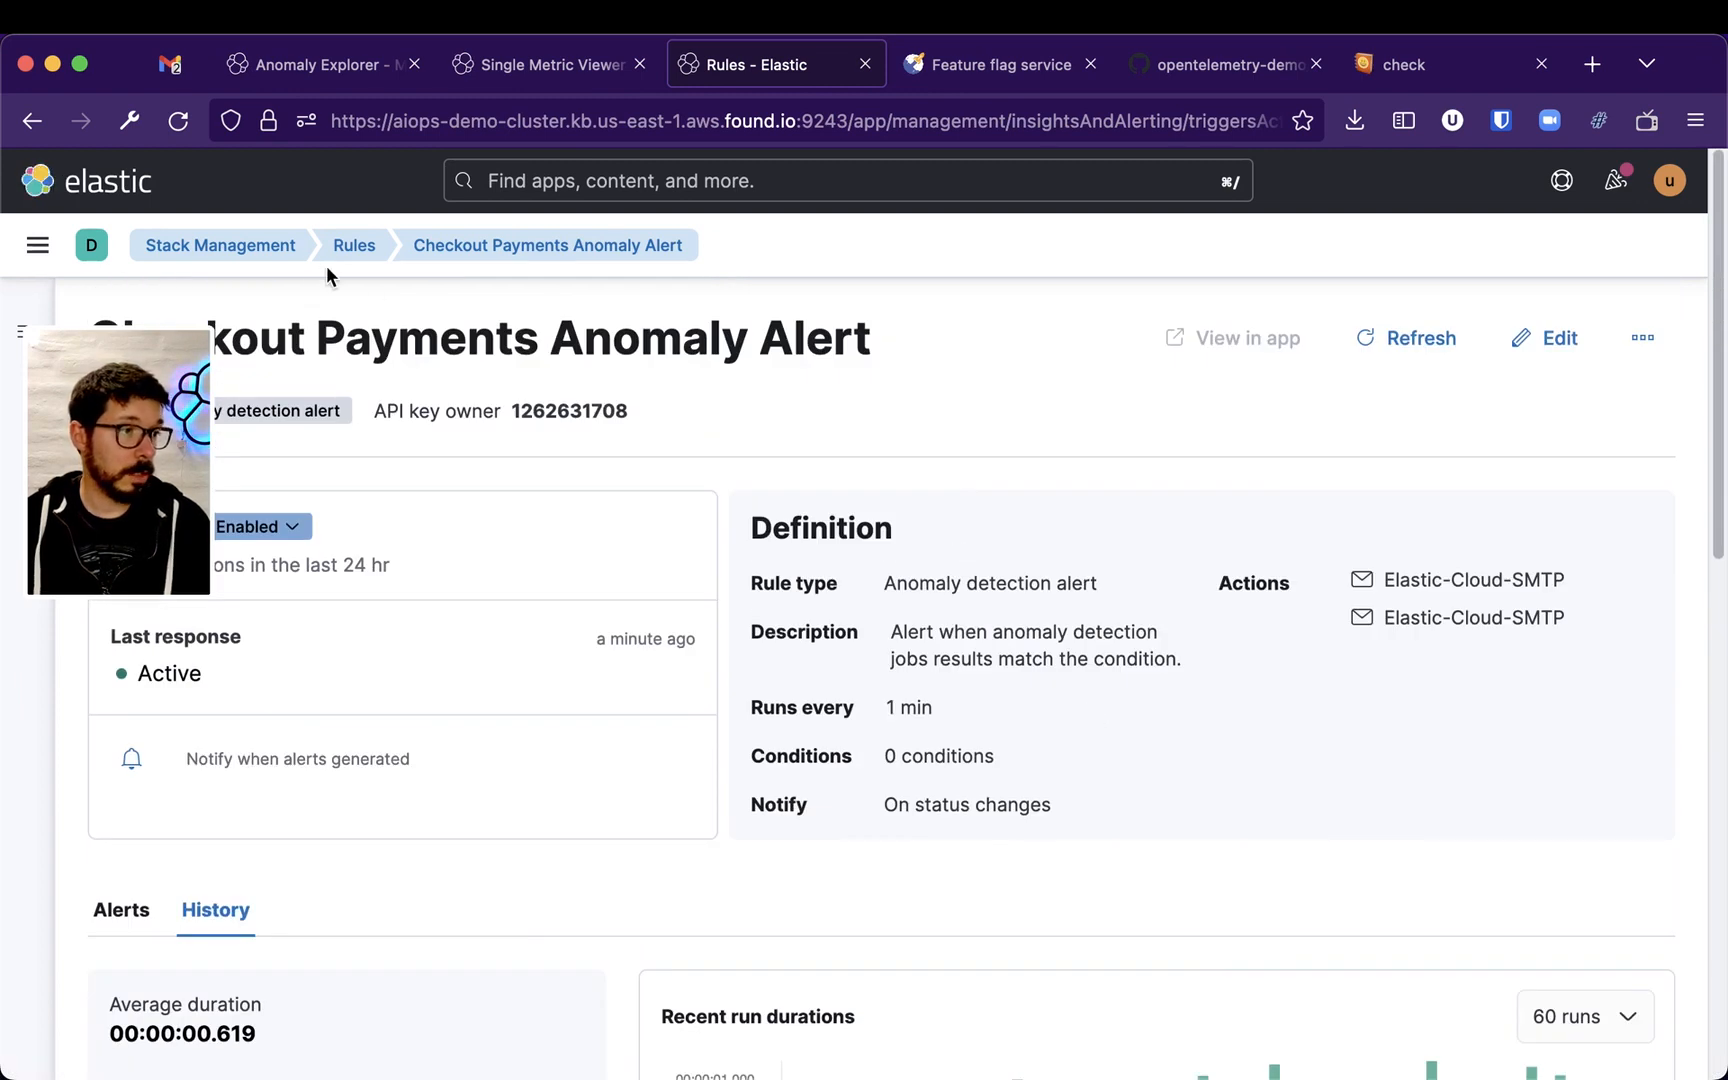
{"action": "left_click", "coordinate": [354, 247]}
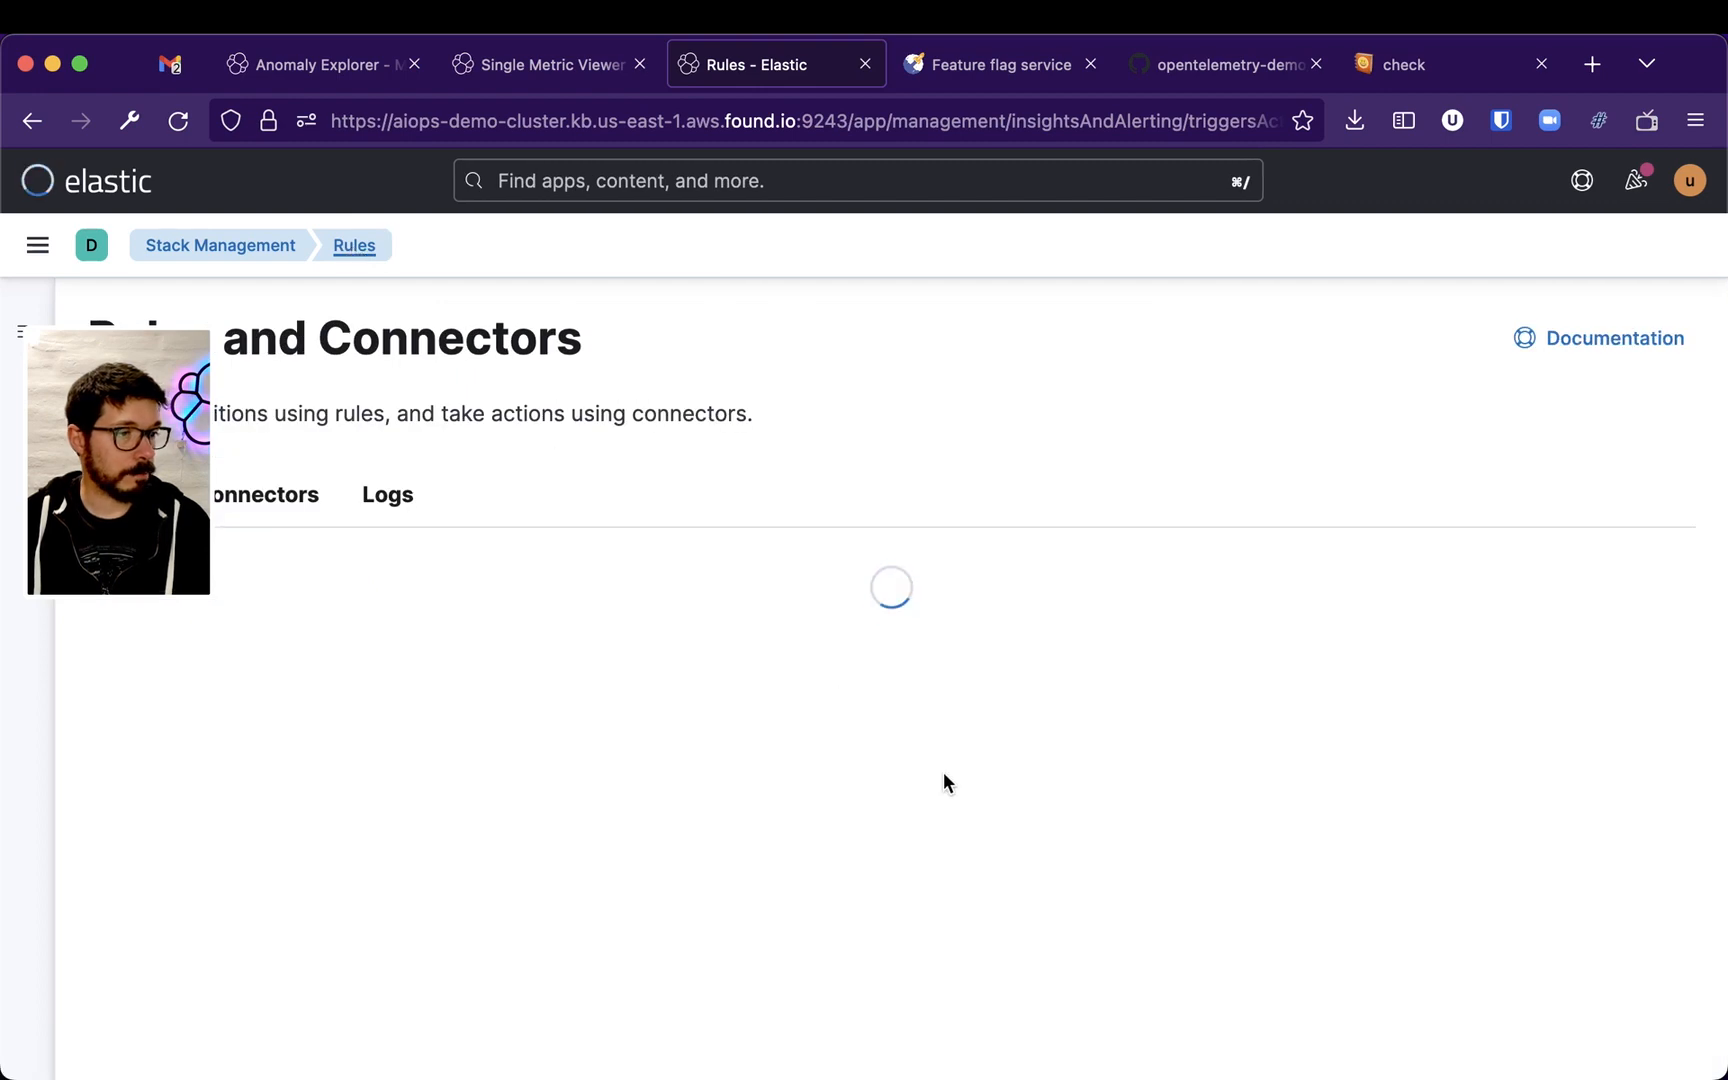
Open the Checkout Payments Anomaly Alert rule for editing and scroll through its email actions
{"action": "scroll", "coordinate": [952, 765], "scroll_direction": "down", "scroll_amount": 3}
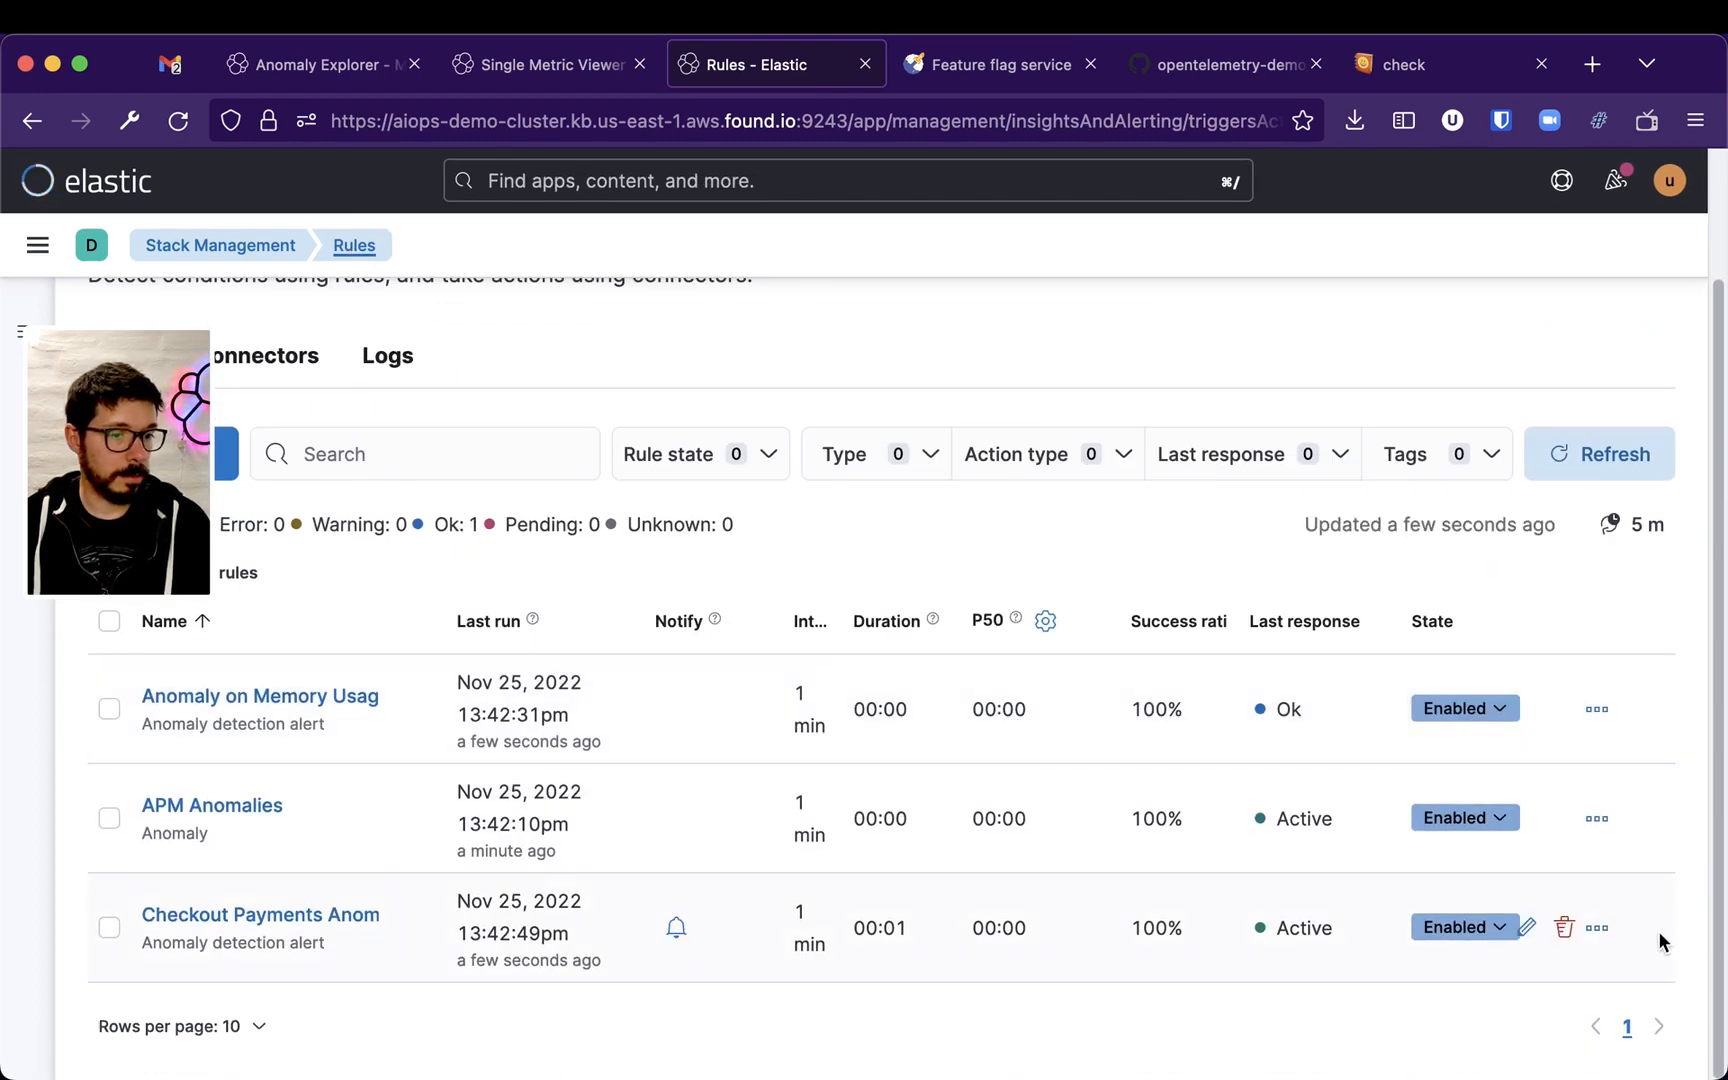
{"action": "left_click", "coordinate": [1598, 930]}
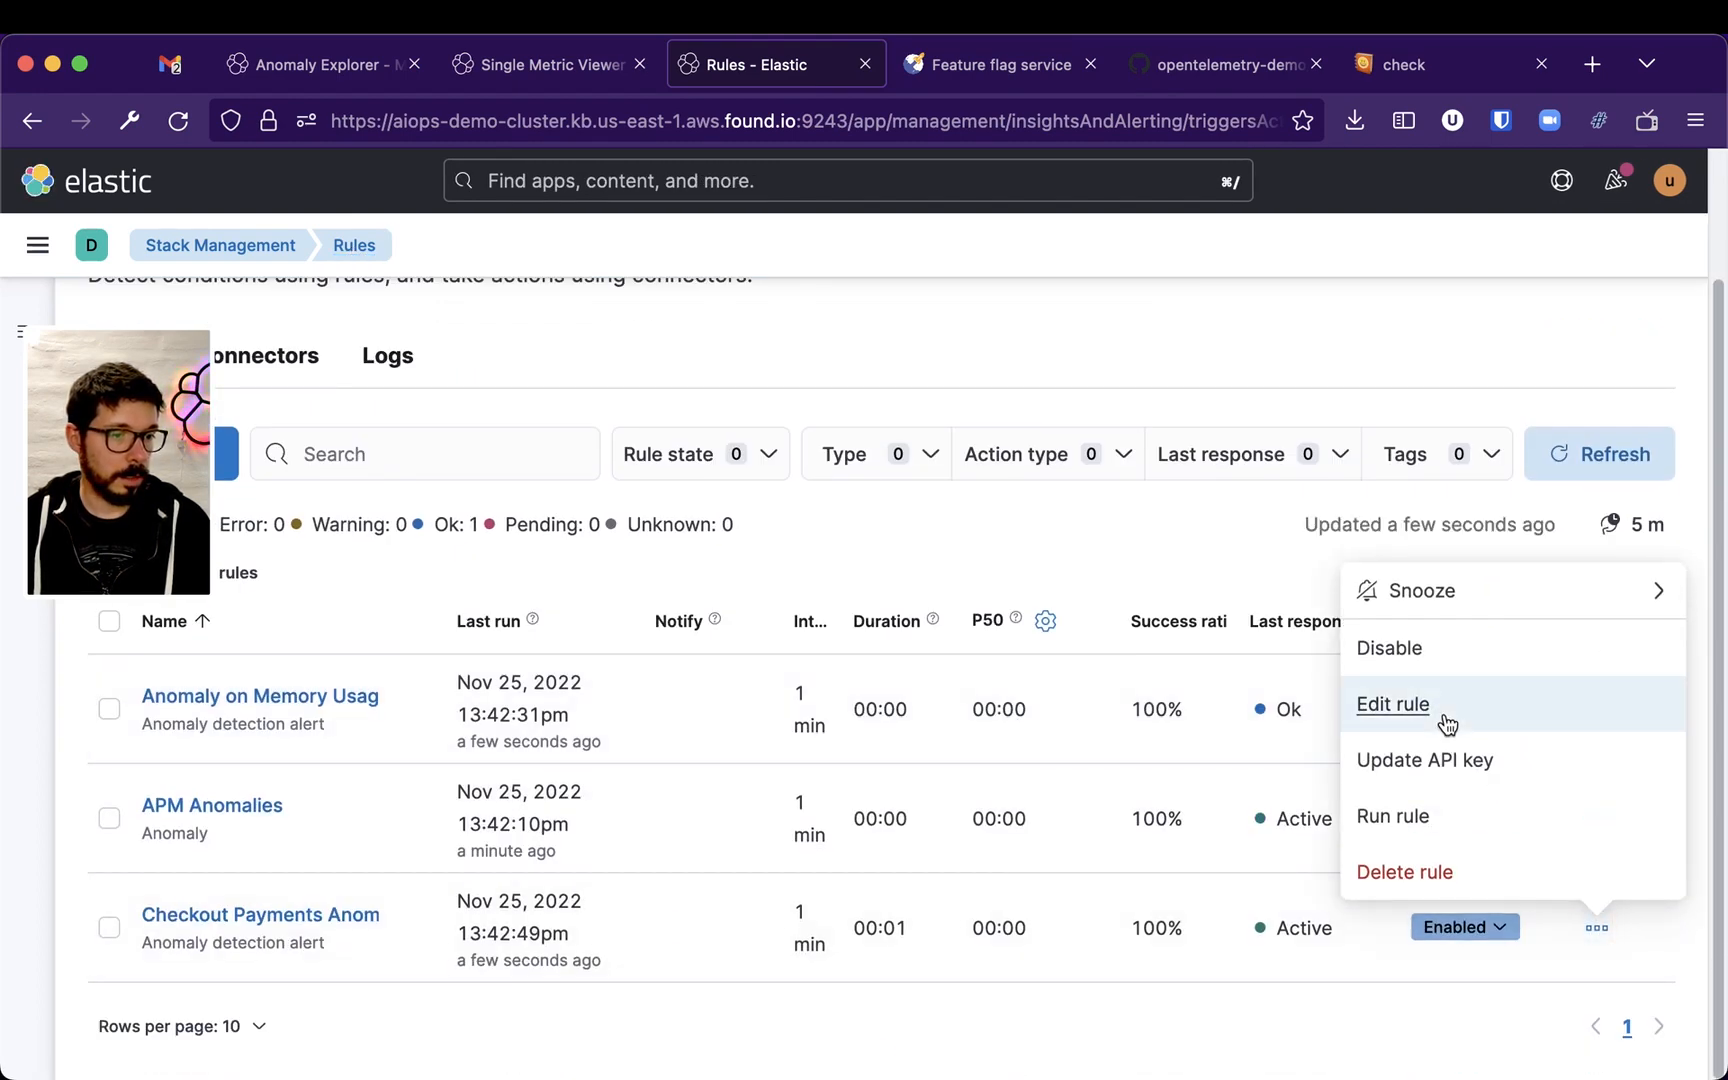
{"action": "left_click", "coordinate": [1446, 721]}
{"action": "scroll", "coordinate": [1268, 735], "scroll_direction": "down", "scroll_amount": 5}
{"action": "scroll", "coordinate": [1272, 742], "scroll_direction": "down", "scroll_amount": 10}
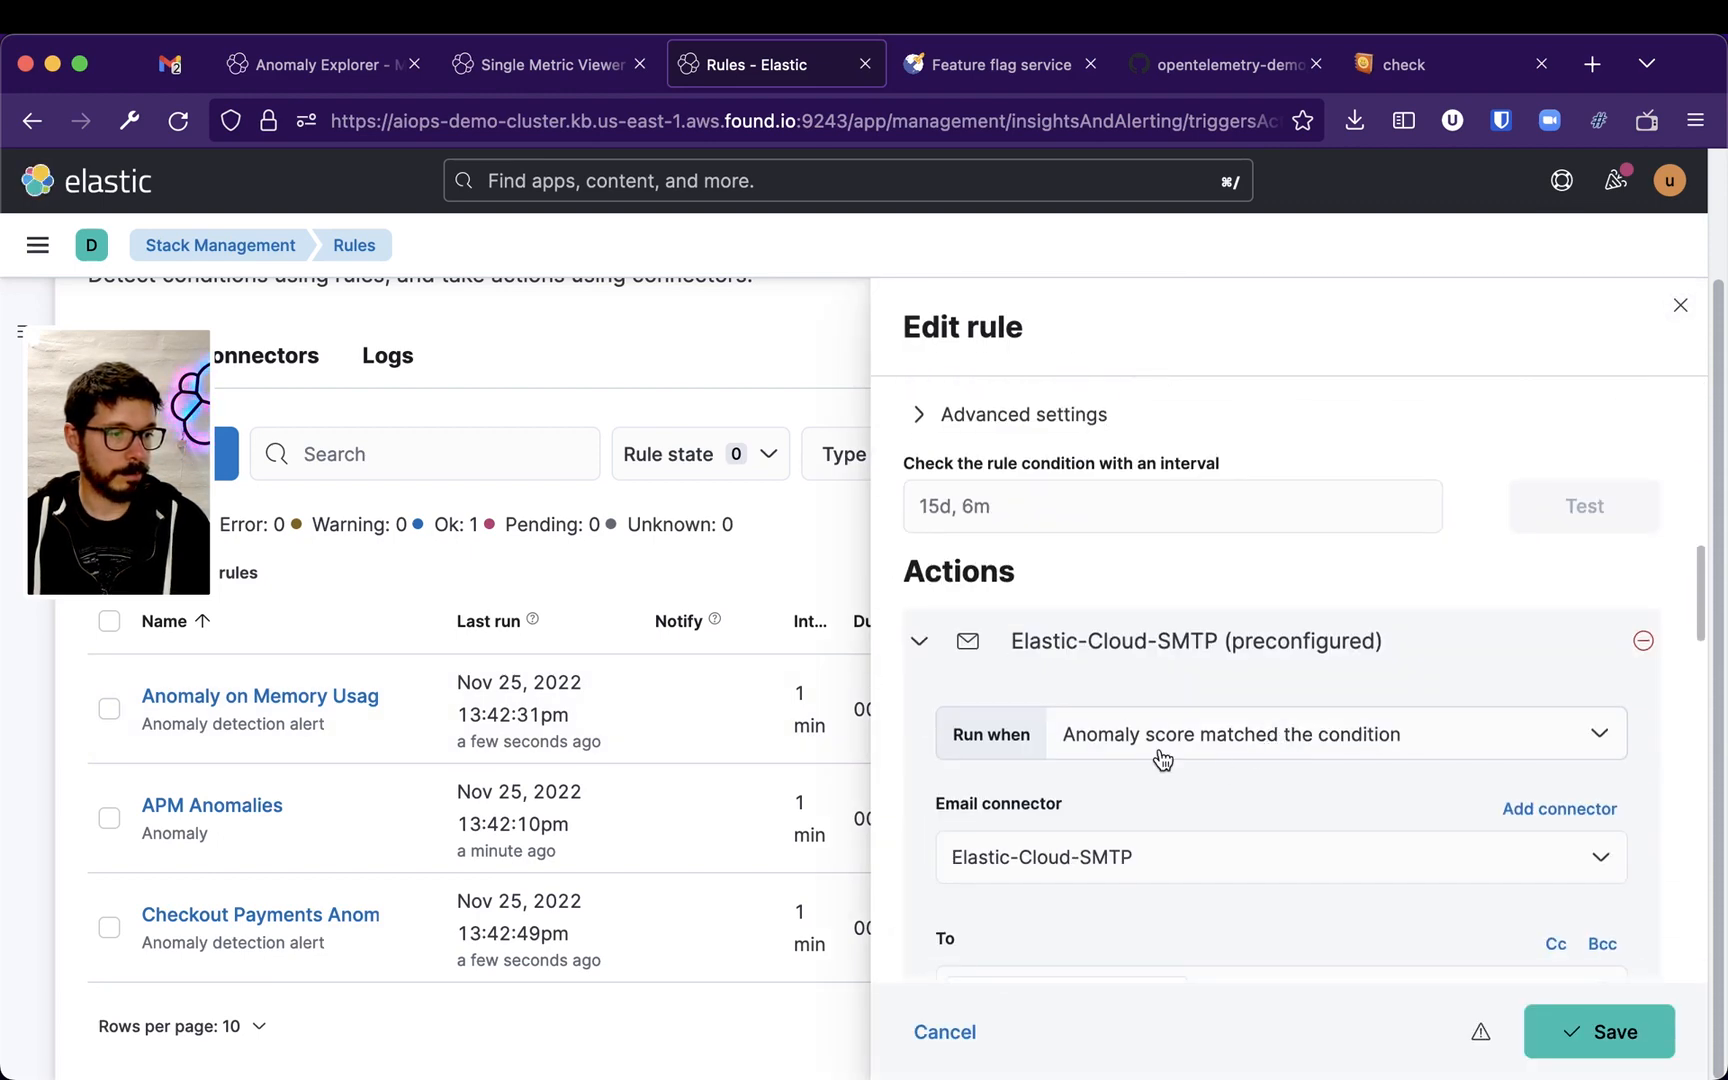
{"action": "scroll", "coordinate": [1080, 735], "scroll_direction": "down", "scroll_amount": 10}
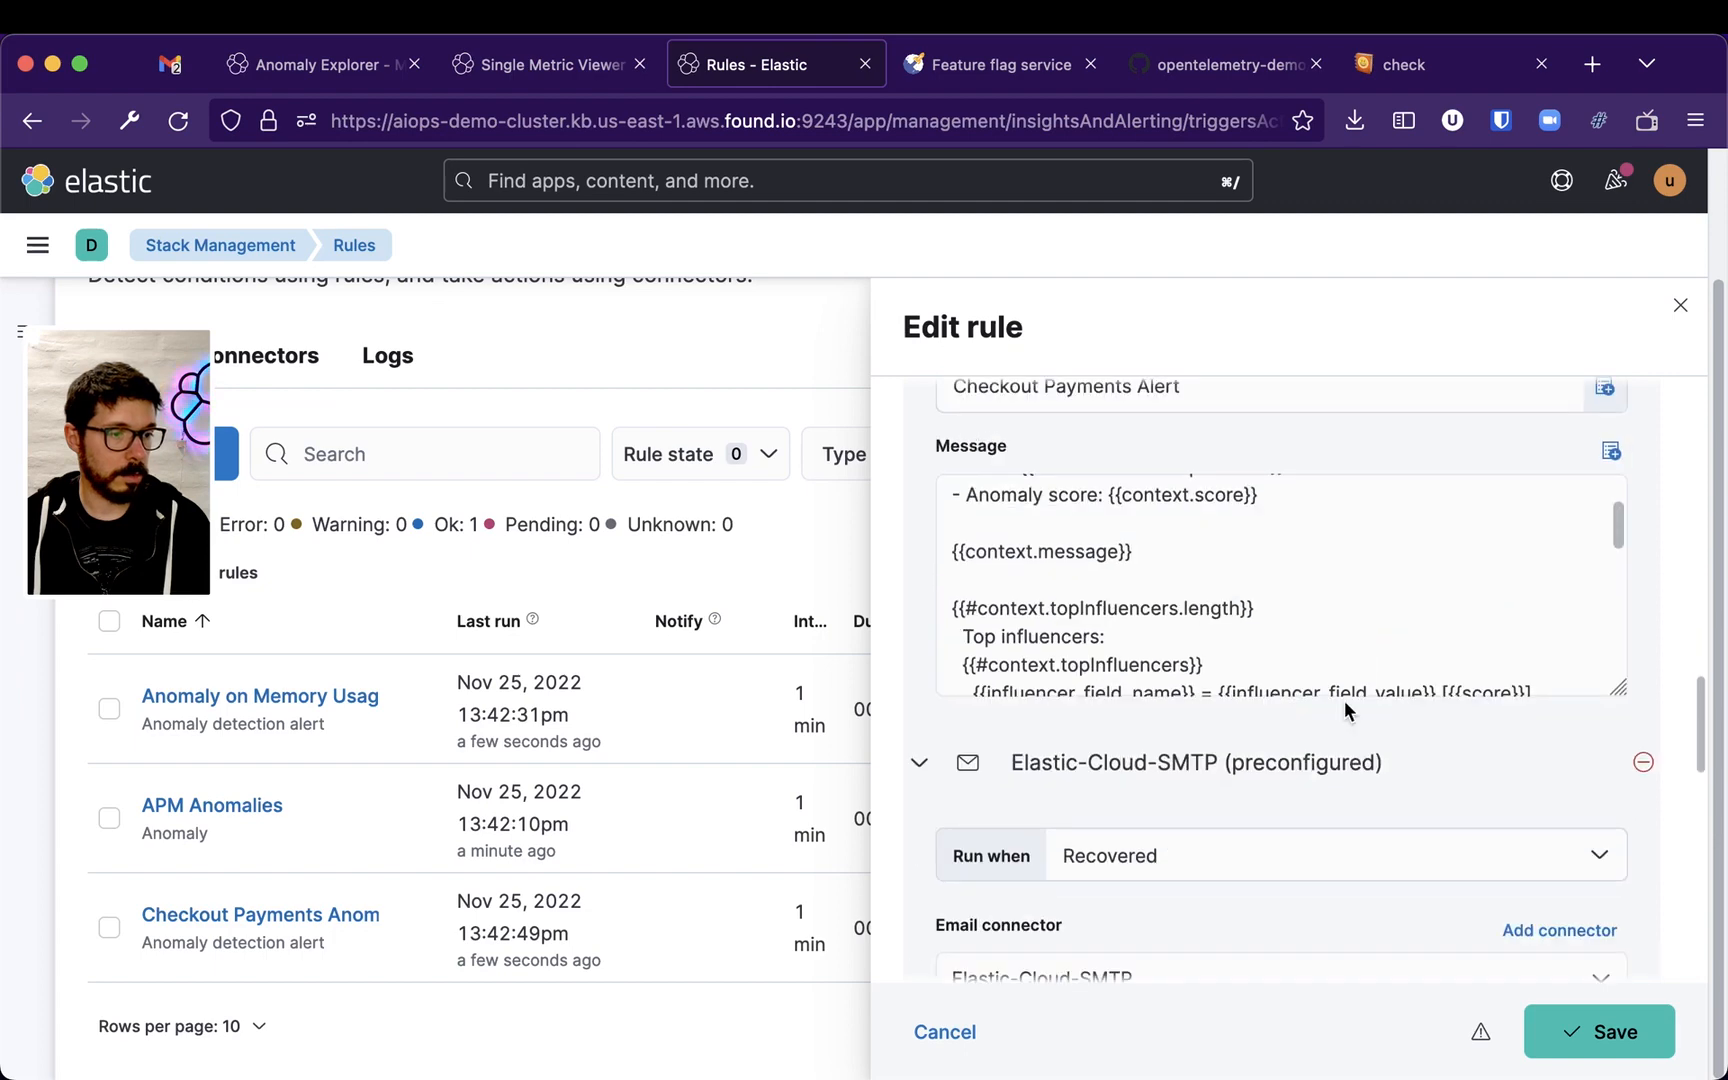
Review the email action's message template and close the rule editor without saving
{"action": "scroll", "coordinate": [1346, 684], "scroll_direction": "up", "scroll_amount": 1}
{"action": "scroll", "coordinate": [1281, 655], "scroll_direction": "up", "scroll_amount": 2}
{"action": "left_click_drag", "start_coordinate": [1106, 660], "coordinate": [1349, 661]}
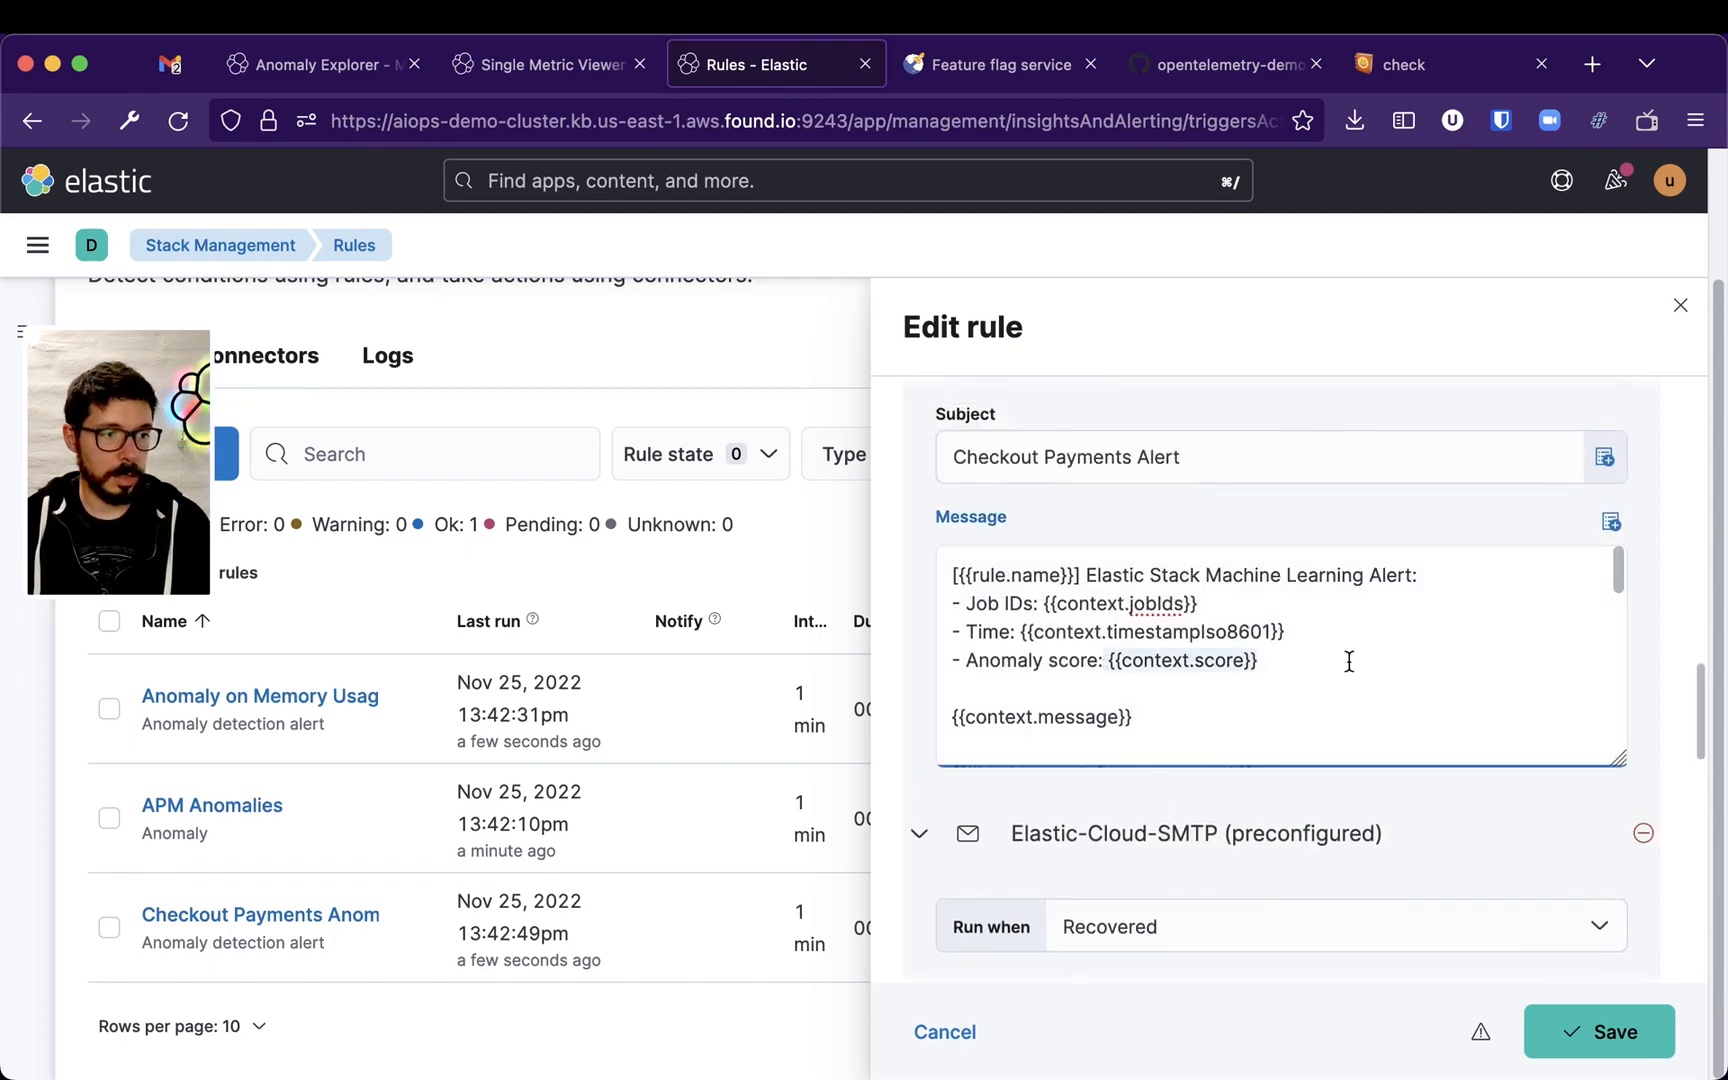
{"action": "scroll", "coordinate": [1367, 673], "scroll_direction": "down", "scroll_amount": 1}
{"action": "left_click_drag", "start_coordinate": [1041, 607], "coordinate": [1311, 648]}
{"action": "scroll", "coordinate": [1311, 648], "scroll_direction": "down", "scroll_amount": 1}
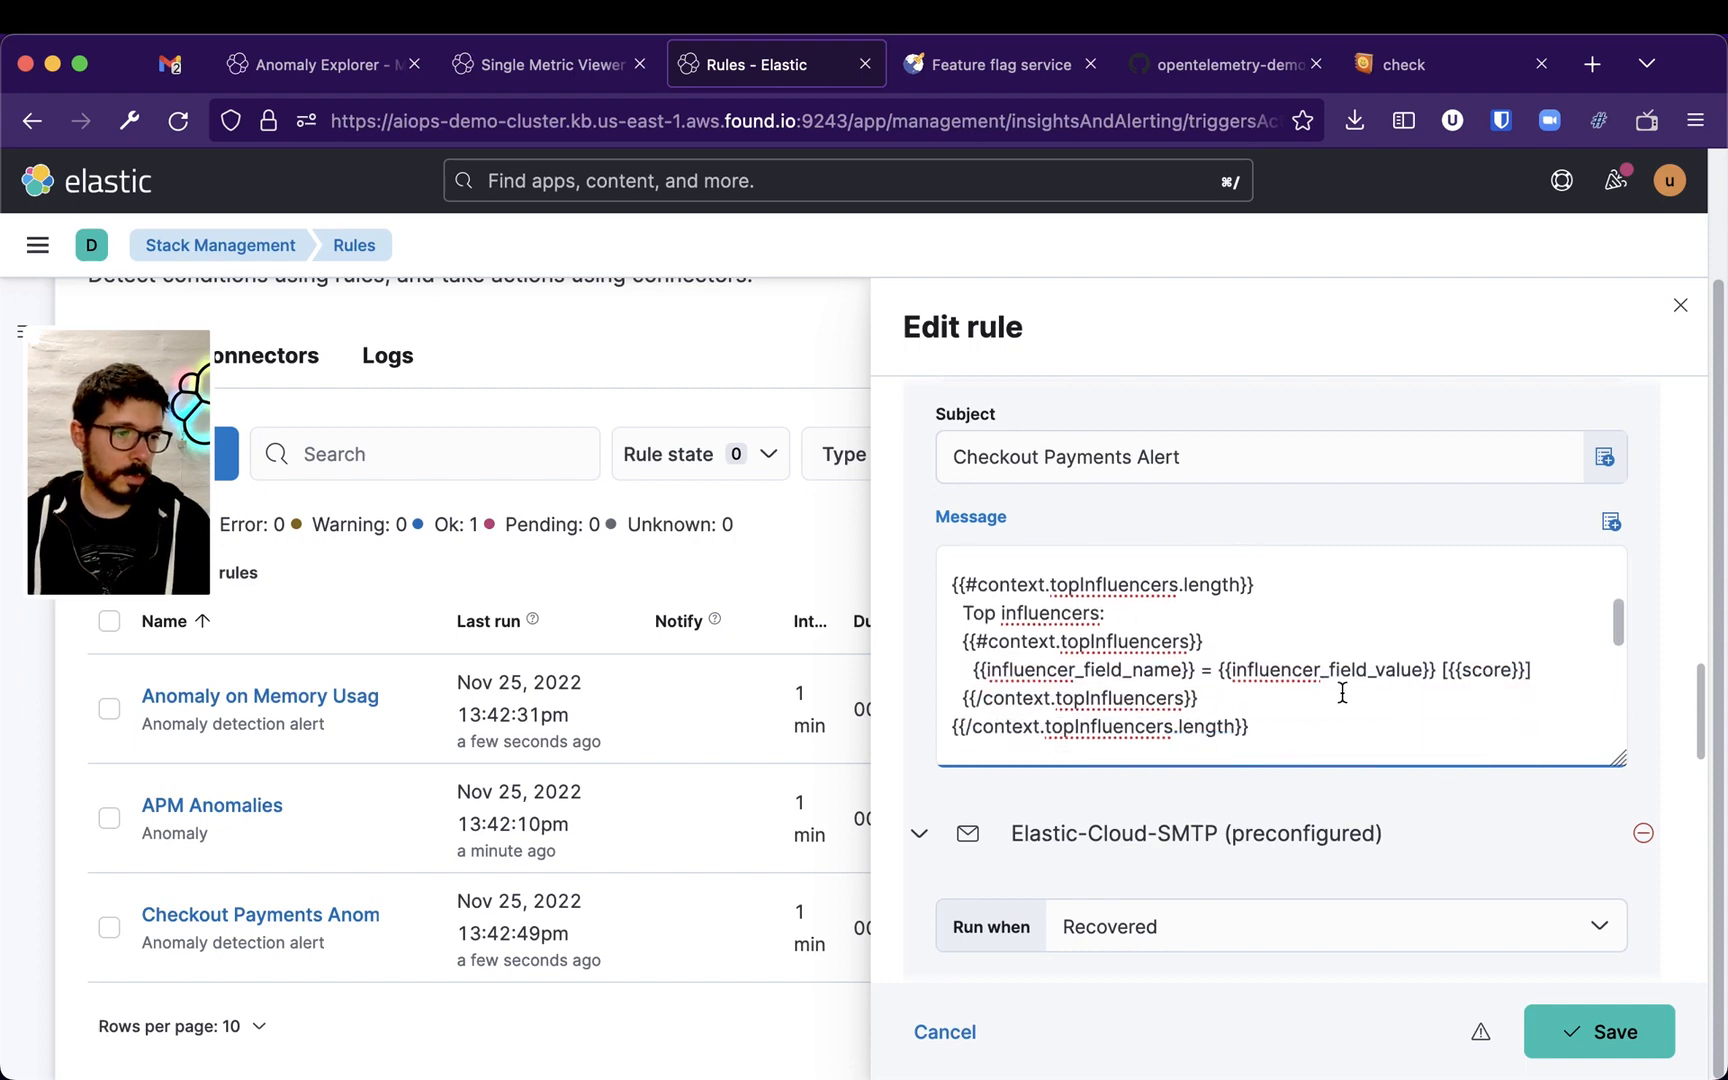
{"action": "scroll", "coordinate": [1342, 693], "scroll_direction": "down", "scroll_amount": 4}
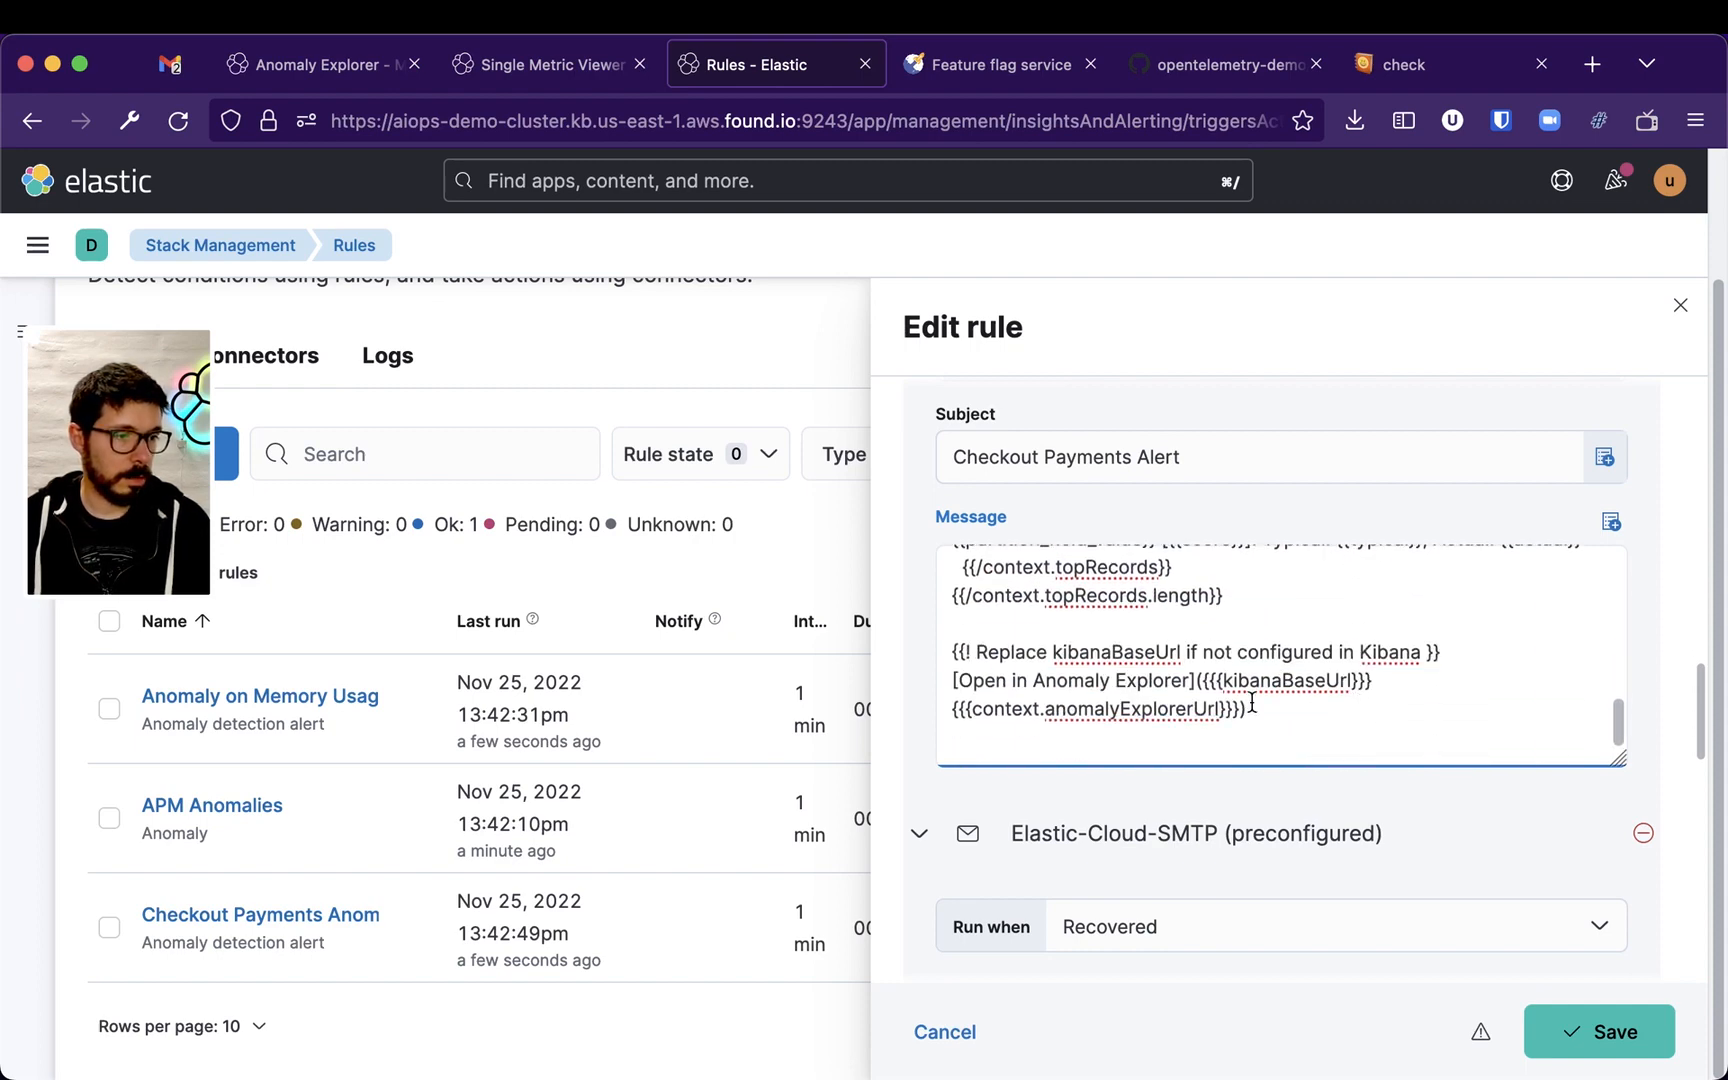
{"action": "left_click_drag", "start_coordinate": [971, 676], "coordinate": [1419, 678]}
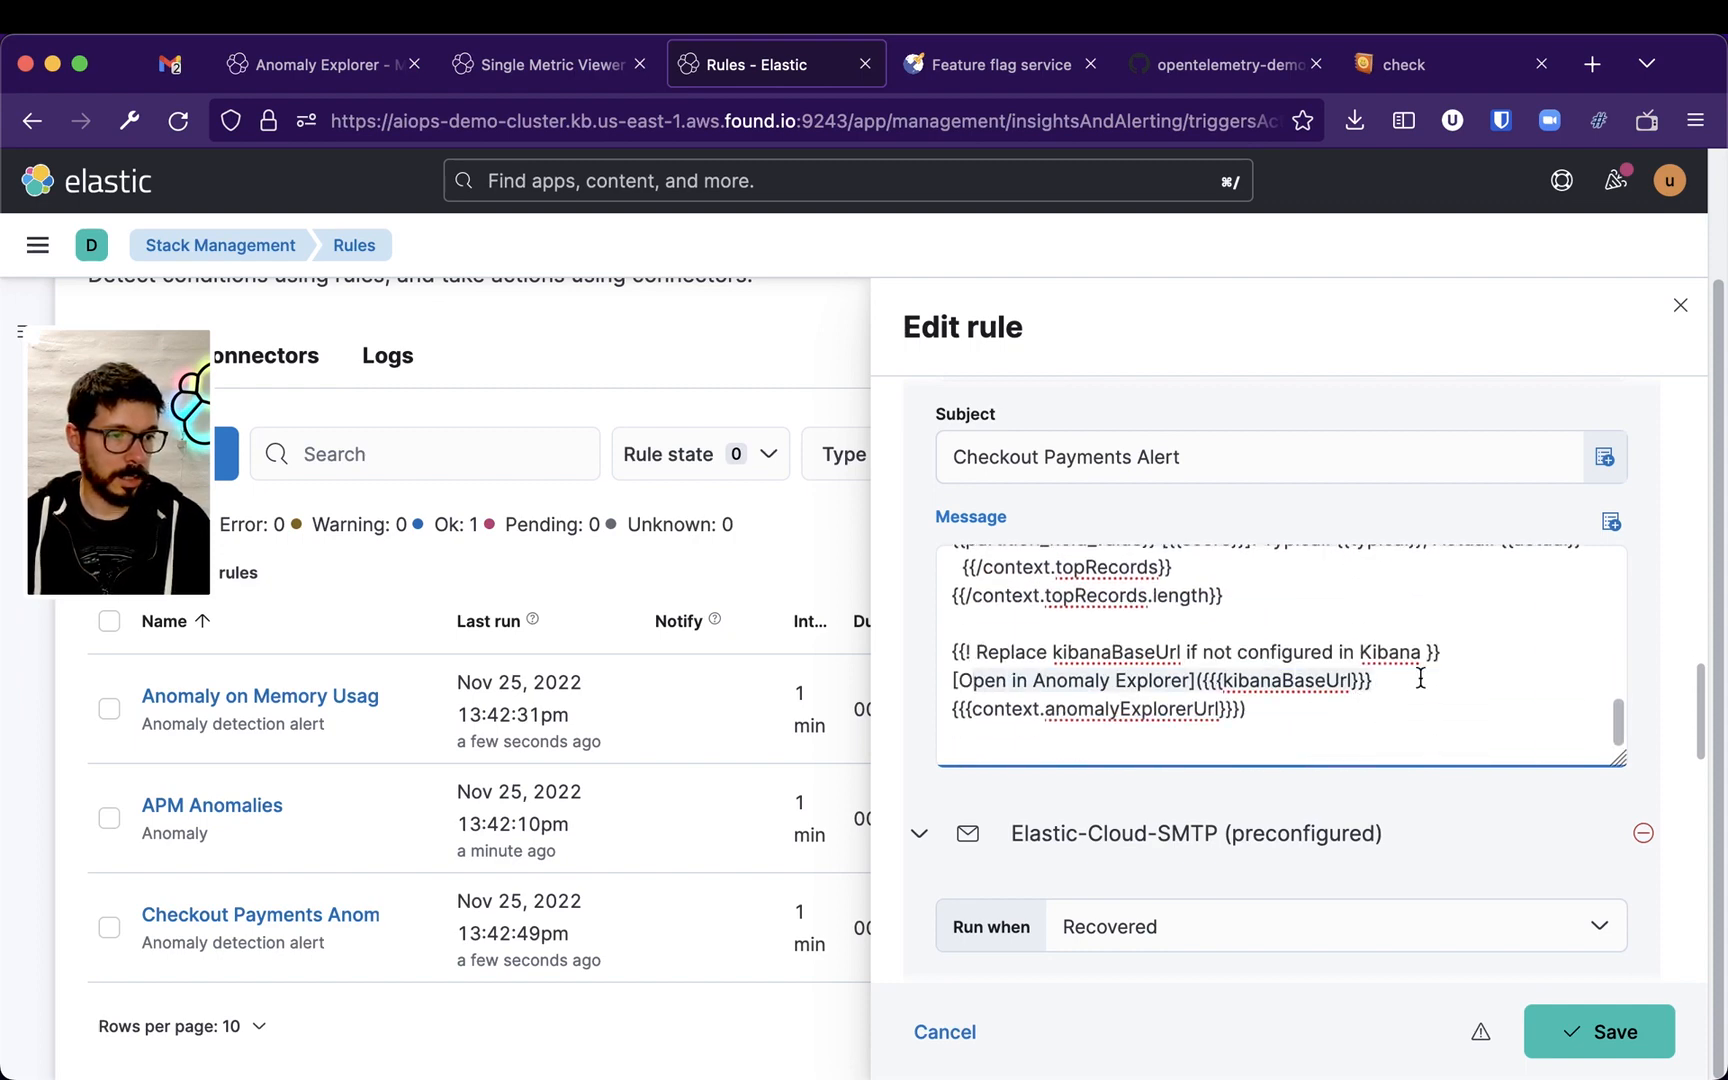
{"action": "left_click", "coordinate": [1265, 682]}
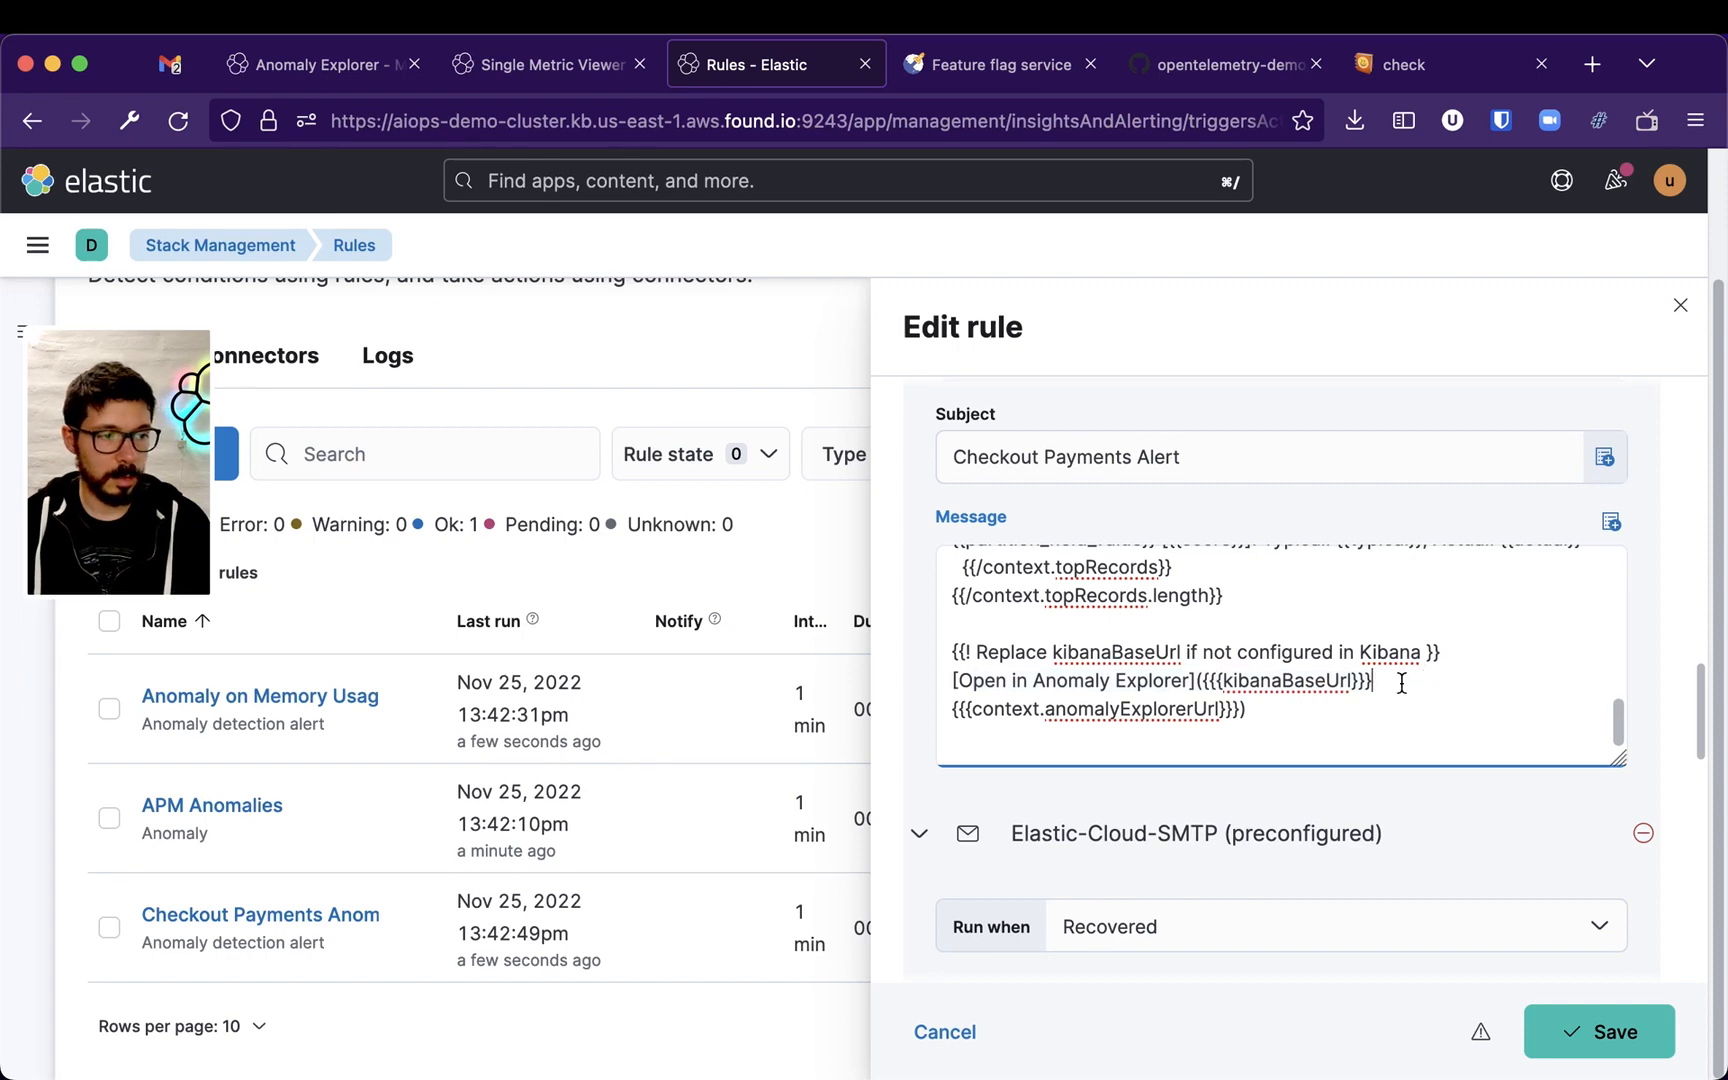
{"action": "left_click_drag", "start_coordinate": [970, 710], "coordinate": [1284, 704]}
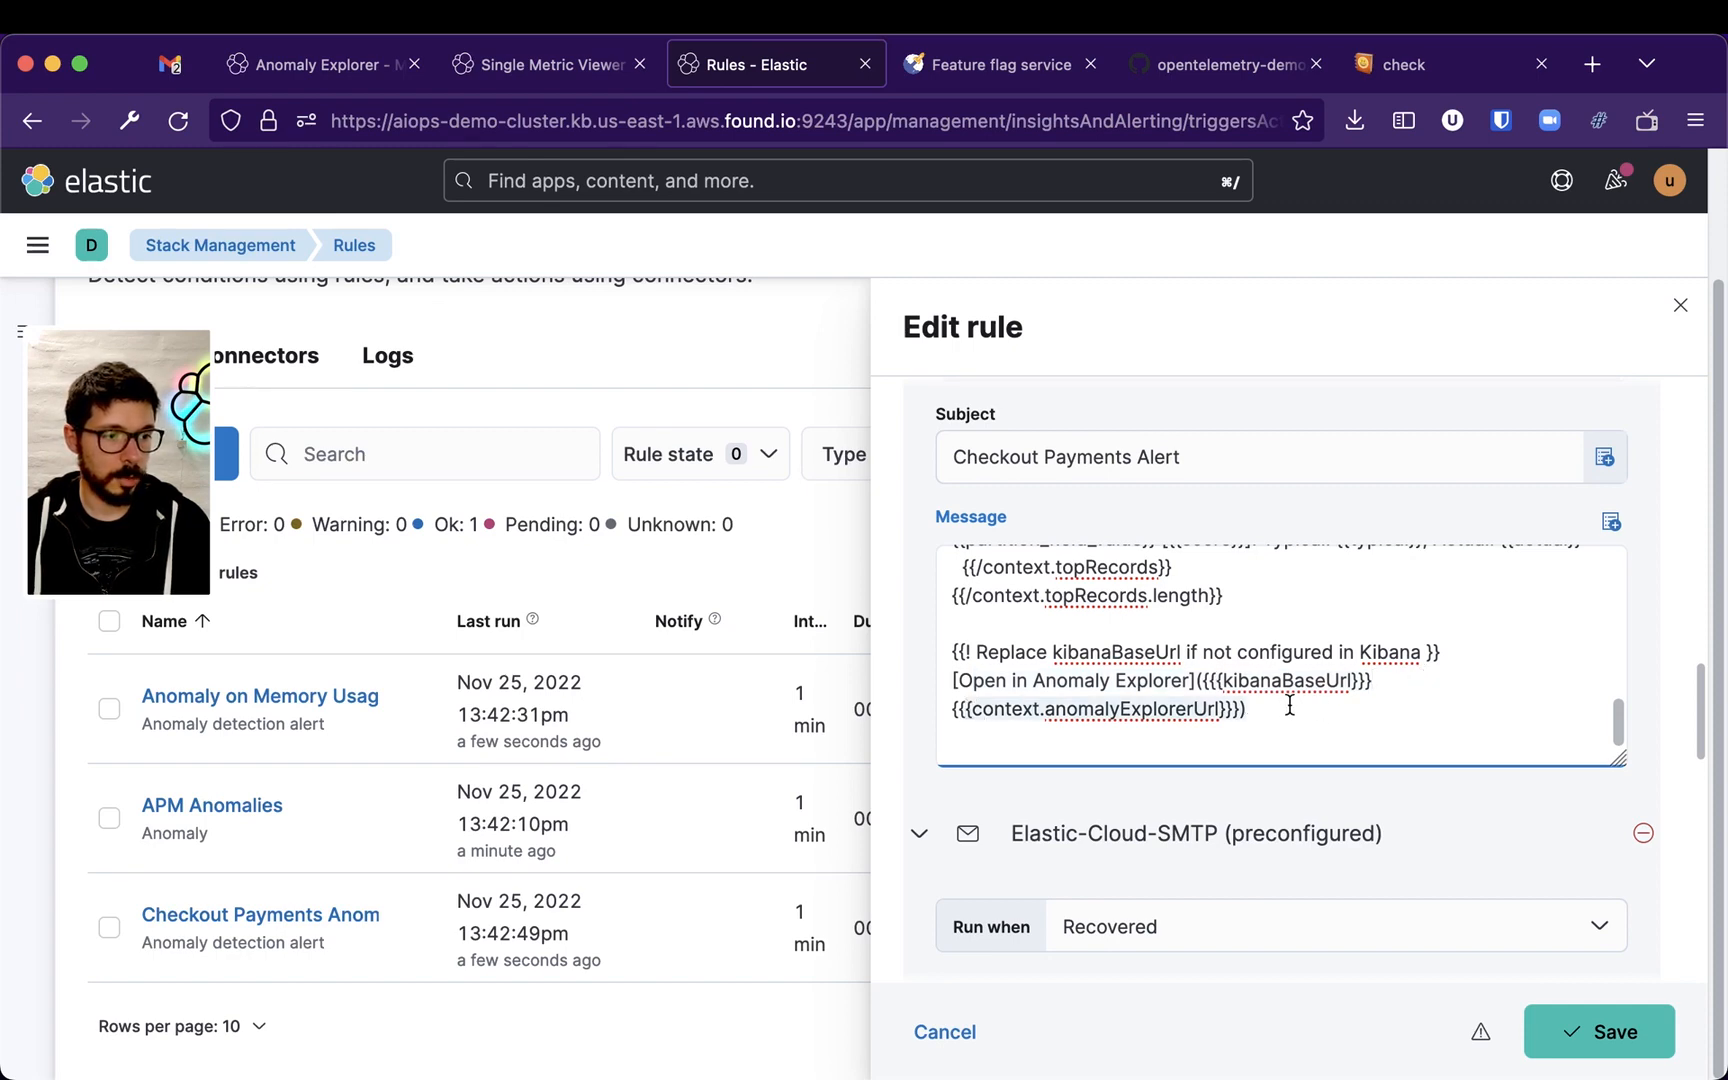
{"action": "left_click", "coordinate": [1683, 304]}
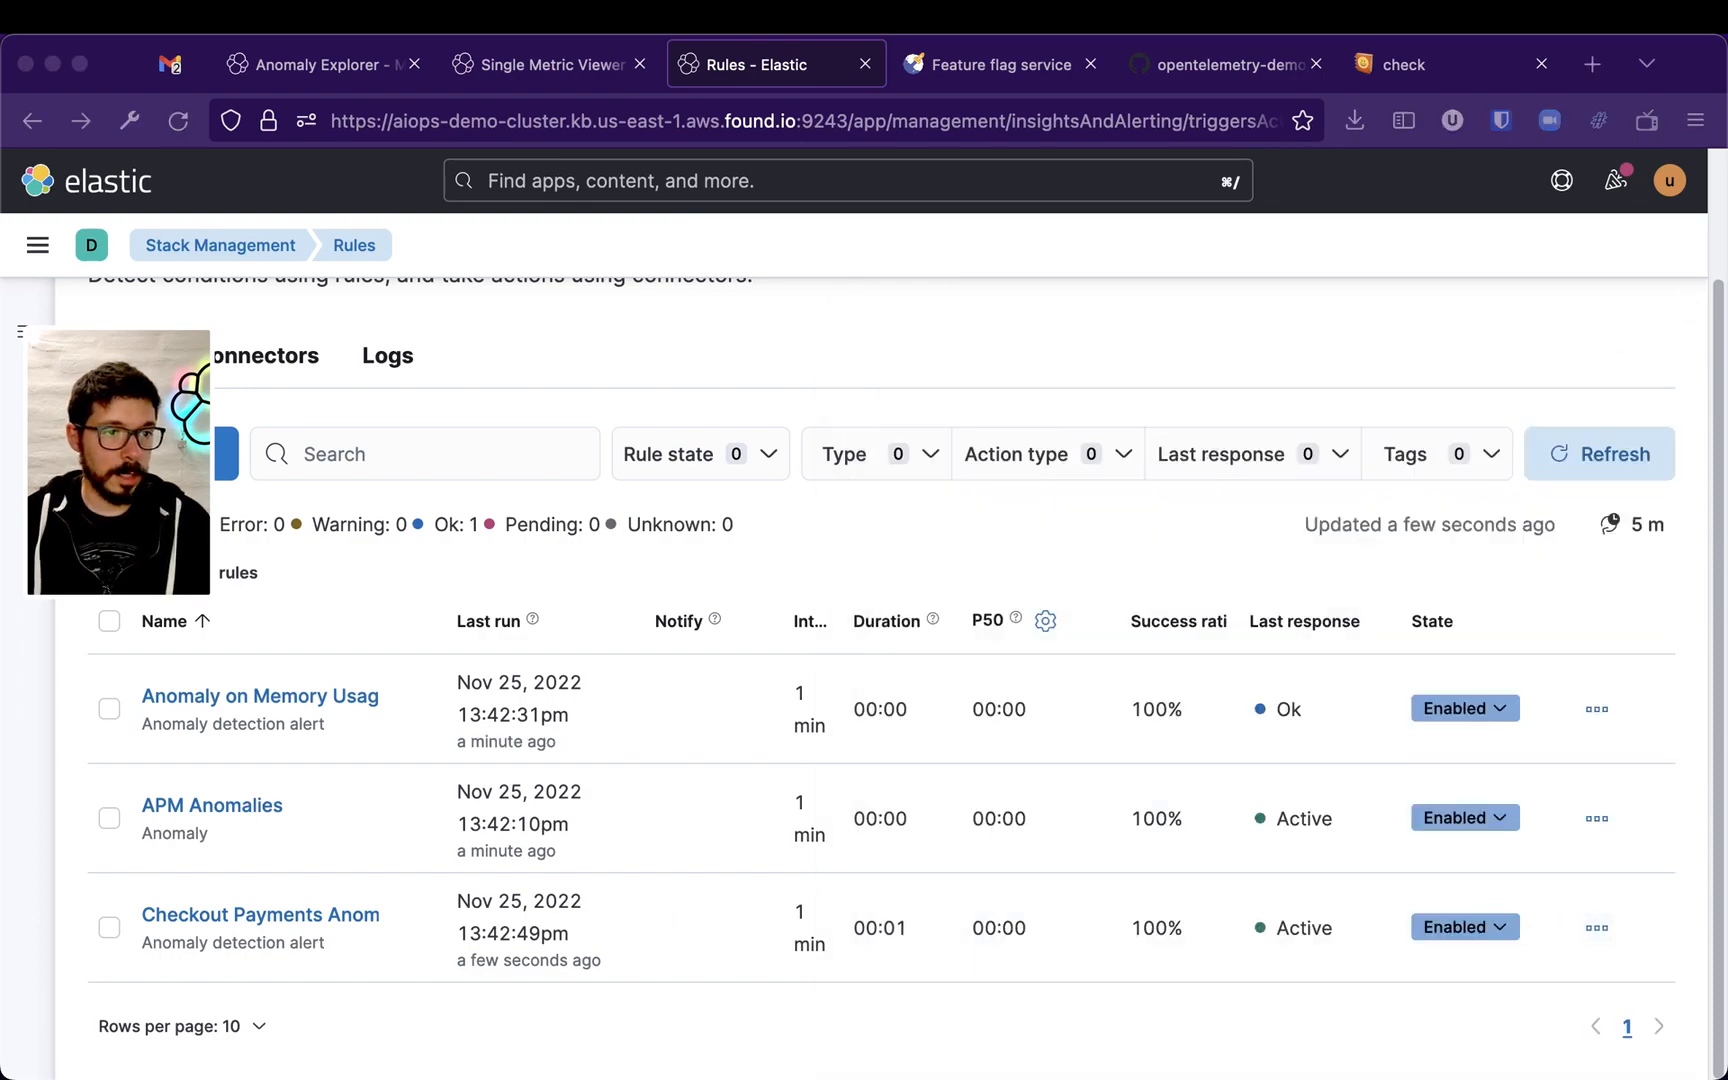